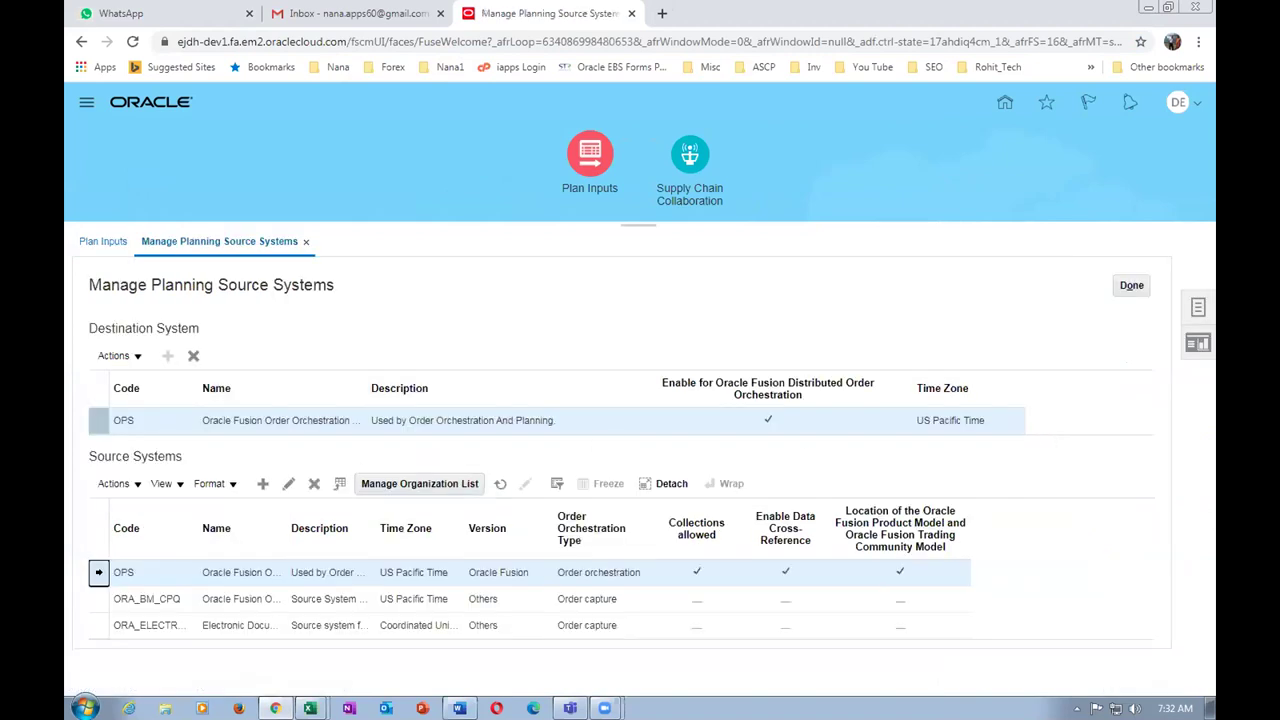
- Search the OPS source system's organization list for the d01 organizations to check their collections setting, and close the list without saving
left_click(415, 485)
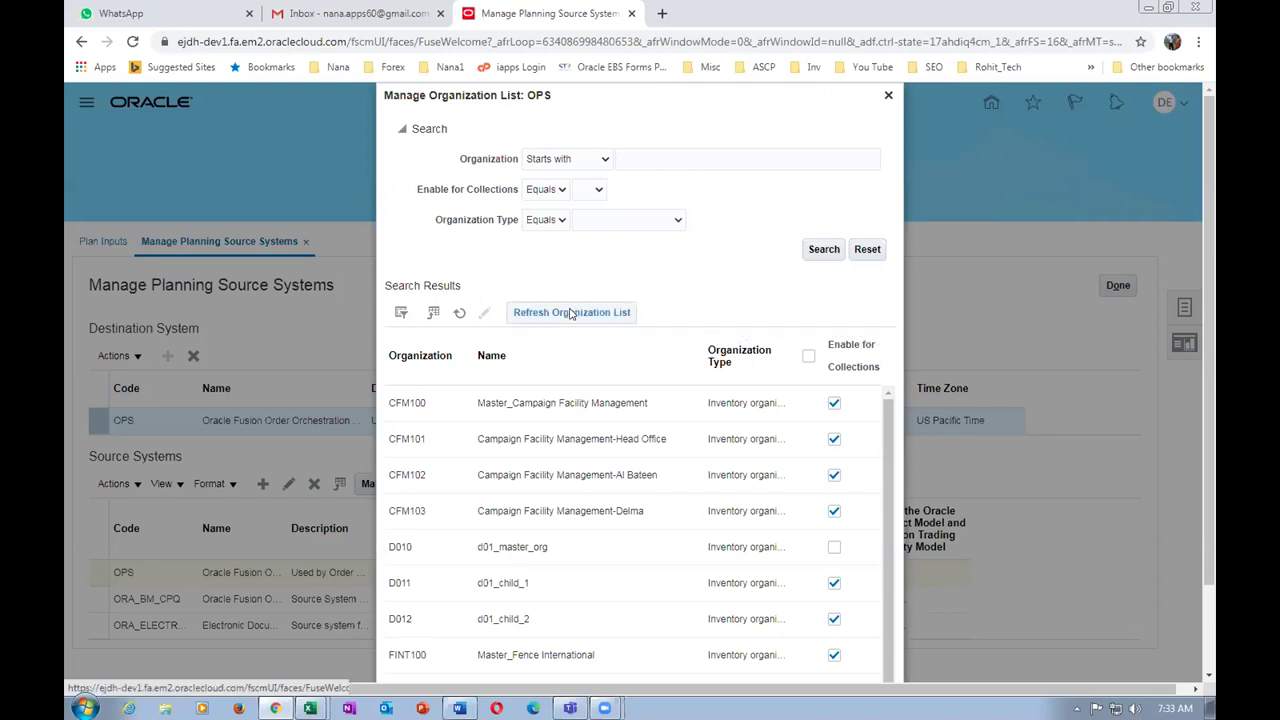
left_click(636, 156)
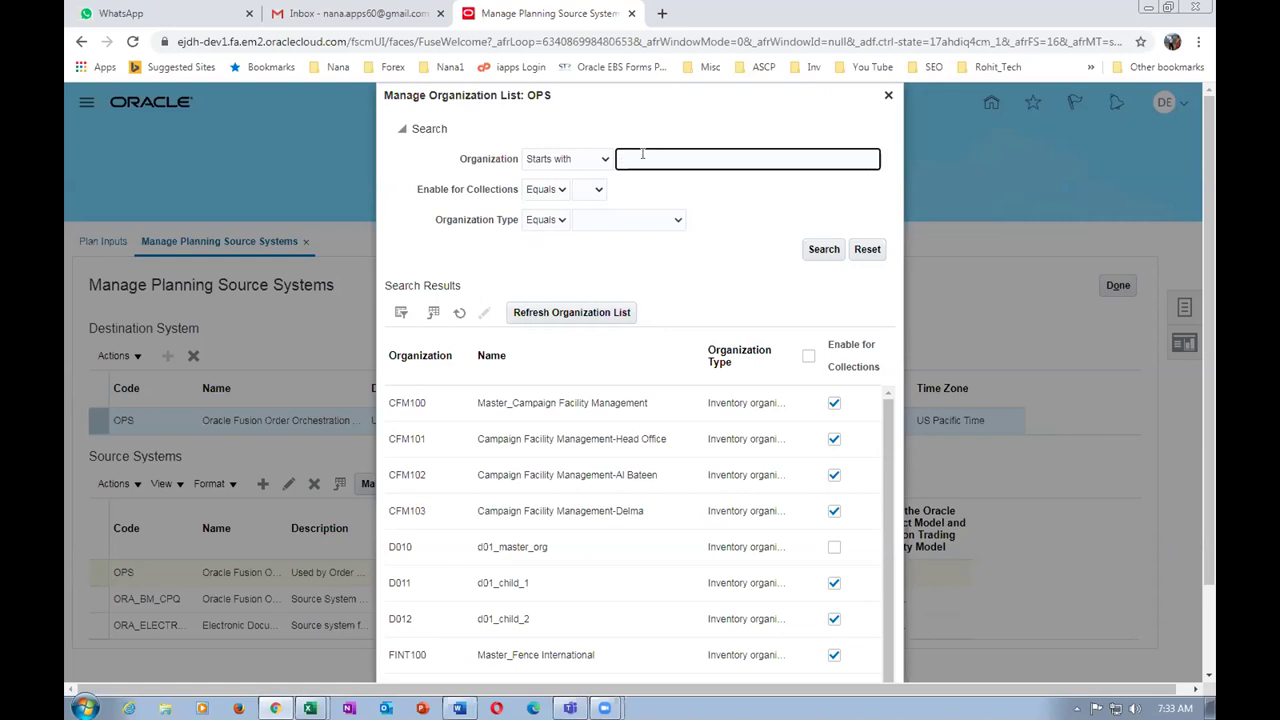
left_click(818, 248)
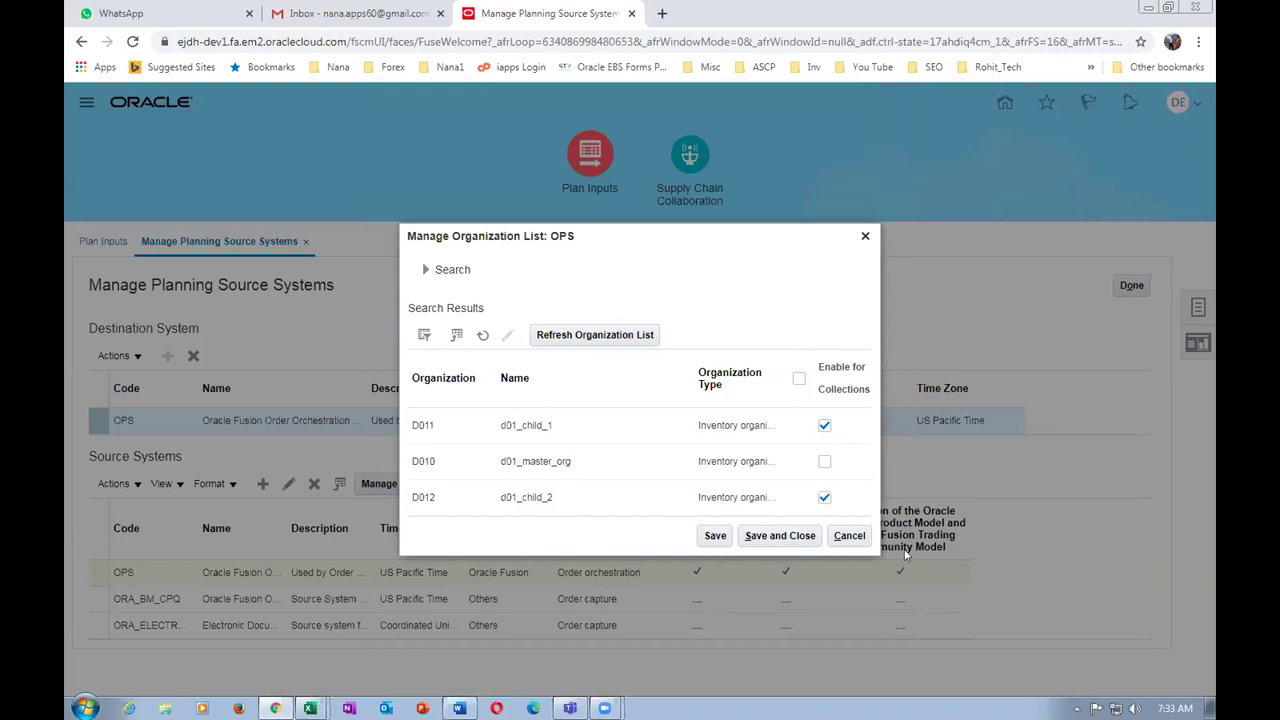
left_click(849, 535)
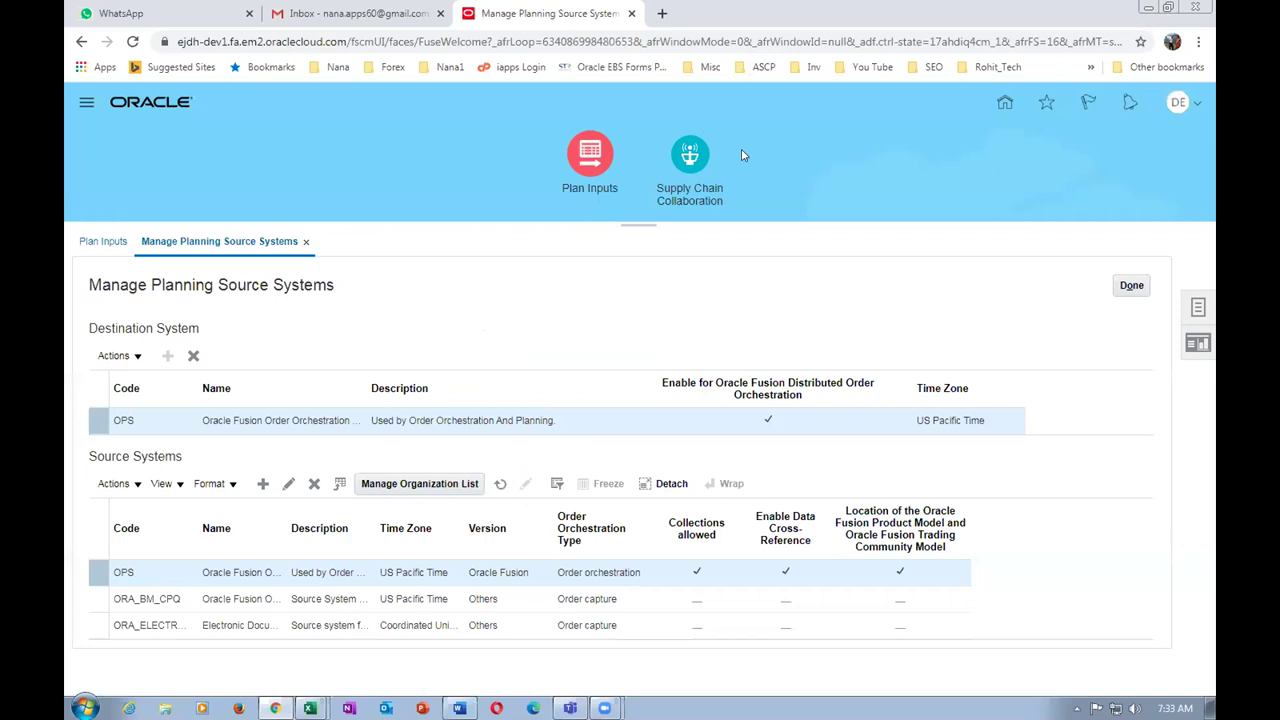
- Leave Manage Planning Source Systems and open Browse Items in Product Information Management
left_click(1126, 289)
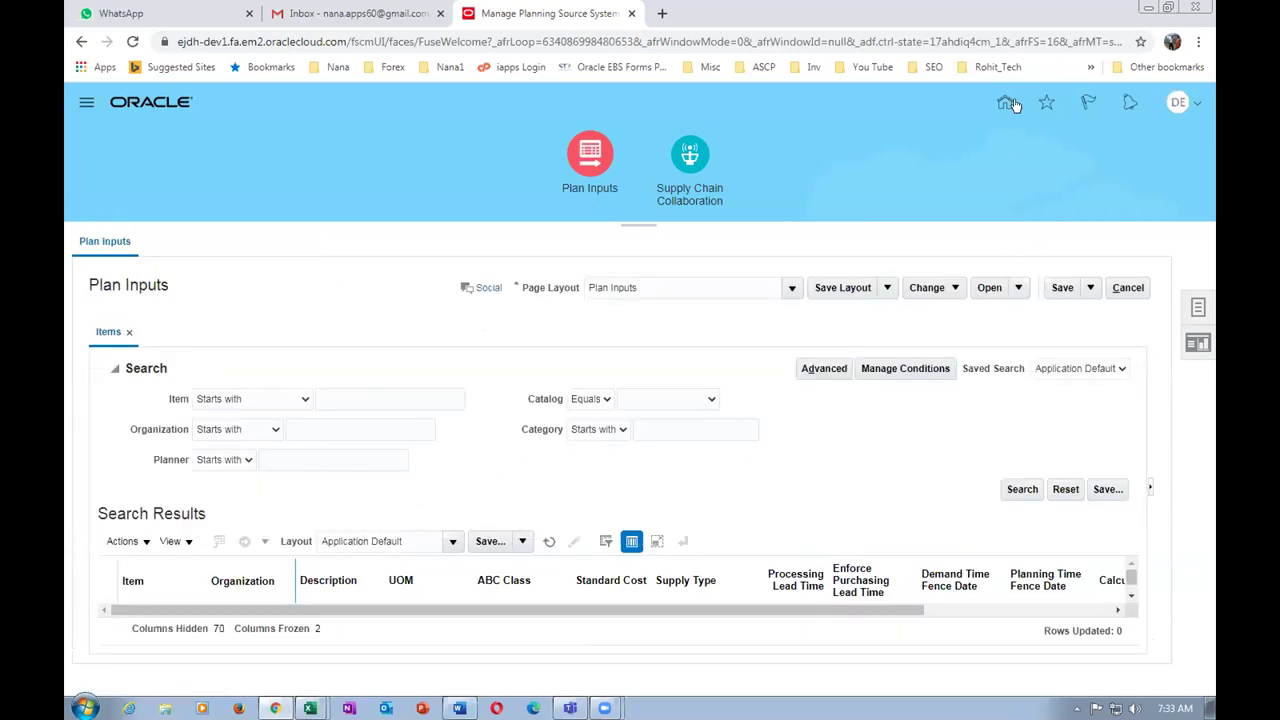
left_click(1007, 104)
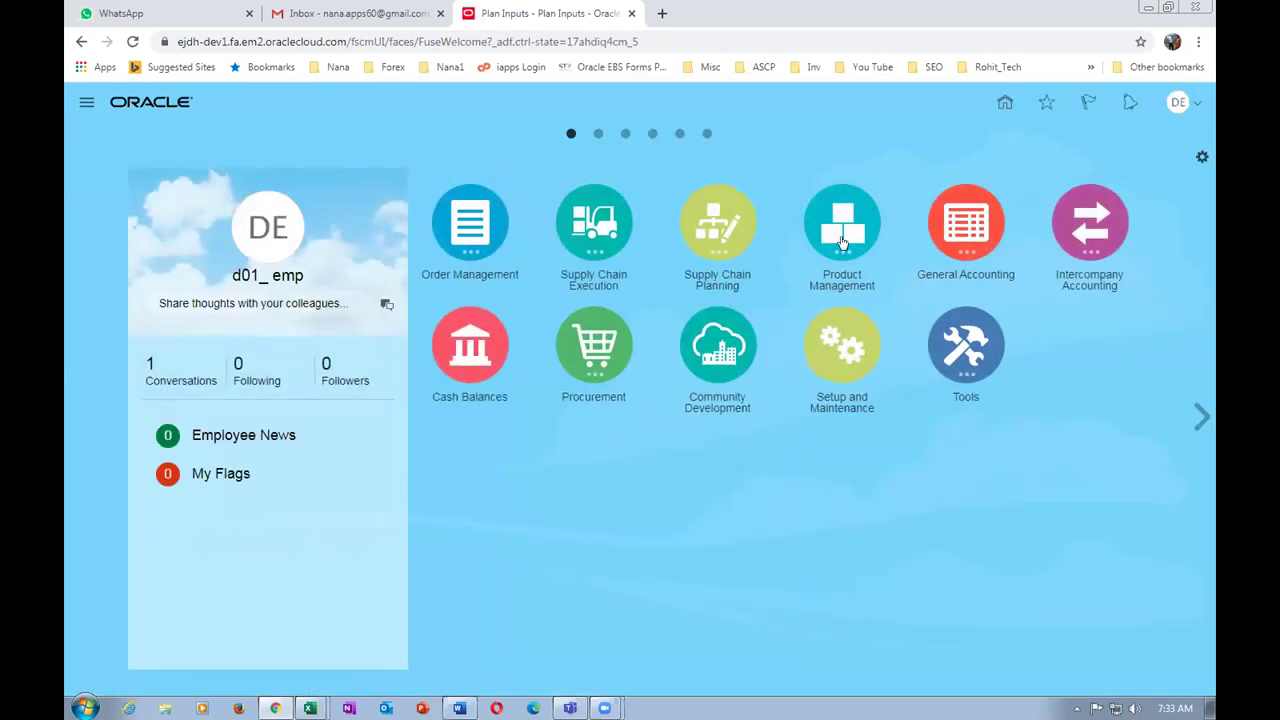
left_click(842, 242)
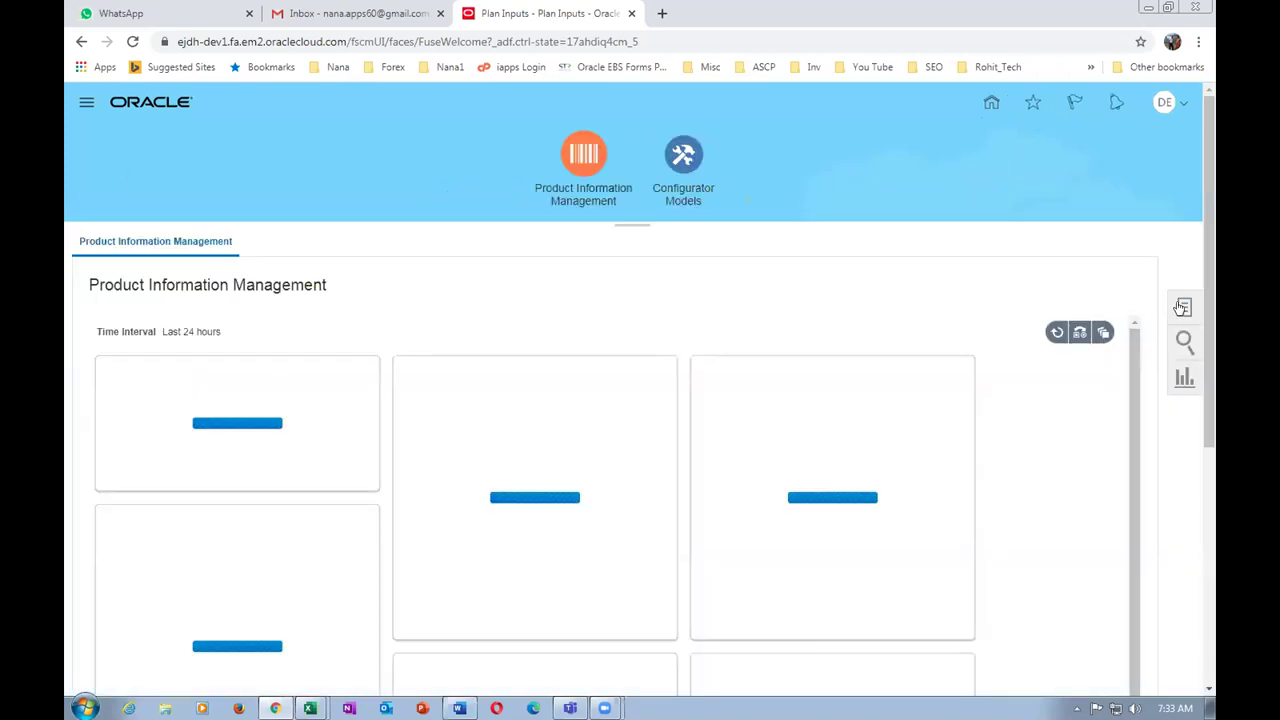
left_click(1182, 310)
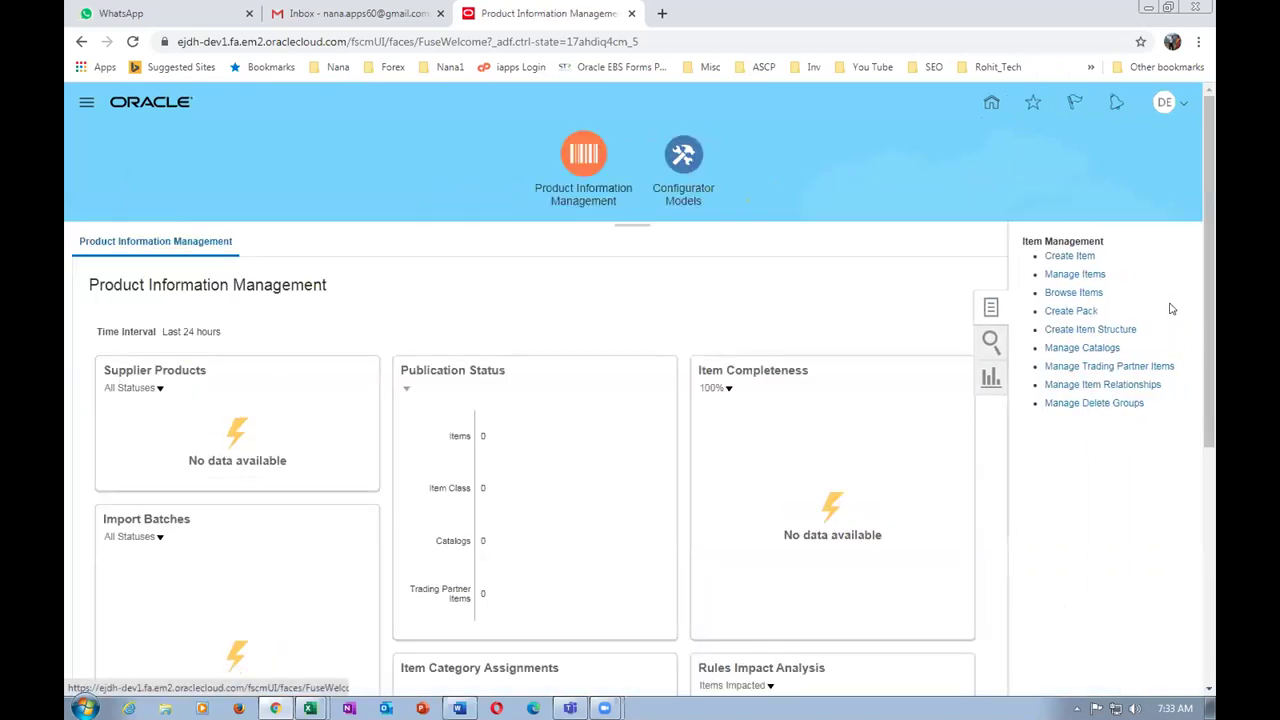
left_click(1058, 293)
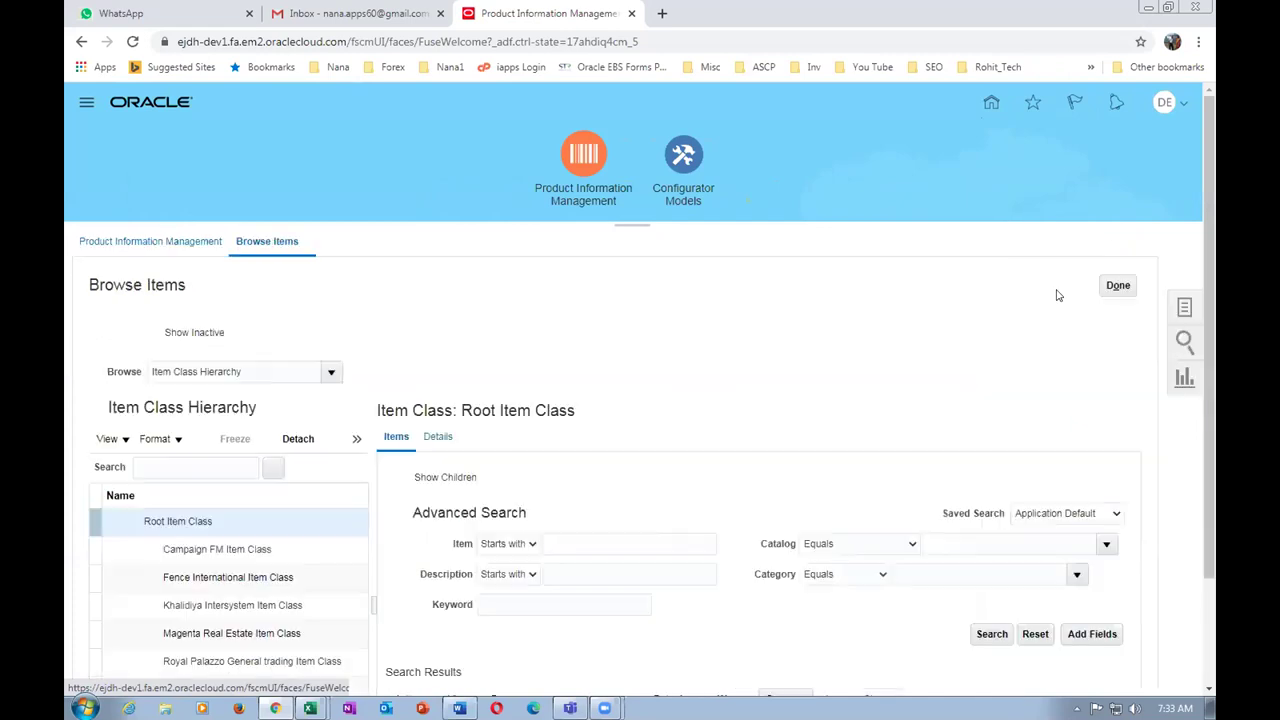
- Search the Root Item Class for items whose name starts with d01
left_click(612, 542)
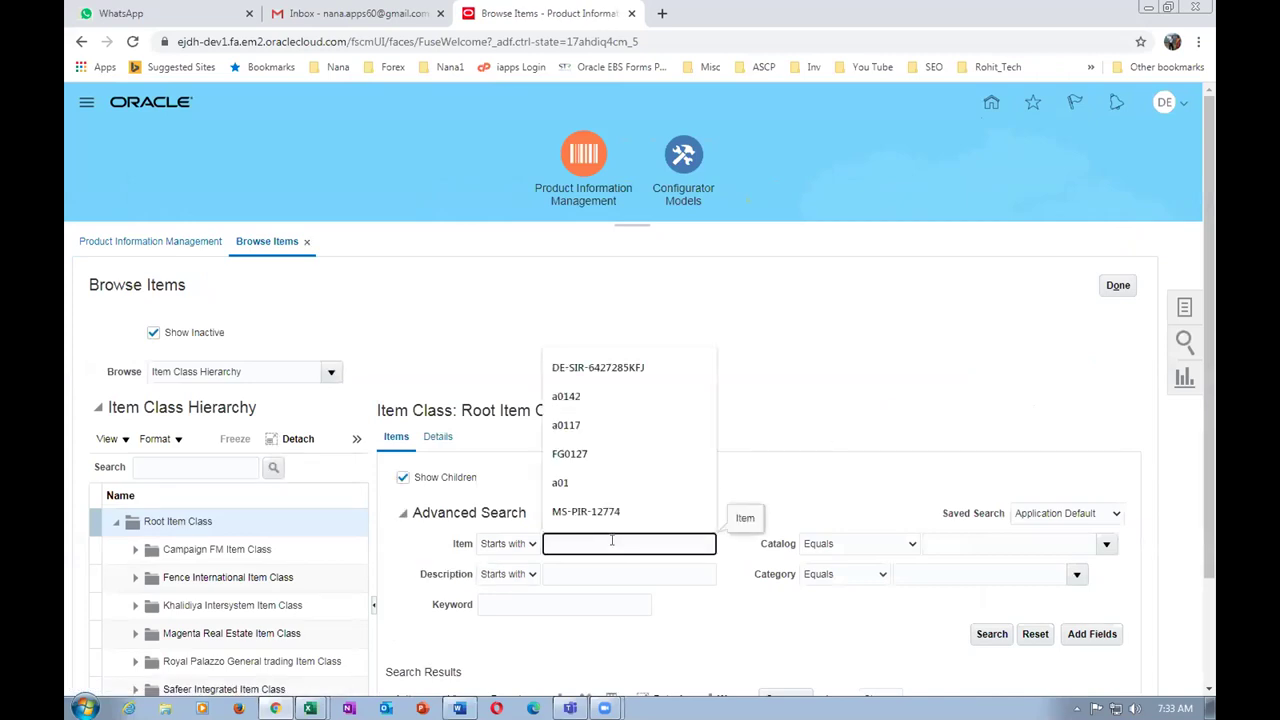
type("s")
type("01")
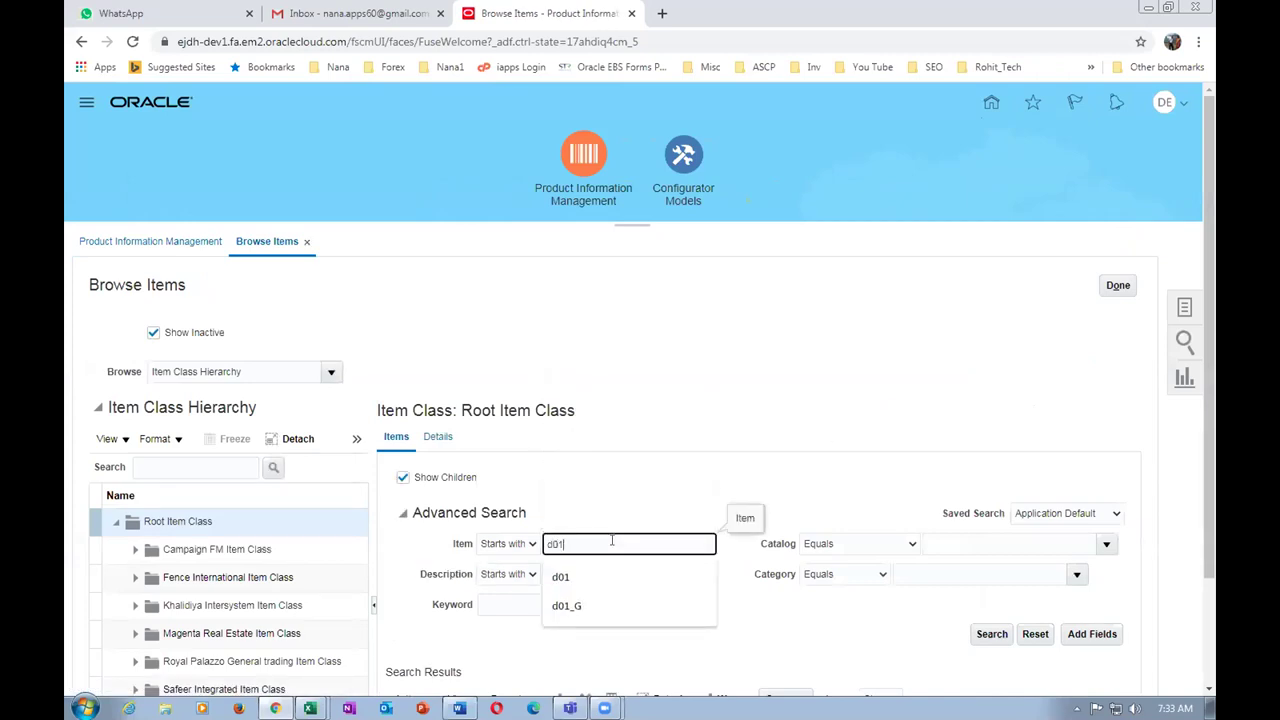
scroll(737, 451, "down", 2)
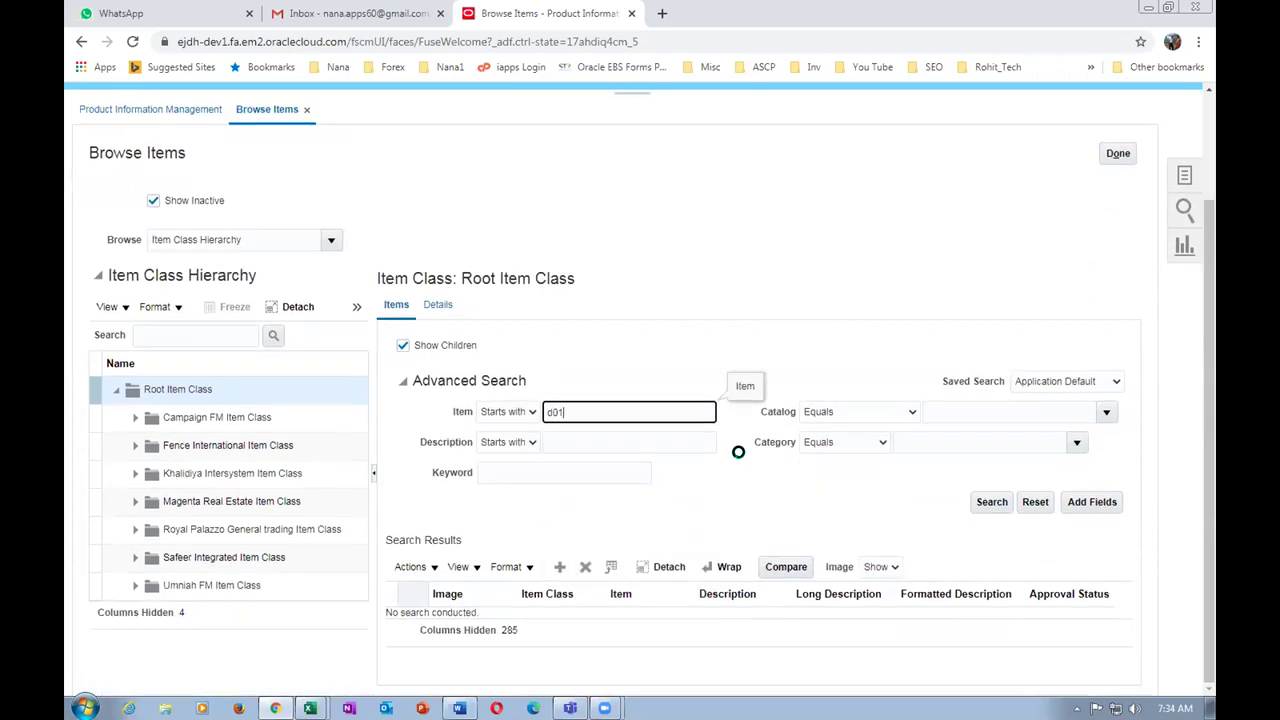
key("Return")
scroll(720, 520, "down", 1)
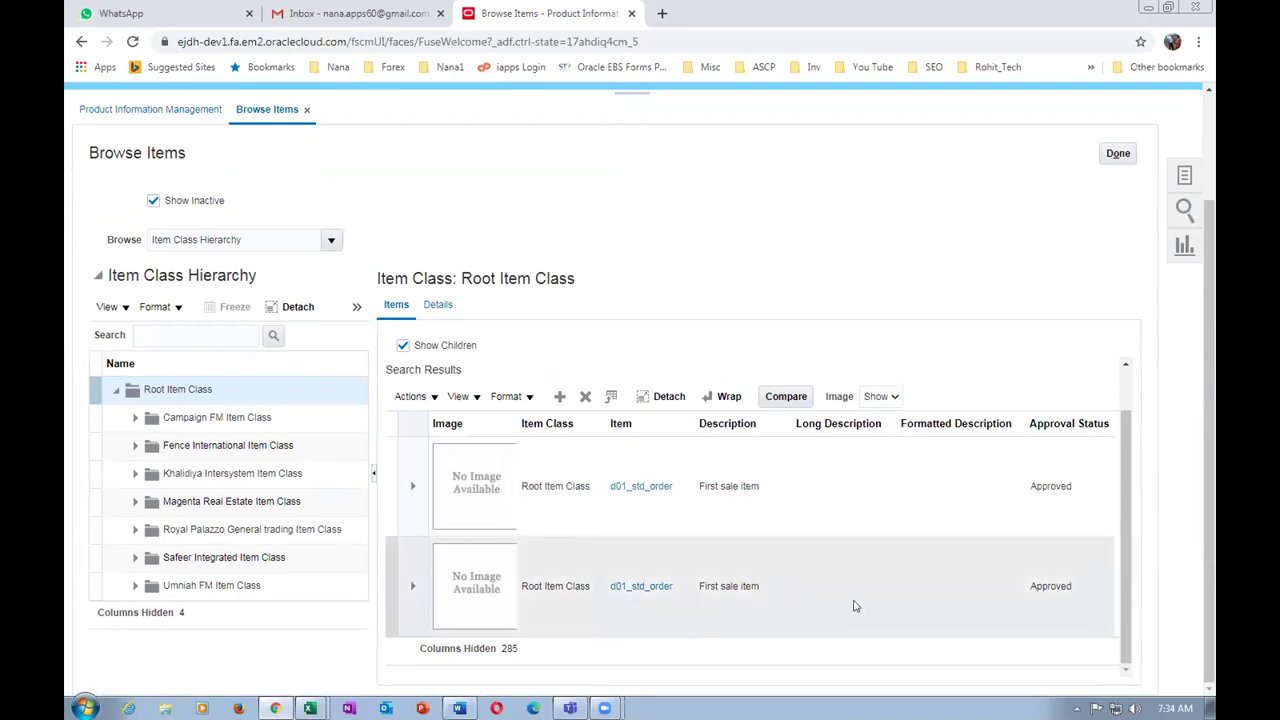
- Filter the available column attributes by "org" and add Organization Name to the selected attributes of the item search results
left_click(463, 395)
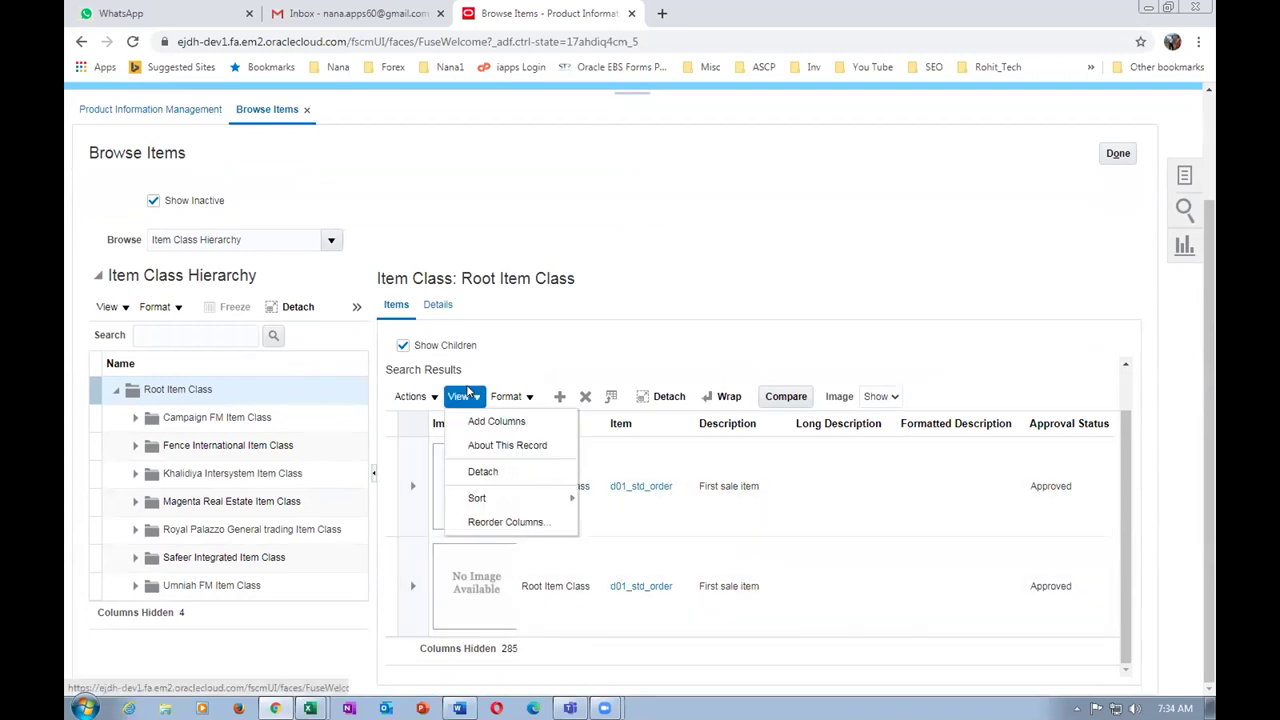
left_click(495, 421)
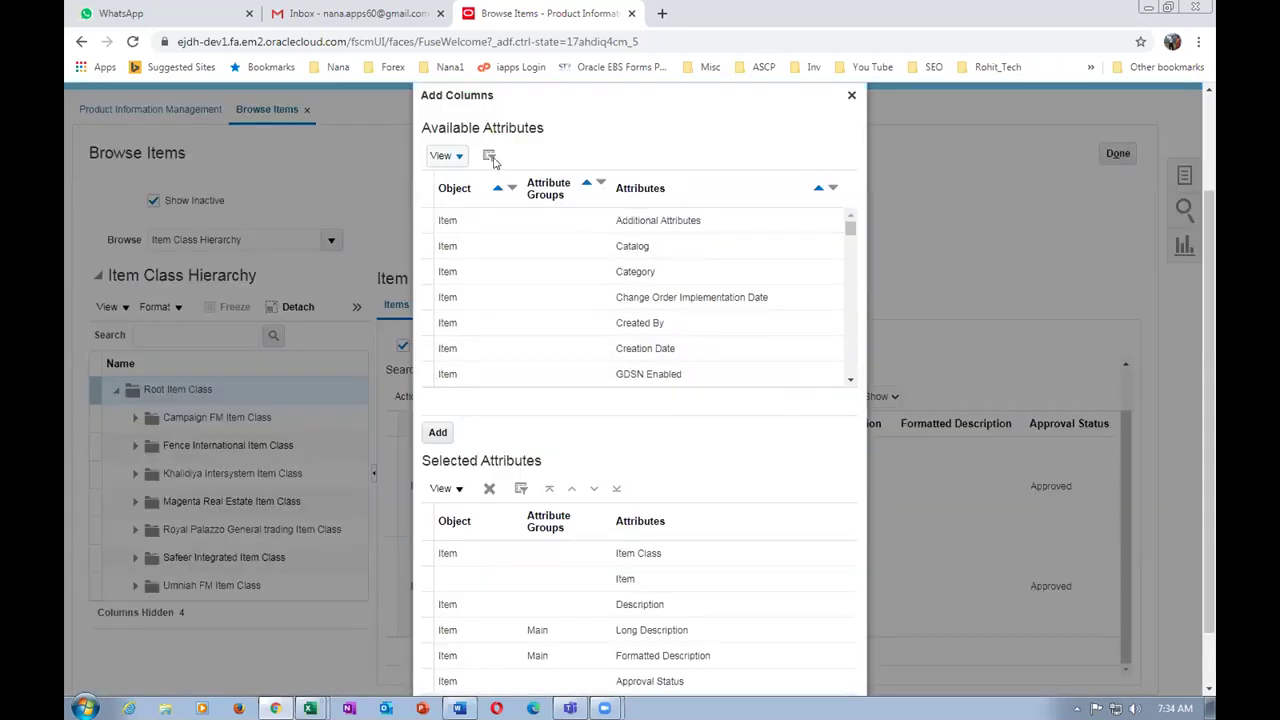
left_click(490, 157)
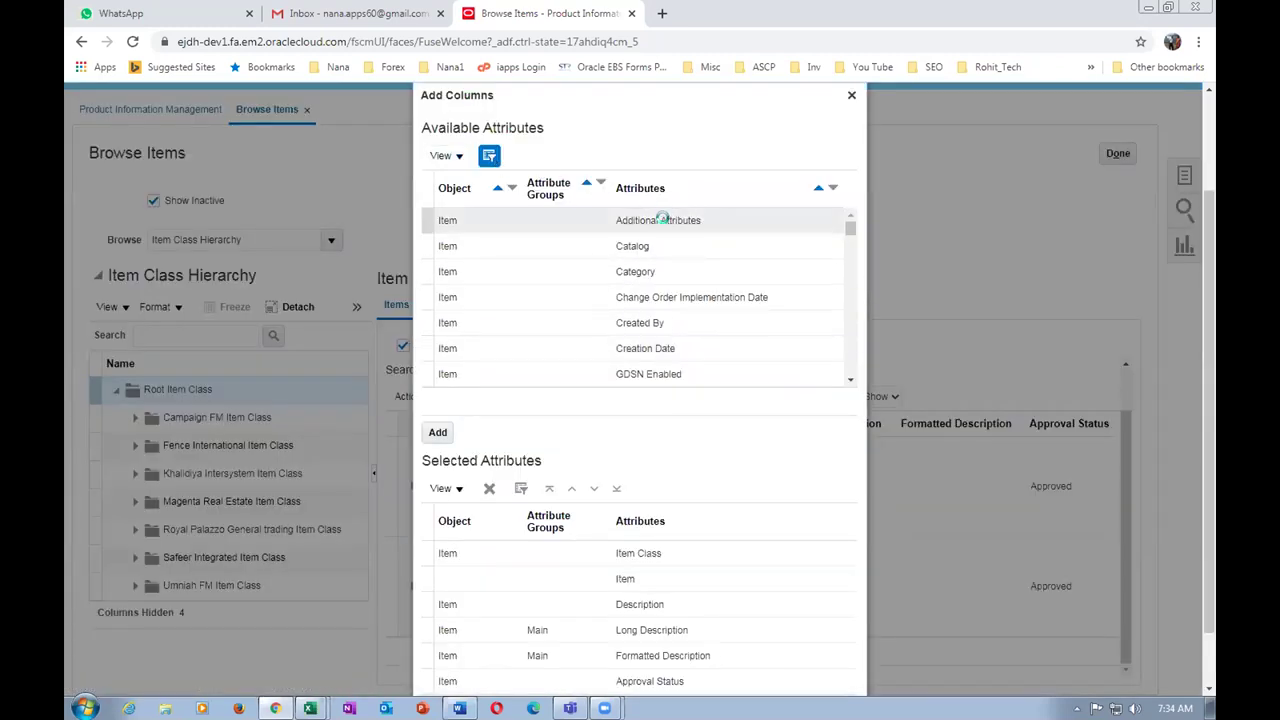
left_click(689, 184)
type("org")
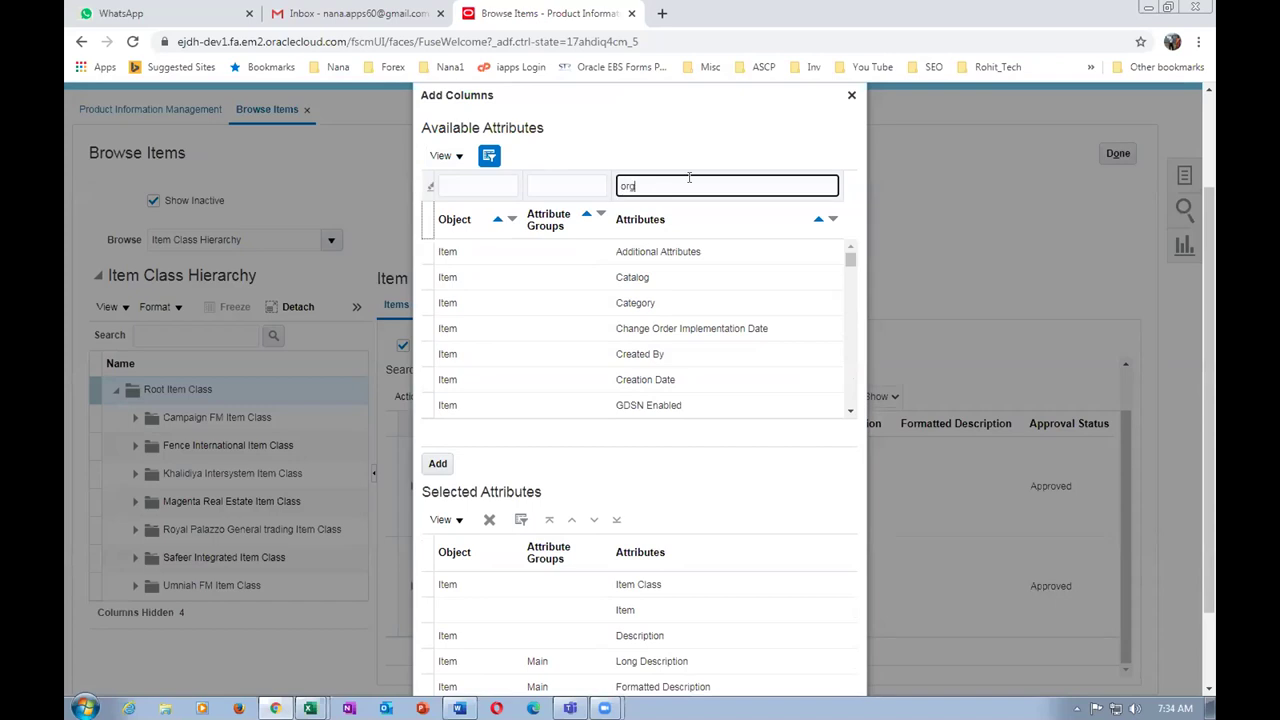
key("Return")
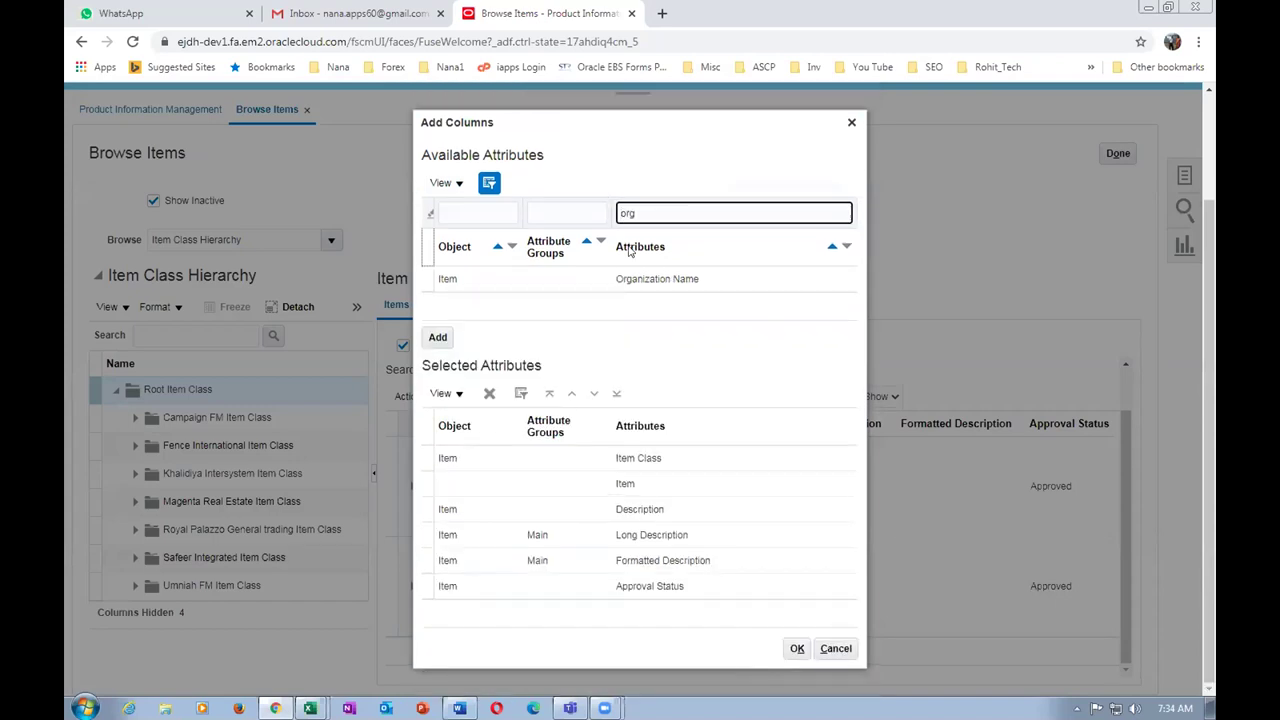
left_click(622, 279)
left_click(436, 338)
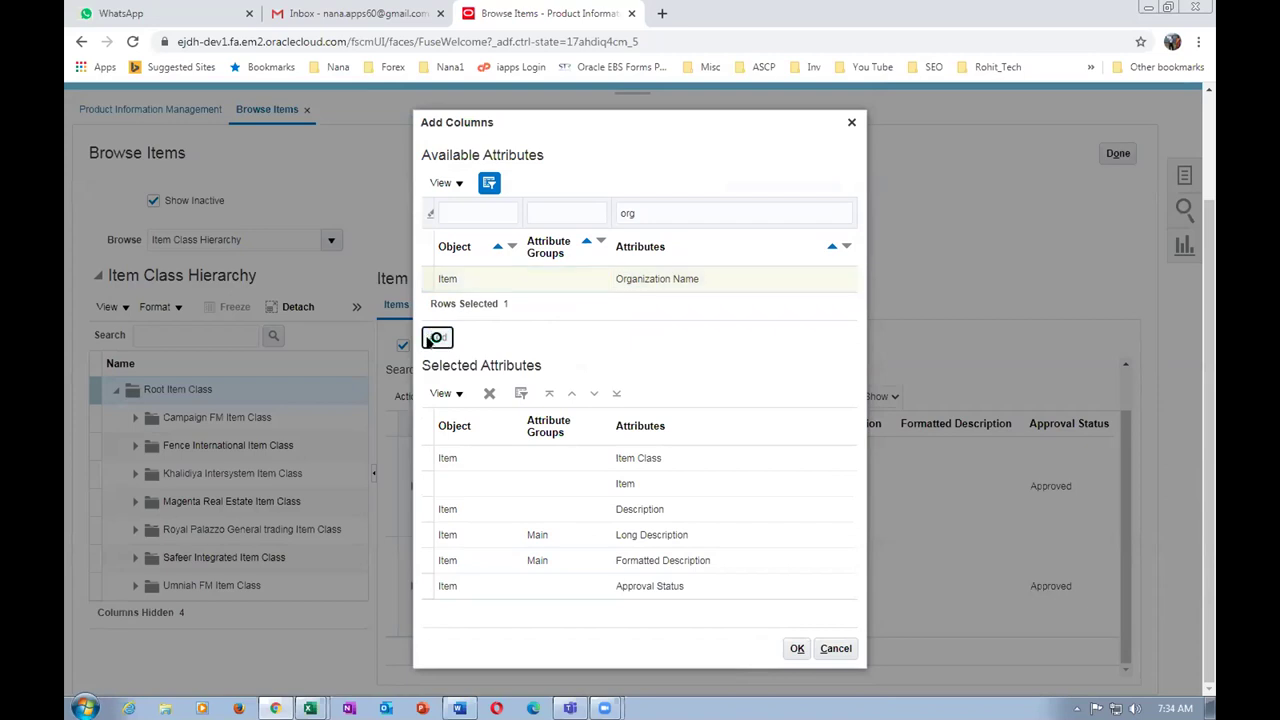
- Move Organization Name up to directly after Description in the selected attributes and apply the column changes
left_click(568, 594)
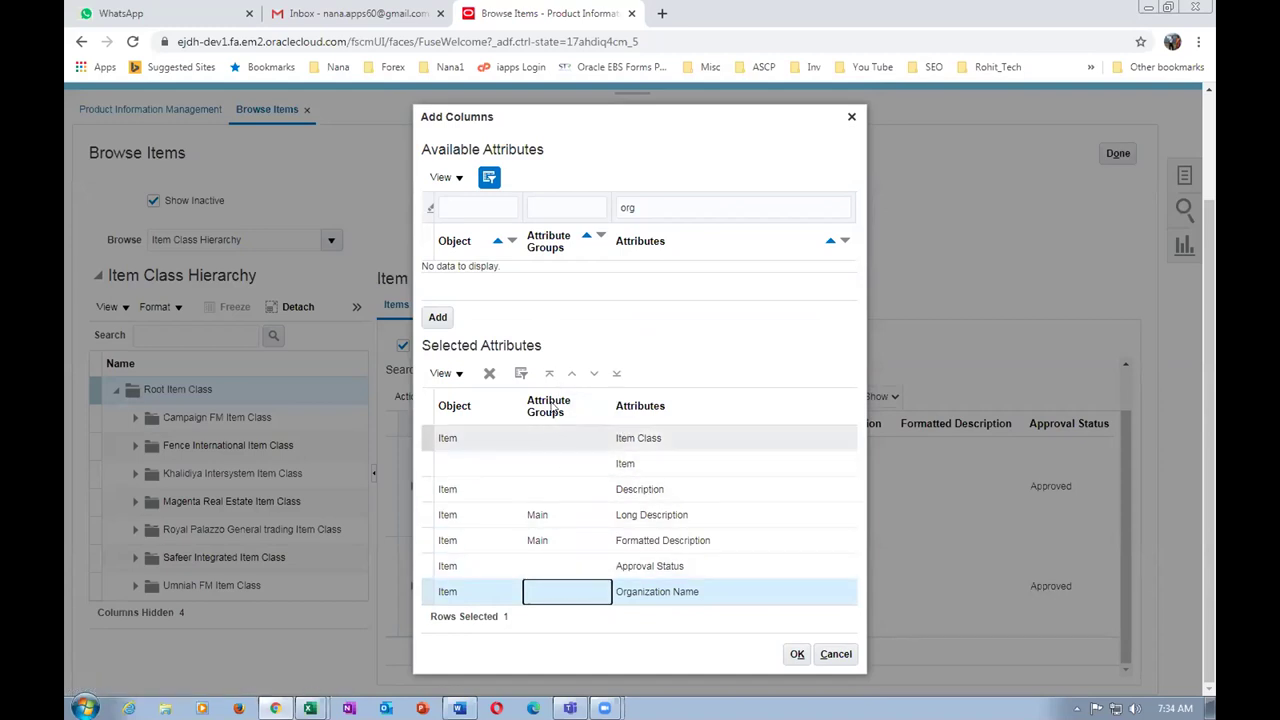
left_click(571, 373)
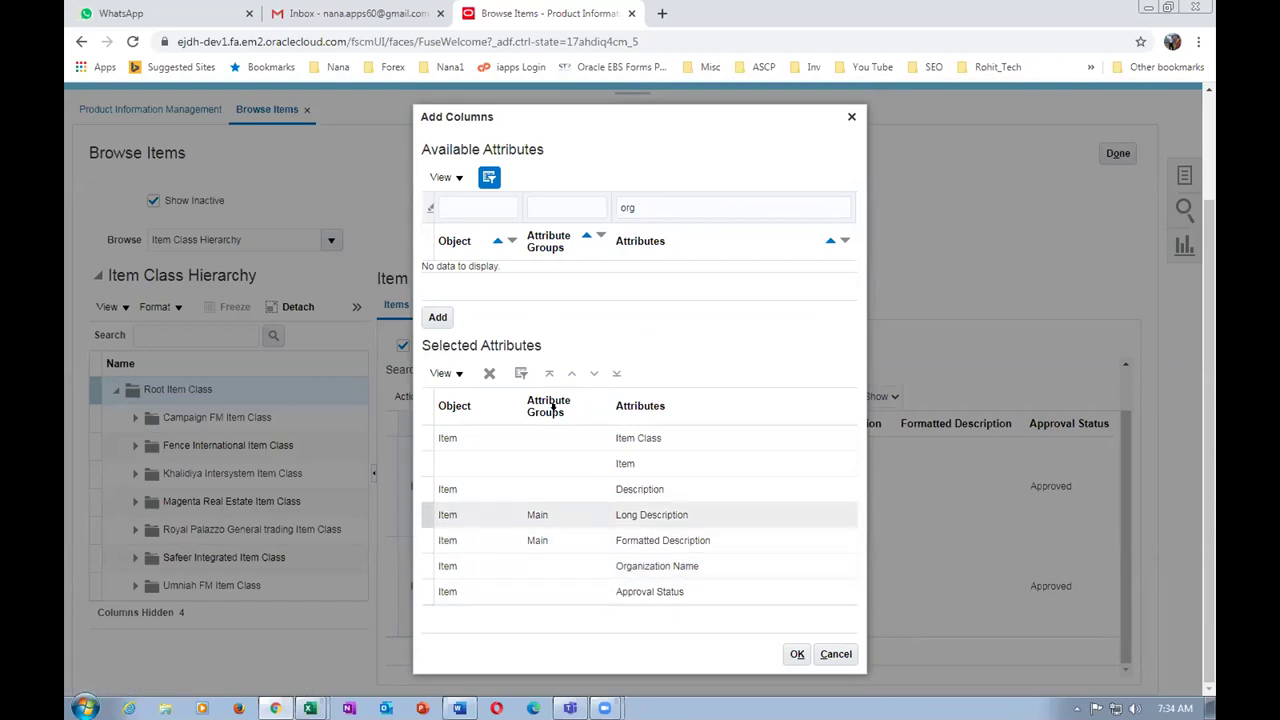
left_click(562, 565)
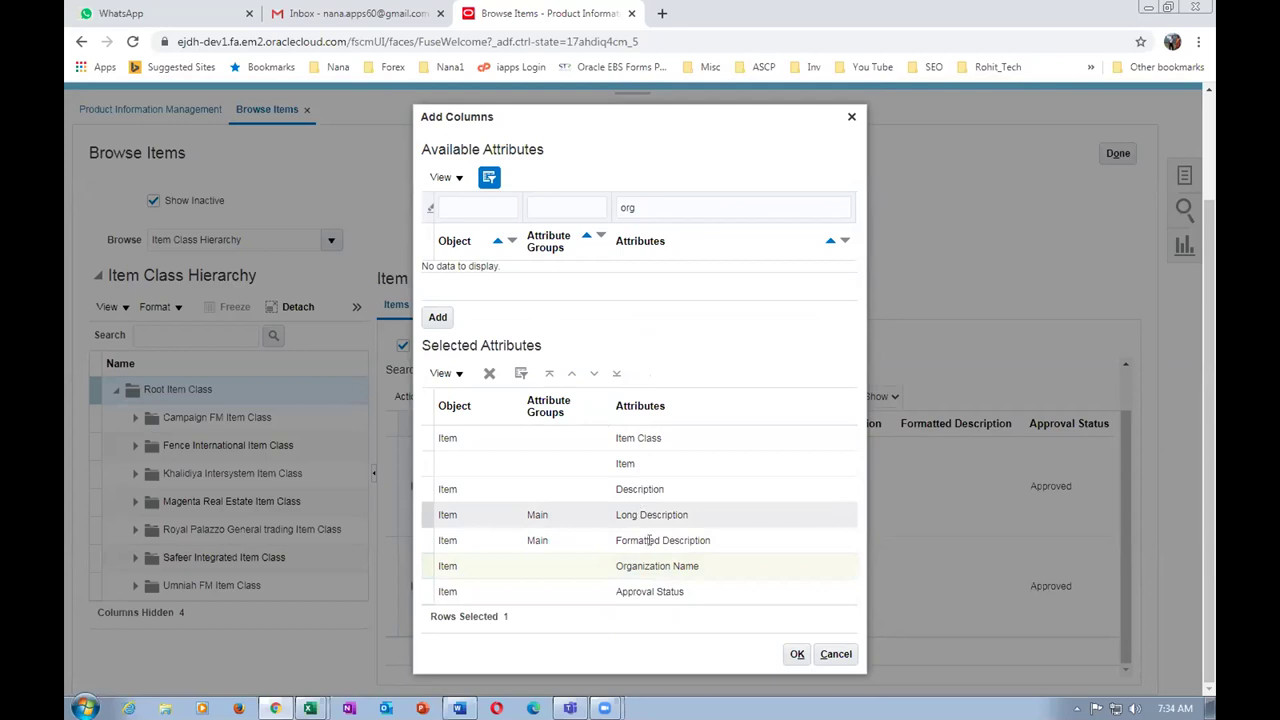
left_click(587, 565)
left_click(569, 373)
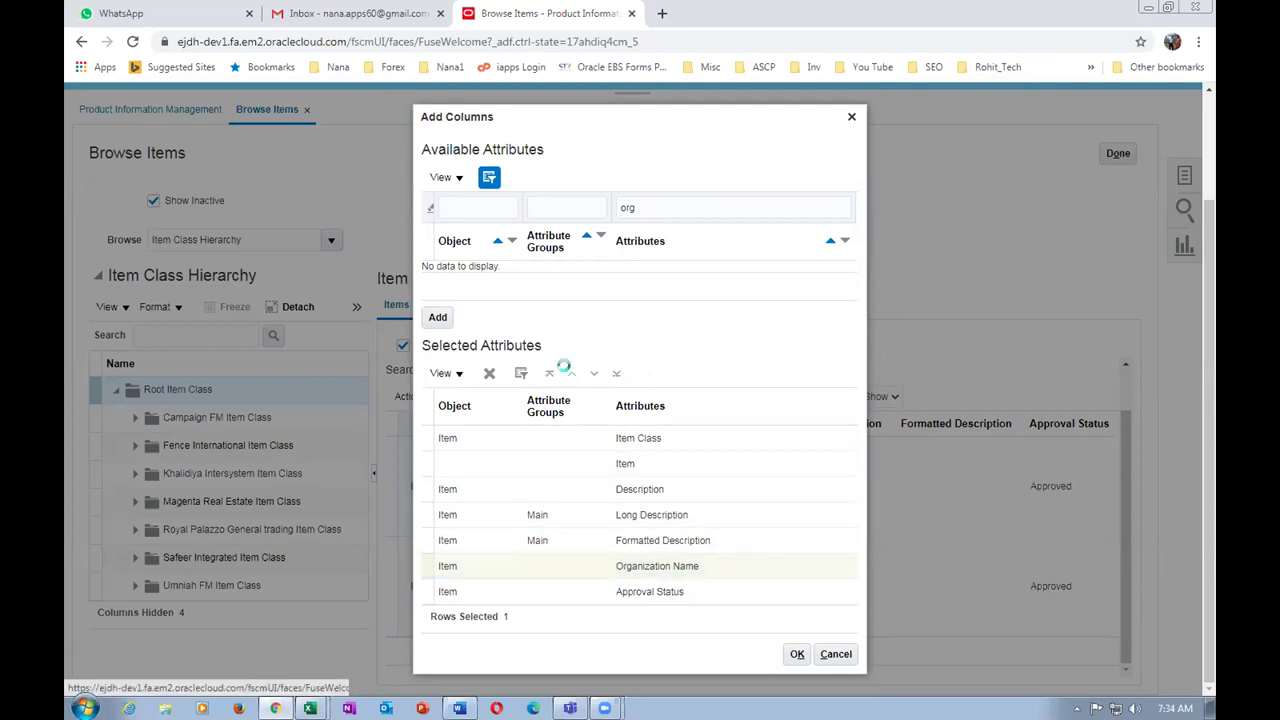
left_click(590, 541)
left_click(571, 373)
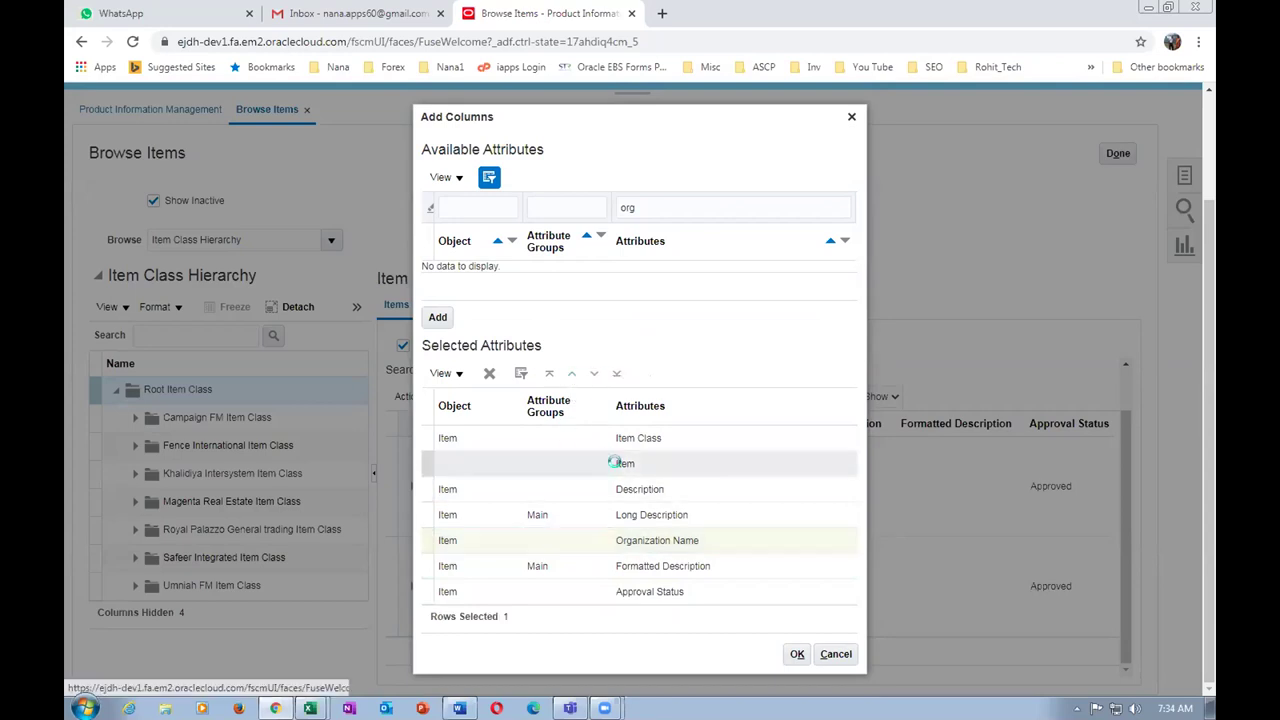
left_click(797, 654)
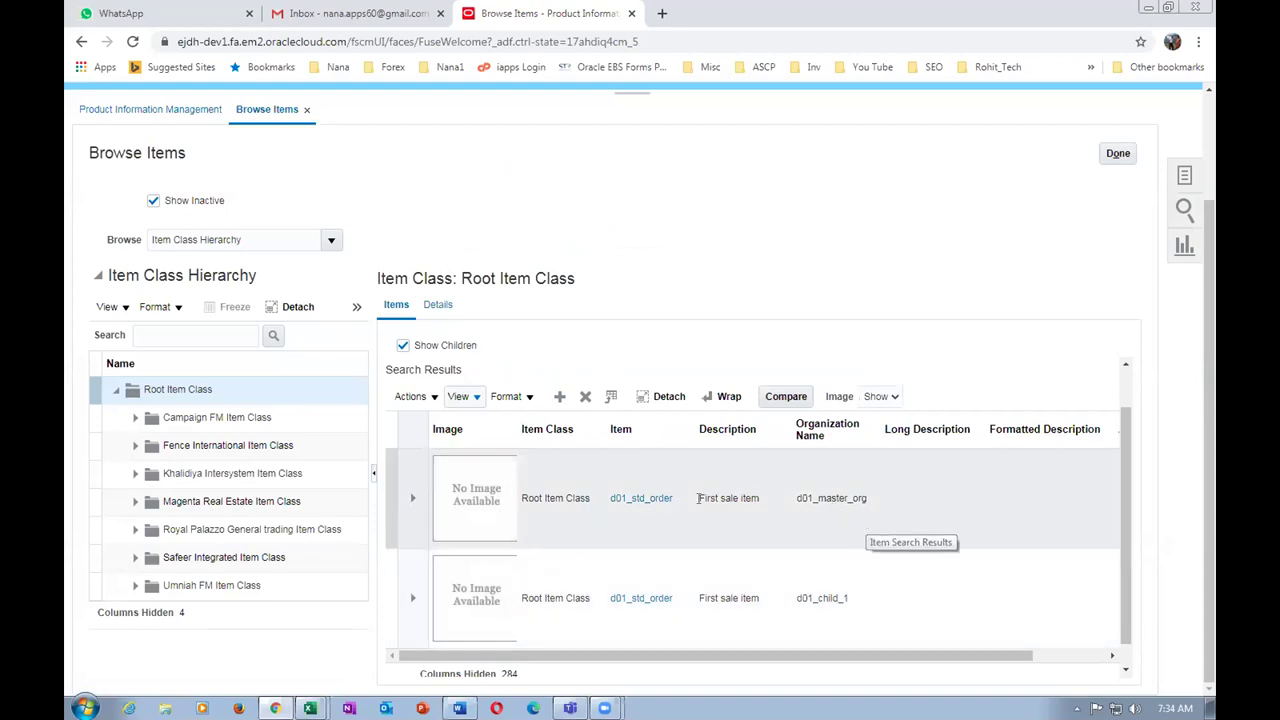
- Open the d01_std_order item of d01_master_org, examine its Planning specifications including MPS MRP Planning, and close the item
left_click(645, 493)
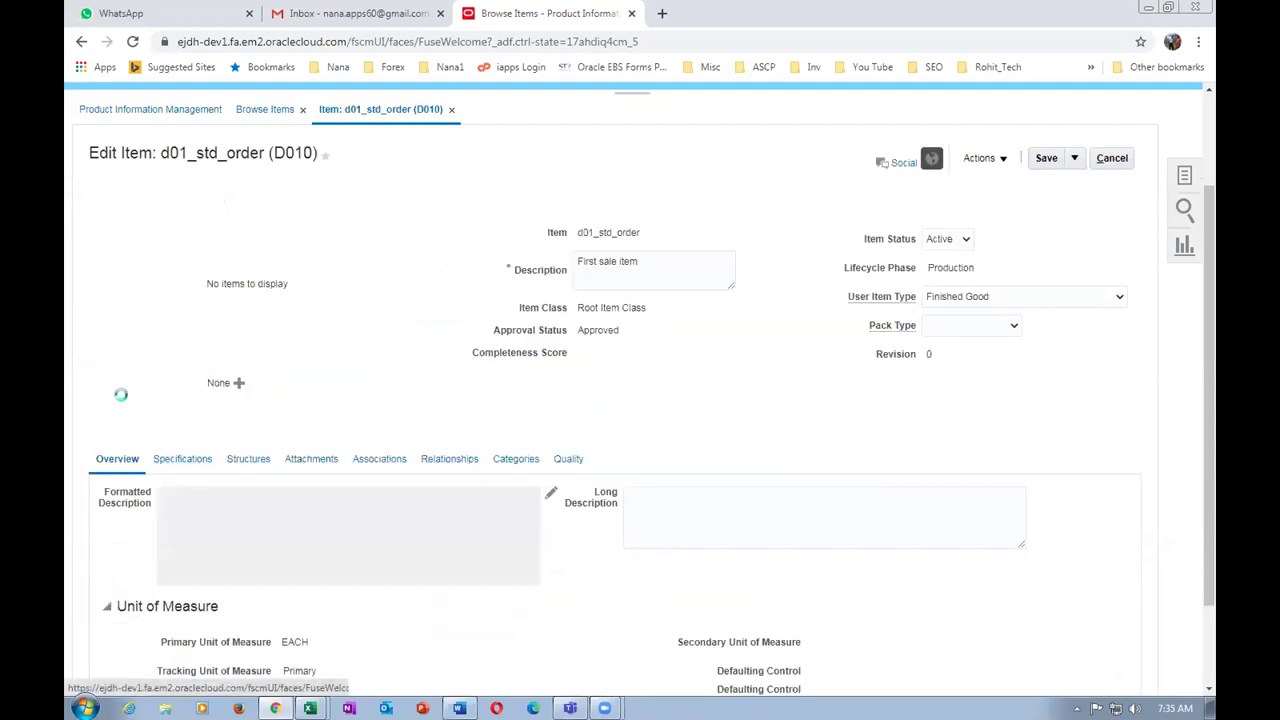
scroll(125, 405, "down", 3)
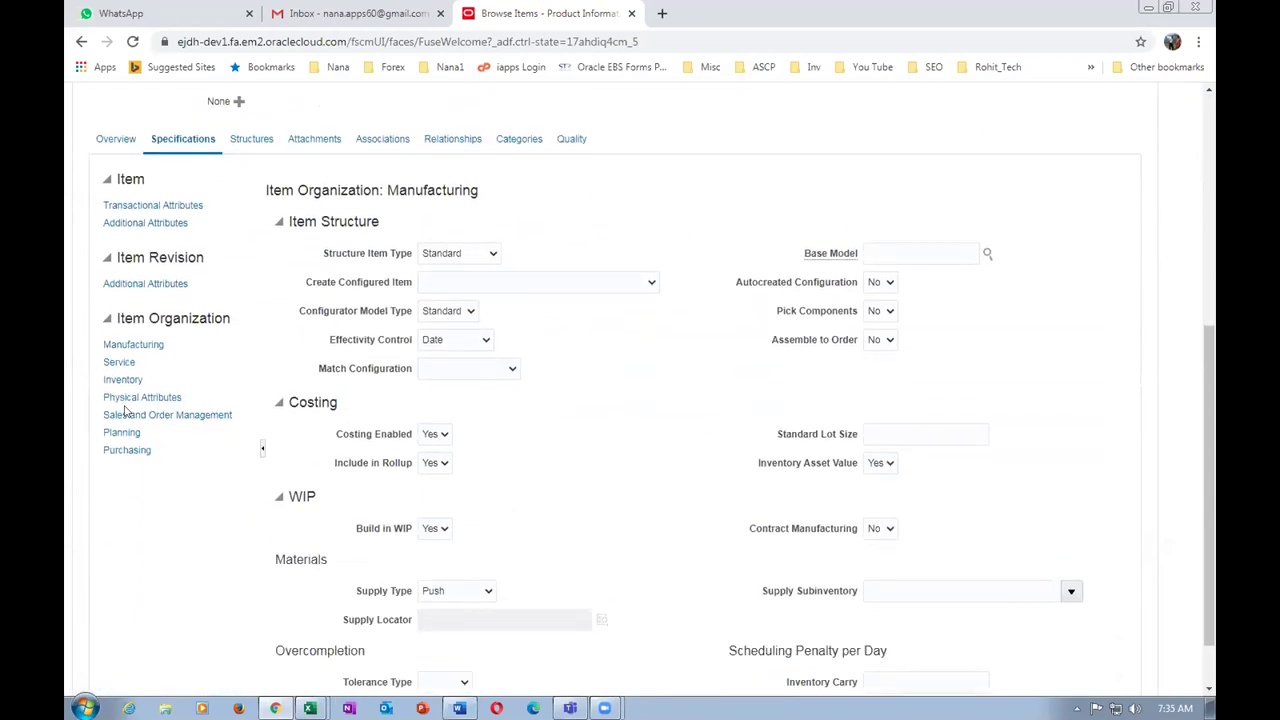
left_click(120, 434)
scroll(615, 473, "down", 3)
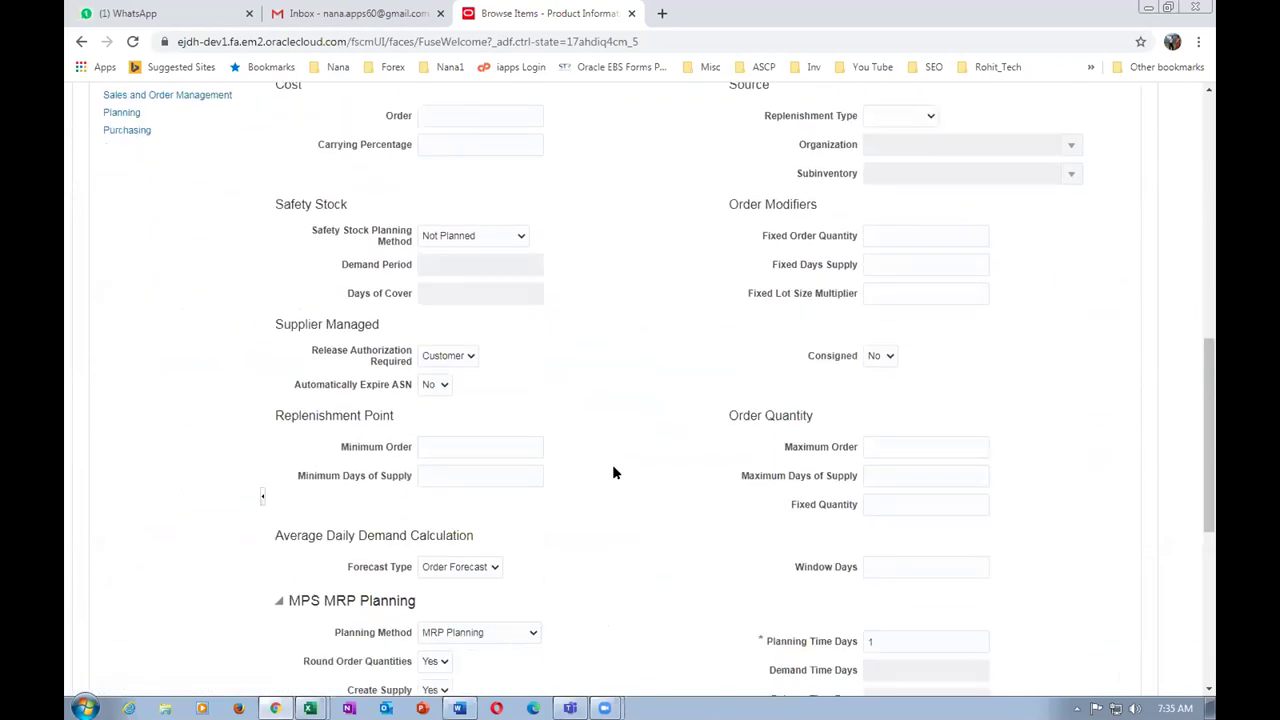
scroll(613, 472, "down", 2)
scroll(614, 472, "down", 1)
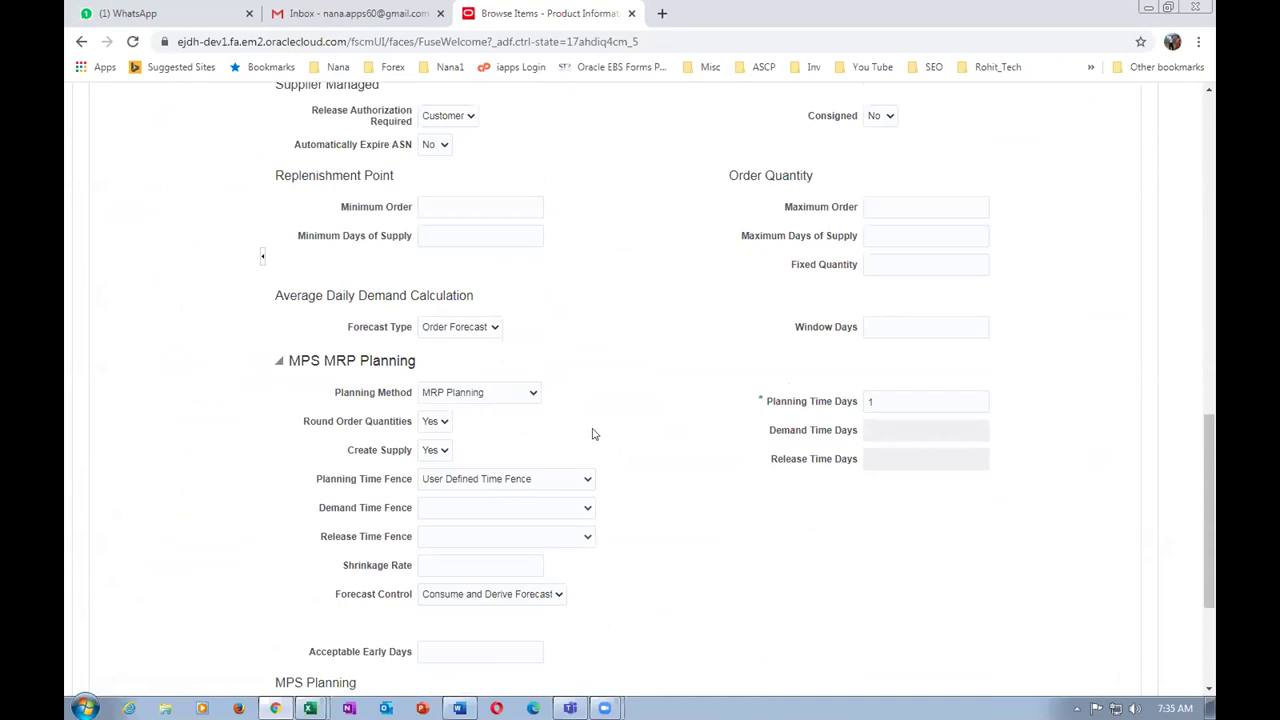
scroll(578, 418, "up", 12)
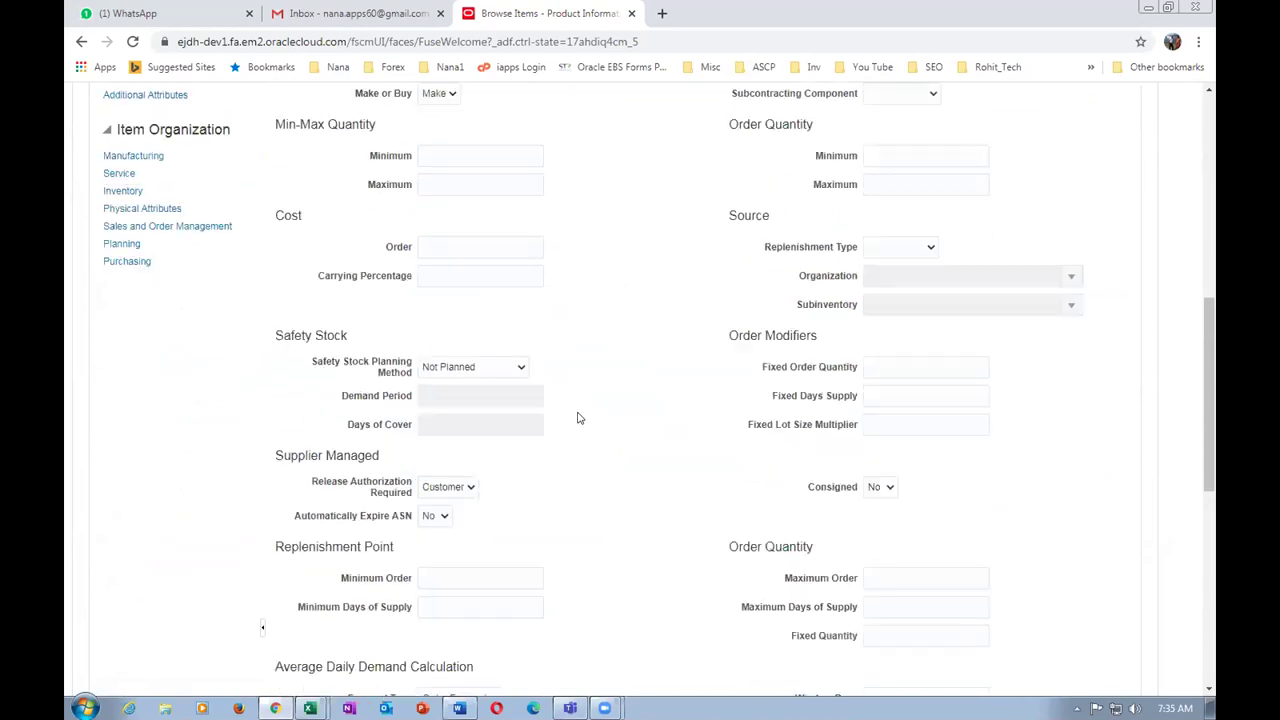
left_click(1046, 290)
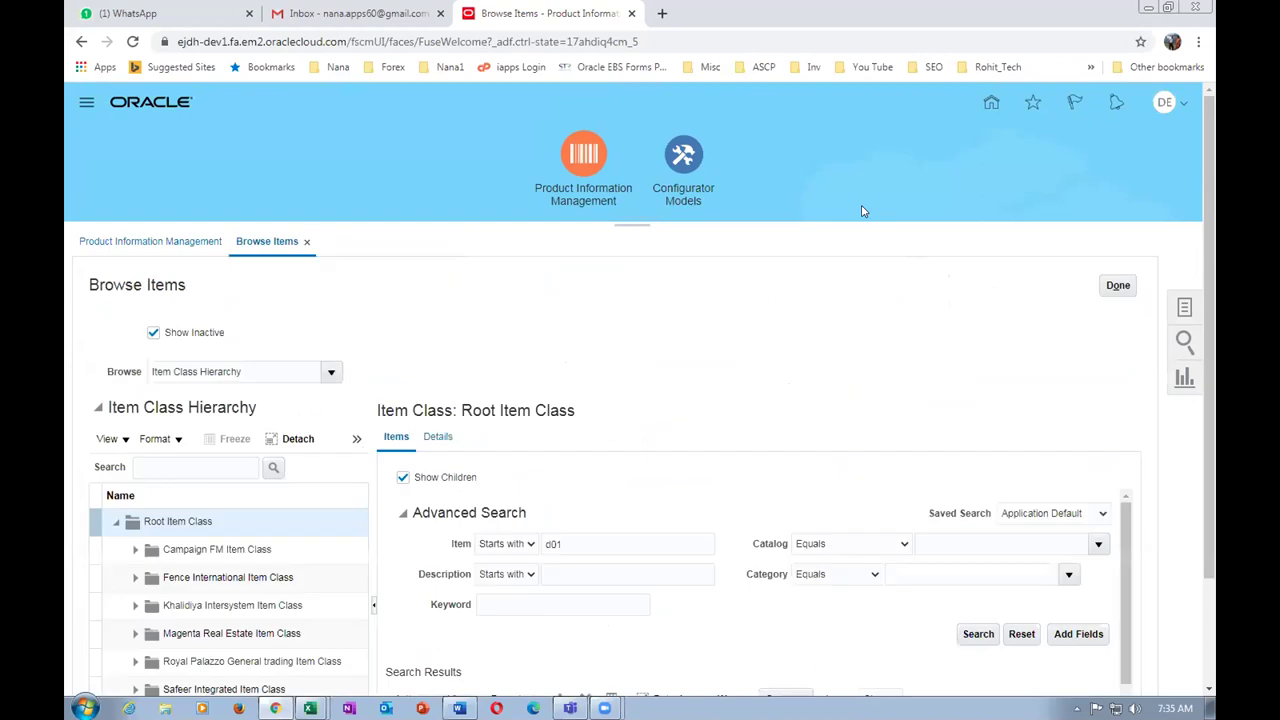
- Finish browsing items and open Setup and Maintenance
left_click(1118, 287)
left_click(1164, 104)
left_click(918, 340)
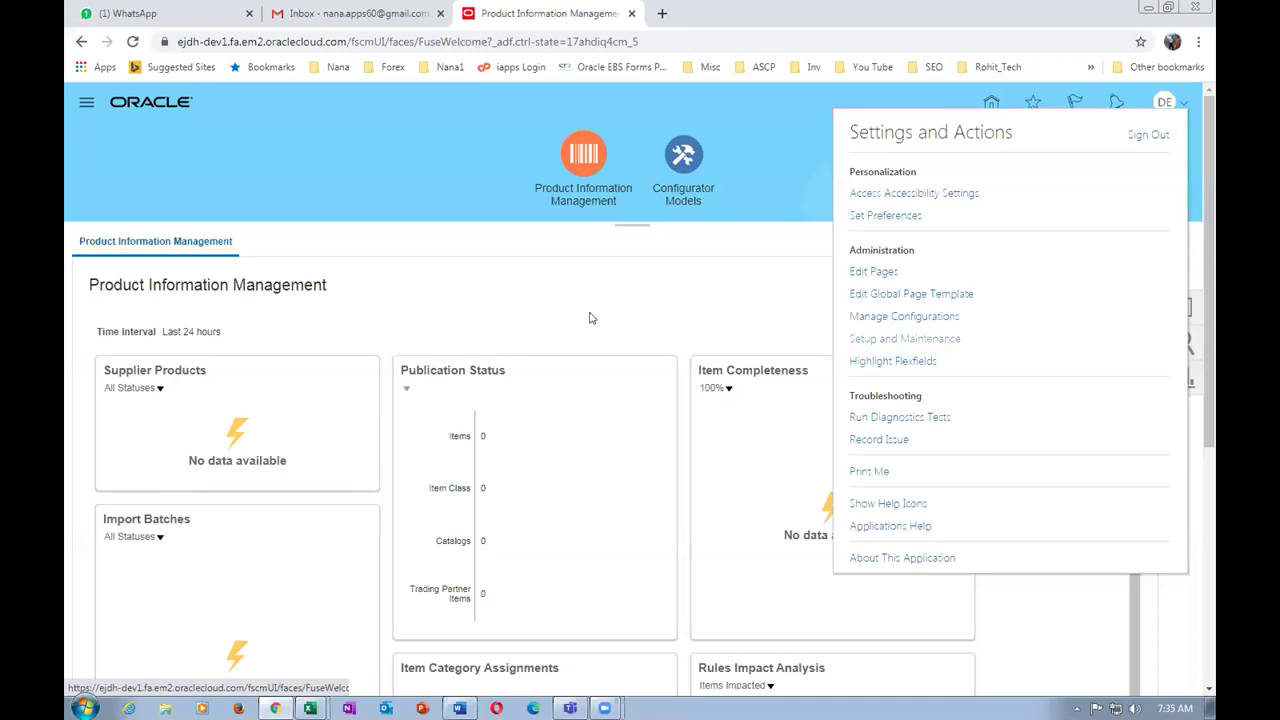
left_click(875, 341)
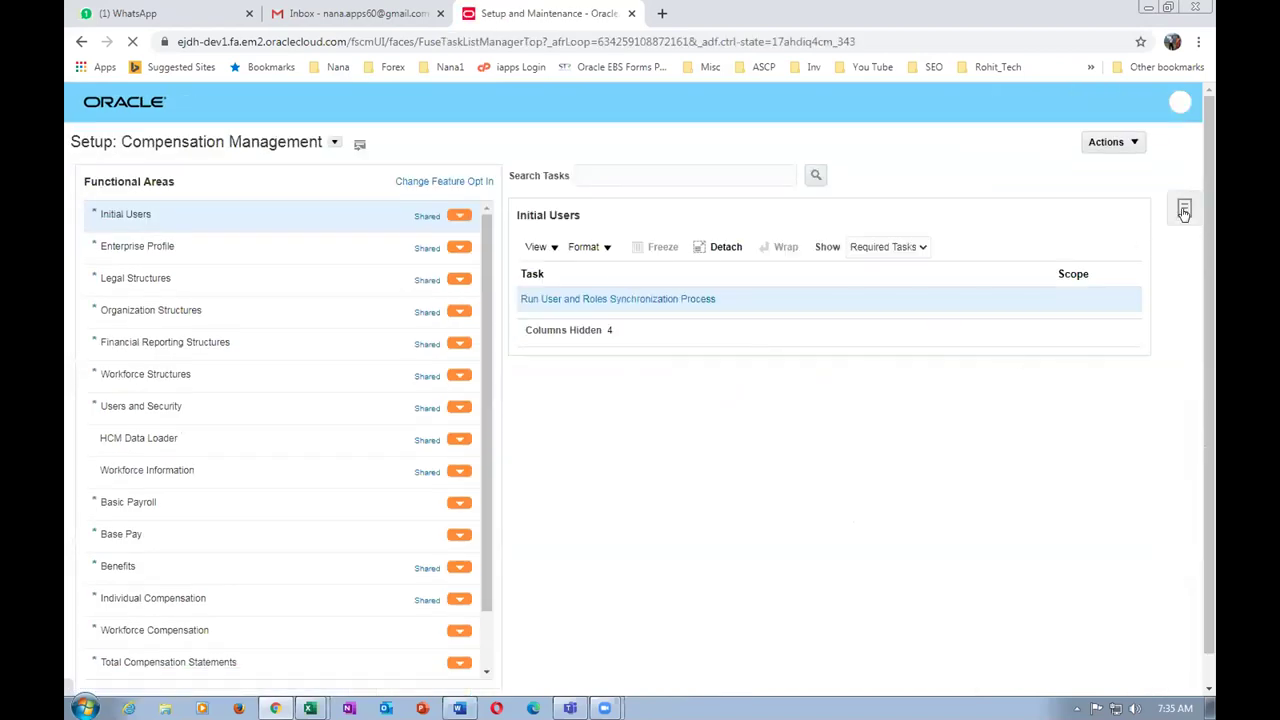
- Search the setup tasks for man%inv%org% and open the Manage Inventory Organizations task
left_click(1184, 211)
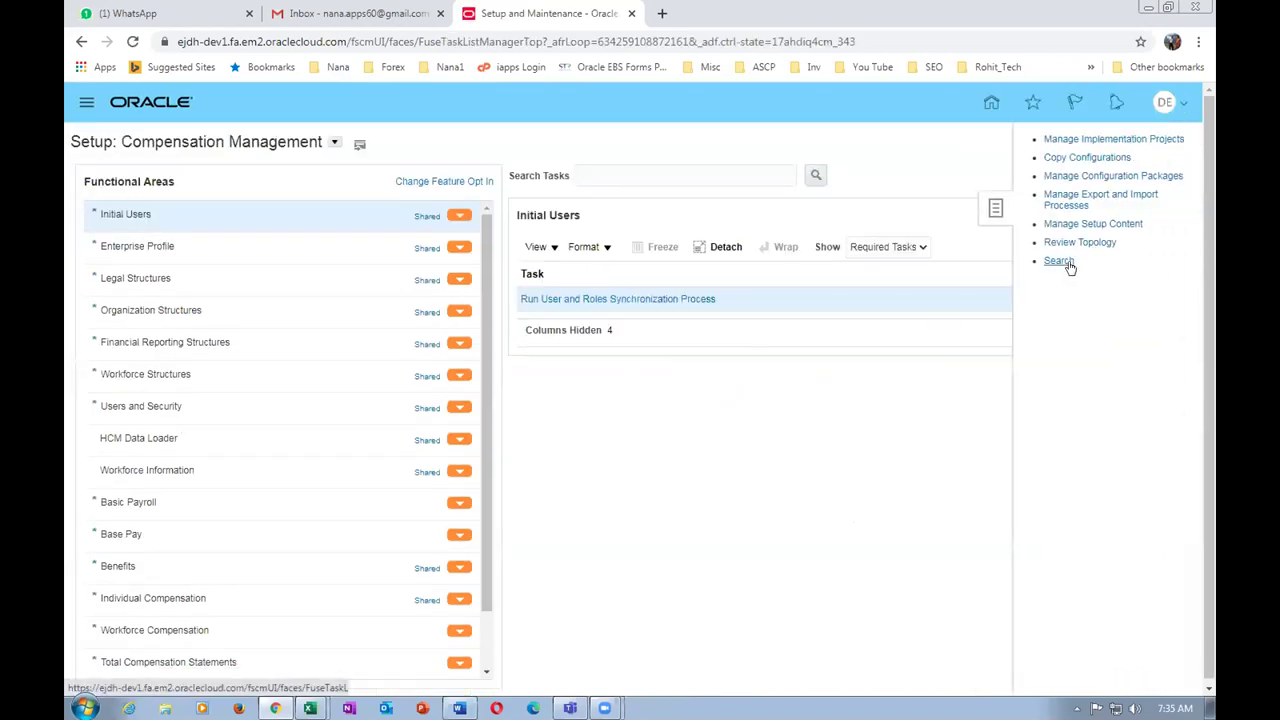
left_click(482, 179)
type("man%inv%org")
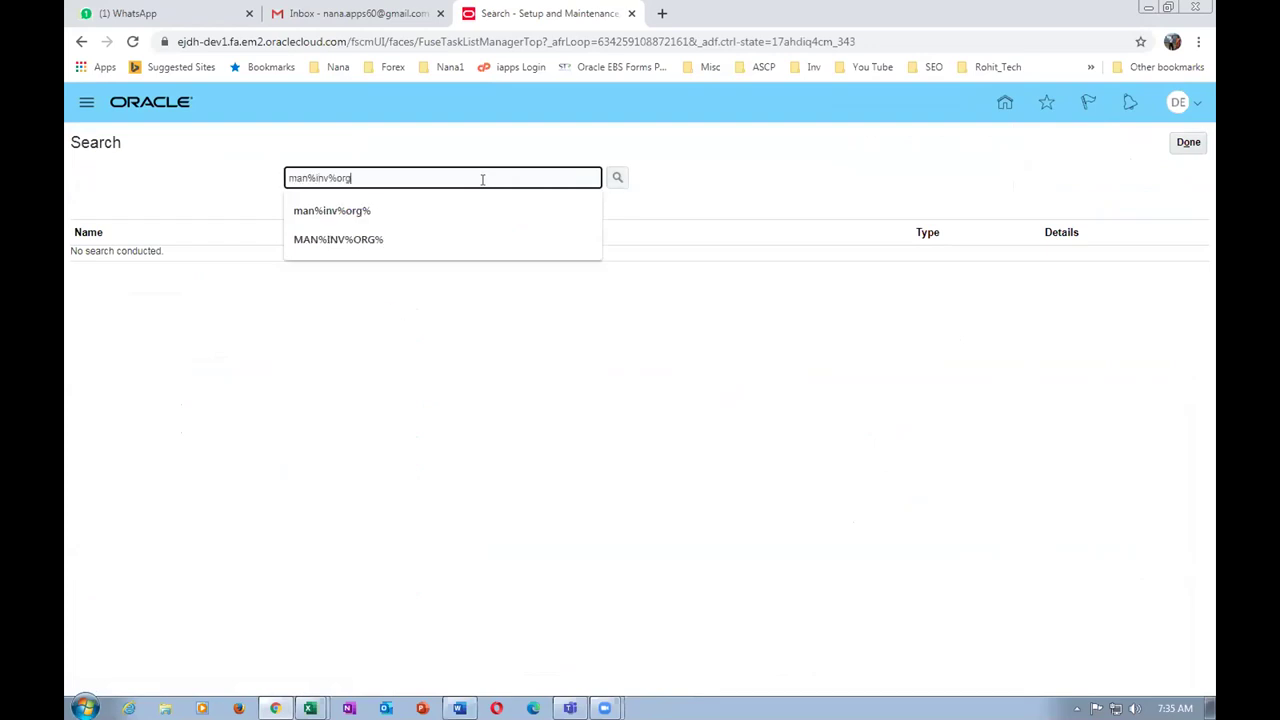
type("%")
key("Return")
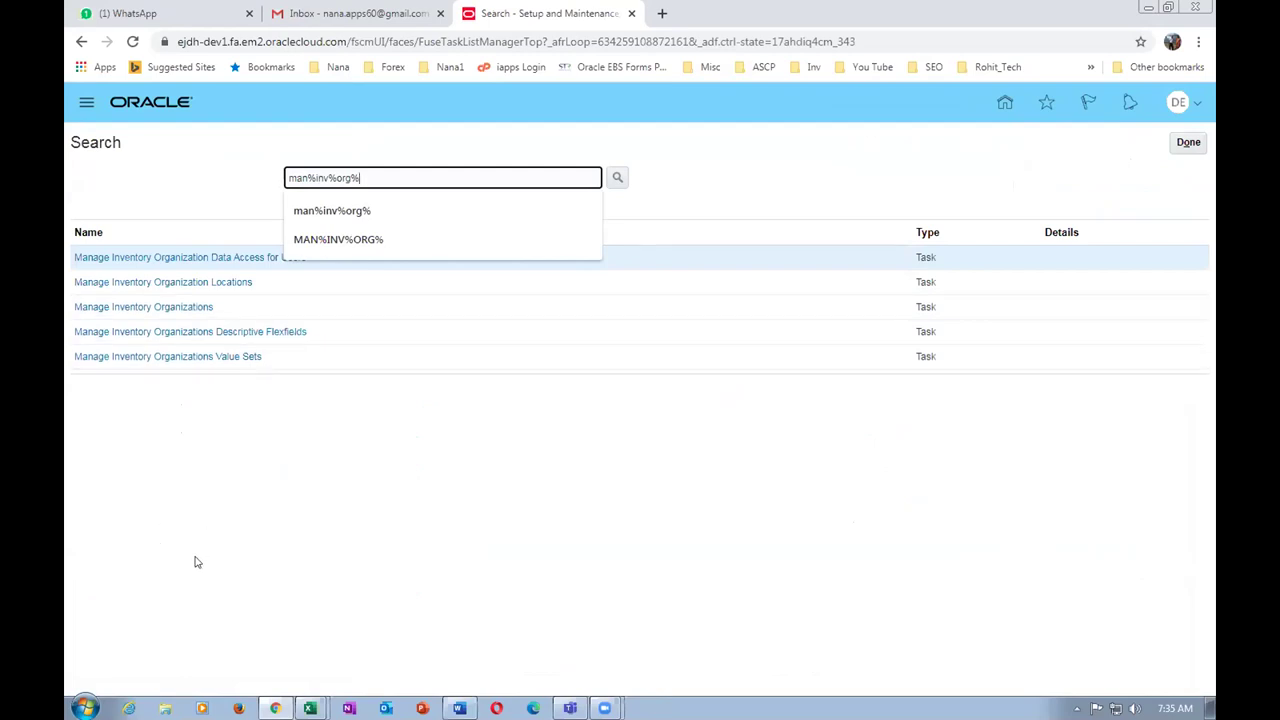
left_click(108, 307)
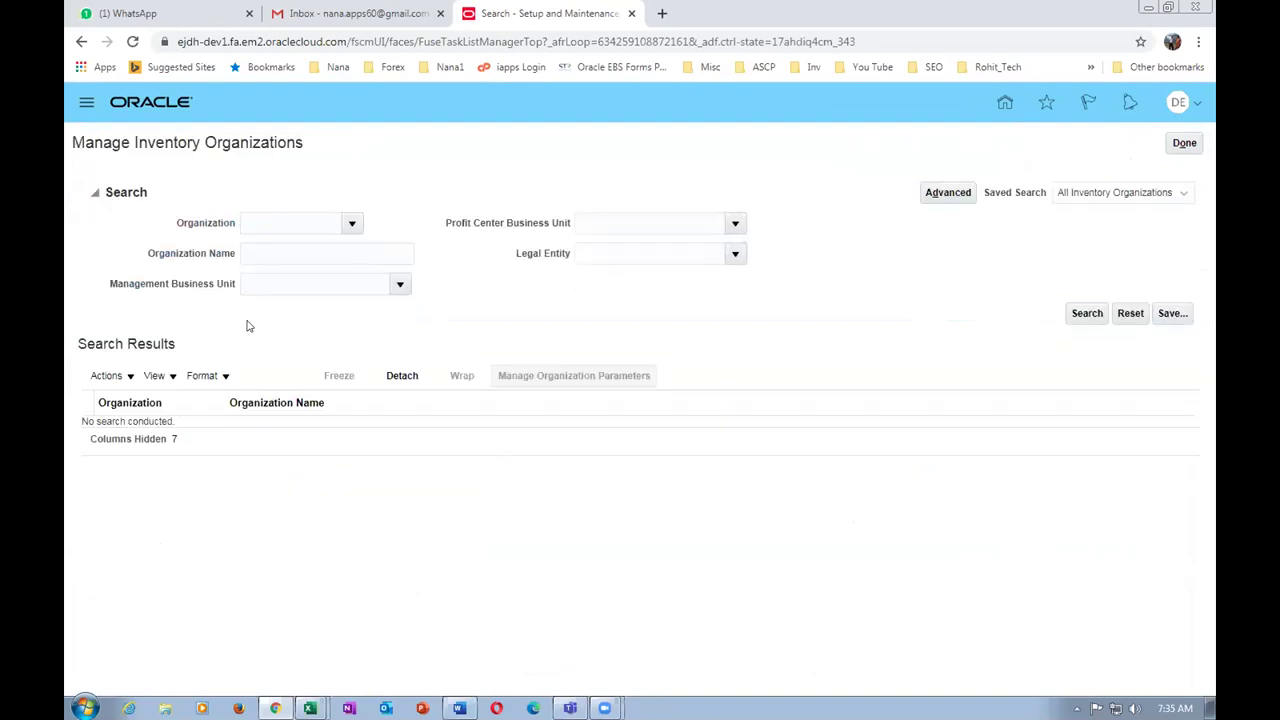
- Search inventory organizations by name d01, open the organization parameters of d01_child_1, and examine the assigned Schedule
left_click(262, 251)
type("d01")
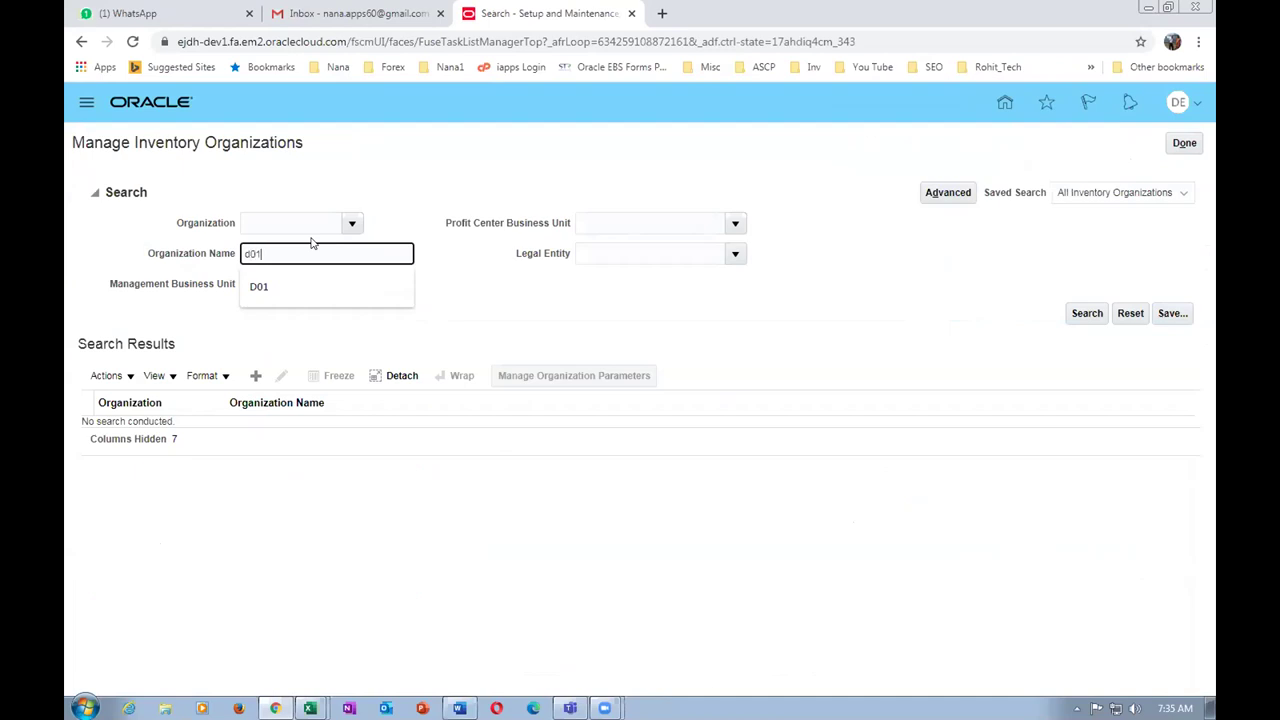
key("Return")
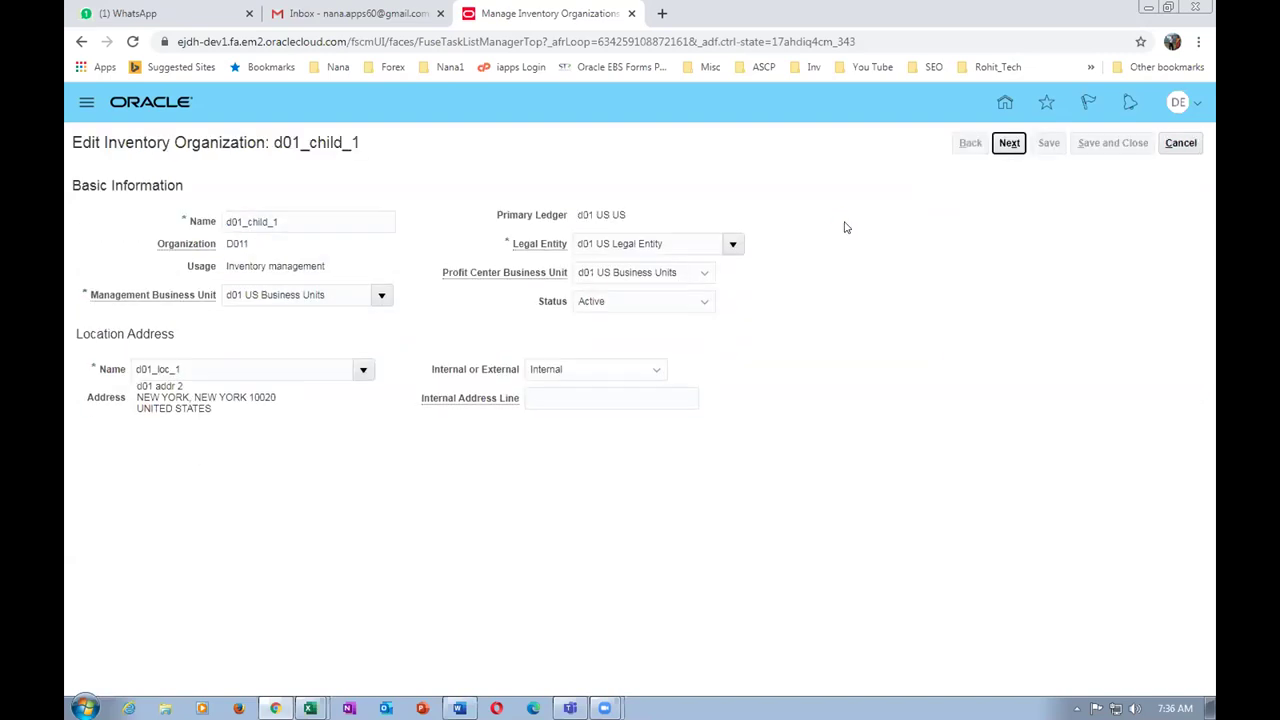
left_click(1011, 150)
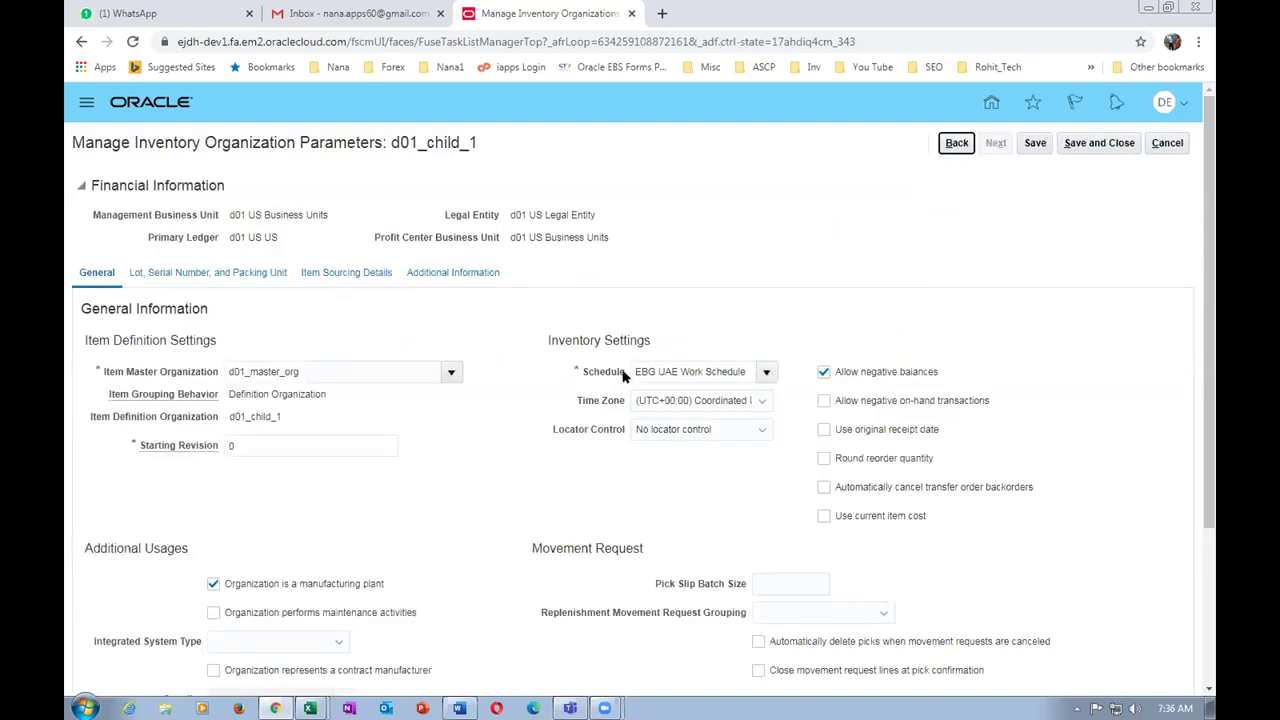
left_click_drag(635, 370, 752, 370)
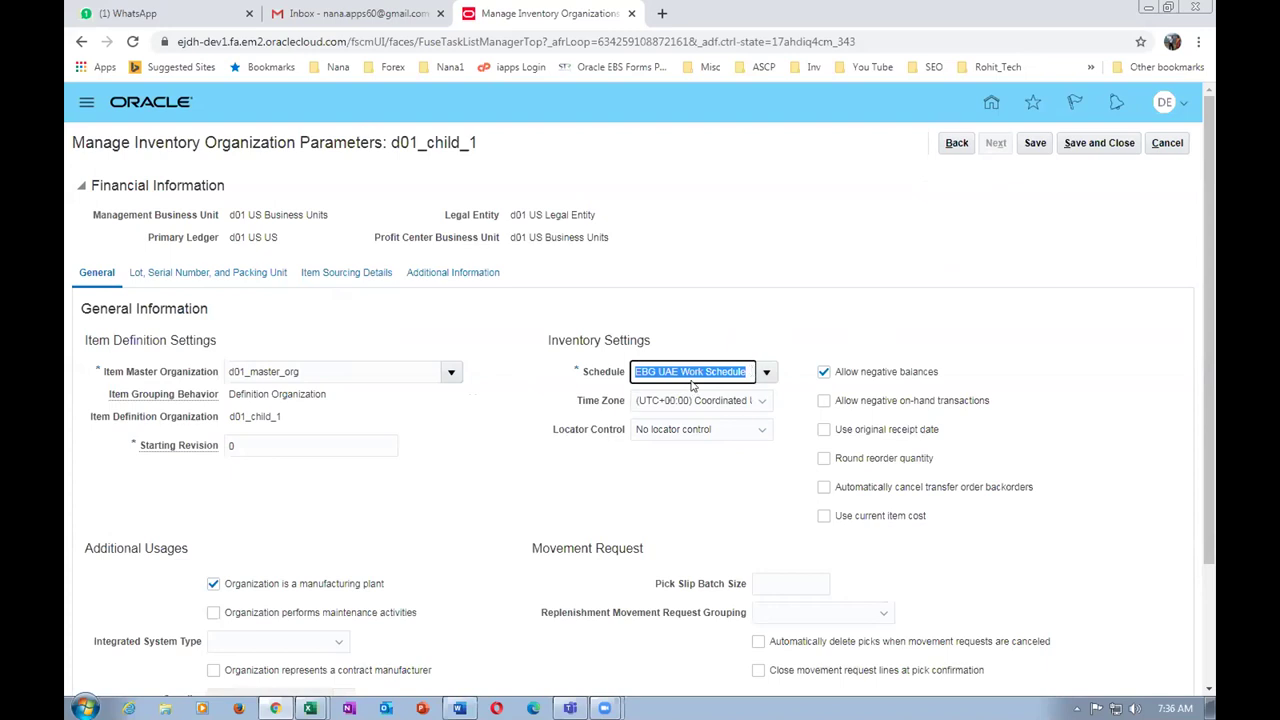
left_click(679, 318)
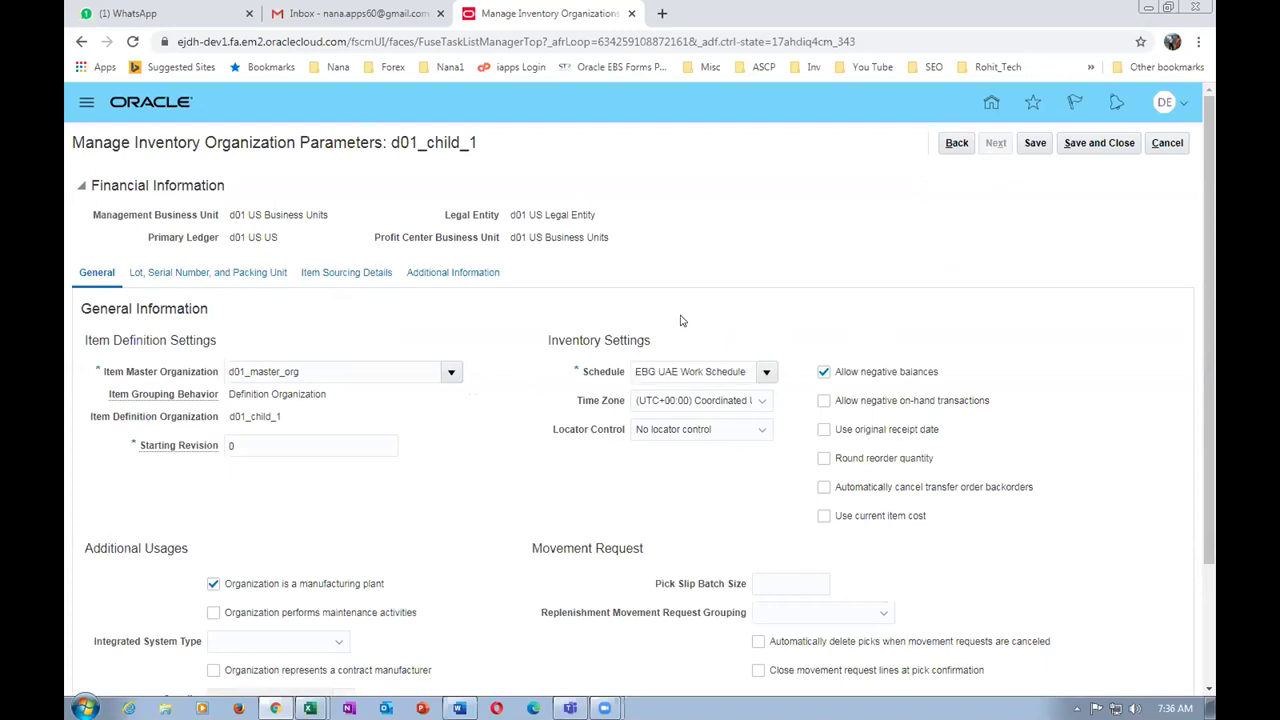
- Duplicate the inventory organization browser page and open Setup and Maintenance in the copy
right_click(549, 12)
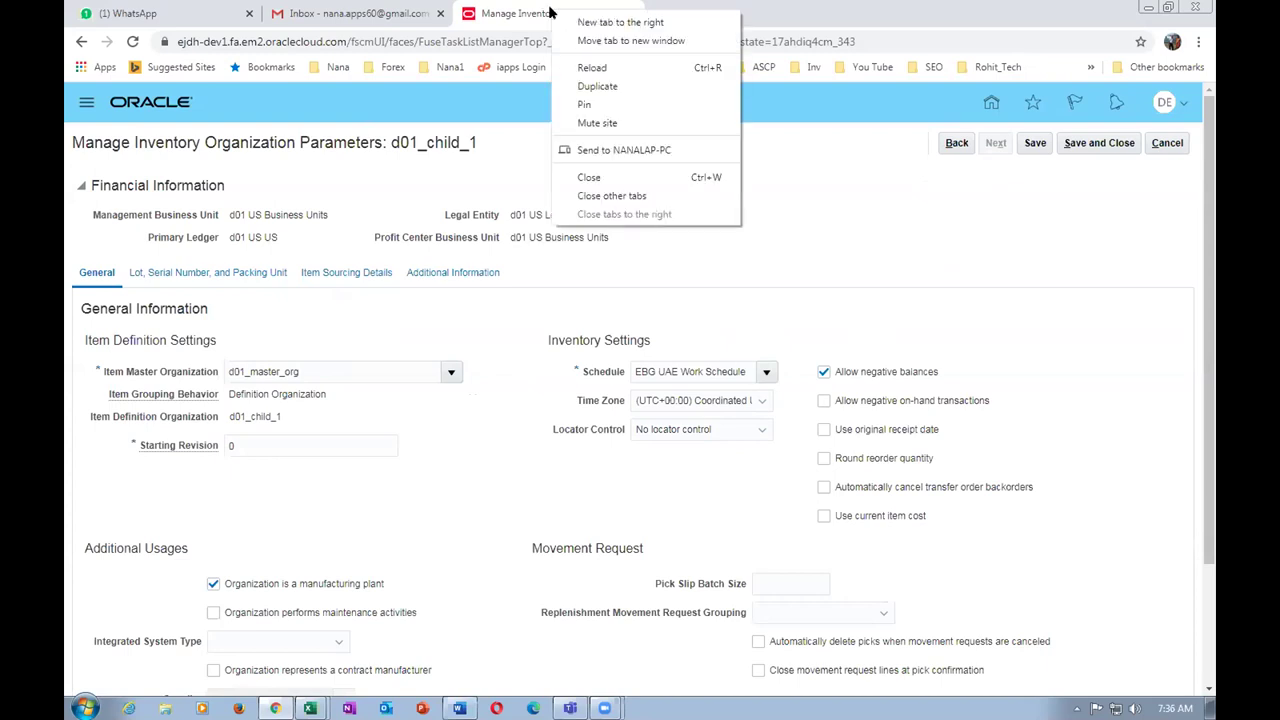
left_click(581, 90)
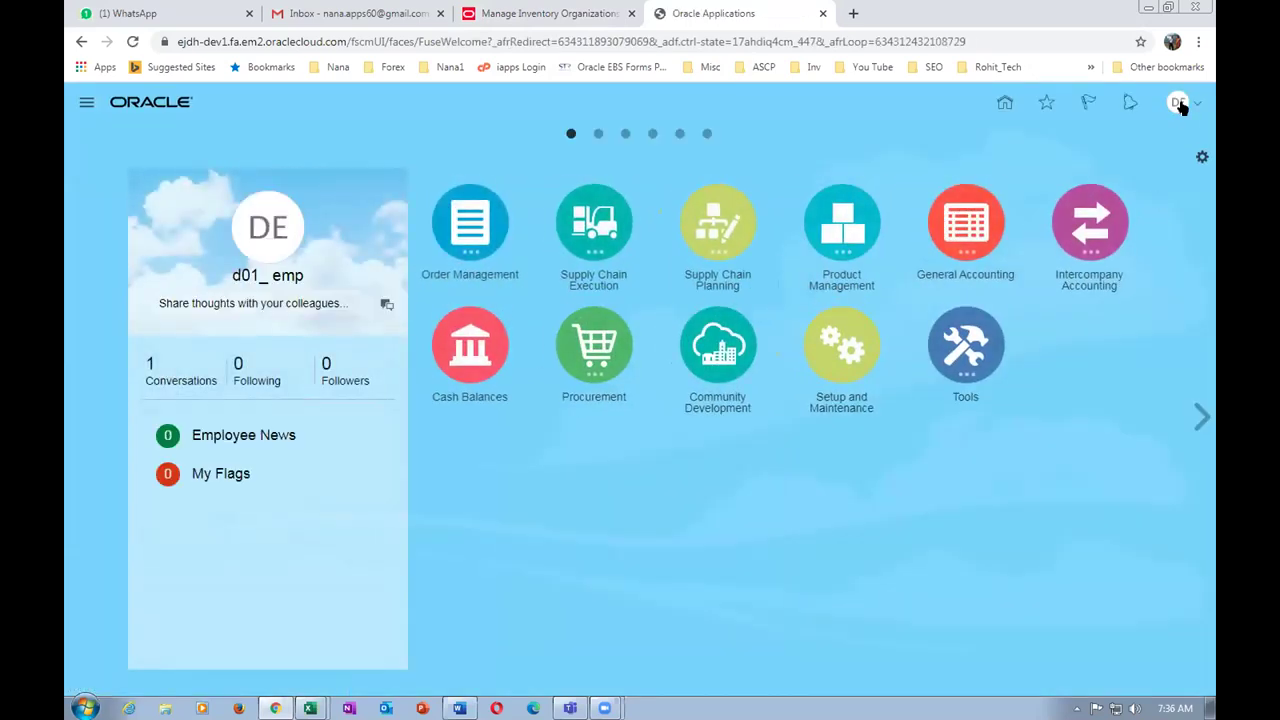
left_click(1180, 106)
left_click(940, 340)
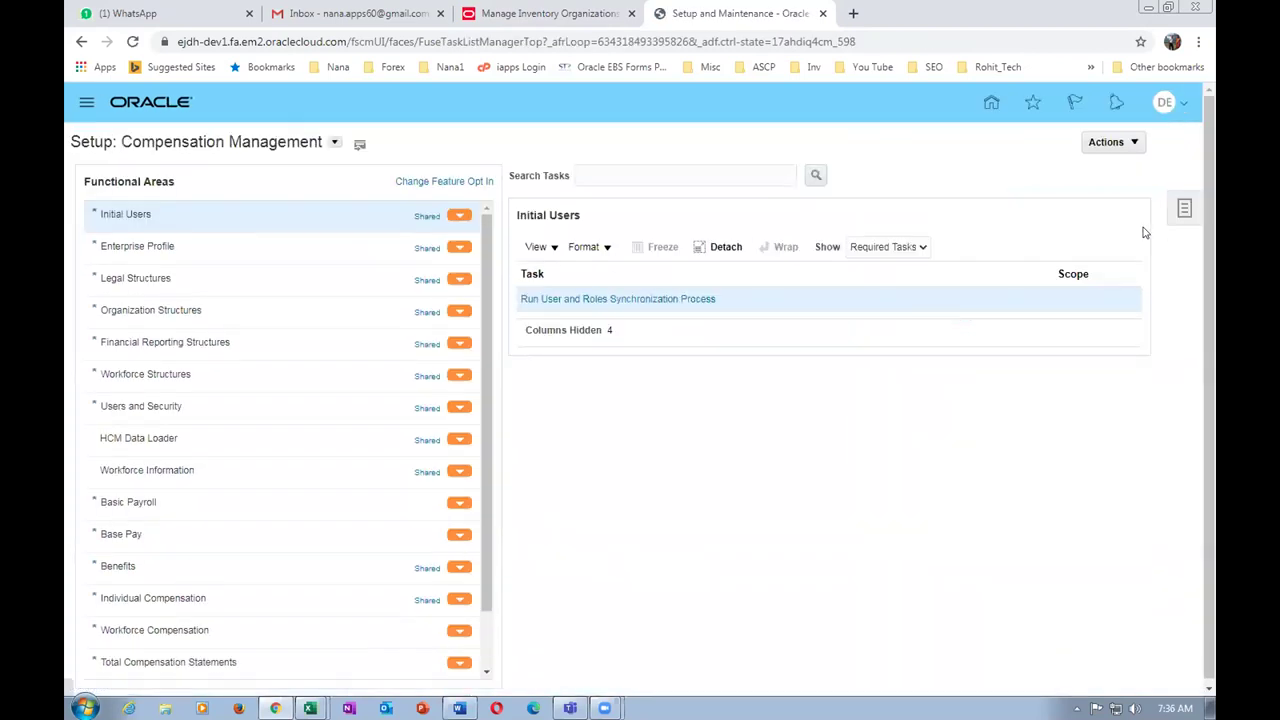
- Search the setup tasks for man%fac%sch% and open the Manage Facility Schedules task
left_click(1182, 211)
left_click(1067, 264)
left_click(395, 175)
type("man%fac%sch%")
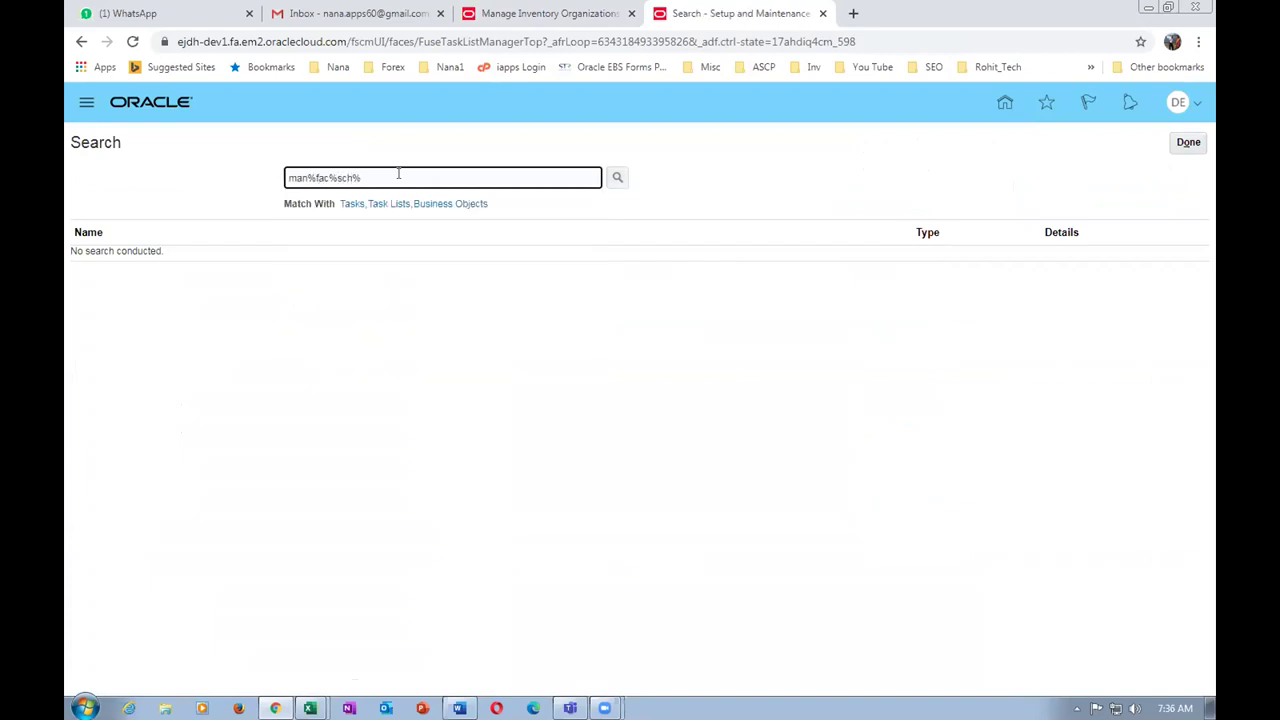
key("Return")
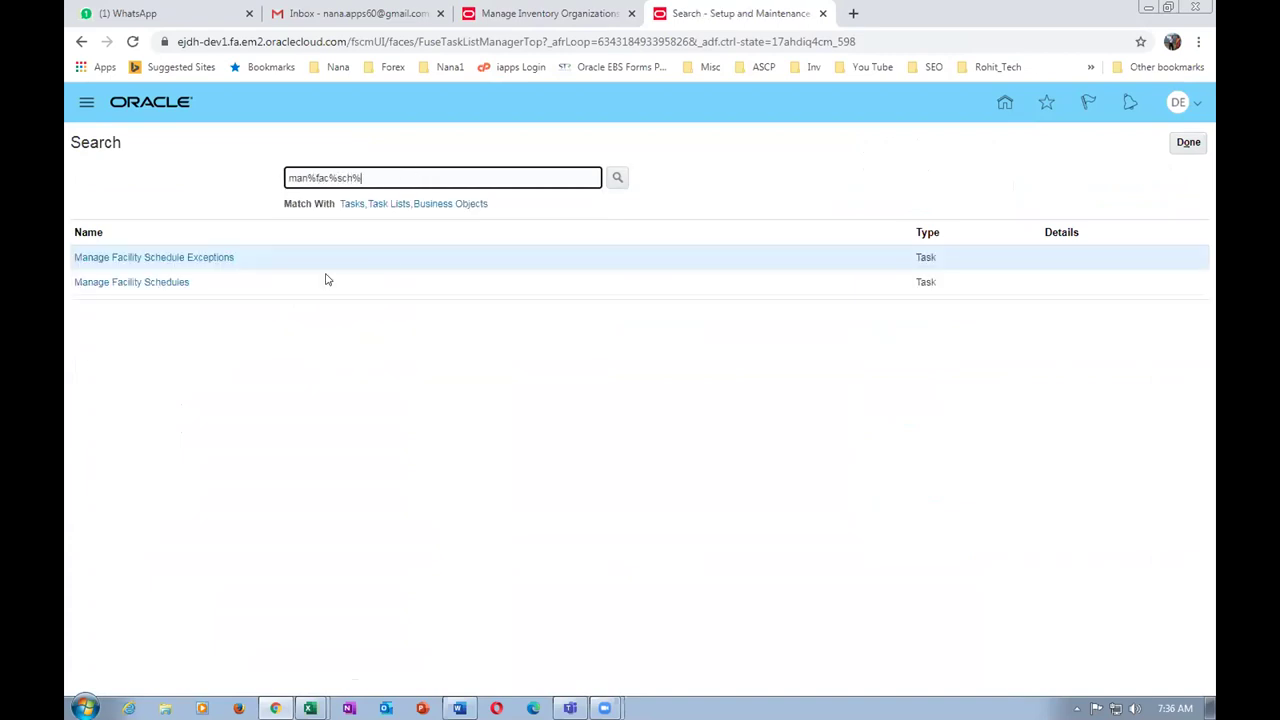
left_click(143, 283)
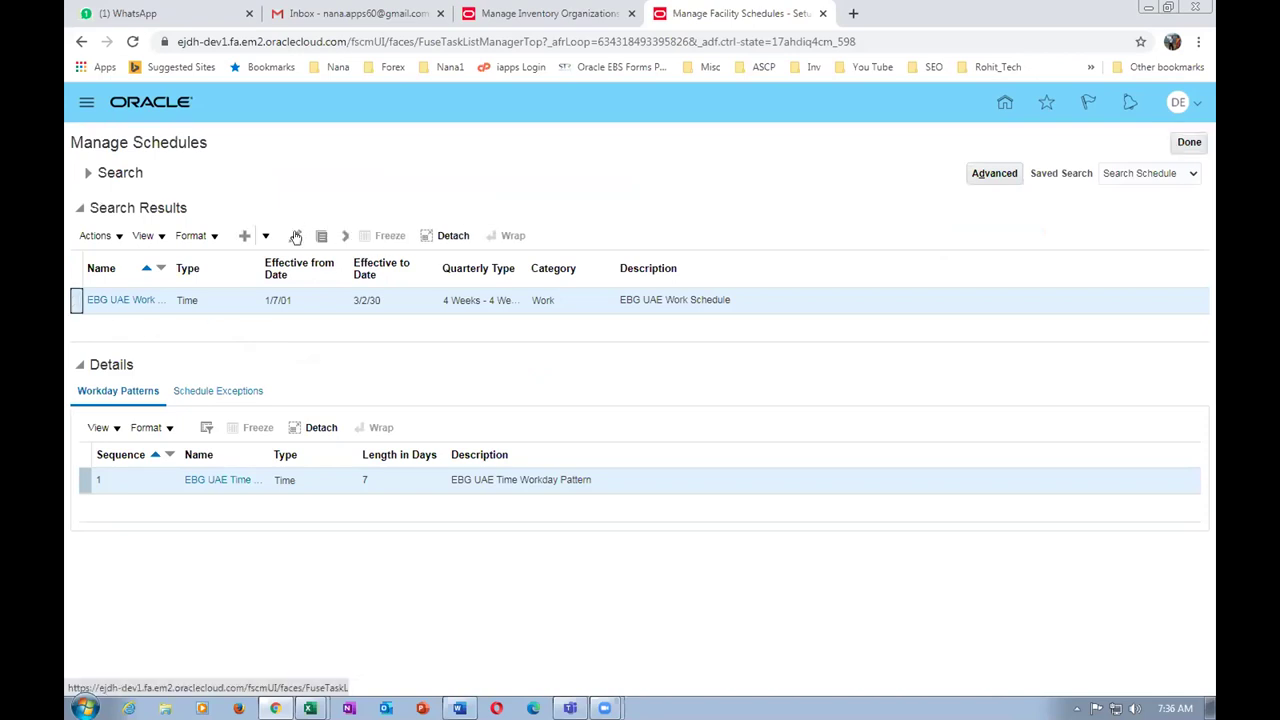
- Open the EBG UAE Work Schedule for editing and examine its details and the available Quarterly Type options
left_click(294, 234)
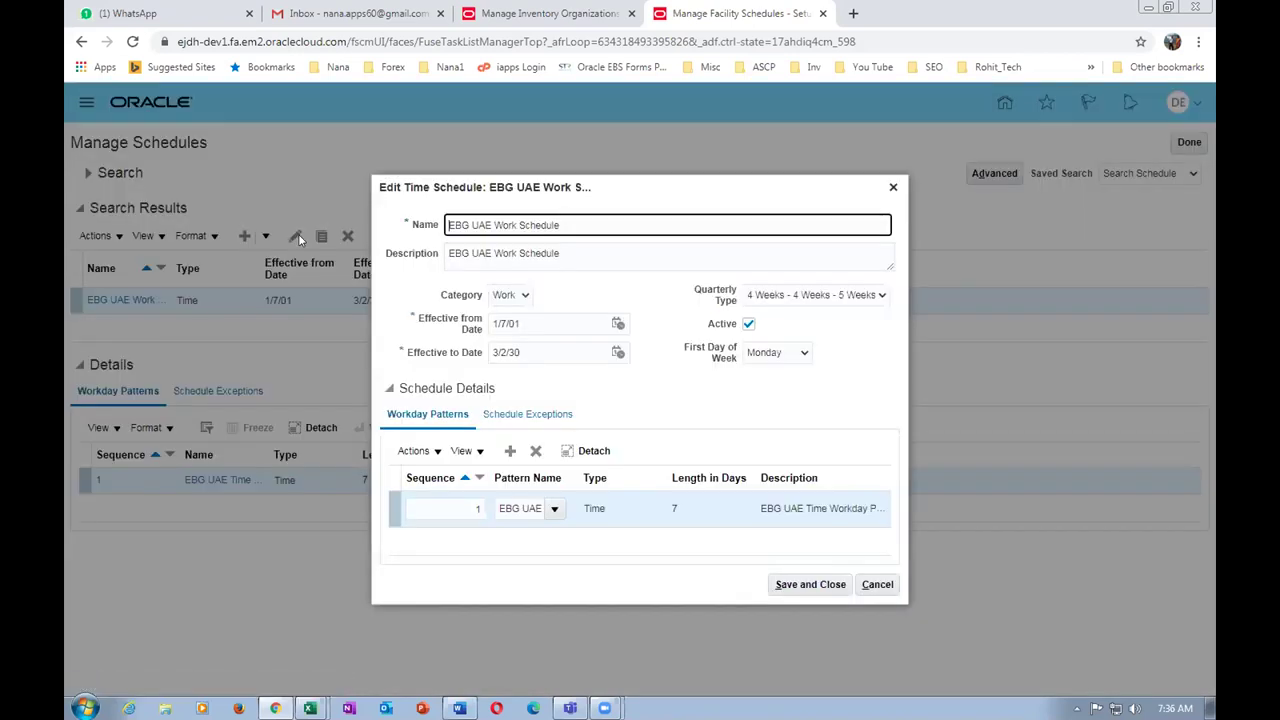
left_click(802, 296)
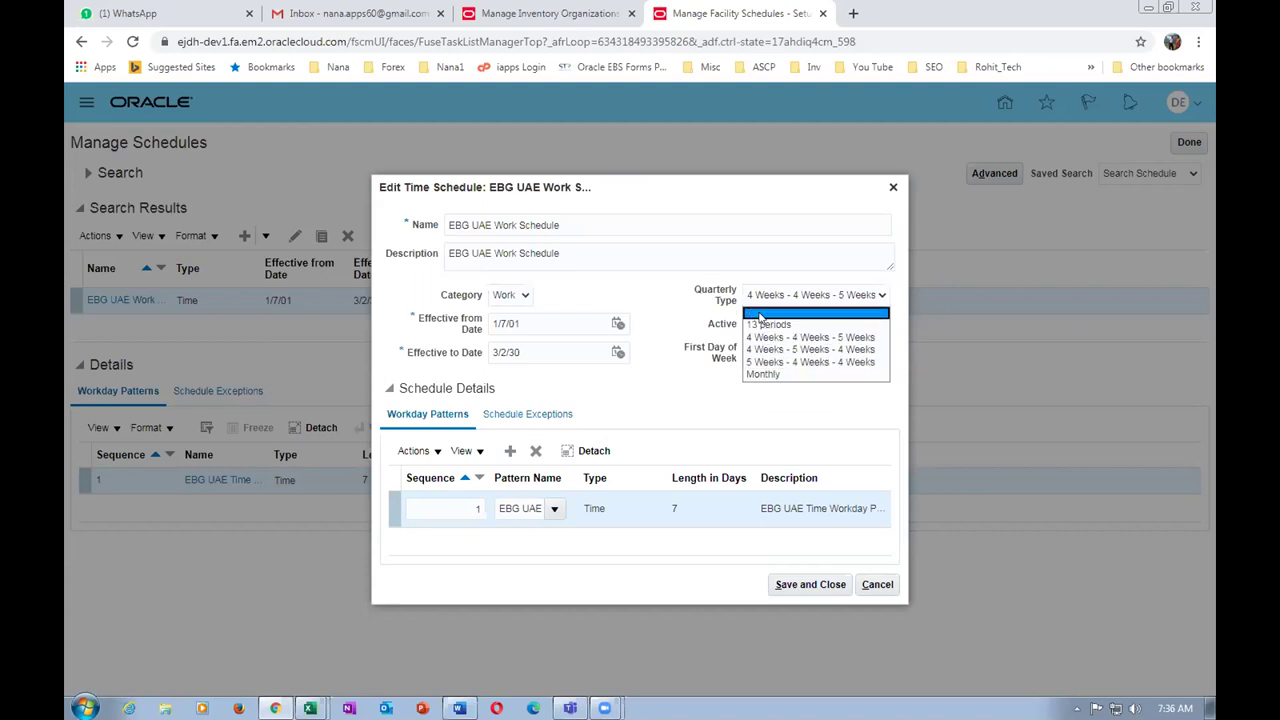
left_click(636, 294)
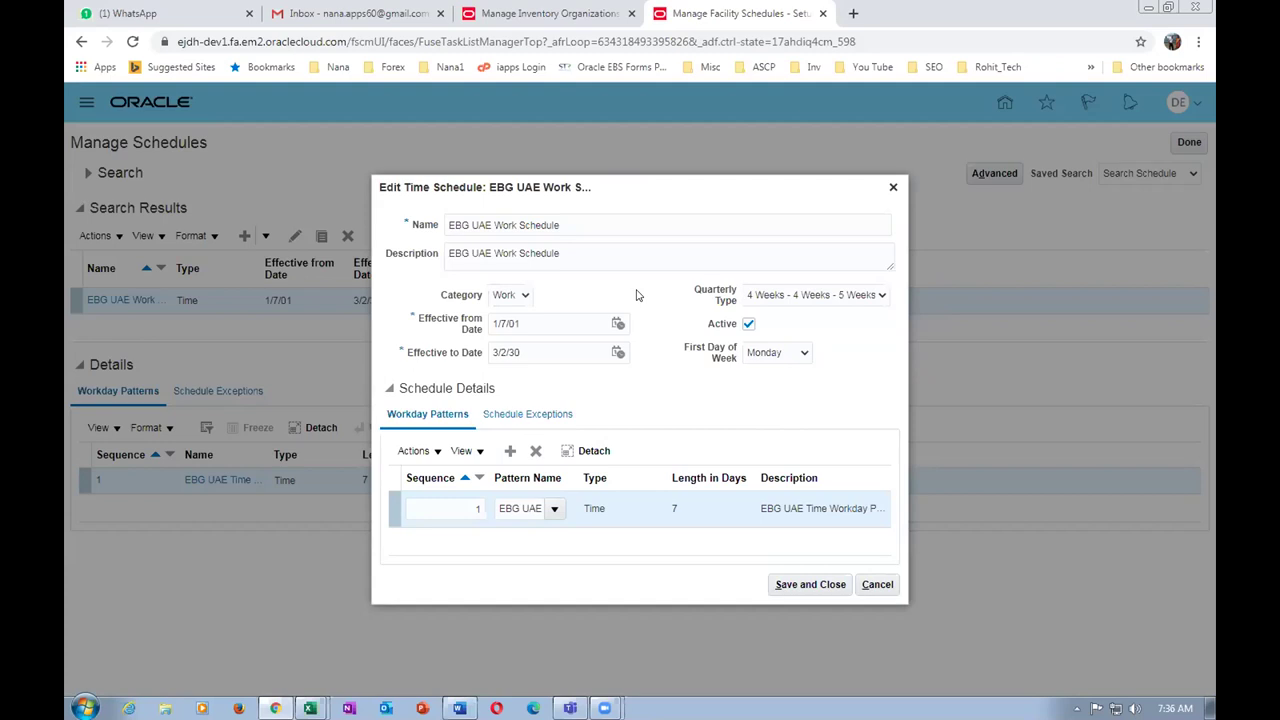
left_click(869, 588)
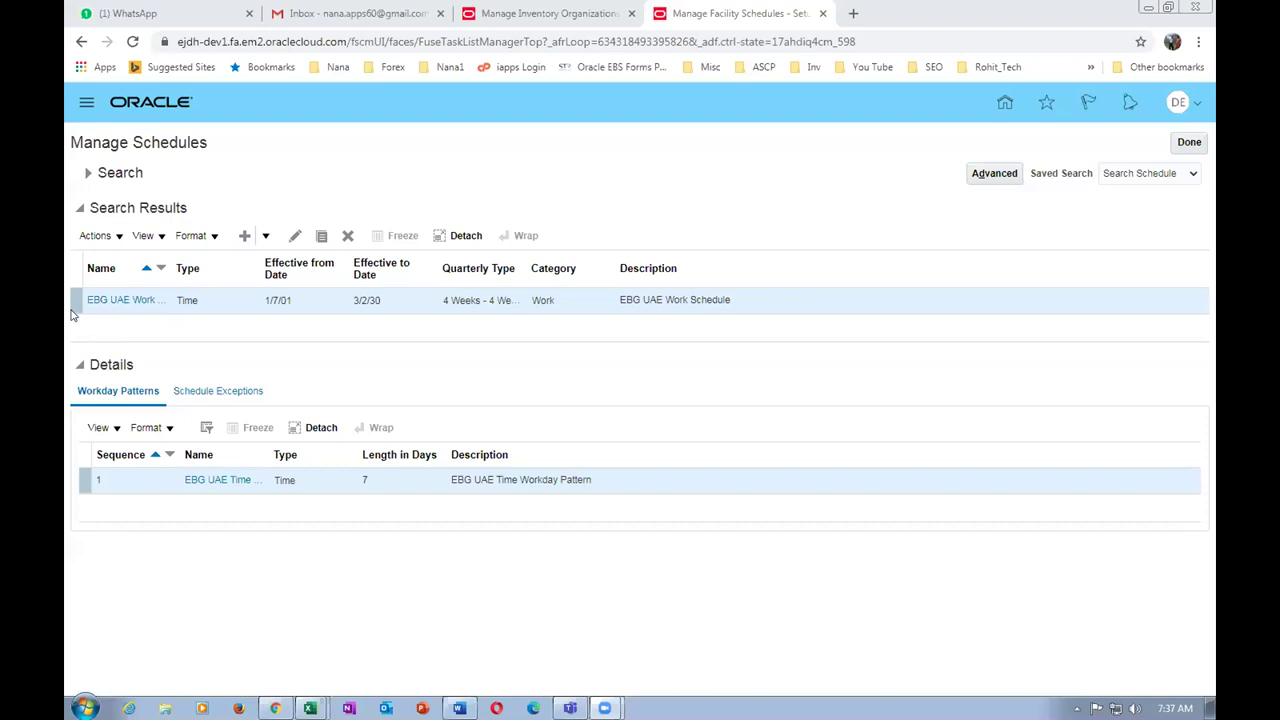
left_click(297, 235)
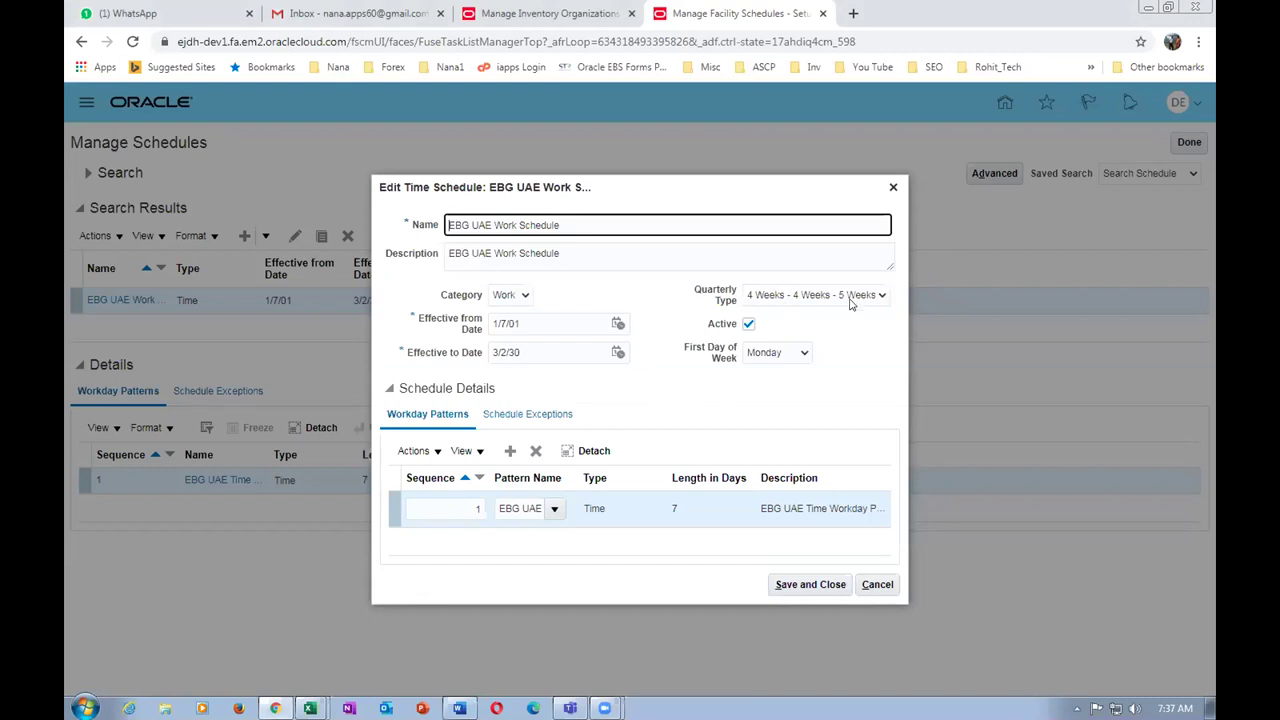
left_click(880, 295)
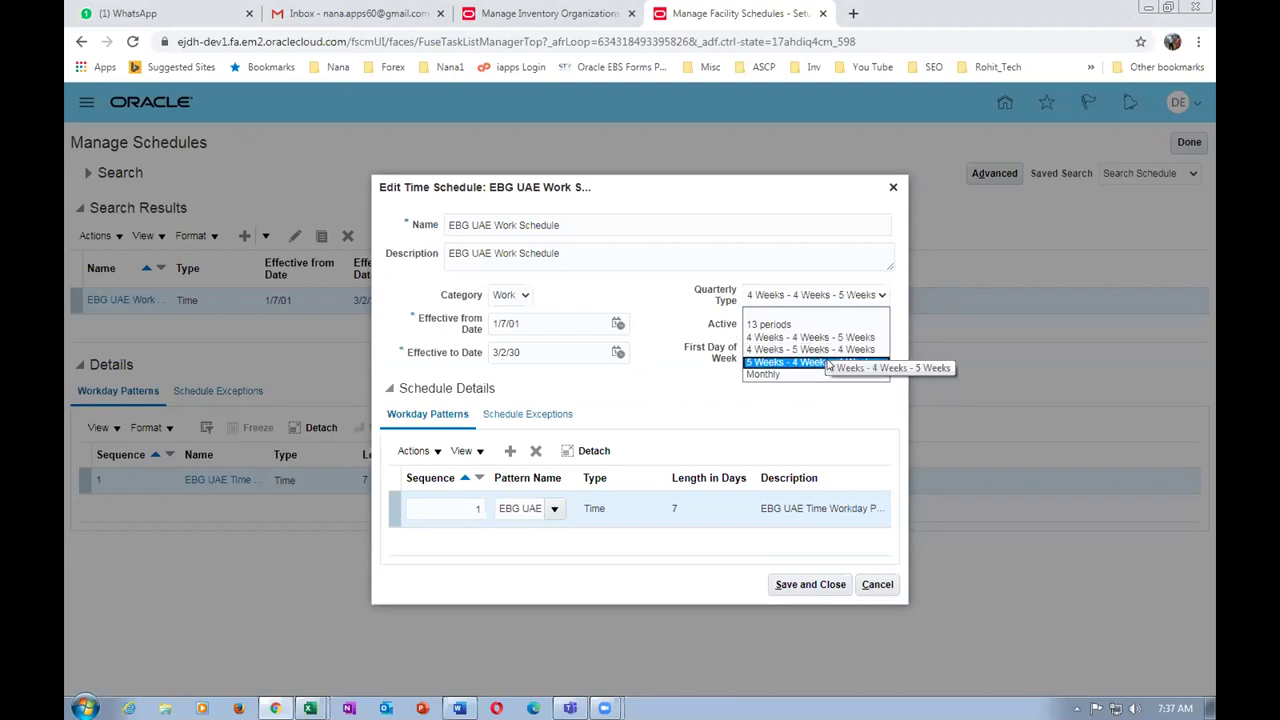
left_click(760, 140)
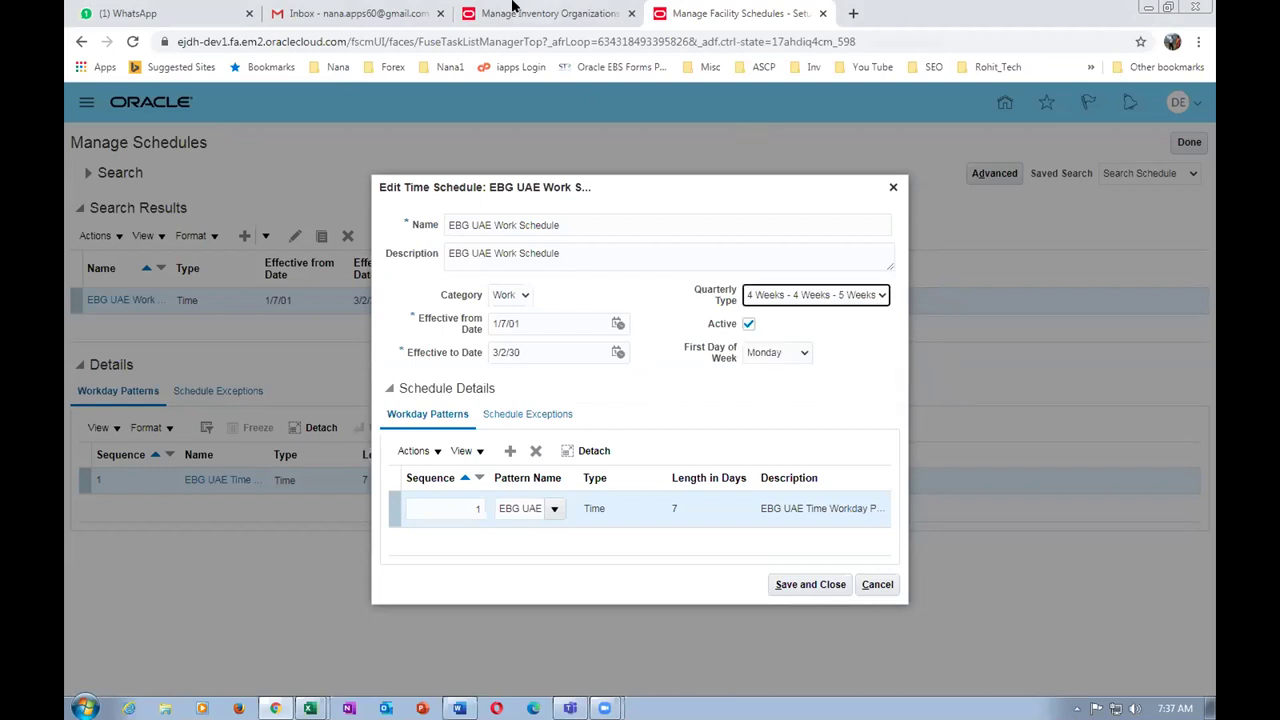
- Return to the d01_child_1 inventory organization parameters and check the assigned Schedule again
left_click(540, 13)
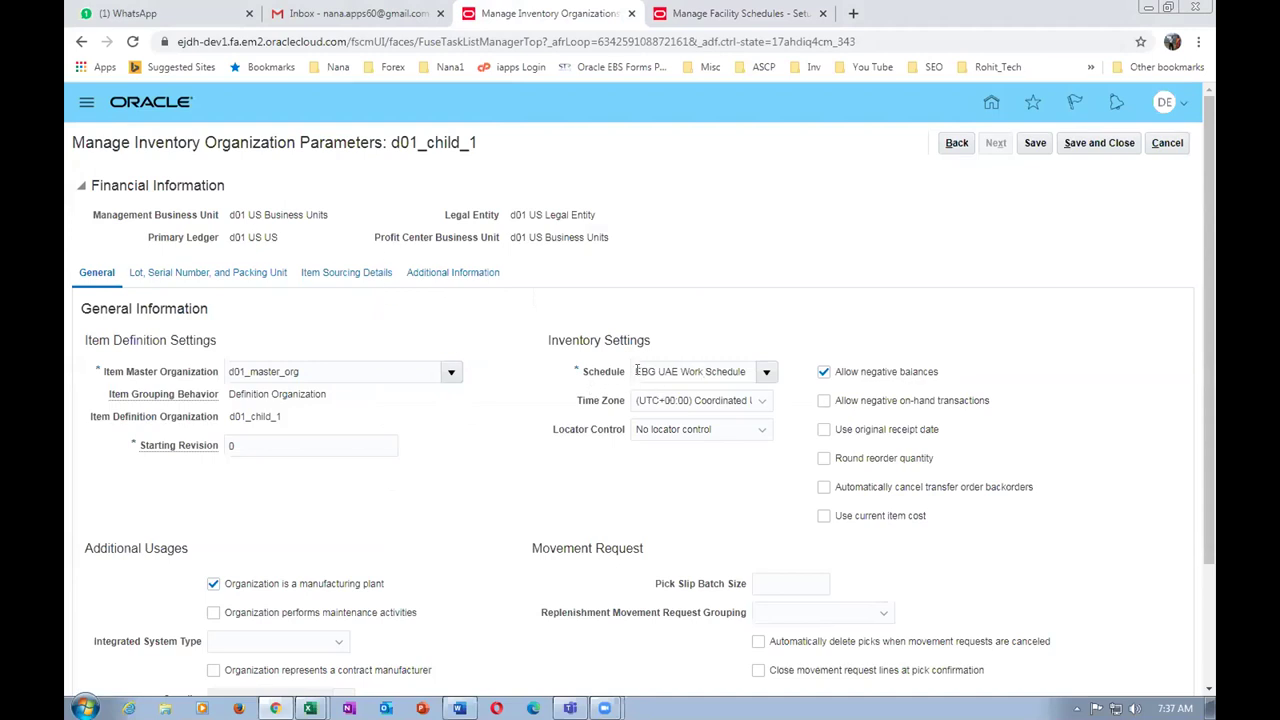
left_click_drag(634, 369, 752, 370)
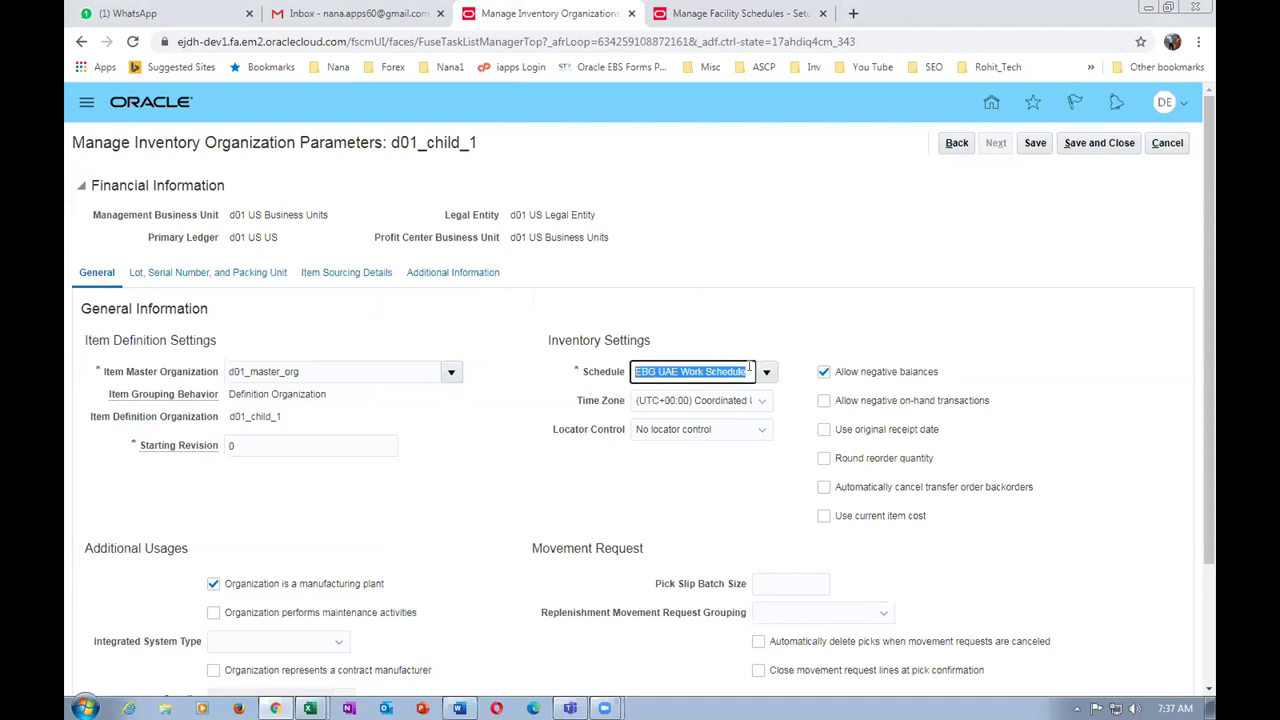
left_click(798, 258)
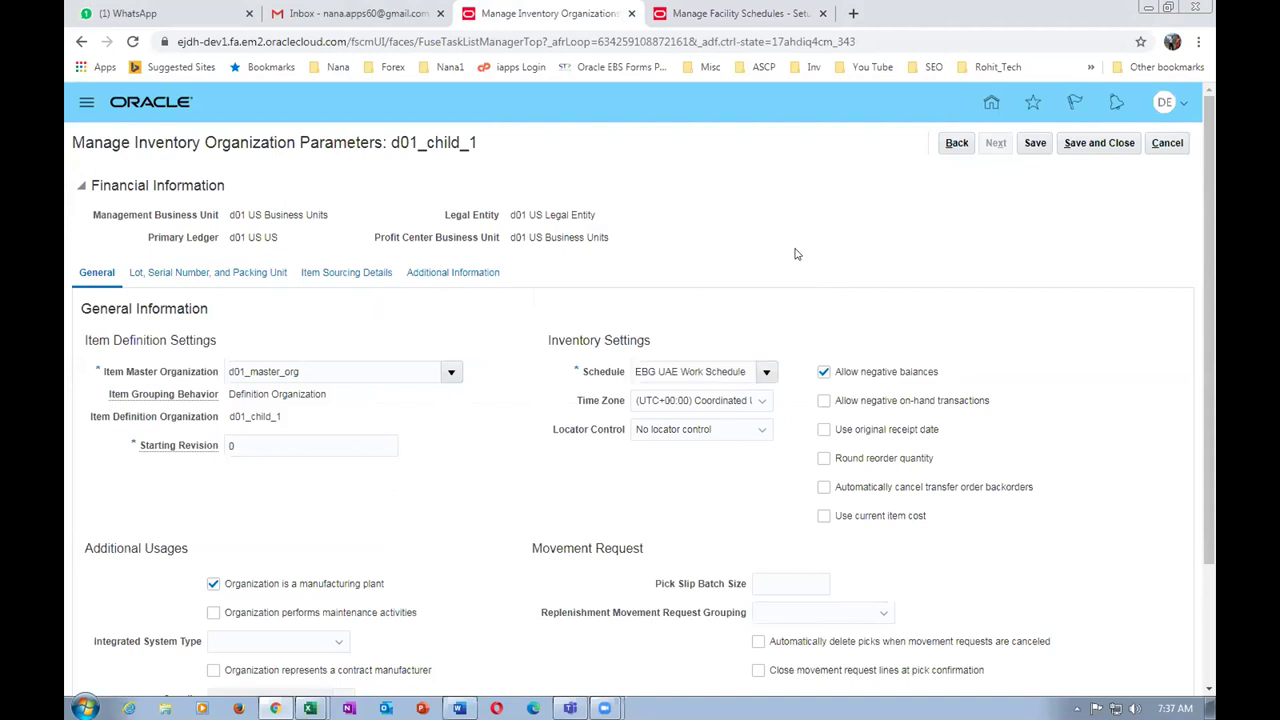
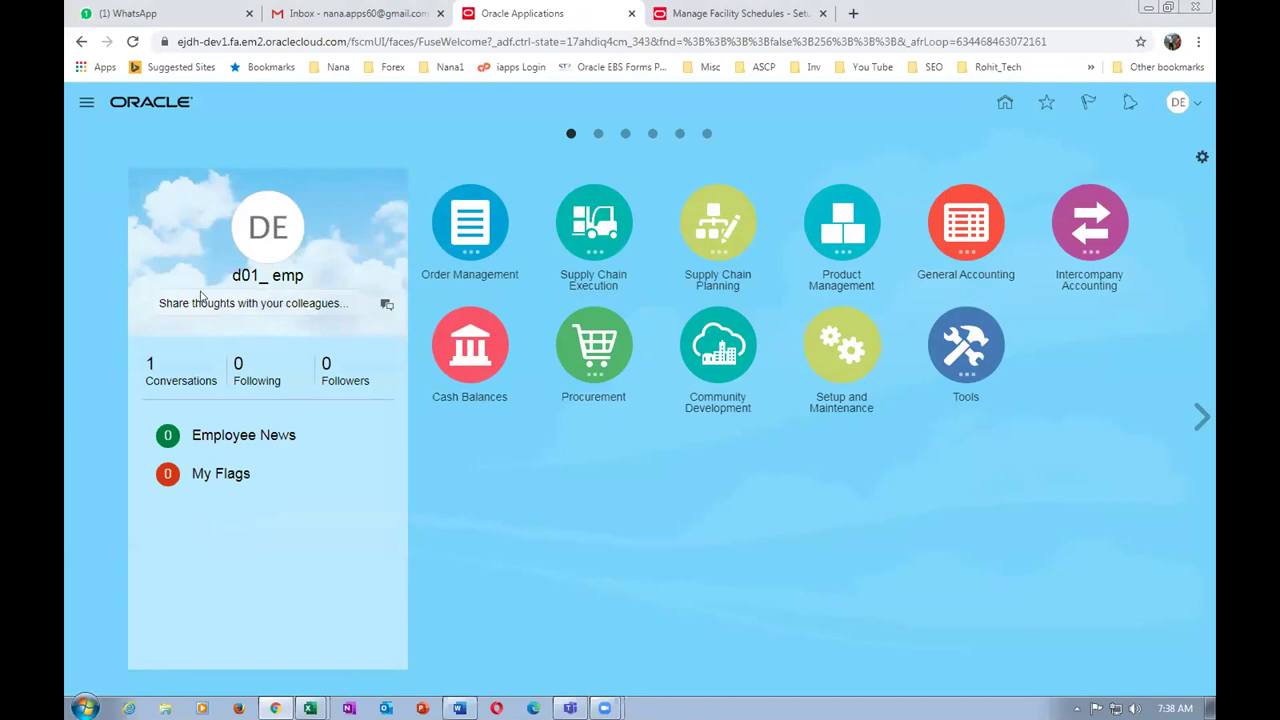
- Start a new sales order in Order Management and check its business unit
left_click(440, 230)
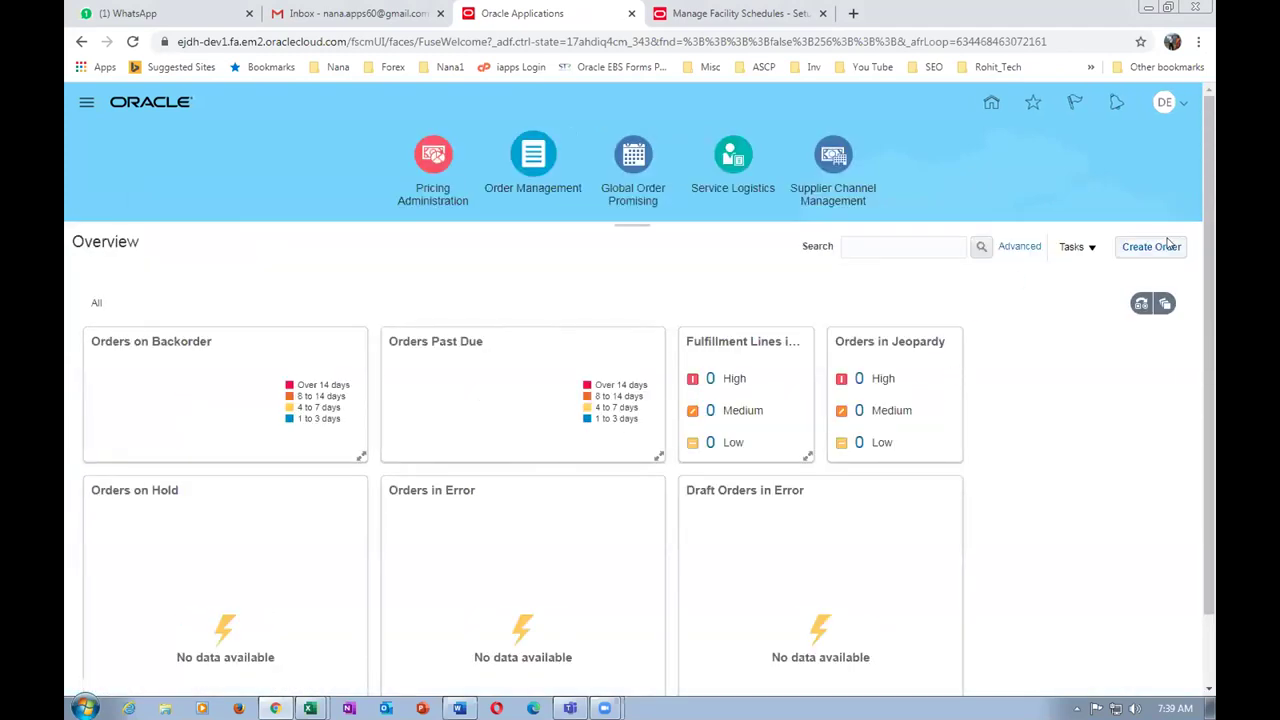
left_click(1160, 246)
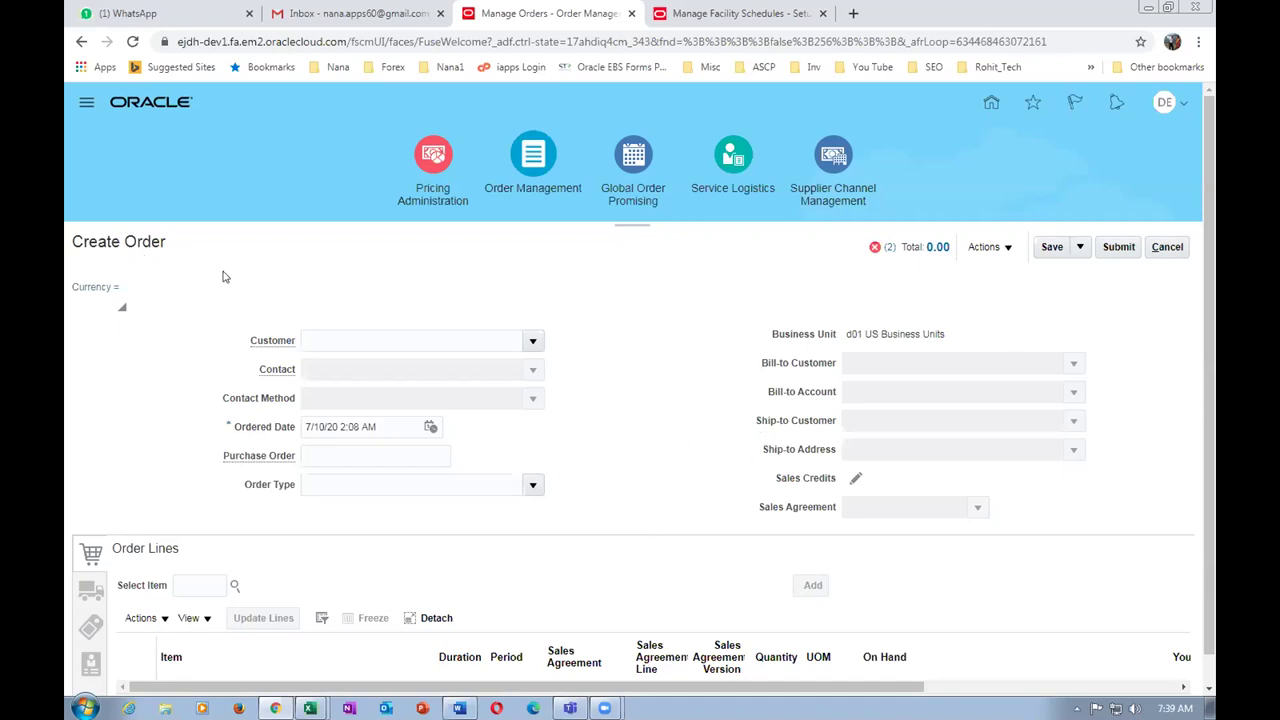
left_click_drag(846, 334, 936, 347)
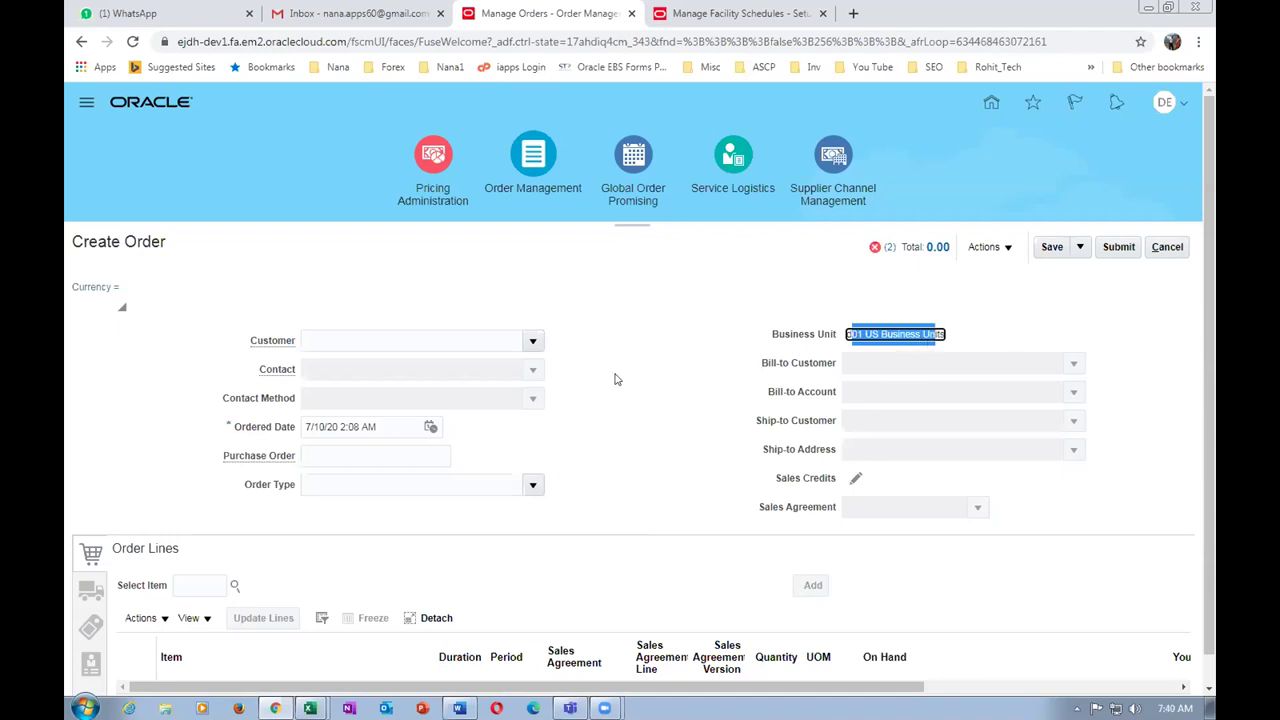
- Review the pricing messages of the new order and close them
left_click(871, 250)
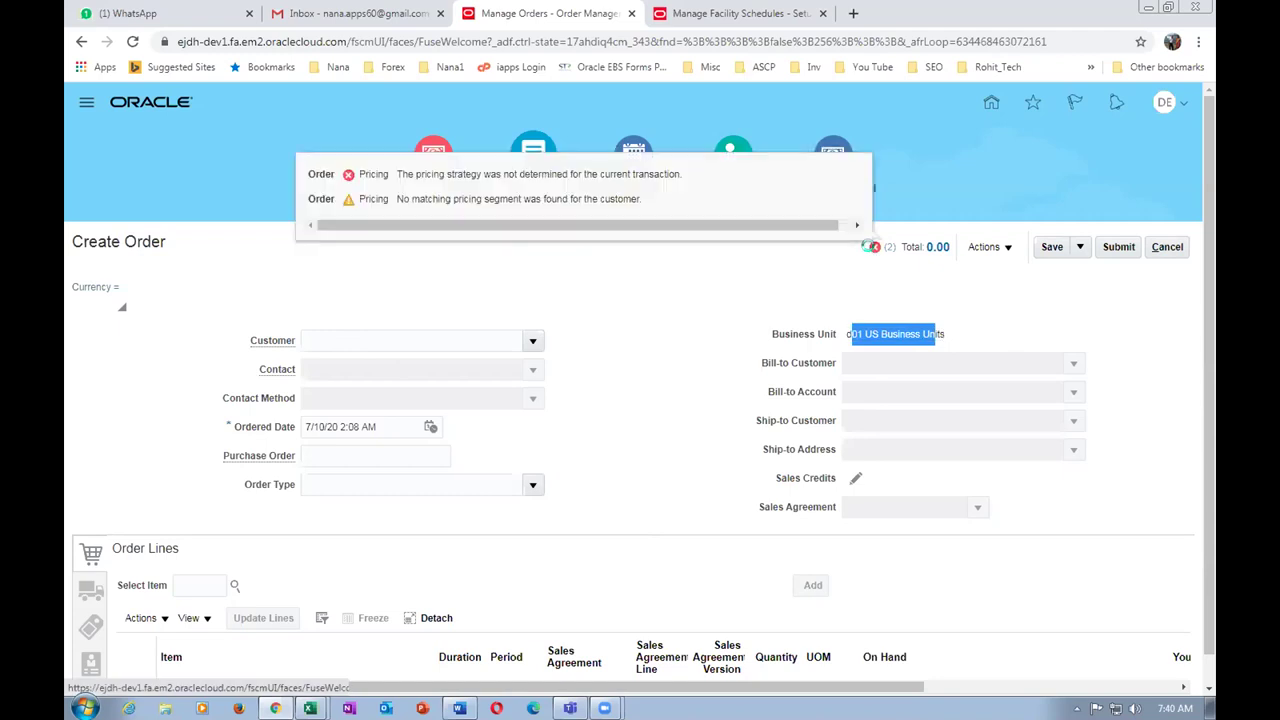
left_click(866, 248)
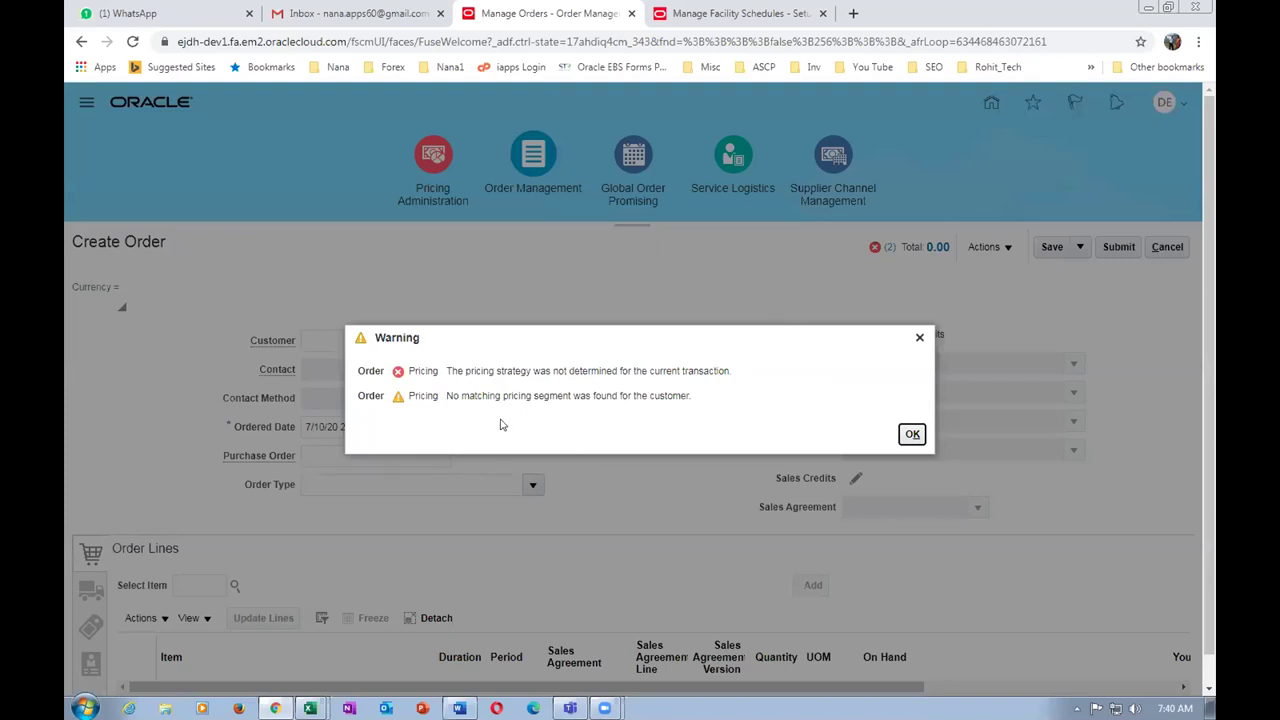
left_click(910, 436)
- View the pricing strategy and segment of the new order twice, before any customer is entered
left_click(985, 248)
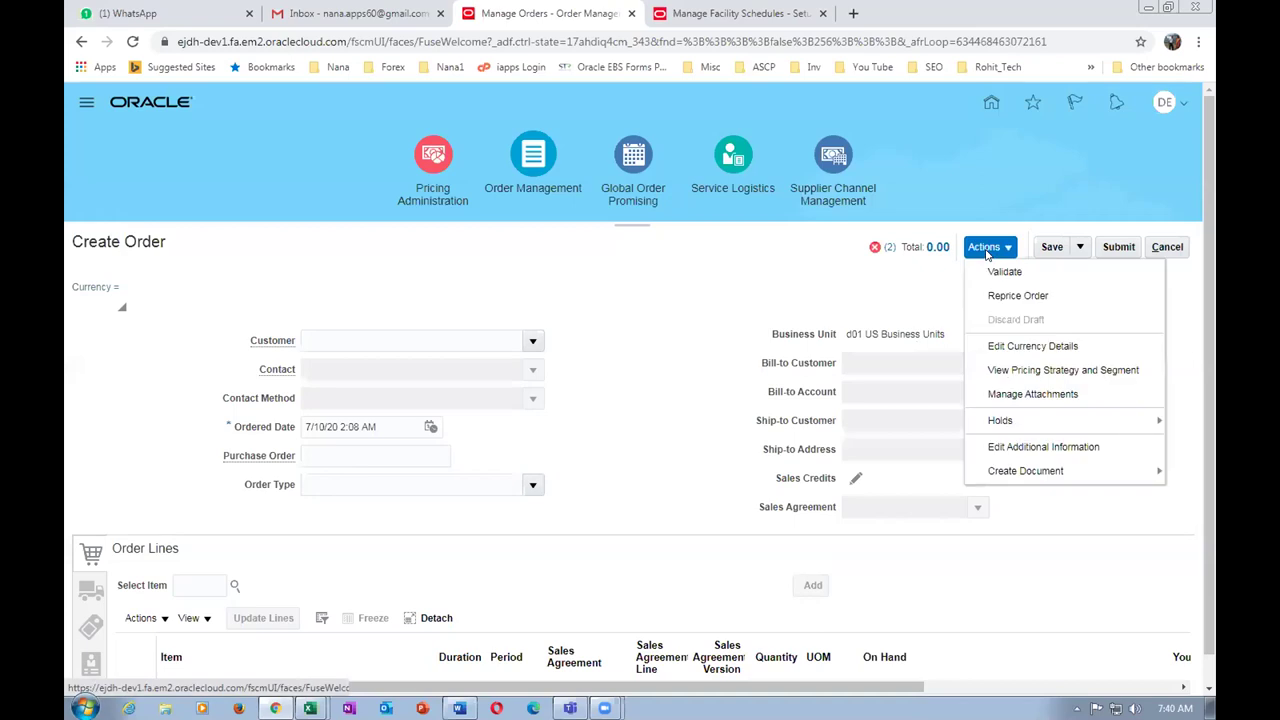
left_click(1018, 370)
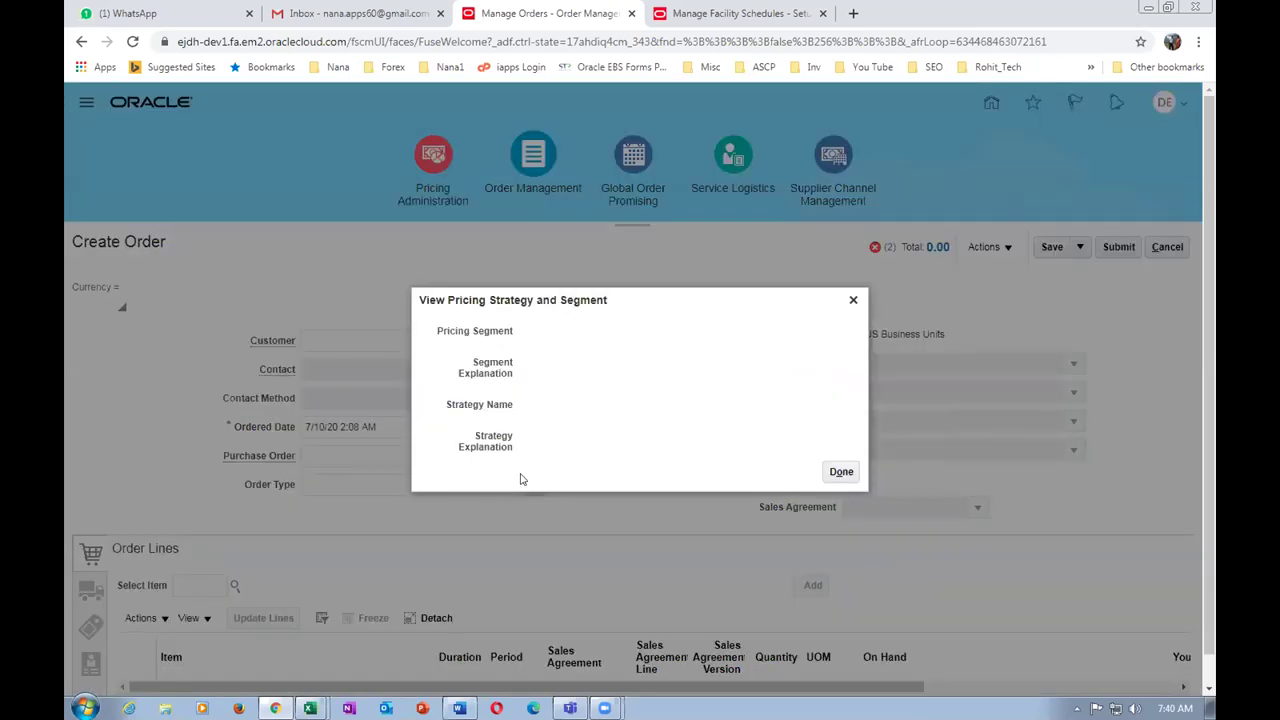
left_click(840, 472)
left_click(180, 587)
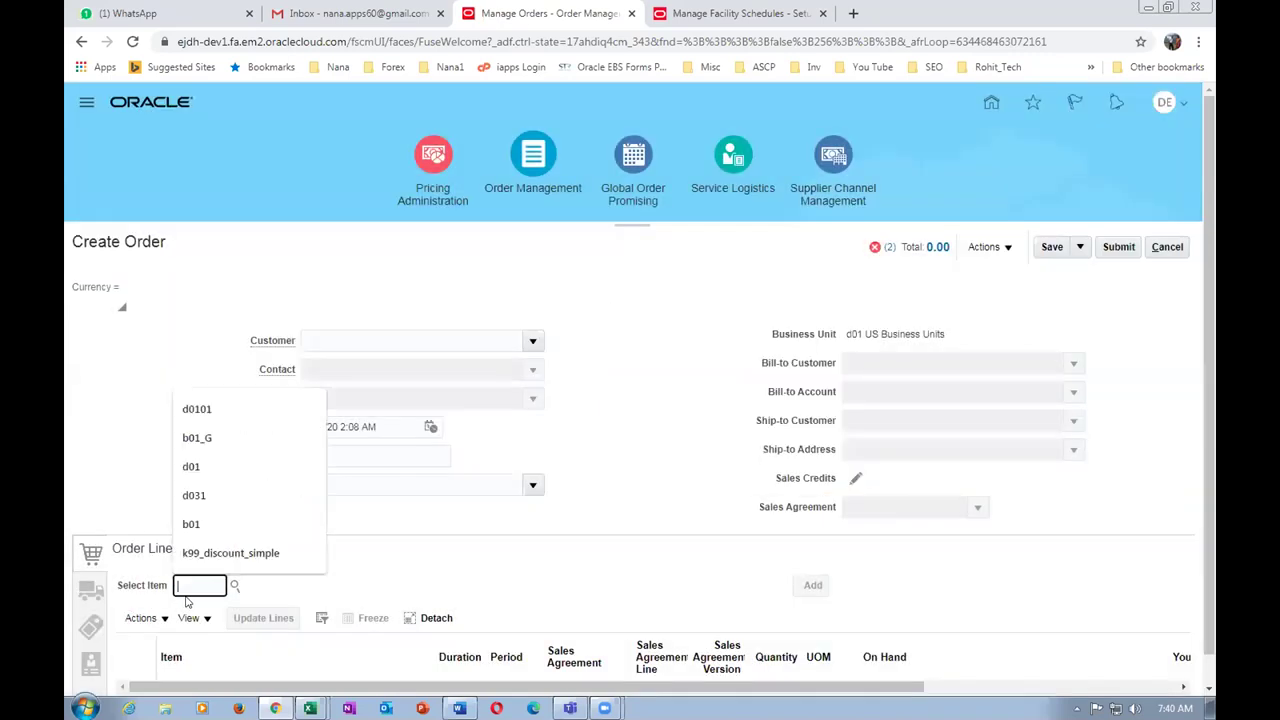
left_click(984, 246)
left_click(890, 370)
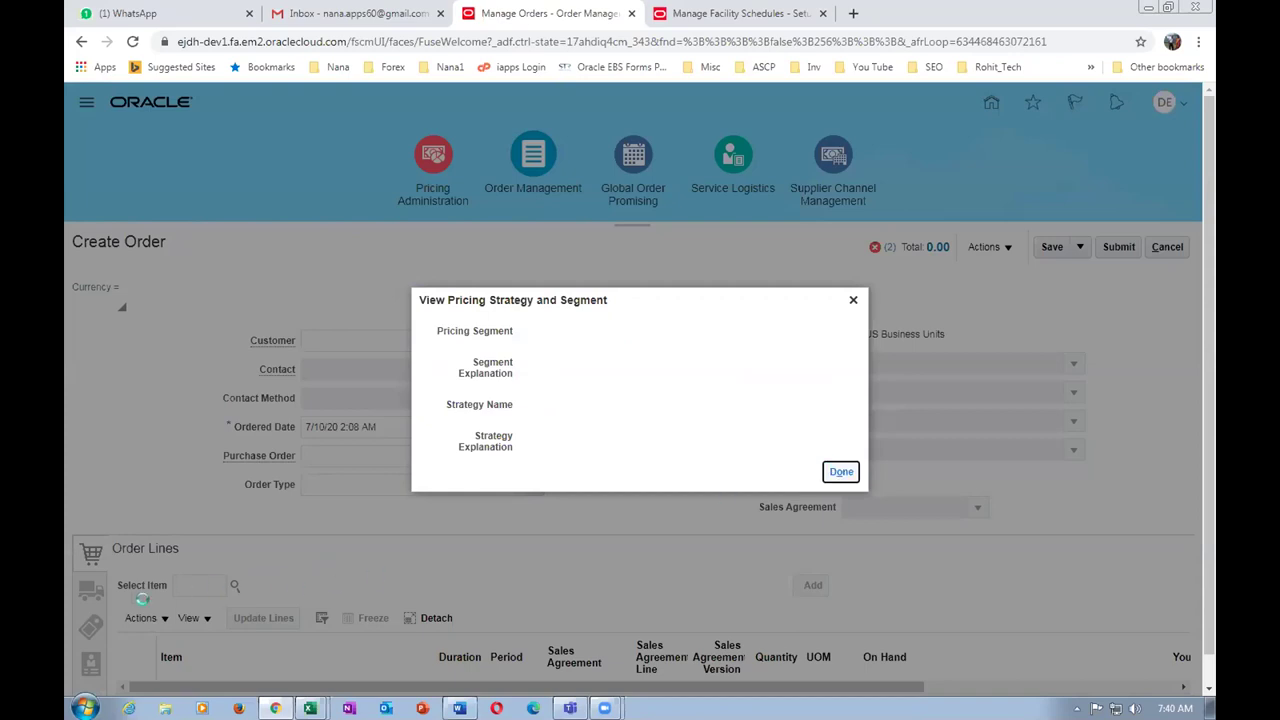
- Select the item d01_std_o for an order line, and discard the unsaved sales order
key("Return")
left_click(177, 589)
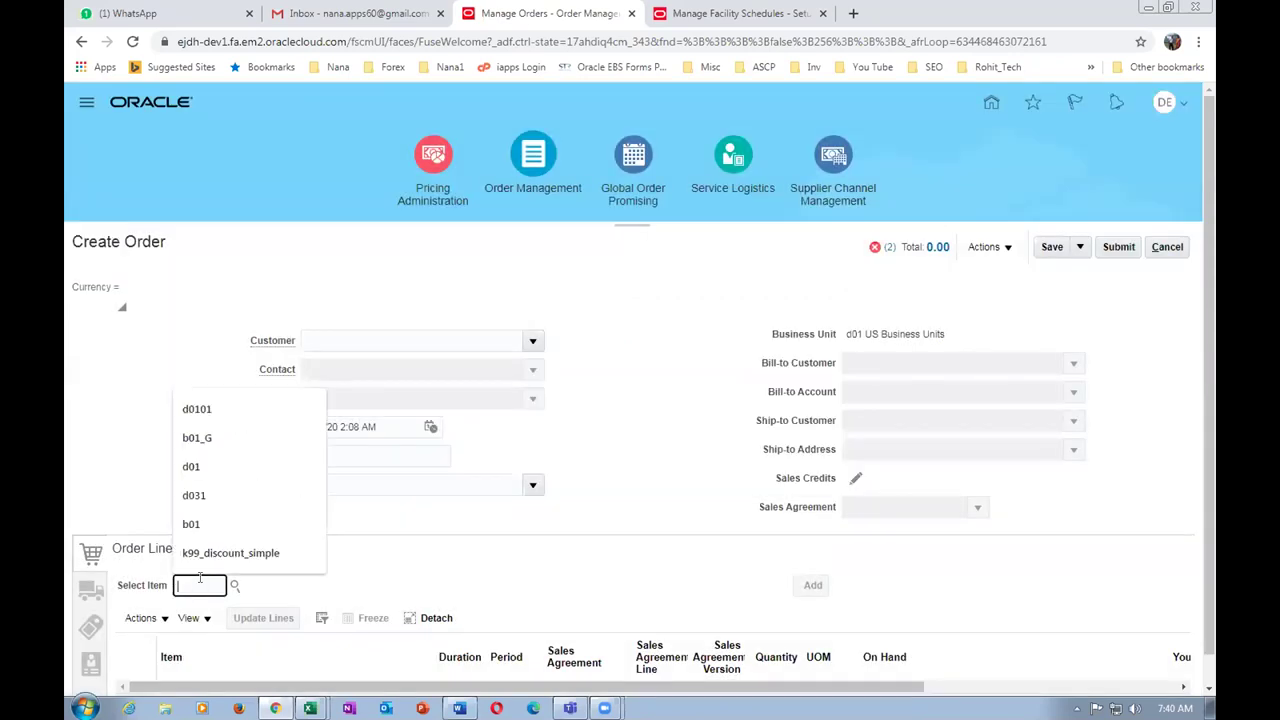
type("d01_std_o")
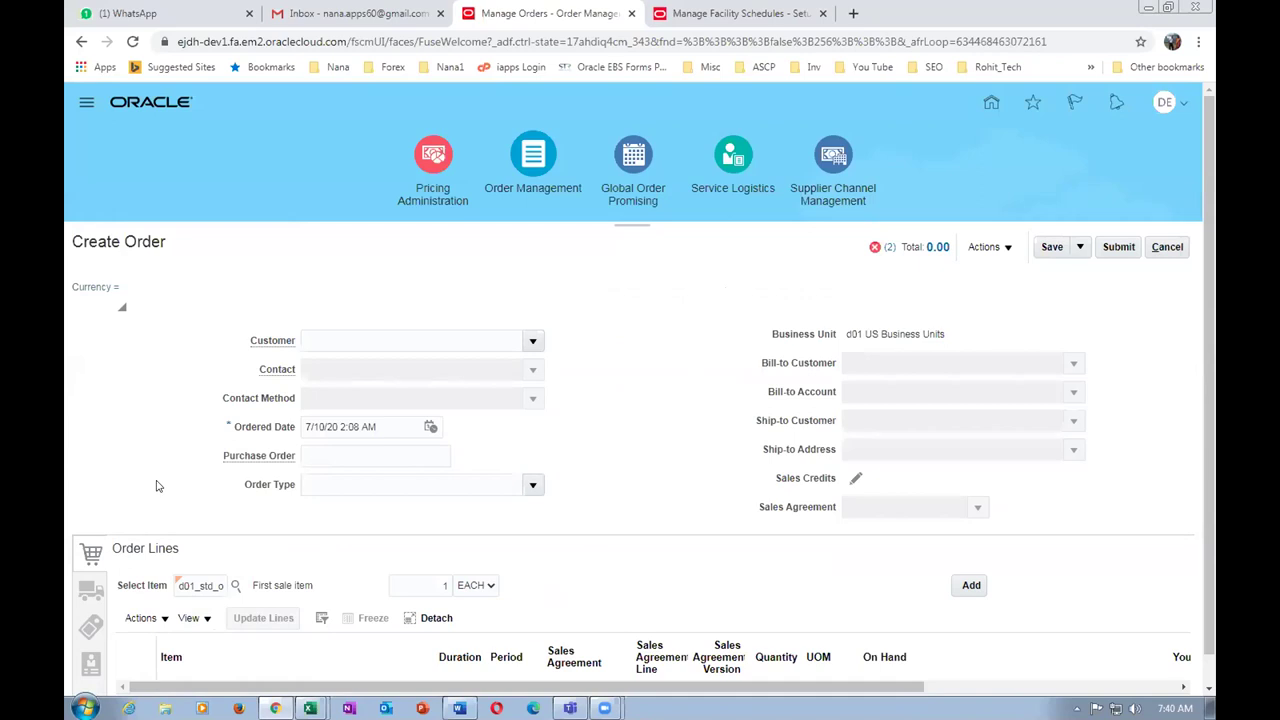
left_click(1167, 247)
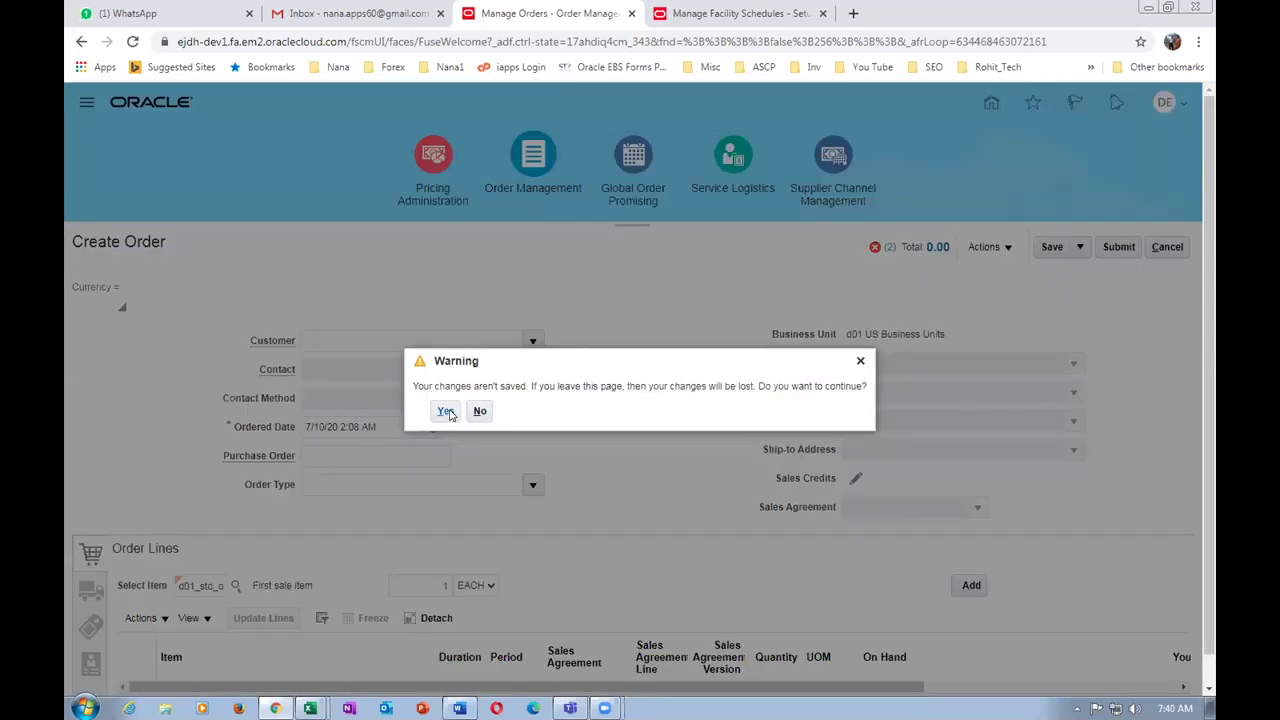
left_click(447, 410)
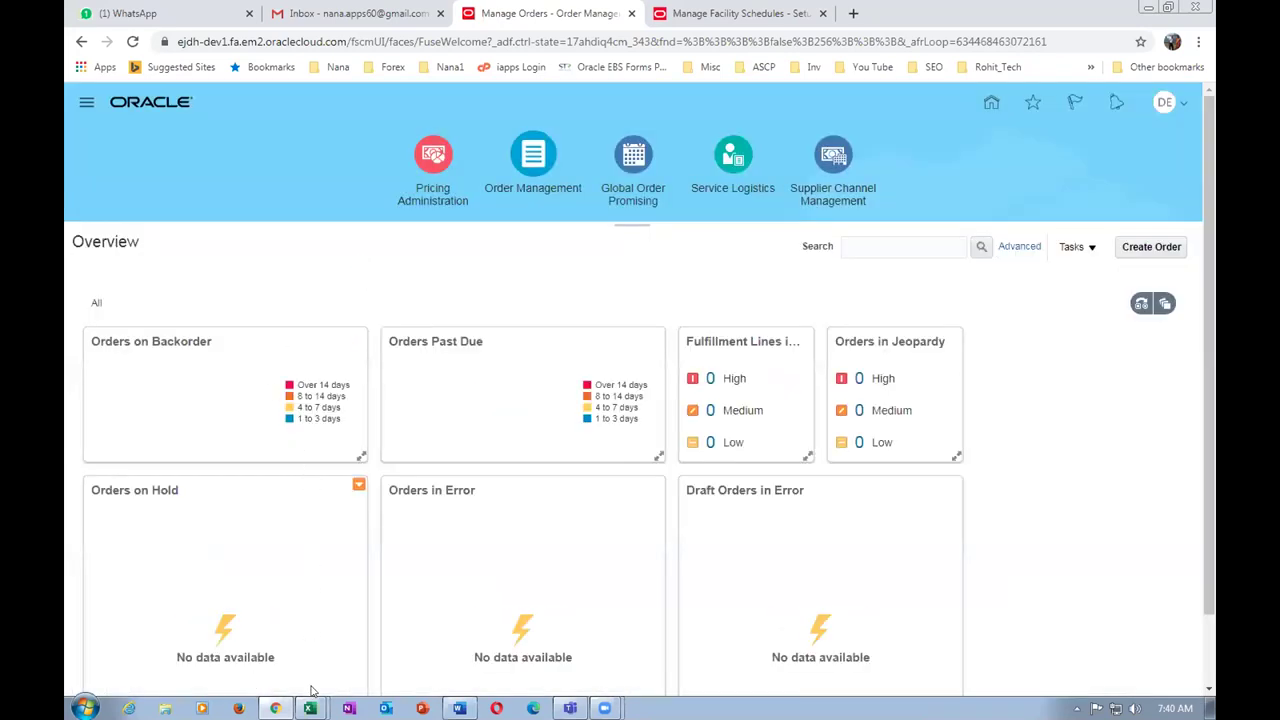
- Switch to the Fusion OM Worksheet in Excel and examine the setup tasks around ATP rules and planning data collection
mouse_move(310, 708)
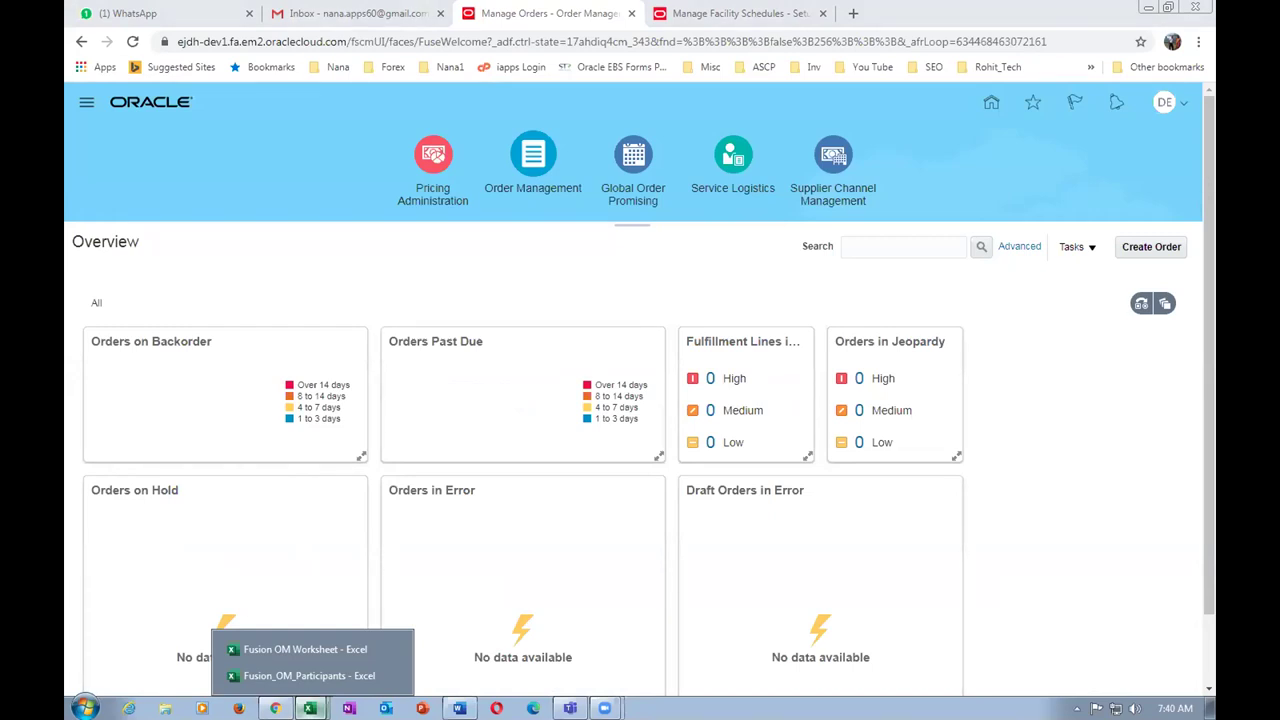
left_click(297, 651)
left_click(596, 468)
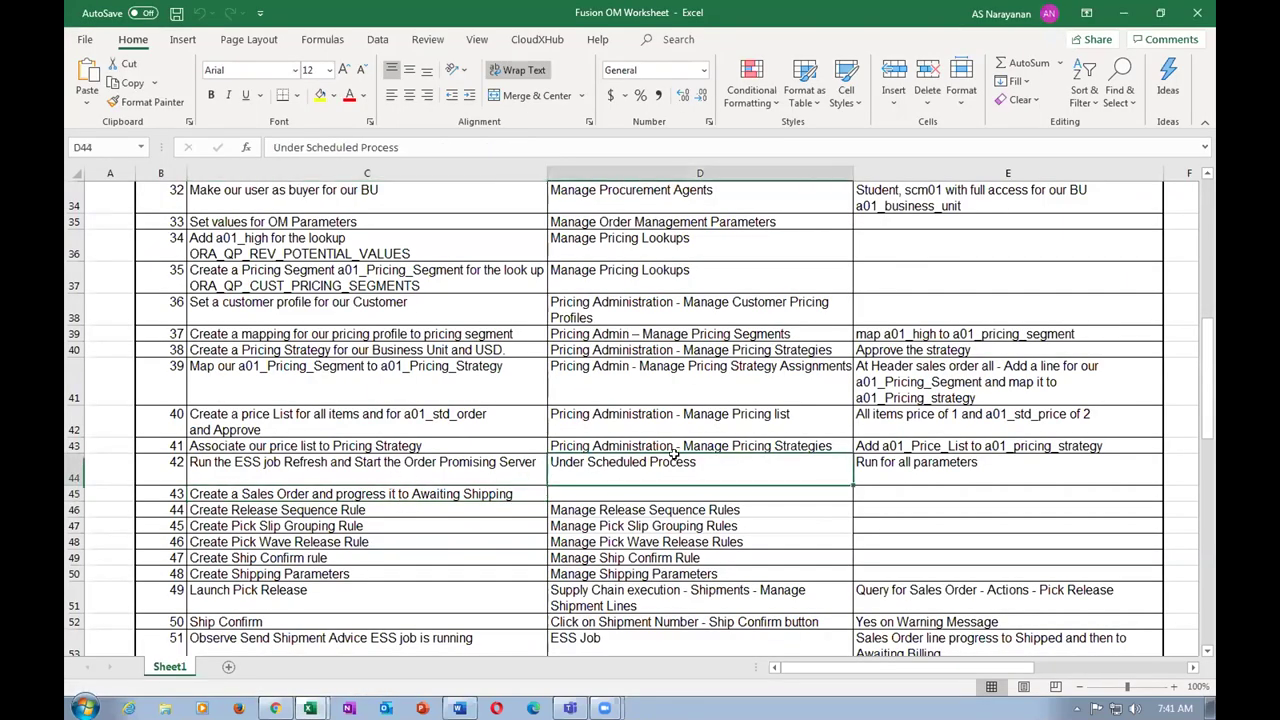
scroll(675, 455, "up", 2)
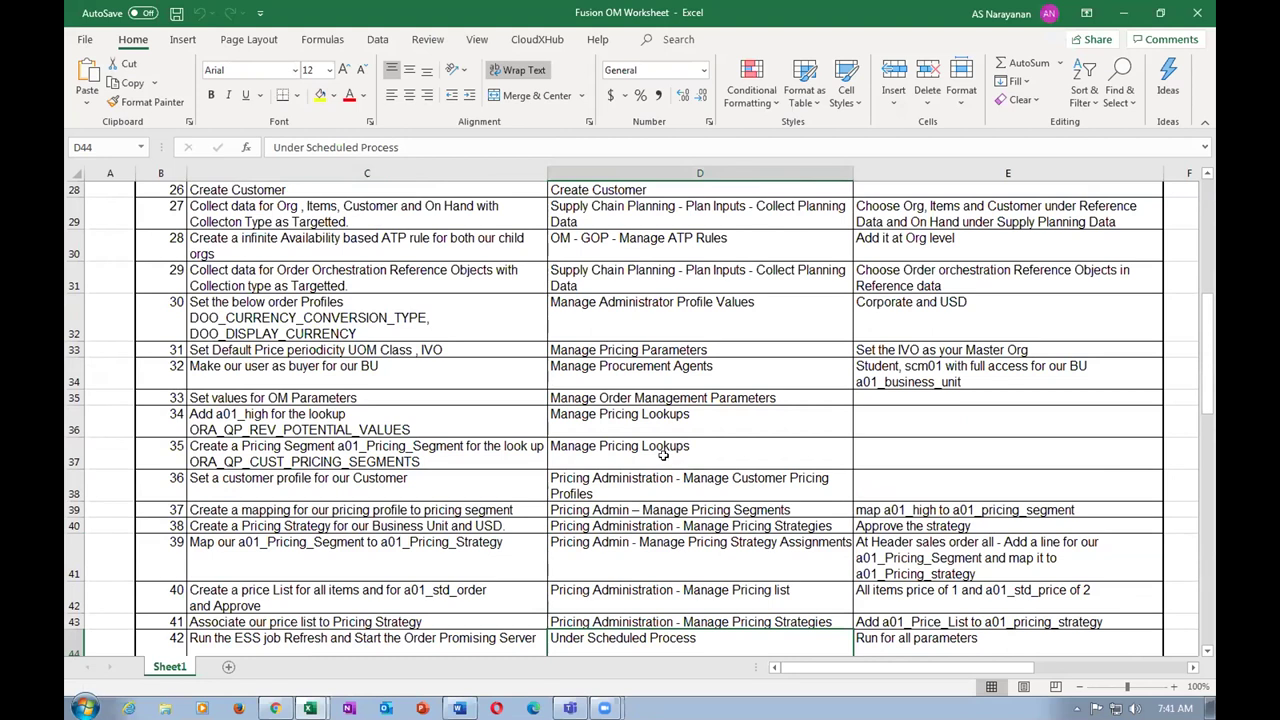
left_click(635, 319)
left_click(628, 270)
left_click(632, 250)
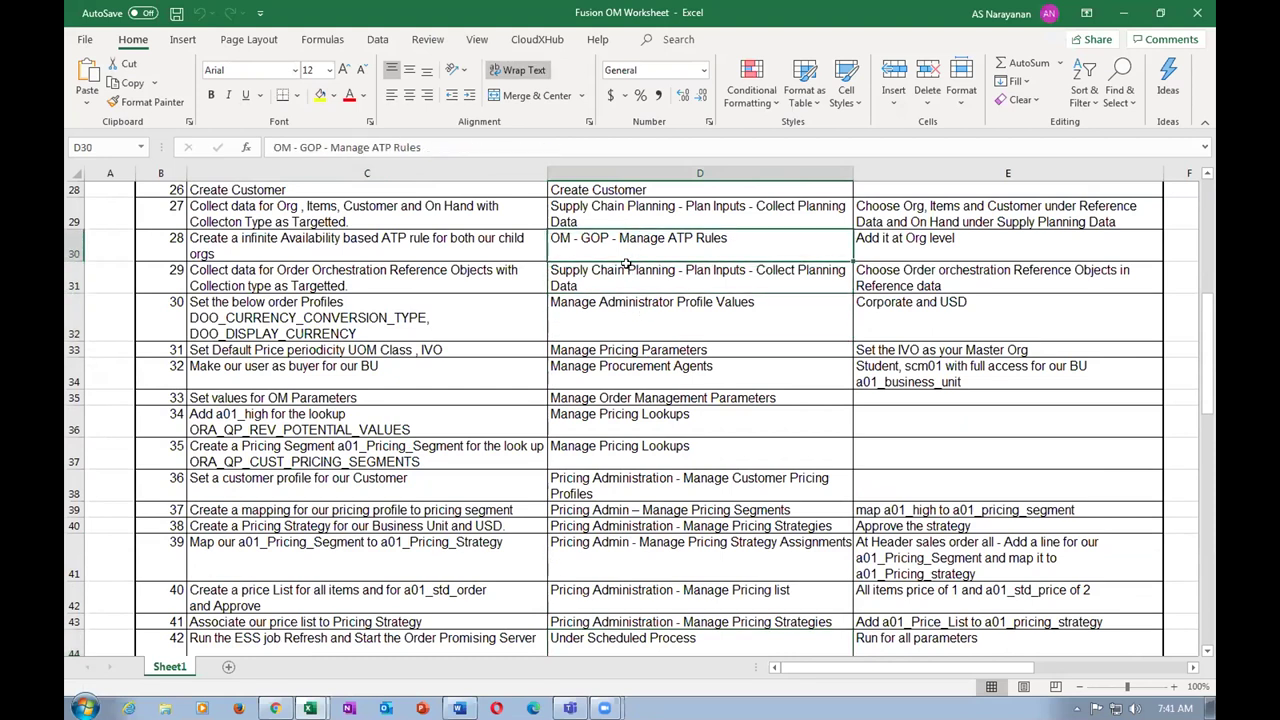
left_click(629, 268)
scroll(581, 384, "up", 1)
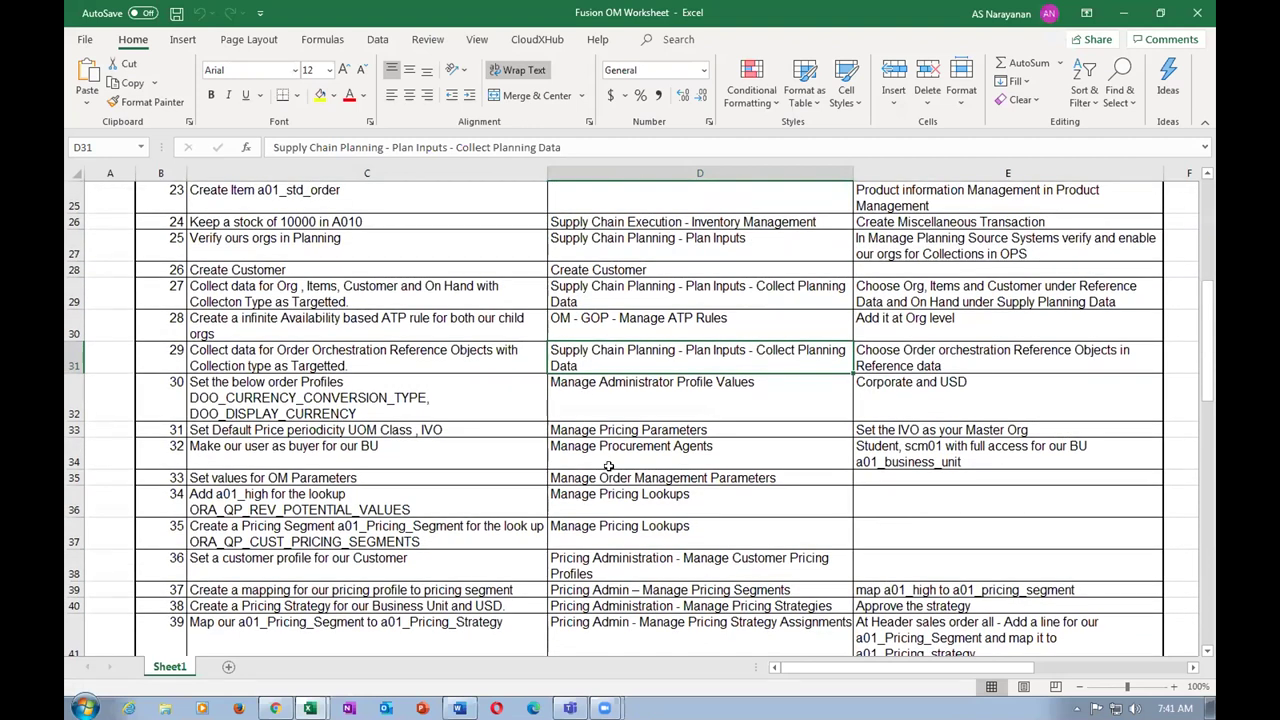
- Examine task 29's description, navigation path and notes on the targeted collection of Order Orchestration Reference Objects
left_click(295, 360)
left_click(626, 358)
left_click(450, 360)
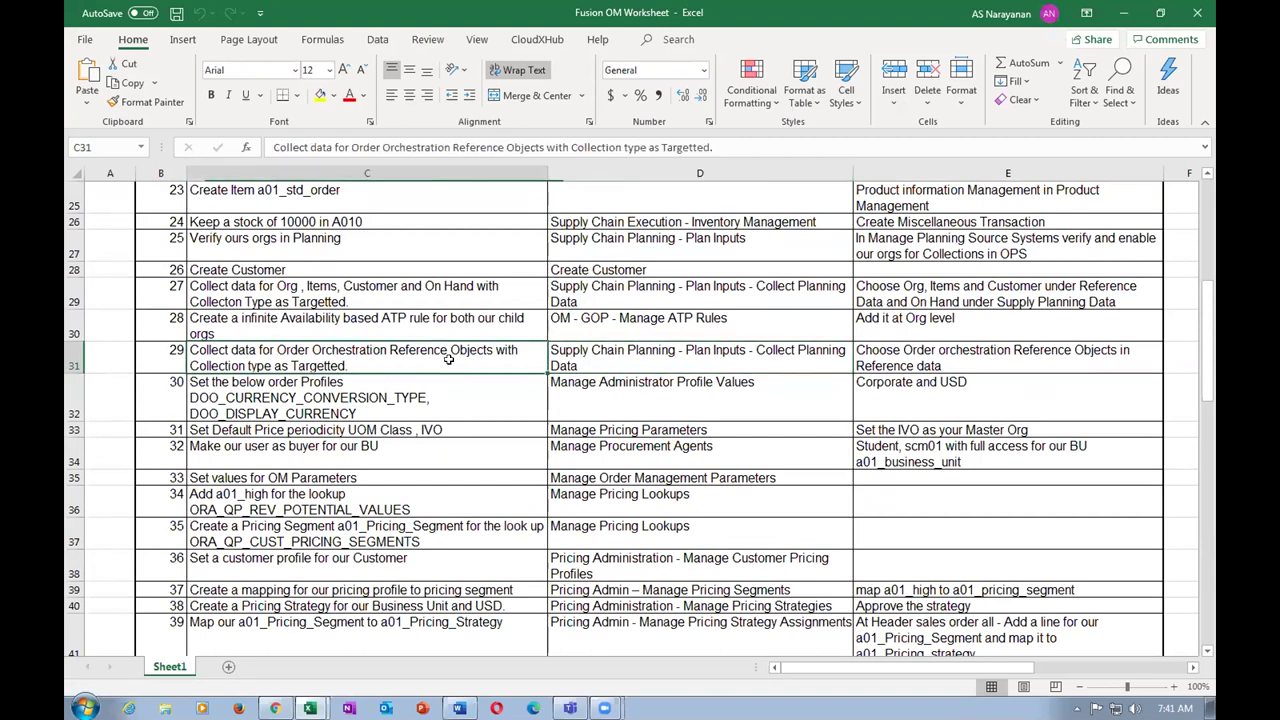
left_click(576, 359)
left_click(905, 351)
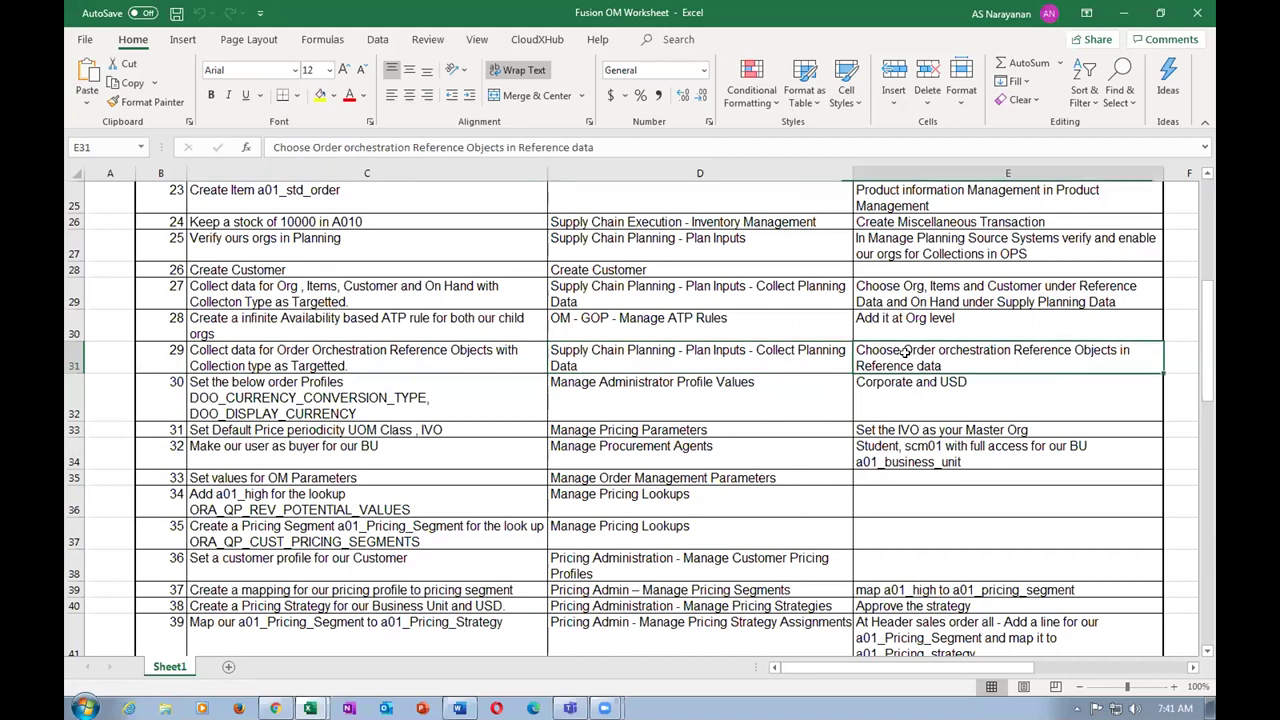
left_click(729, 364)
left_click(896, 368)
left_click(690, 366)
left_click(423, 354)
left_click(614, 358)
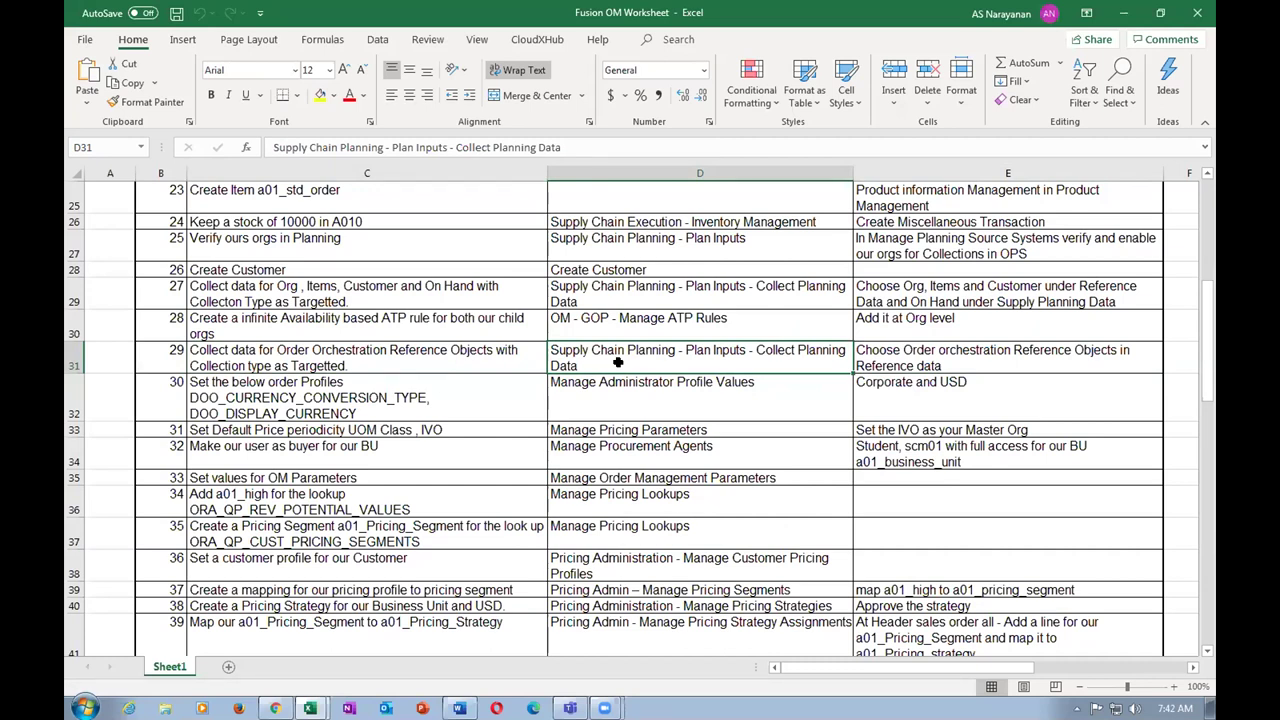
left_click(204, 357)
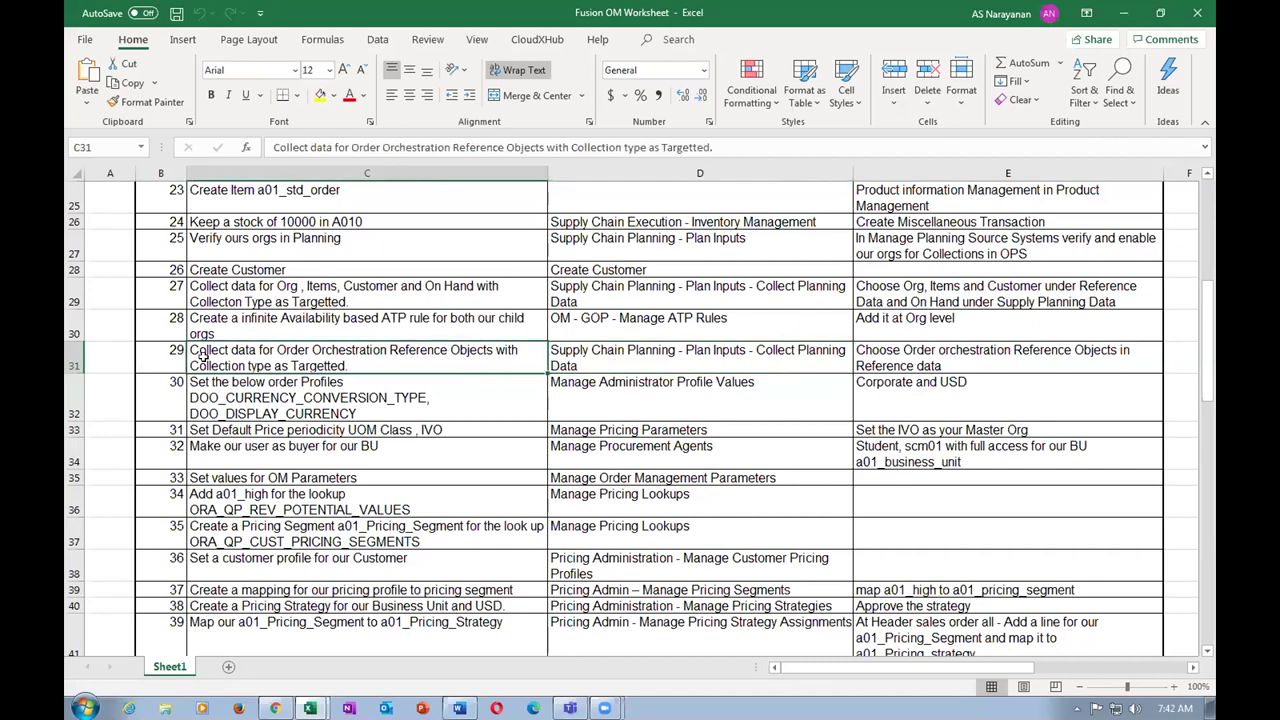
left_click(605, 356)
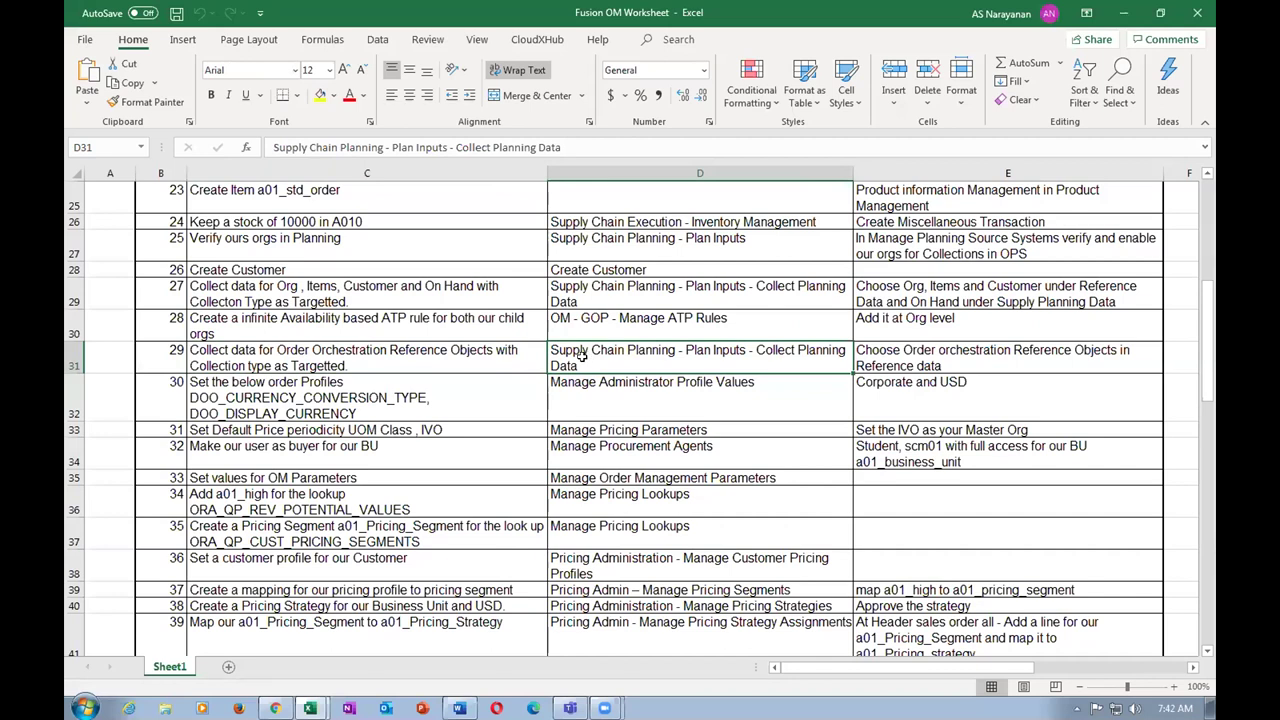
left_click(143, 365)
left_click(279, 355)
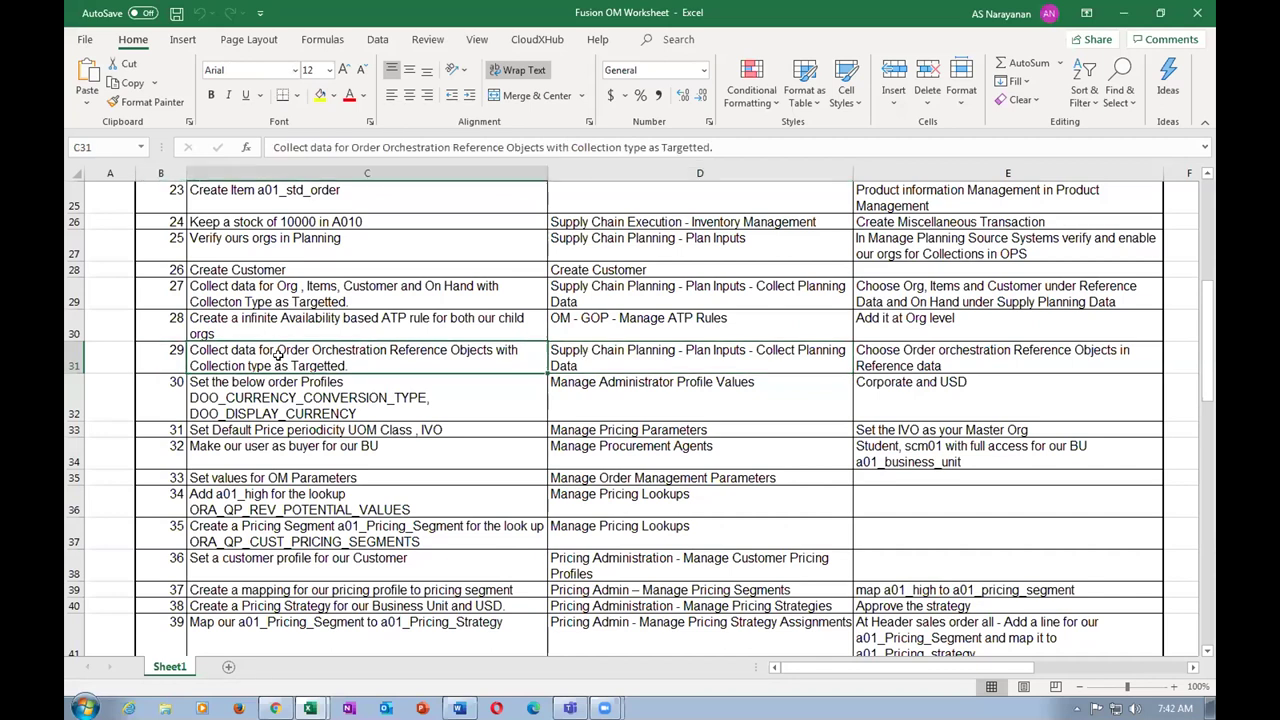
left_click(689, 350)
left_click(460, 346)
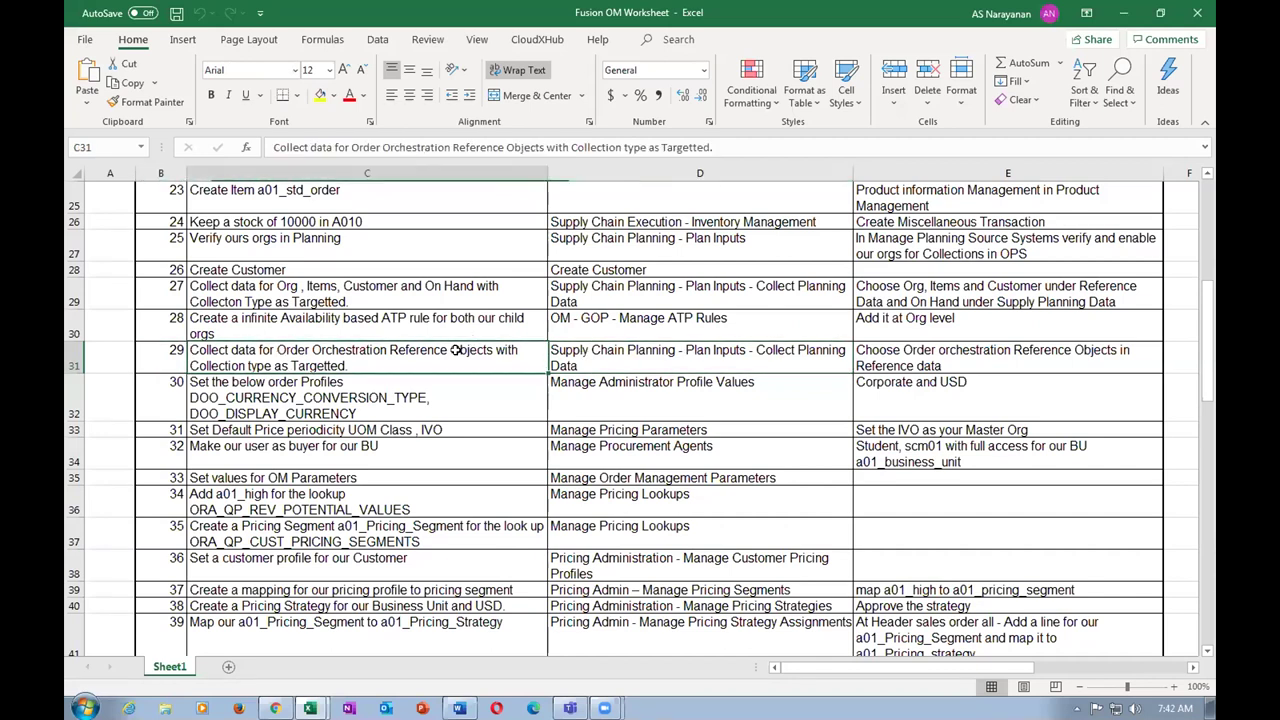
left_click(709, 368)
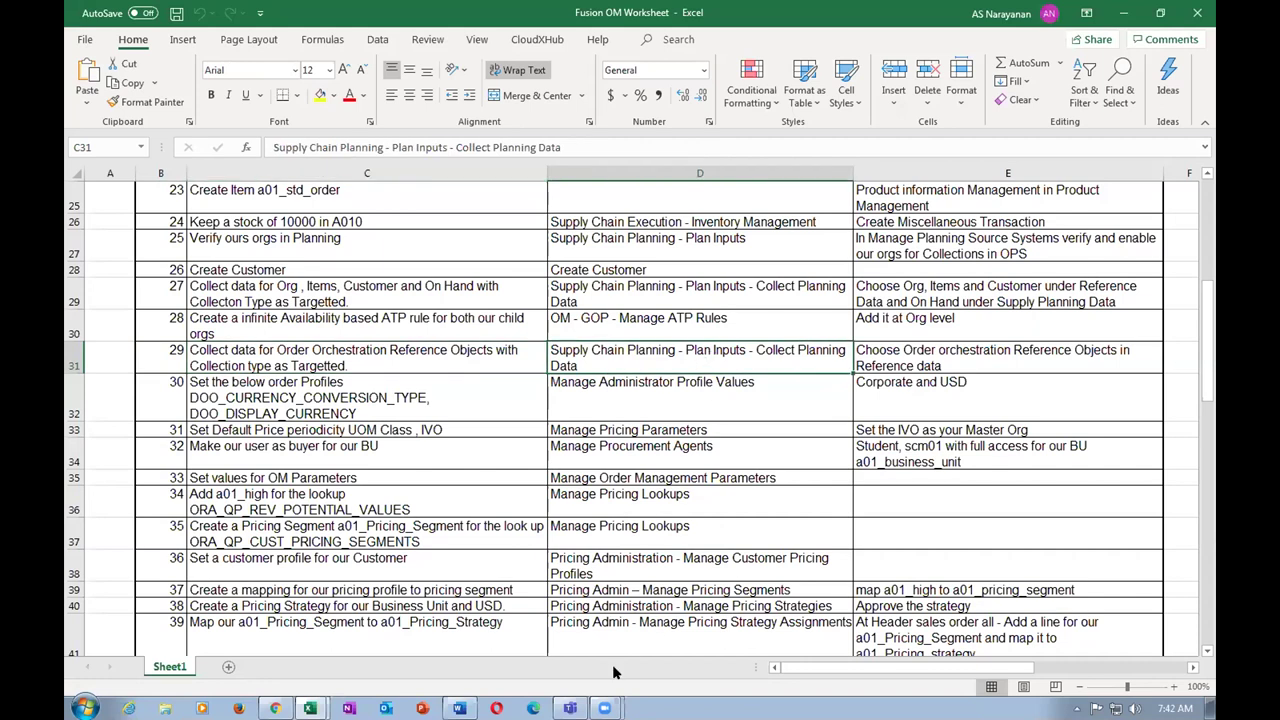
- Switch back to Oracle Fusion in Chrome and open Collect Planning Data from the Supply Chain Planning plan inputs
left_click(275, 708)
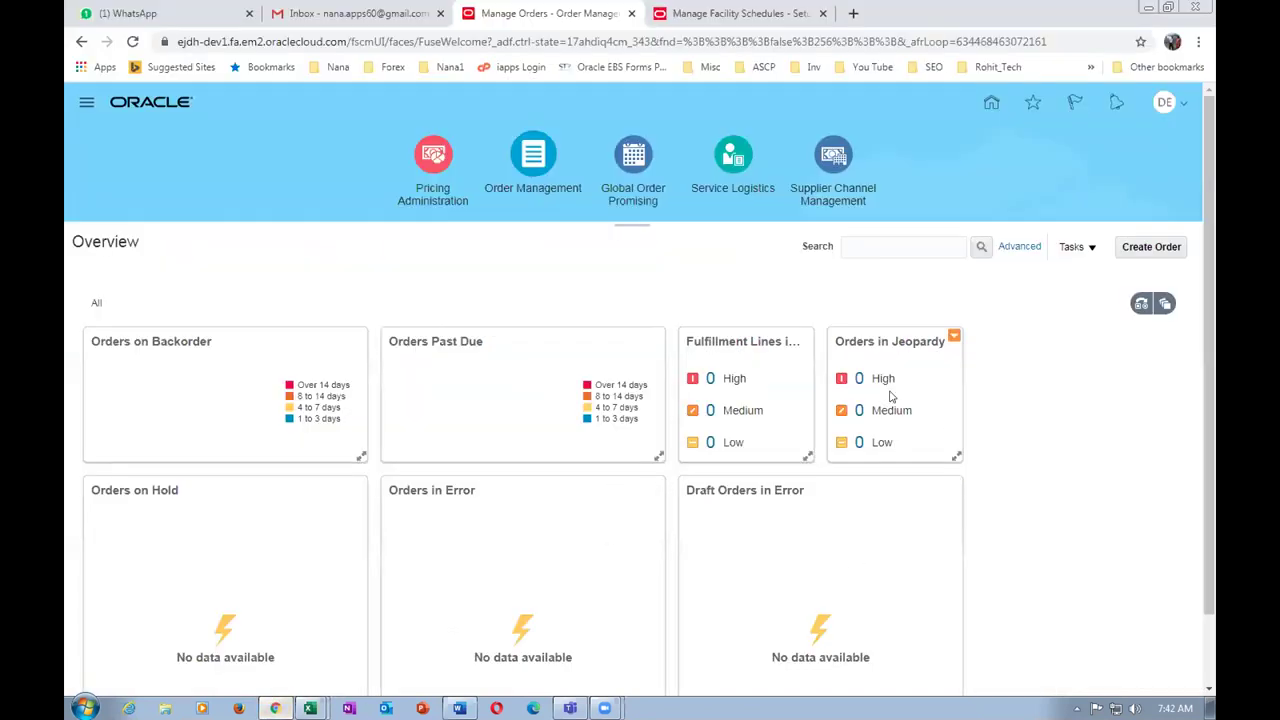
left_click(990, 103)
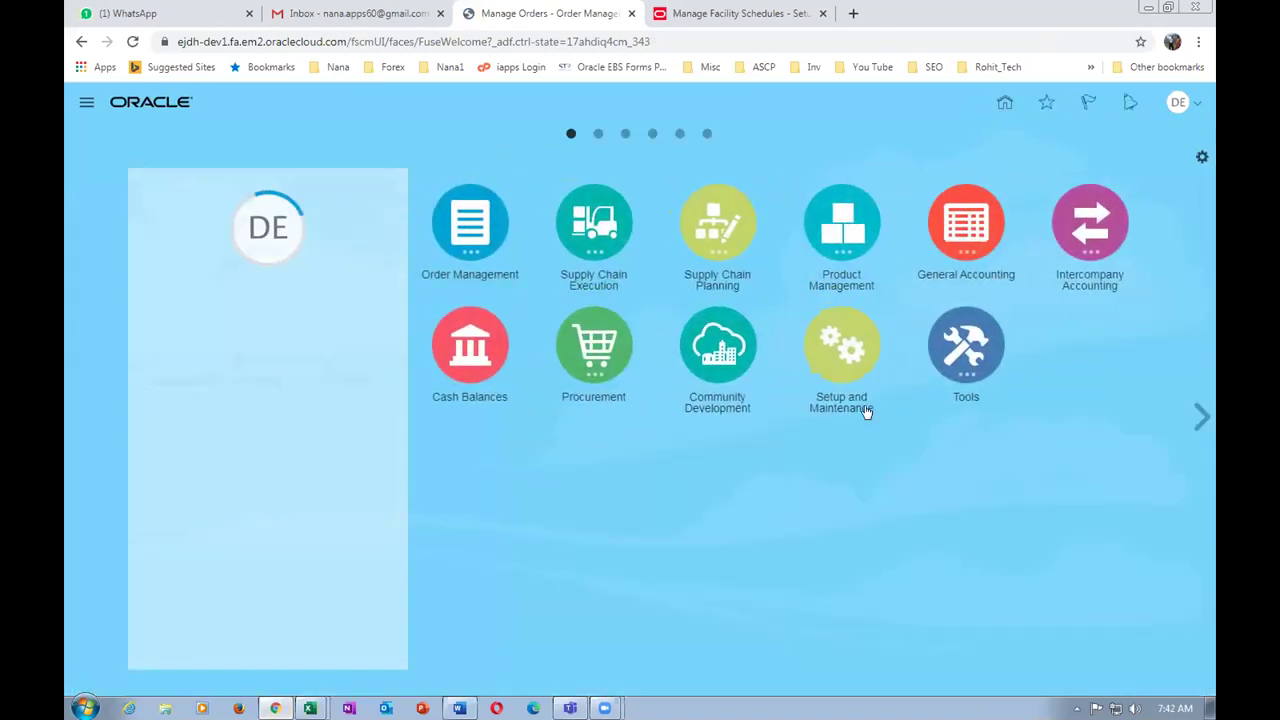
left_click(734, 245)
left_click(657, 316)
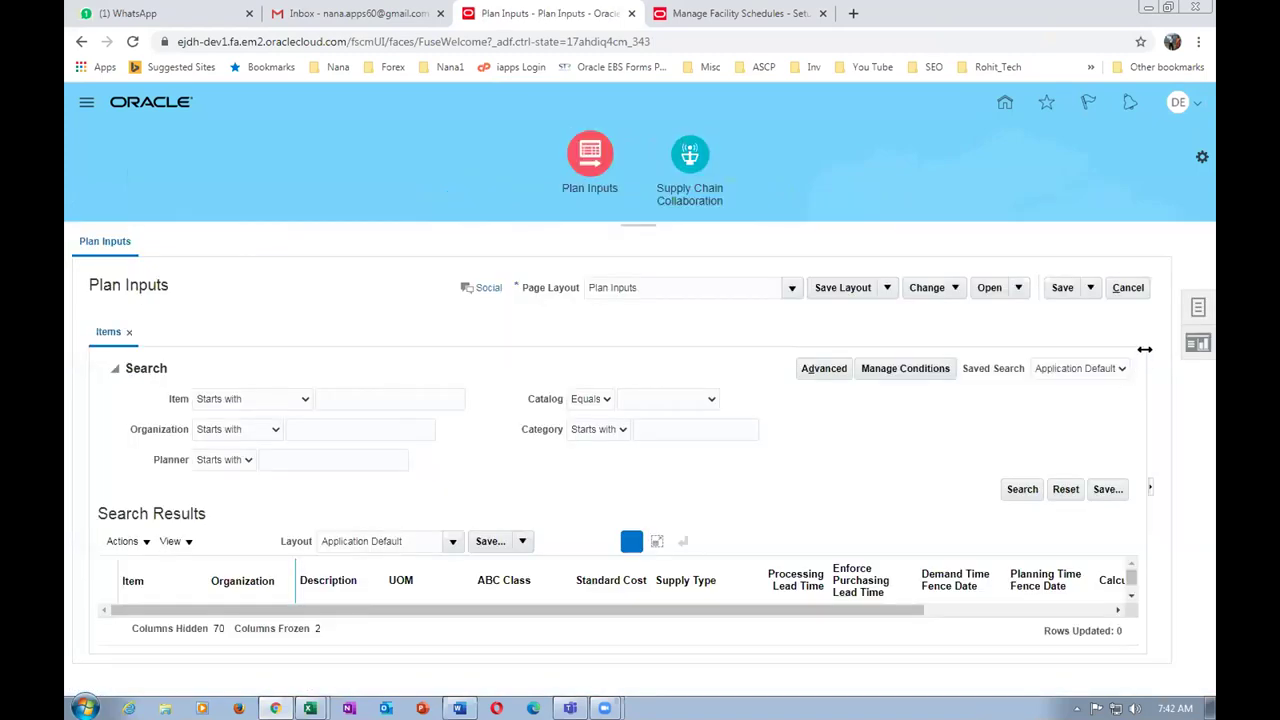
left_click(1197, 309)
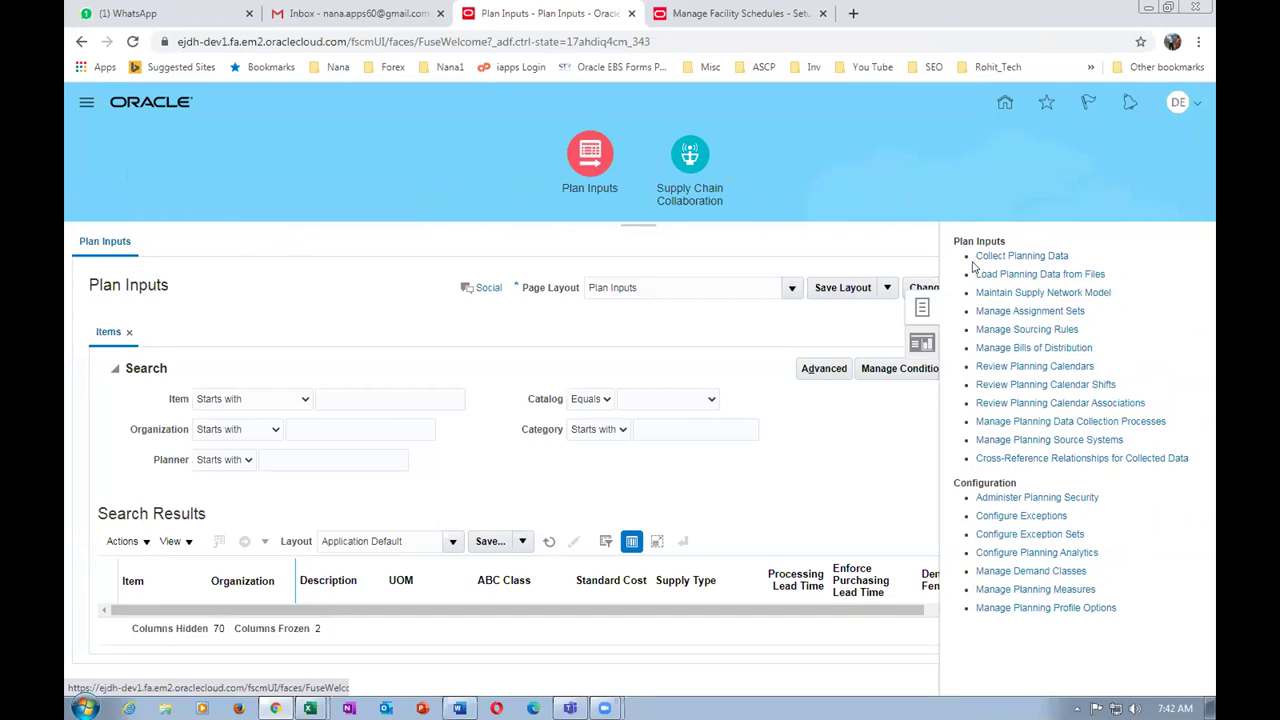
left_click(986, 258)
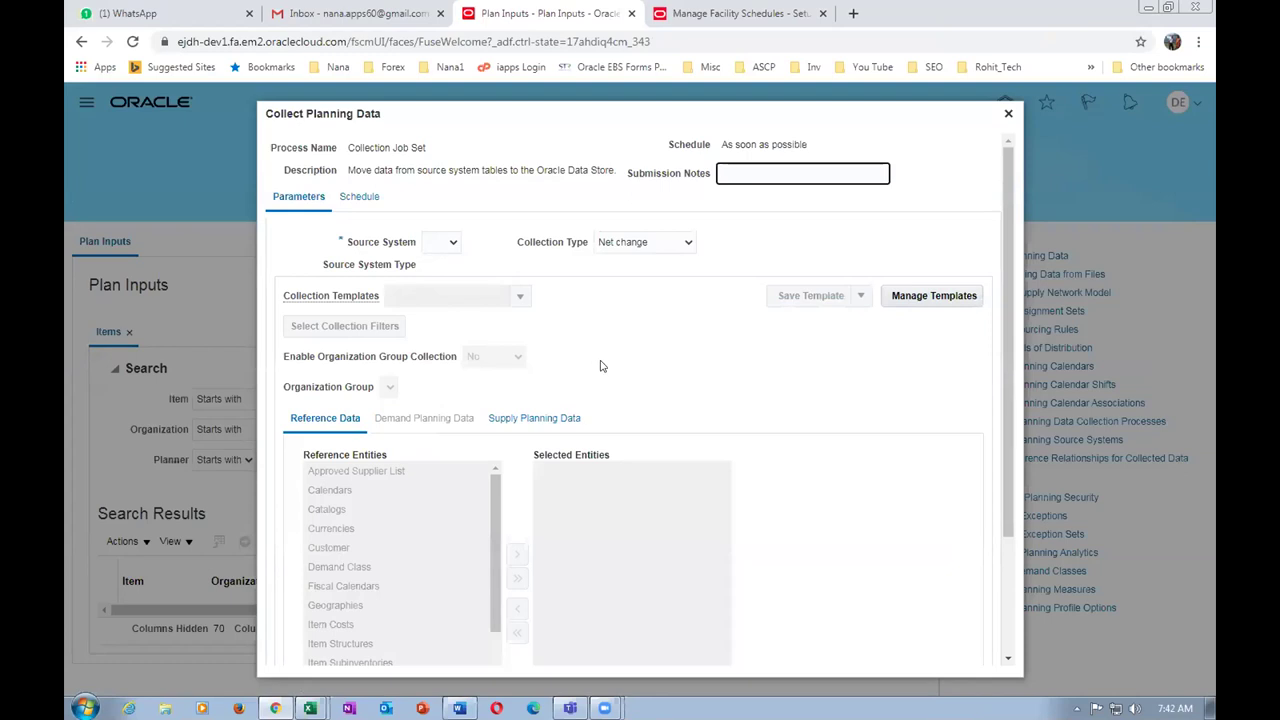
- Set the source system to OPS and the collection type to Targeted, and select Order Orchestration Reference Objects as the reference entity
left_click(447, 242)
left_click(441, 266)
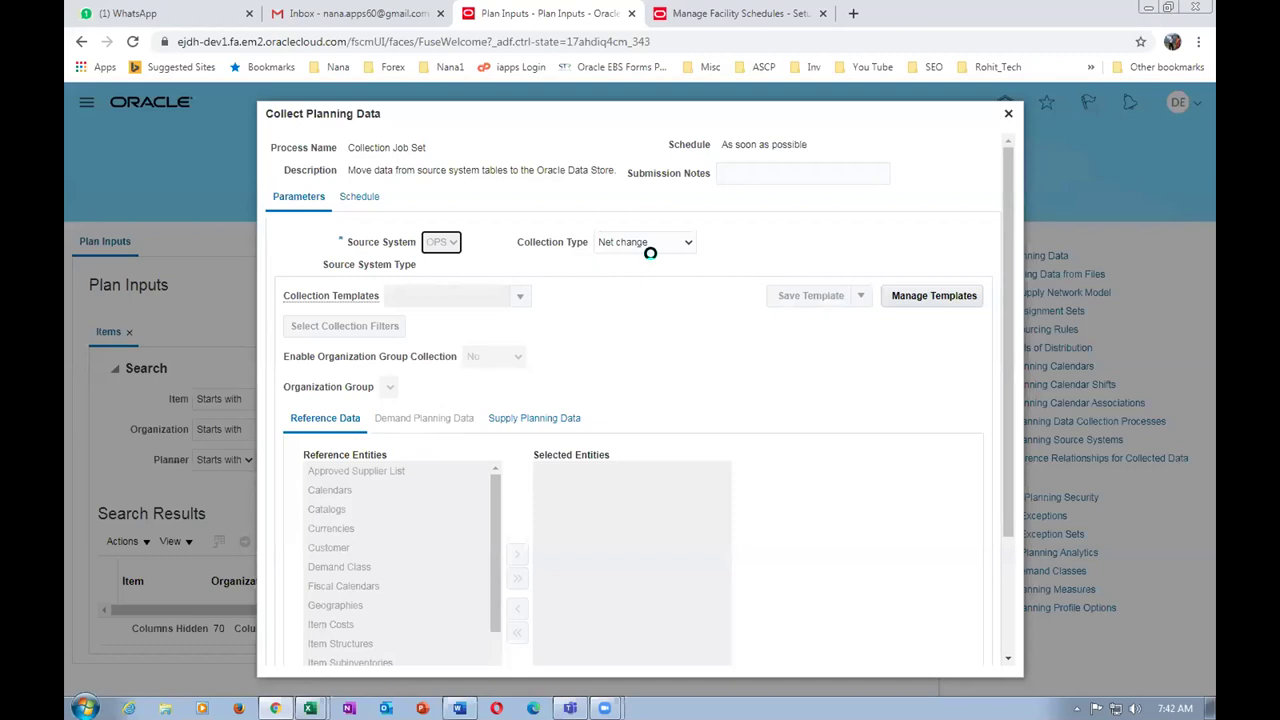
left_click(643, 245)
left_click(635, 259)
scroll(495, 550, "down", 2)
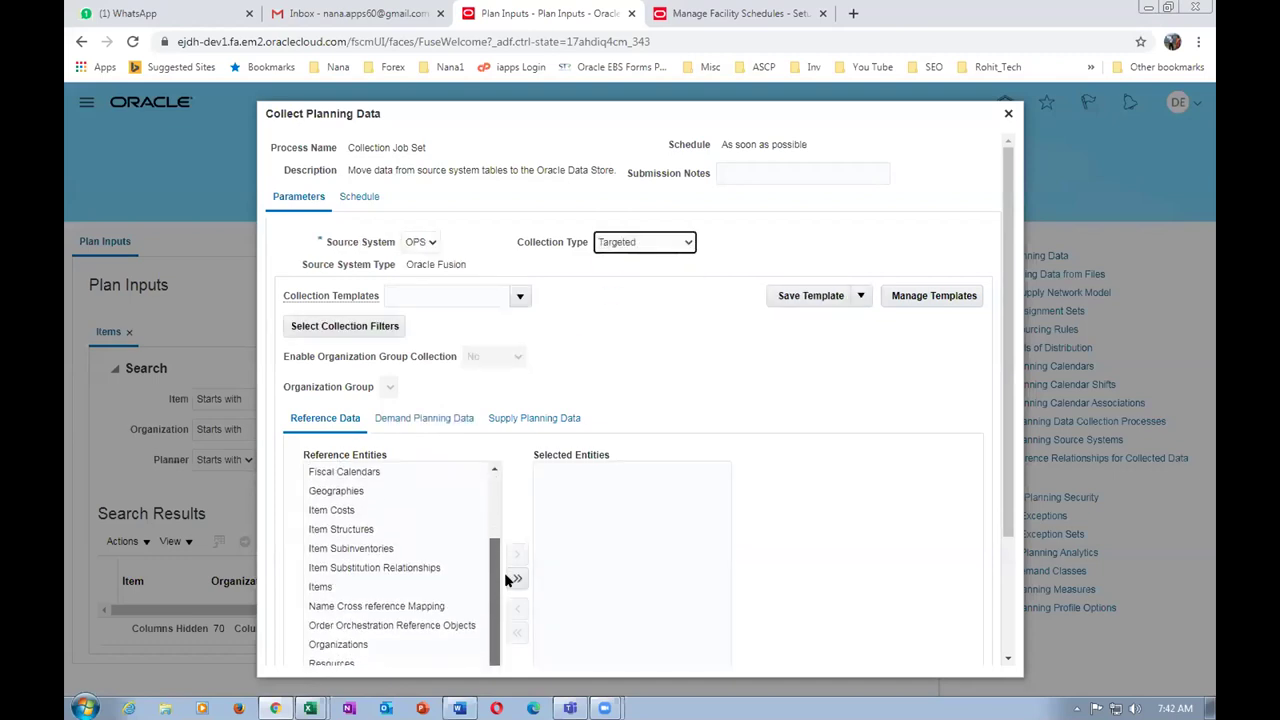
left_click(428, 624)
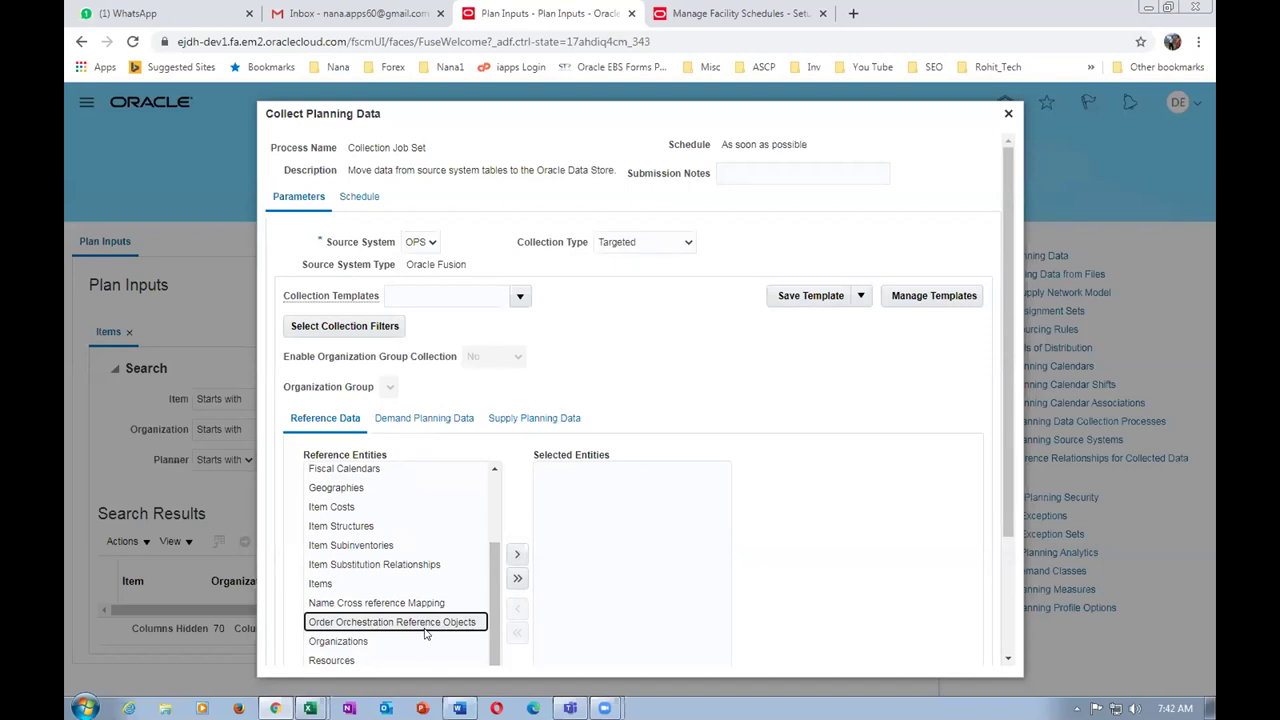
left_click(517, 554)
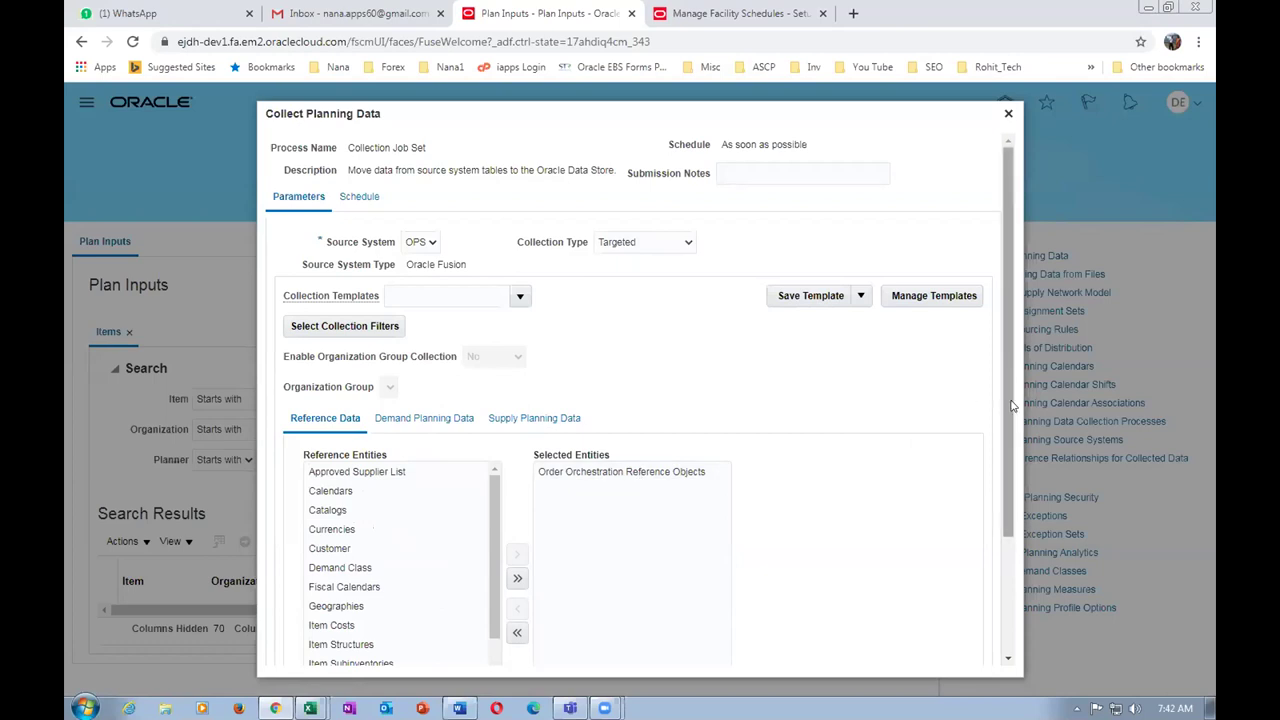
- Review the collection parameters and the available reference entities, and cancel the planning data collection without submitting it
left_click_drag(1010, 405, 1027, 562)
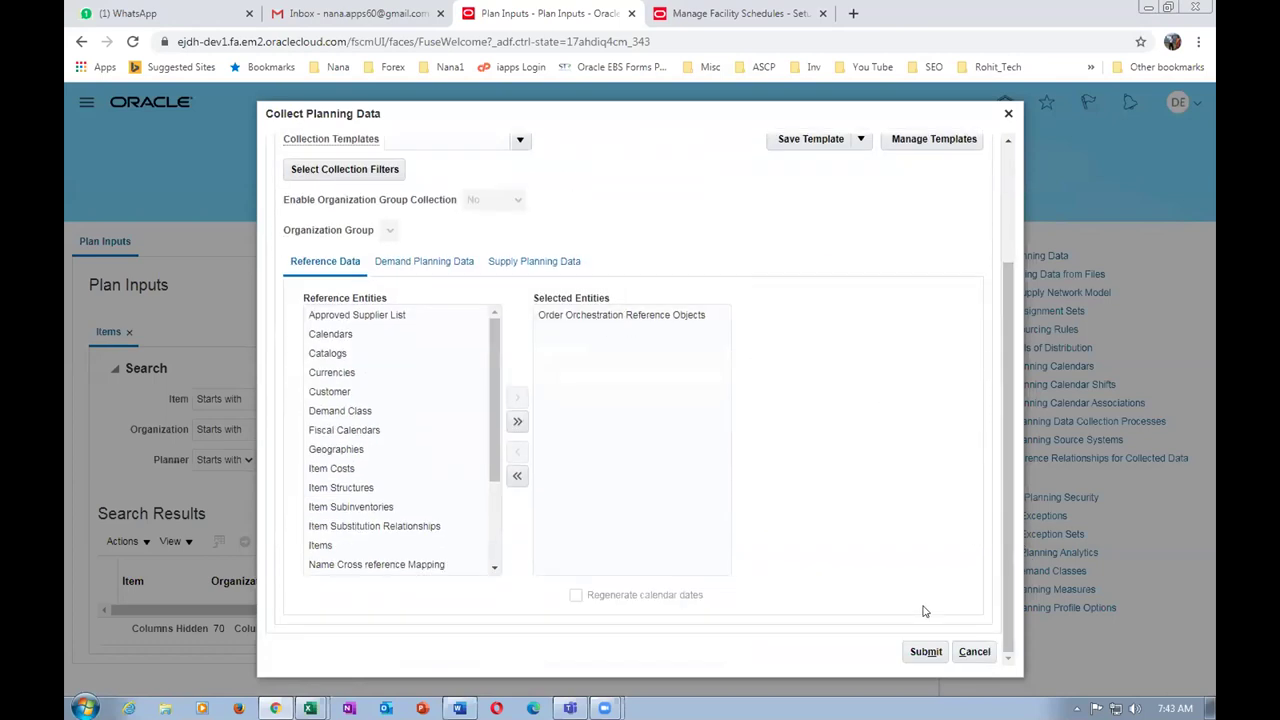
left_click_drag(1008, 570, 1049, 440)
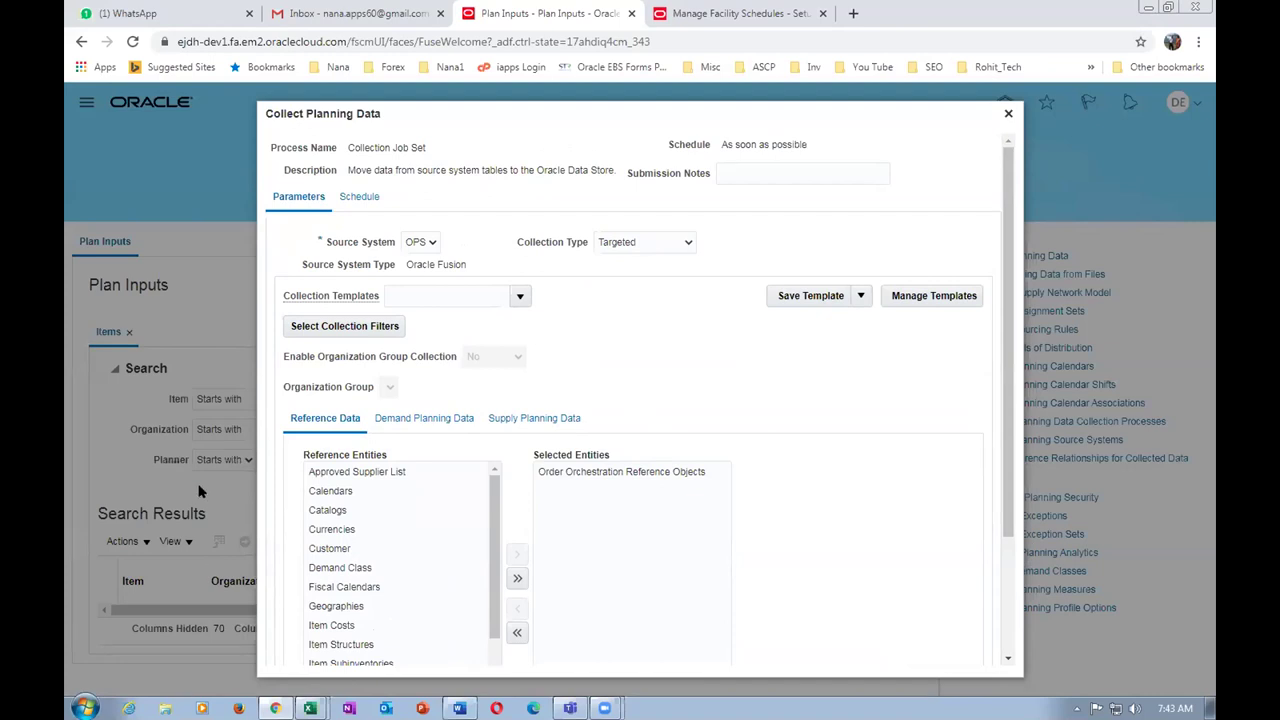
left_click(328, 515)
left_click(330, 548)
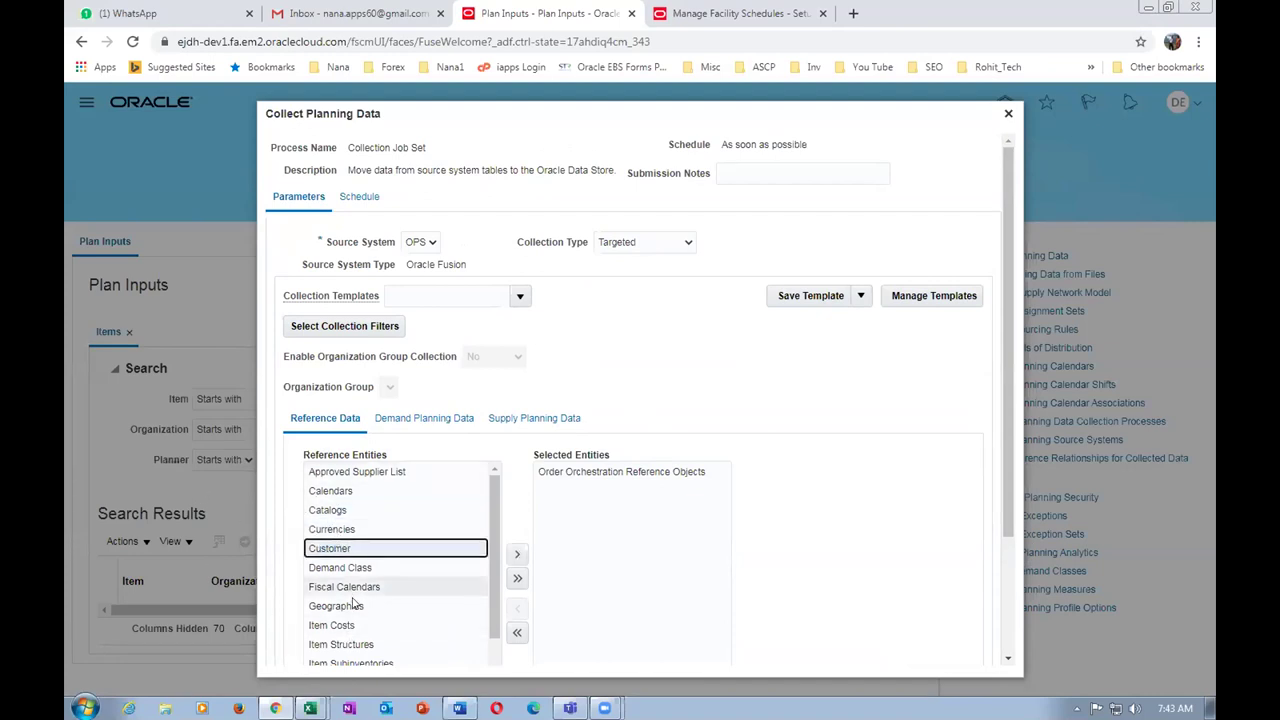
left_click(354, 605)
left_click(355, 626)
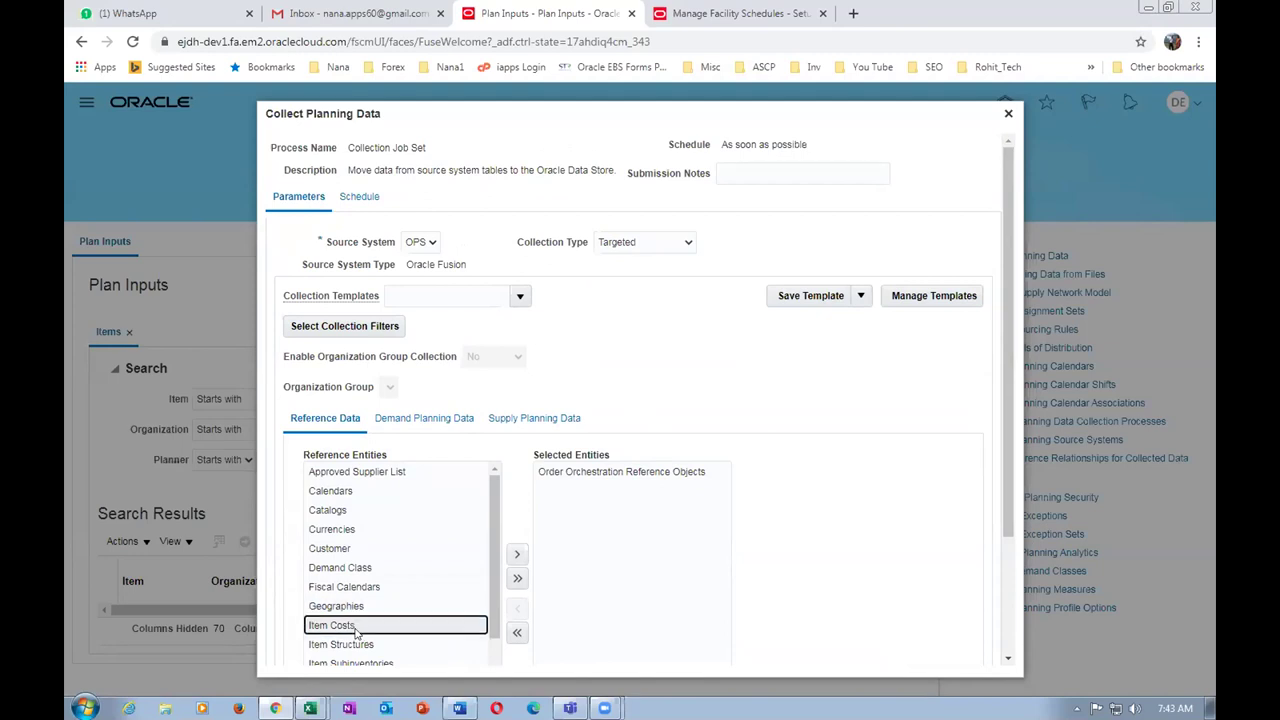
left_click_drag(1005, 497, 1007, 625)
left_click(974, 651)
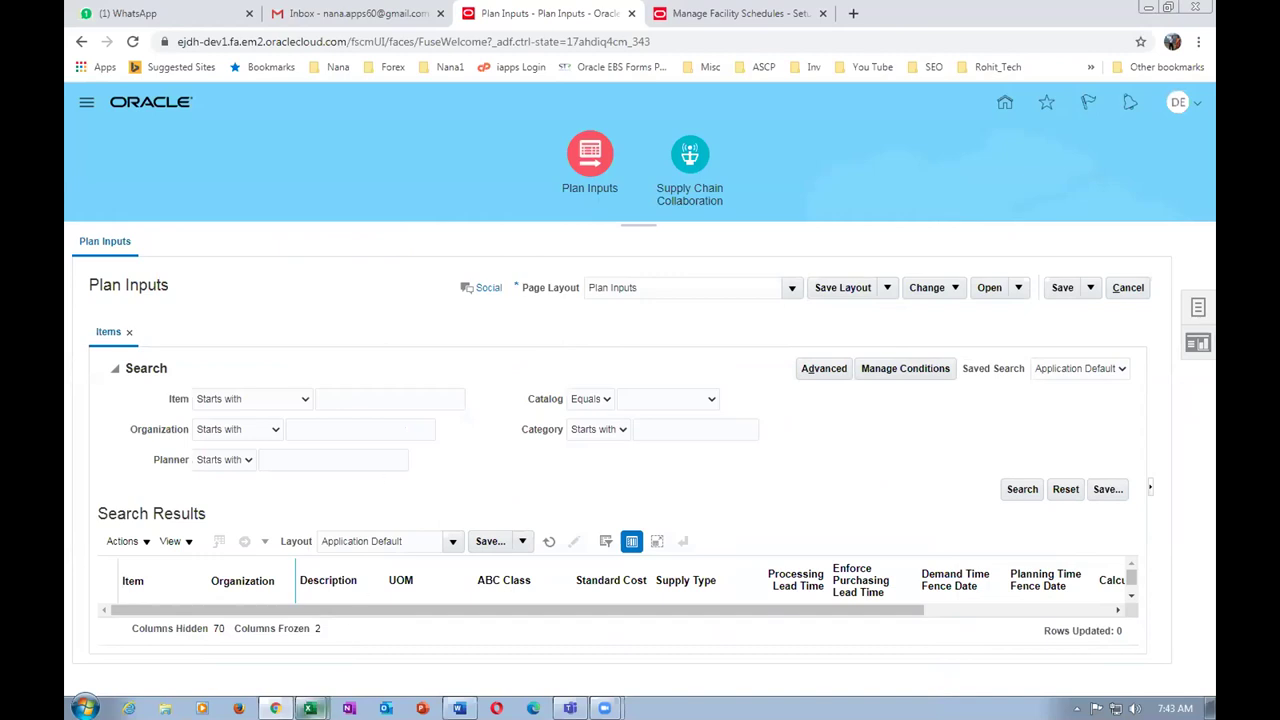
- Check tasks 29 and 30 in the Fusion OM Worksheet in Excel, and return to the Oracle Fusion home page in Chrome
mouse_move(305, 708)
left_click(318, 655)
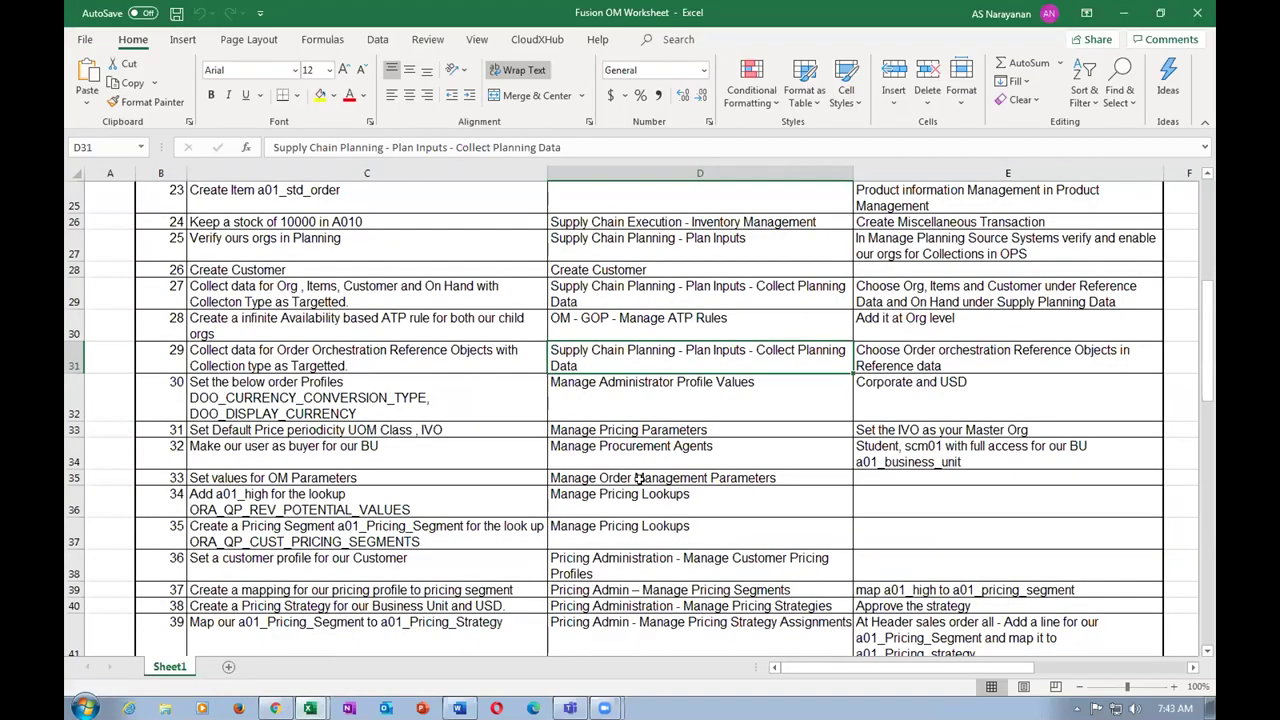
left_click(441, 362)
left_click(600, 401)
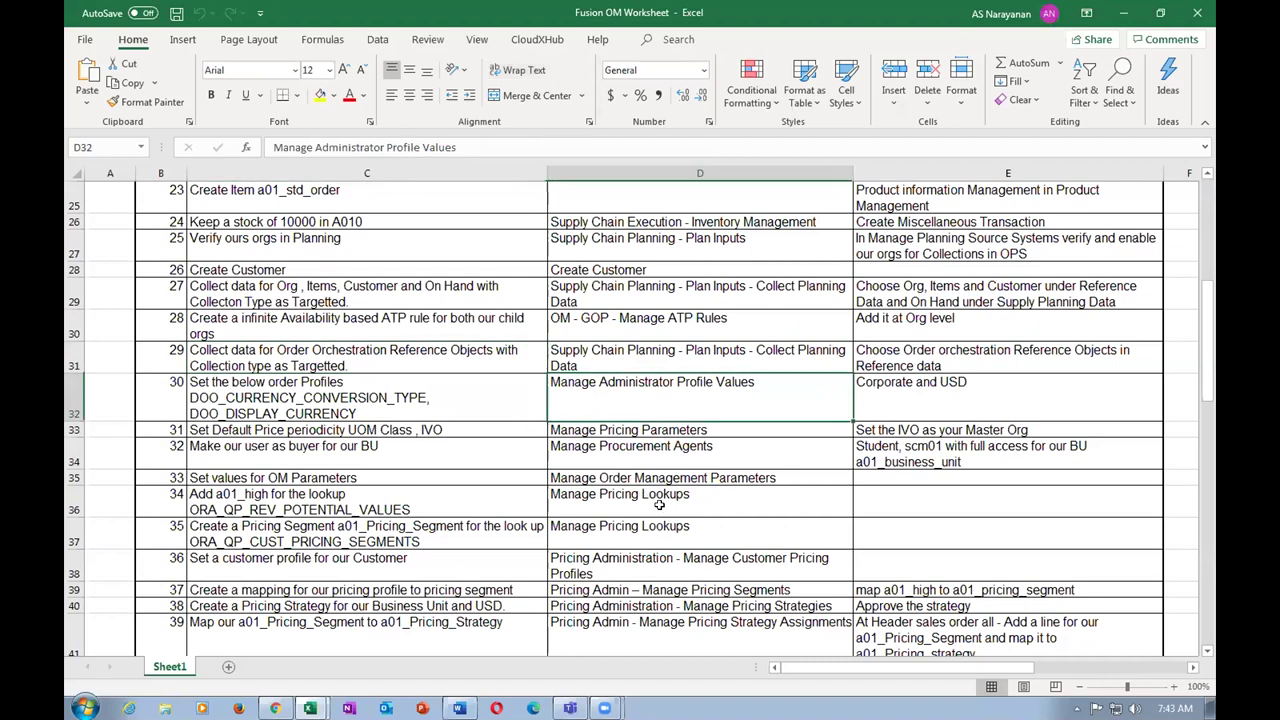
key("alt+Tab")
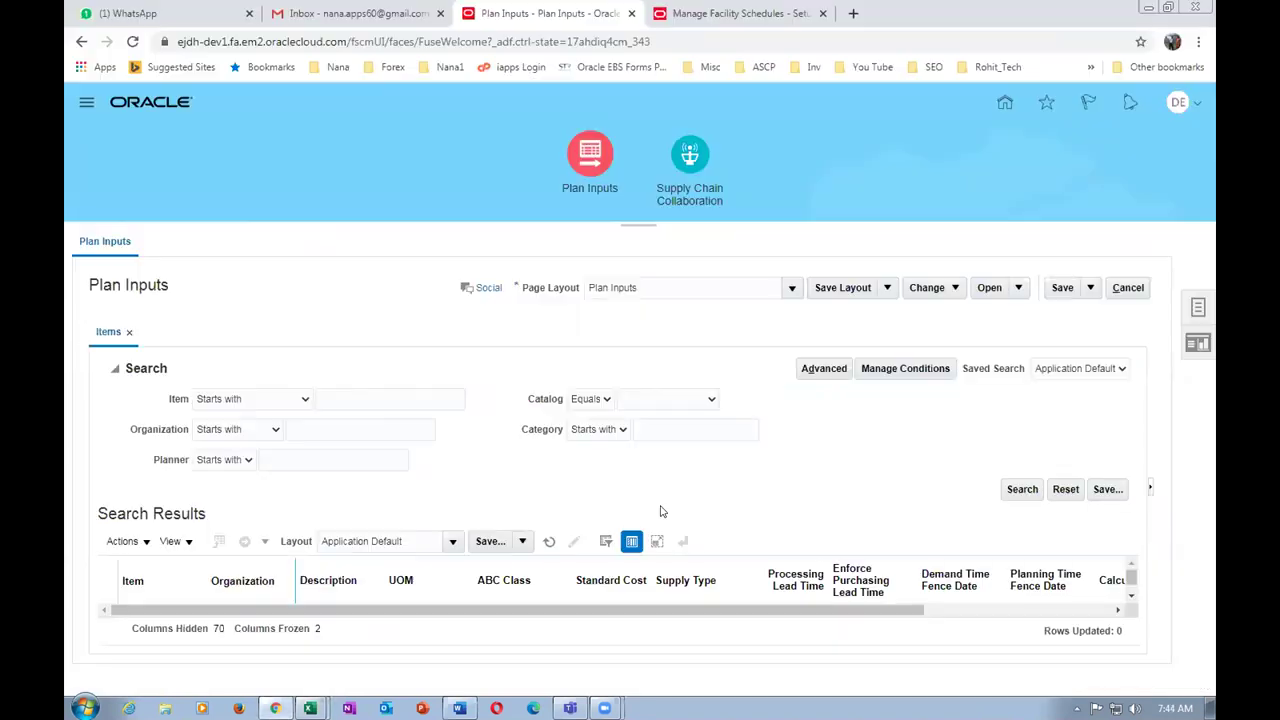
left_click(1004, 103)
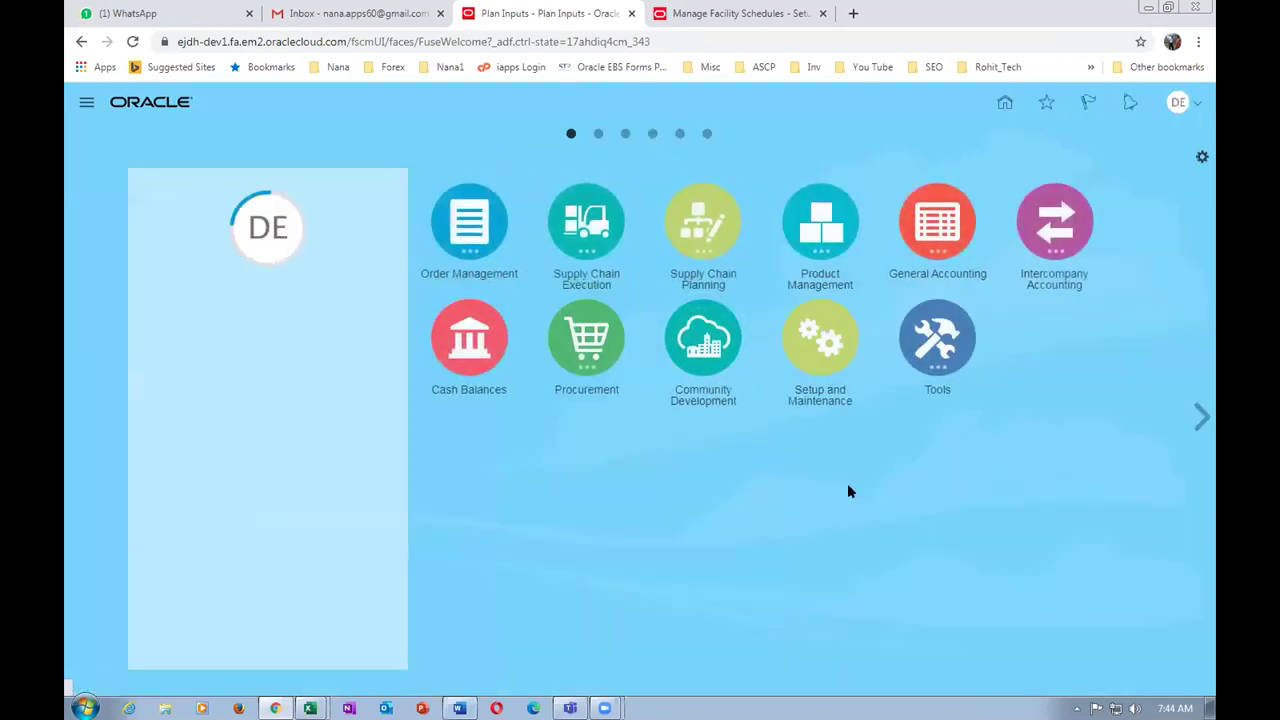
left_click(967, 372)
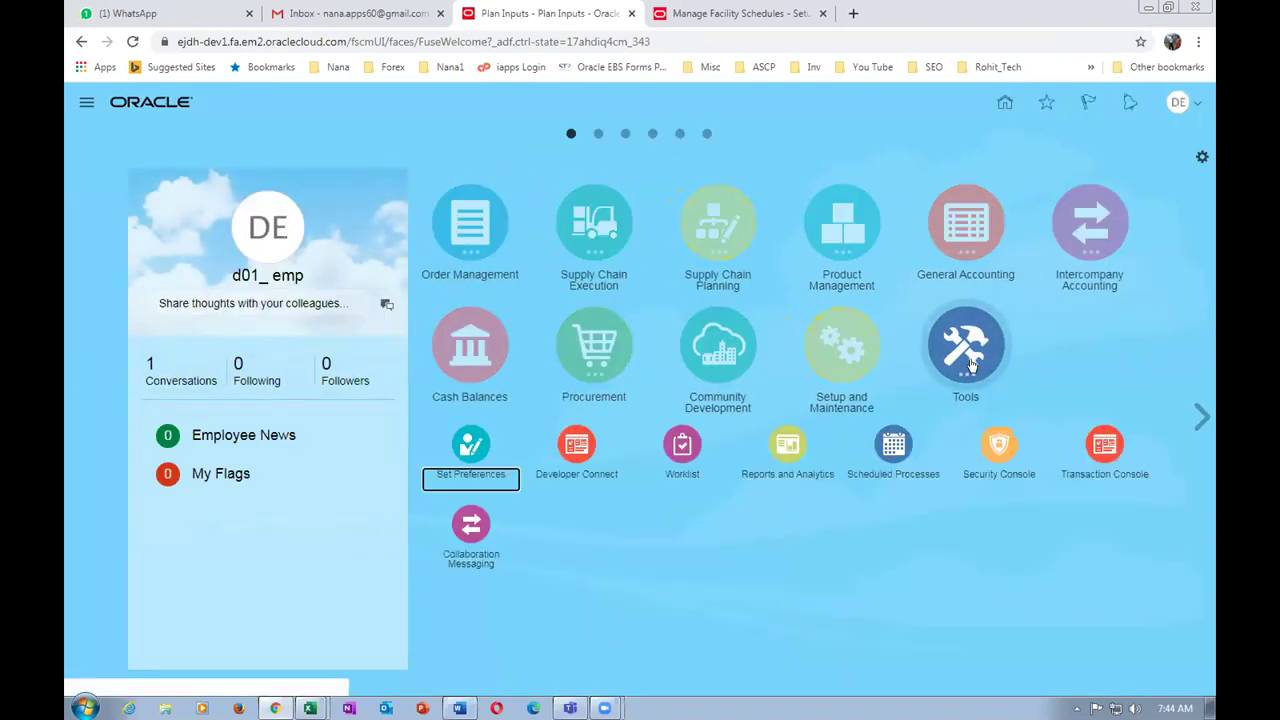
left_click(888, 440)
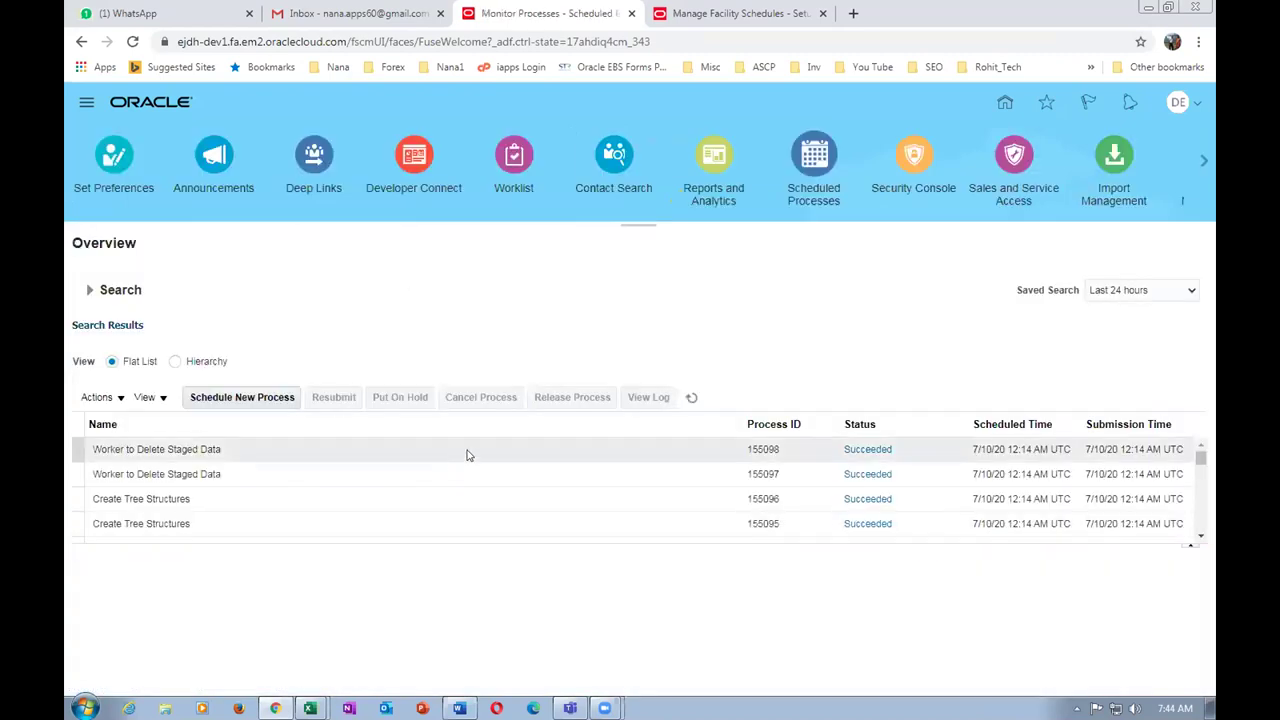
left_click(1005, 104)
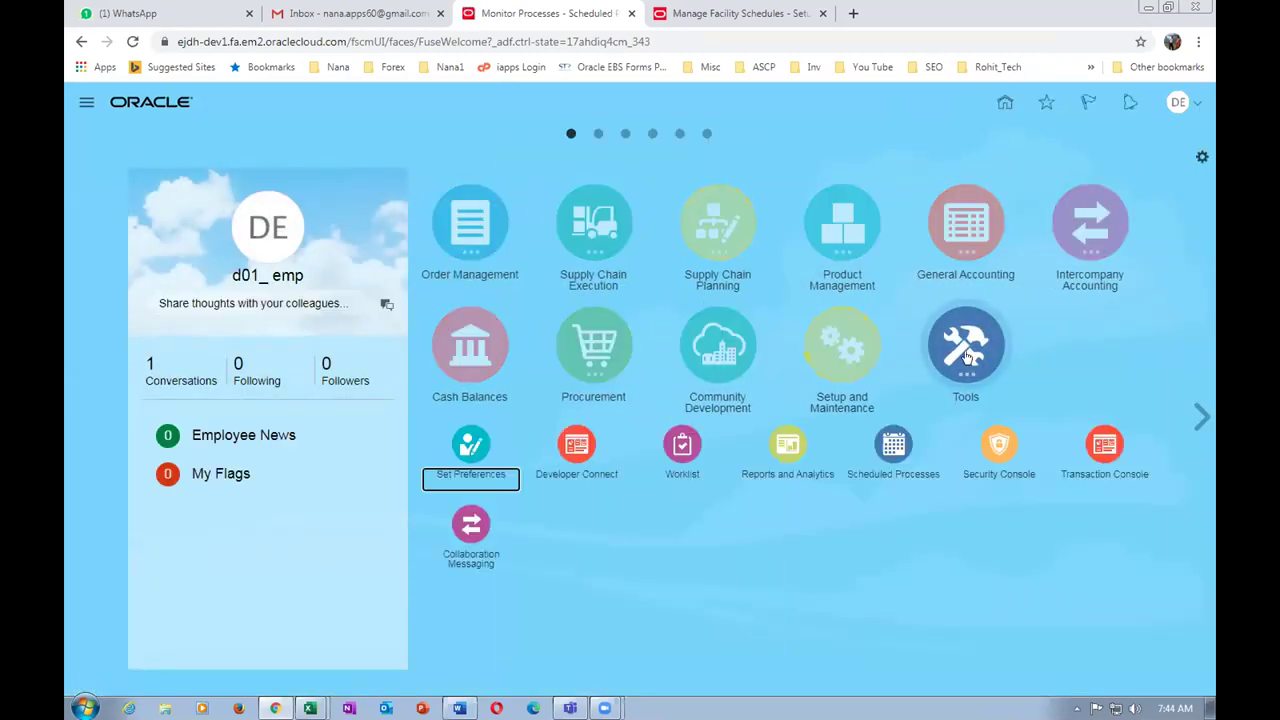
- Open the Security Console, dismiss the warning, find the user account matching d01, and open d01_emp for editing
left_click(996, 459)
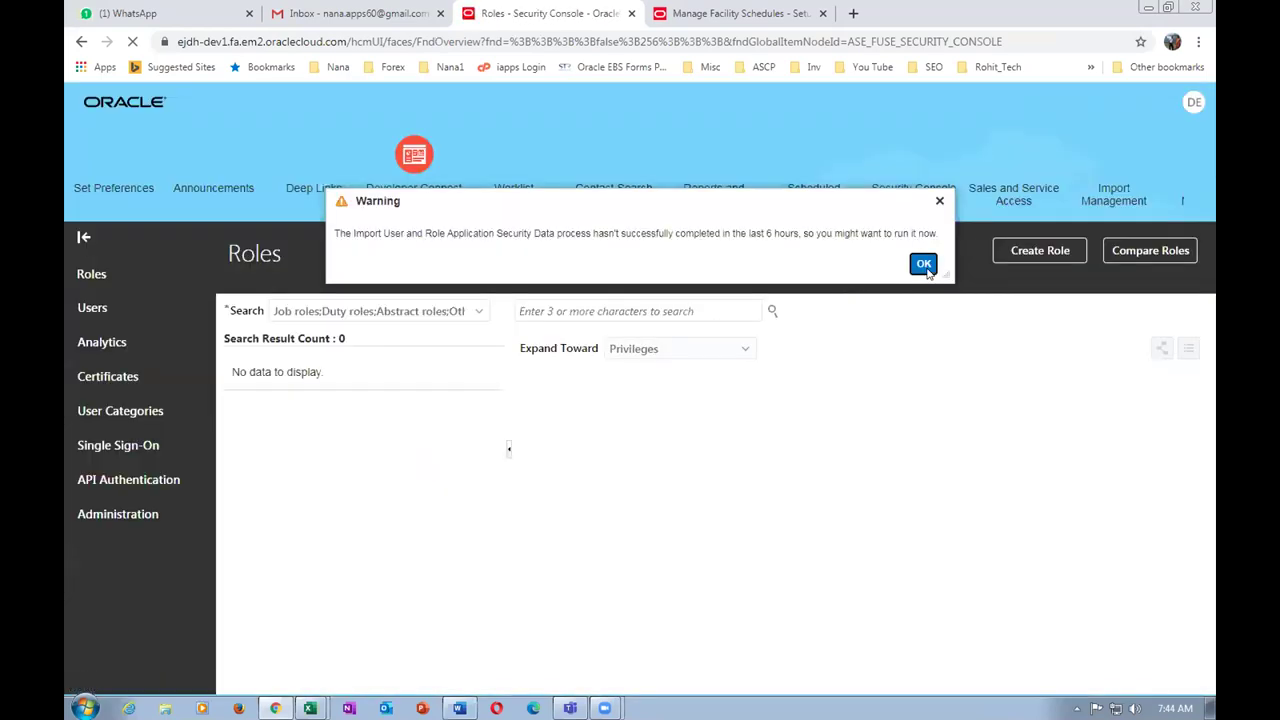
left_click(923, 264)
left_click(130, 332)
left_click(513, 311)
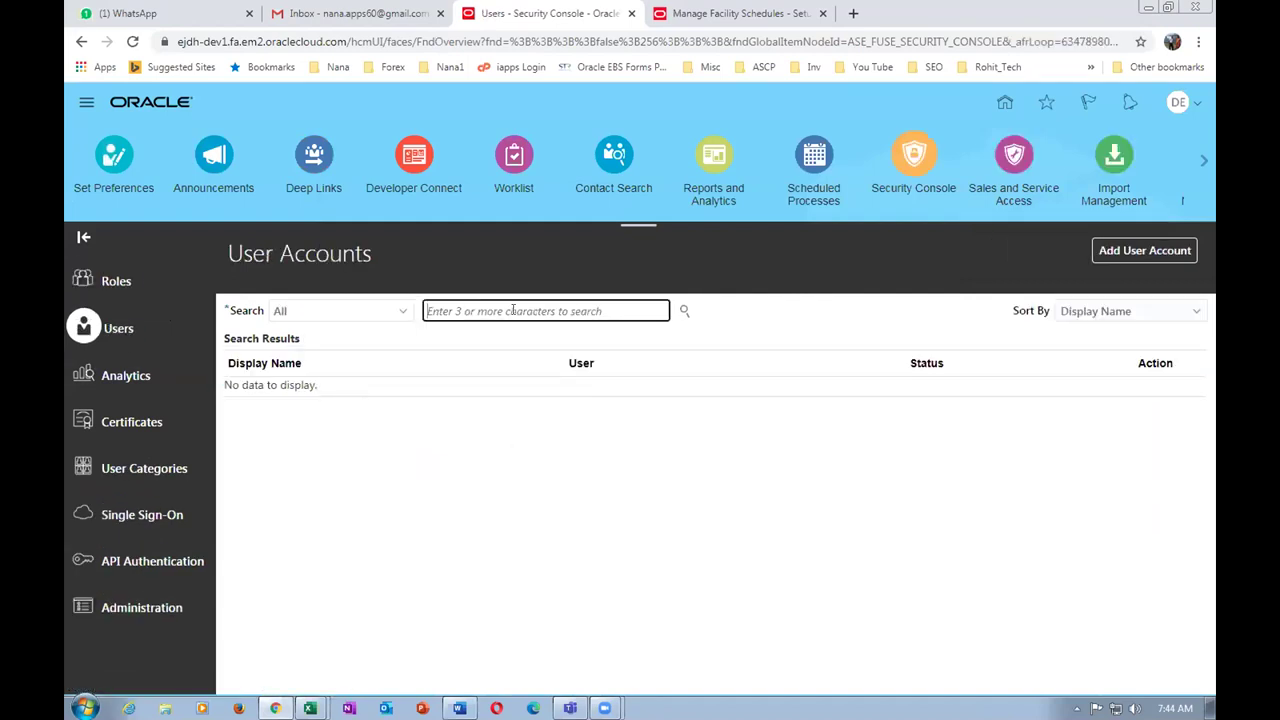
type("d01")
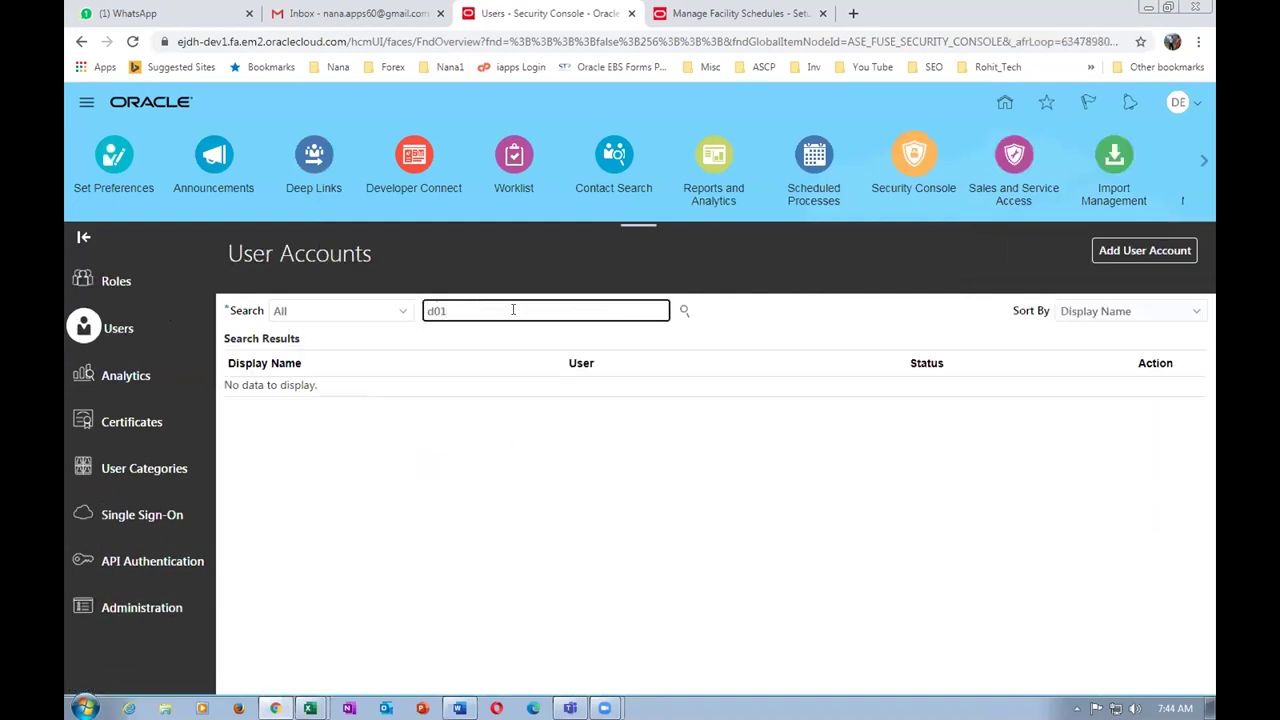
key("Return")
left_click(245, 407)
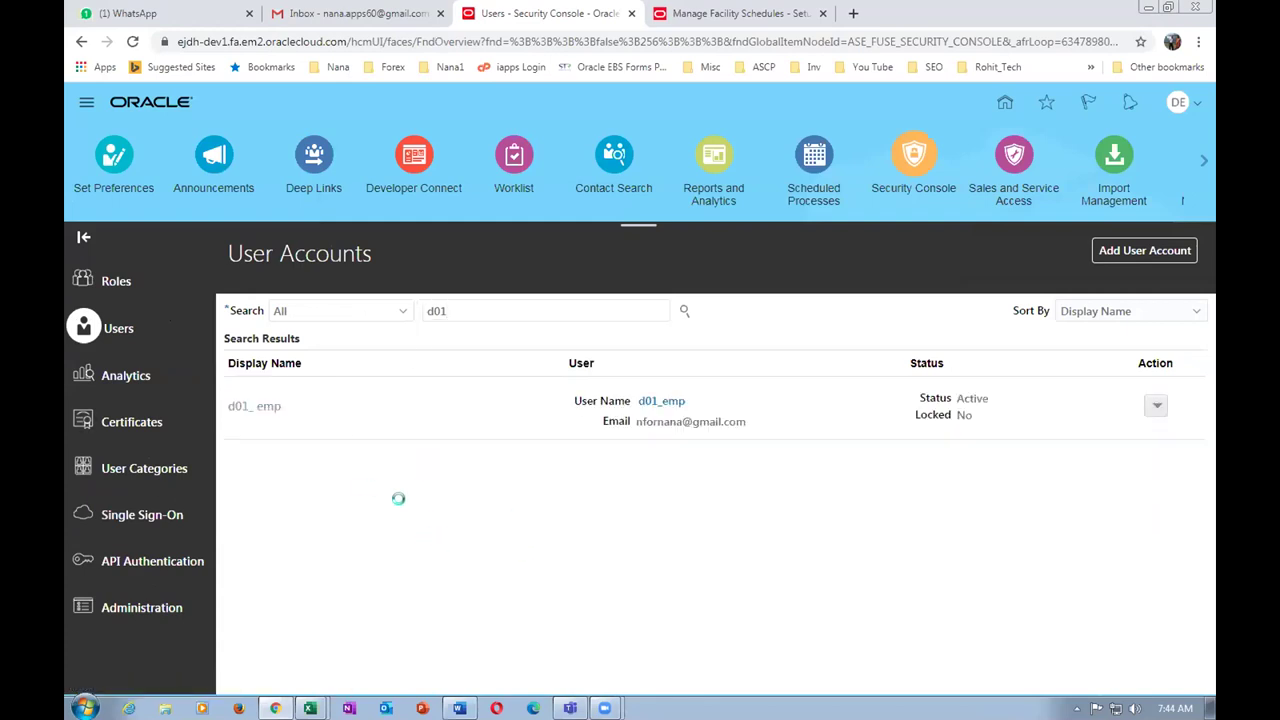
left_click(1040, 250)
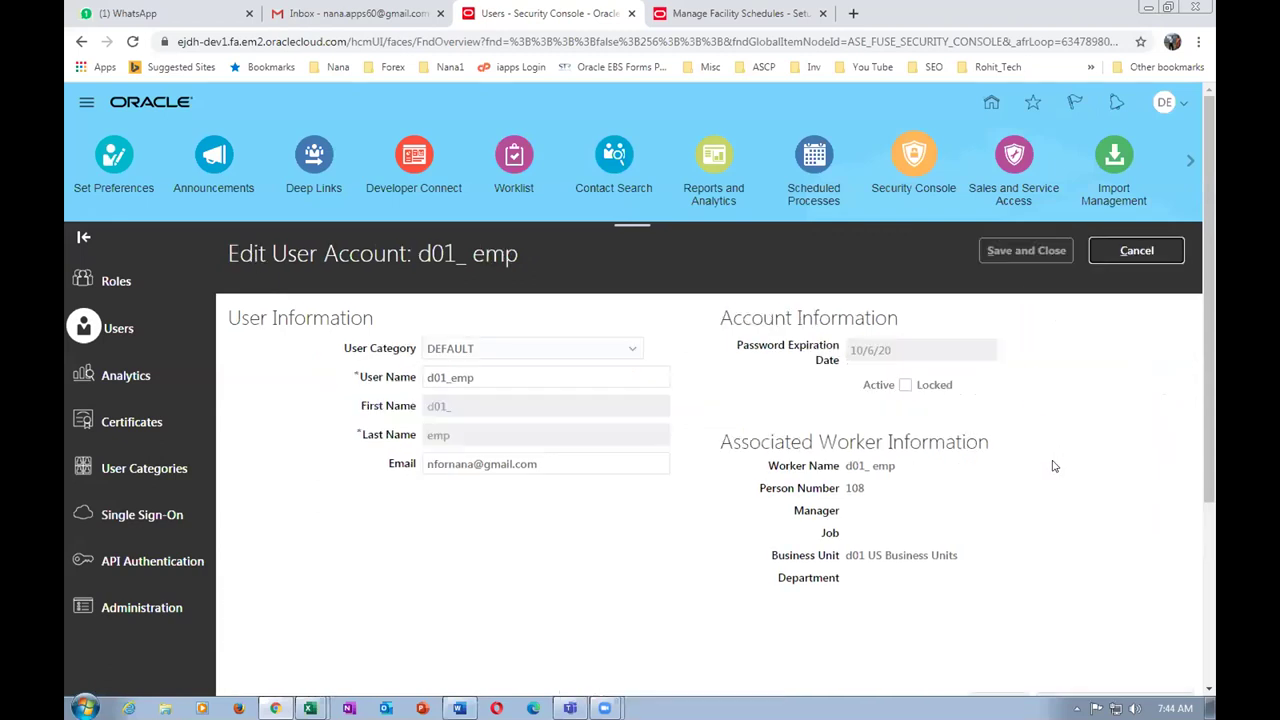
- Add the Accounts Receivable Manager role to the d01_emp account, copying the role name before leaving the role search
scroll(1053, 462, "down", 3)
left_click(1000, 463)
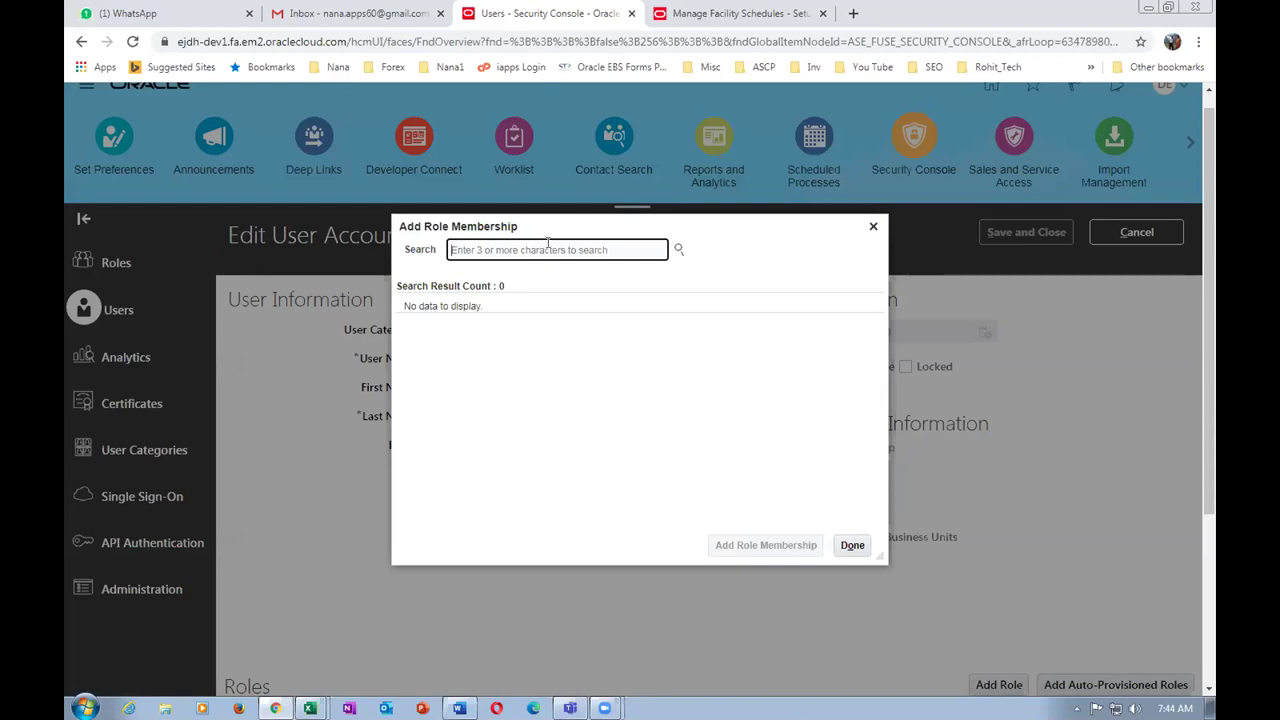
type("accounts rec")
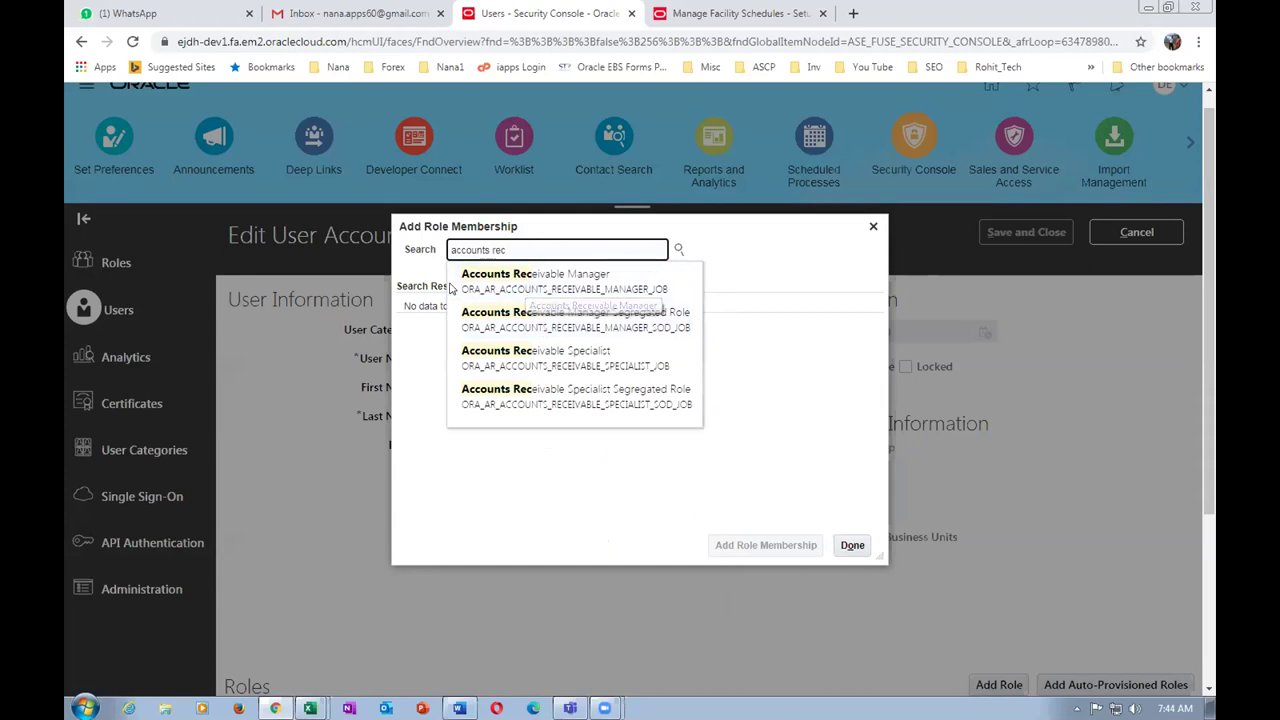
left_click(545, 283)
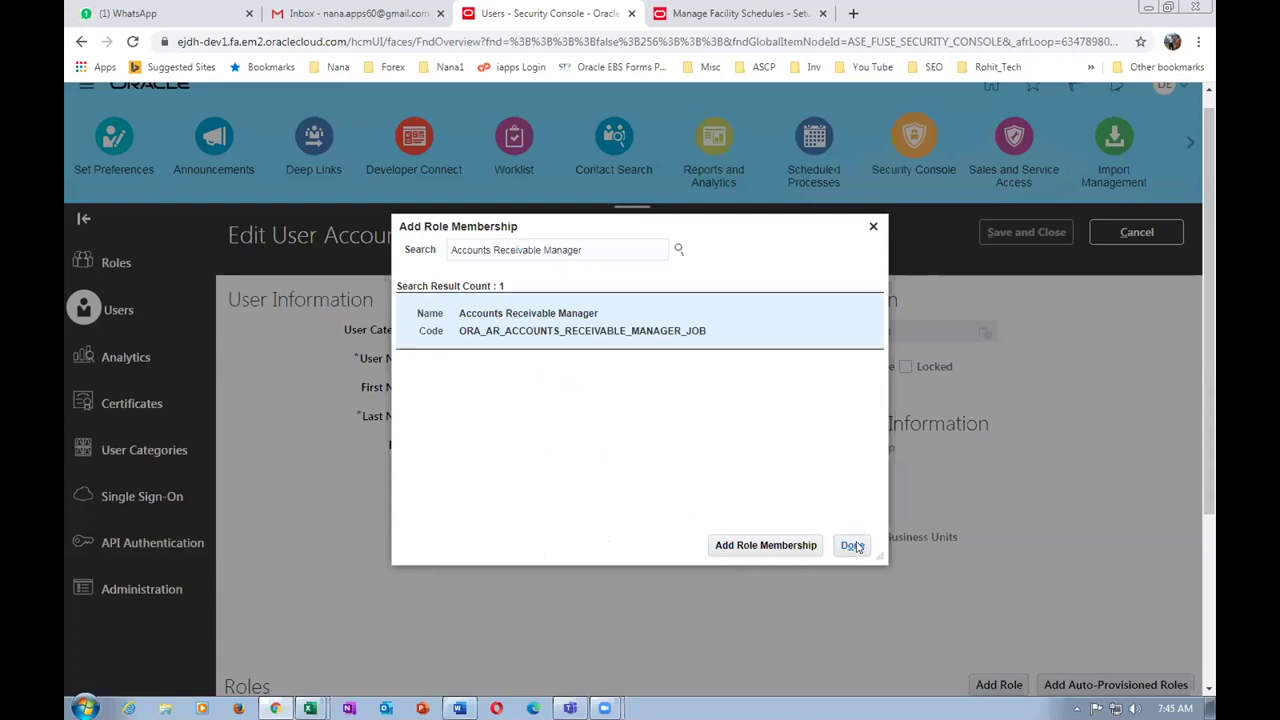
left_click_drag(597, 249, 428, 233)
key("ctrl+c")
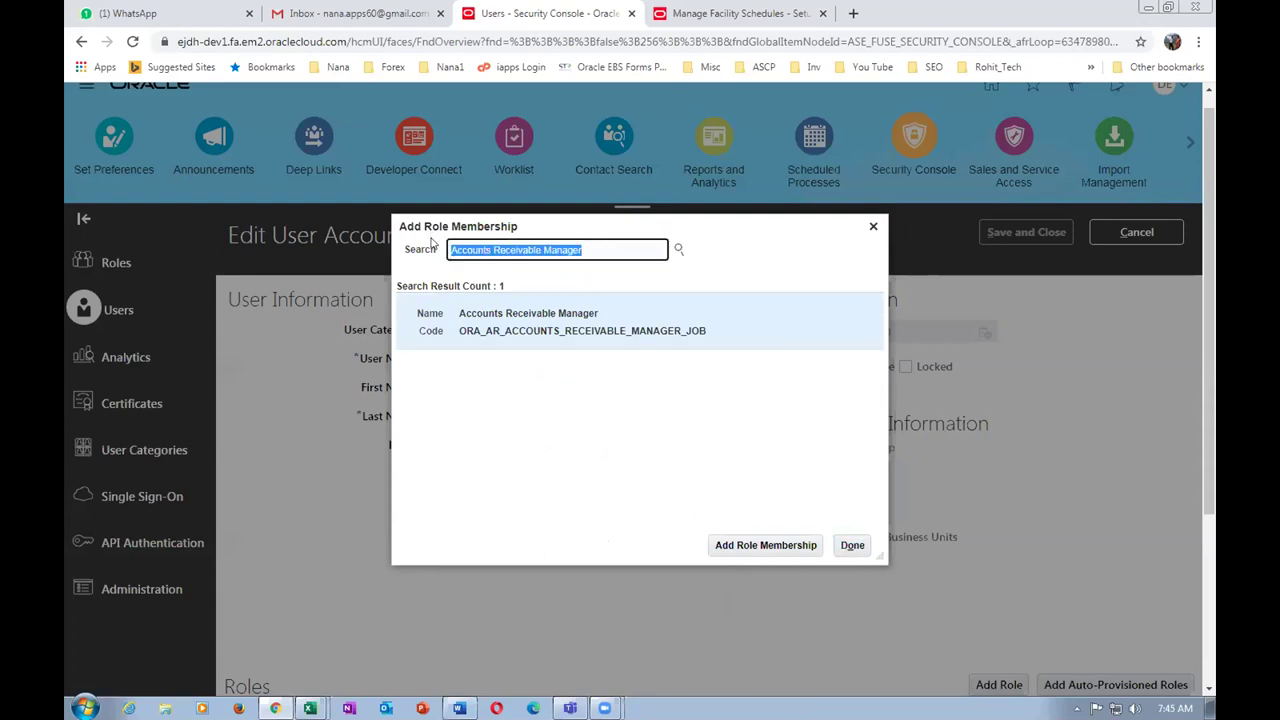
left_click(768, 545)
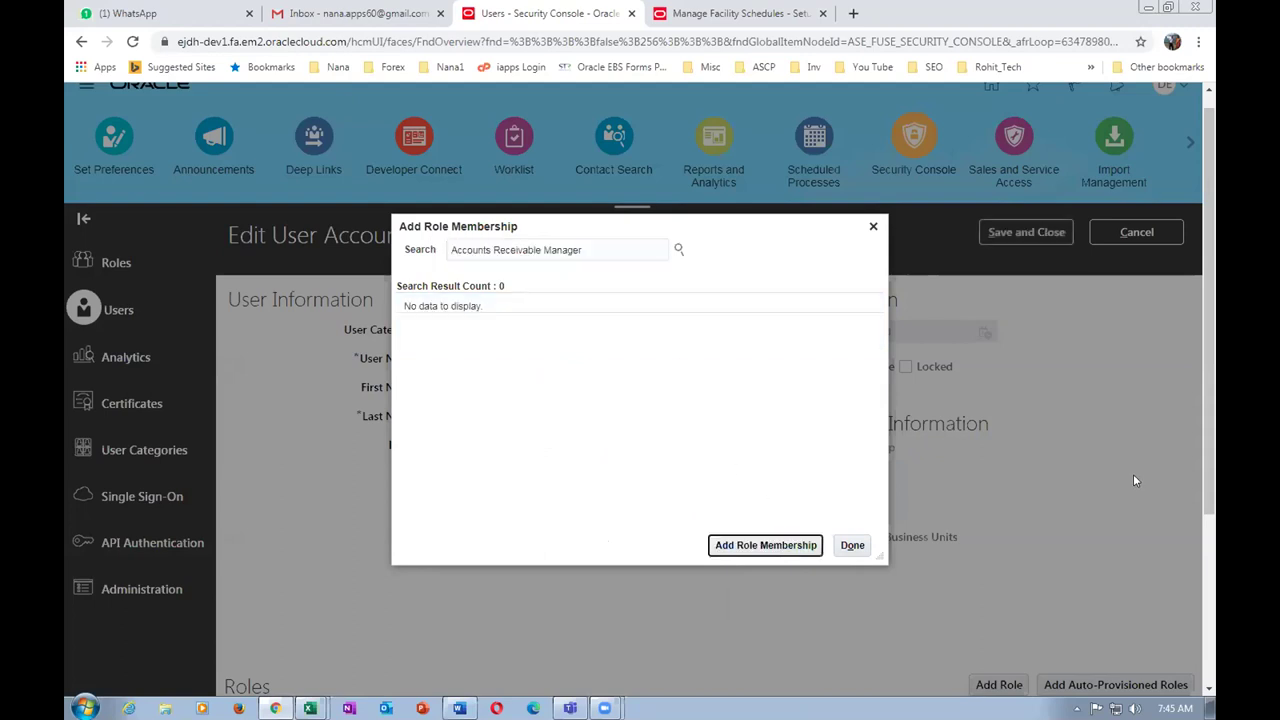
left_click(860, 546)
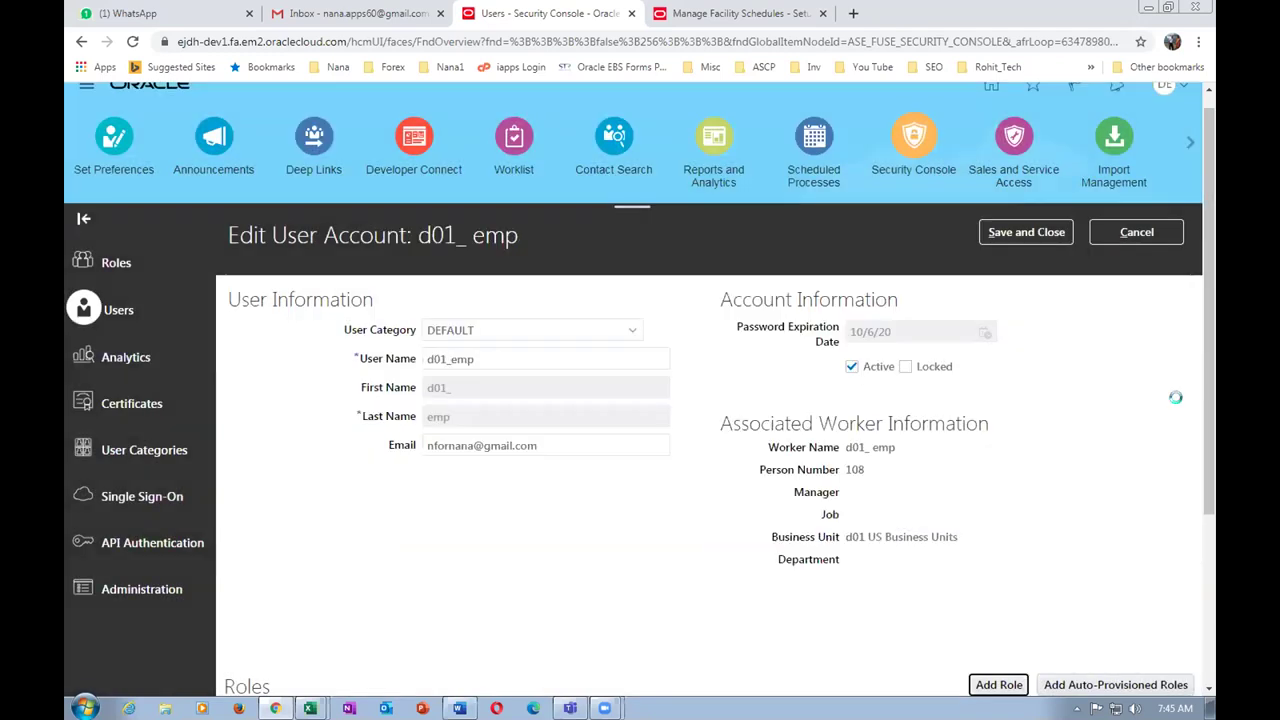
- Check that Accounts Receivable Manager is in the account's role list, and save and close the user account
scroll(1208, 397, "down", 3)
scroll(1208, 684, "down", 5)
scroll(1187, 684, "down", 3)
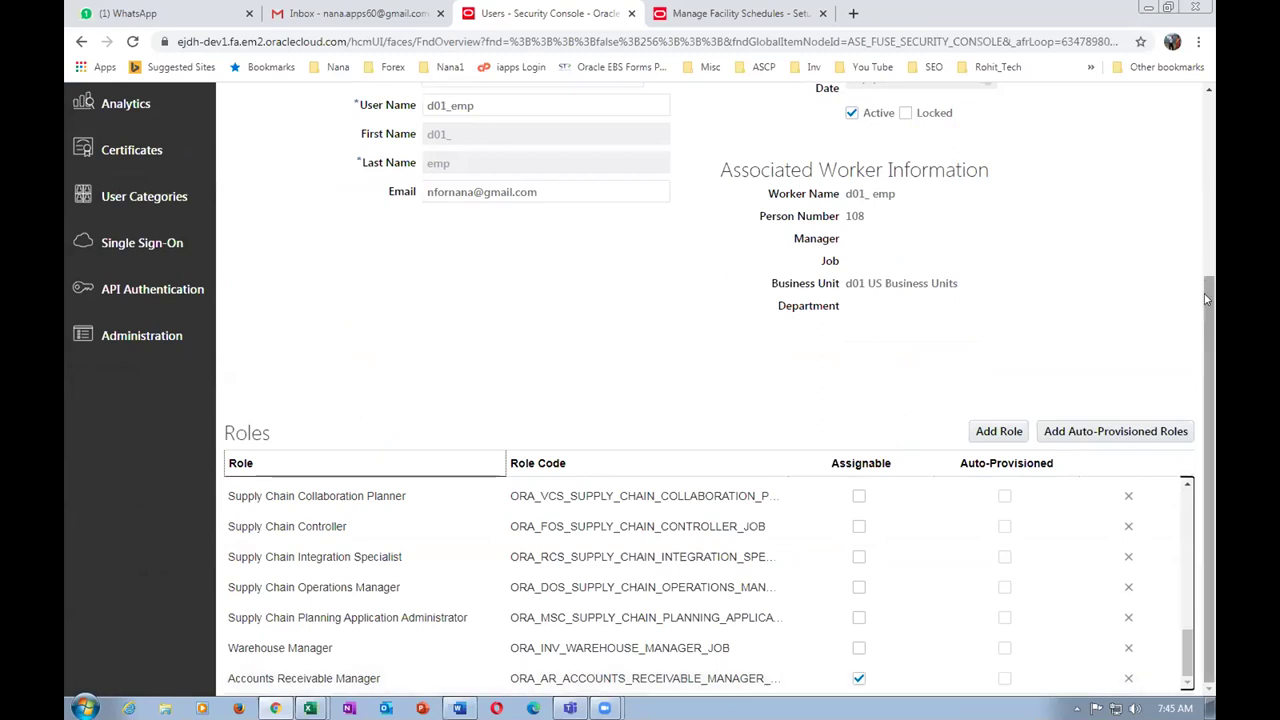
scroll(1027, 300, "up", 3)
left_click(1027, 213)
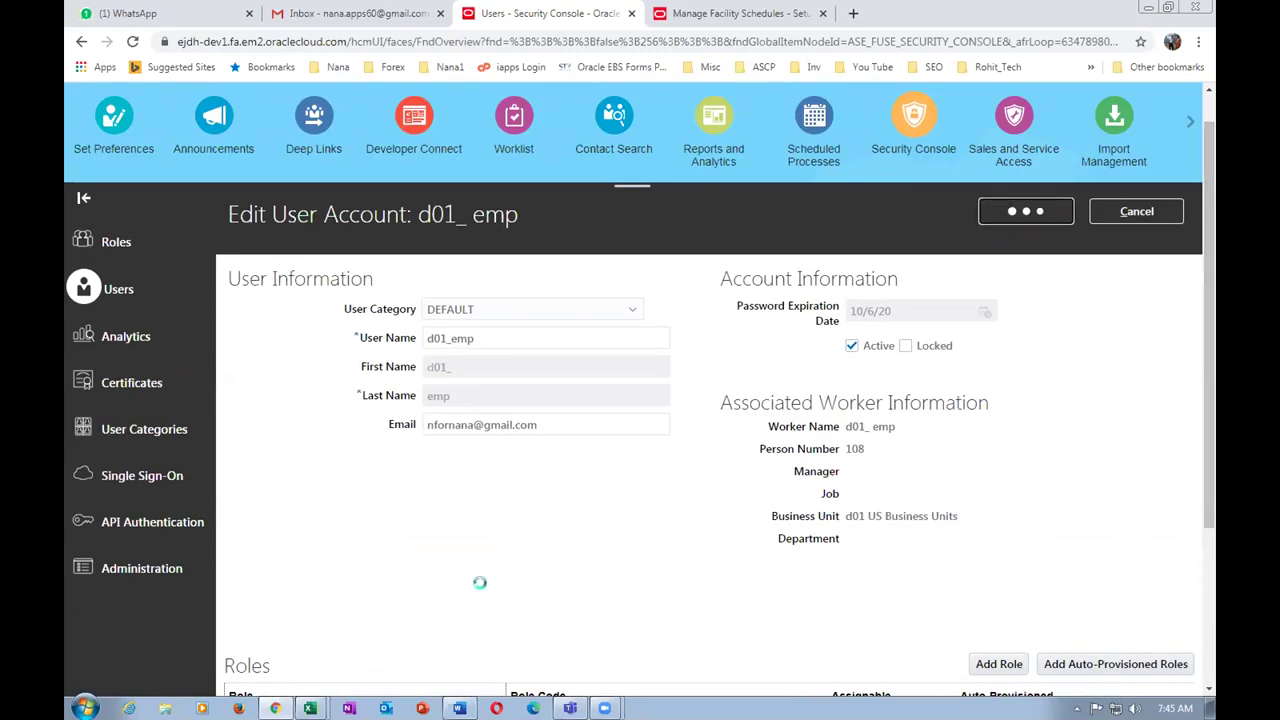
- Switch to the Fusion OM Worksheet in Excel, paste Accounts Receivable Manager into cell G48 below Employee, and save the workbook
mouse_move(310, 708)
left_click(300, 648)
scroll(906, 524, "down", 3)
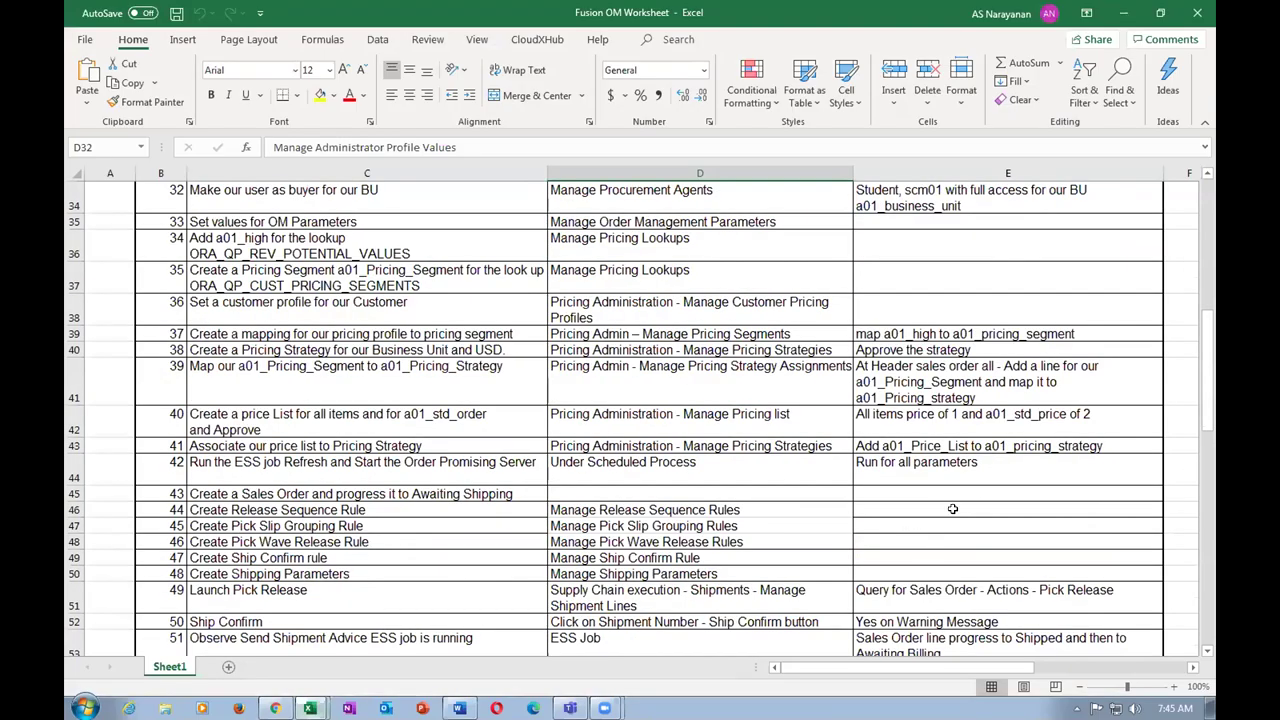
key("Right")
key("Right")
key("Right")
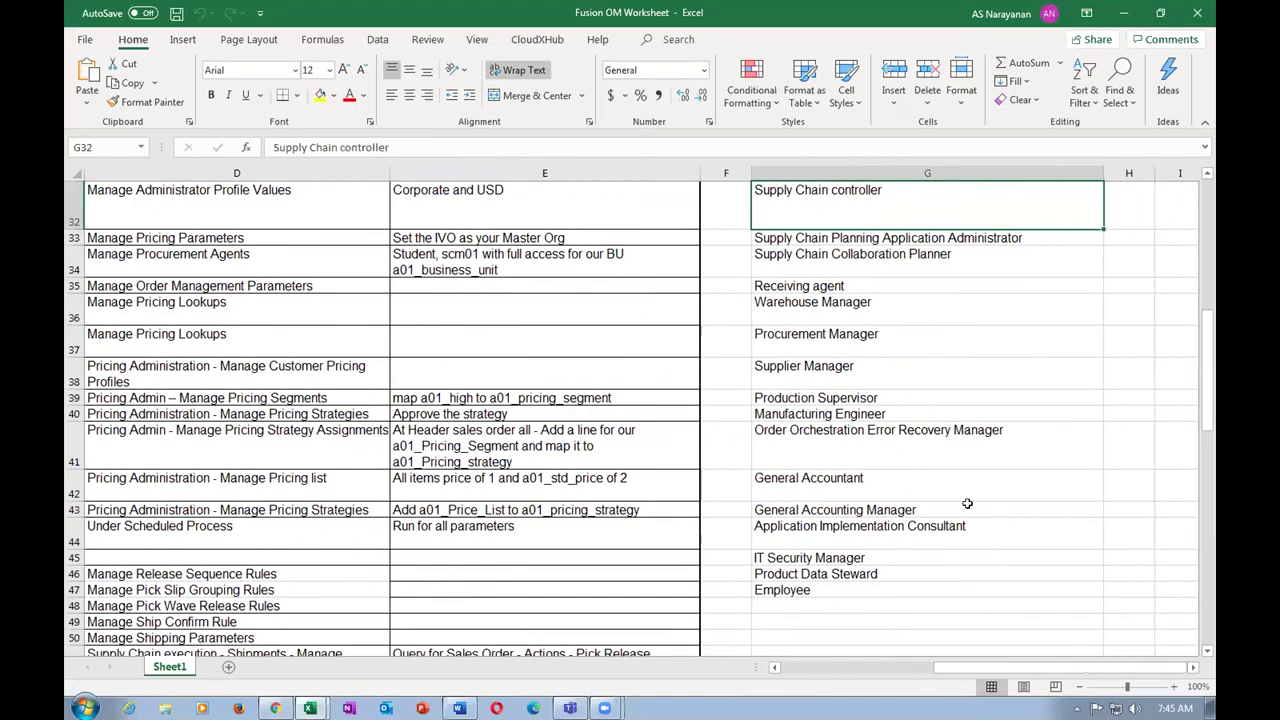
key("Down")
key("Down")
key("Down")
key("Down")
key("Down")
key("Down")
key("Down")
key("Down")
key("Down")
key("Down")
key("Down")
key("Down")
key("Down")
key("Down")
key("Down")
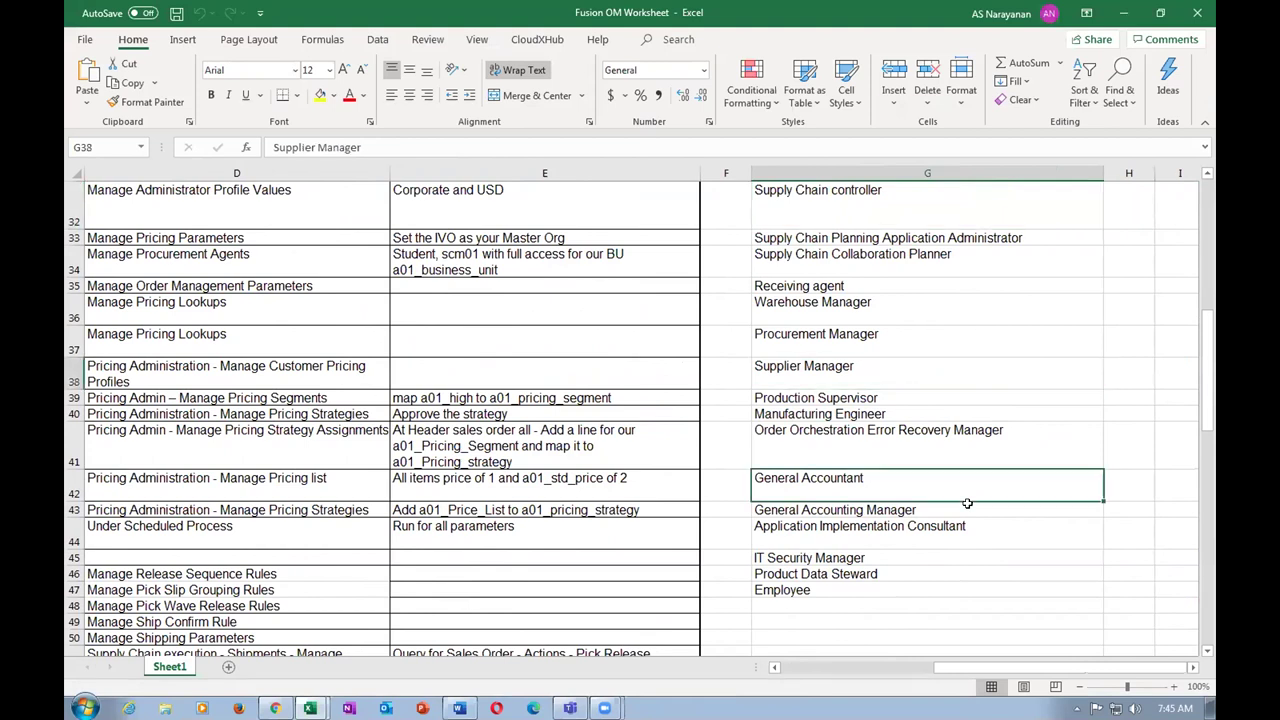
key("Down")
key("ctrl+v")
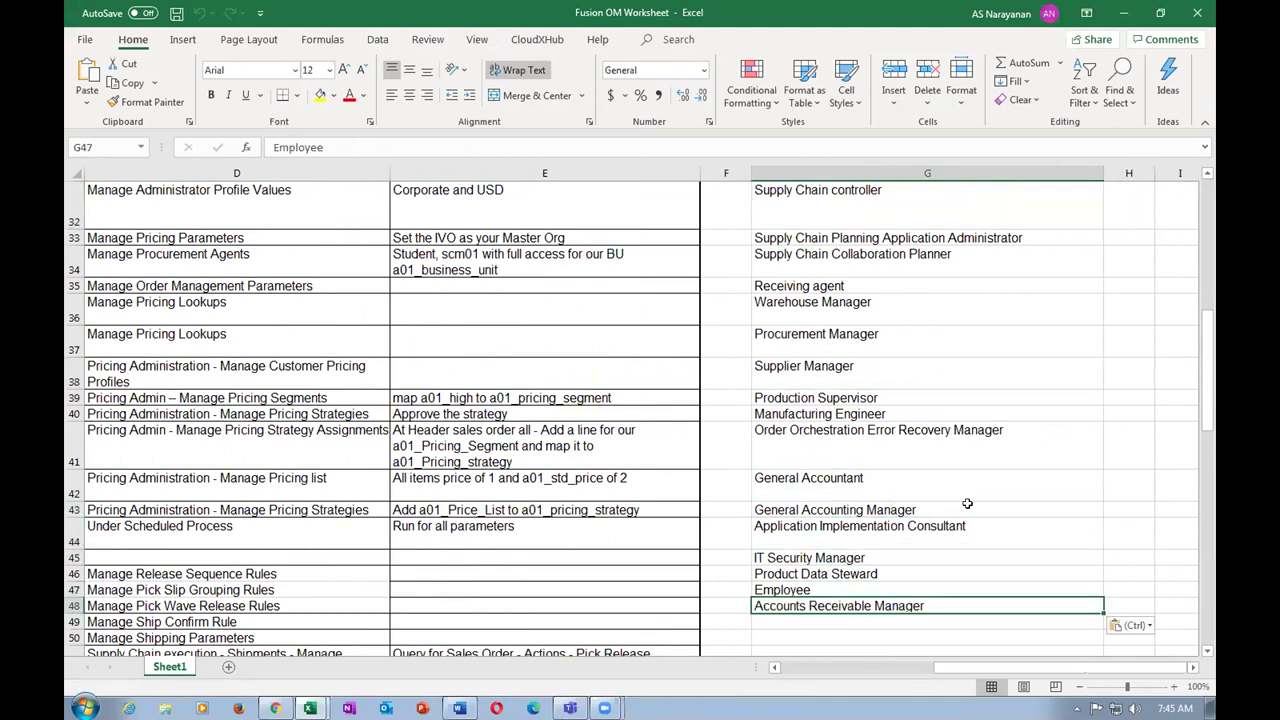
key("ctrl+s")
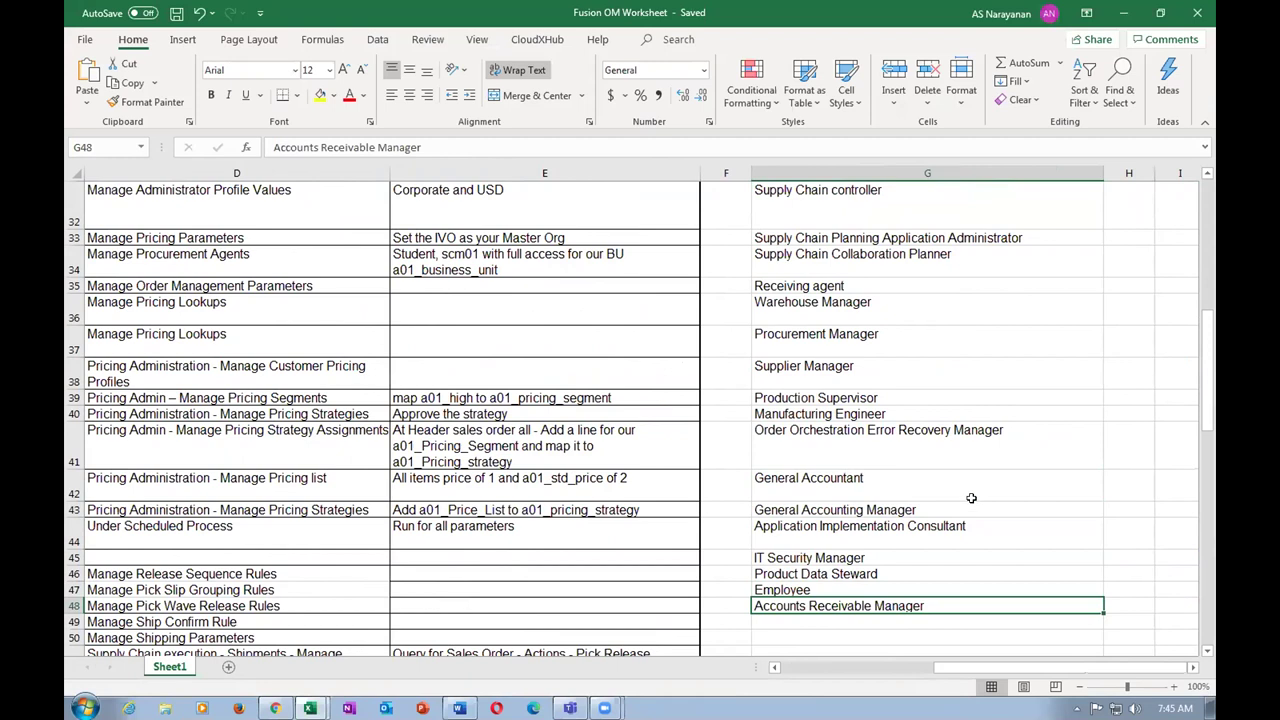
left_click(836, 575)
left_click(843, 605)
left_click(856, 576)
left_click(852, 589)
left_click(855, 605)
- Switch back to Oracle Fusion in Chrome and close the d01_emp user account details
left_click(275, 708)
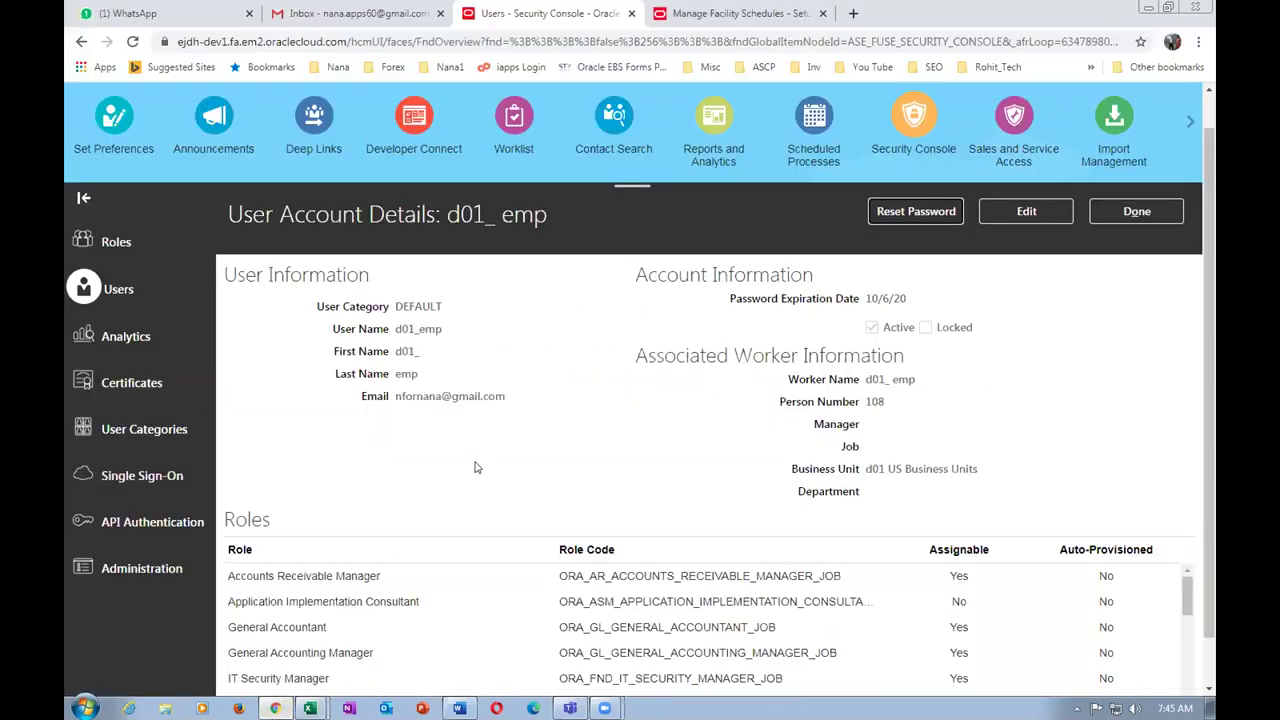
left_click(1137, 211)
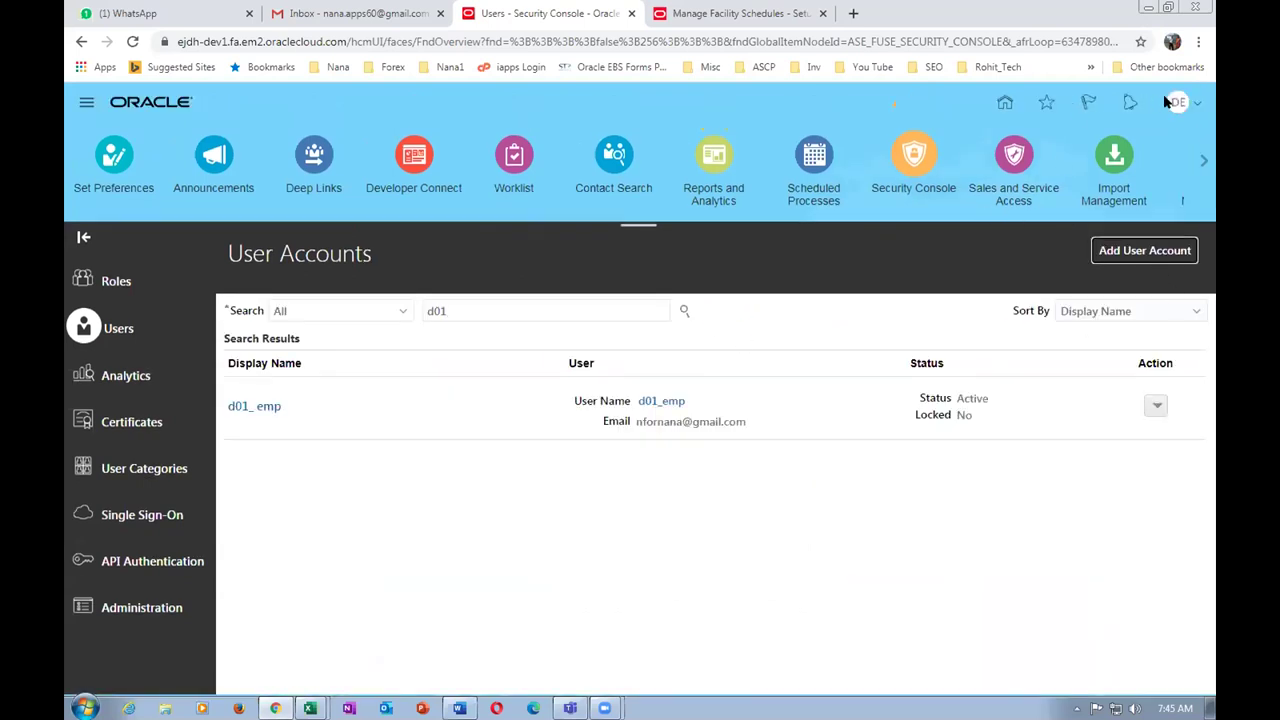
left_click(1176, 102)
- Go to the facility schedules page, cancel editing the EBG UAE Work Schedule, and close Manage Schedules
left_click(735, 13)
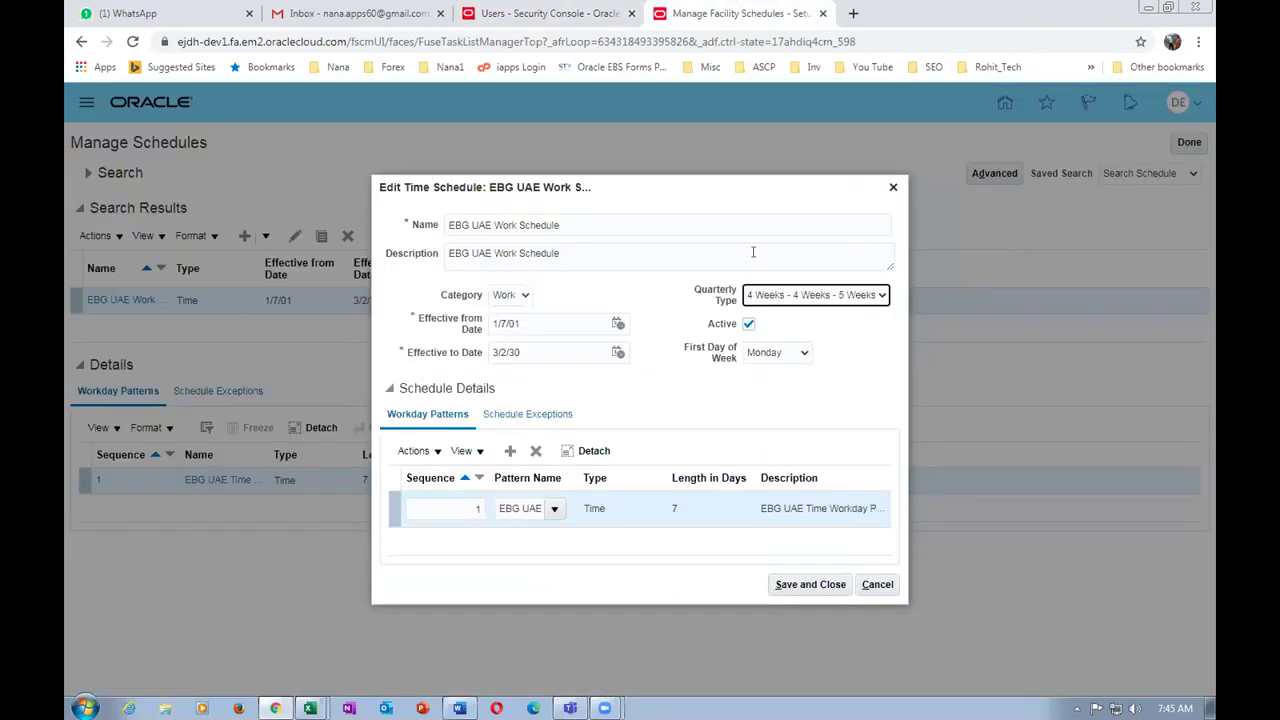
left_click(877, 584)
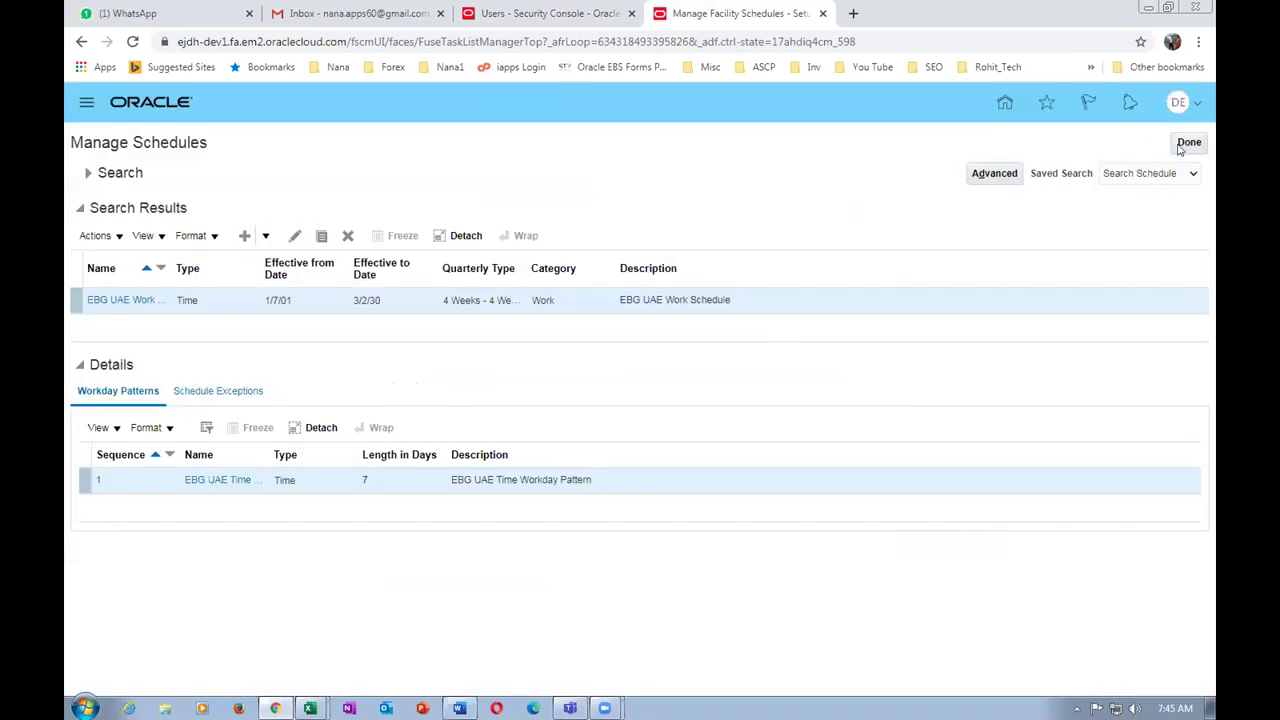
left_click(1188, 142)
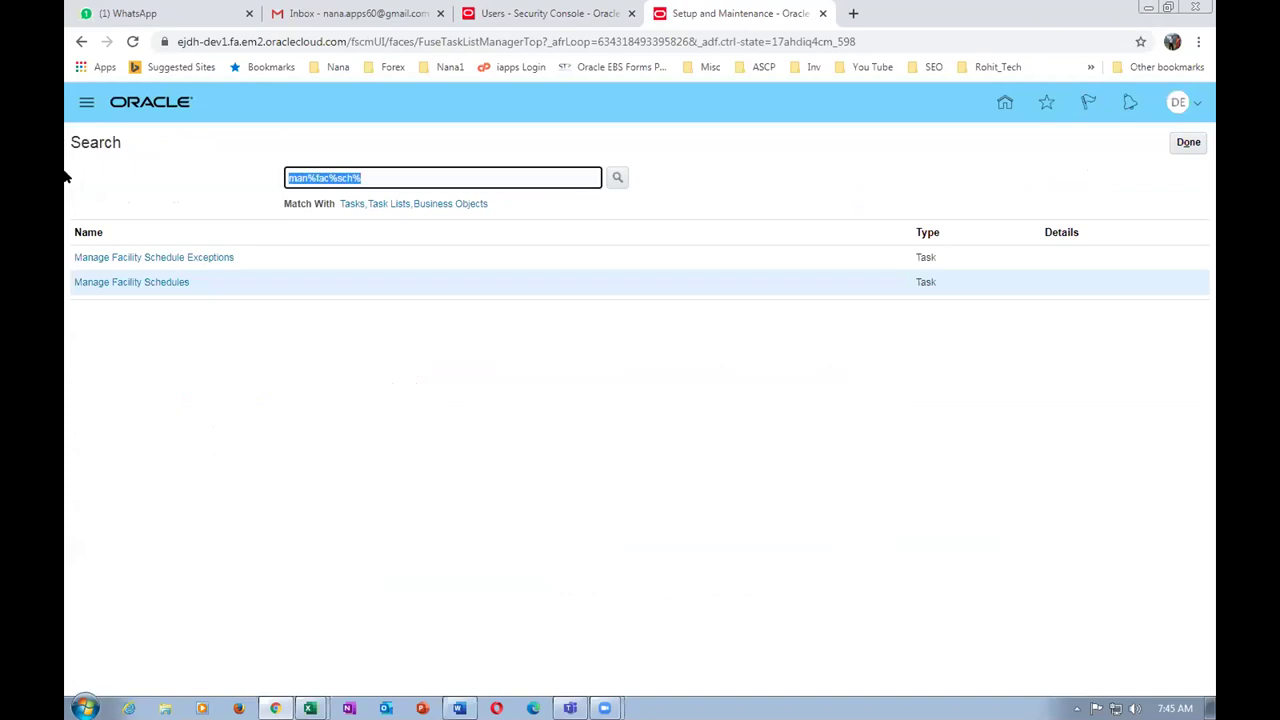
- Search the setup tasks for man%data%access% and open Manage Data Access for Users
type("man%data%")
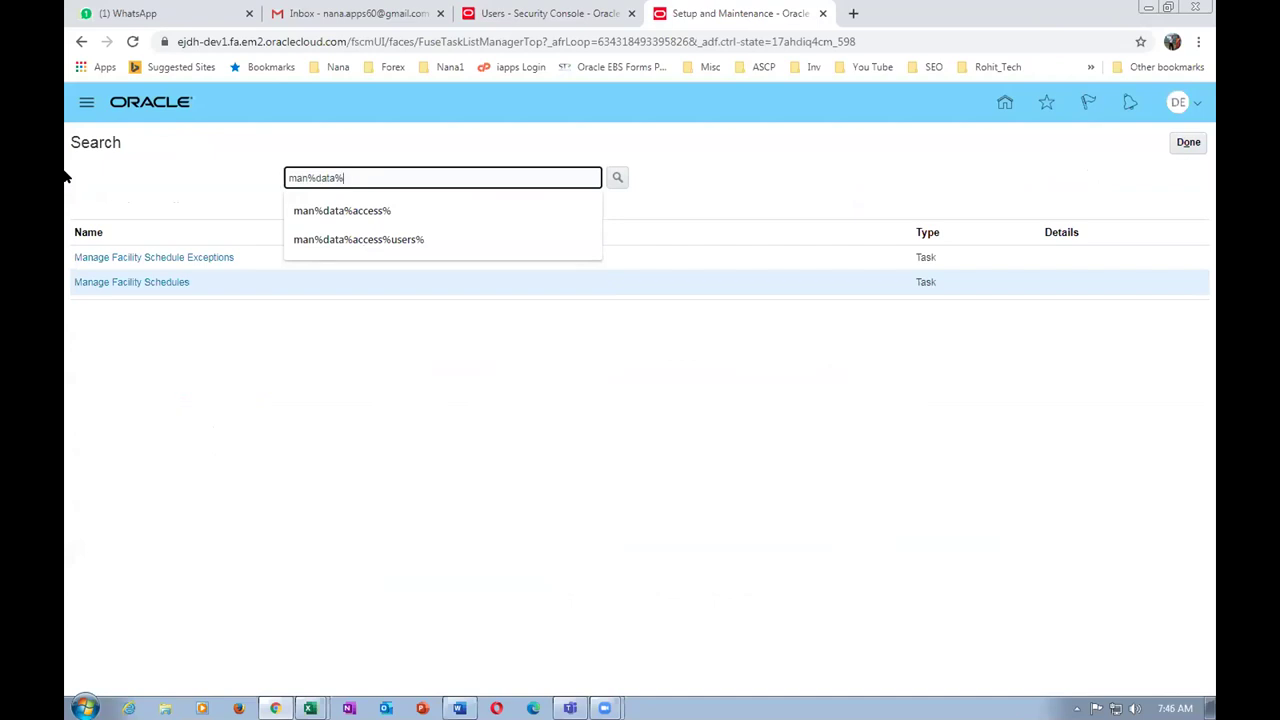
type("access%")
key("Return")
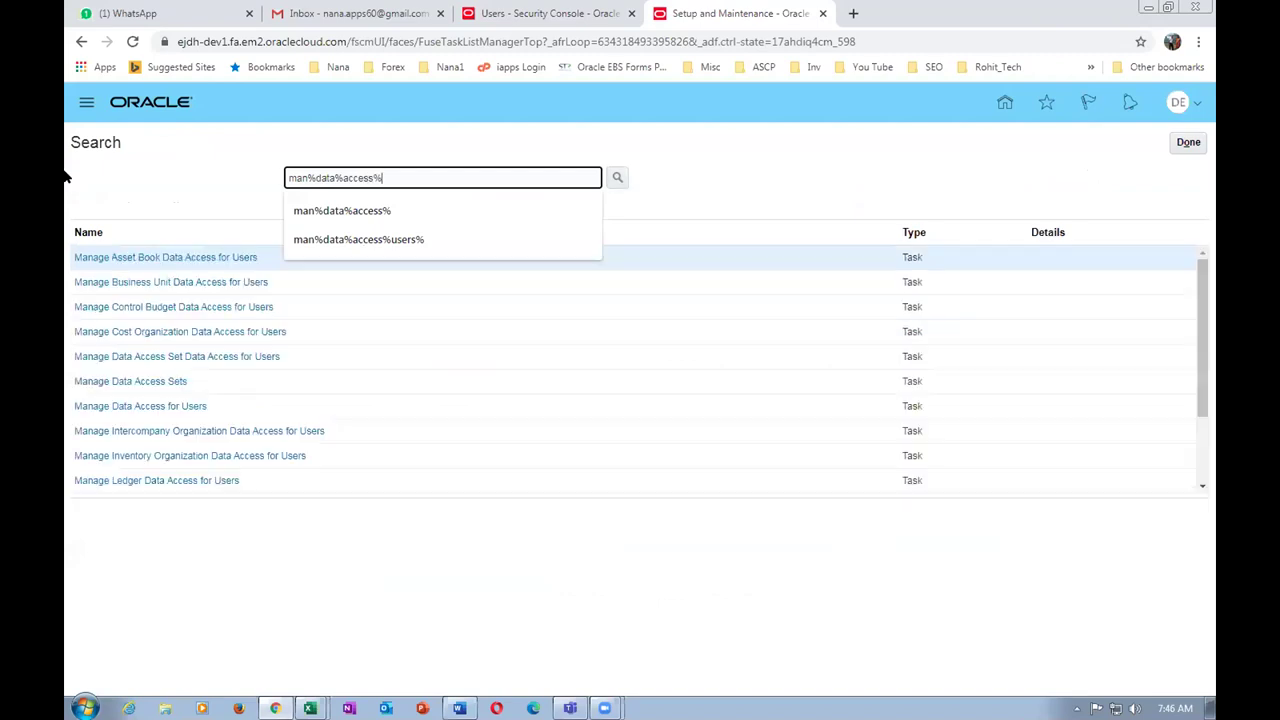
left_click(155, 404)
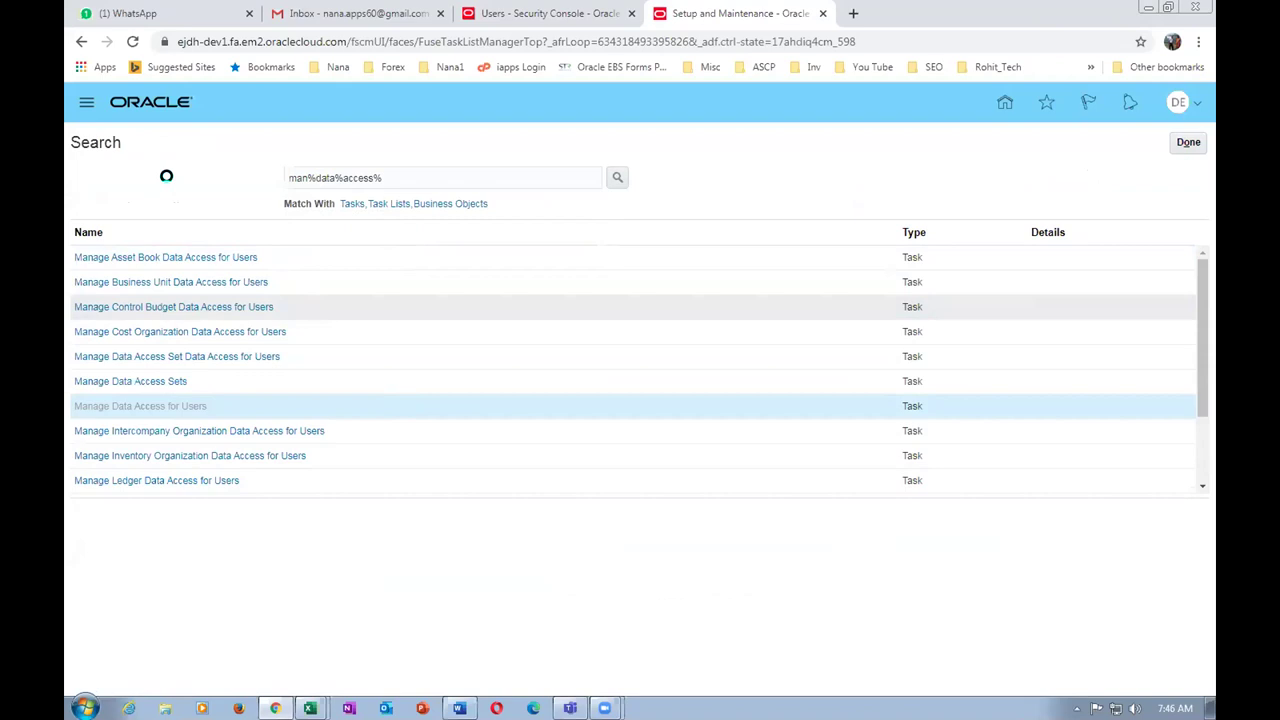
- Create a data access entry for user d01_emp with the Accounts Receivable Manager role
left_click(193, 376)
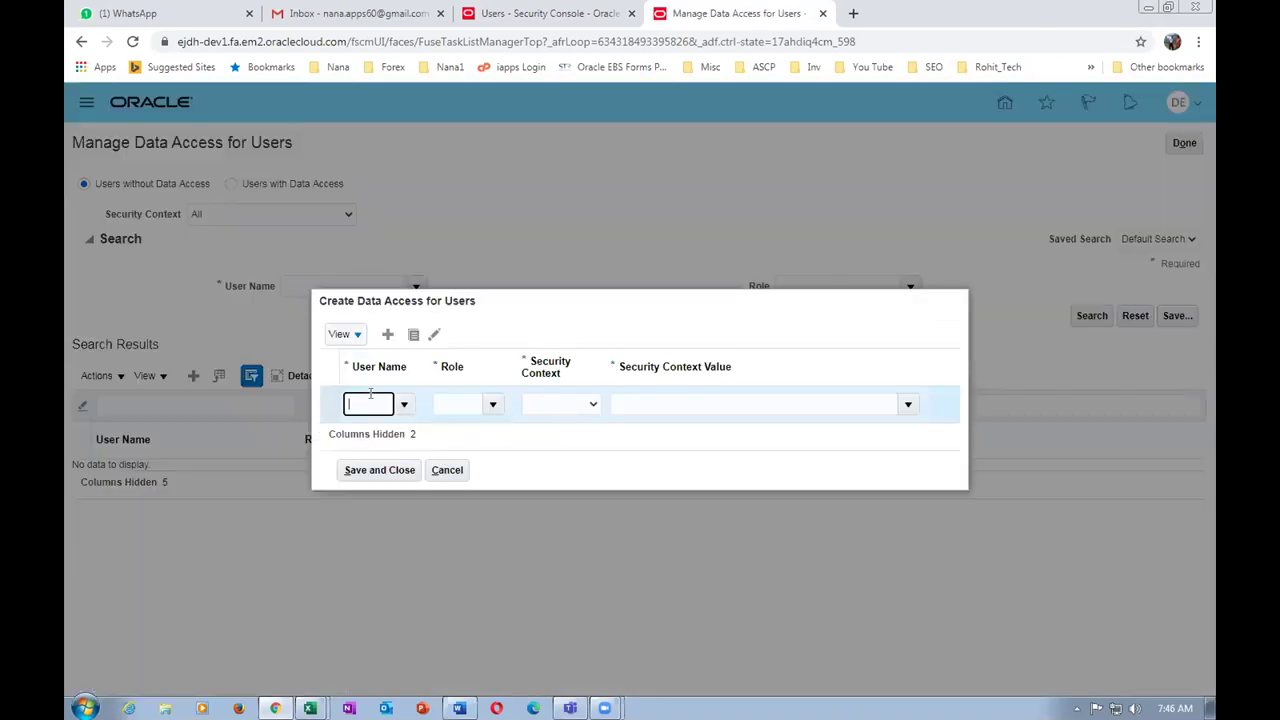
type("d01")
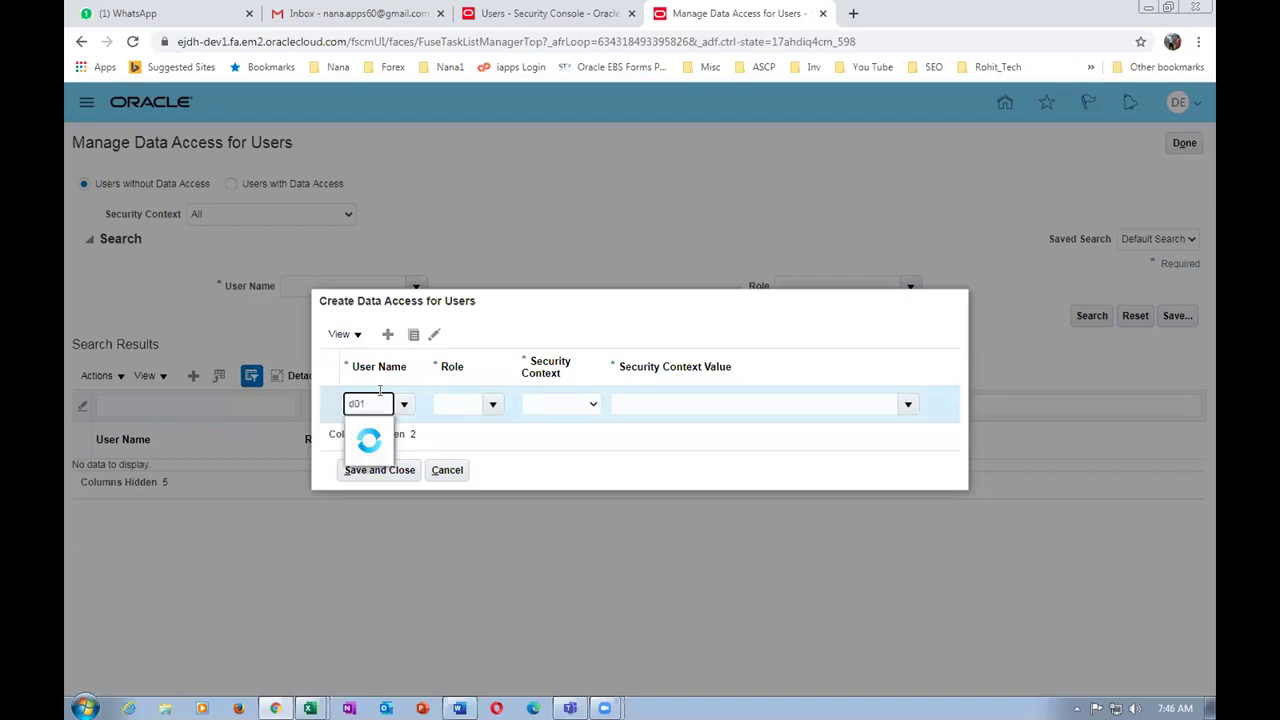
left_click(366, 428)
left_click(461, 403)
type("acc")
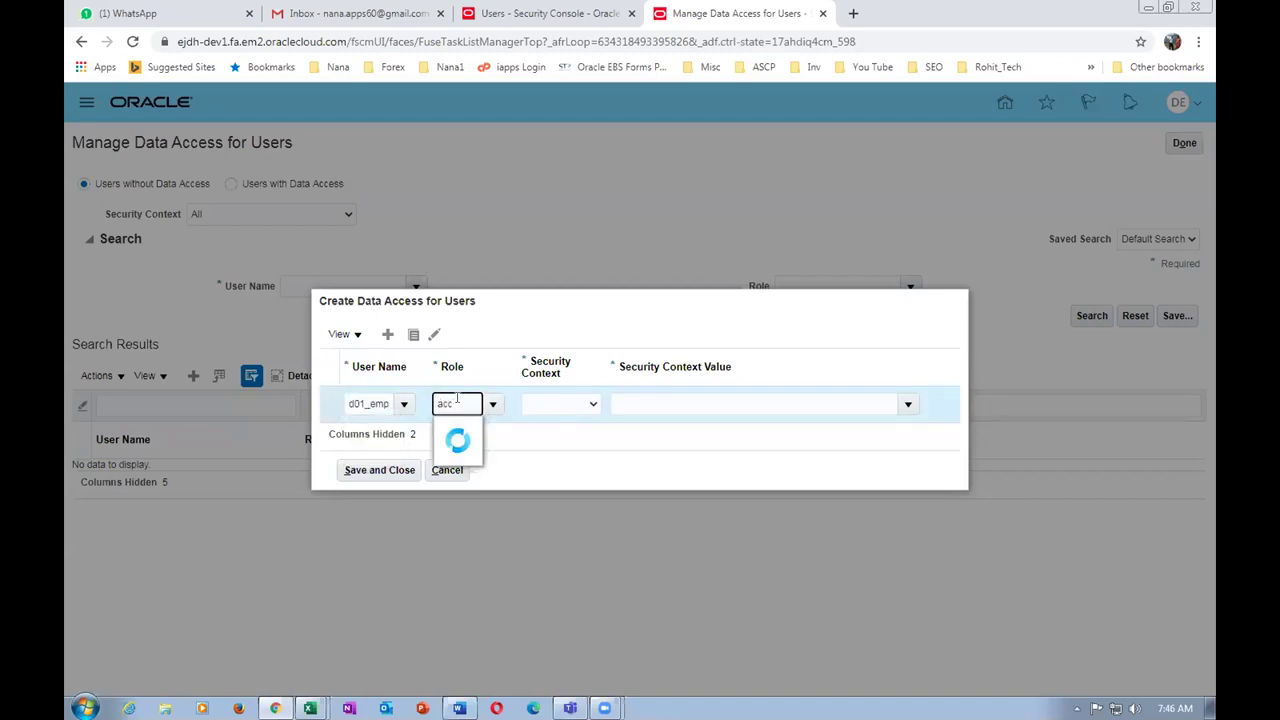
left_click(477, 428)
- Set the entry's security context to Business unit with the value d01 US Business Units, and save and close it
left_click(557, 408)
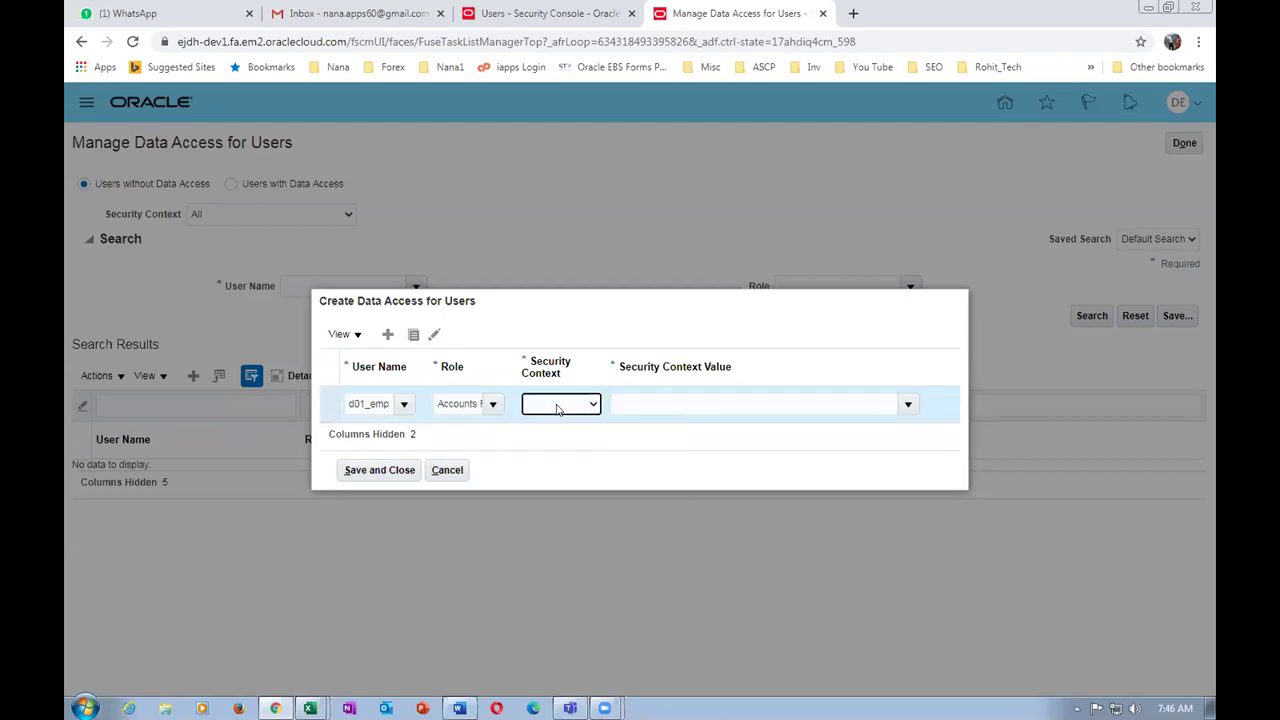
left_click(565, 434)
left_click(663, 407)
type("d01")
left_click(585, 449)
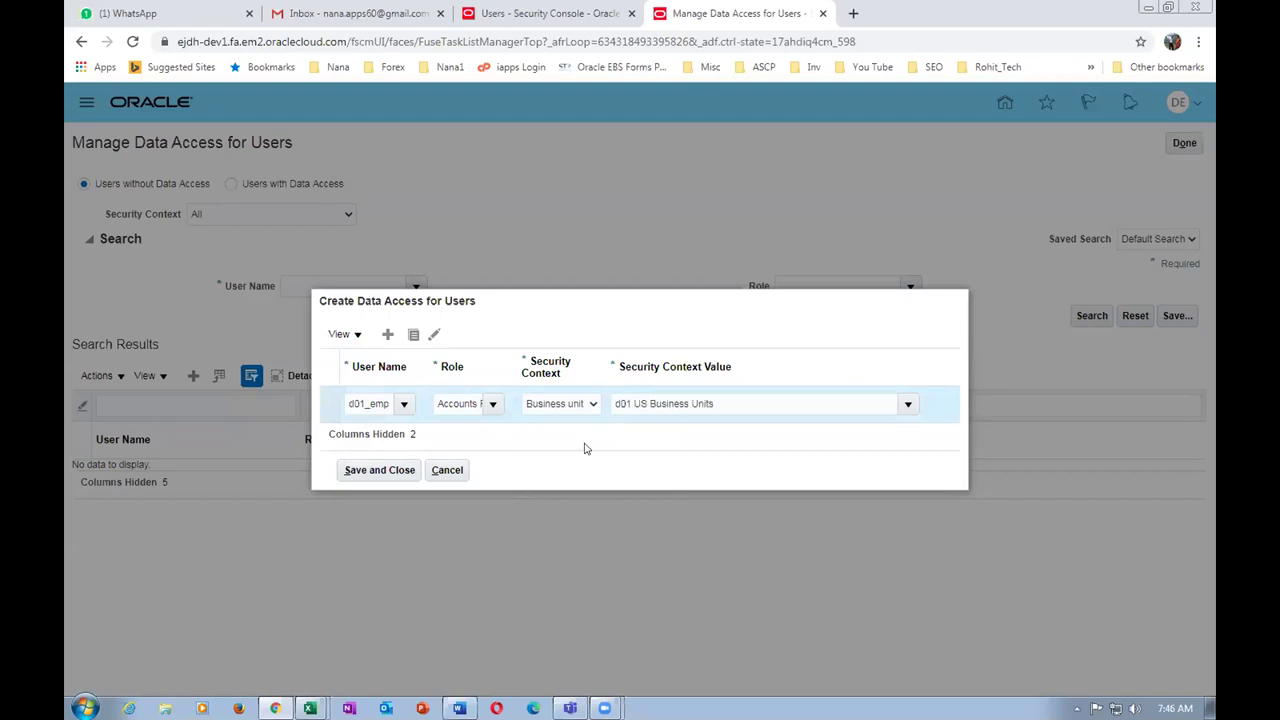
left_click(368, 472)
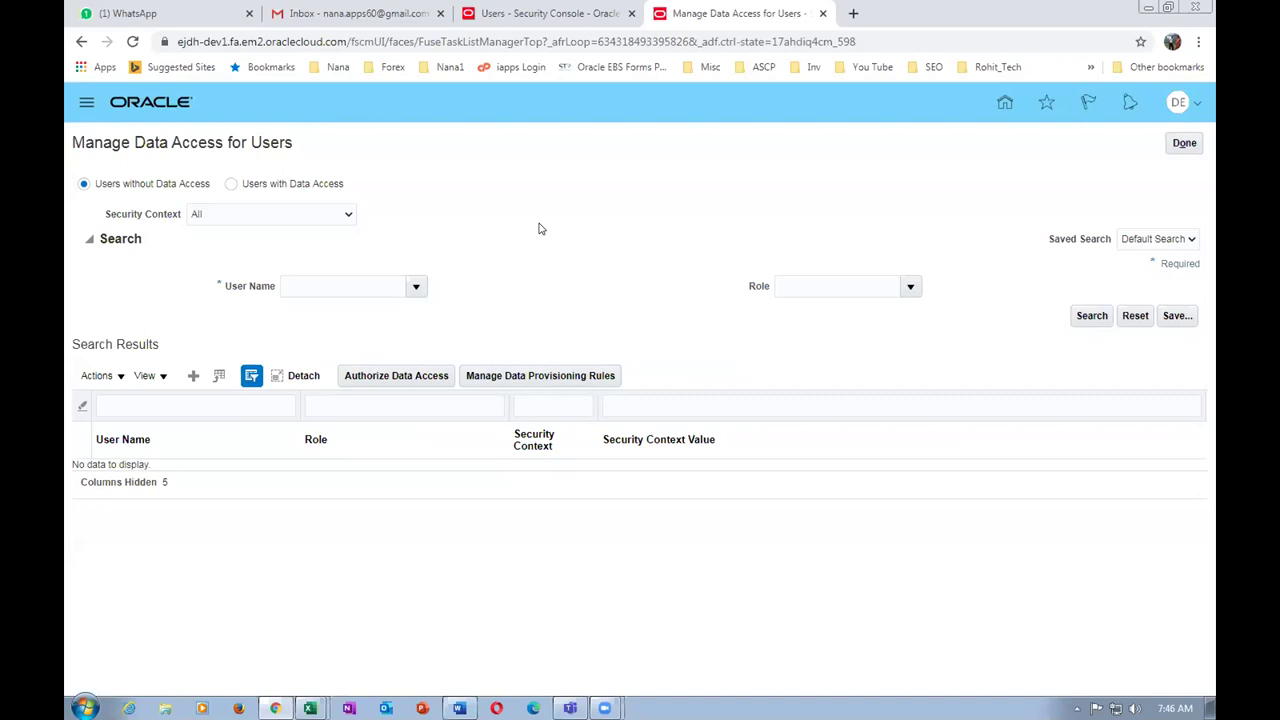
- Close Manage Data Access for Users and the task search, and switch to the Fusion OM Worksheet in Excel
left_click(1184, 143)
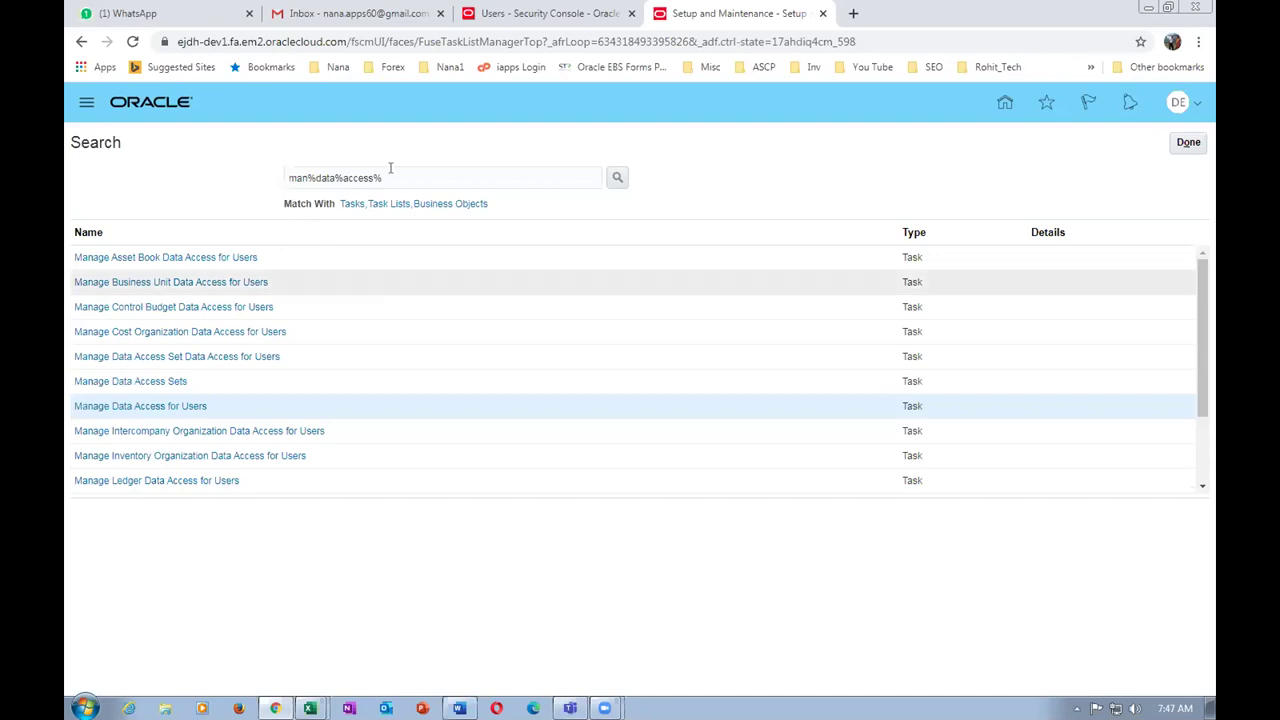
left_click(1186, 142)
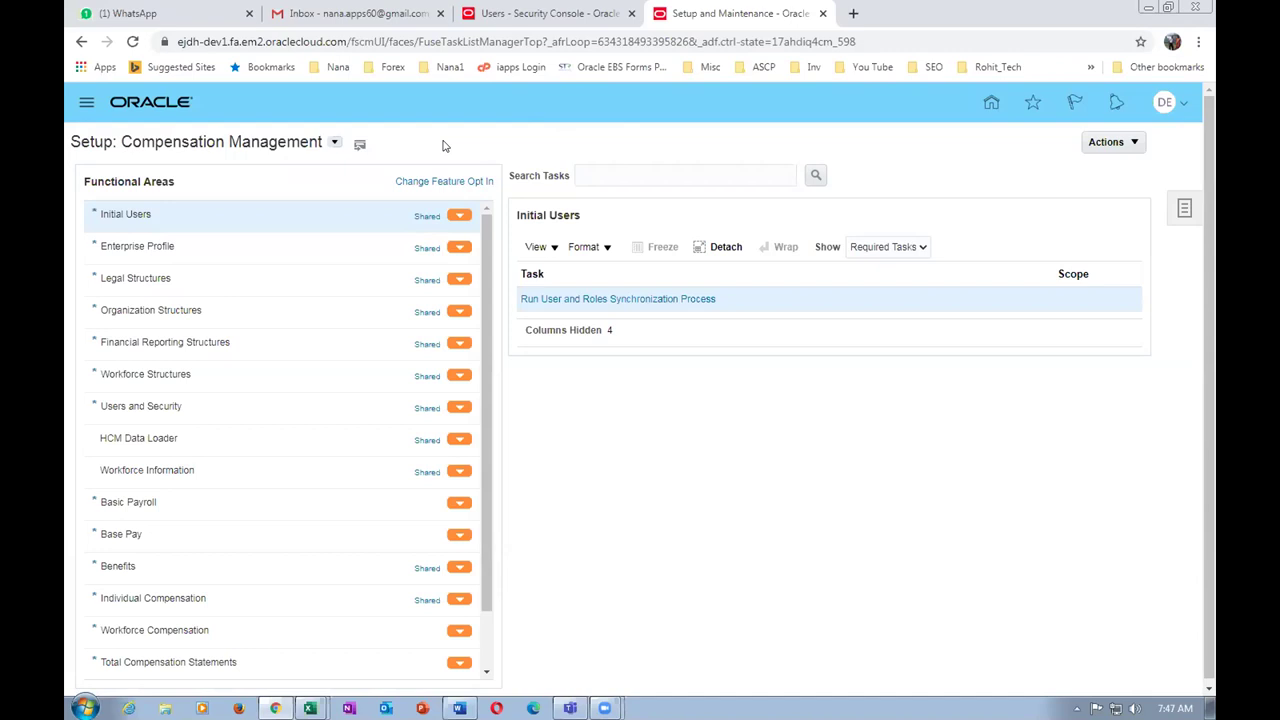
key("alt+Tab")
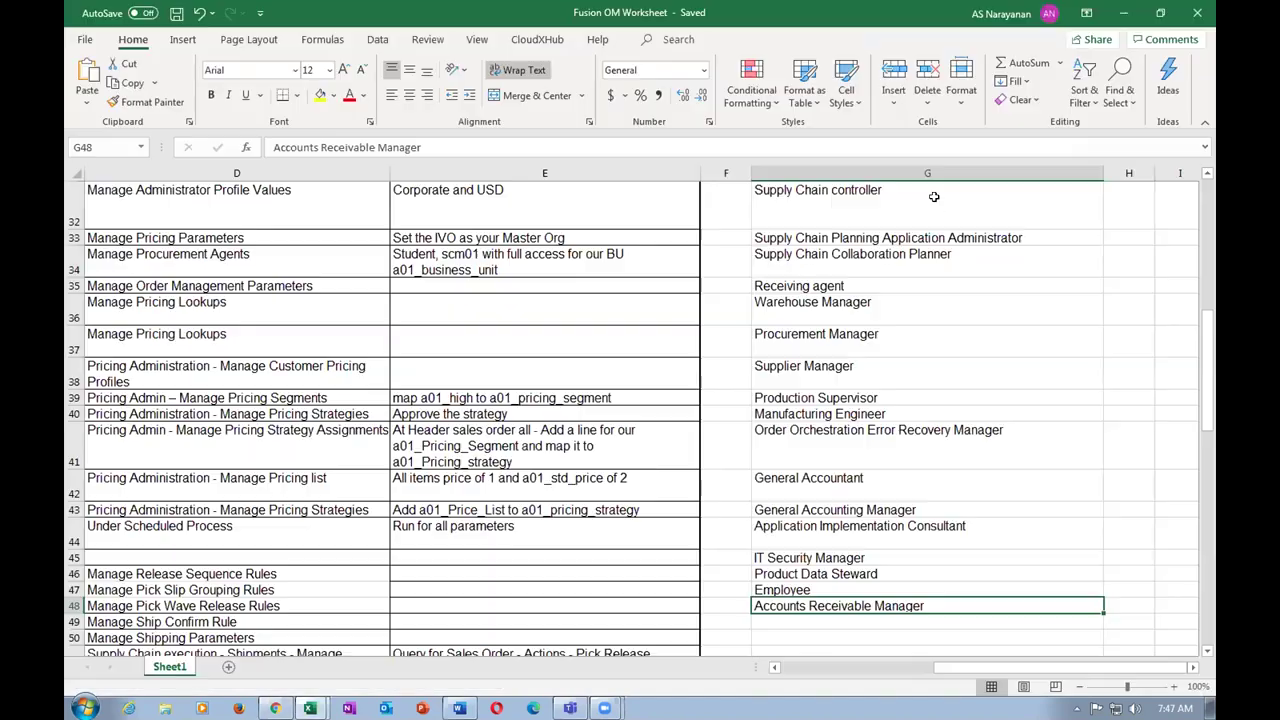
- Examine the last user roles listed in column G, from Product Data Steward to Accounts Receivable Manager
left_click(287, 399)
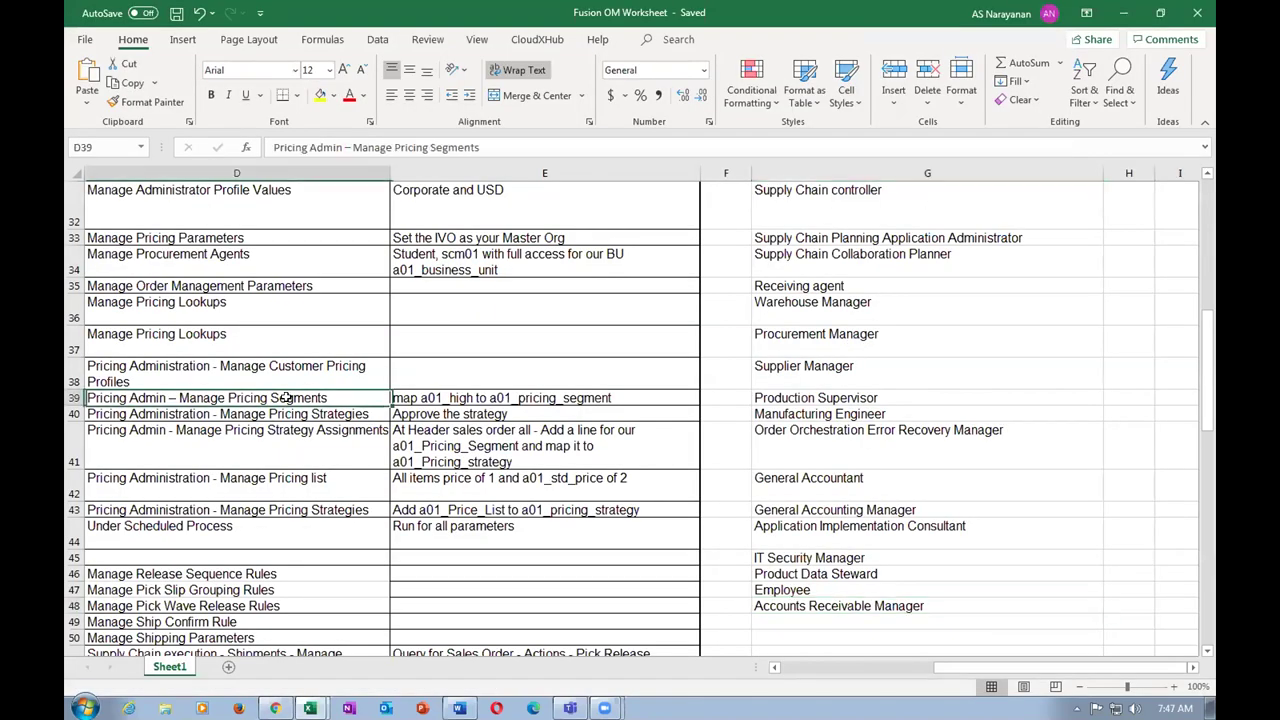
key("alt+Tab")
key("alt+Tab")
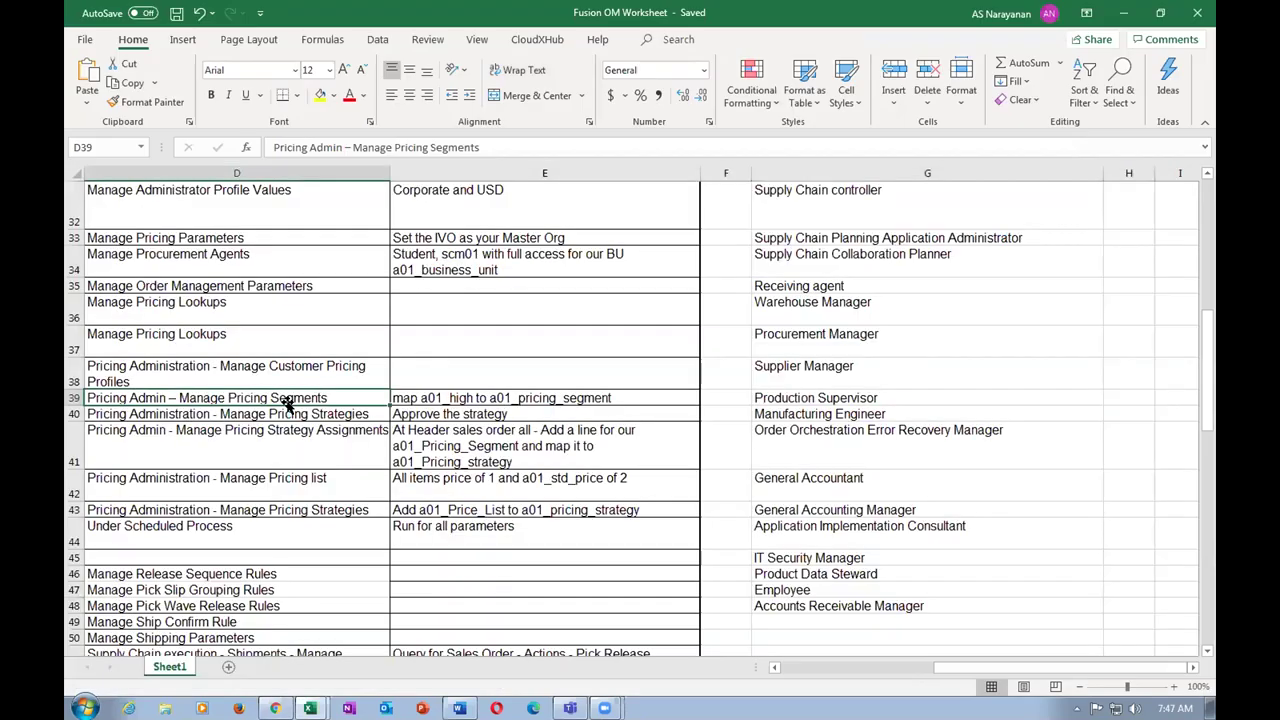
left_click(863, 609)
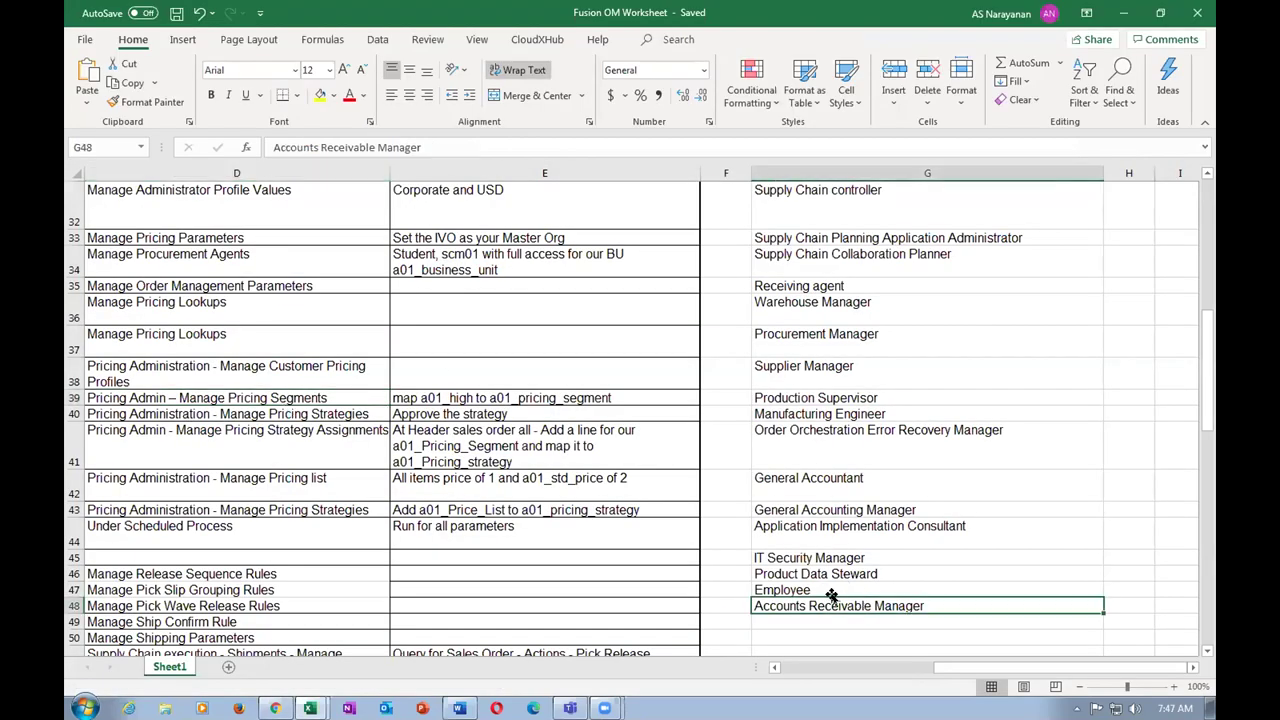
left_click(832, 573)
left_click(845, 590)
left_click(849, 609)
left_click(851, 578)
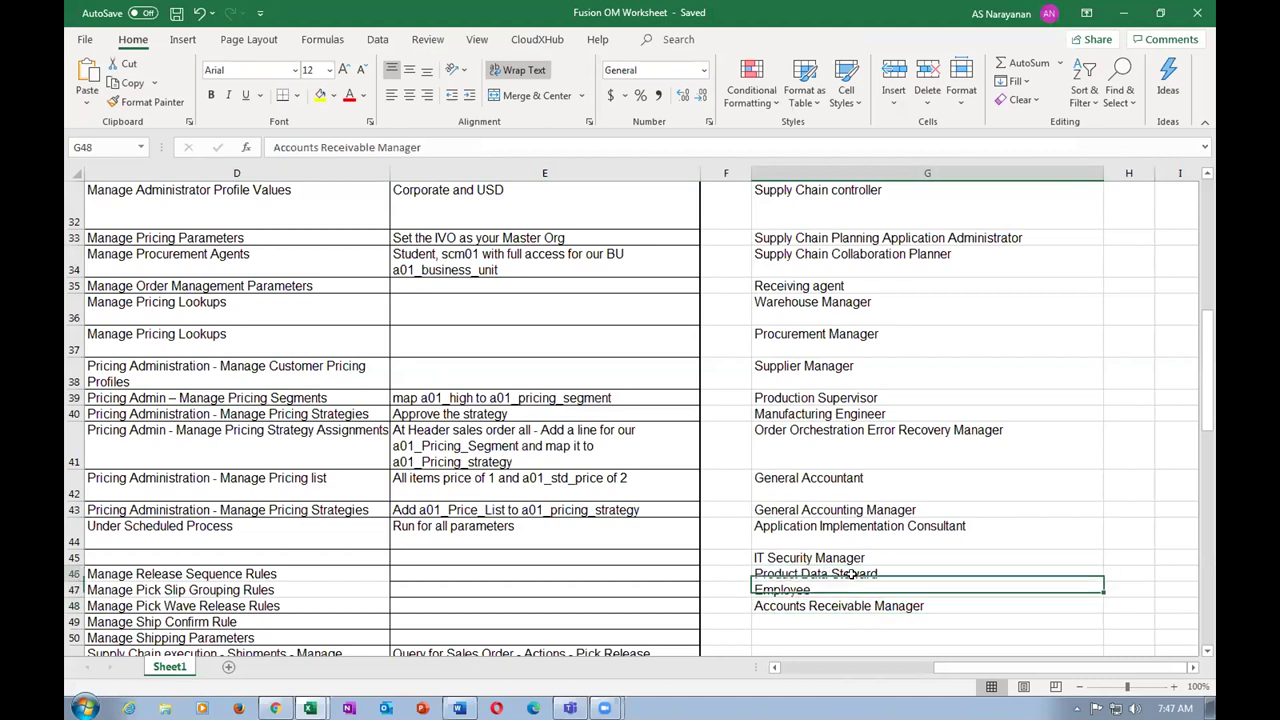
left_click(862, 595, "shift")
left_click(866, 607)
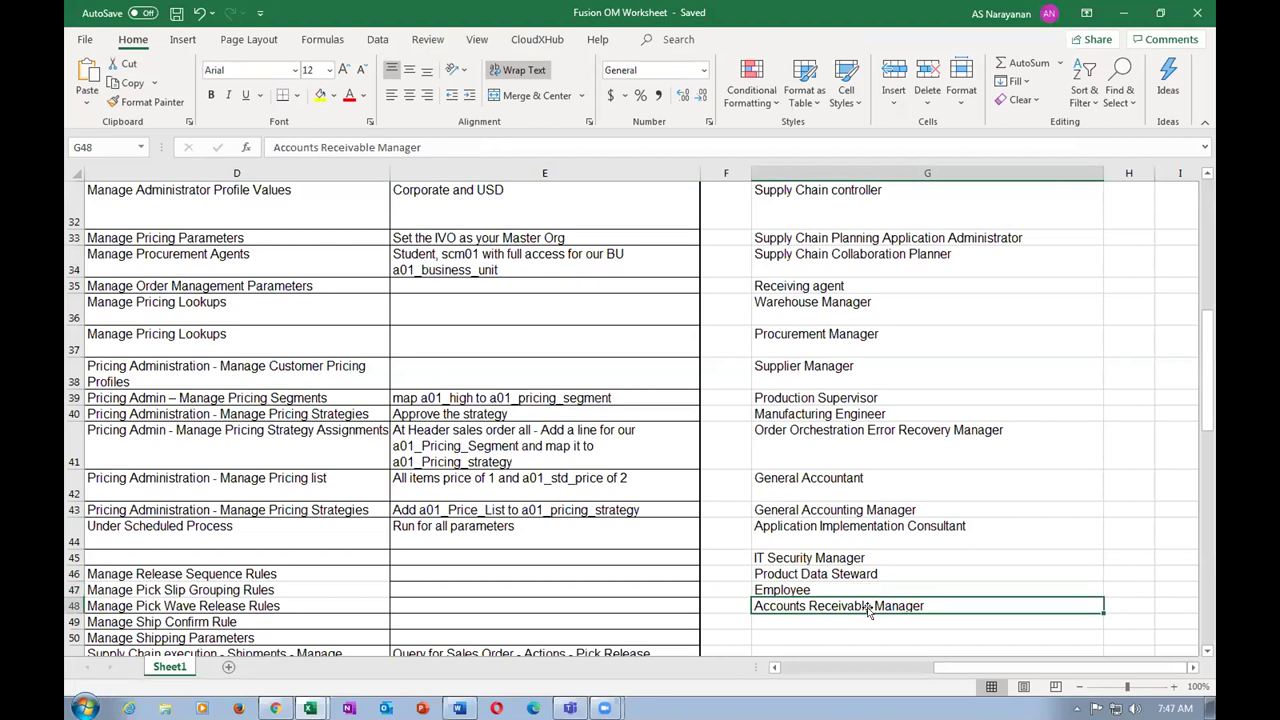
- Copy the task name Manage Order Management Parameters from the worksheet row for setting OM parameter values
left_click(486, 449)
key("Left")
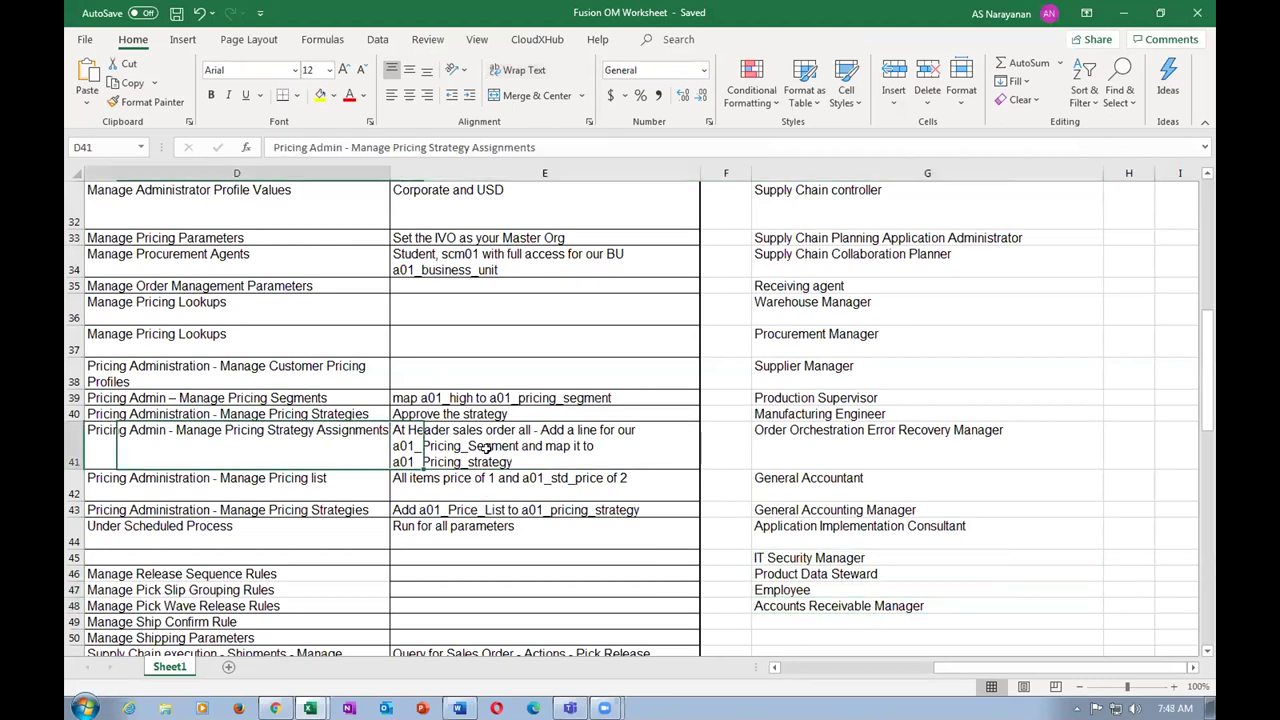
key("Left")
key("Left")
key("Left")
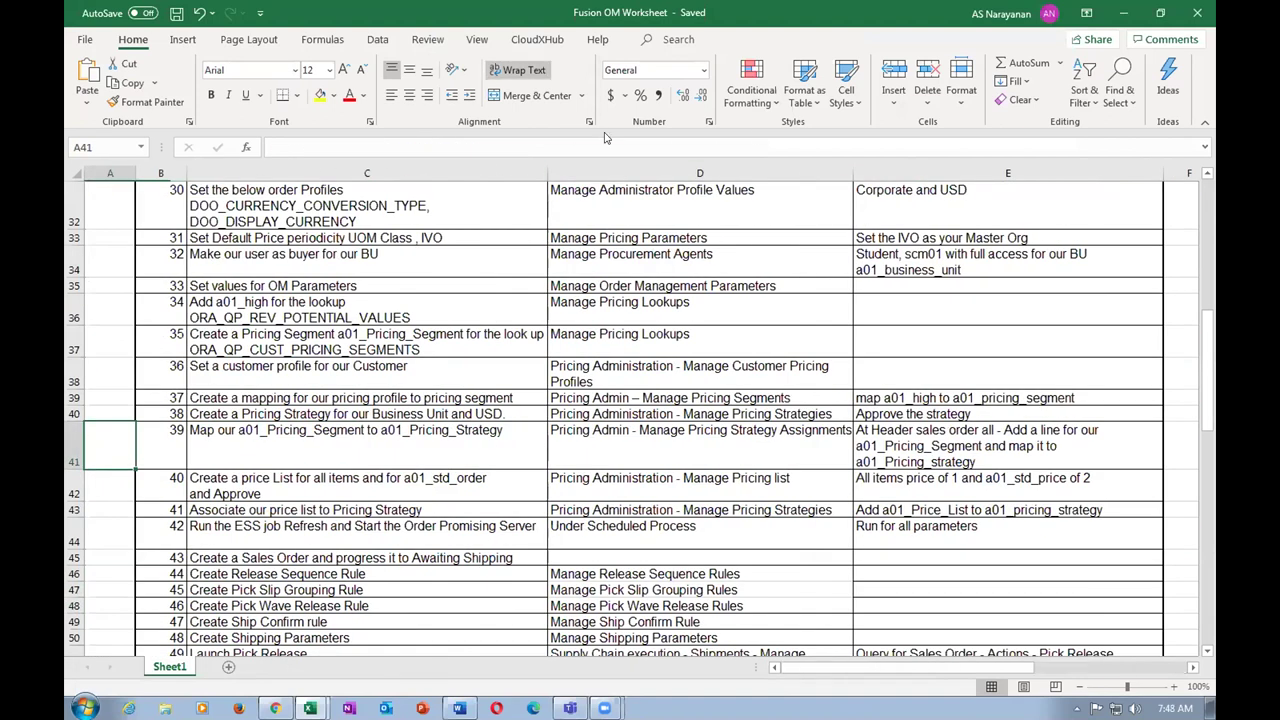
left_click(291, 261)
left_click(642, 267)
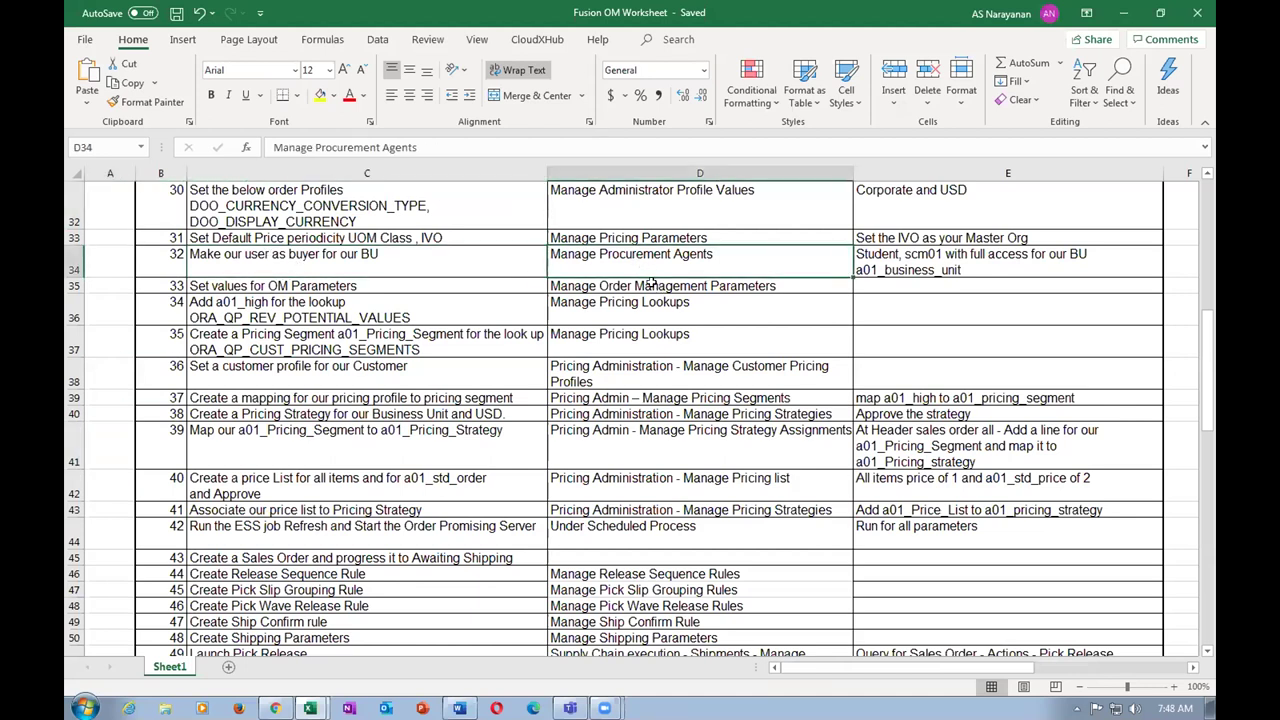
left_click(645, 284)
key("ctrl+c")
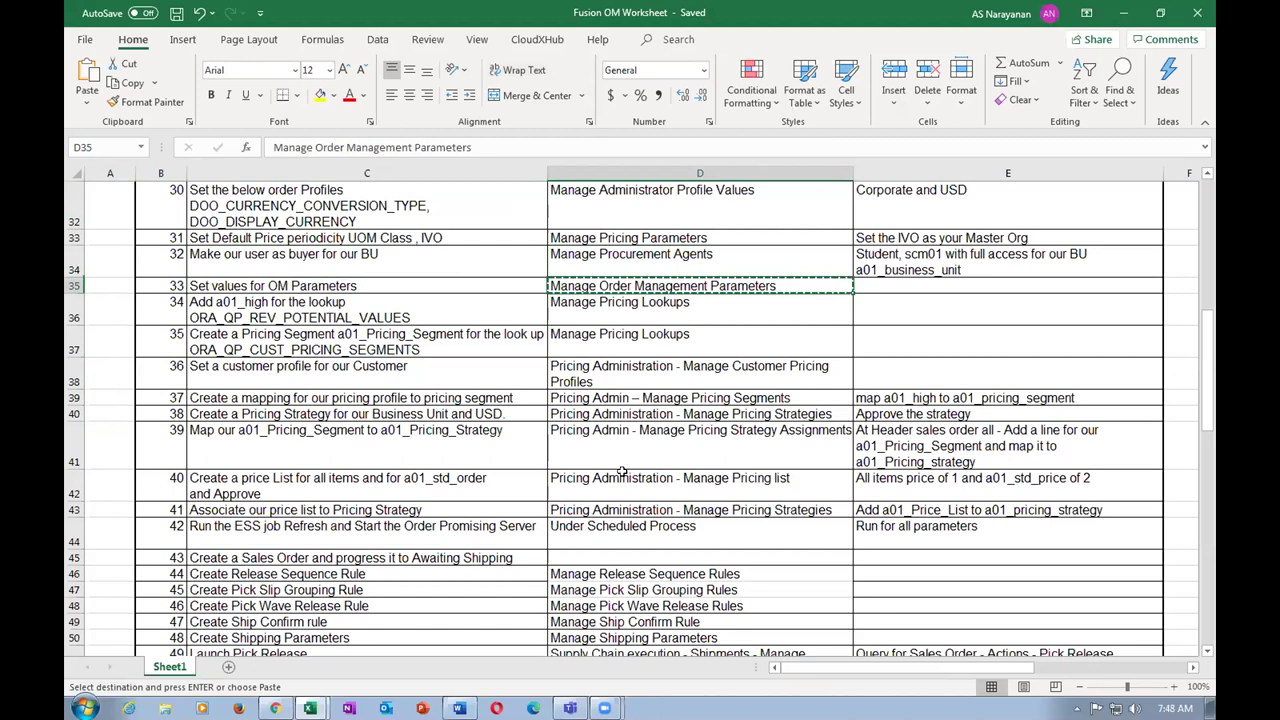
- Switch to Oracle Fusion in Chrome, reopen Setup and Maintenance, and open its task search page
key("alt+Tab")
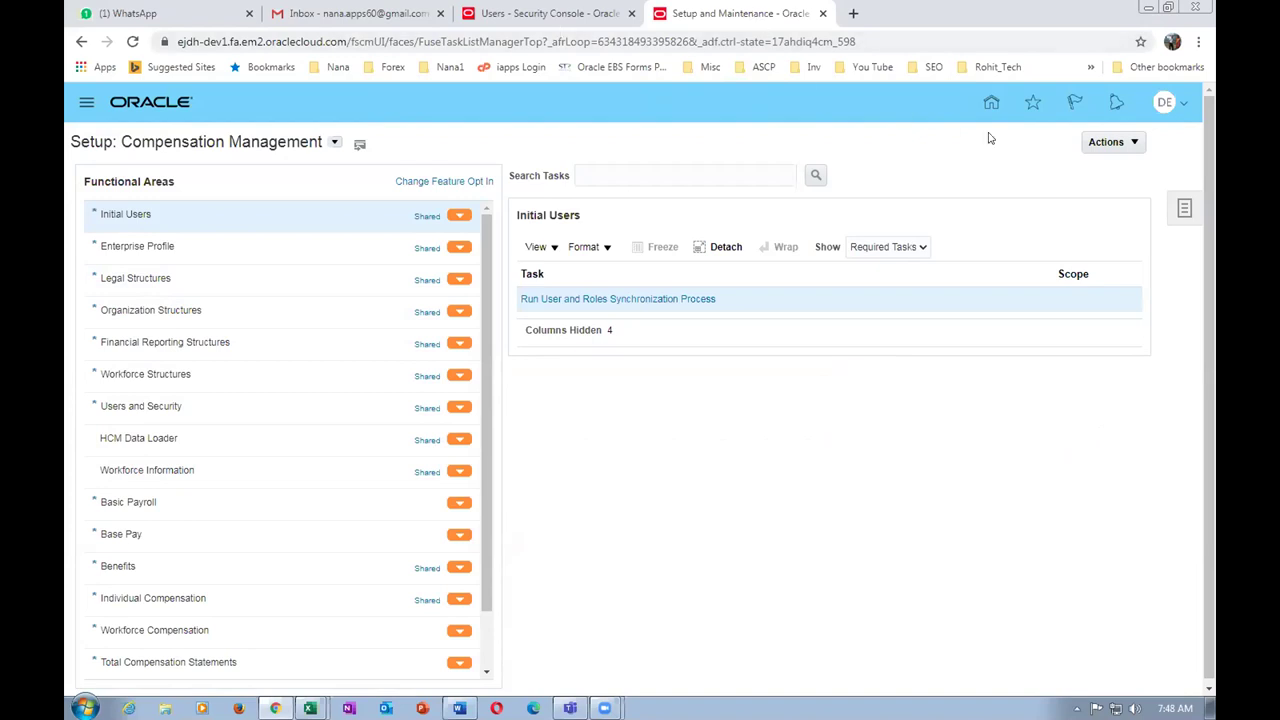
left_click(1164, 102)
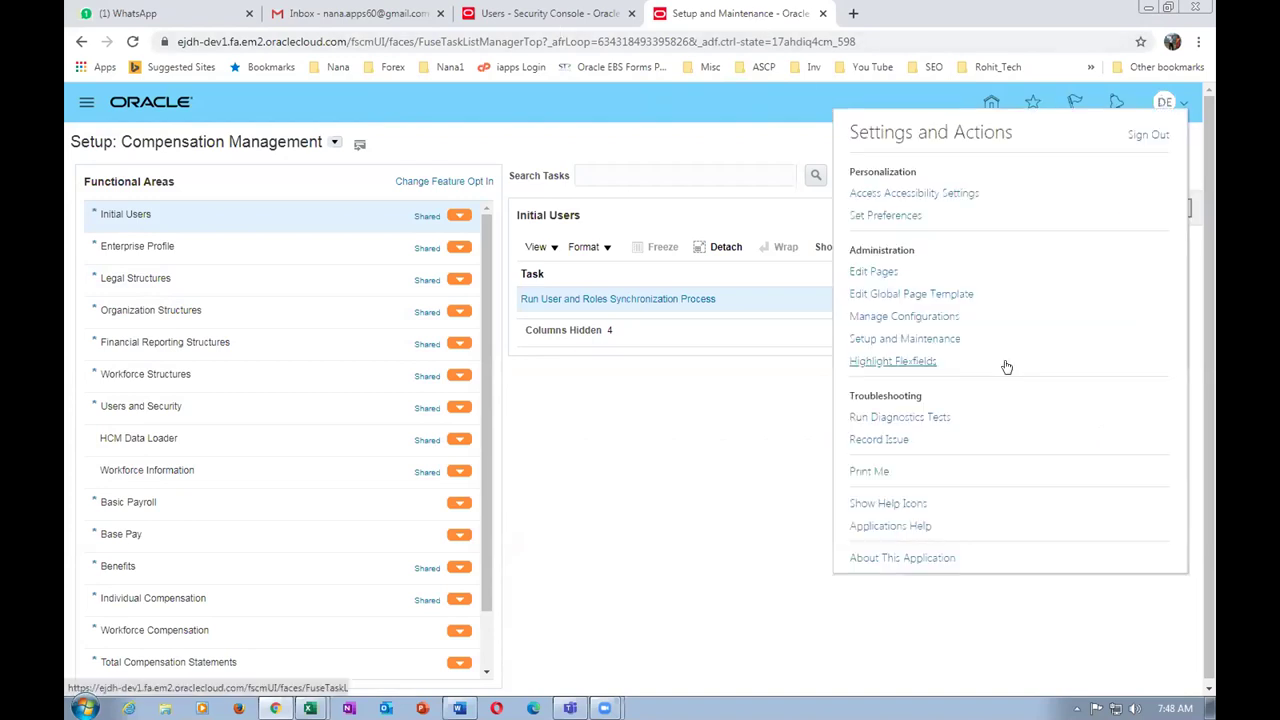
left_click(913, 342)
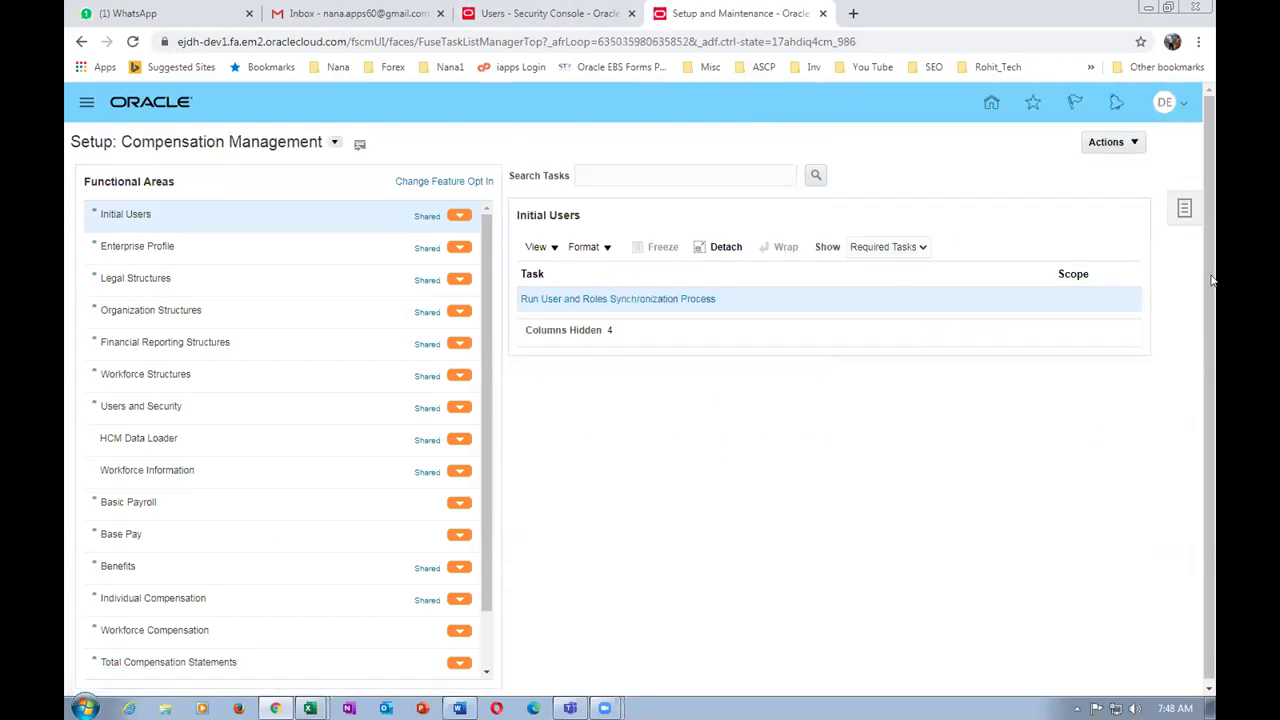
left_click(1181, 210)
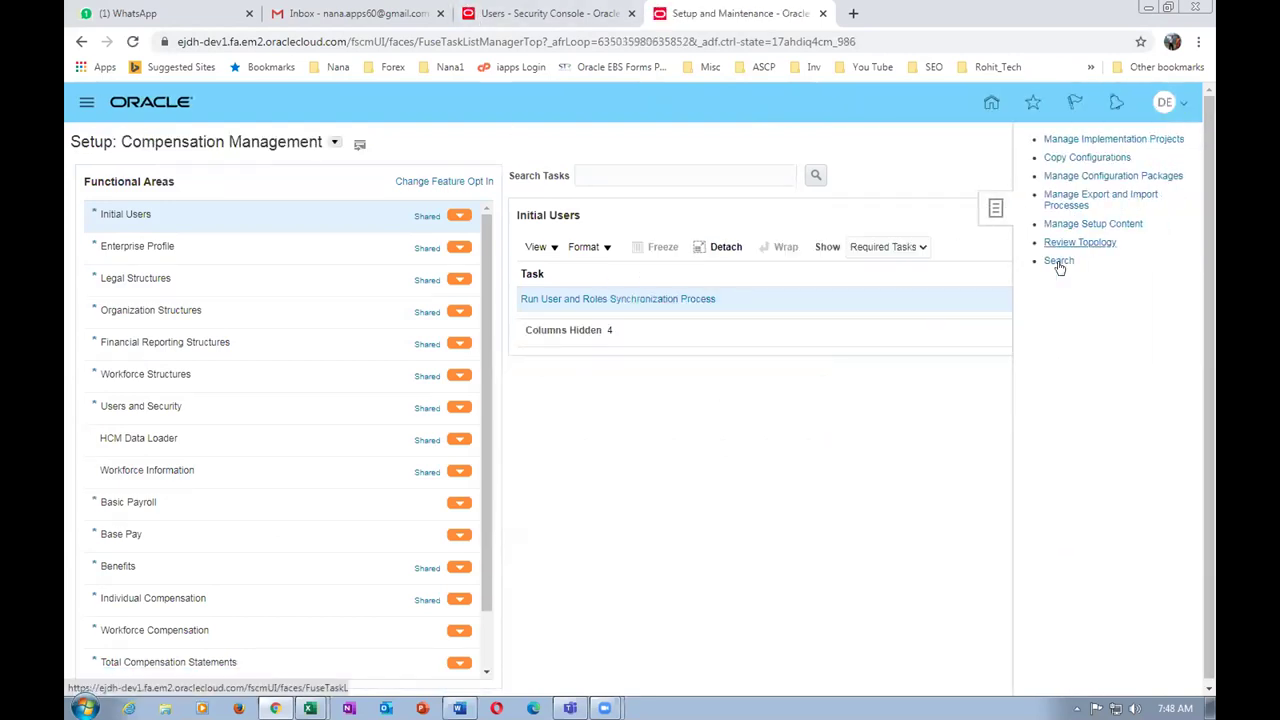
left_click(1056, 260)
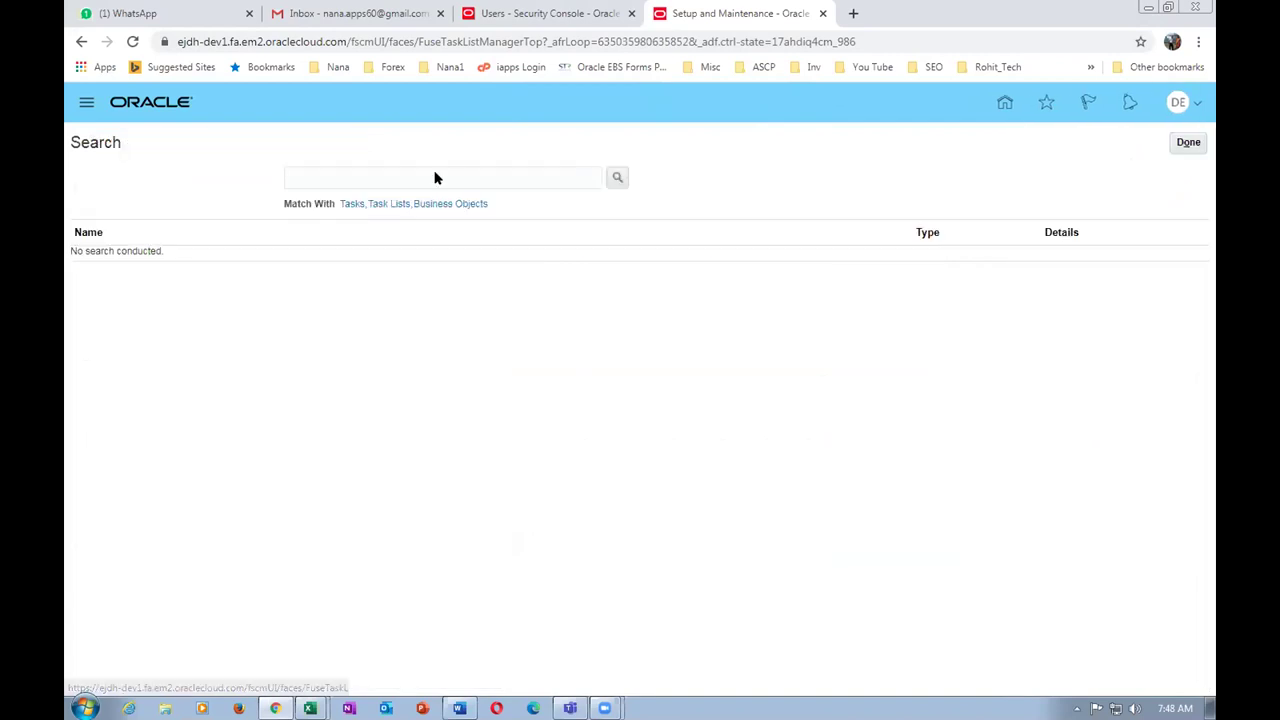
- Search the setup tasks for the copied name Manage Order Management Parameters and open that task
left_click(434, 184)
key("ctrl+v")
key("Return")
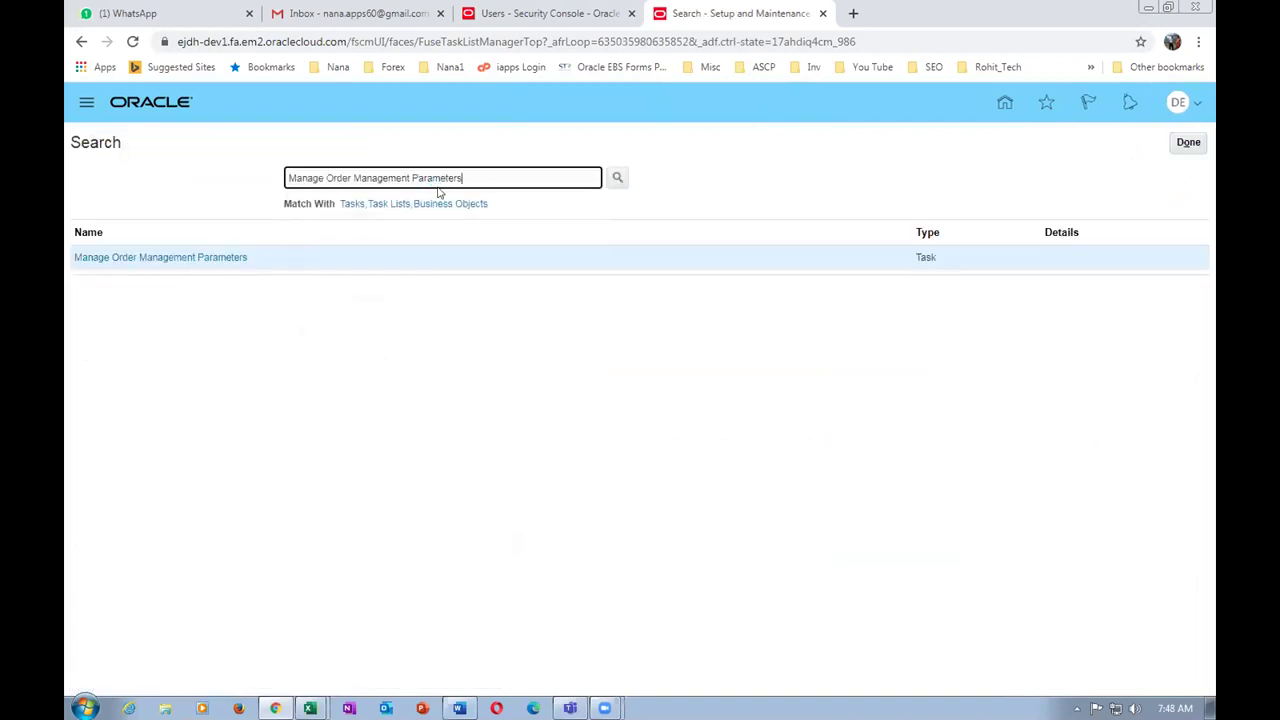
left_click(162, 257)
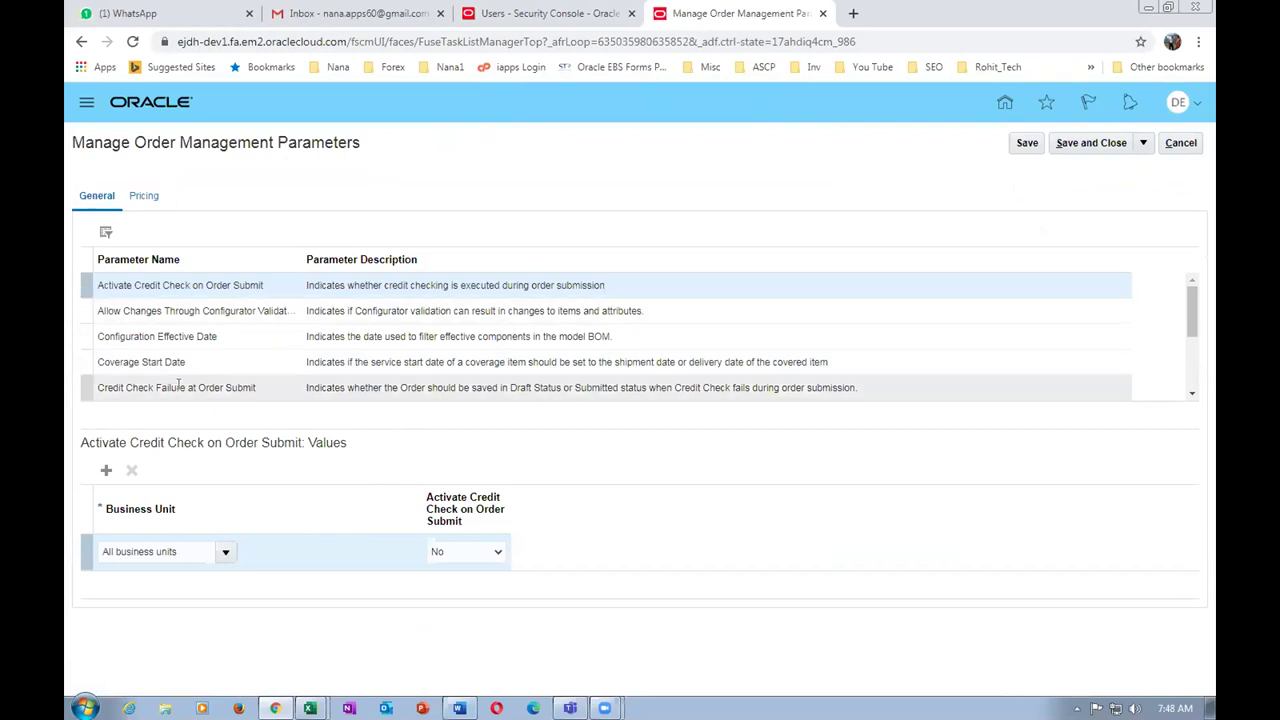
- Examine the General parameter values from Activate Credit Check on Order Submit through Verify Orders against Trade Compliance Policies
left_click(167, 283)
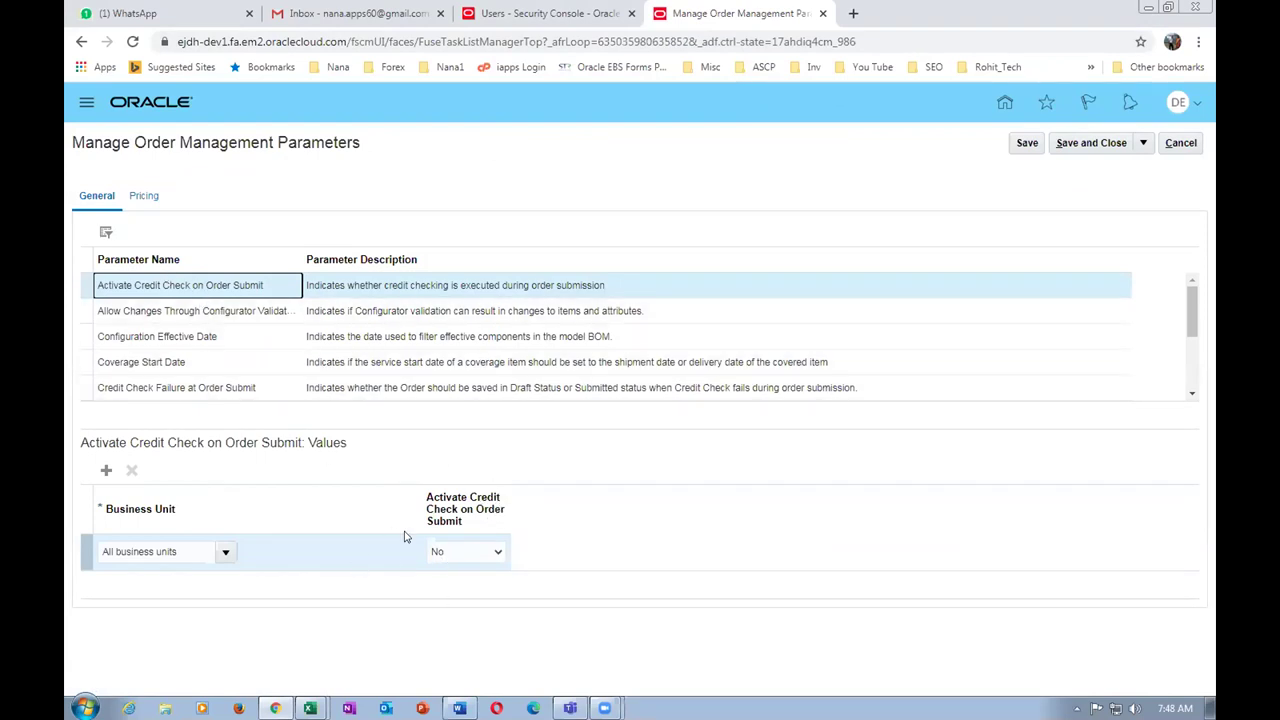
left_click(182, 309)
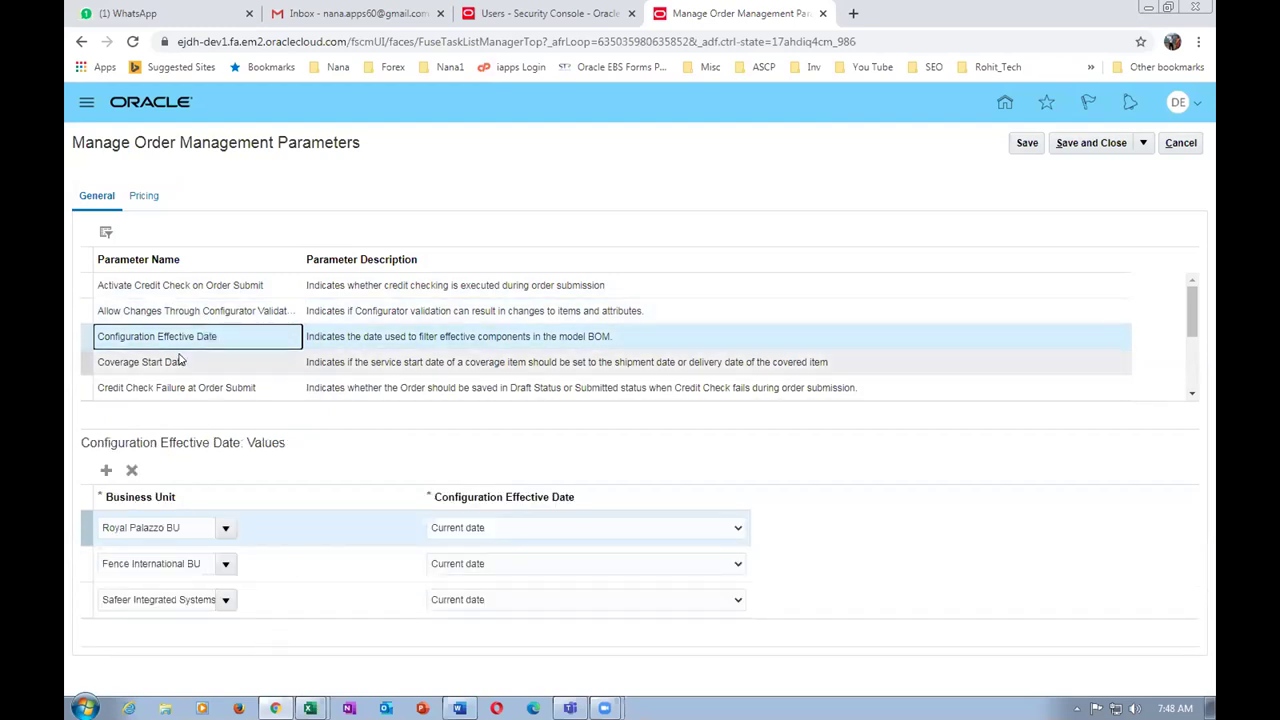
left_click(172, 360)
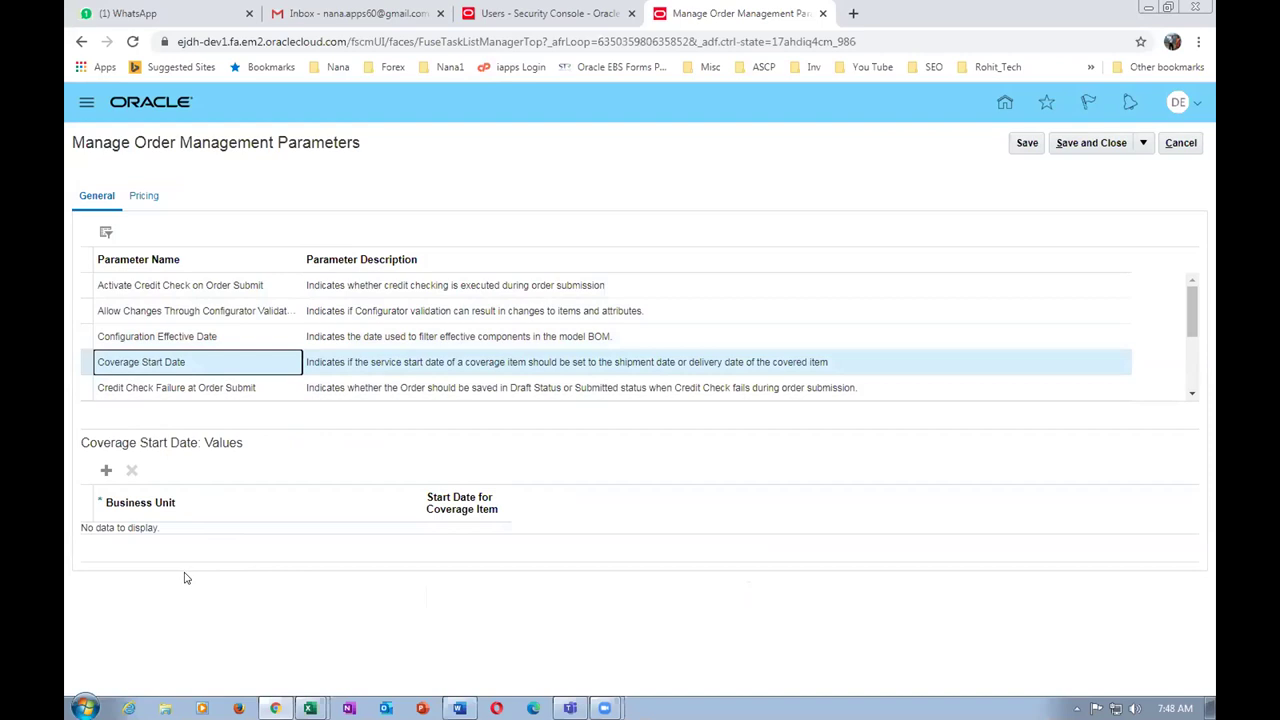
left_click(158, 387)
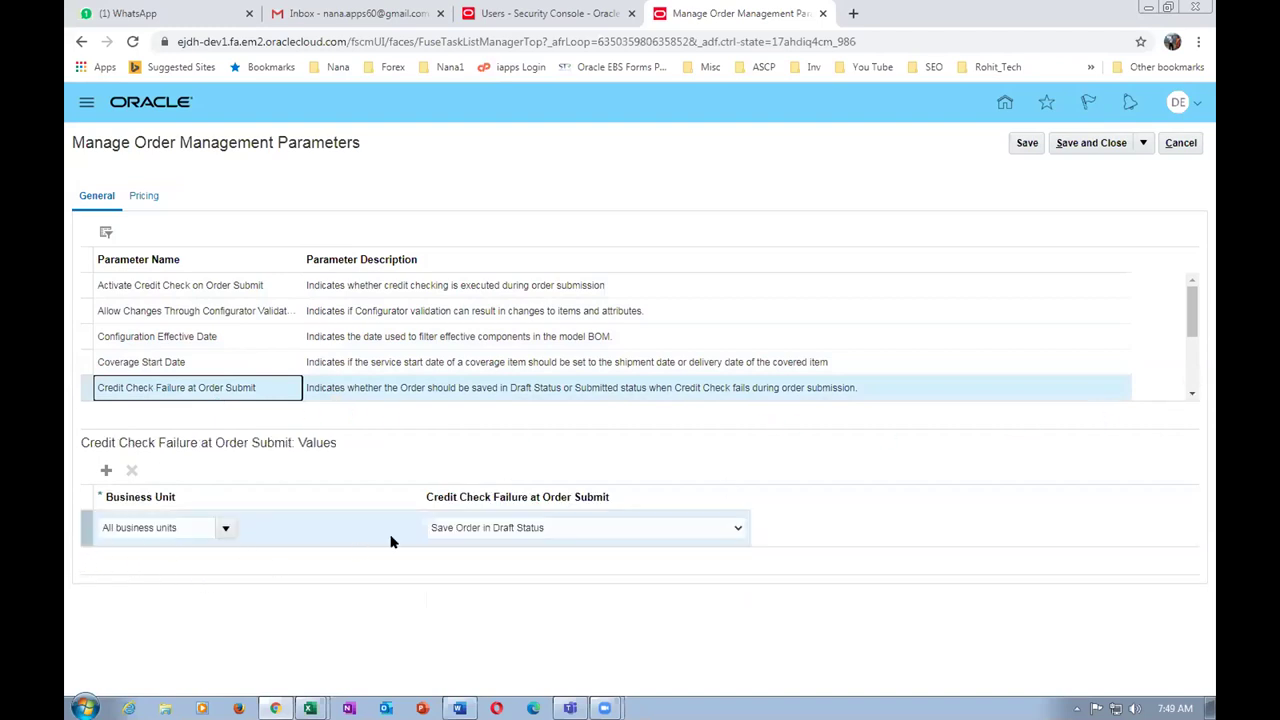
left_click(1192, 394)
left_click(1192, 394)
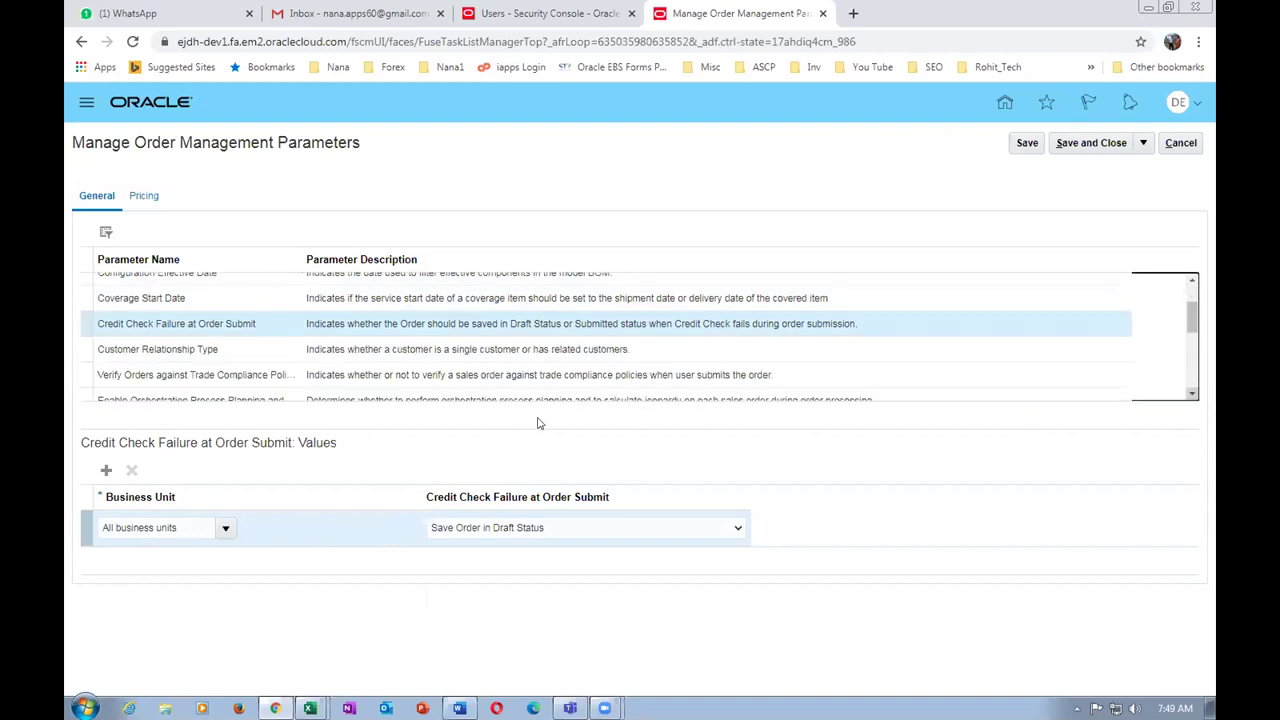
left_click(199, 350)
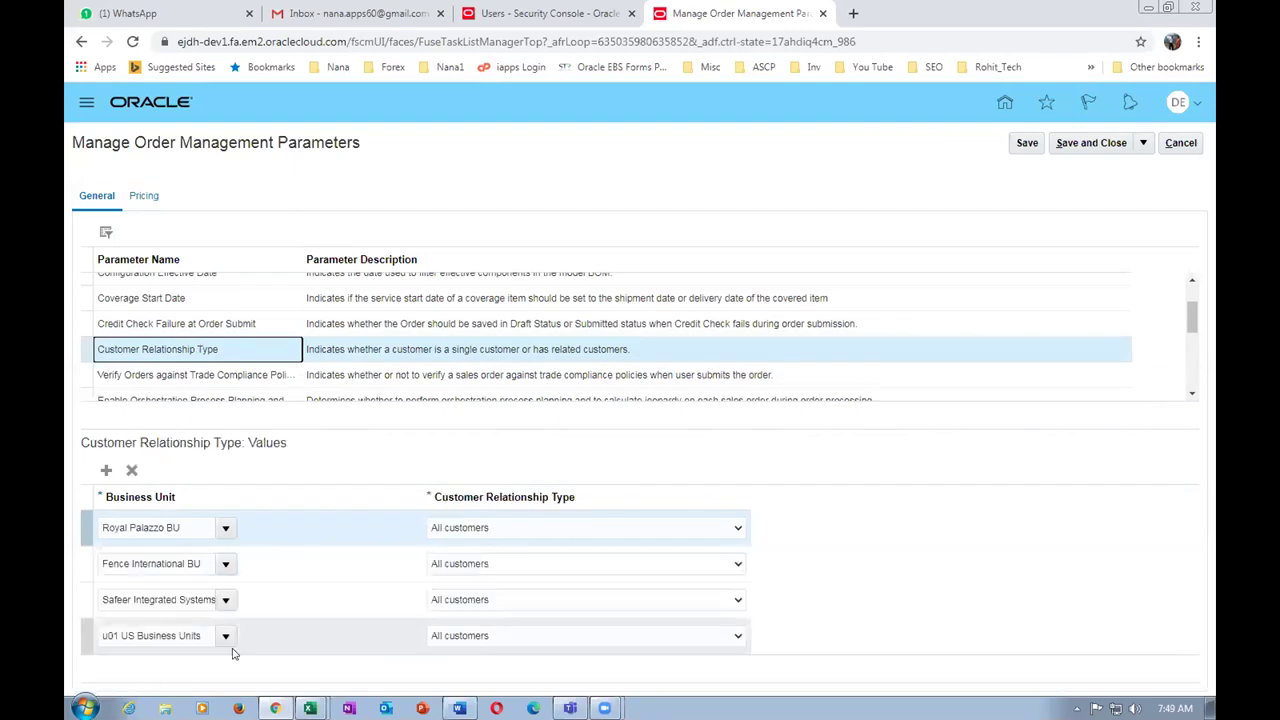
left_click(143, 374)
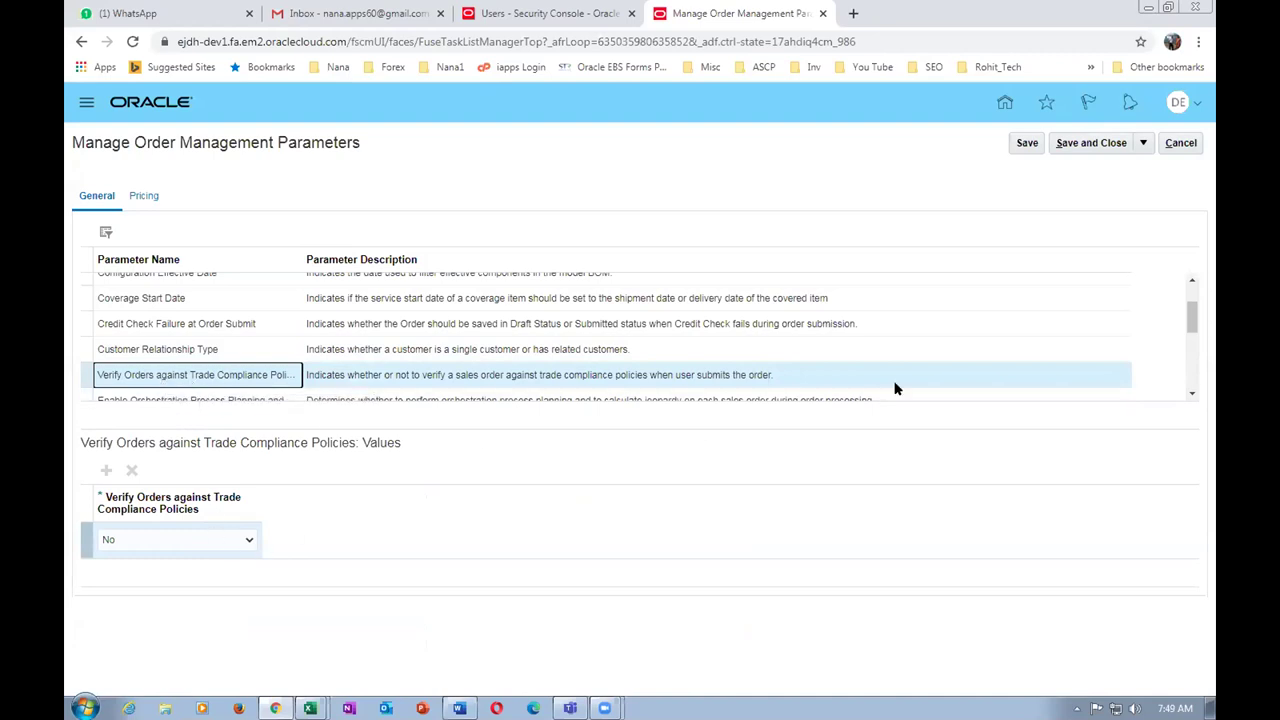
- Examine the values of Enable Orchestration Process Planning and Calculate Jeopardy and of From Address for E-Mail Messages
left_click(1193, 396)
left_click(1193, 396)
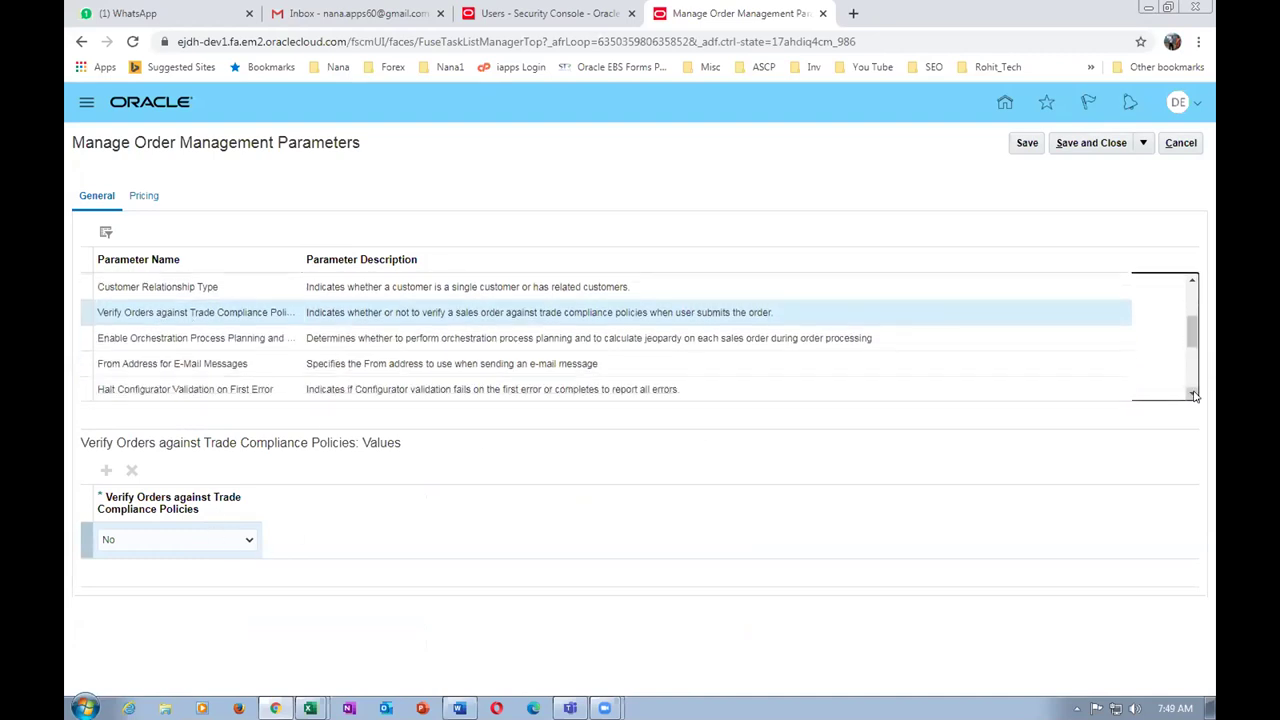
left_click(193, 336)
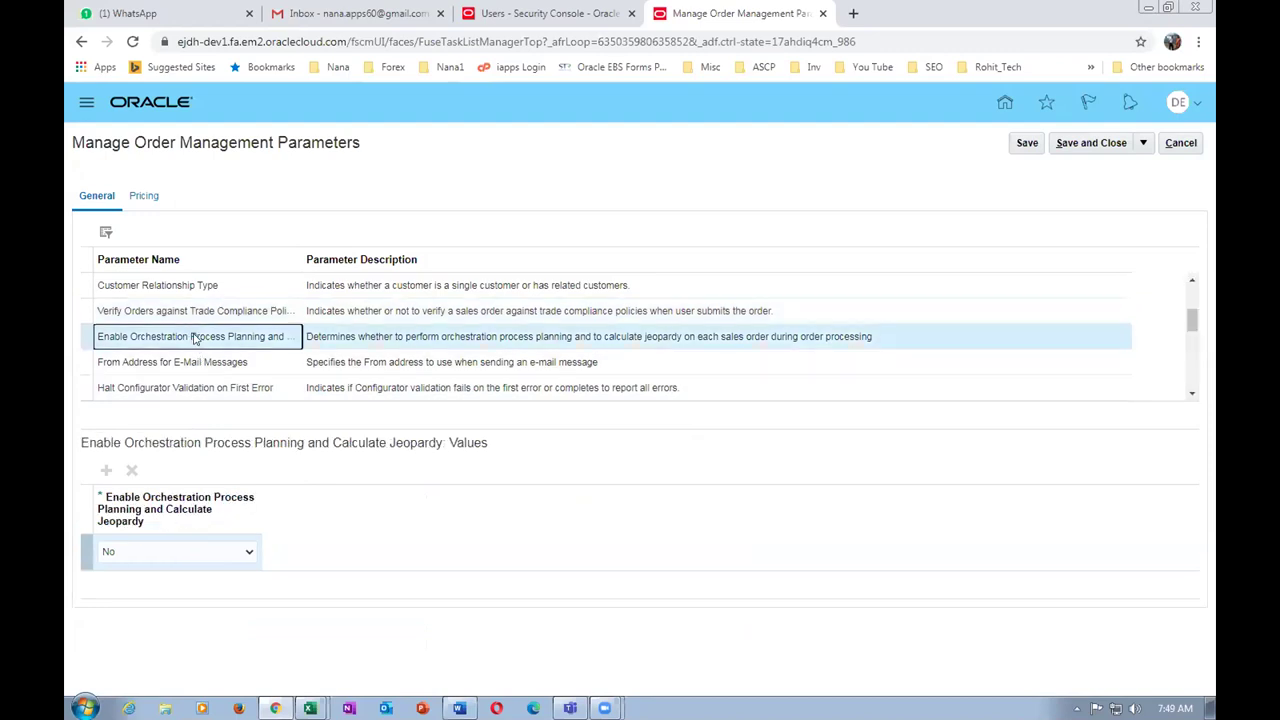
left_click(150, 362)
left_click(163, 336)
left_click(155, 362)
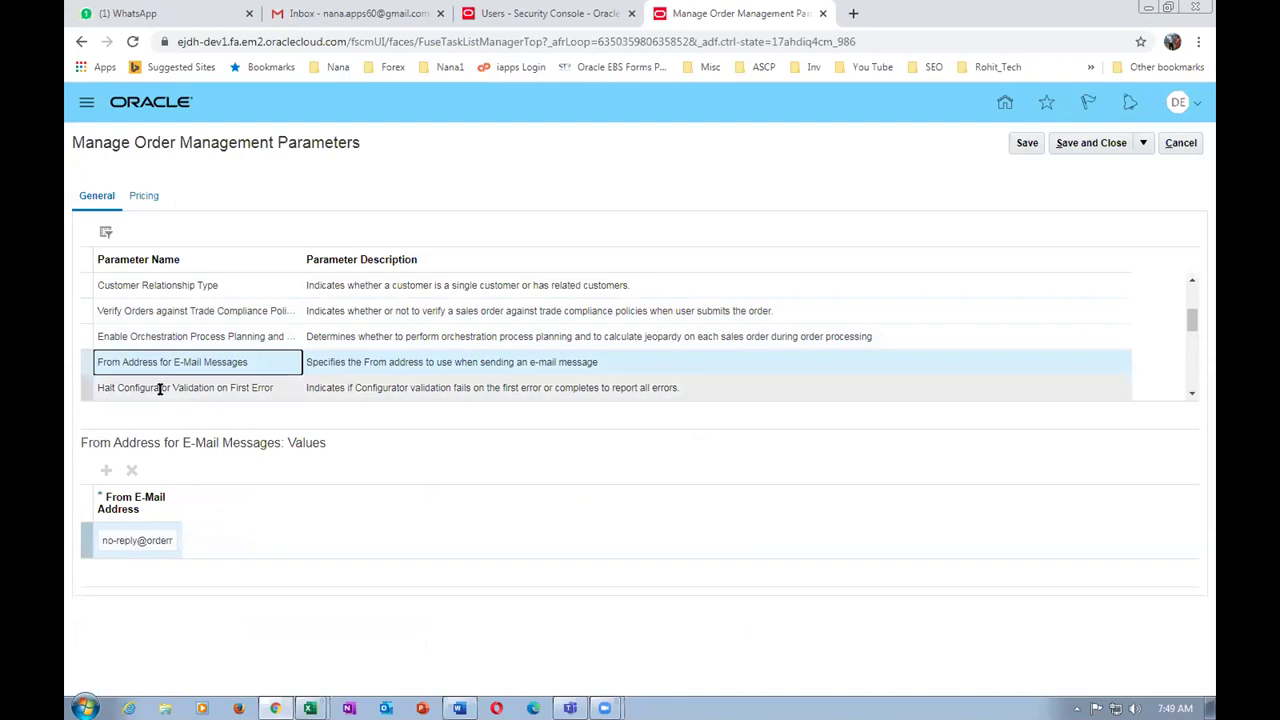
- Set Halt Configurator Validation on First Error to No, accept the implementation change, and save the parameters
left_click(158, 388)
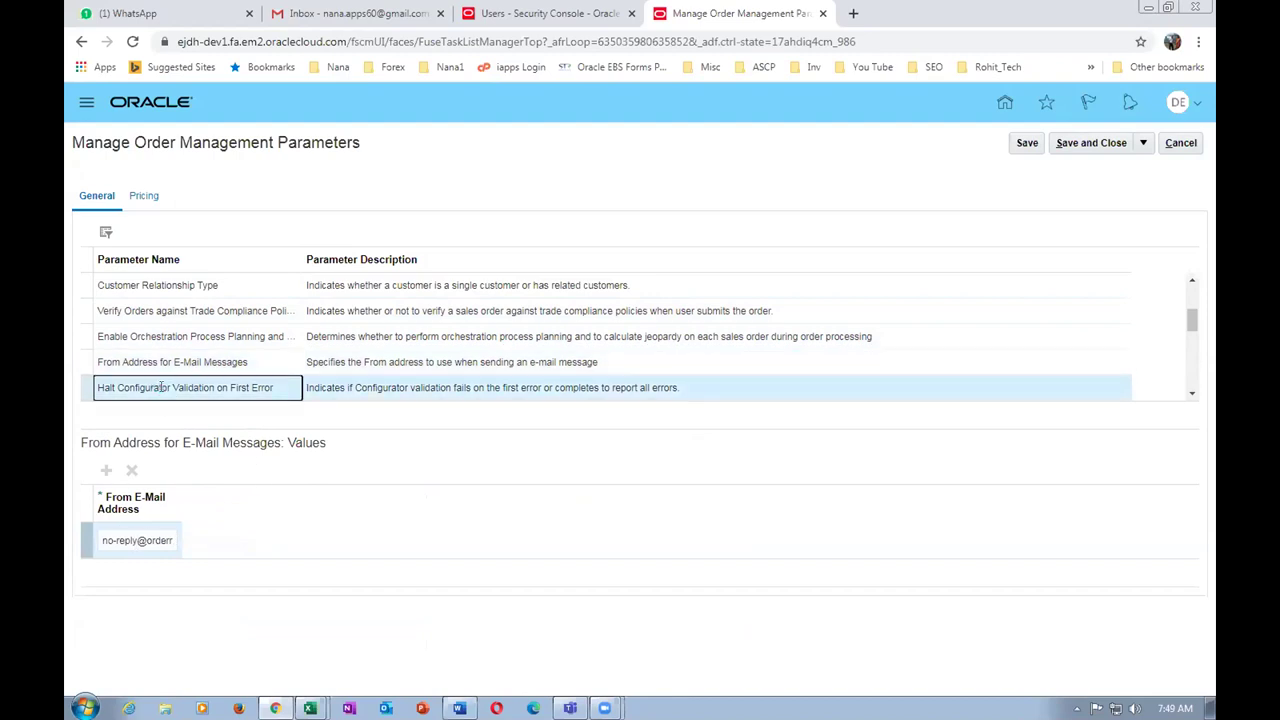
scroll(1194, 396, "down", 2)
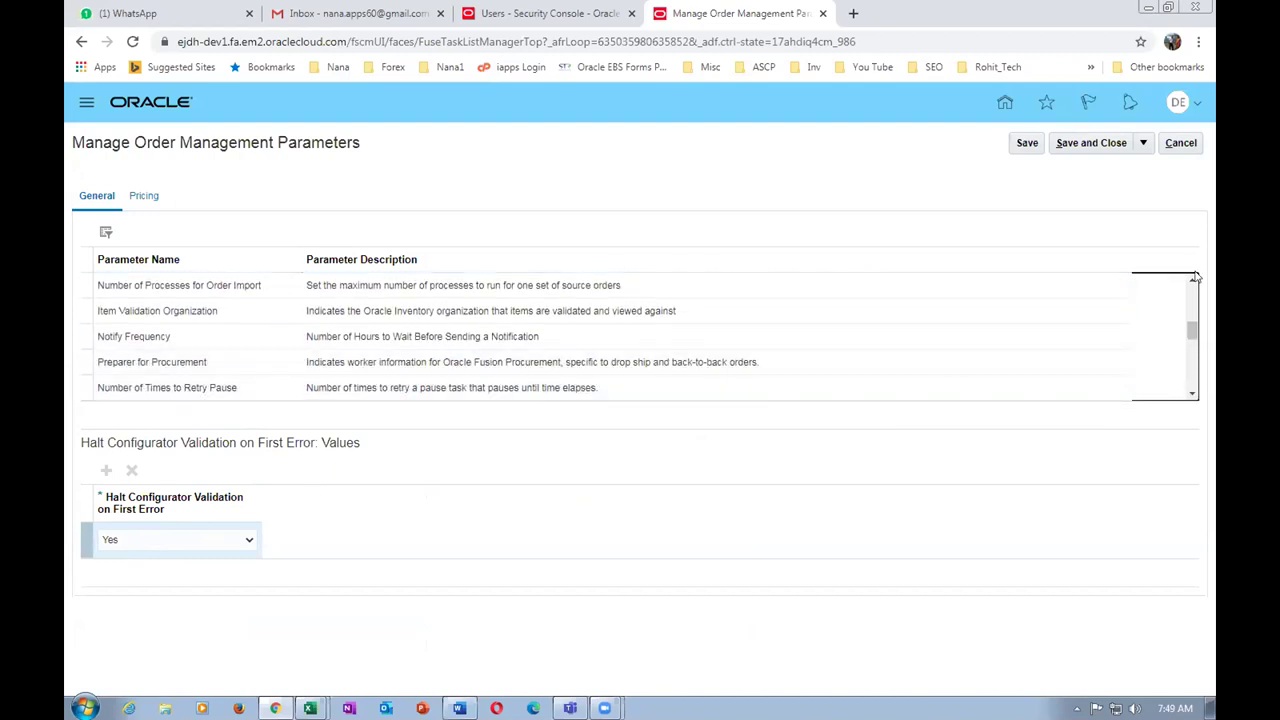
scroll(1193, 280, "up", 1)
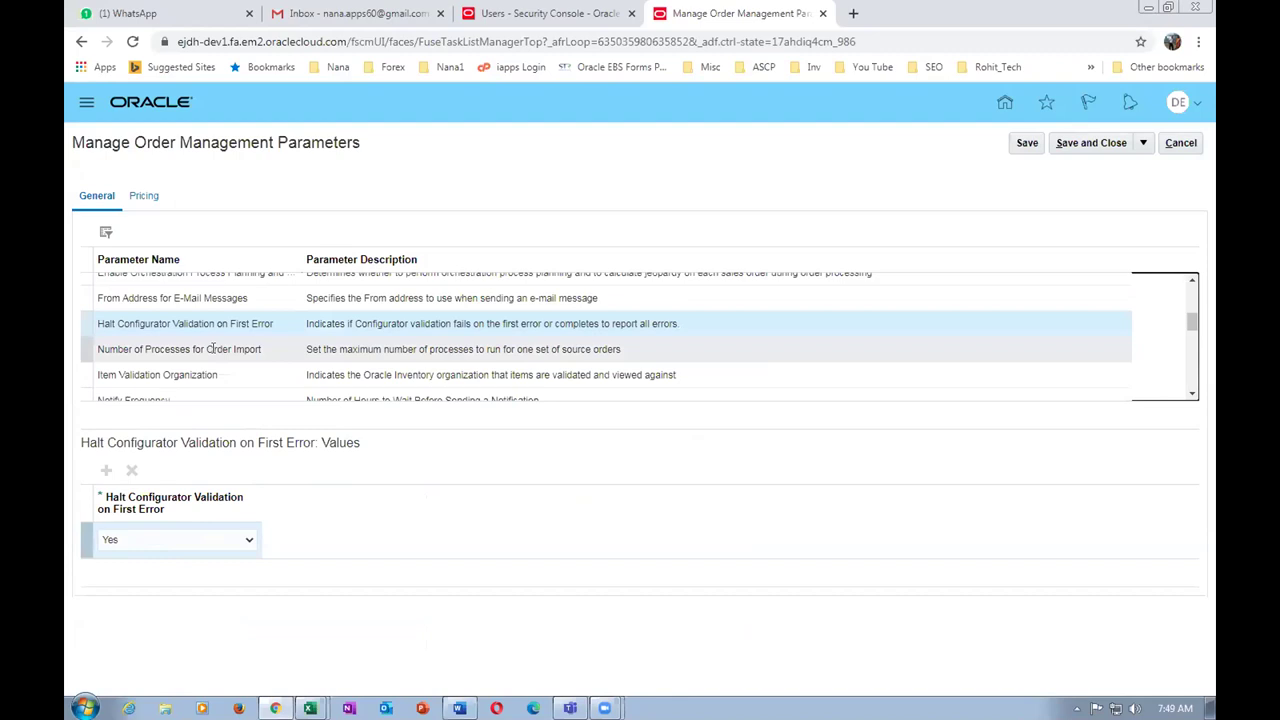
left_click(171, 540)
left_click(163, 558)
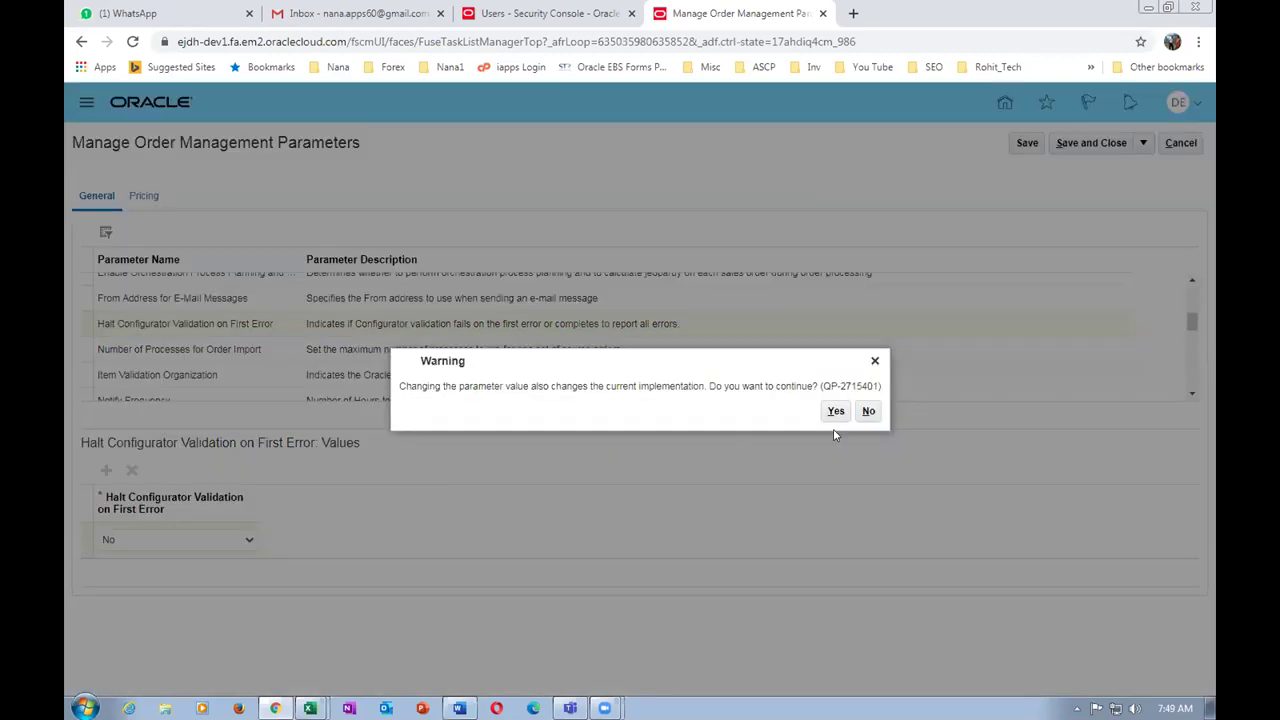
left_click(836, 411)
left_click(1027, 143)
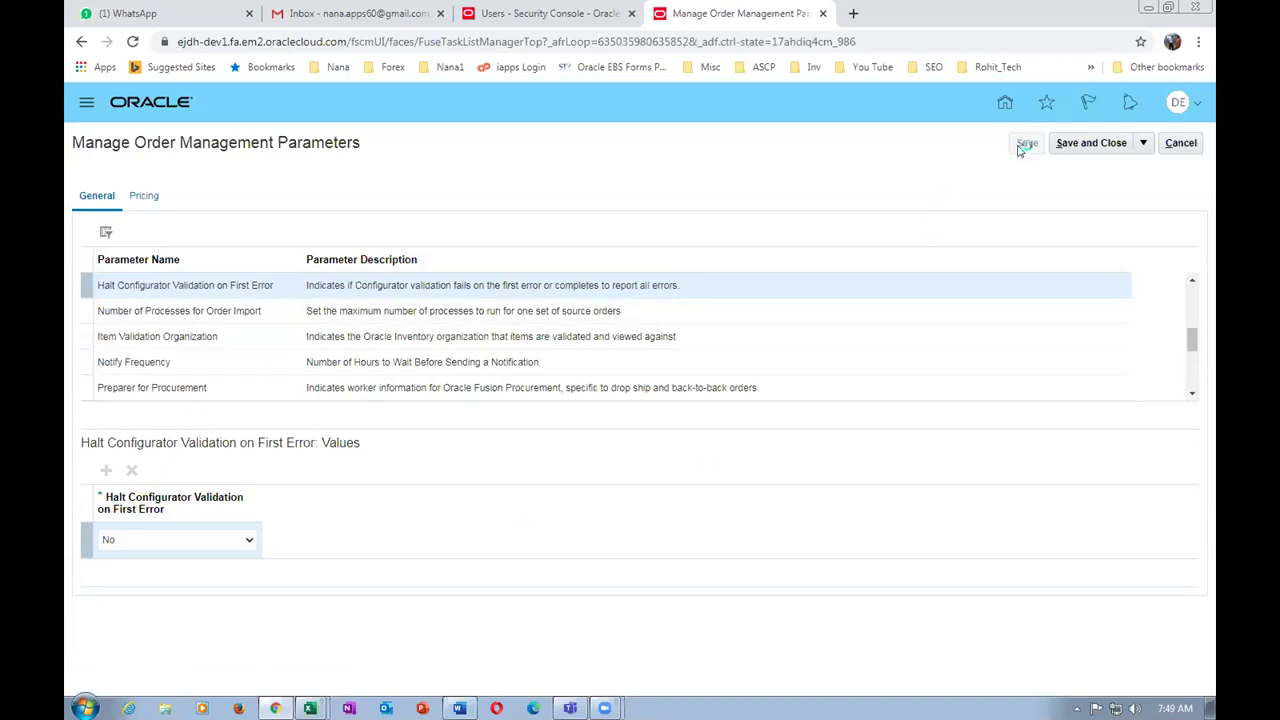
- Examine the values of Number of Processes for Order Import, Item Validation Organization and Notify Frequency
left_click(186, 311)
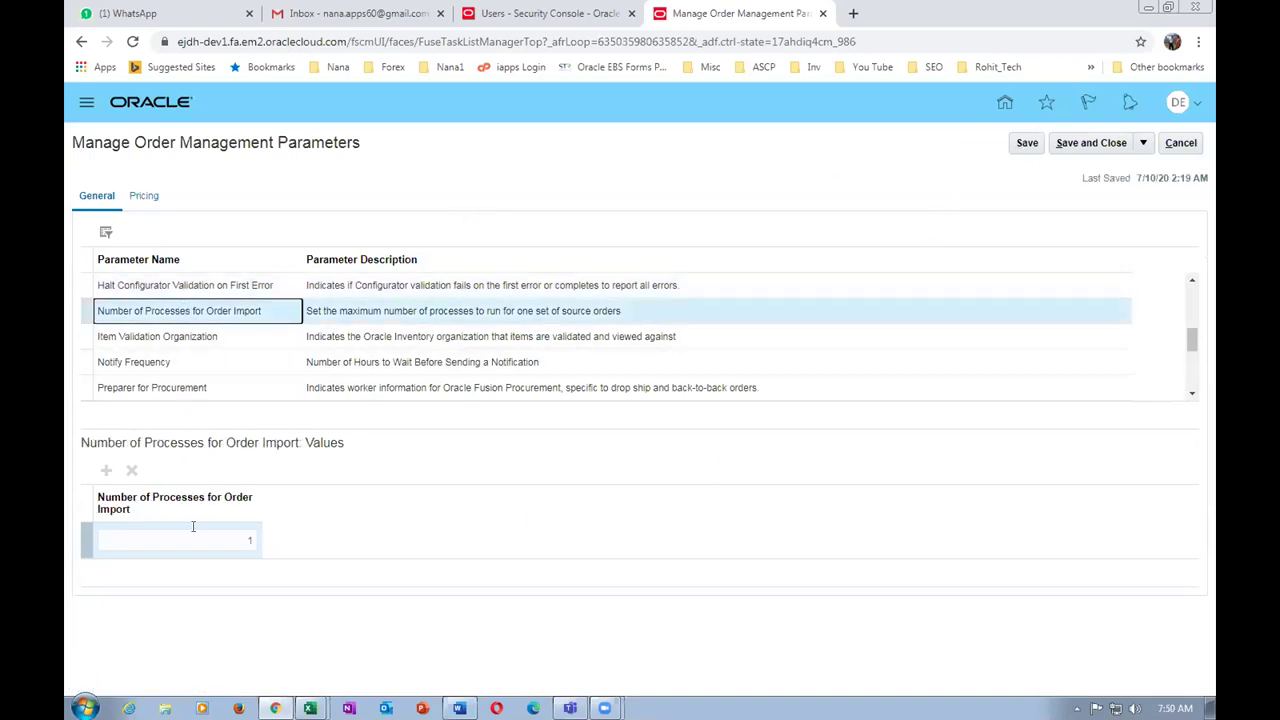
left_click(162, 336)
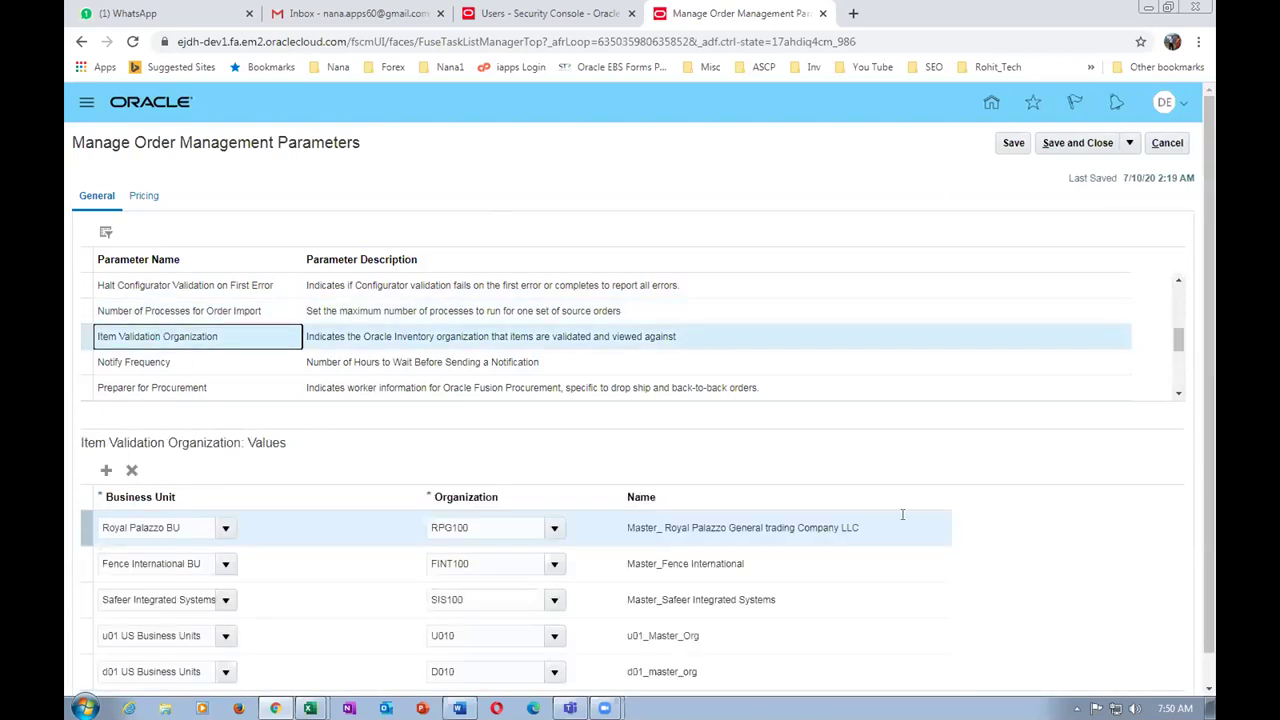
scroll(1205, 431, "down", 2)
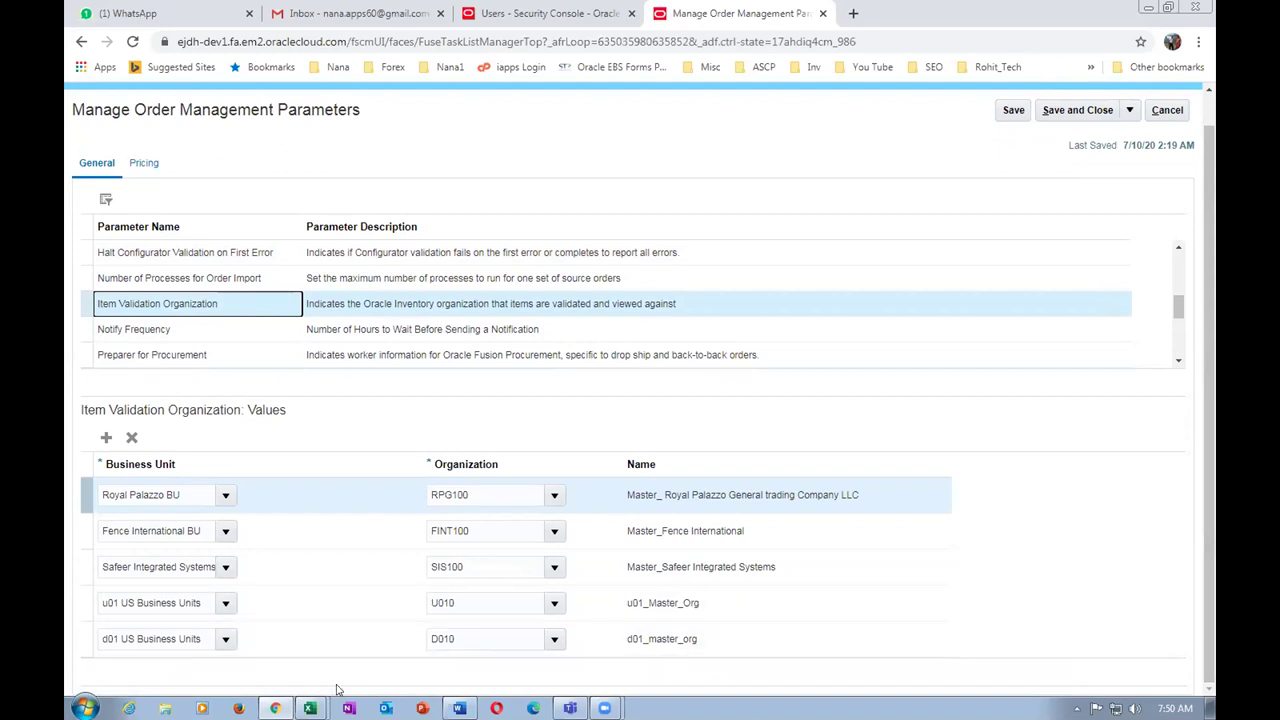
left_click(136, 333)
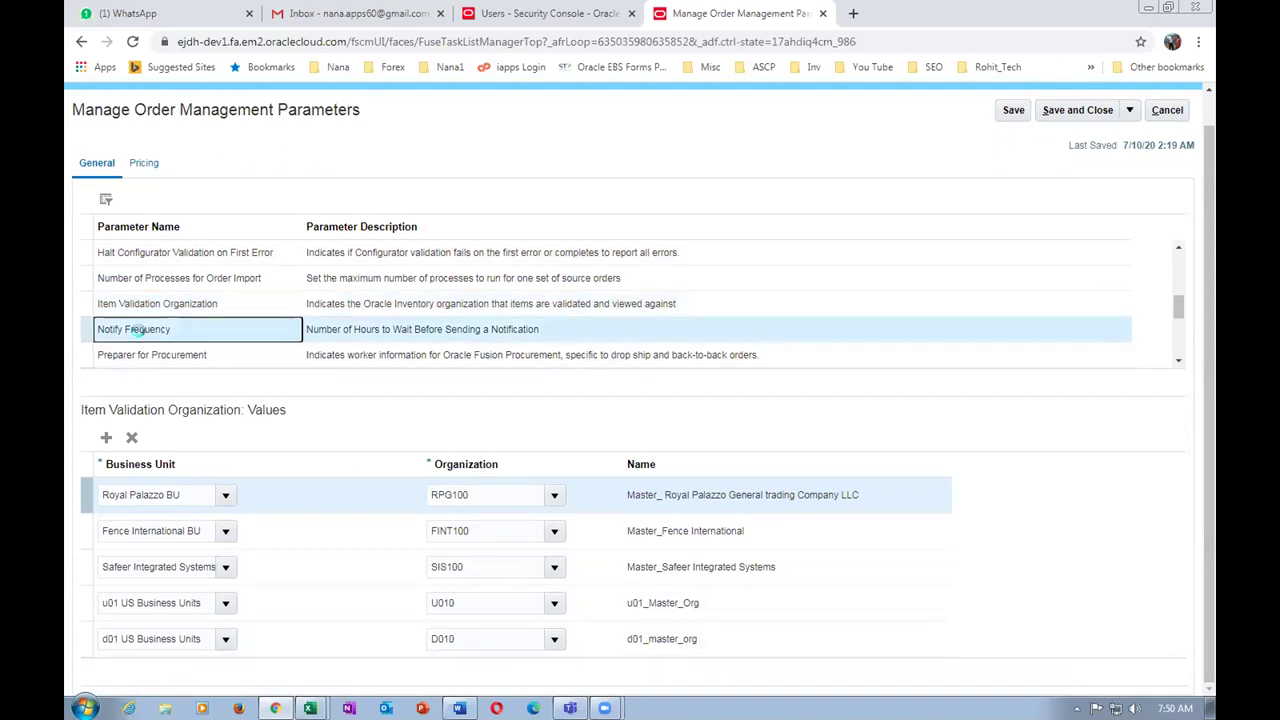
- Add a Preparer for Procurement value row for the business unit d01 US Business Units
left_click(130, 390)
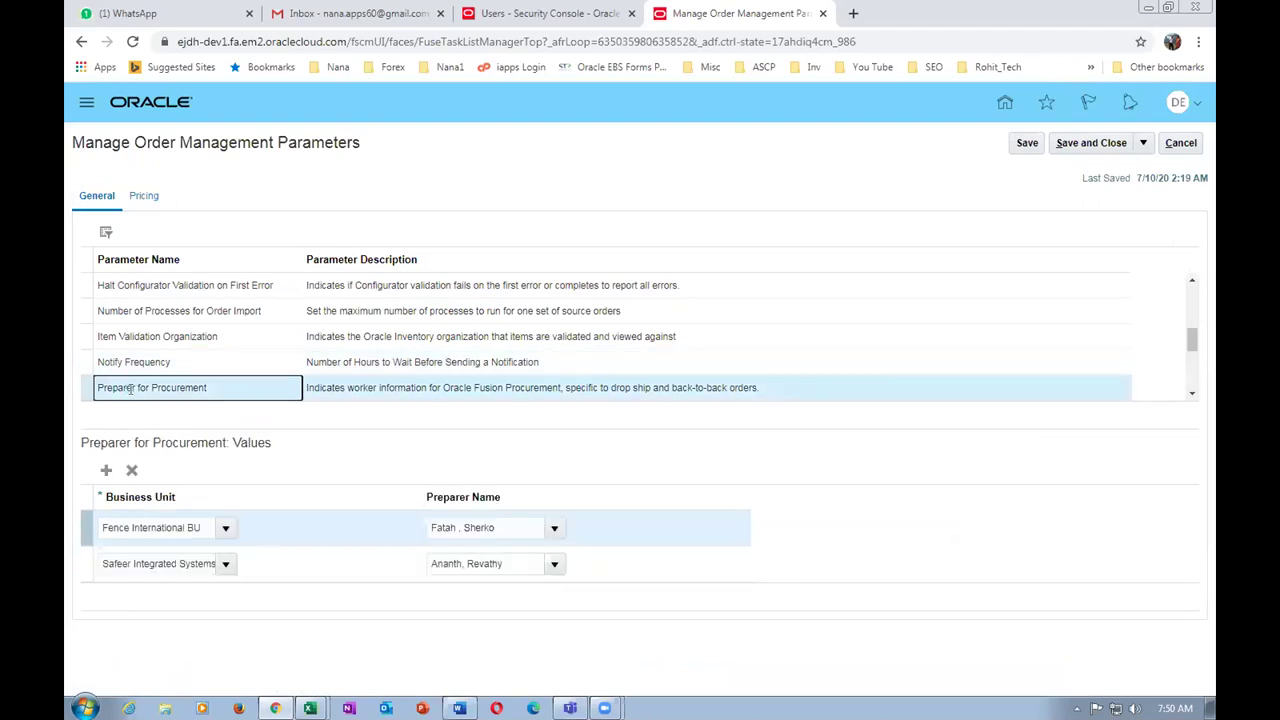
left_click(106, 470)
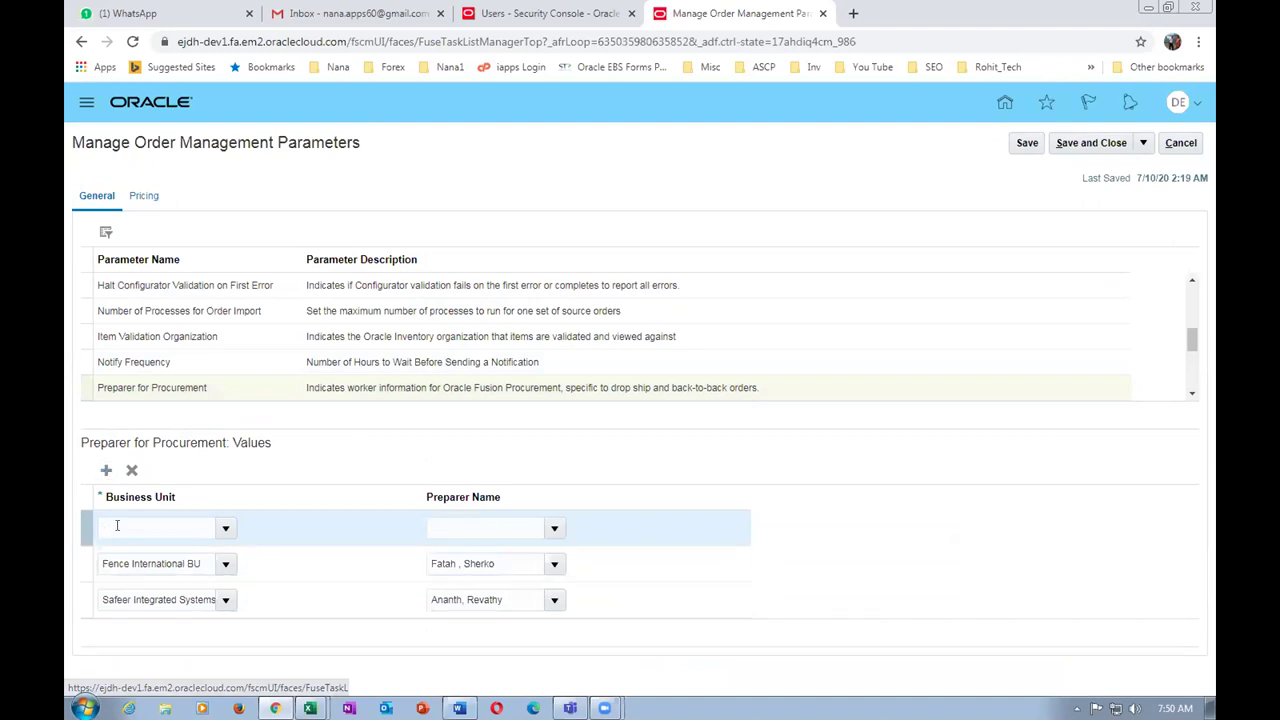
left_click(108, 520)
key("Tab")
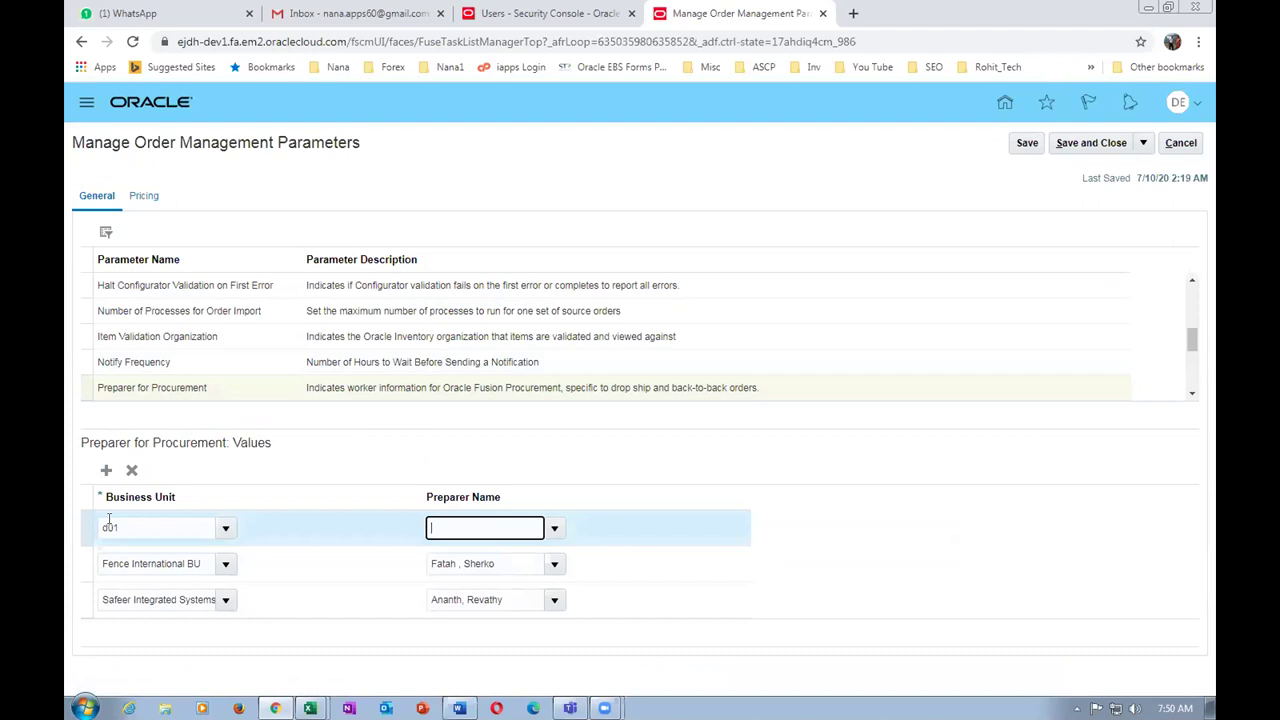
left_click(225, 528)
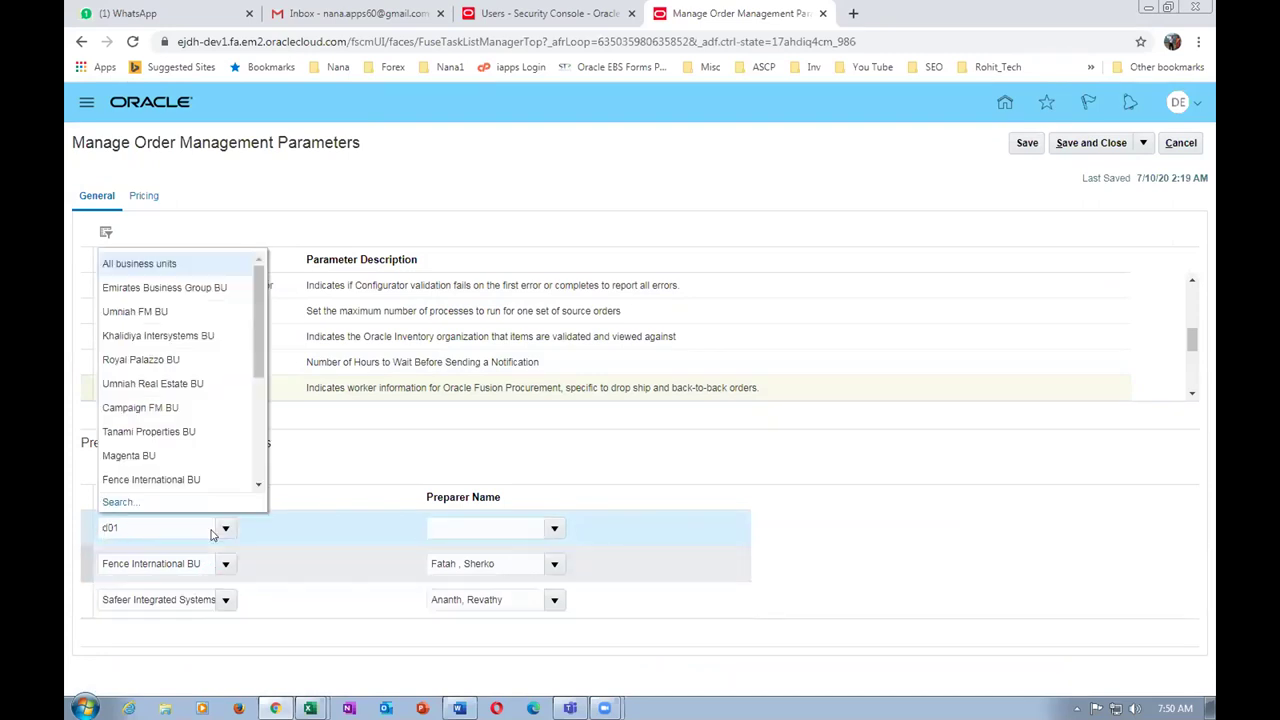
left_click_drag(265, 371, 265, 480)
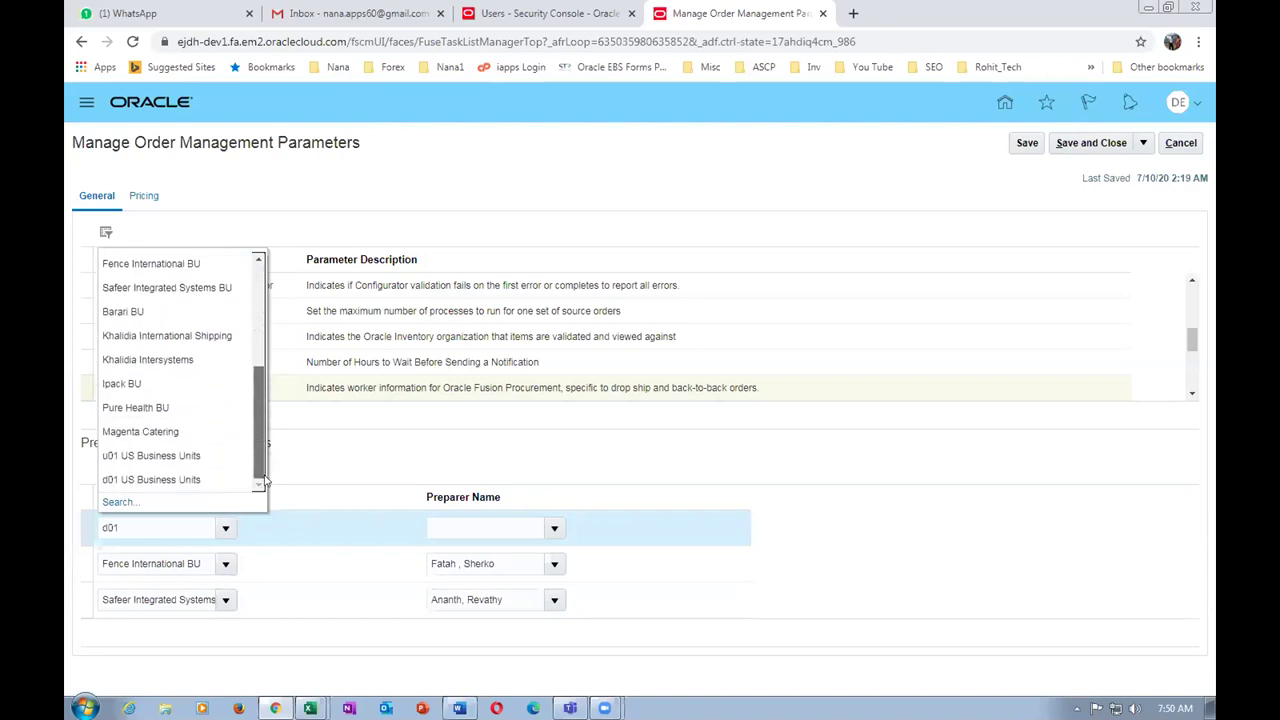
left_click(118, 502)
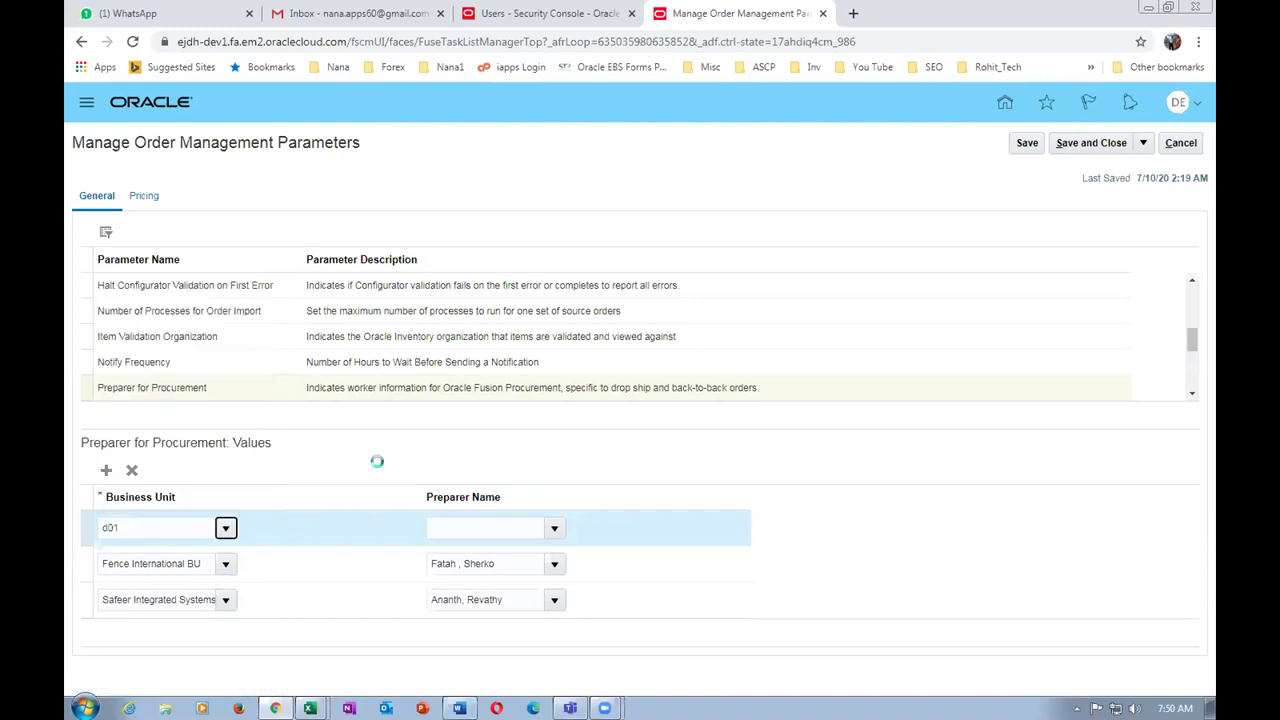
left_click(695, 399)
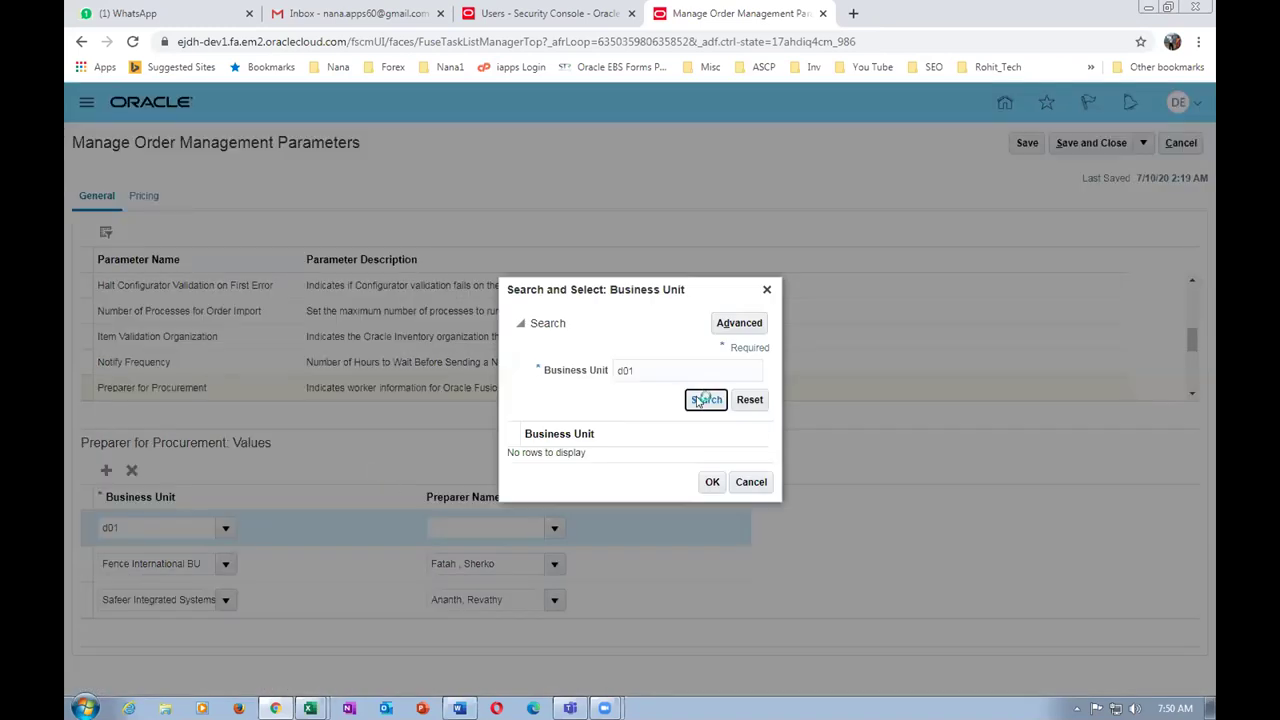
left_click(663, 459)
left_click(711, 489)
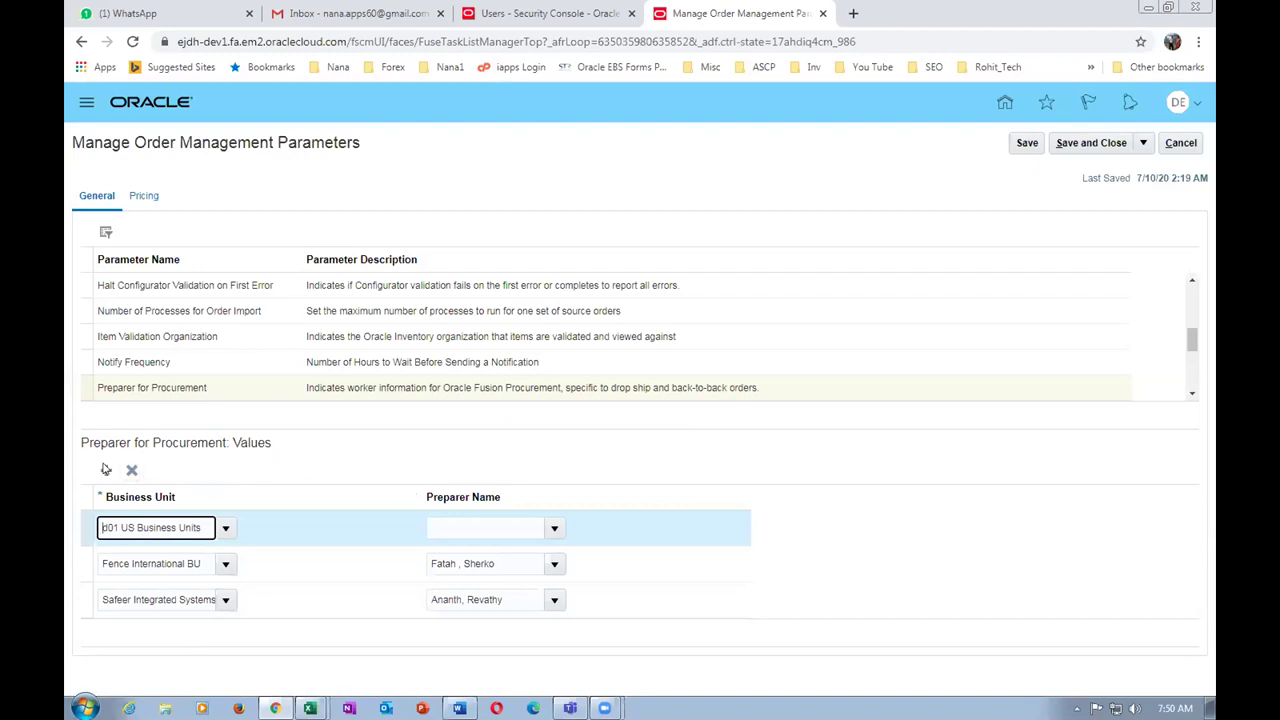
- Assign the d01 employee as preparer for d01 US Business Units and save the parameters
left_click(553, 531)
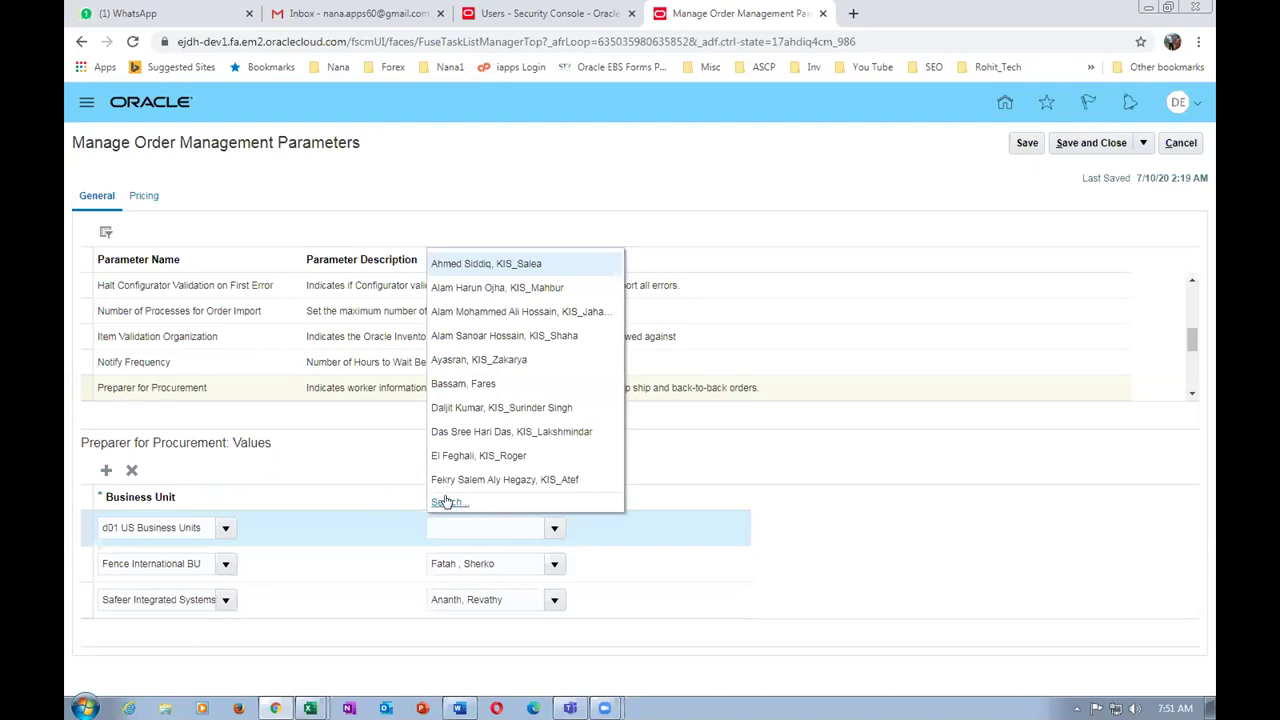
left_click(460, 527)
left_click(337, 471)
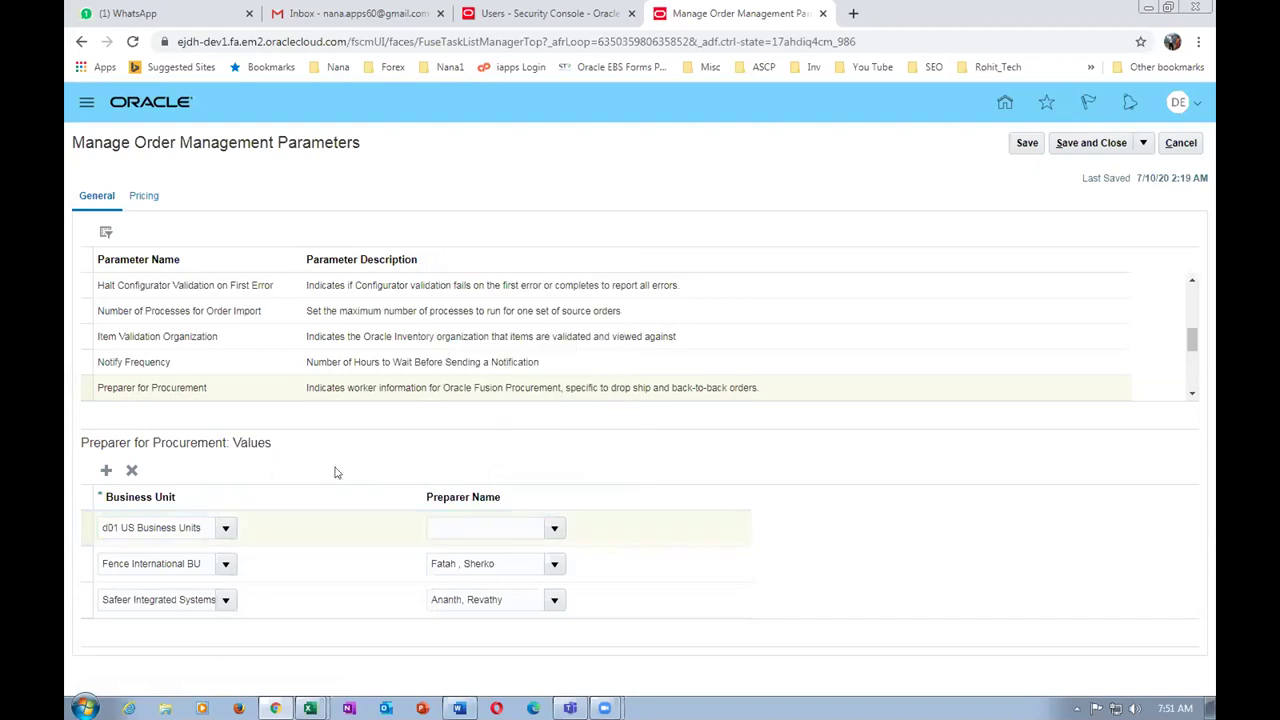
left_click(474, 522)
type("empo")
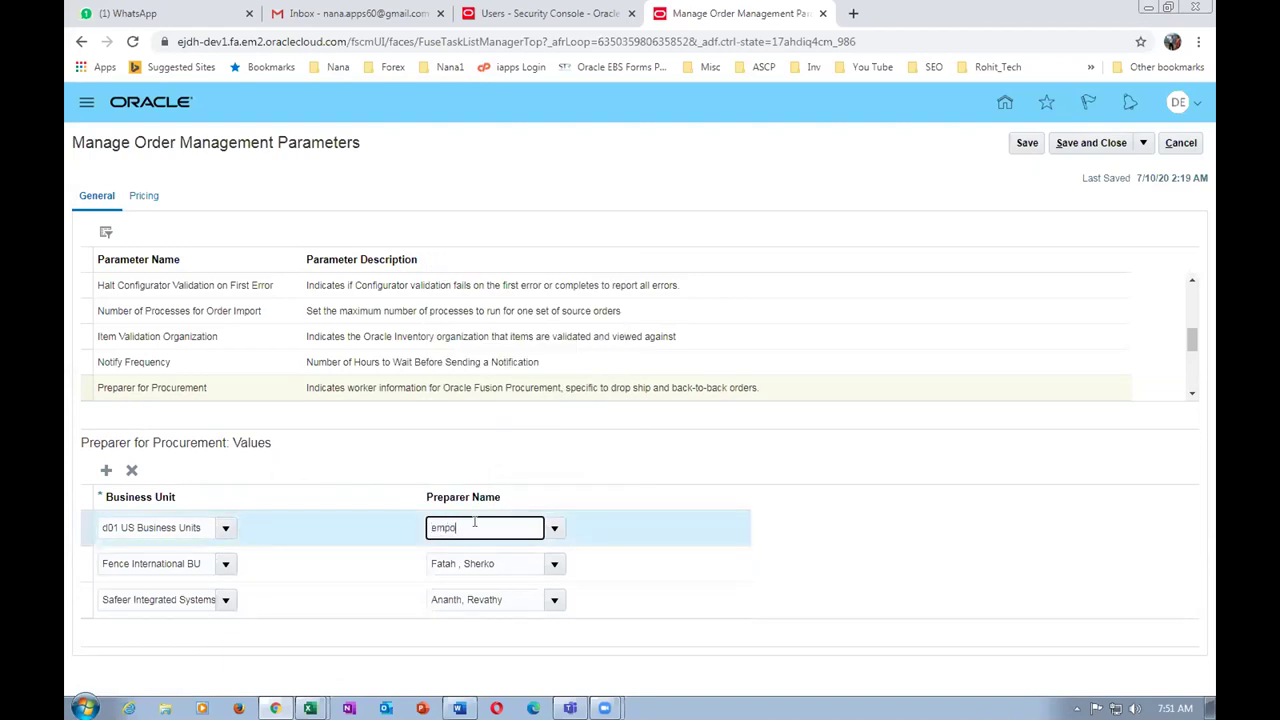
type(" d01")
key("Tab")
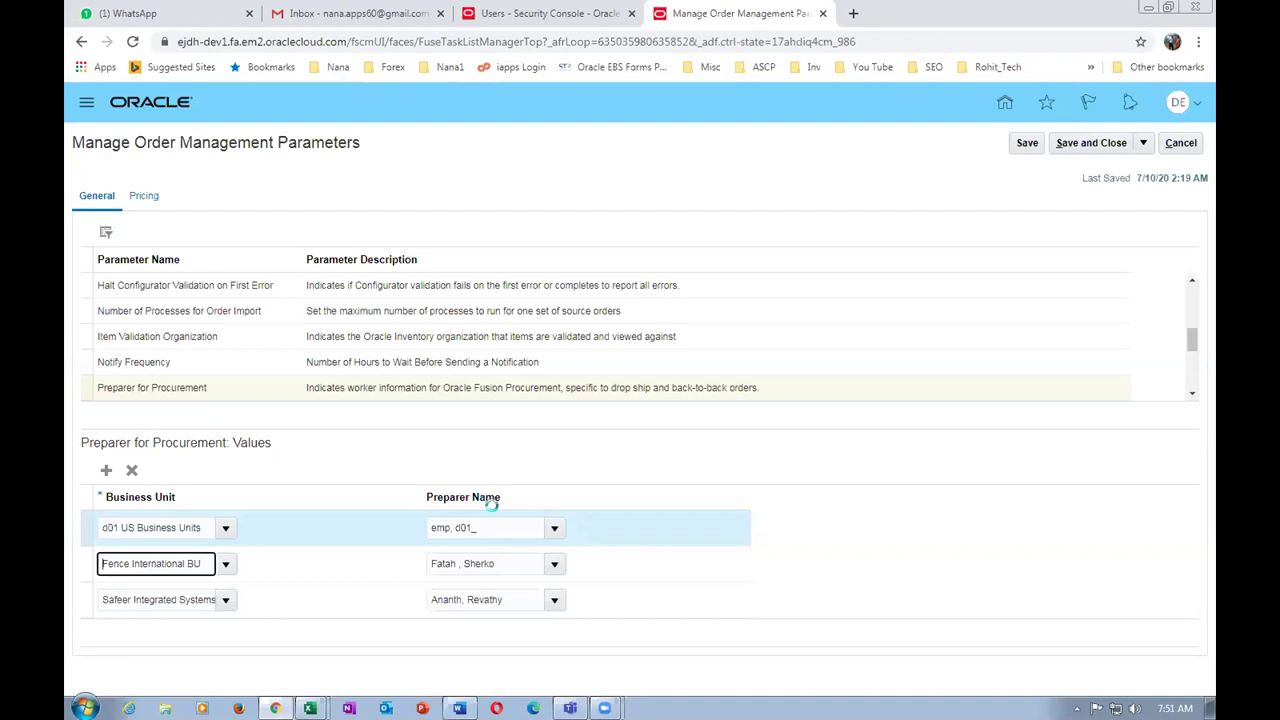
left_click(450, 455)
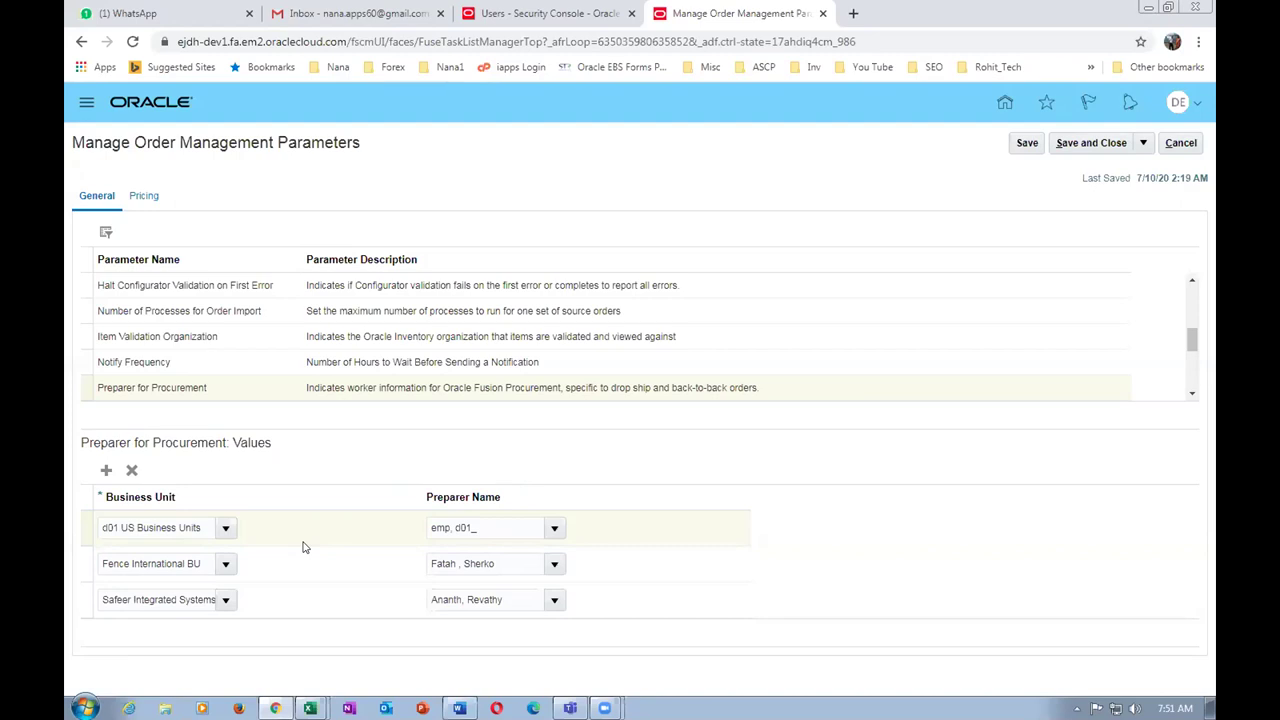
left_click(1028, 142)
- Examine the values of Number of Times to Retry Pause and Send Discount Details to Billing Systems, and recheck the Preparer for Procurement rows
left_click(1192, 393)
left_click(1192, 393)
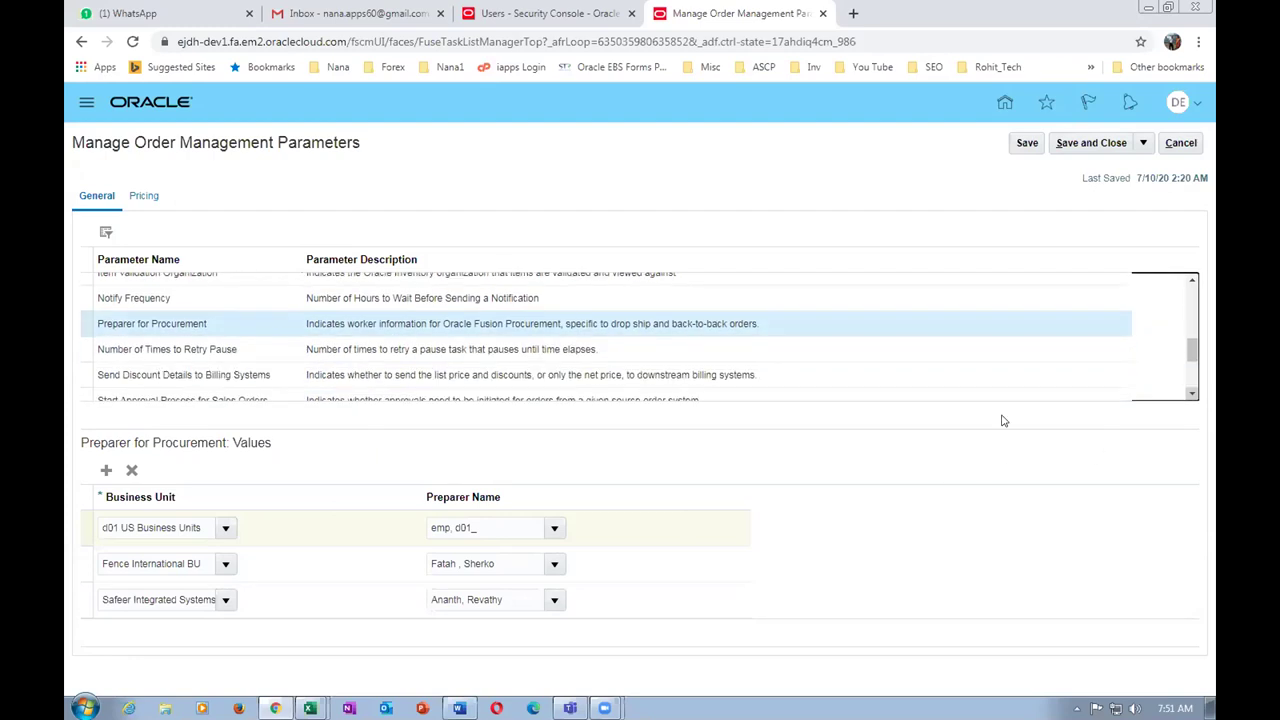
left_click(172, 349)
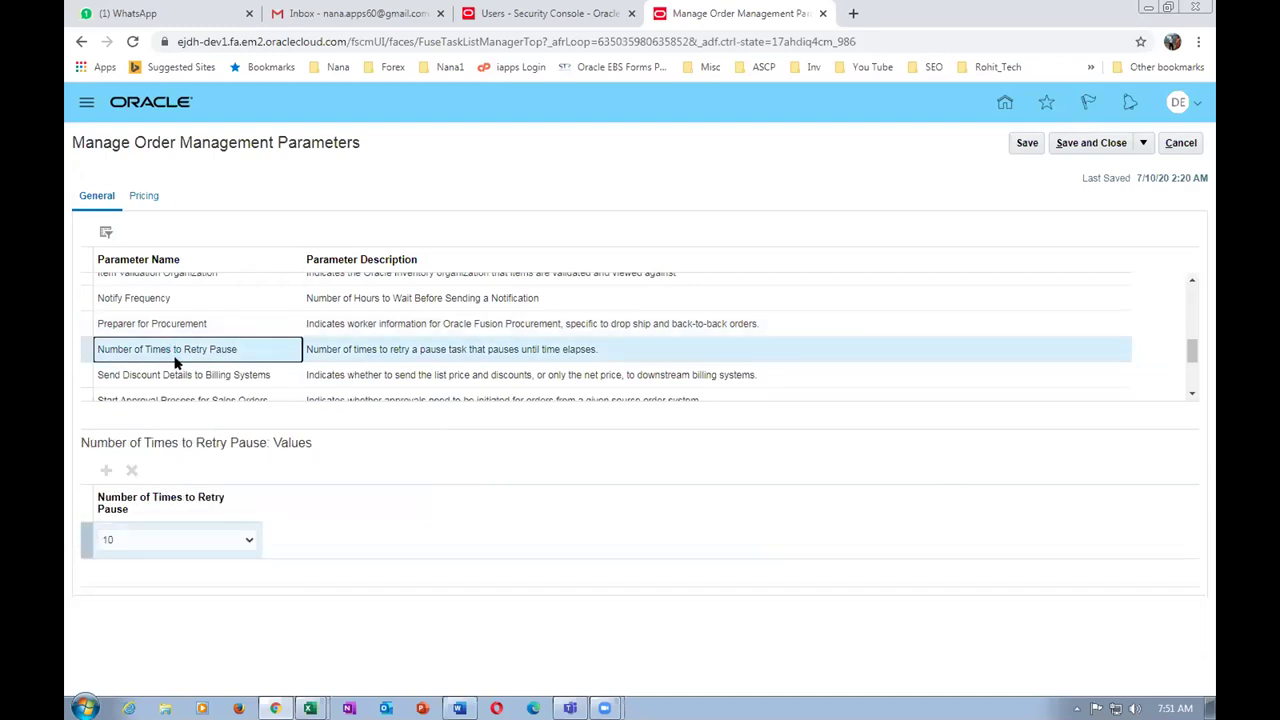
left_click(172, 367)
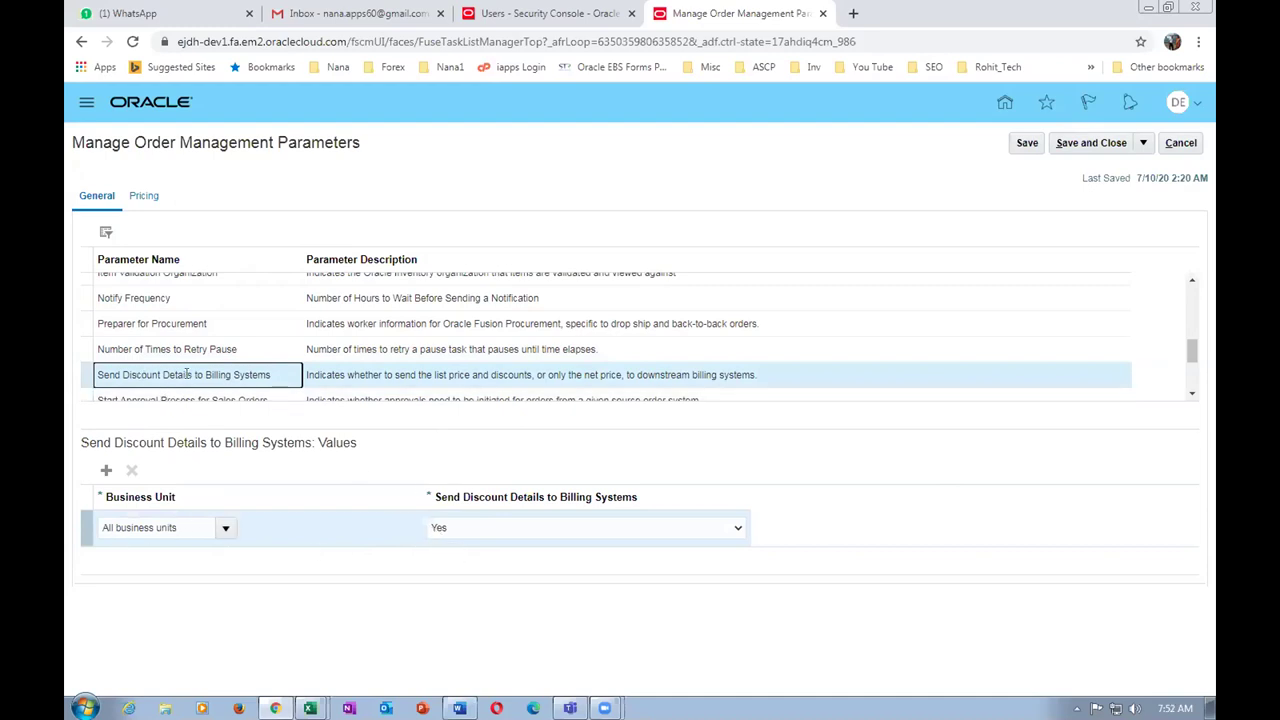
left_click(1193, 396)
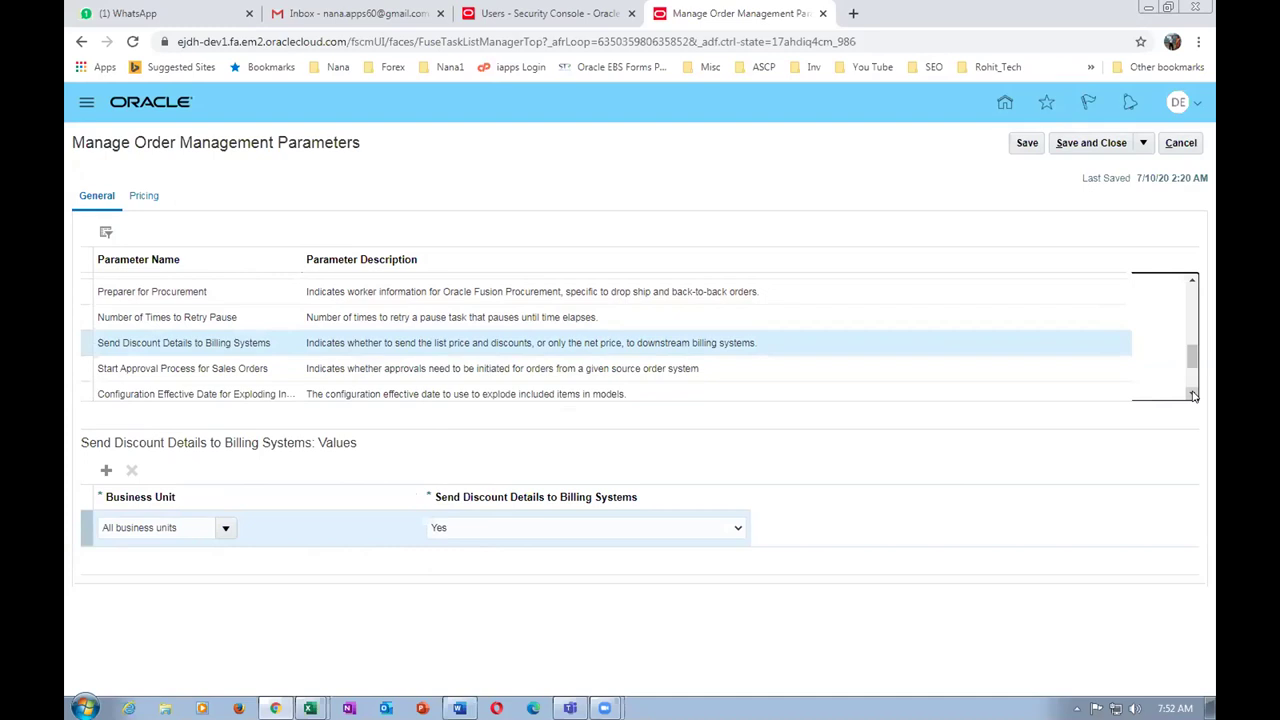
left_click(245, 292)
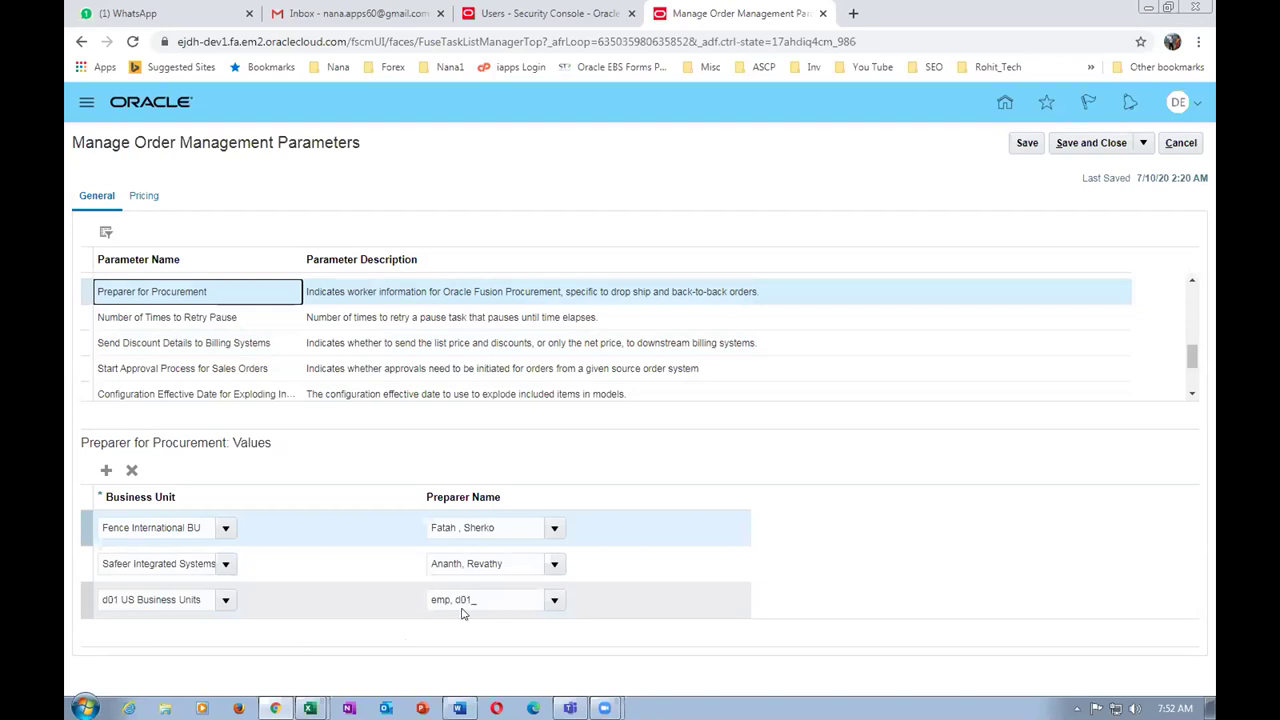
- Examine the values of Configuration Effective Date for Exploding Included Items, Send Discount Details to Billing Systems and Start Approval Process for Sales Orders
left_click(206, 390)
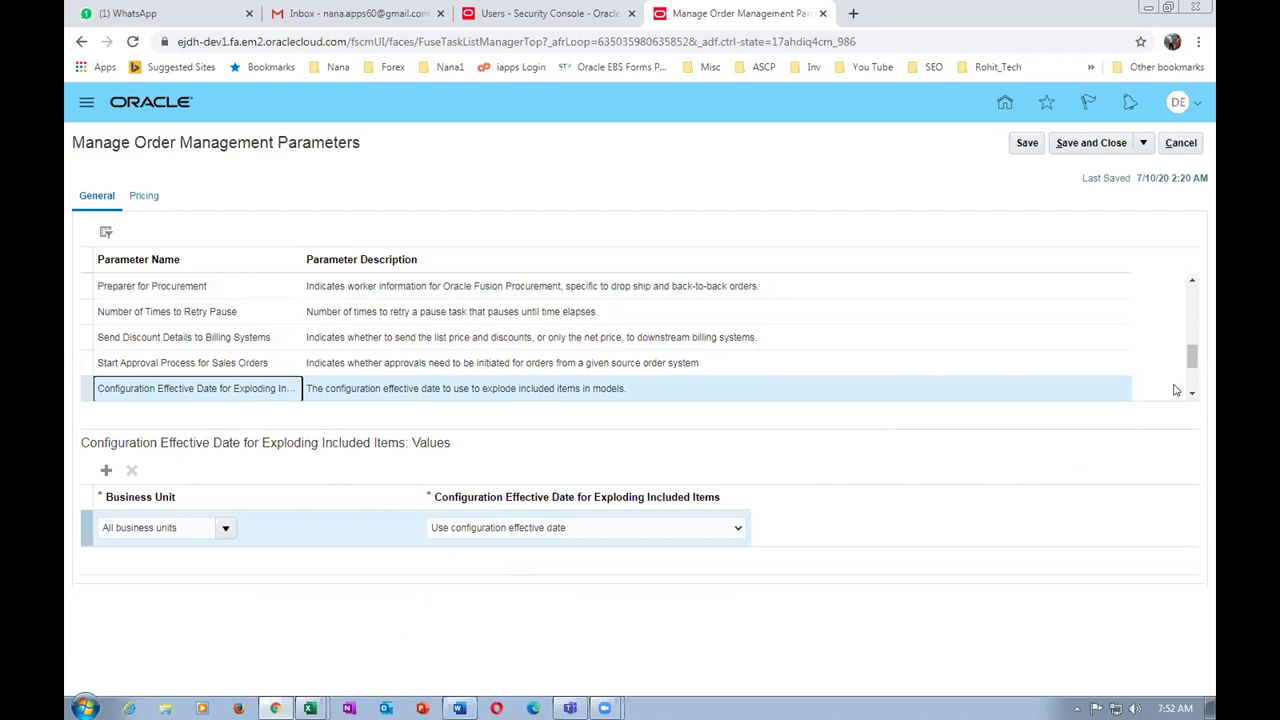
left_click(134, 340)
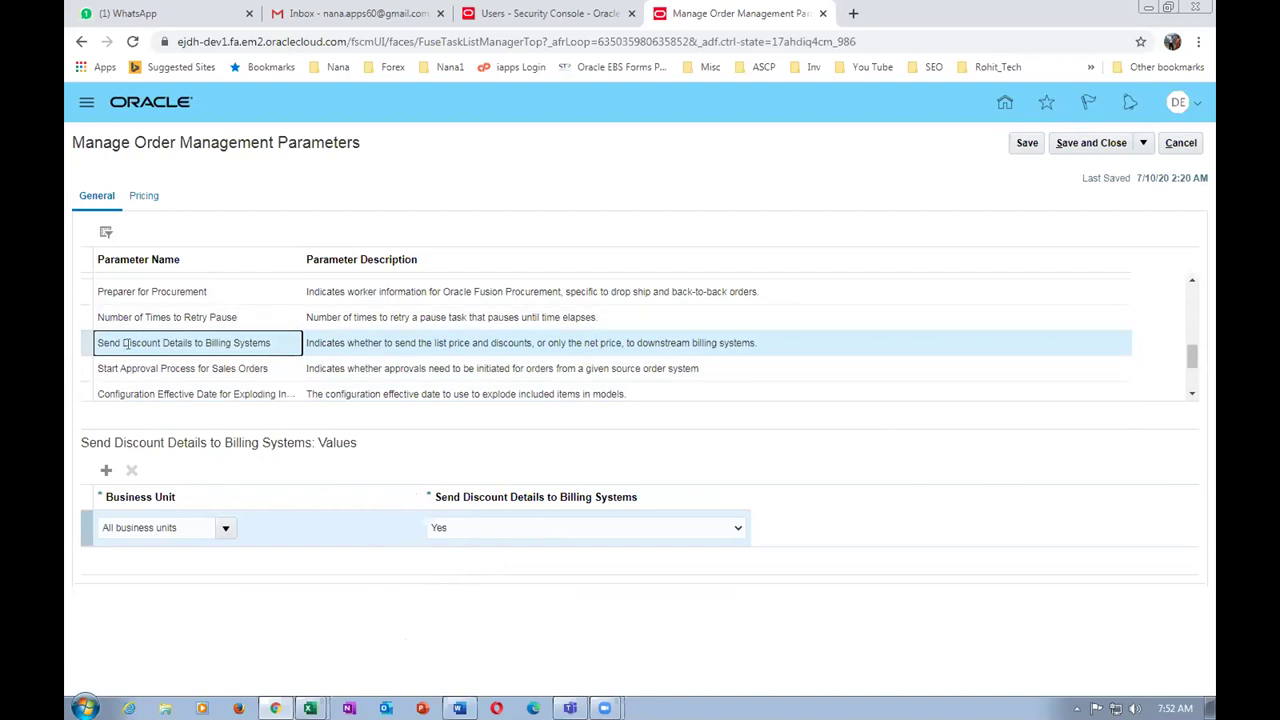
left_click(145, 369)
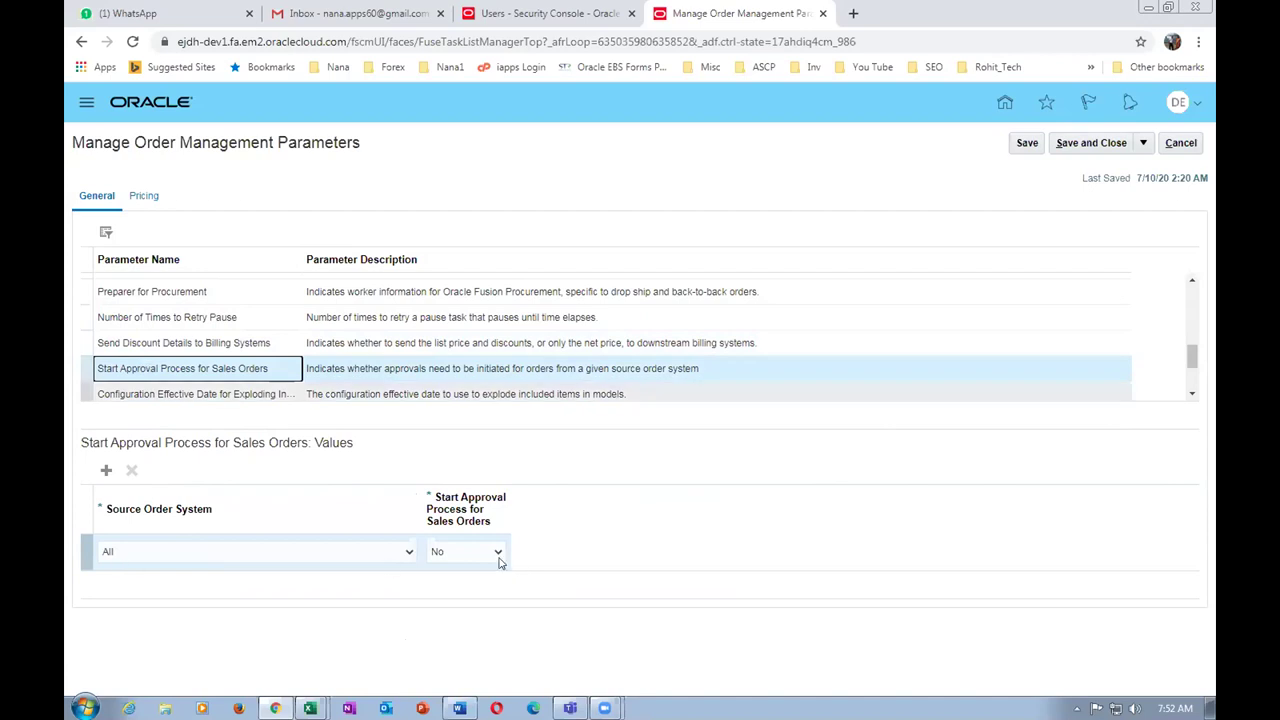
left_click(178, 392)
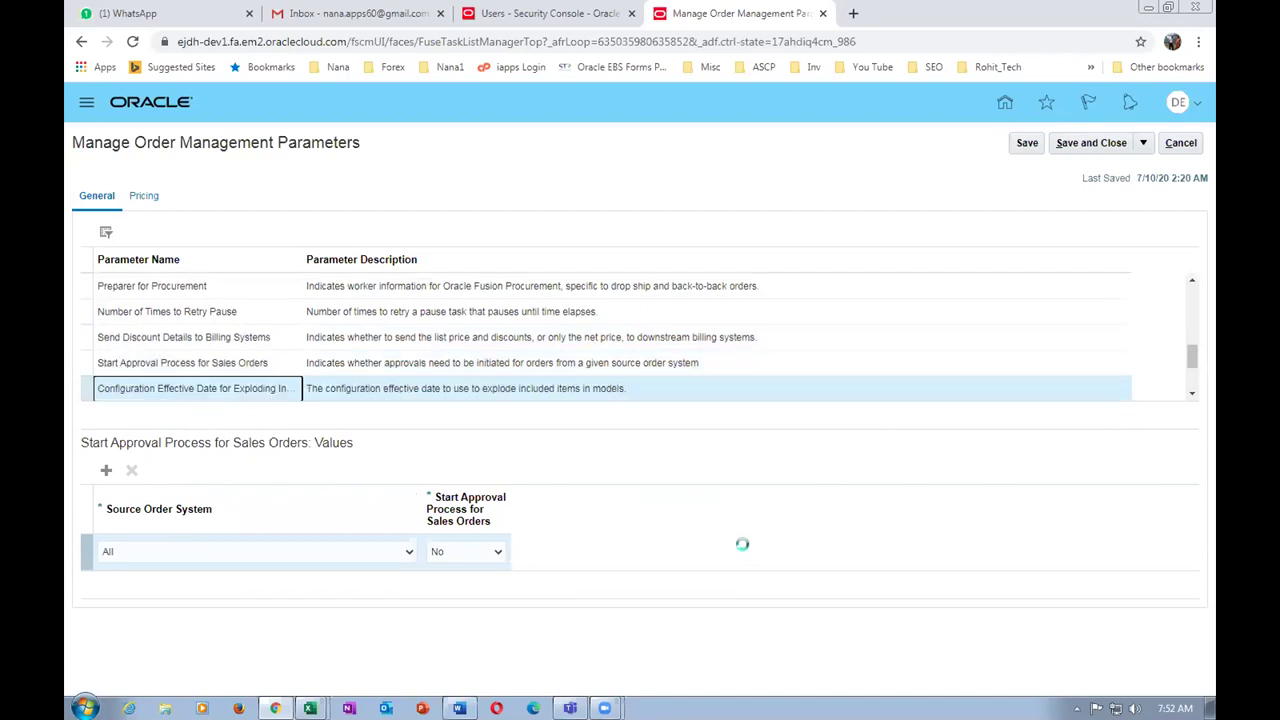
left_click(1193, 395)
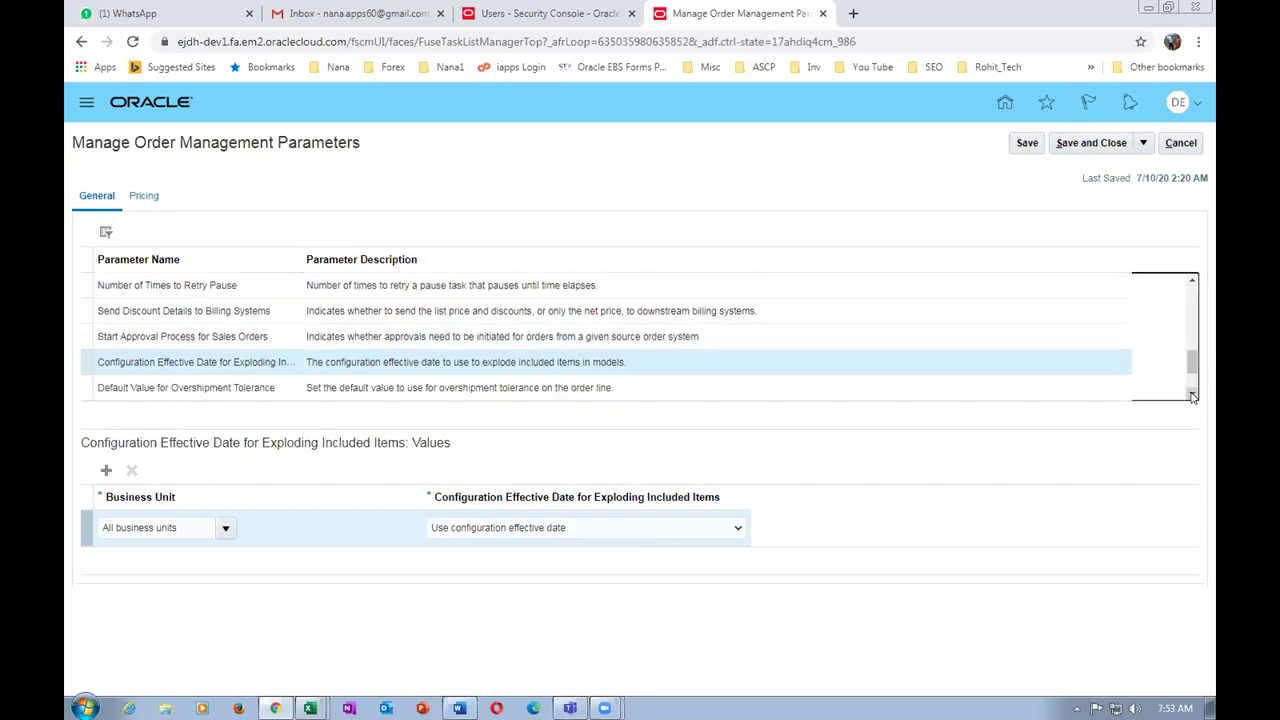
- Examine the overshipment, invoice quantity, shipment tolerance source, undershipment and Pricing in Configurator parameter values, including the business units available for the tolerance source
left_click(155, 323)
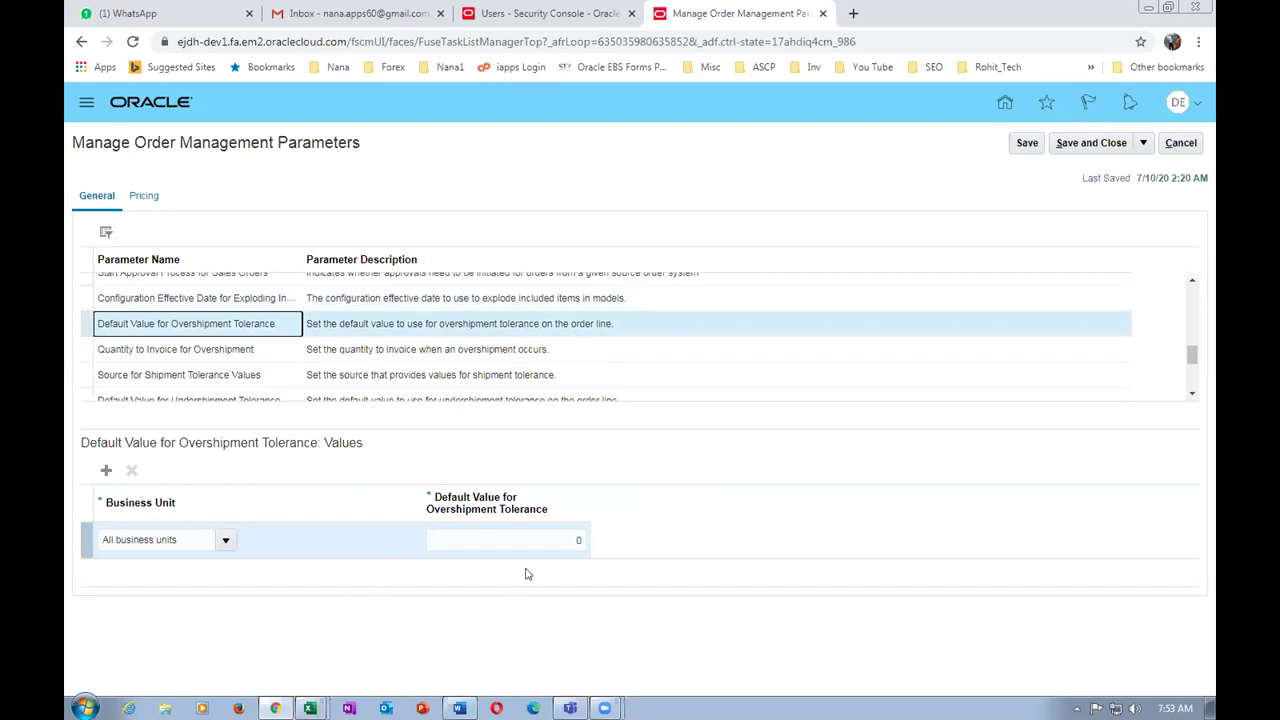
left_click(122, 348)
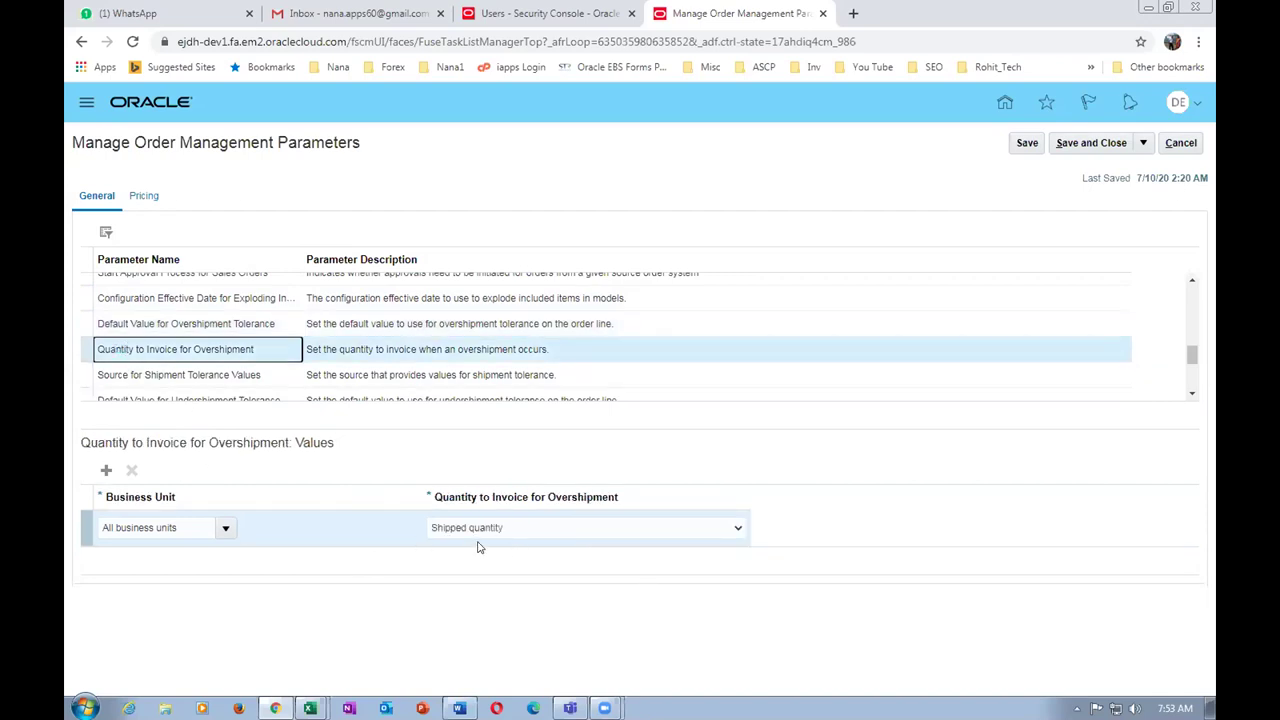
left_click(133, 374)
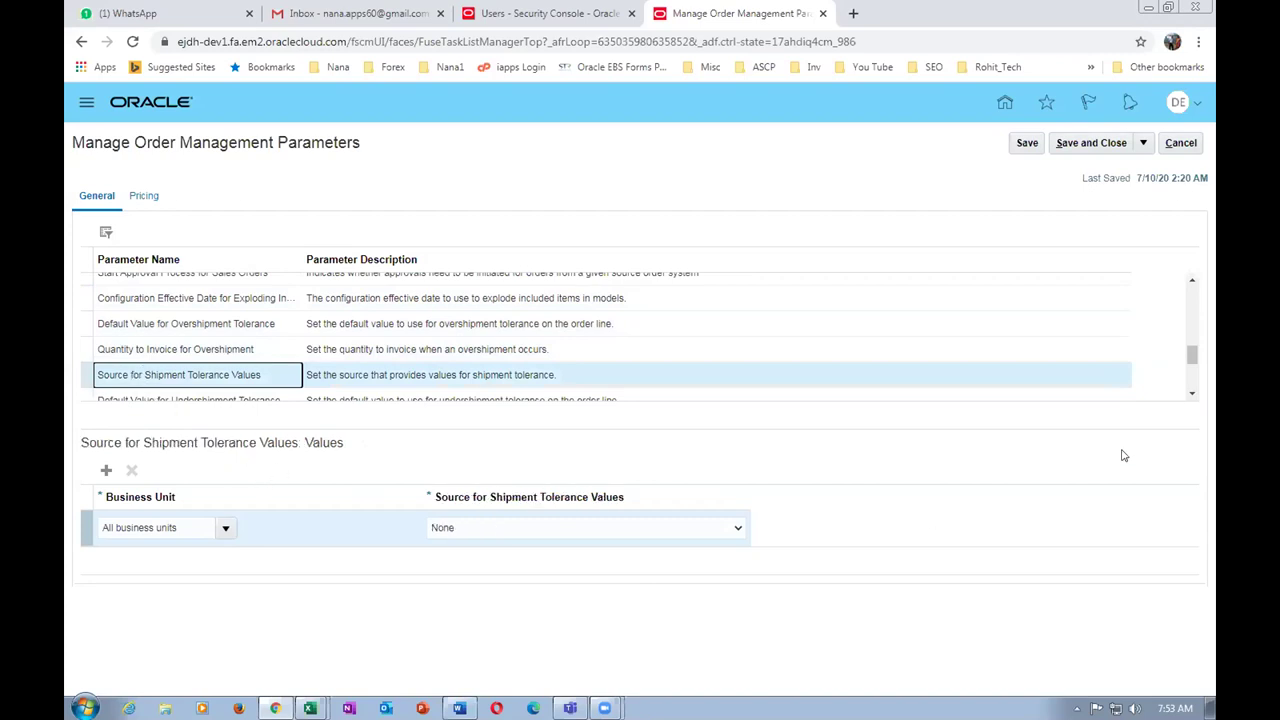
left_click(1192, 393)
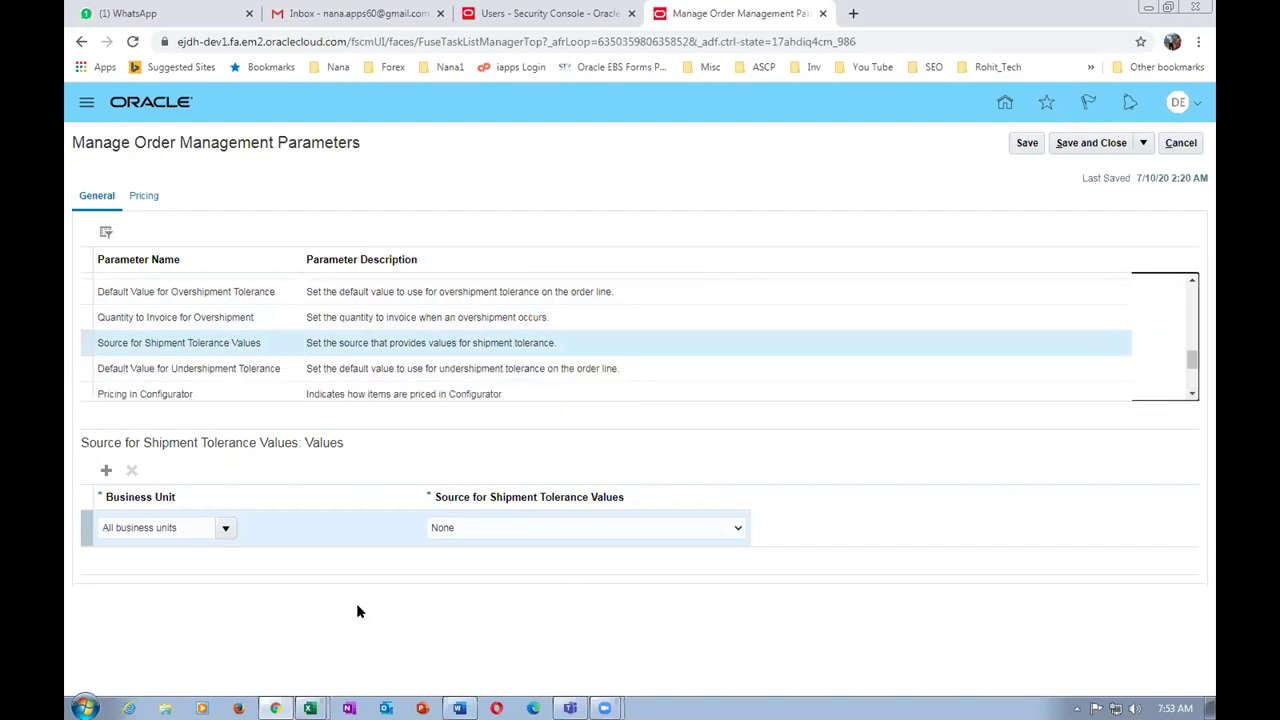
left_click(225, 527)
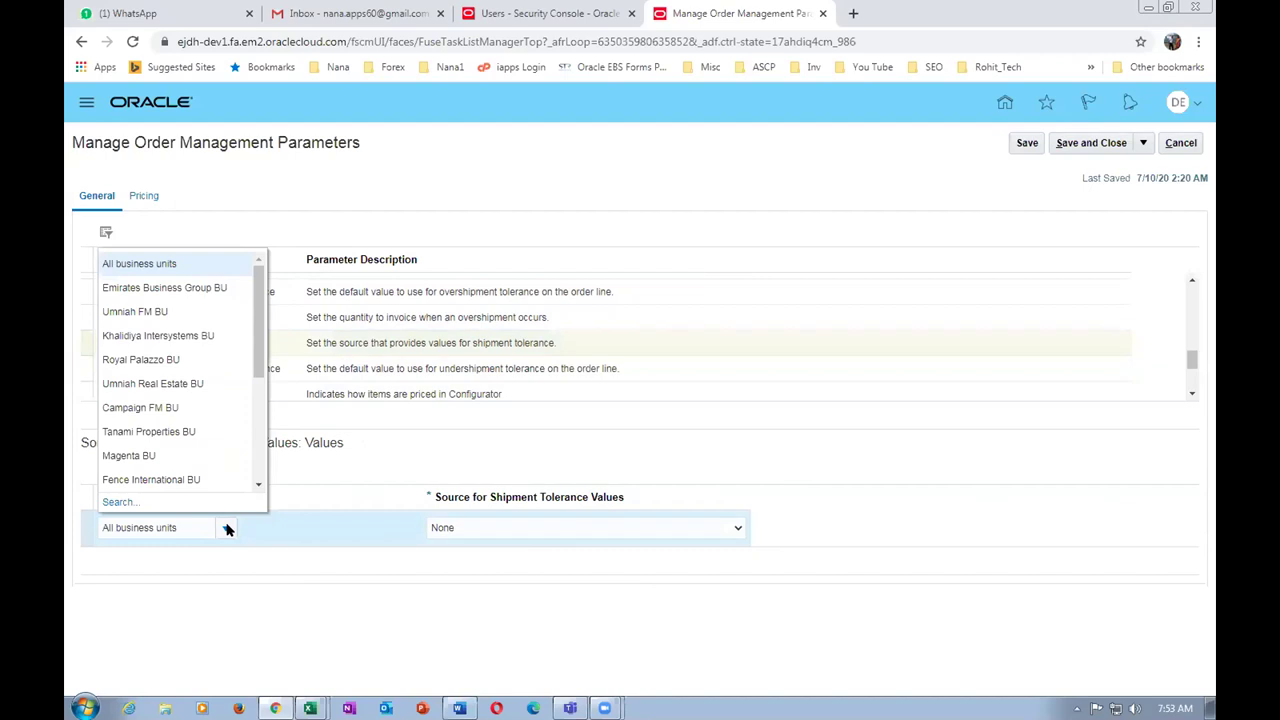
left_click(226, 528)
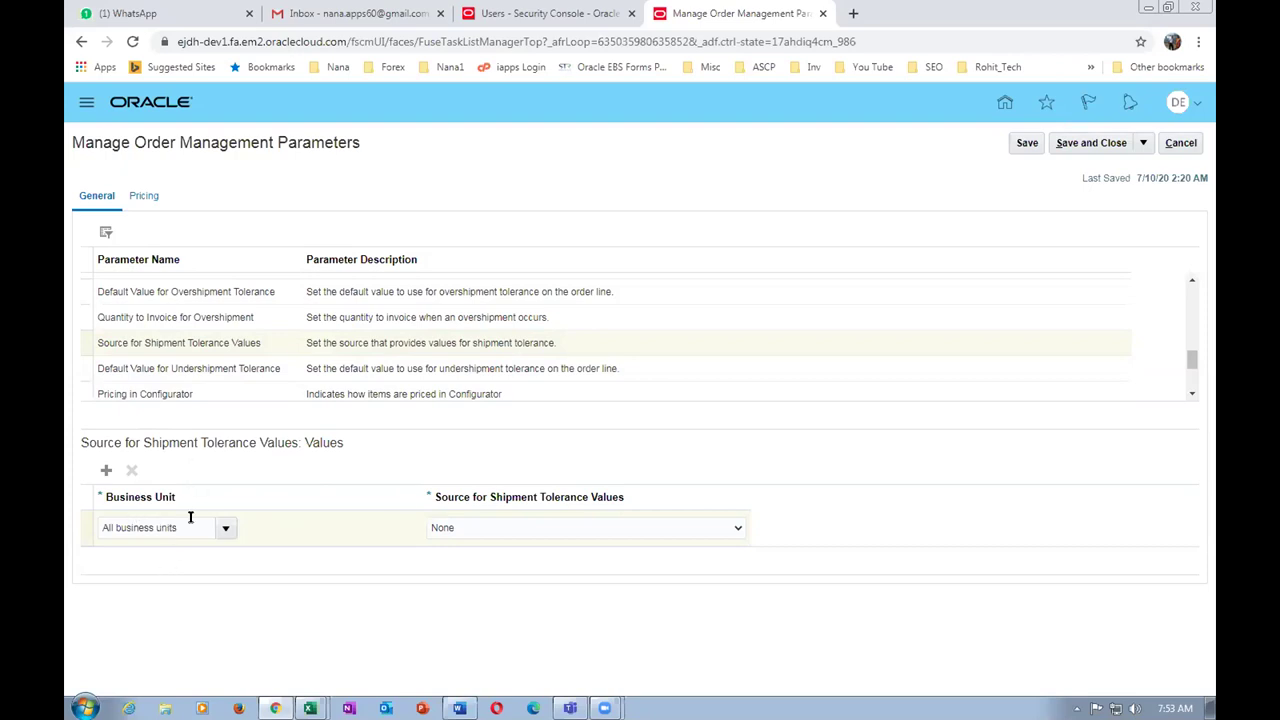
left_click(168, 368)
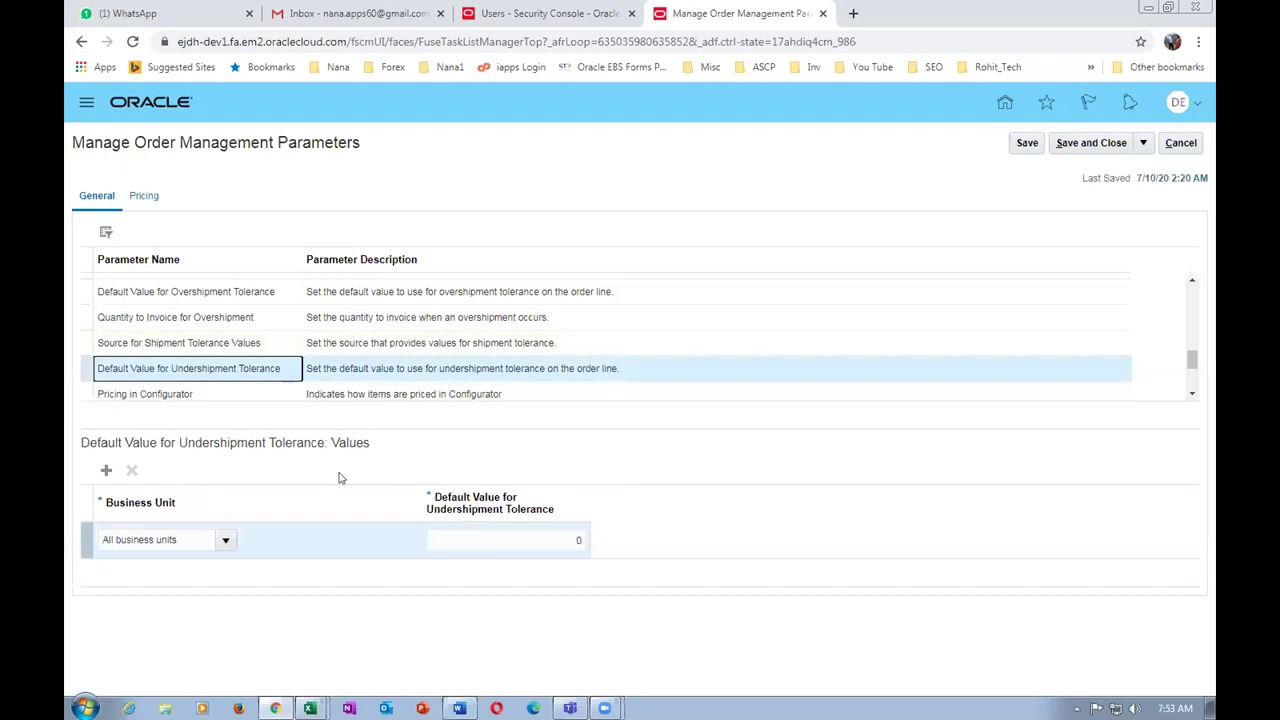
left_click(189, 400)
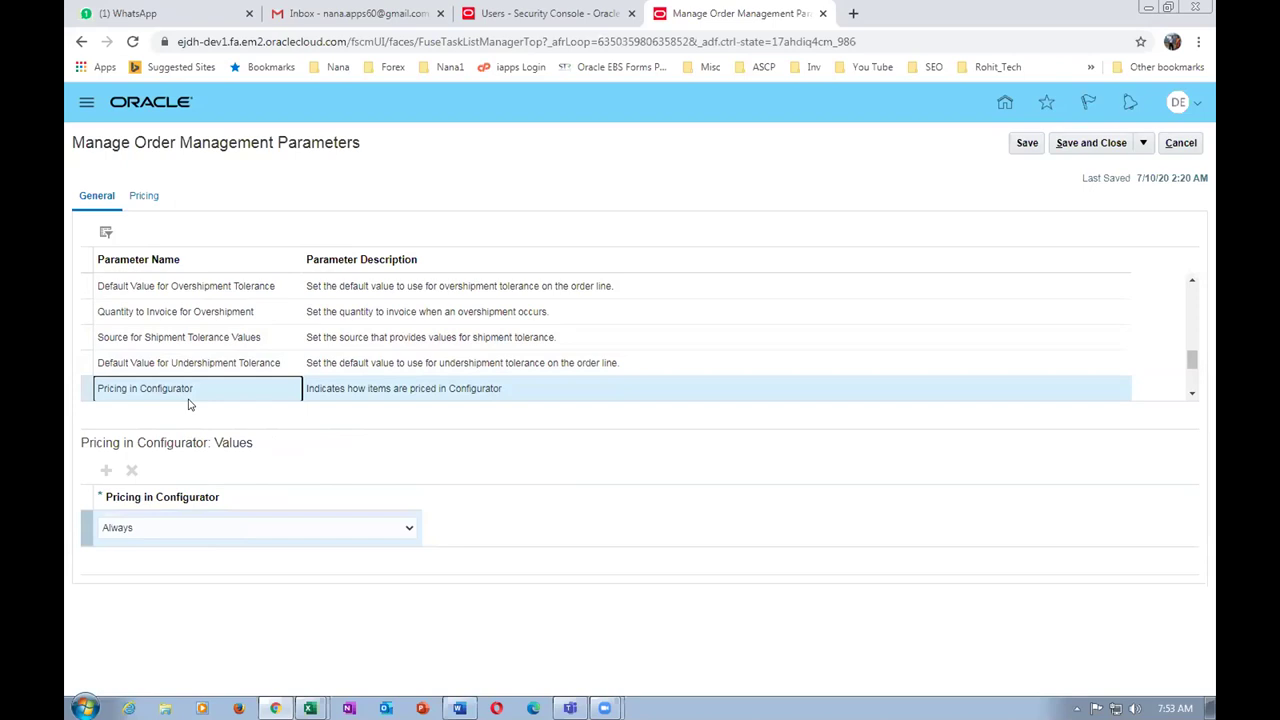
- Examine the ship-to filter, sales agreement, change order comparison and selling profit center parameters, and save and close the Order Management parameters
left_click(1192, 394)
left_click(1192, 394)
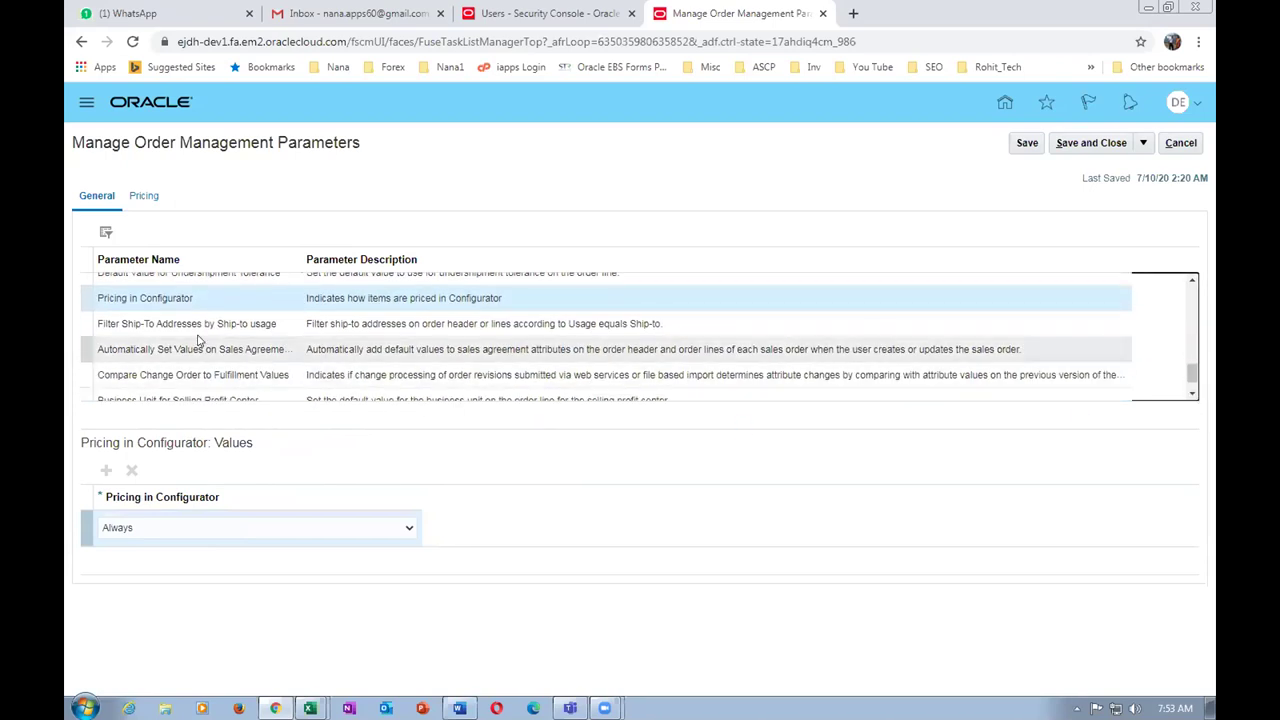
left_click(188, 323)
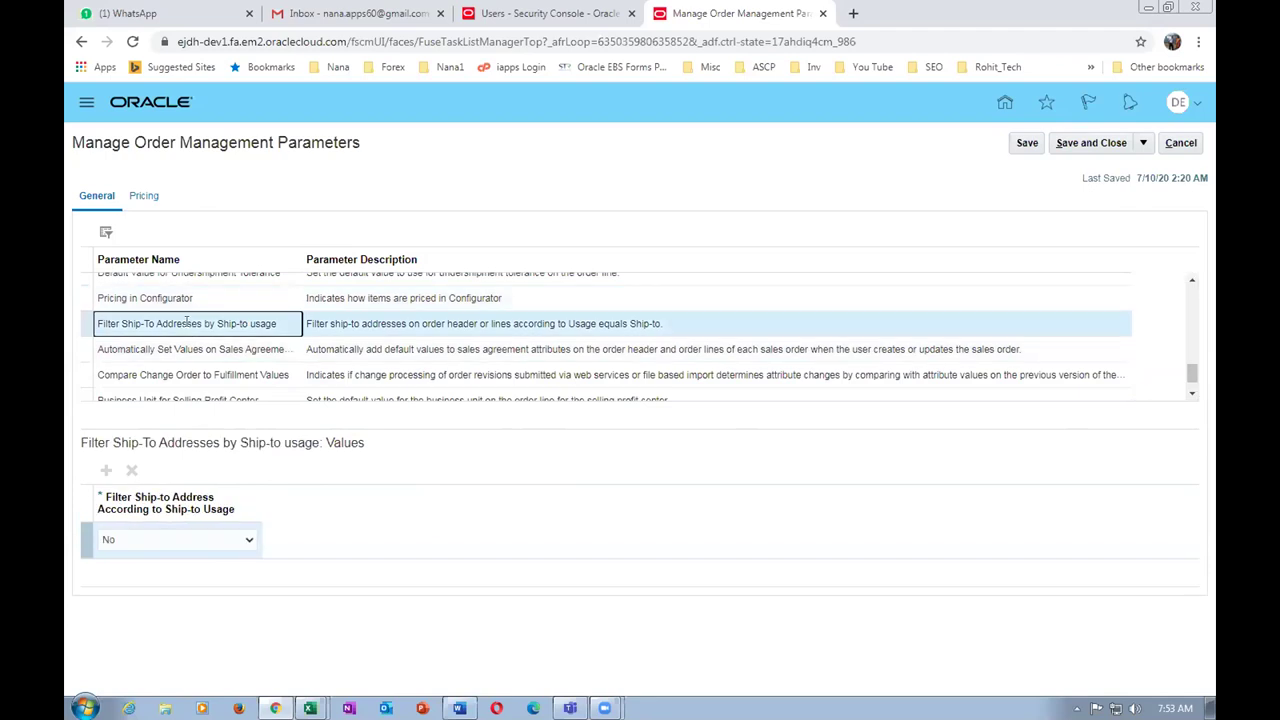
left_click(178, 348)
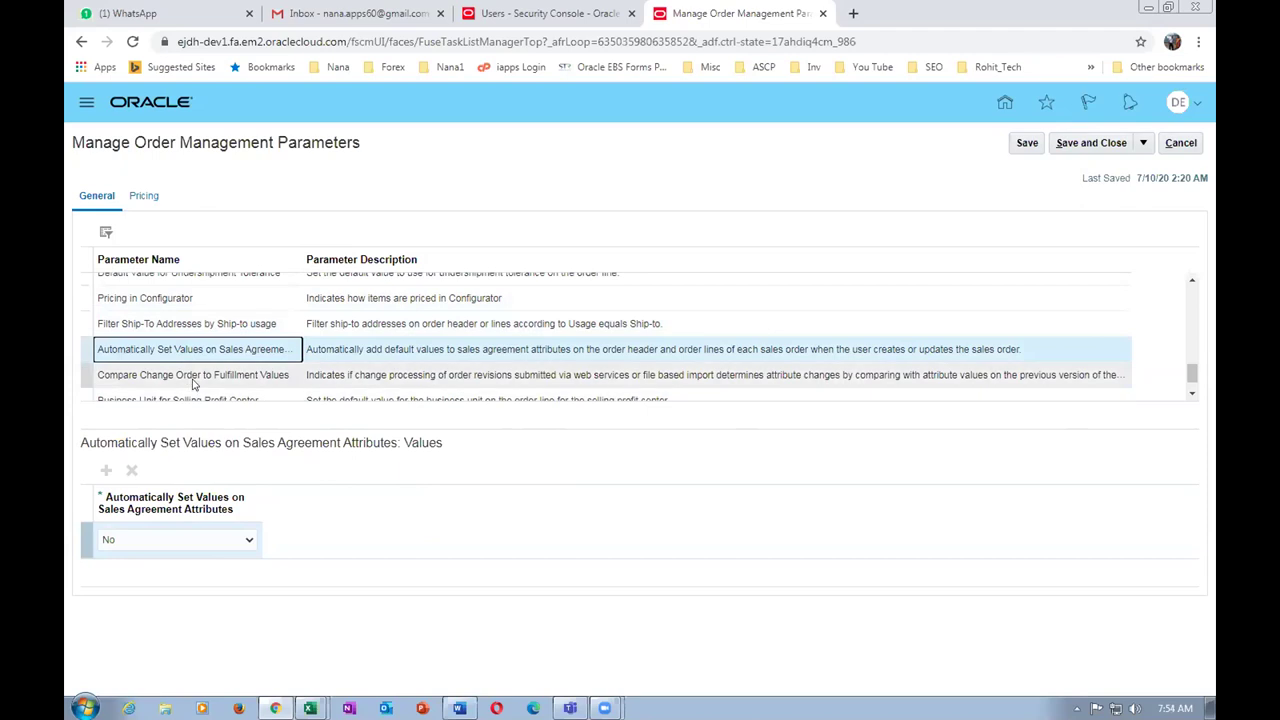
left_click(194, 378)
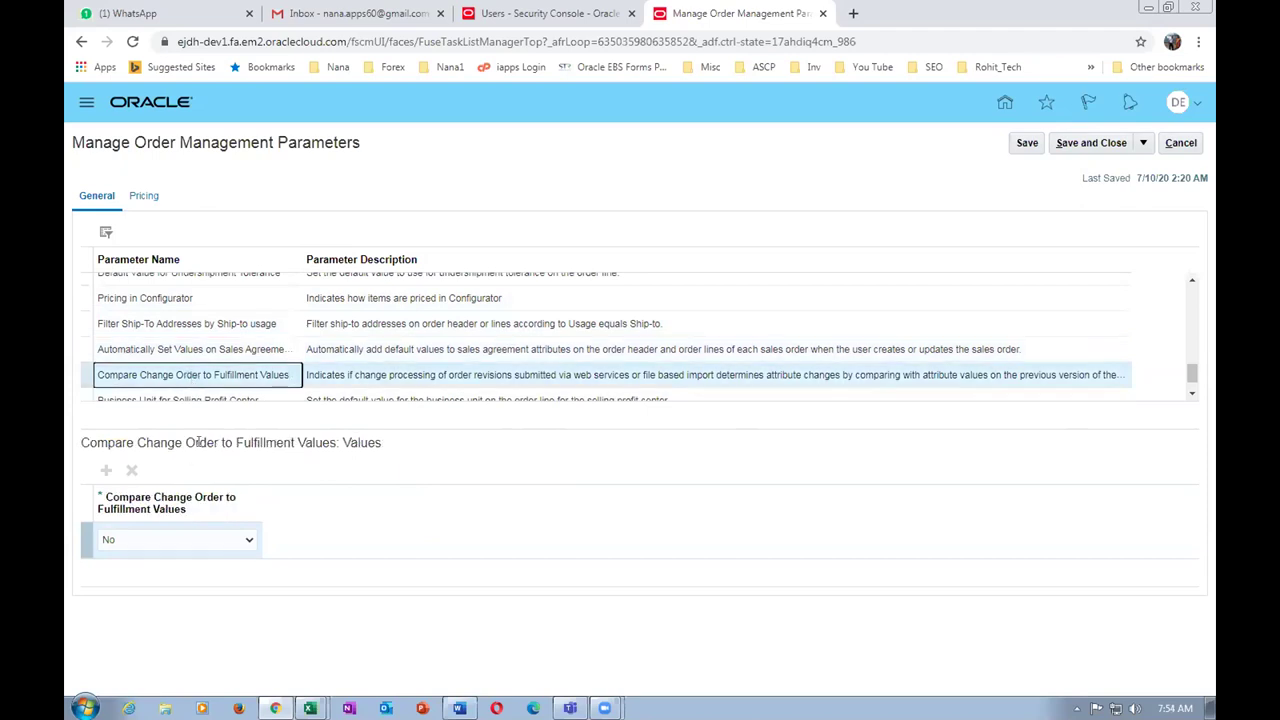
key("Down")
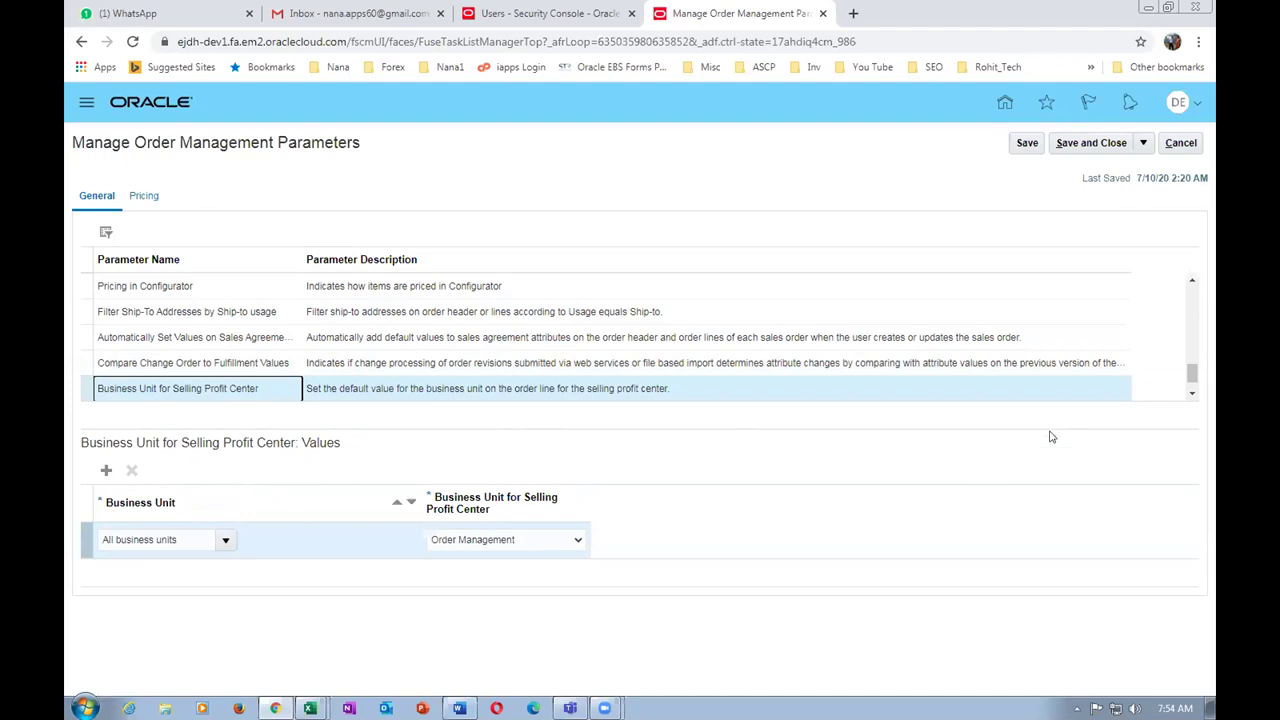
left_click(1191, 399)
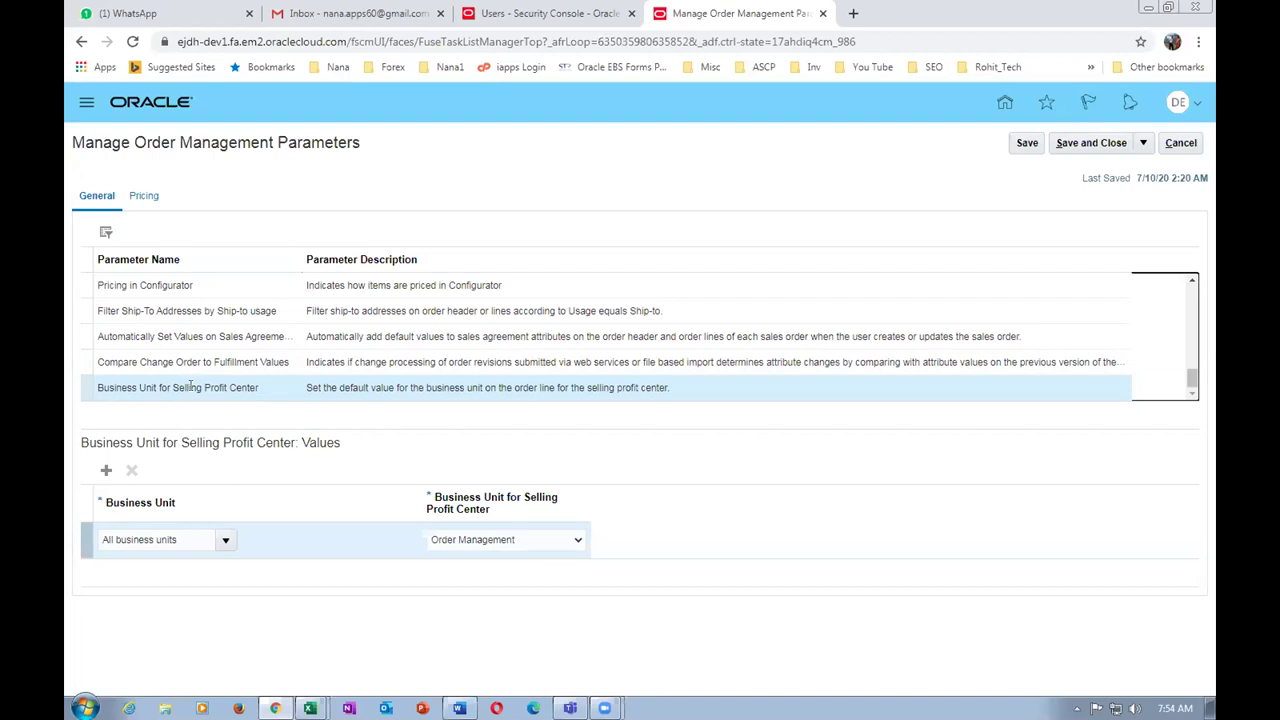
left_click(404, 190)
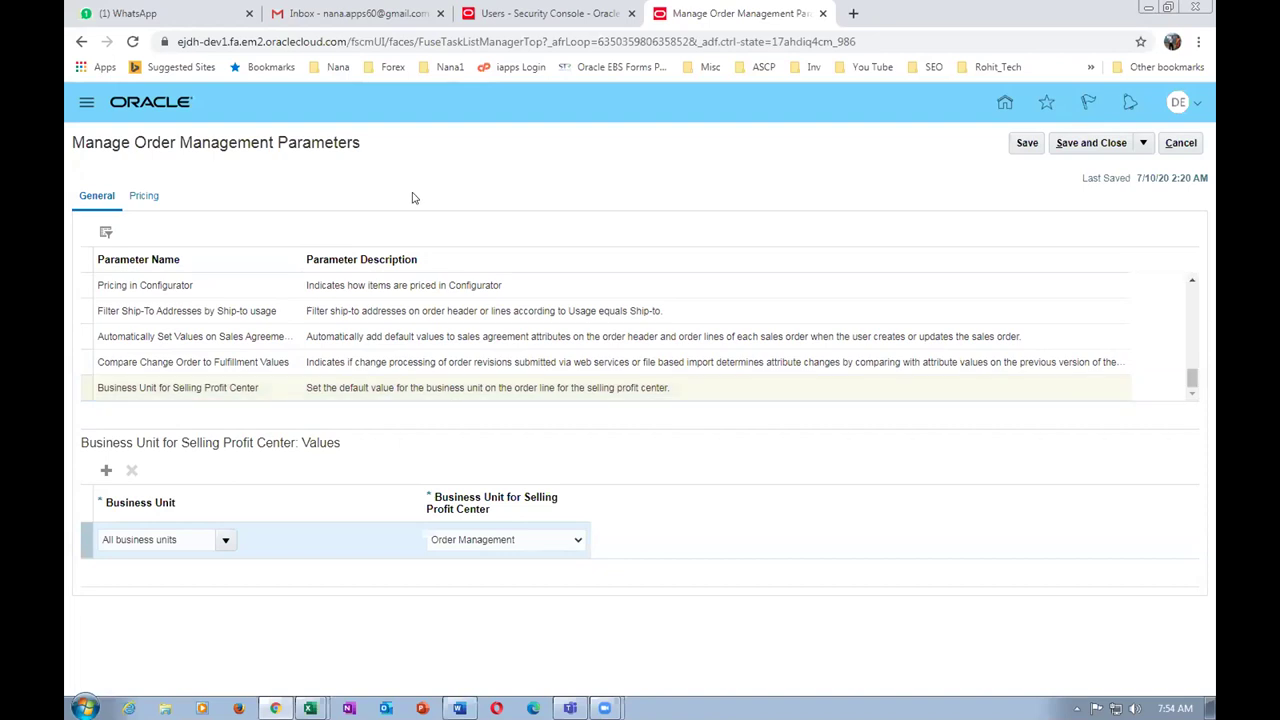
left_click(1100, 143)
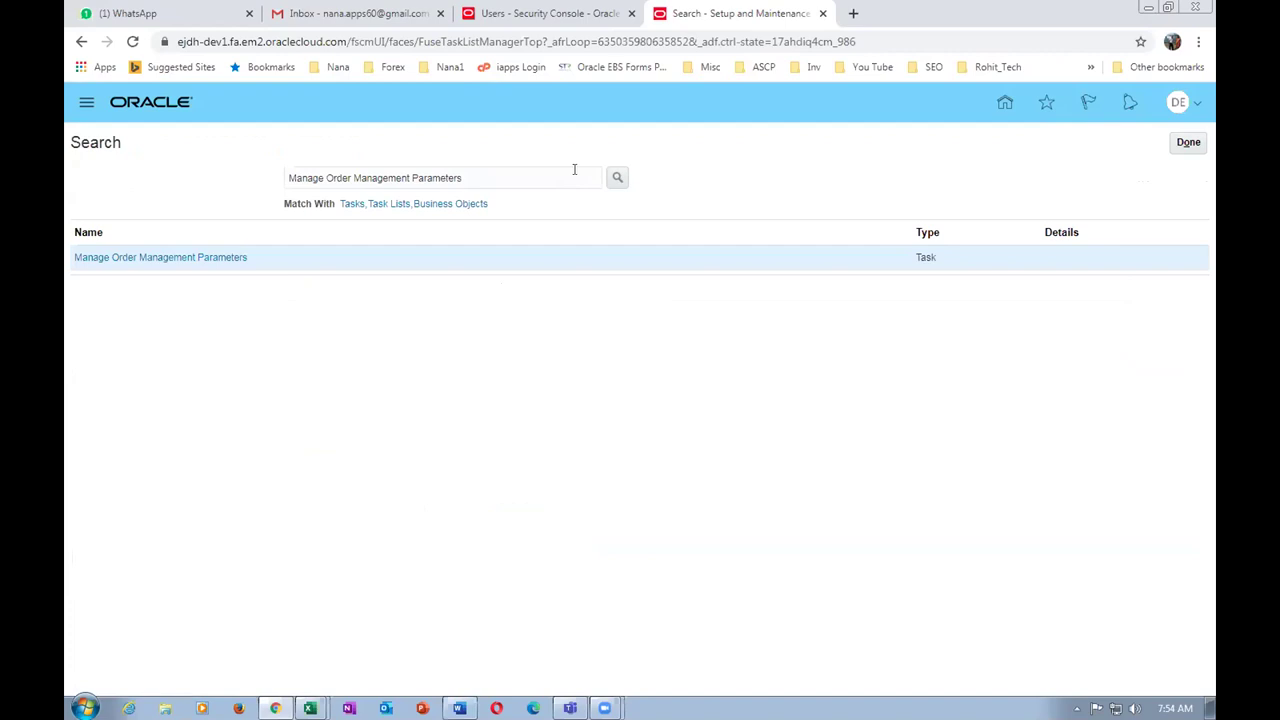
- Switch to the Fusion OM Worksheet in Excel and read the OM parameters task and the following pricing lookup task
key("alt+Tab")
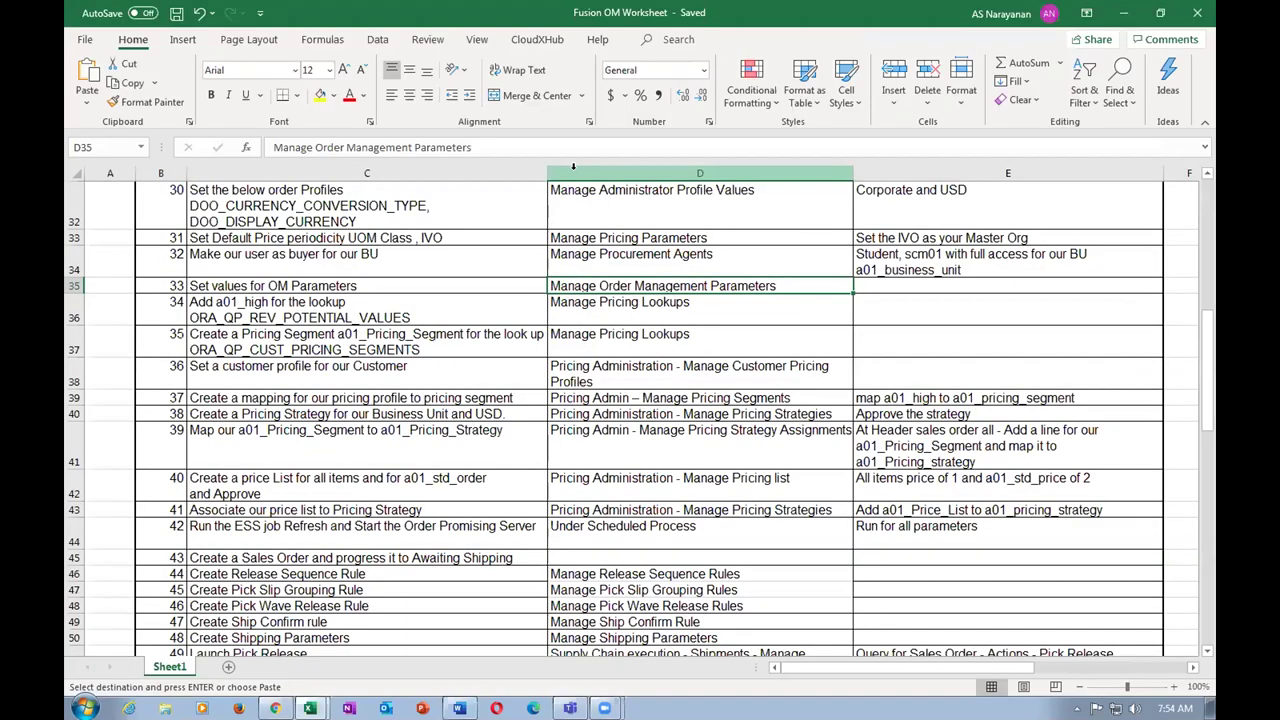
left_click(220, 282)
left_click(219, 302)
left_click(618, 316)
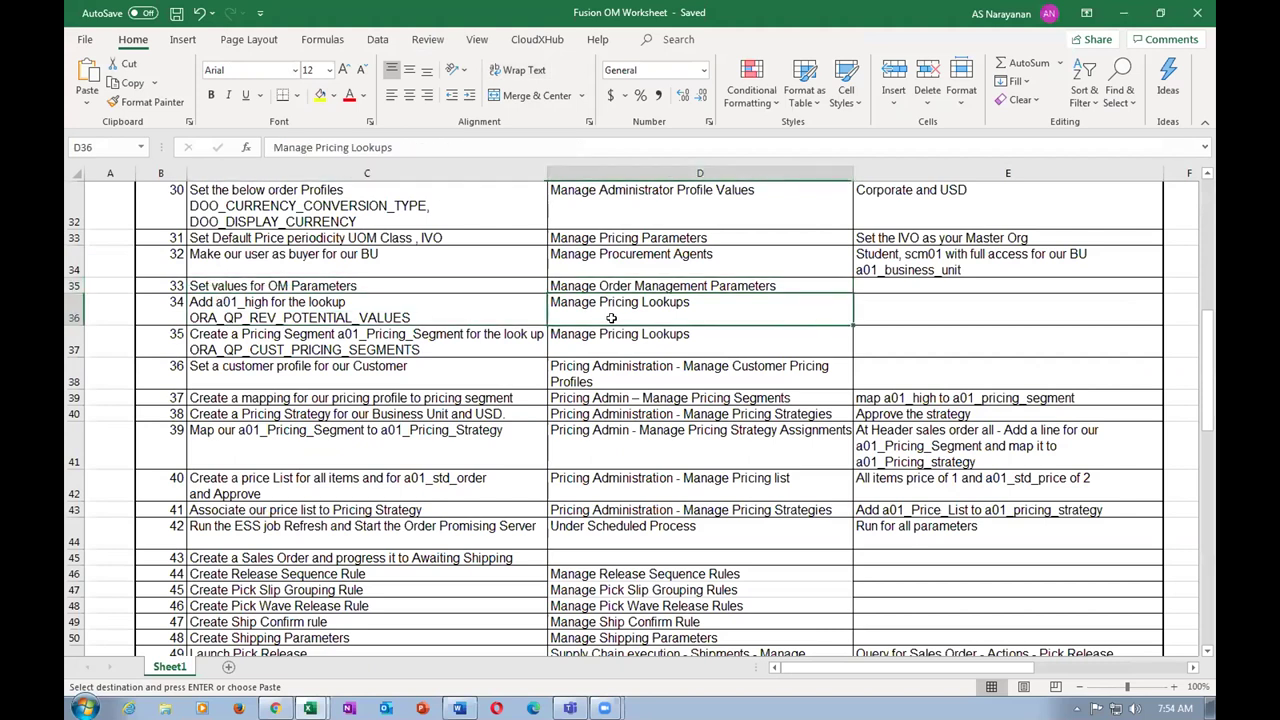
left_click(402, 308)
left_click_drag(590, 304, 588, 305)
- Switch to Firefox and load the E-Business Suite home page at mars.kumanti.in:8002
left_click(238, 708)
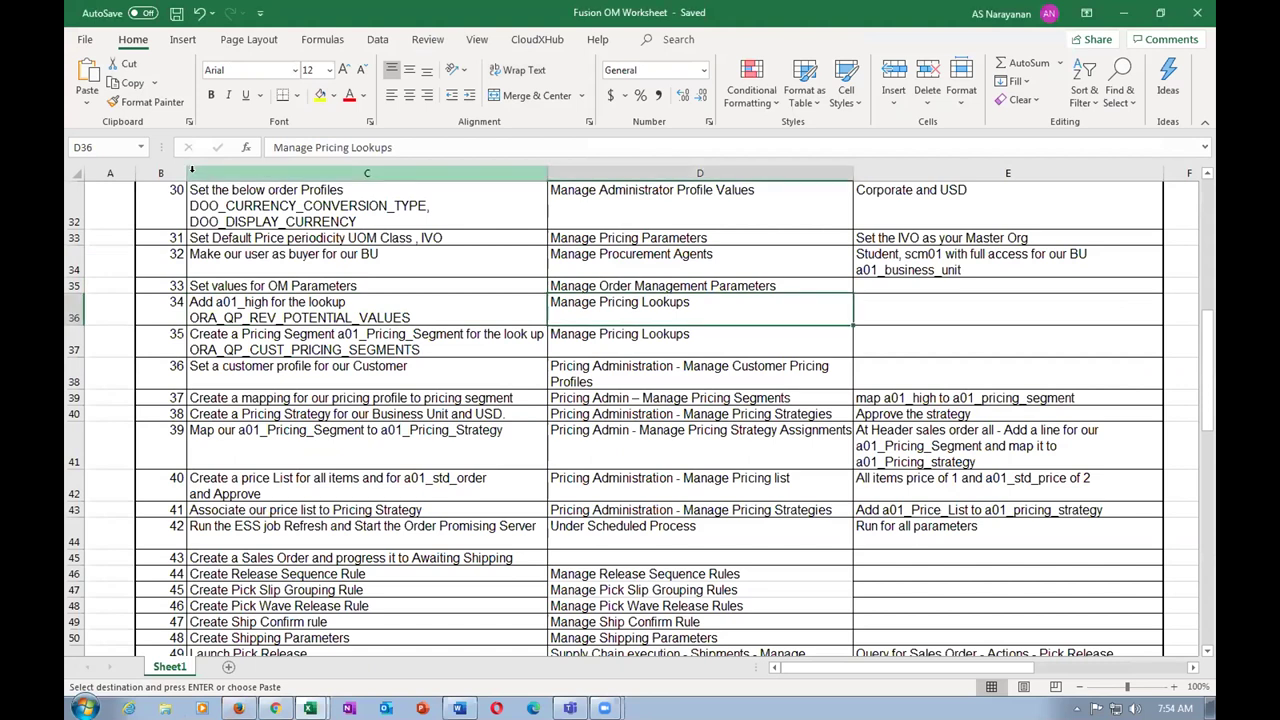
type("ma")
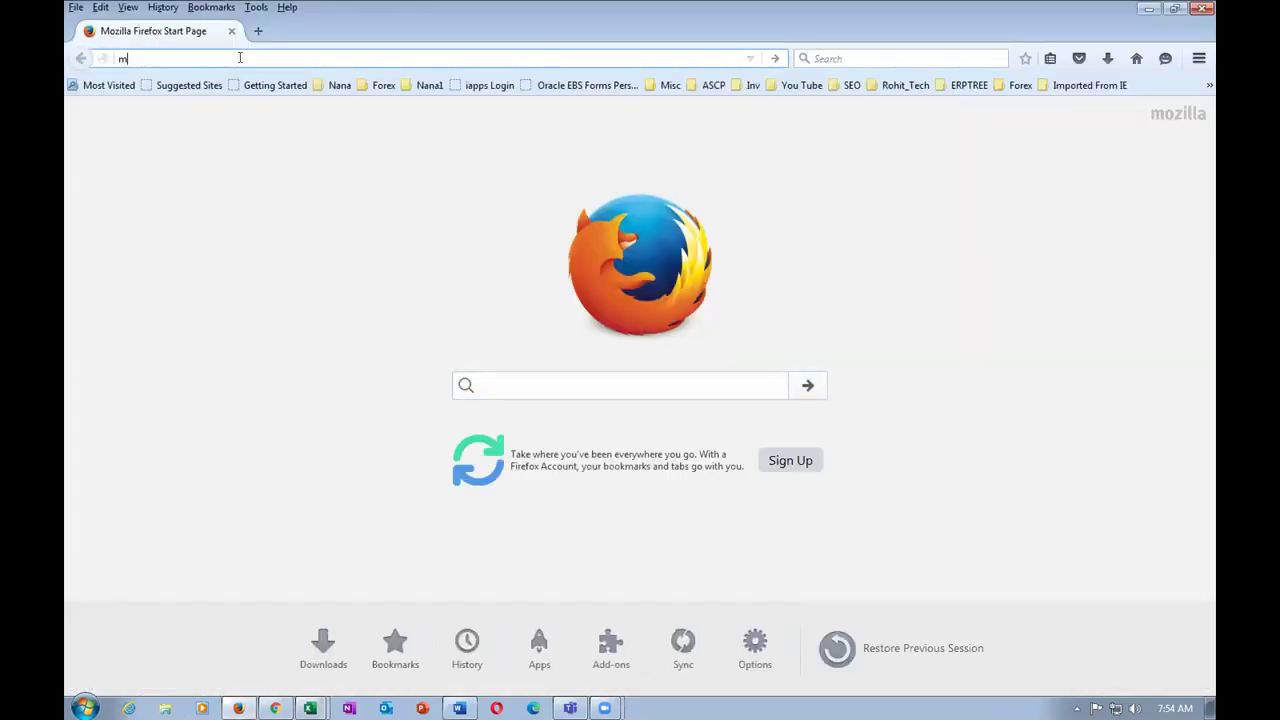
key("Down")
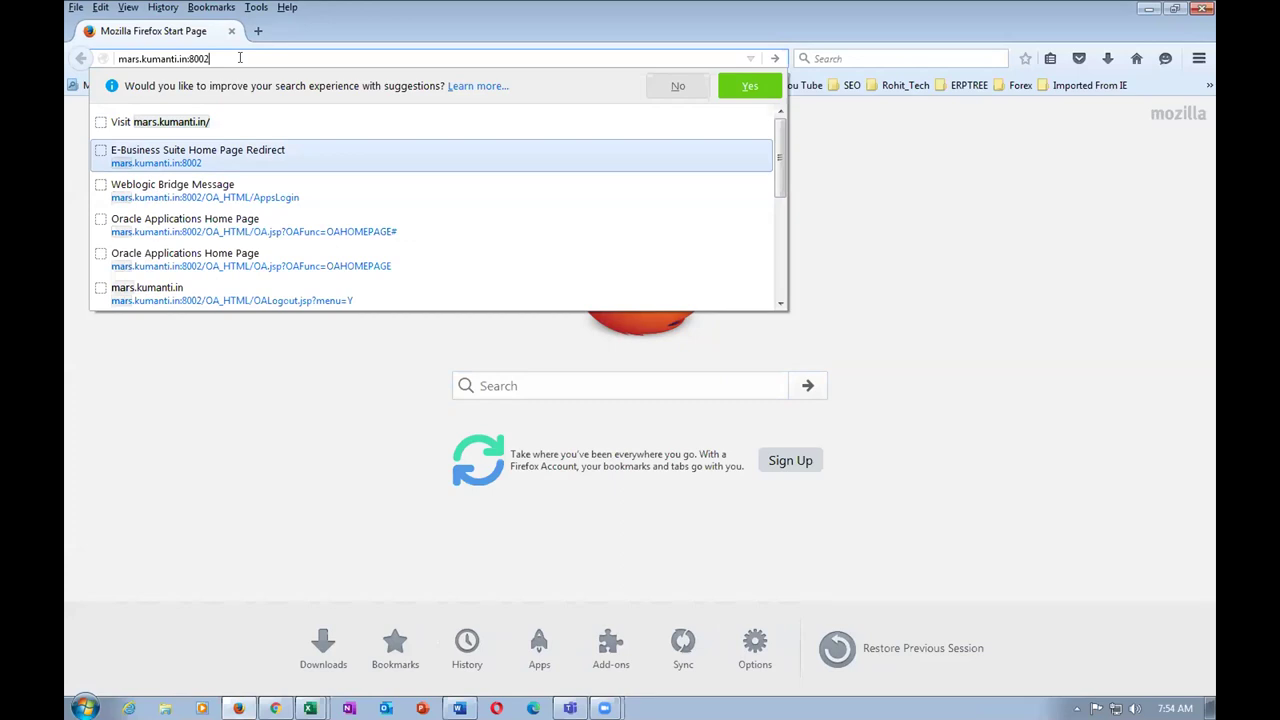
key("Return")
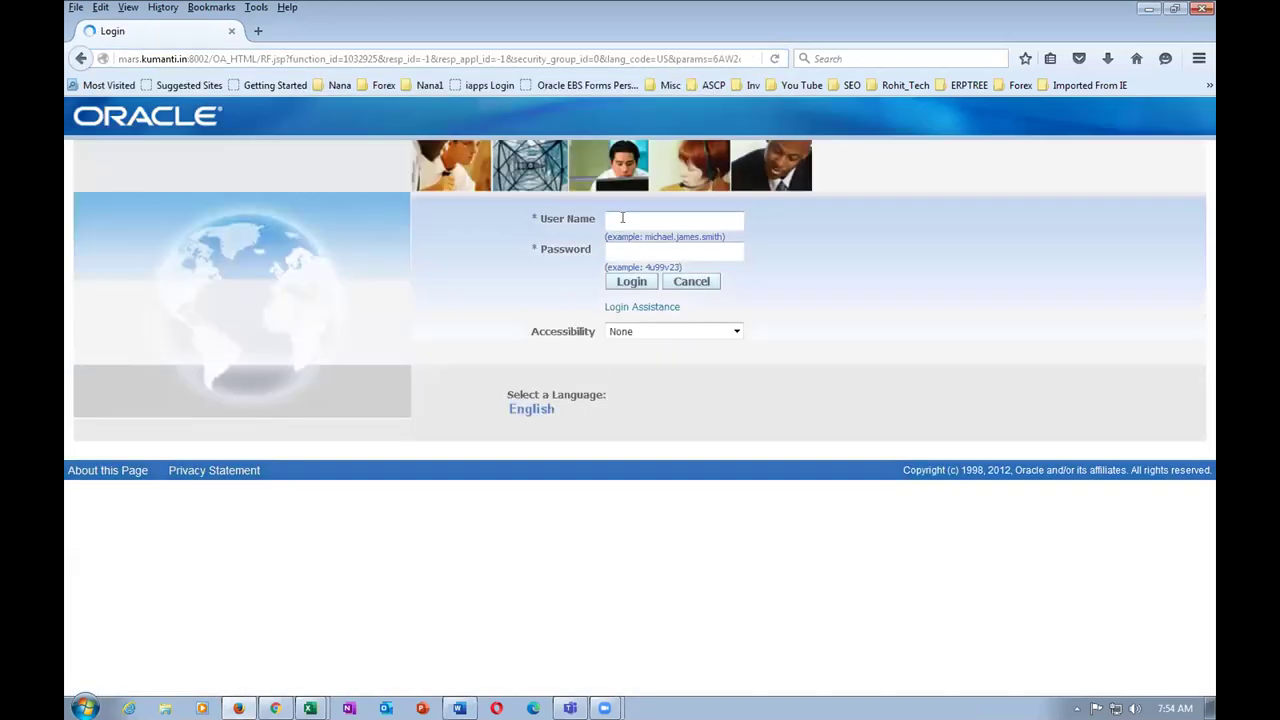
- Log in to E-Business Suite as operations with the saved account password
left_click(626, 219)
type("ope")
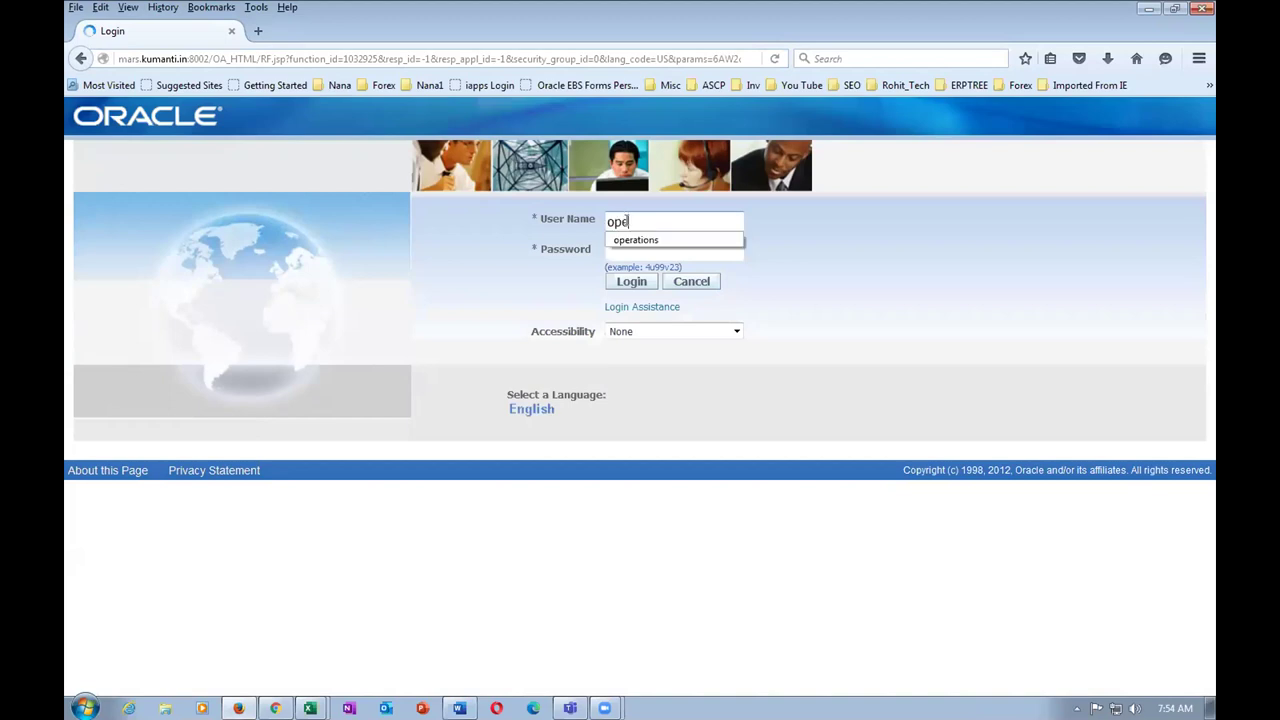
left_click(660, 241)
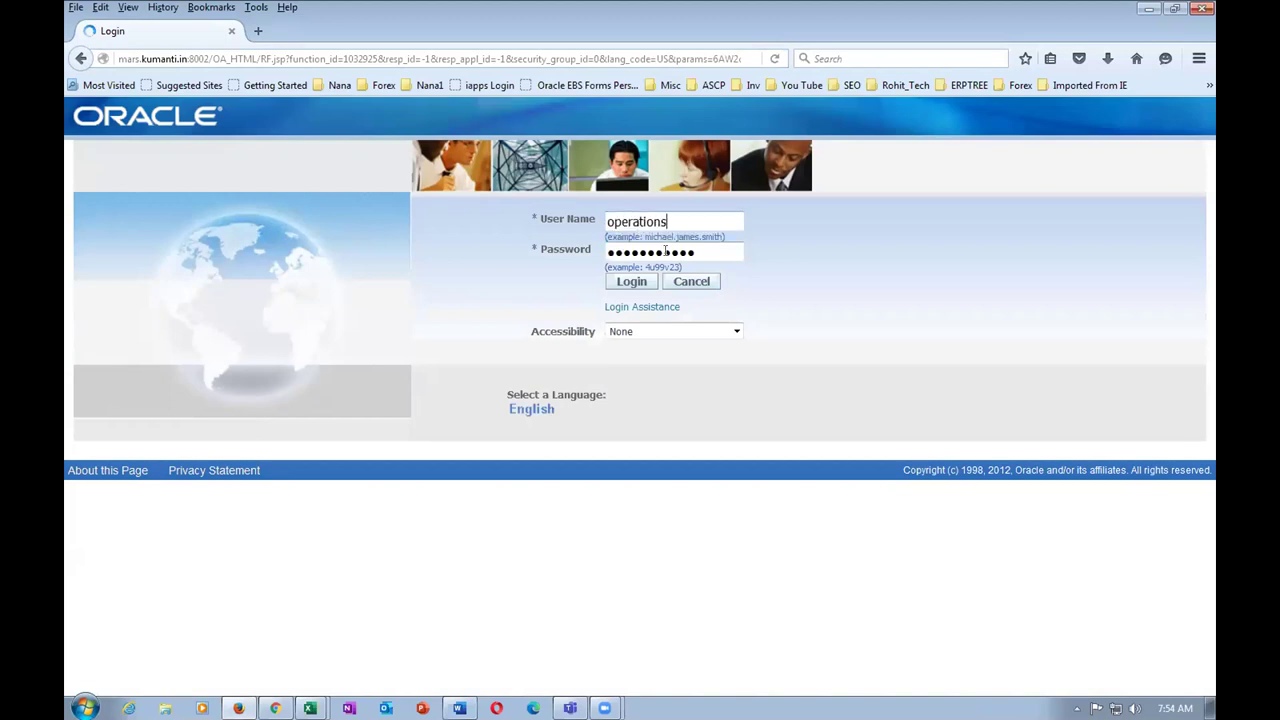
left_click(639, 285)
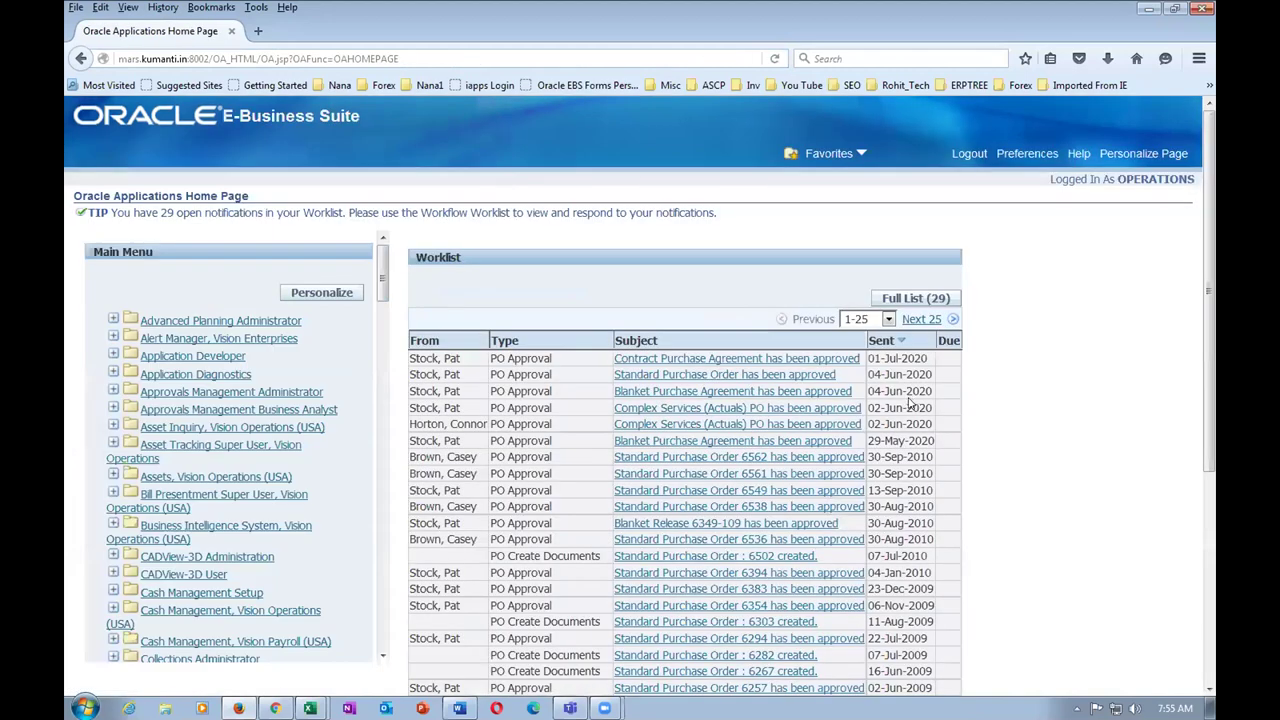
- Launch the Oracle Applications forms through the Payables Invoices favorite, accepting the Java security risk and dismissing the worklist note
left_click(827, 157)
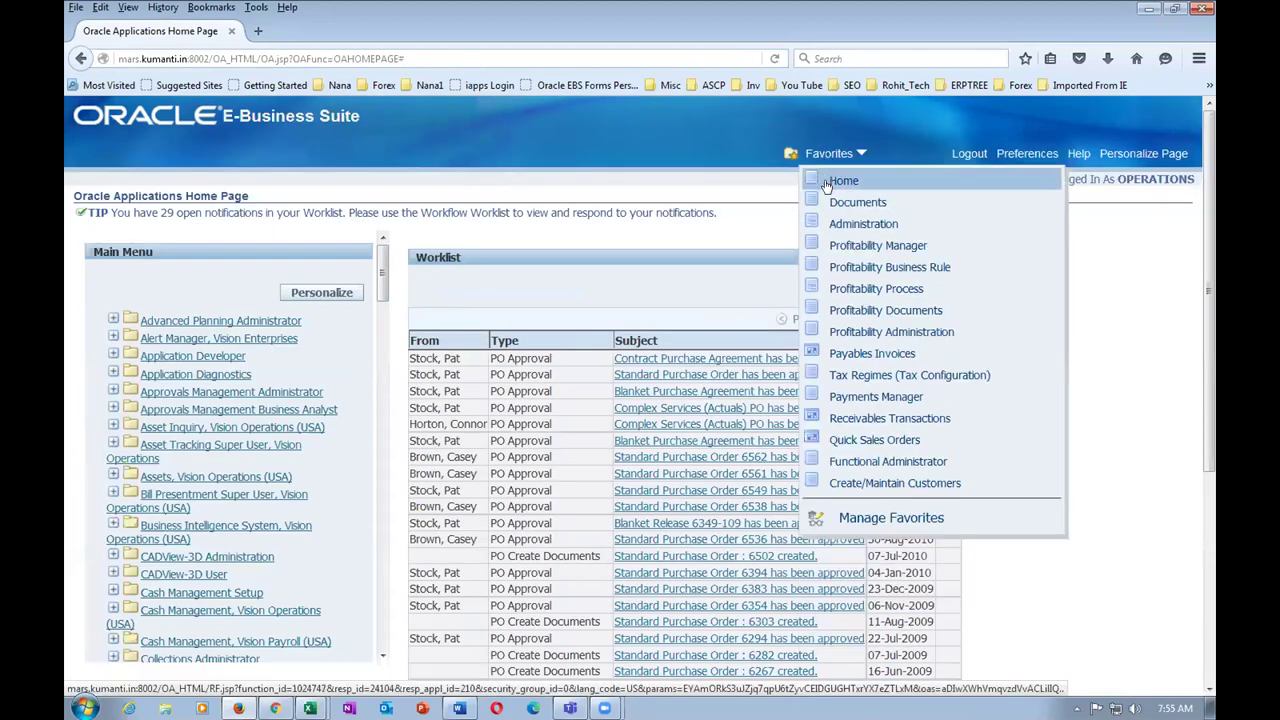
left_click(864, 357)
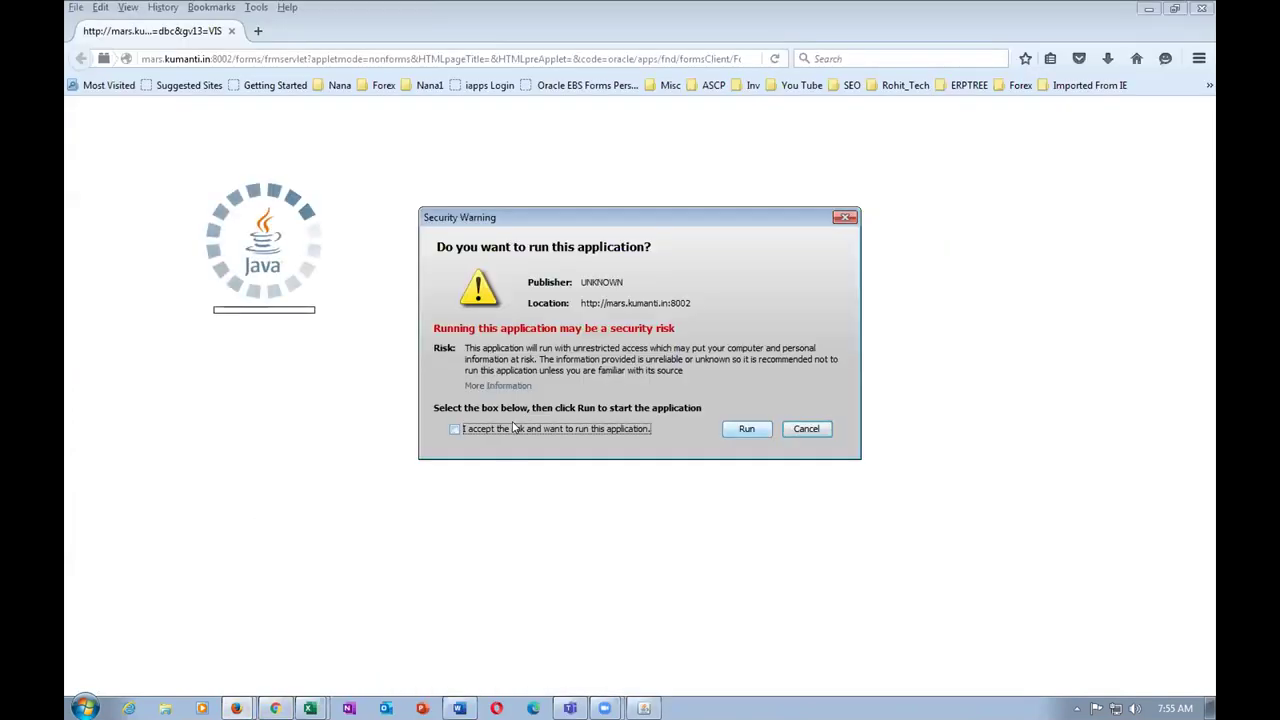
left_click(514, 428)
left_click(746, 428)
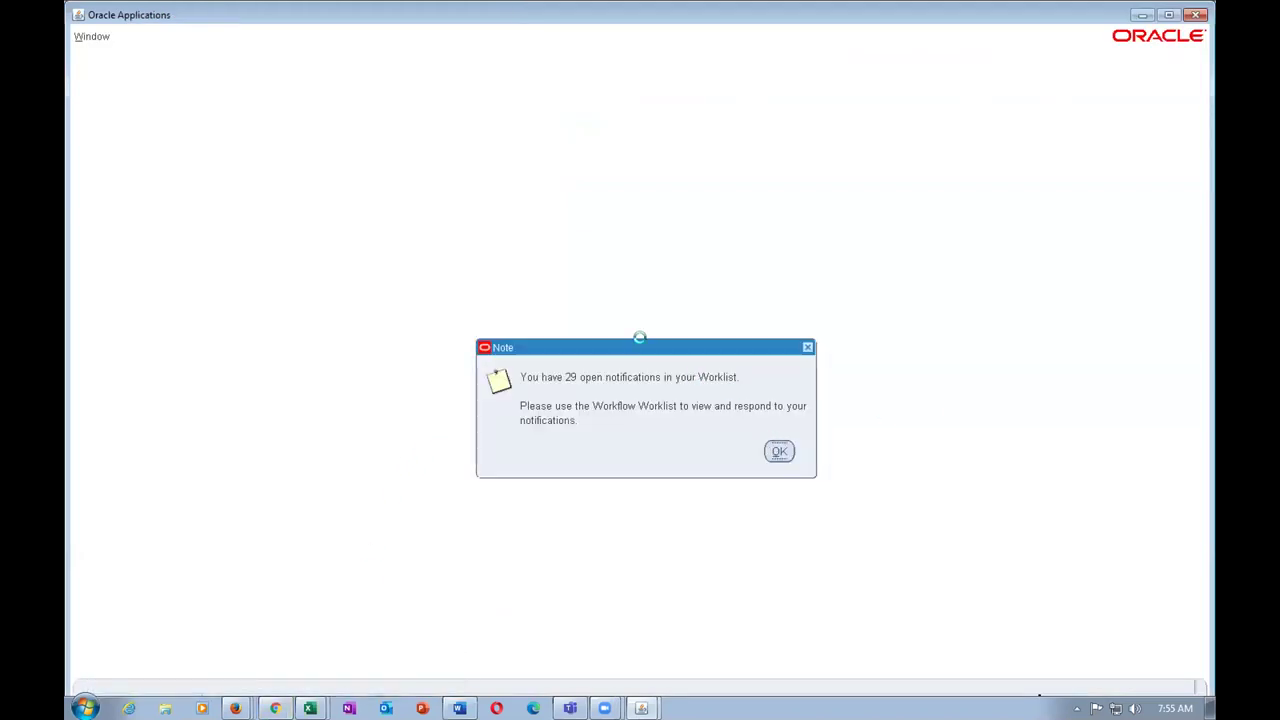
key("Return")
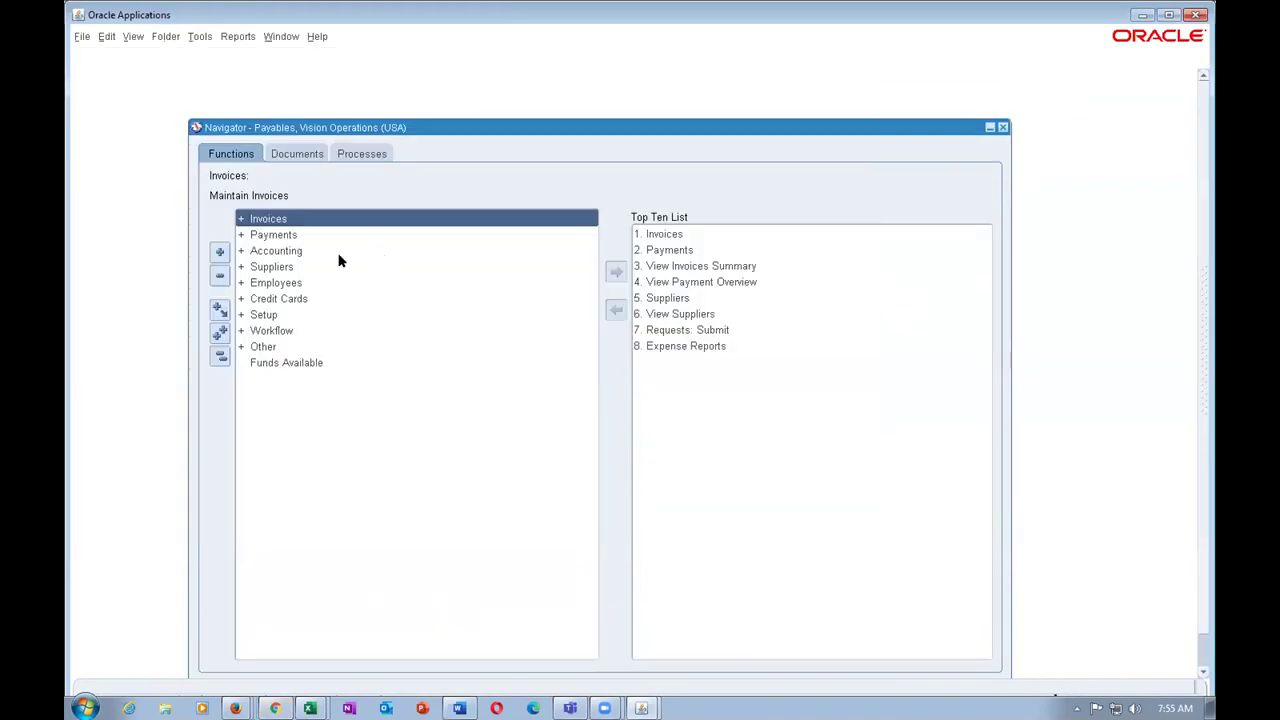
- Open the system parameter values under Order Management Super User, Vision Operations (USA), and examine the full OM System Parameters list
left_click(325, 260)
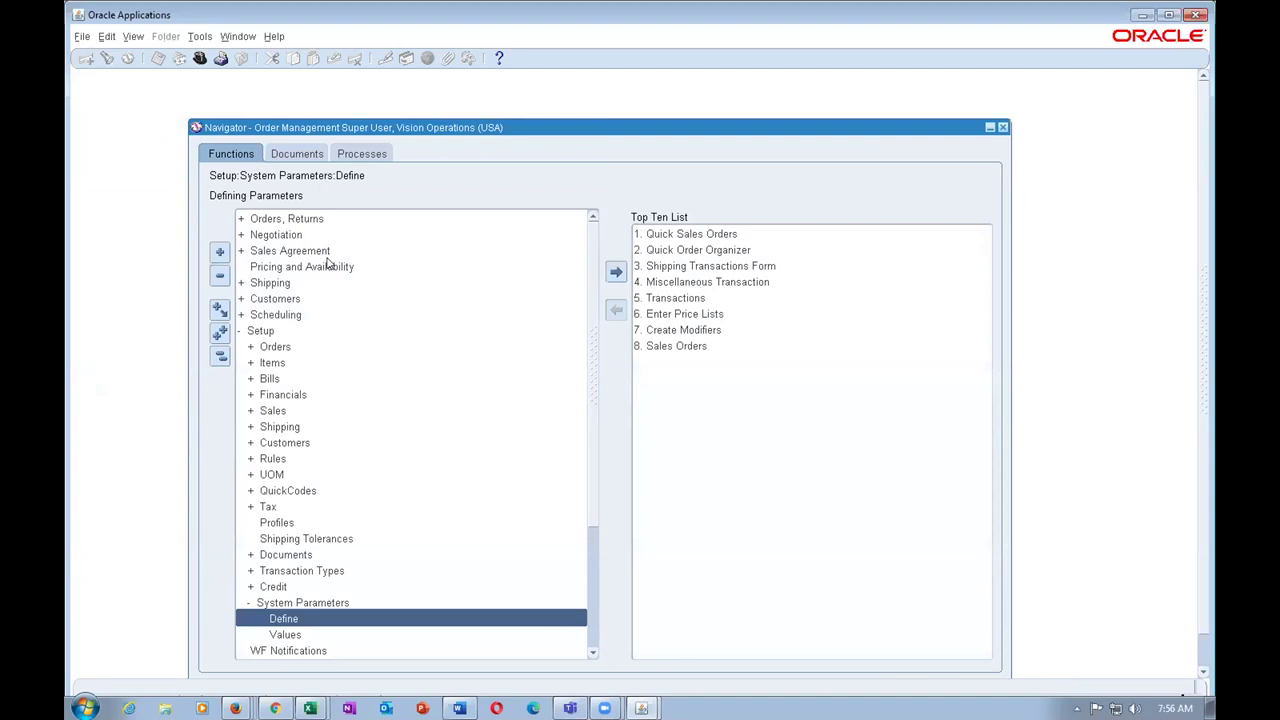
key("Down")
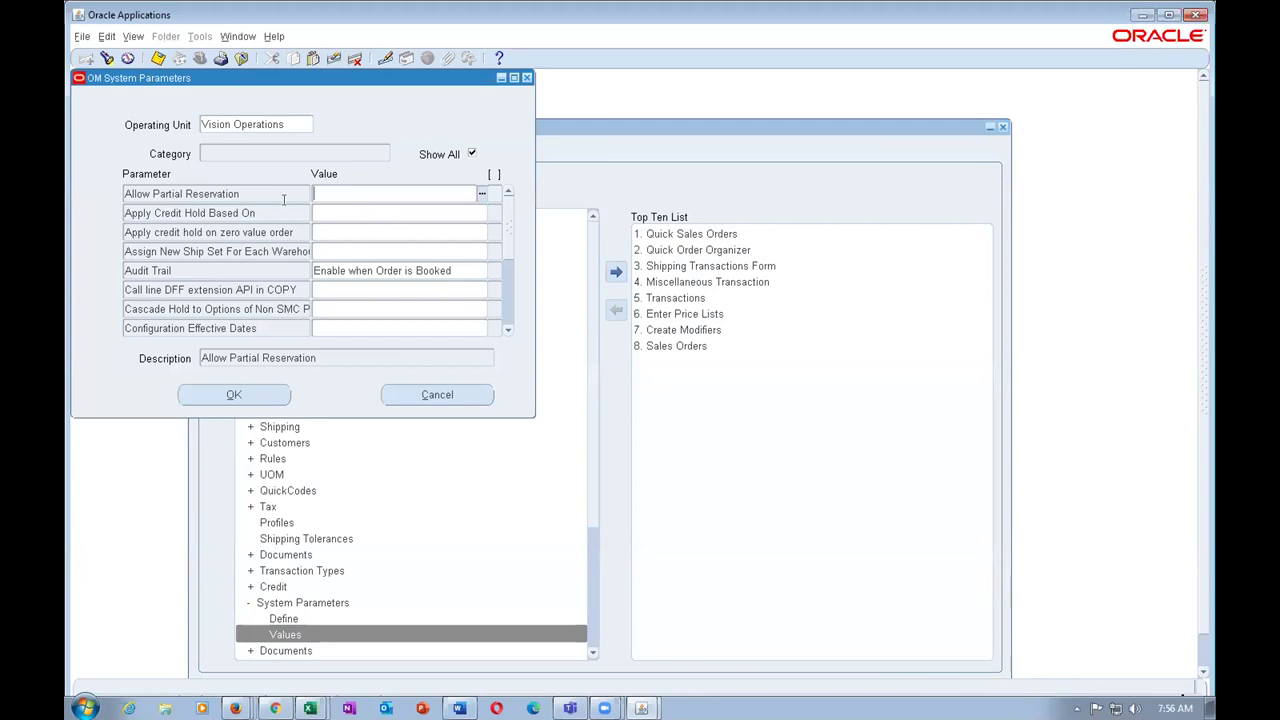
scroll(280, 192, "down", 1)
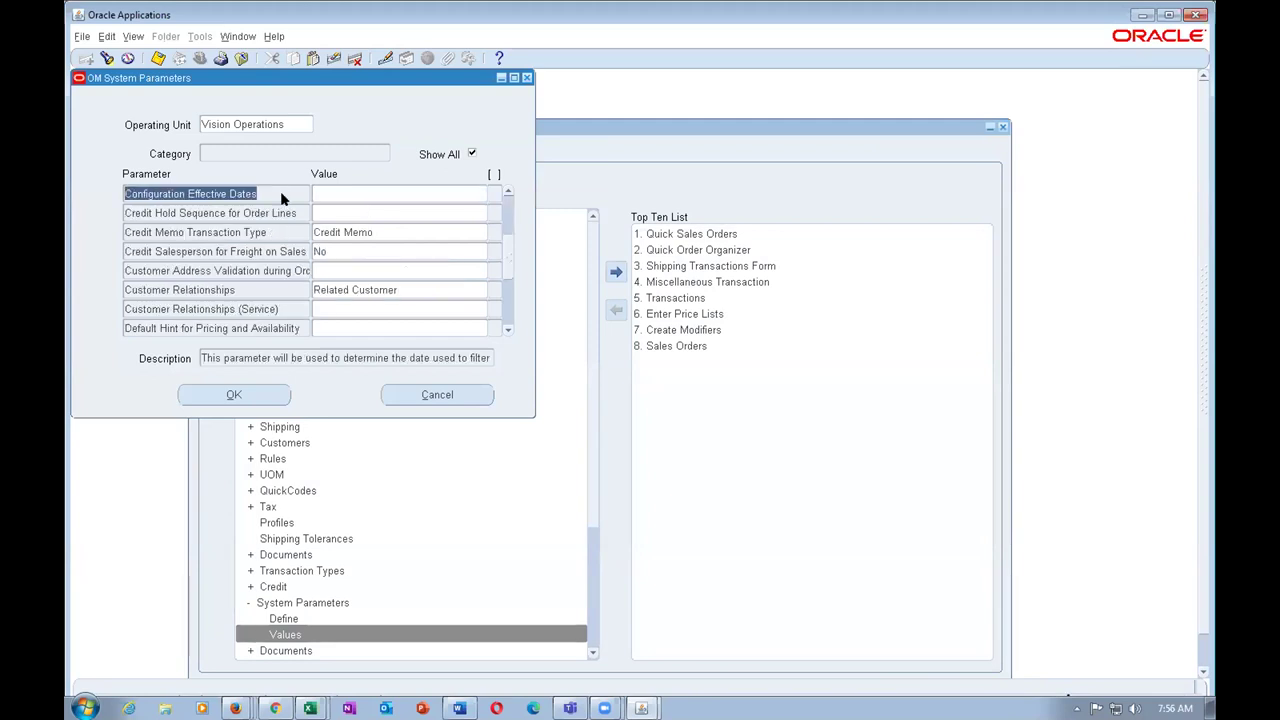
scroll(282, 198, "down", 1)
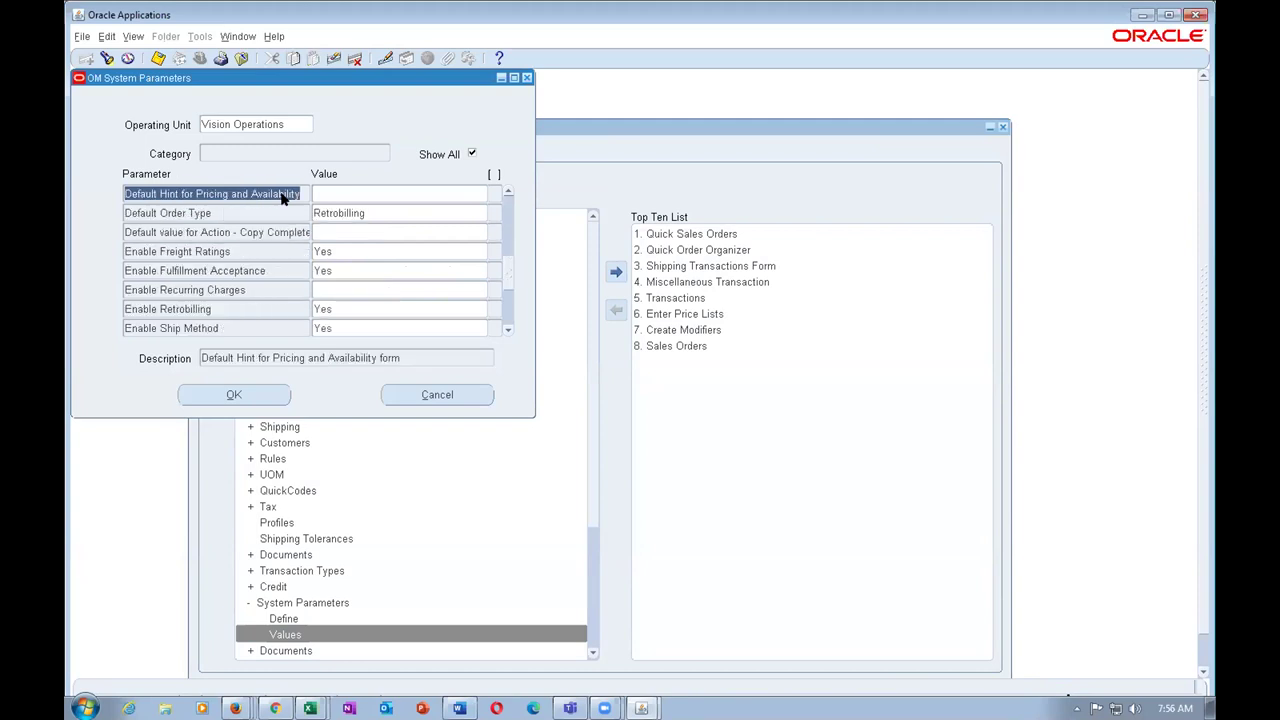
scroll(283, 199, "down", 1)
scroll(280, 191, "down", 1)
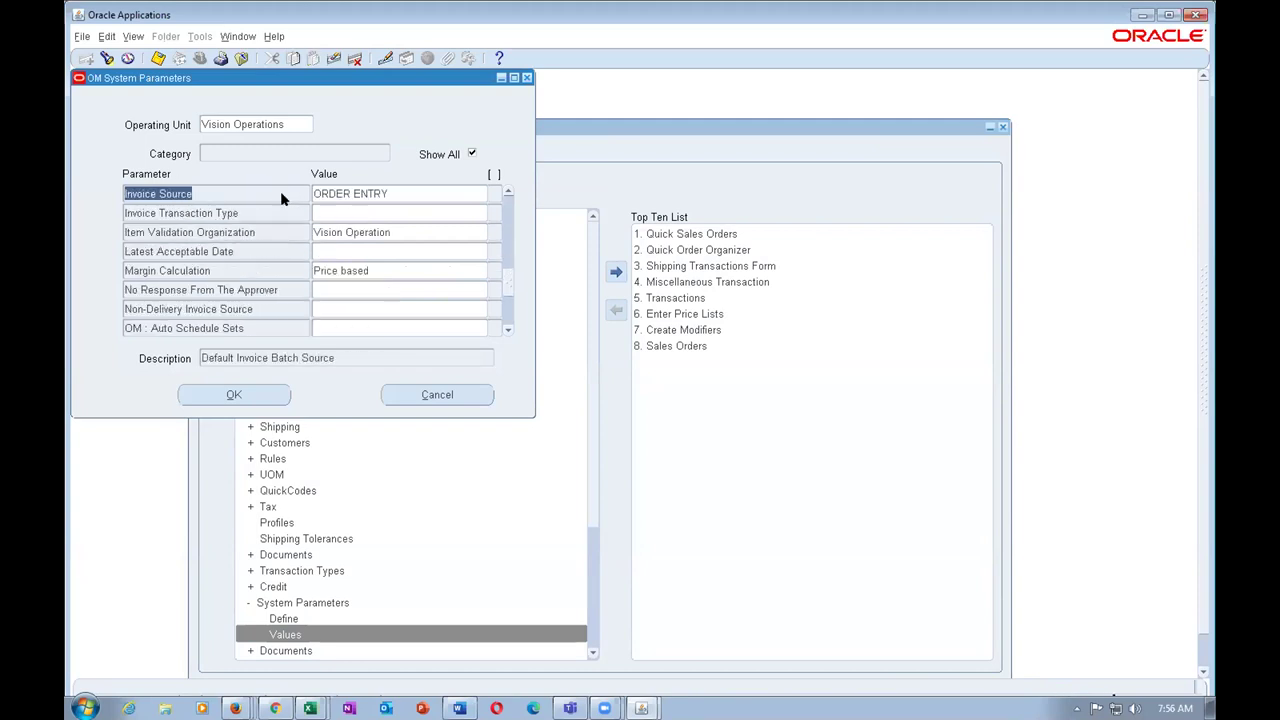
scroll(280, 191, "down", 1)
scroll(282, 196, "down", 1)
scroll(280, 191, "down", 1)
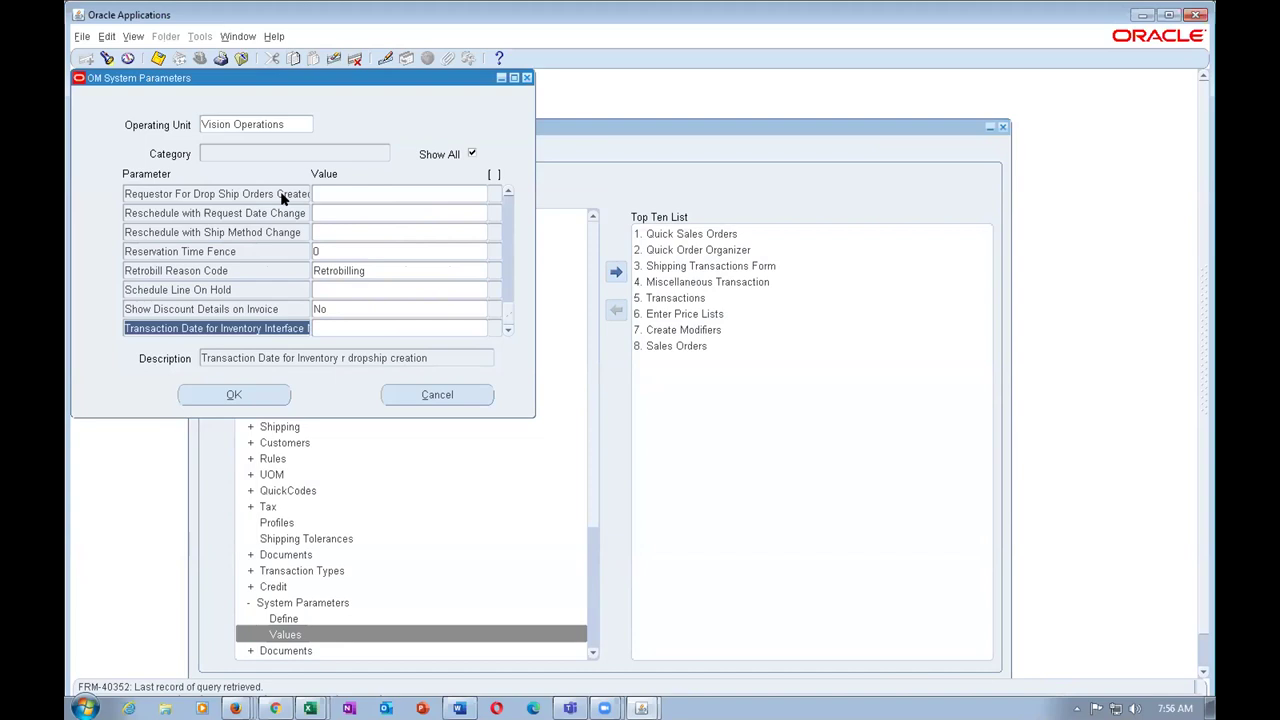
scroll(280, 196, "up", 3)
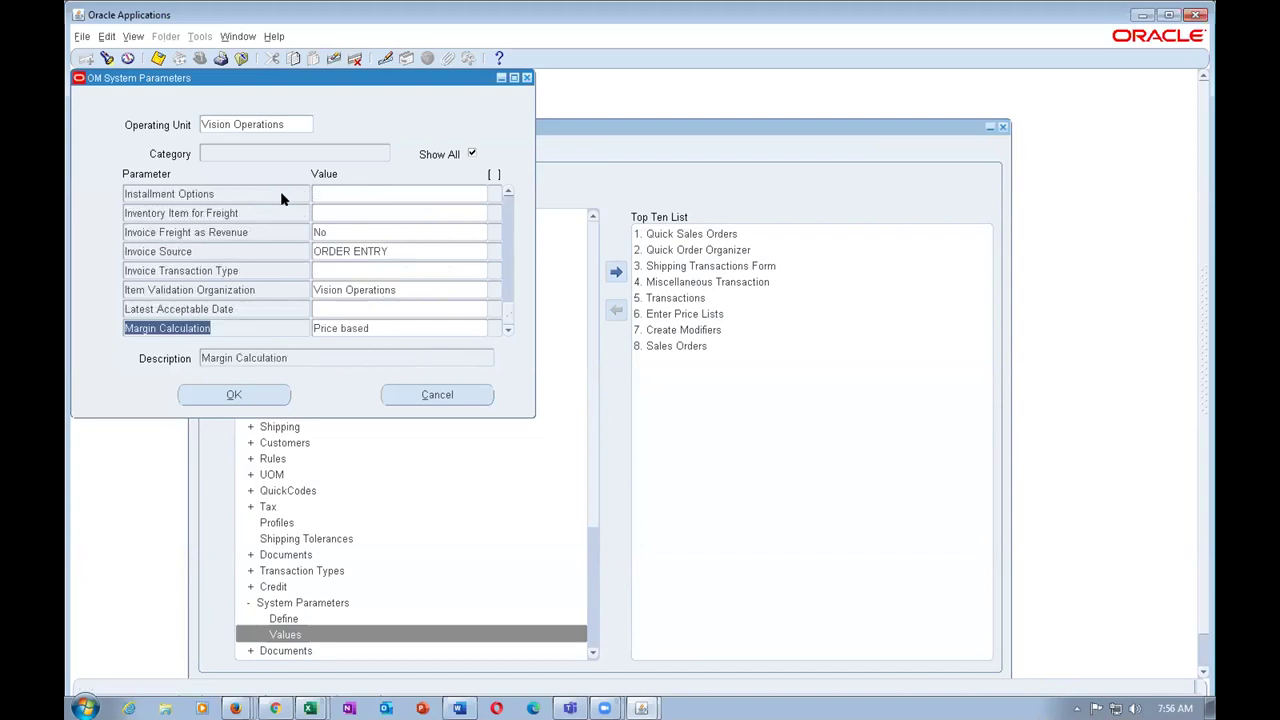
scroll(280, 196, "up", 1)
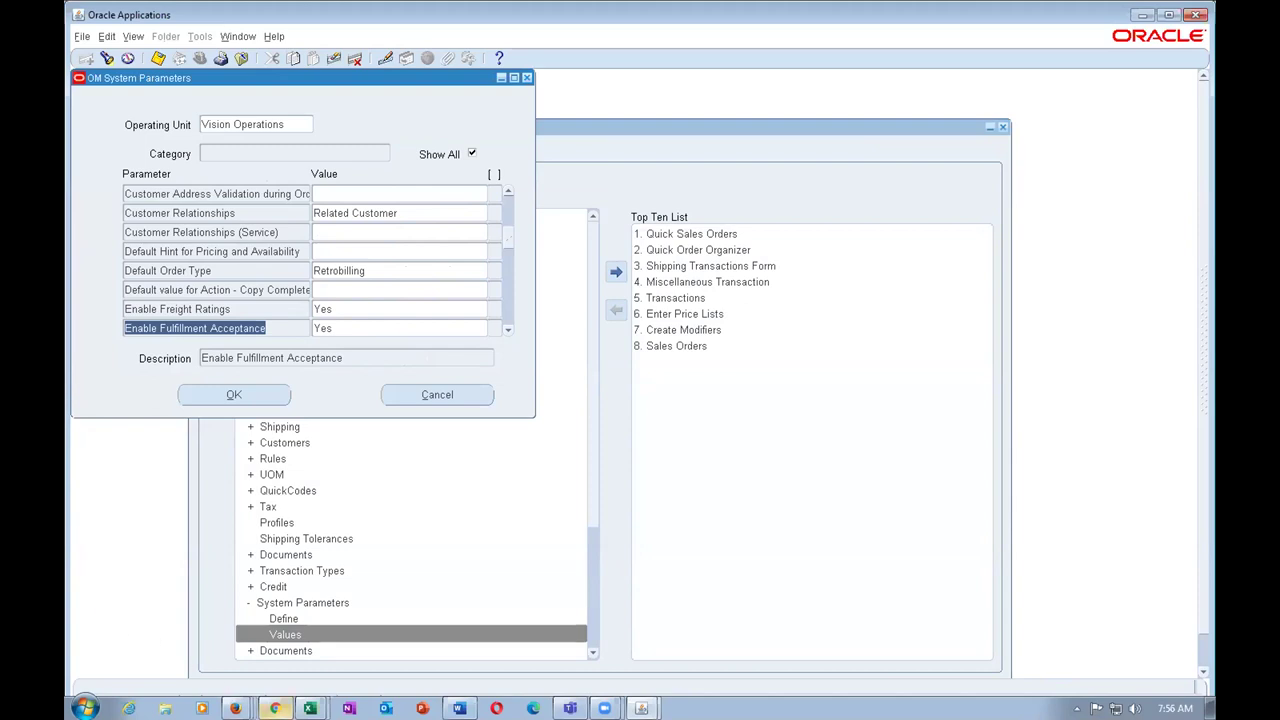
- Return to the Fusion OM Worksheet and review task 34, adding a01_high to the ORA_QP_REV_POTENTIAL_VALUES lookup through Manage Pricing Lookups
left_click(275, 708)
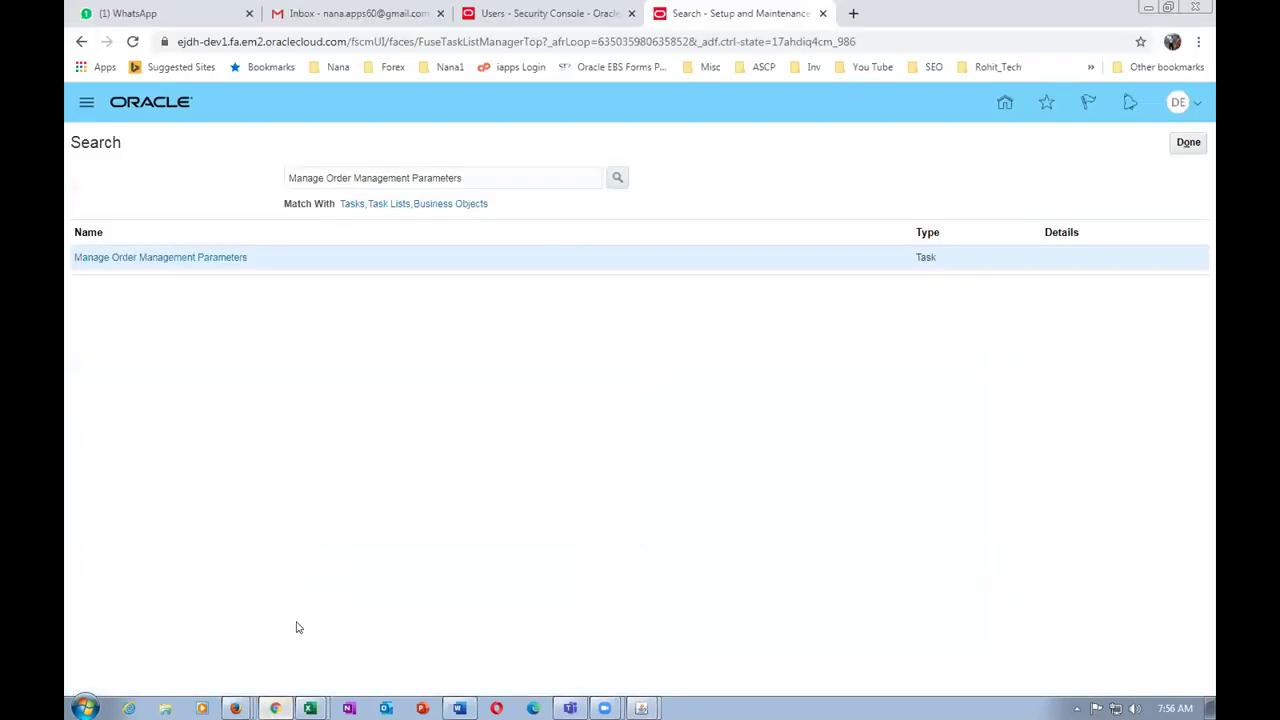
mouse_move(310, 708)
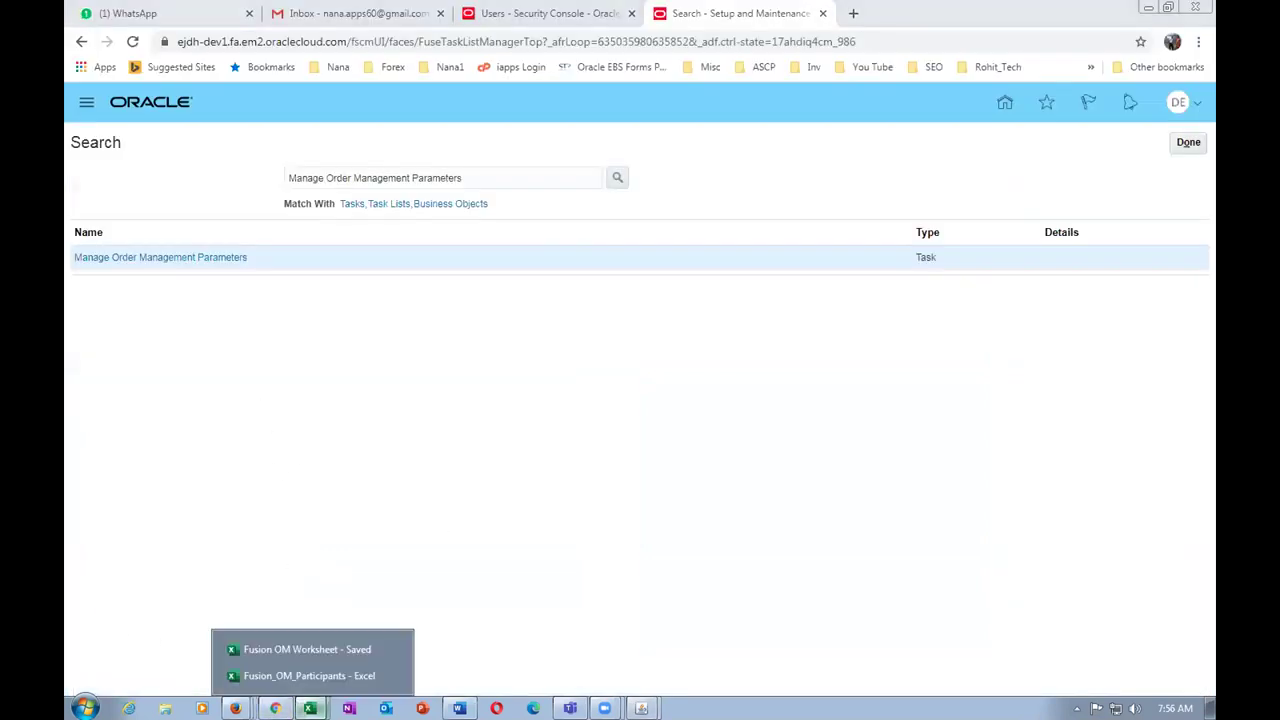
left_click(306, 656)
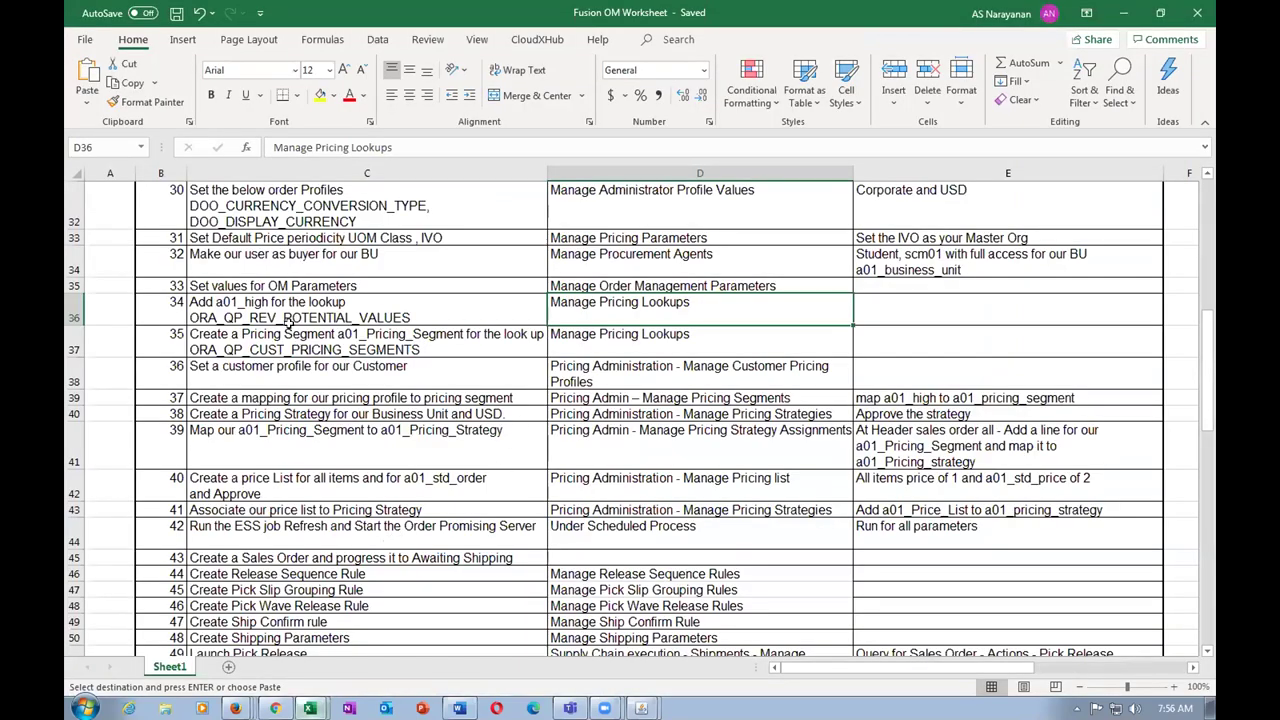
left_click(266, 288)
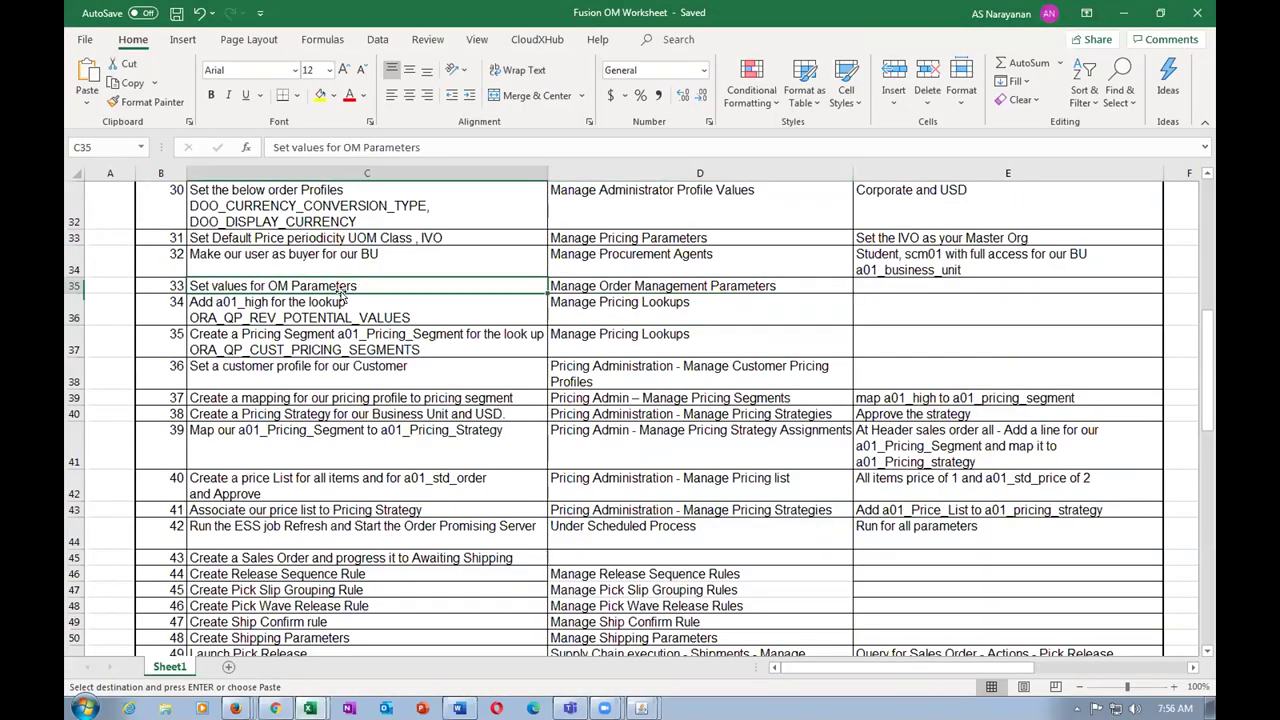
left_click(214, 310)
left_click(600, 303)
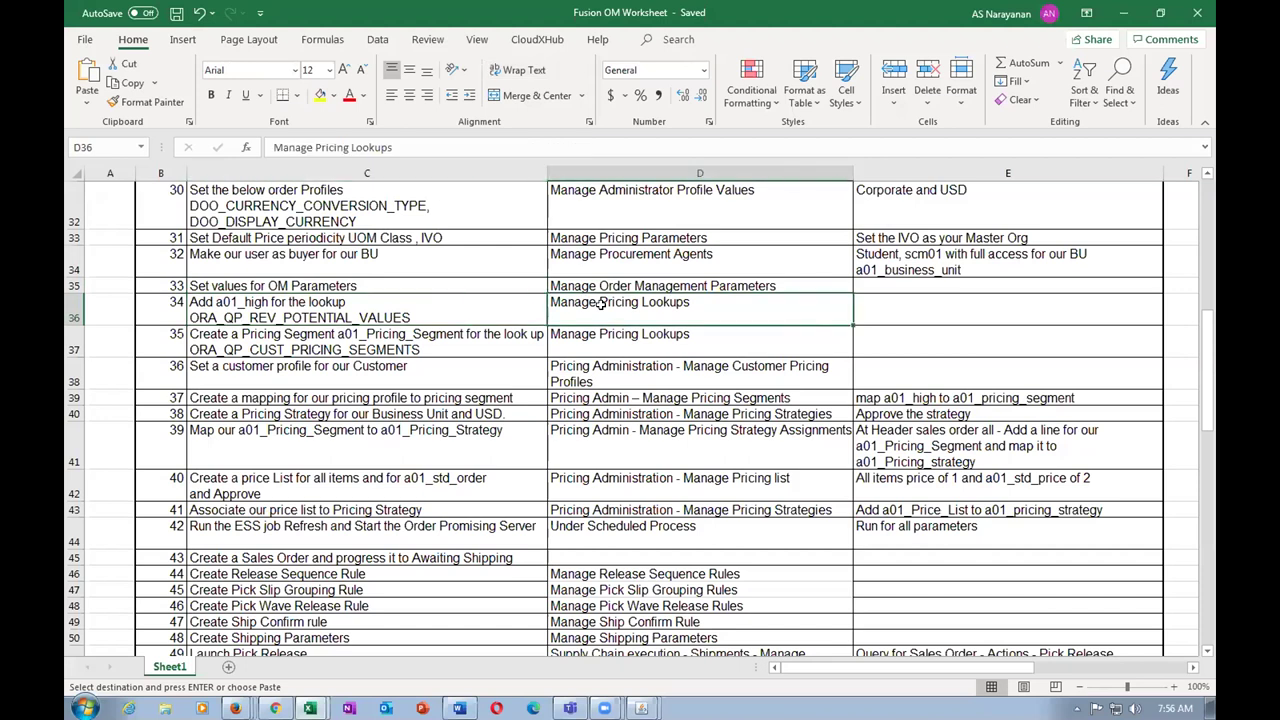
left_click(330, 316)
left_click(686, 316)
left_click(398, 312)
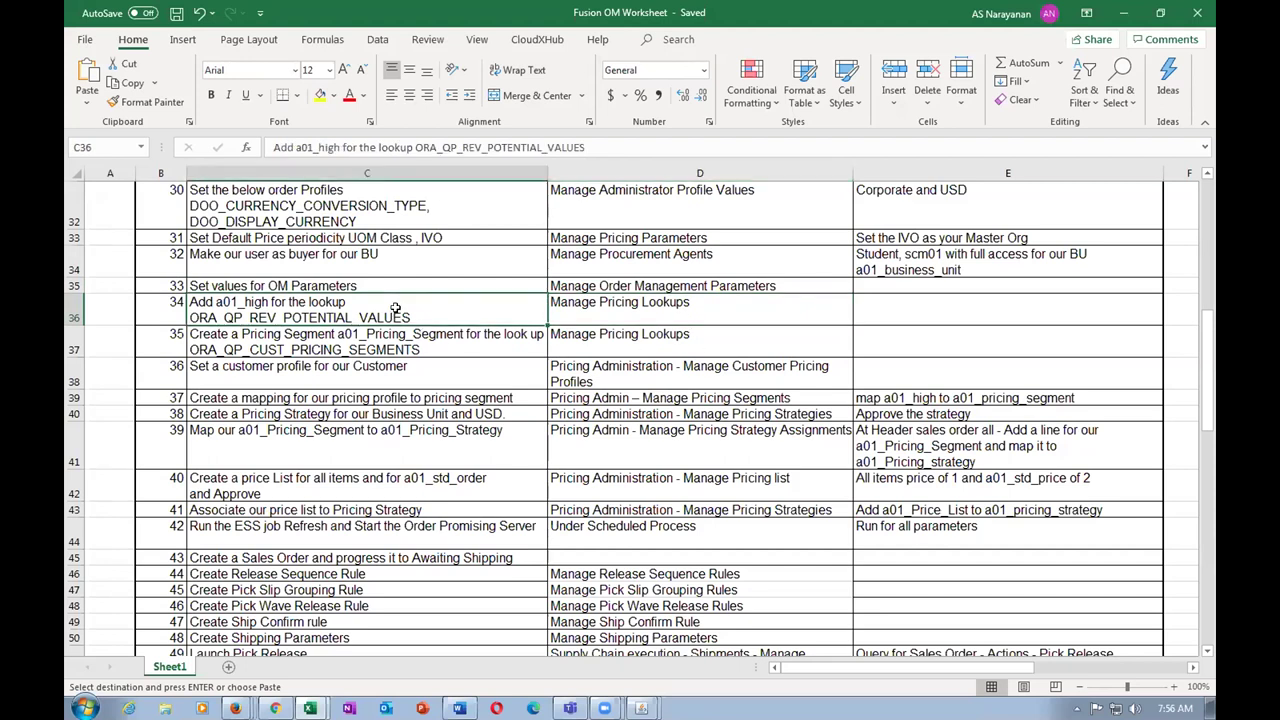
- Copy the task name from worksheet task 34, search Setup and Maintenance for Manage Pricing Lookups, and open the task
left_click(600, 316)
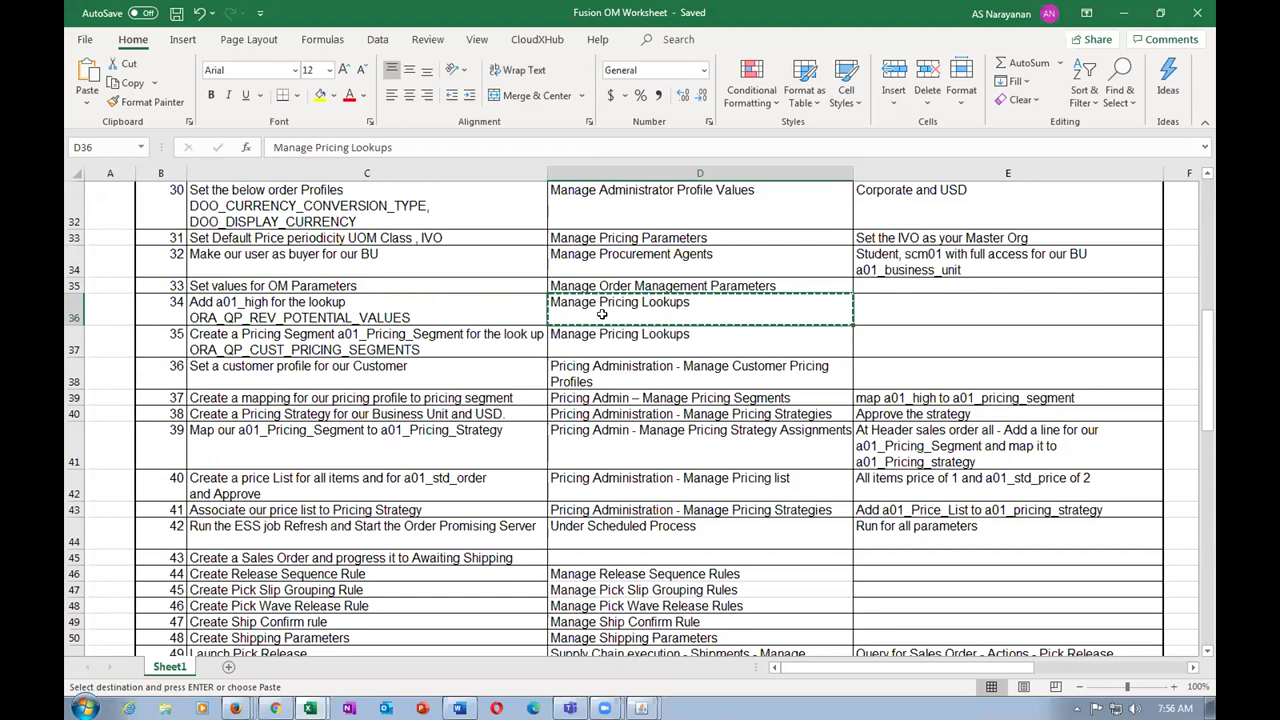
key("alt+Tab")
left_click_drag(517, 176, 64, 143)
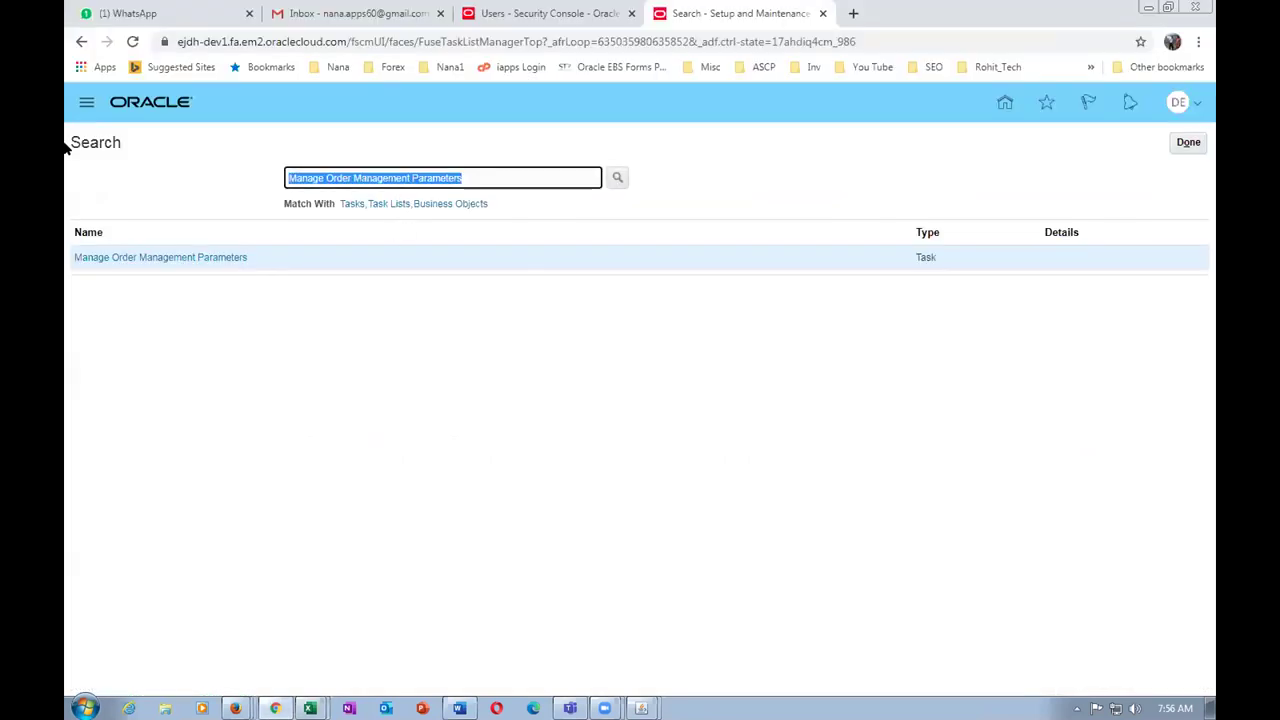
type("Manage Pricing Lookups")
key("Return")
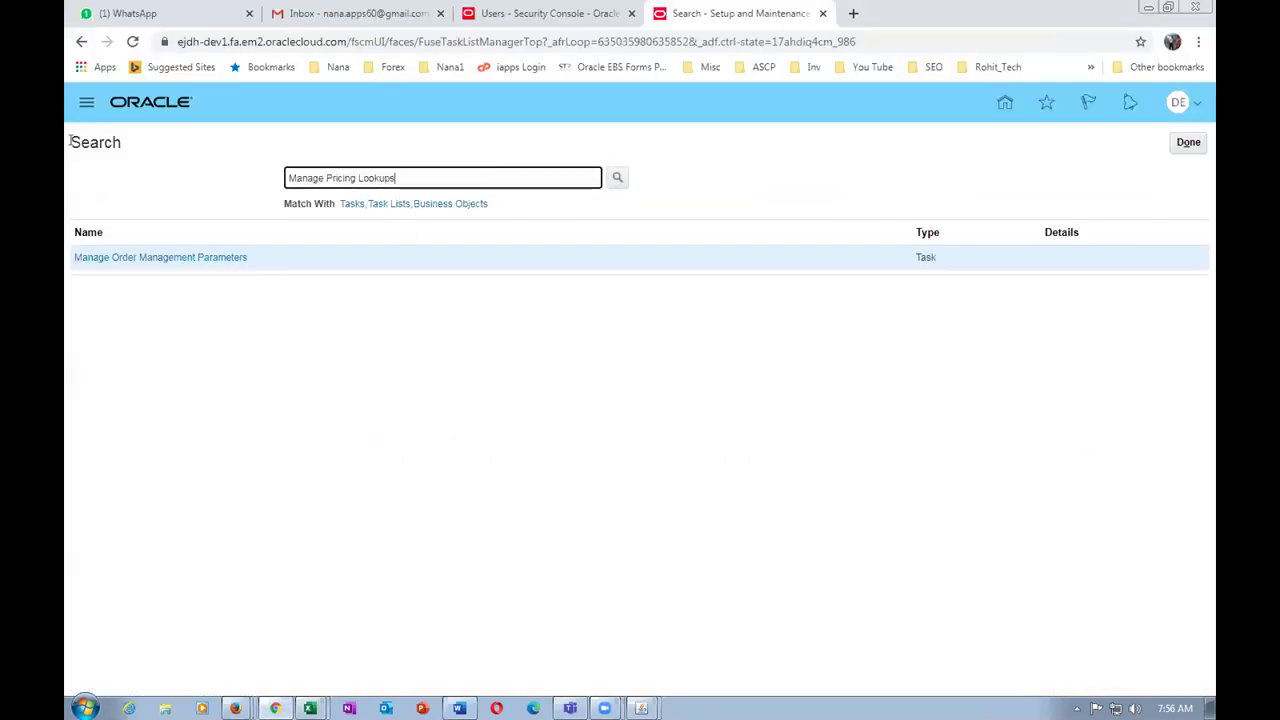
left_click(87, 258)
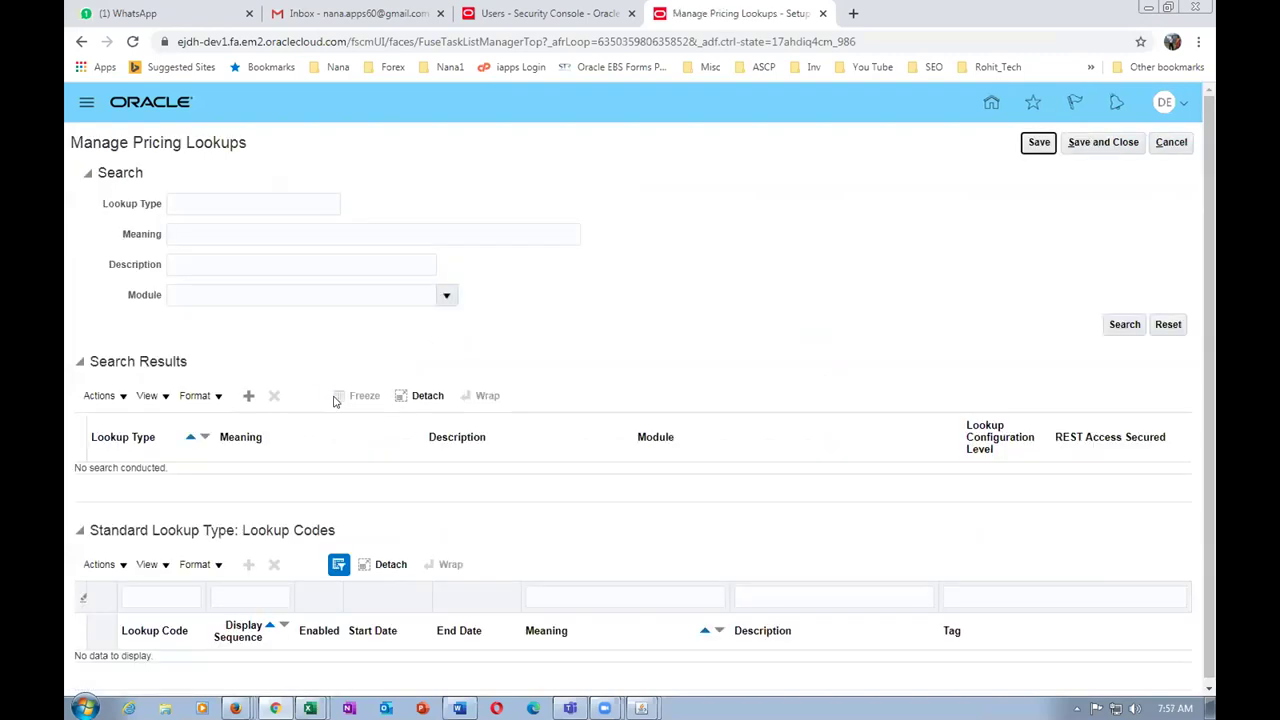
- Copy ORA_QP_REV_POTENTIAL_VALUES from worksheet task 34 and search for it as the lookup type in Manage Pricing Lookups
key("alt+Tab")
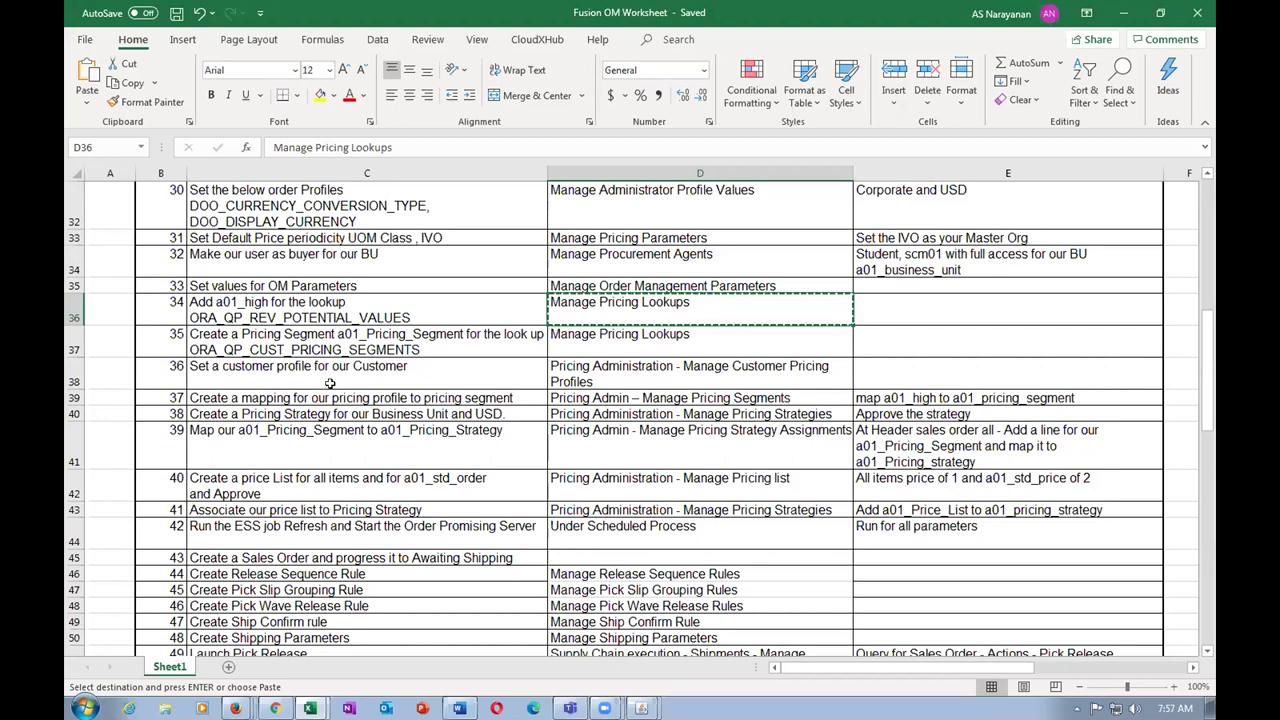
key("Escape")
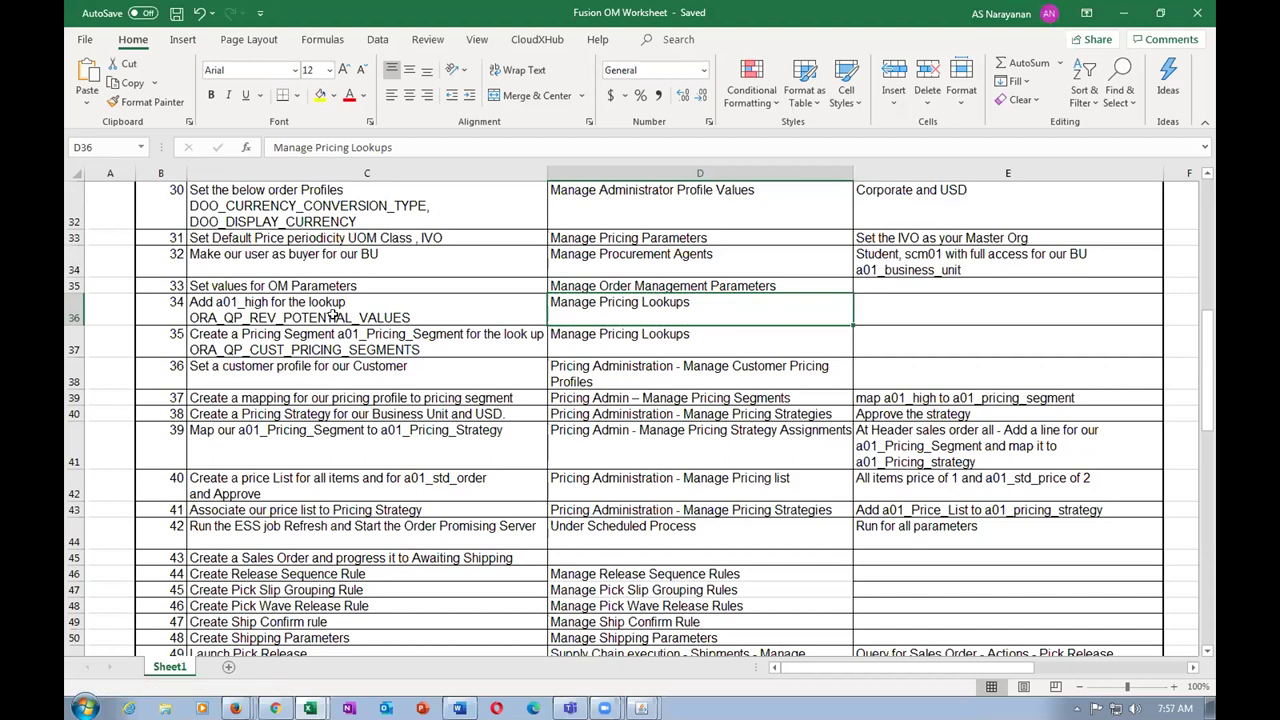
double_click(420, 317)
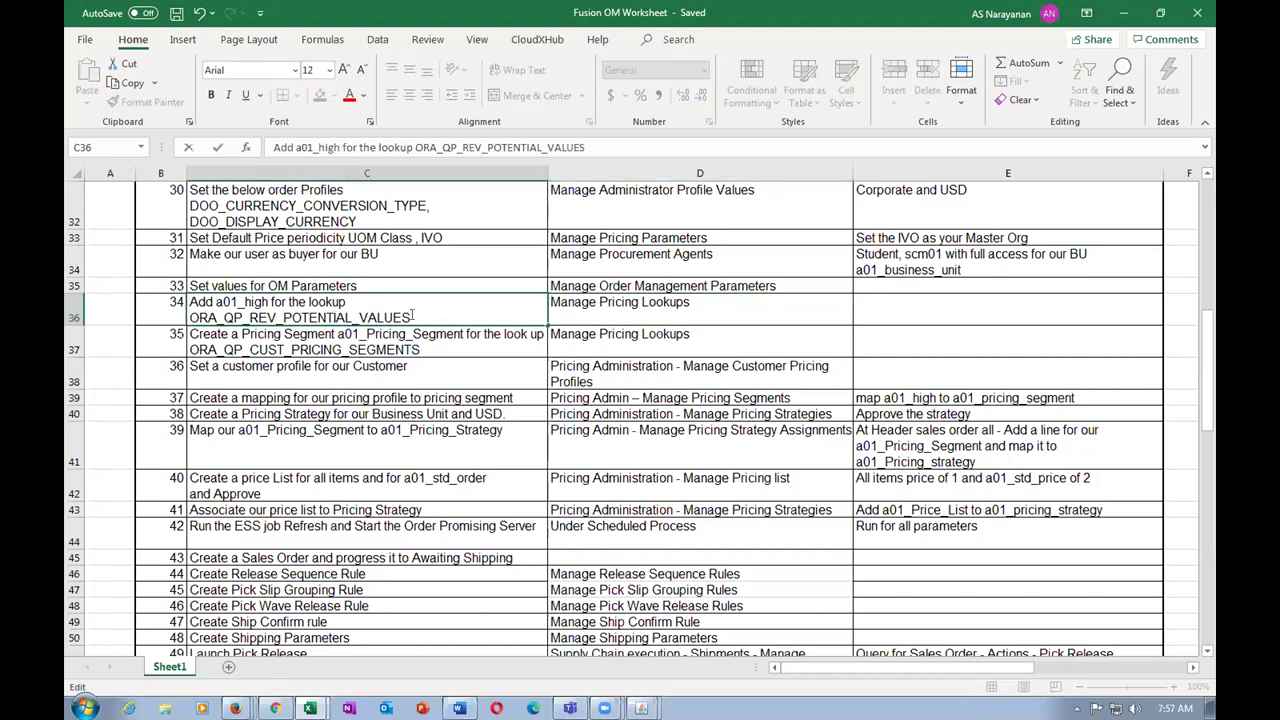
left_click_drag(408, 311, 187, 316)
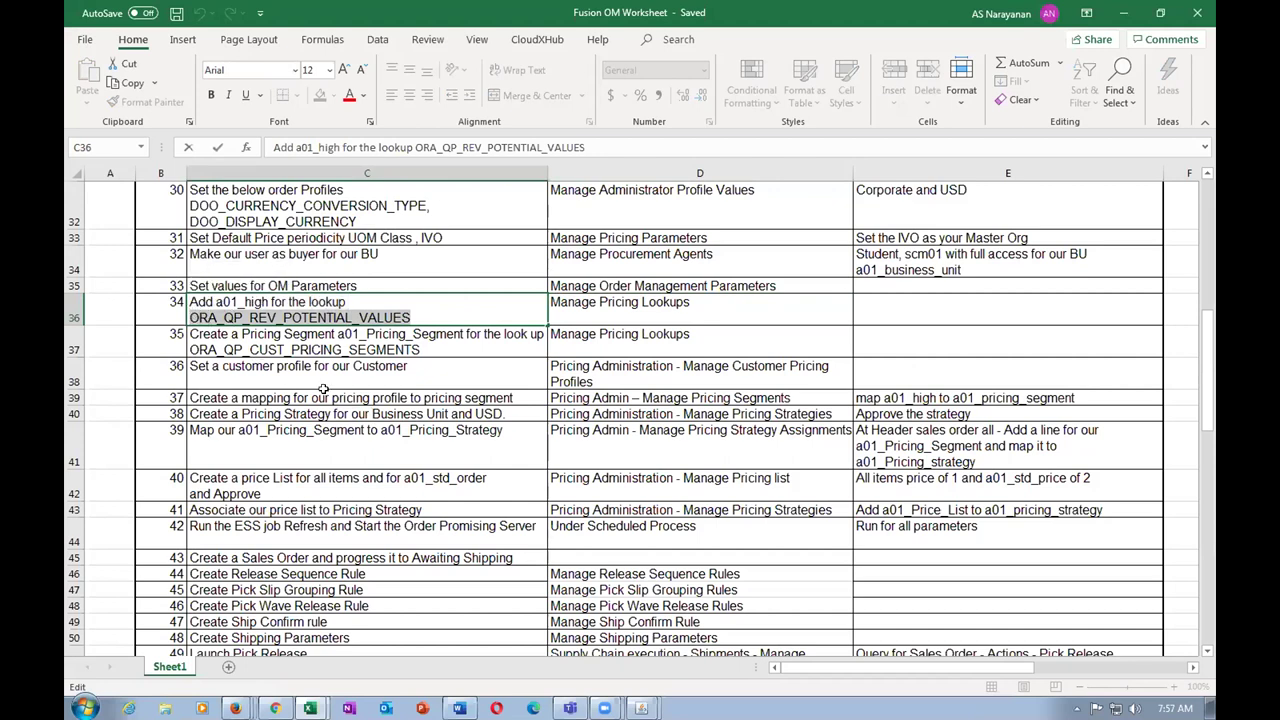
key("ctrl+c")
key("alt+Tab")
left_click(182, 197)
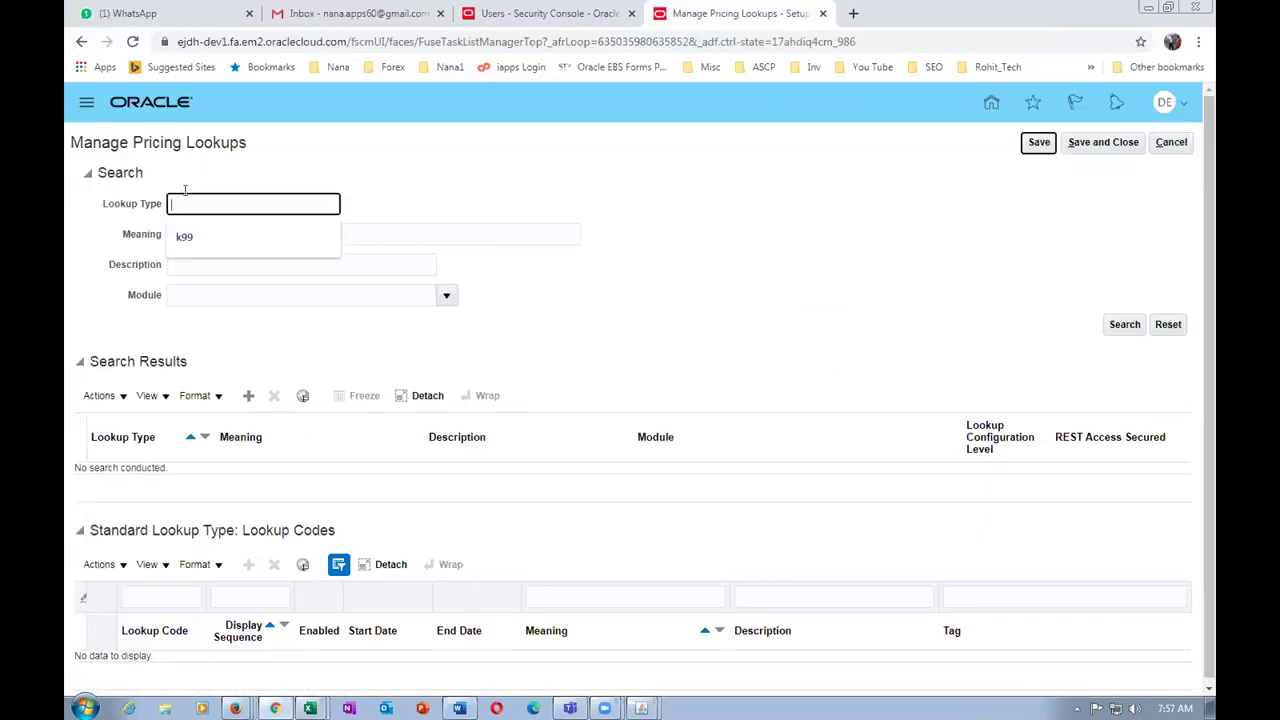
key("ctrl+v")
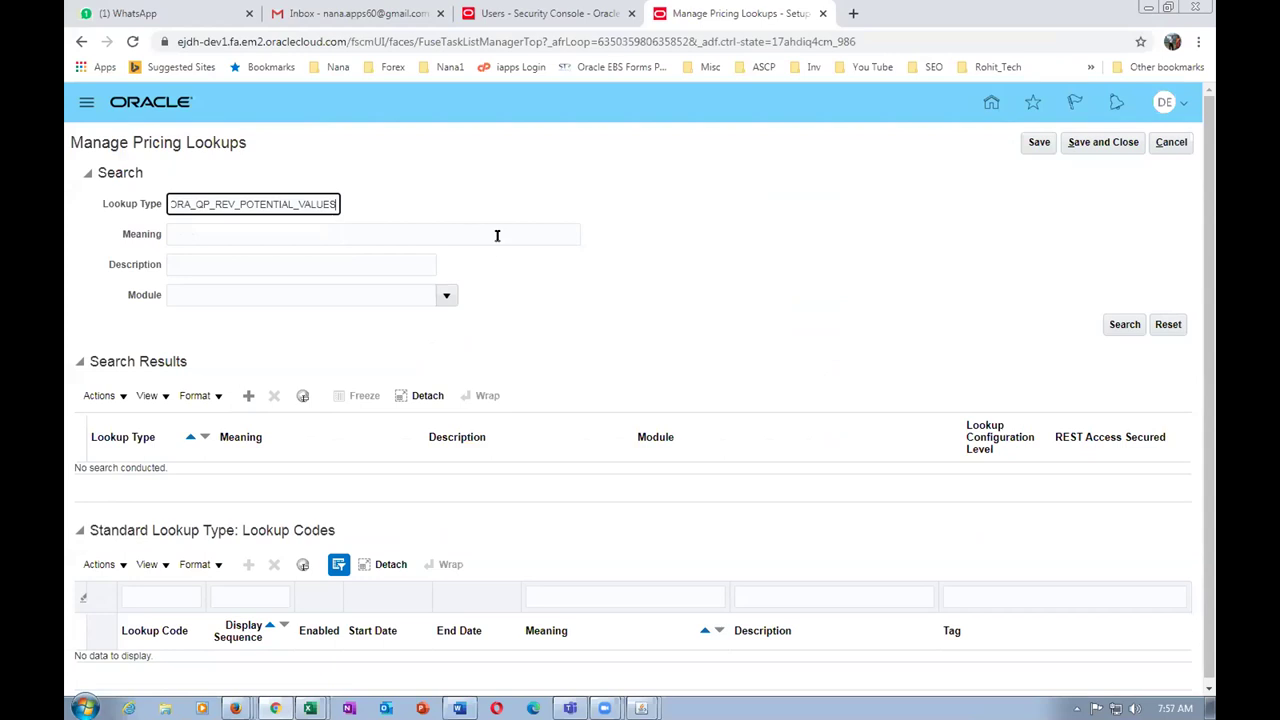
left_click(1124, 325)
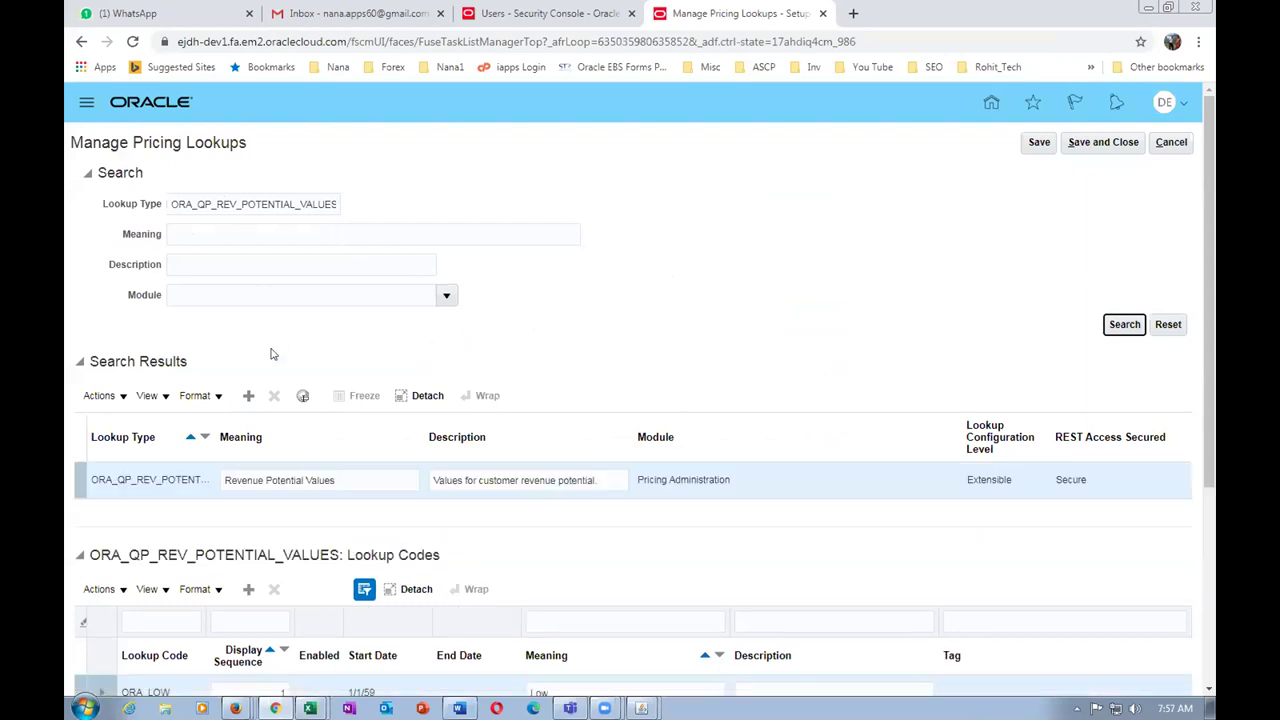
- Add a row to the ORA_QP_REV_POTENTIAL_VALUES lookup codes with the lookup code d01_High
scroll(303, 396, "down", 3)
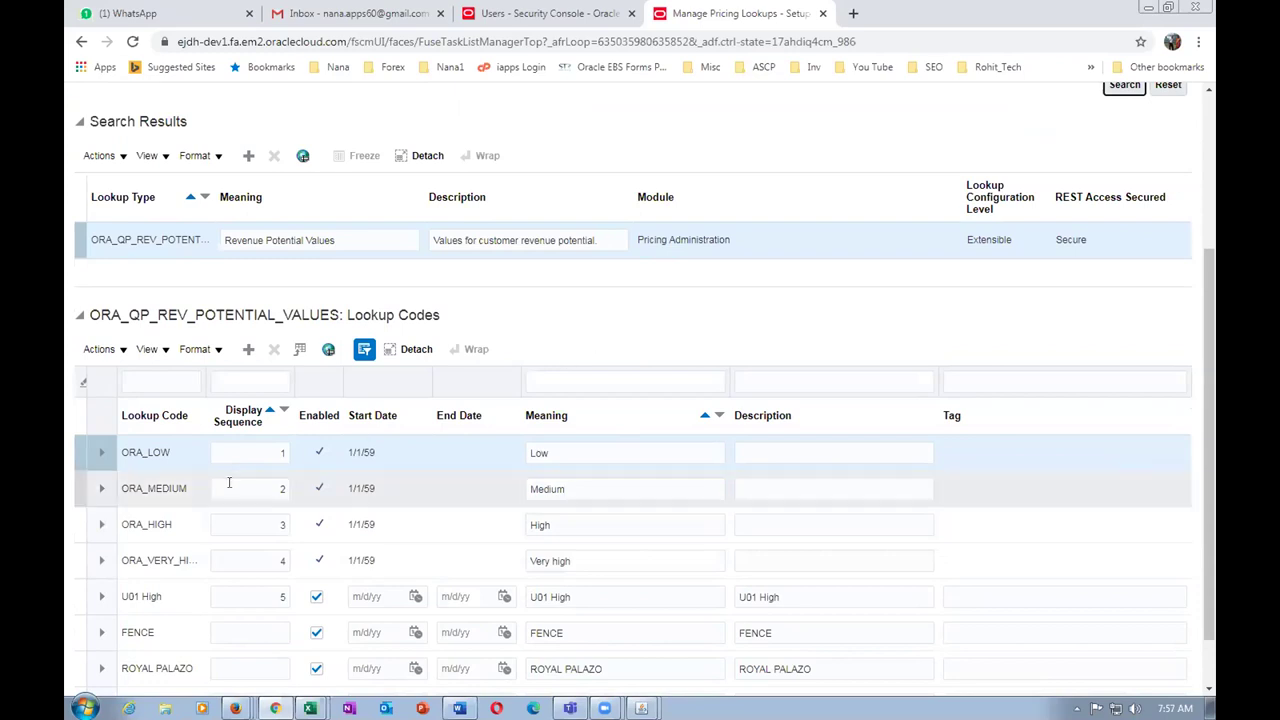
left_click(249, 351)
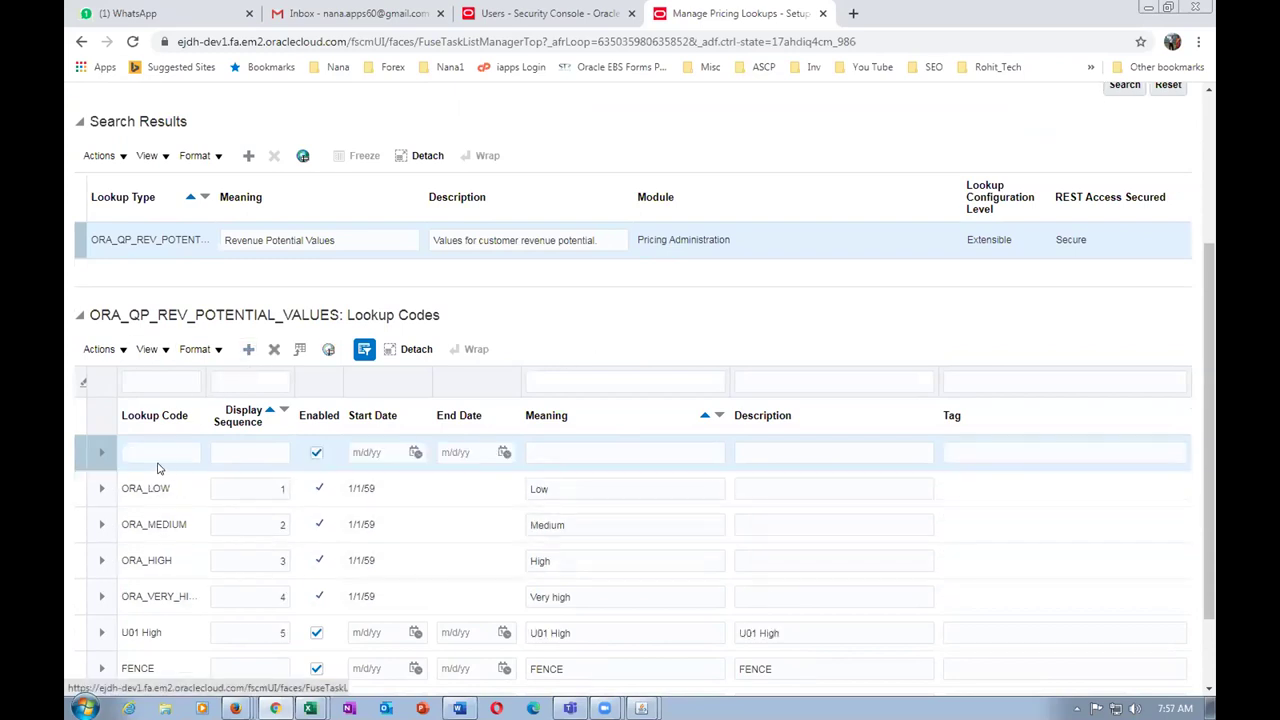
left_click(159, 447)
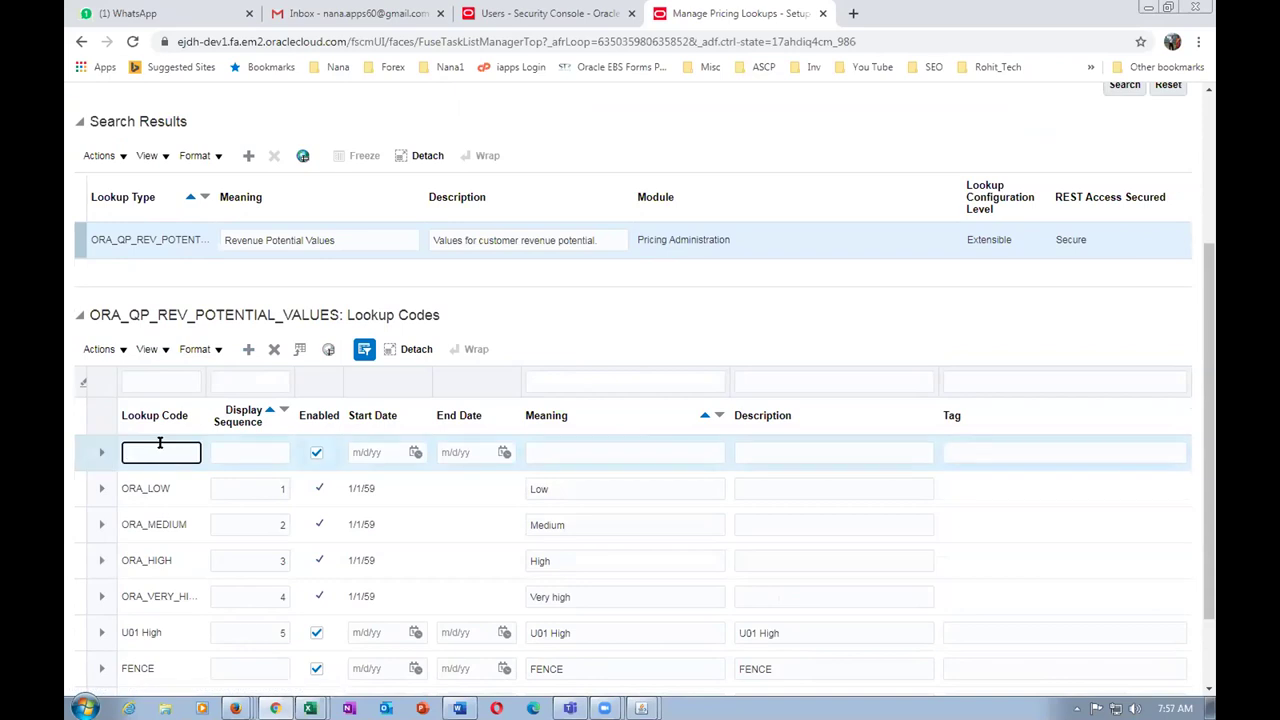
type("U01-")
type("High")
key("BackSpace")
key("BackSpace")
key("BackSpace")
key("BackSpace")
key("BackSpace")
type("_High")
left_click_drag(187, 446, 110, 452)
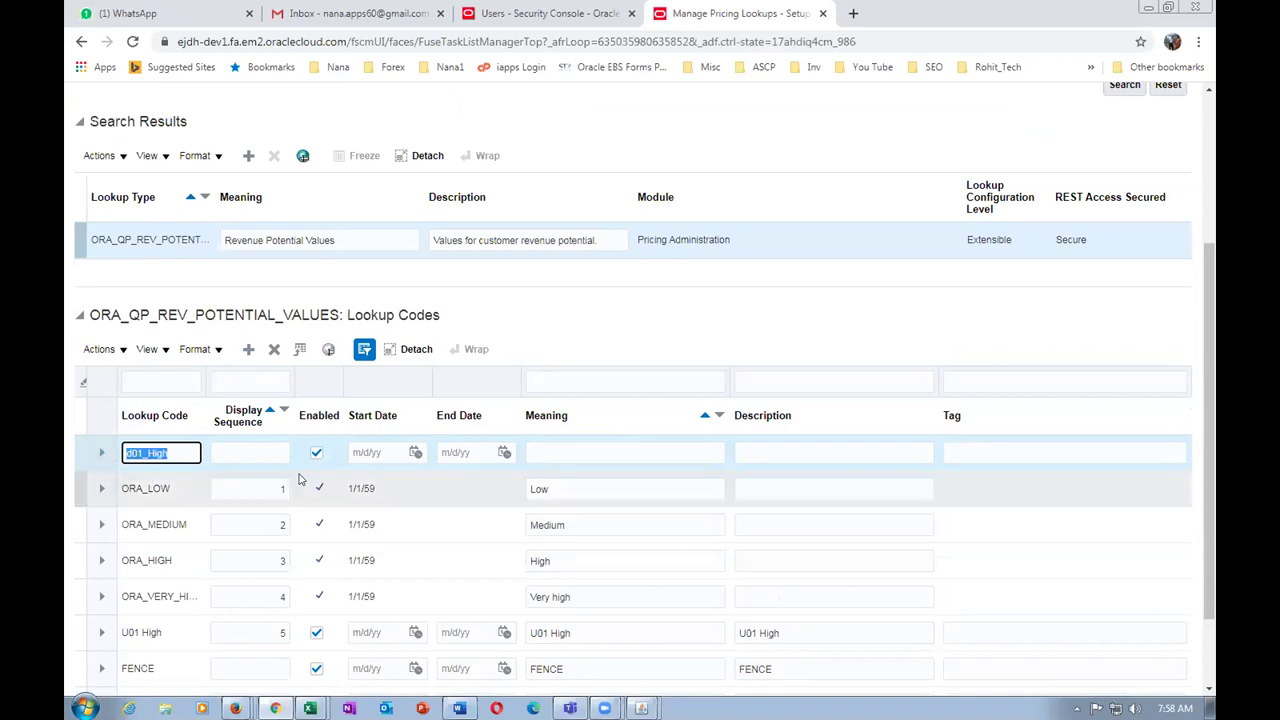
- Set the d01_High row's display sequence to 6 and its meaning and description to d01_High
left_click(268, 452)
scroll(307, 535, "down", 1)
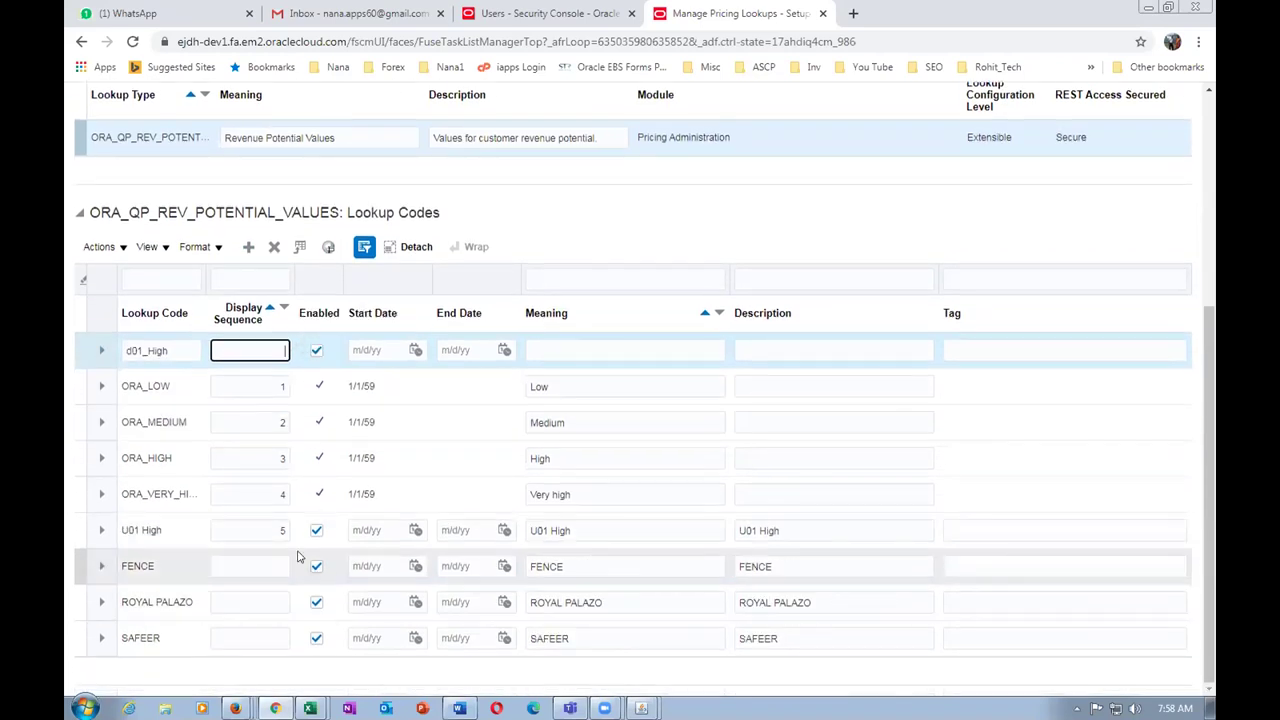
type("6")
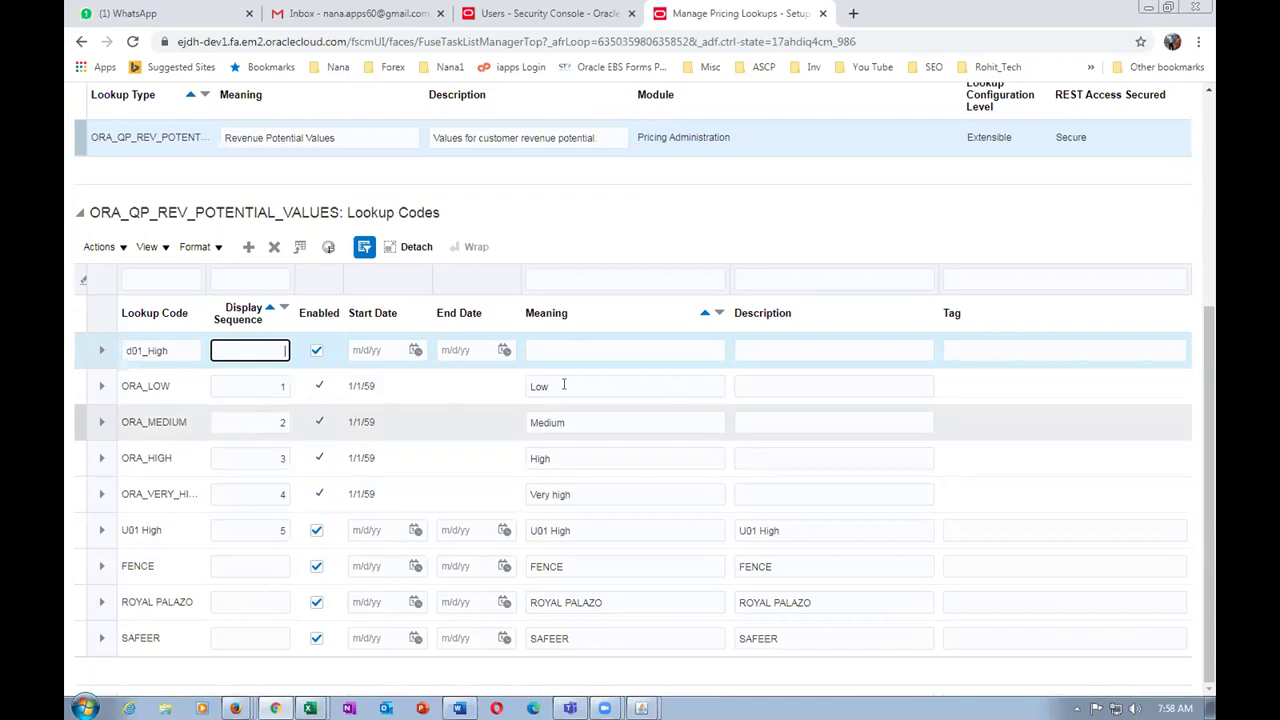
left_click(580, 352)
key("ctrl+v")
left_click(766, 344)
key("ctrl+v")
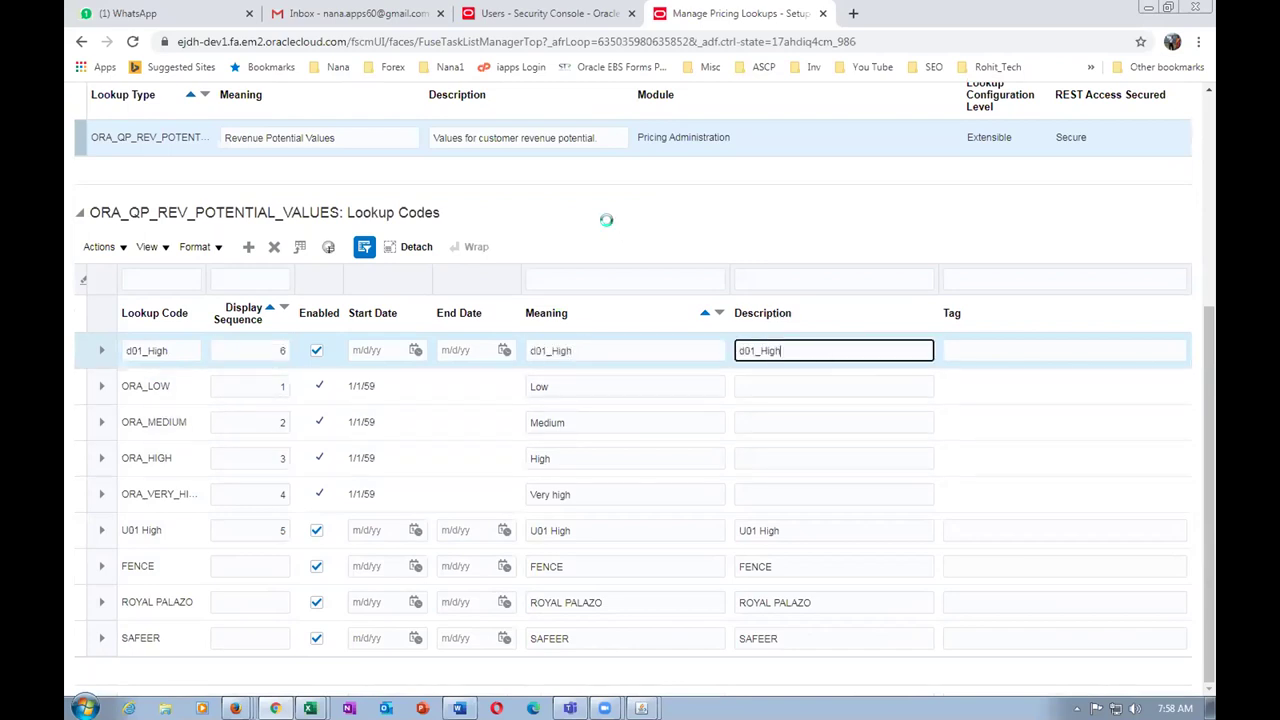
- Review the lookup type and the new d01_High code, and save and close the pricing lookup
scroll(526, 296, "up", 3)
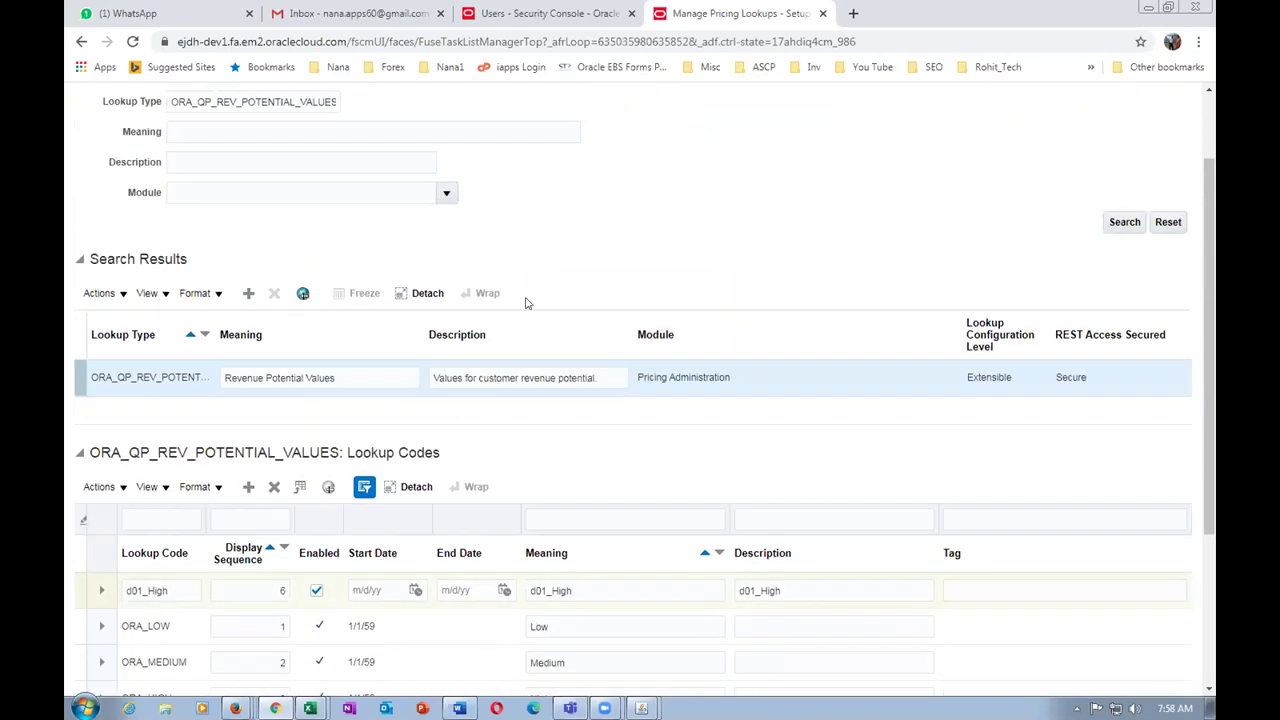
scroll(526, 302, "up", 2)
left_click_drag(188, 204, 300, 204)
left_click(538, 296)
scroll(573, 437, "down", 3)
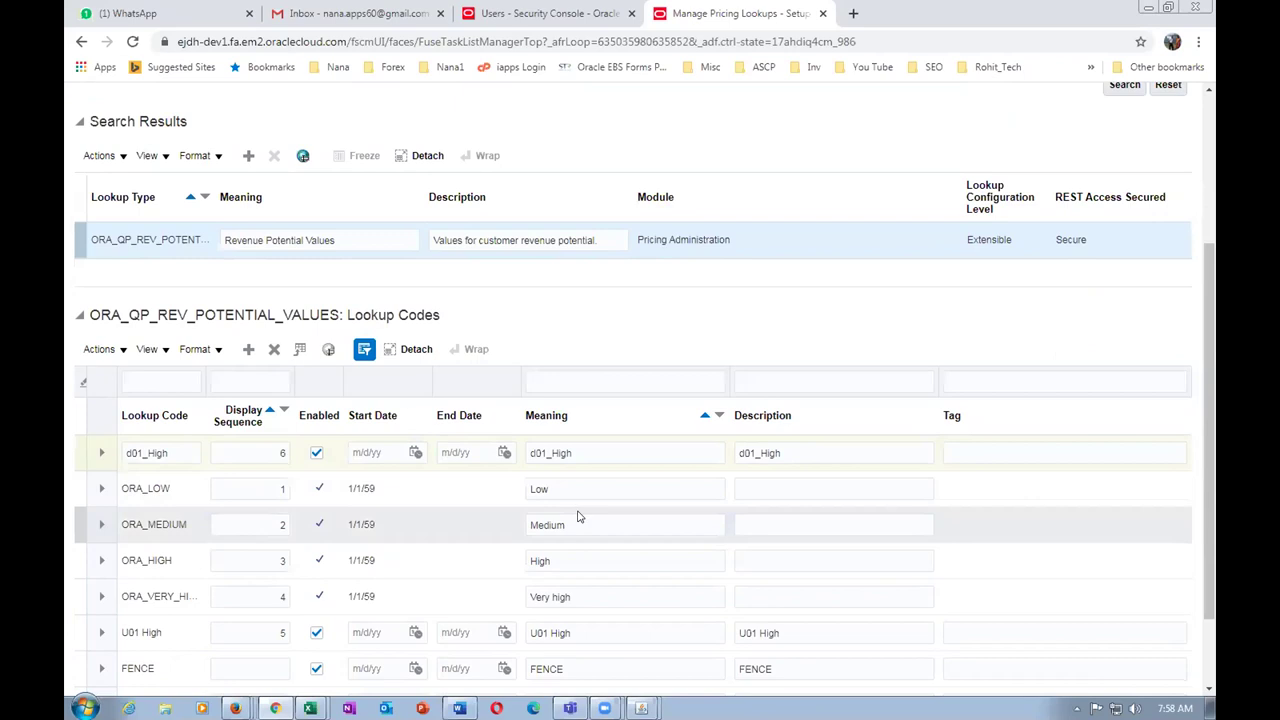
scroll(1015, 215, "up", 3)
left_click(1088, 142)
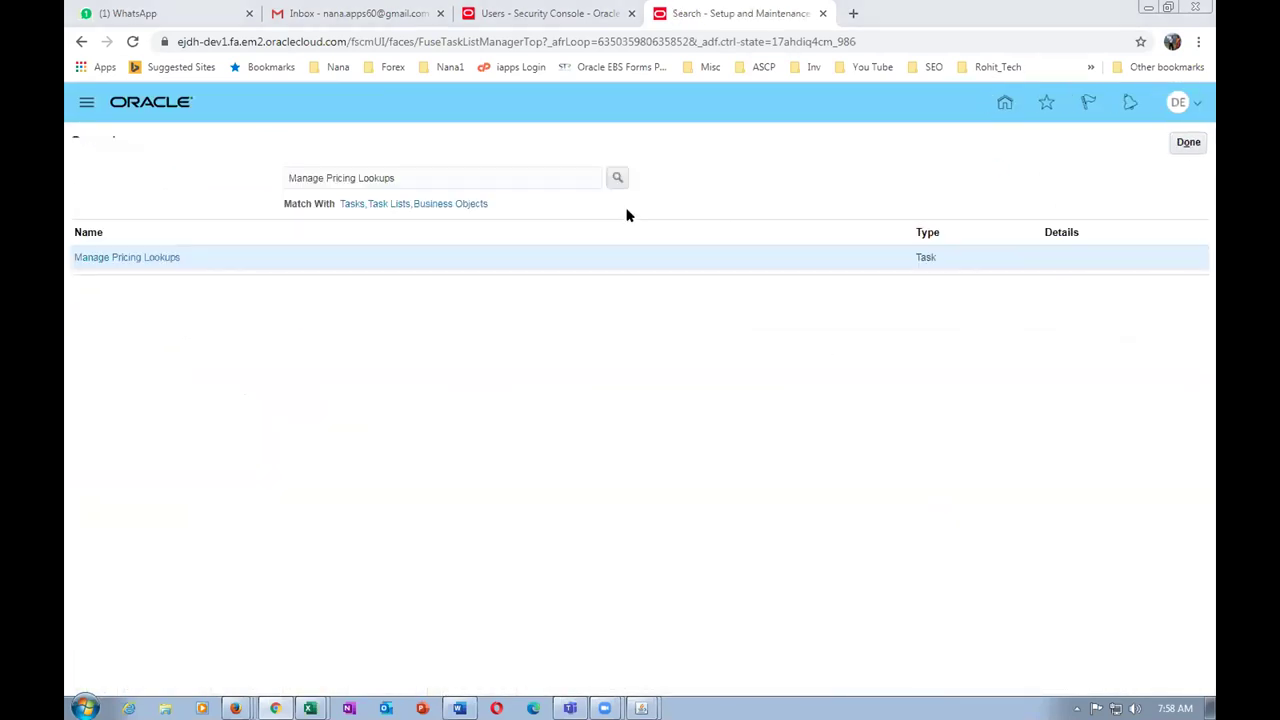
- Go to task 35 in the Fusion OM Worksheet and reopen Manage Pricing Lookups in Setup and Maintenance
key("alt+Tab")
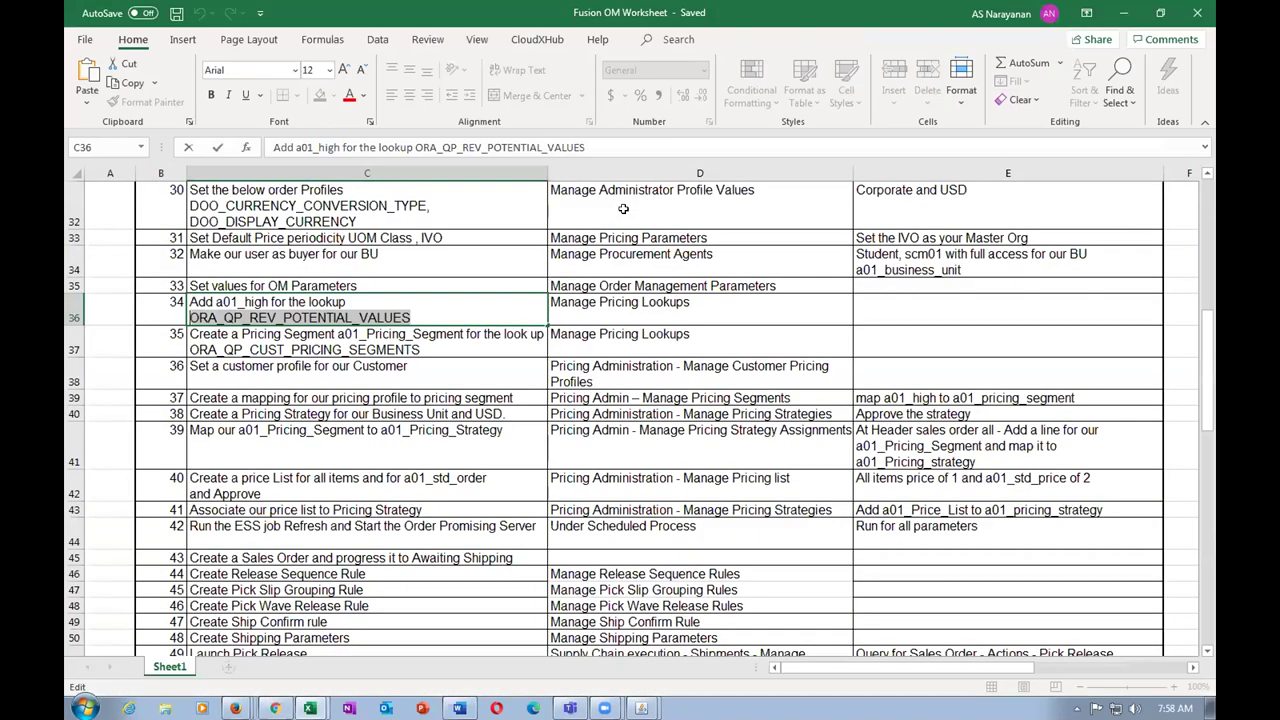
left_click(74, 298)
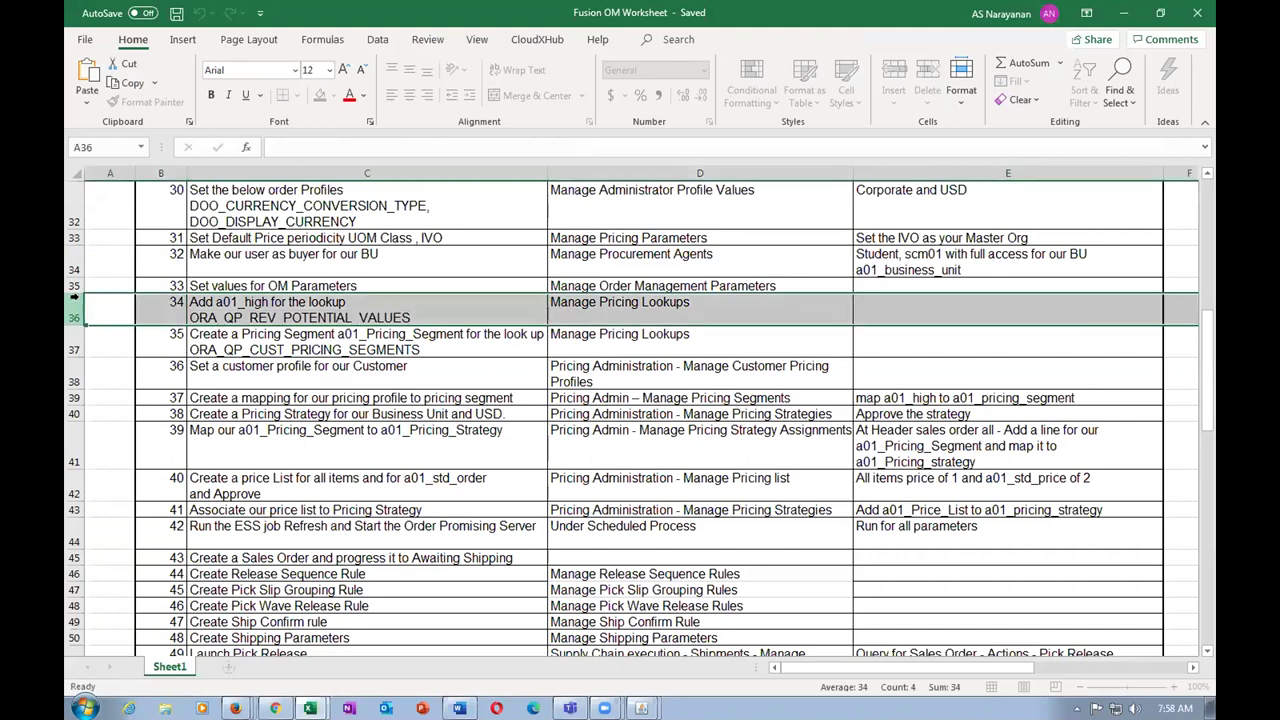
left_click(265, 346)
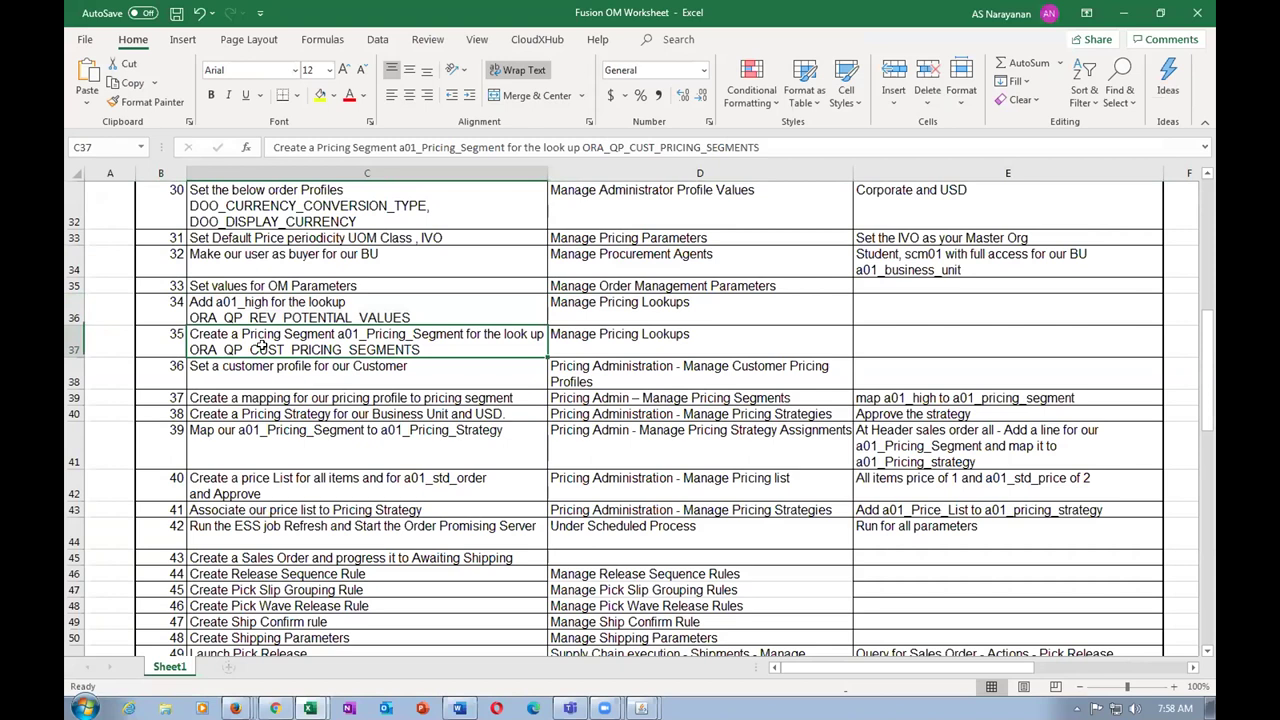
left_click_drag(632, 300, 612, 346)
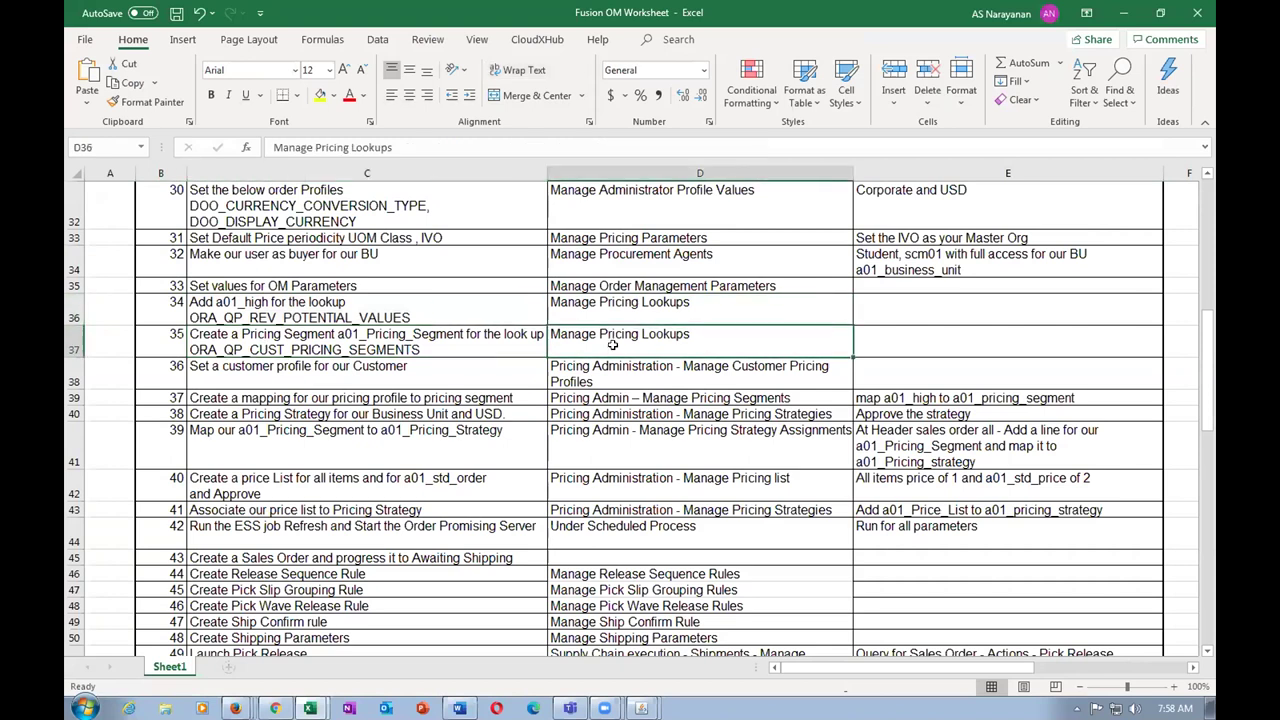
key("alt+Tab")
left_click(109, 257)
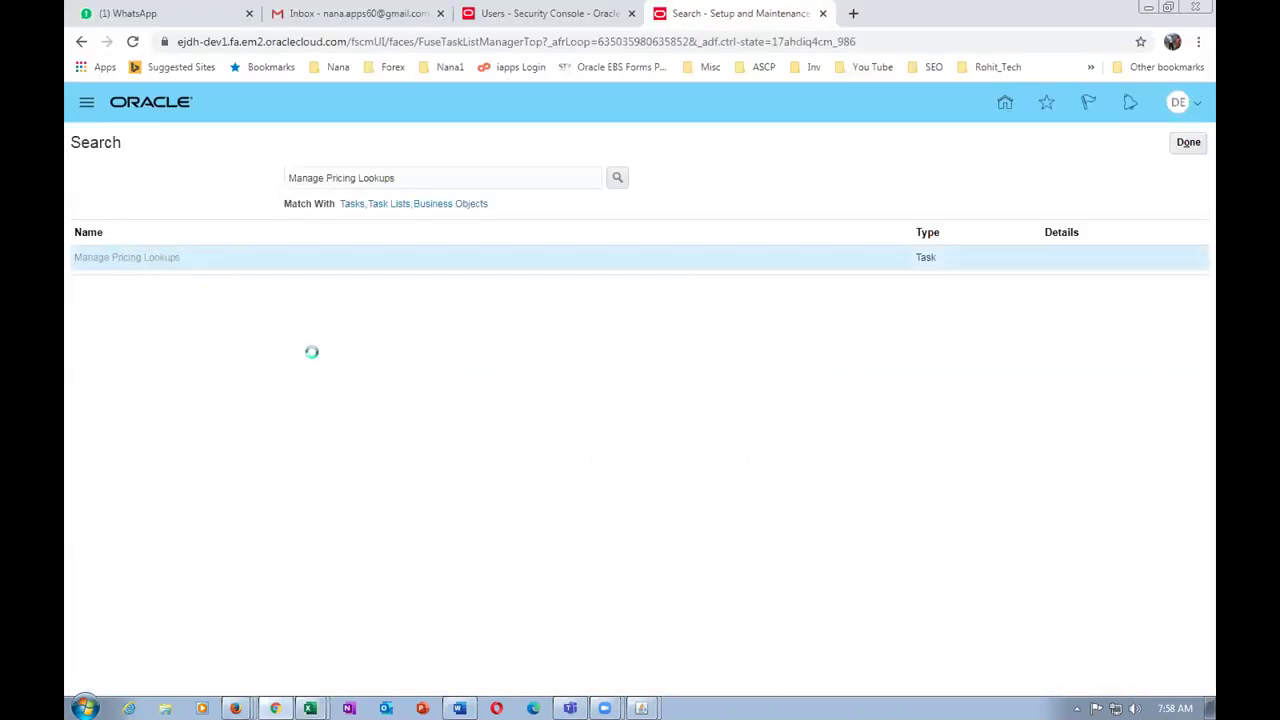
- Copy ORA_QP_CUST_PRICING_SEGMENTS from worksheet task 35 and search for that lookup type in Manage Pricing Lookups
key("alt+Tab")
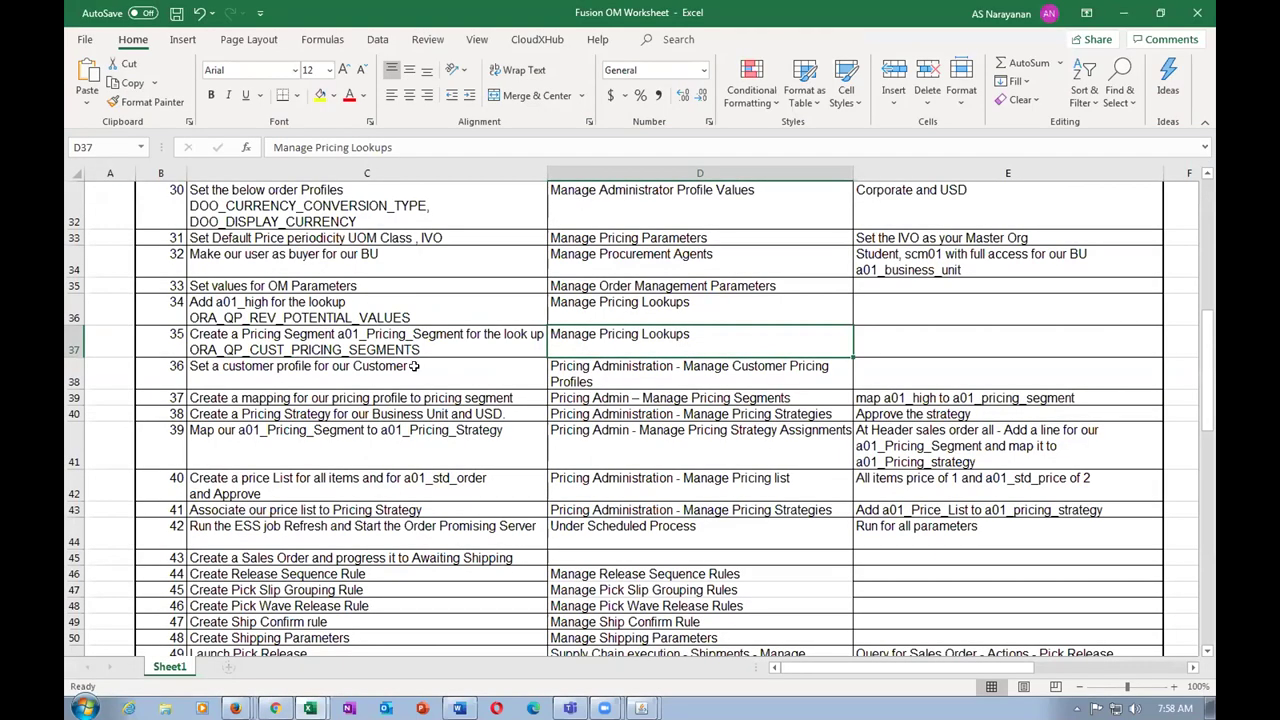
left_click(328, 345)
double_click(392, 341)
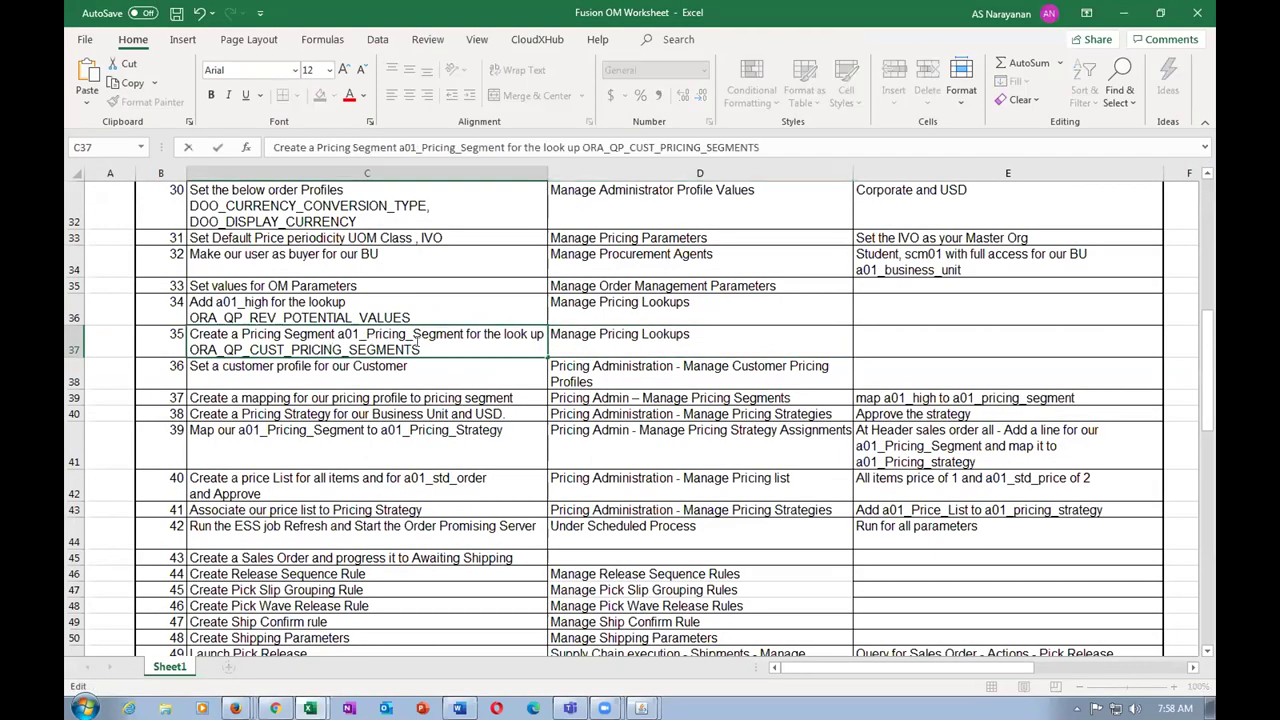
left_click_drag(418, 344, 192, 341)
key("ctrl+c")
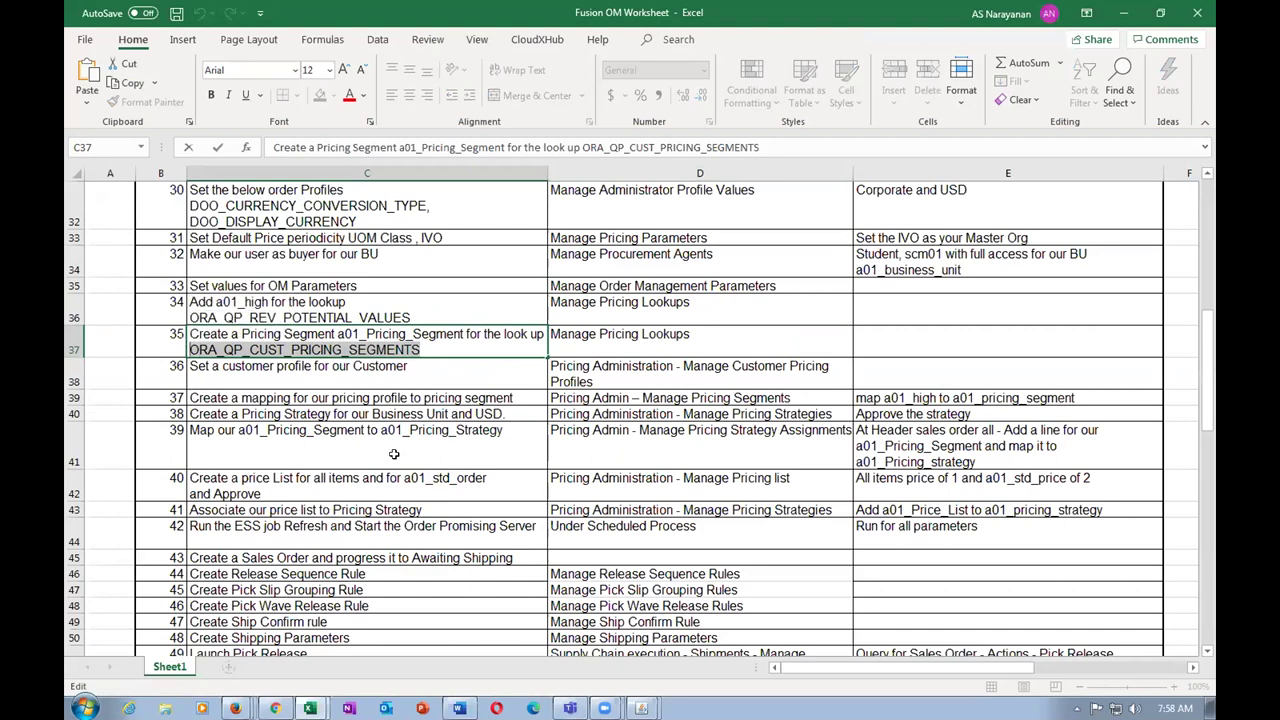
key("alt+Tab")
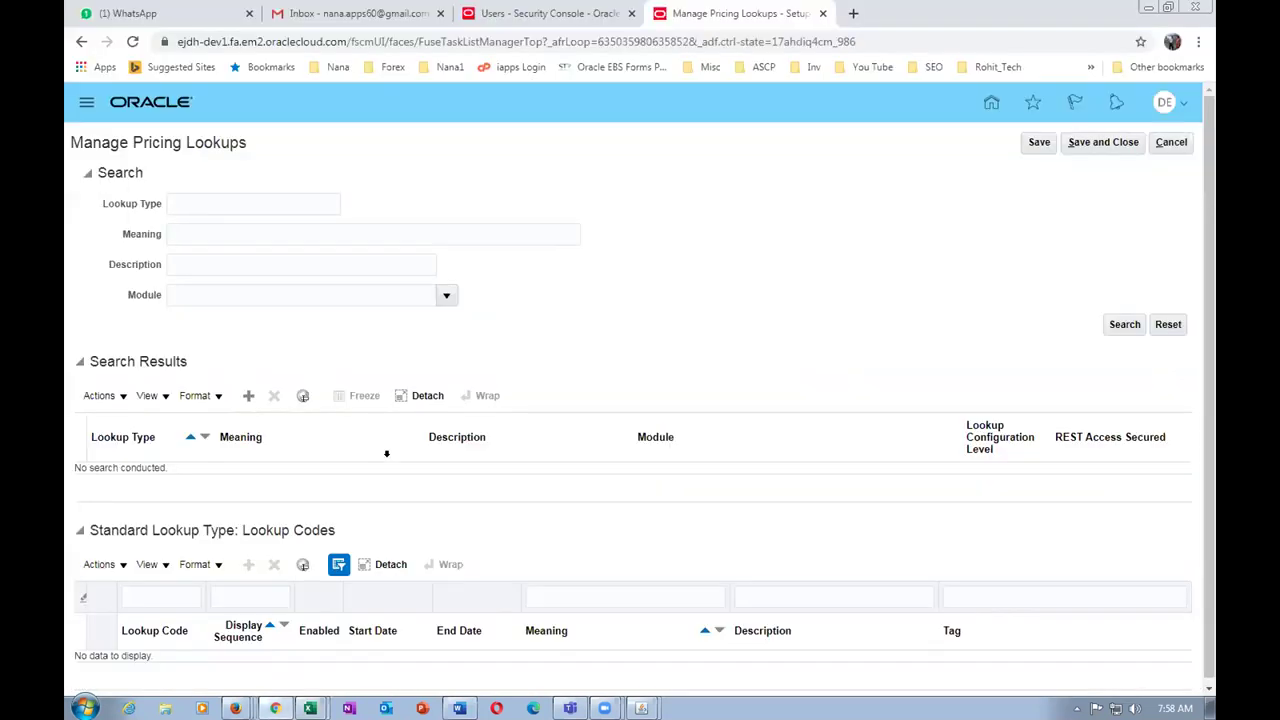
left_click(186, 198)
key("ctrl+v")
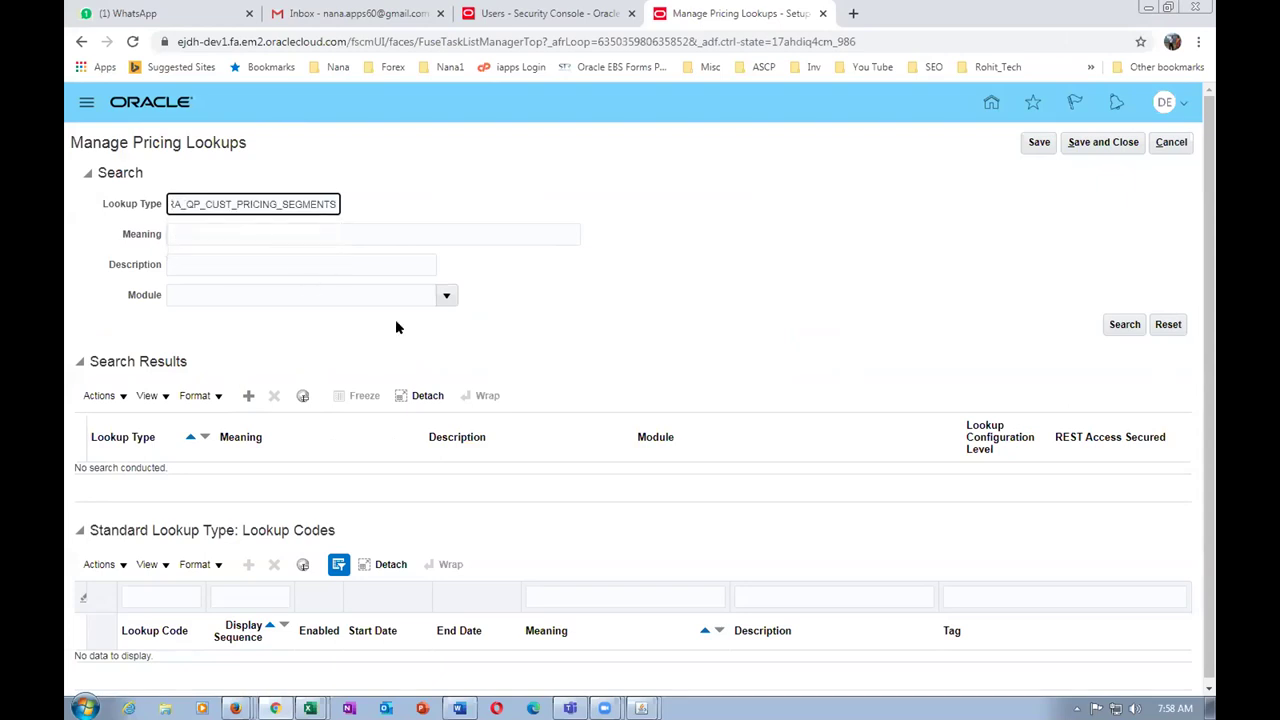
key("Return")
left_click(813, 487)
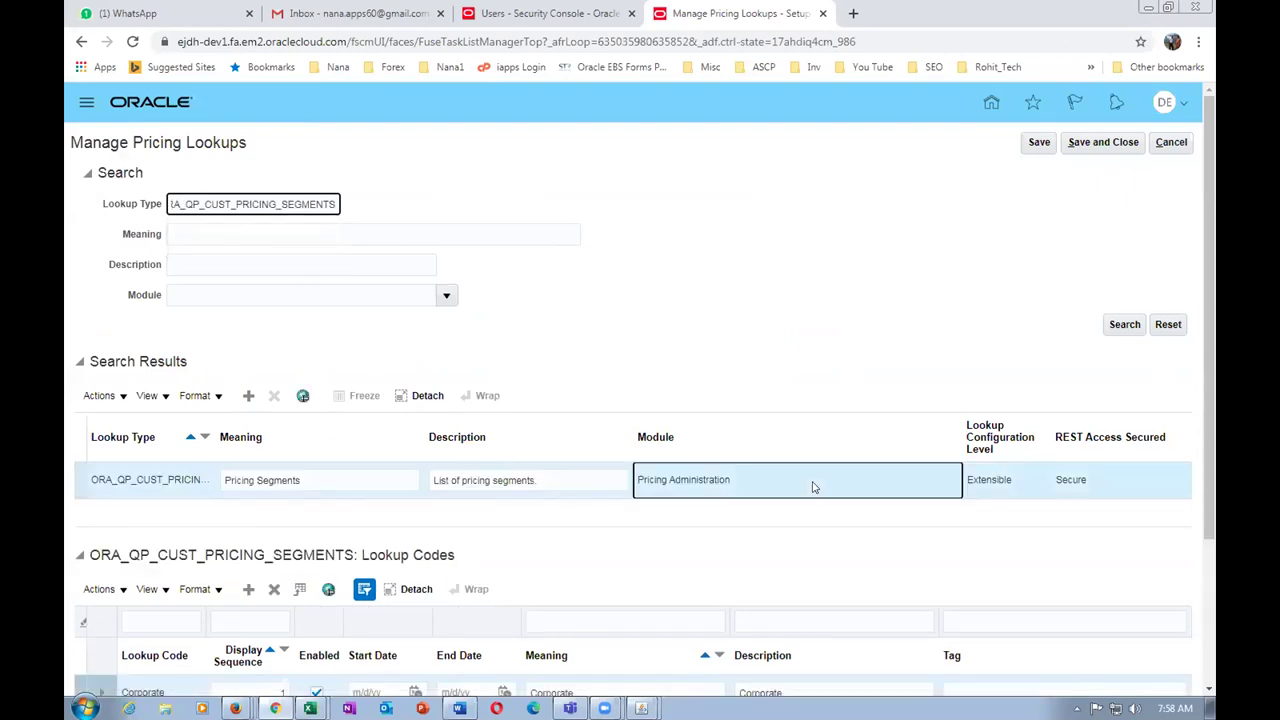
- Add a new lookup code d01_pricing_segment to ORA_QP_CUST_PRICING_SEGMENTS and copy the code's text
left_click_drag(1205, 328, 1205, 499)
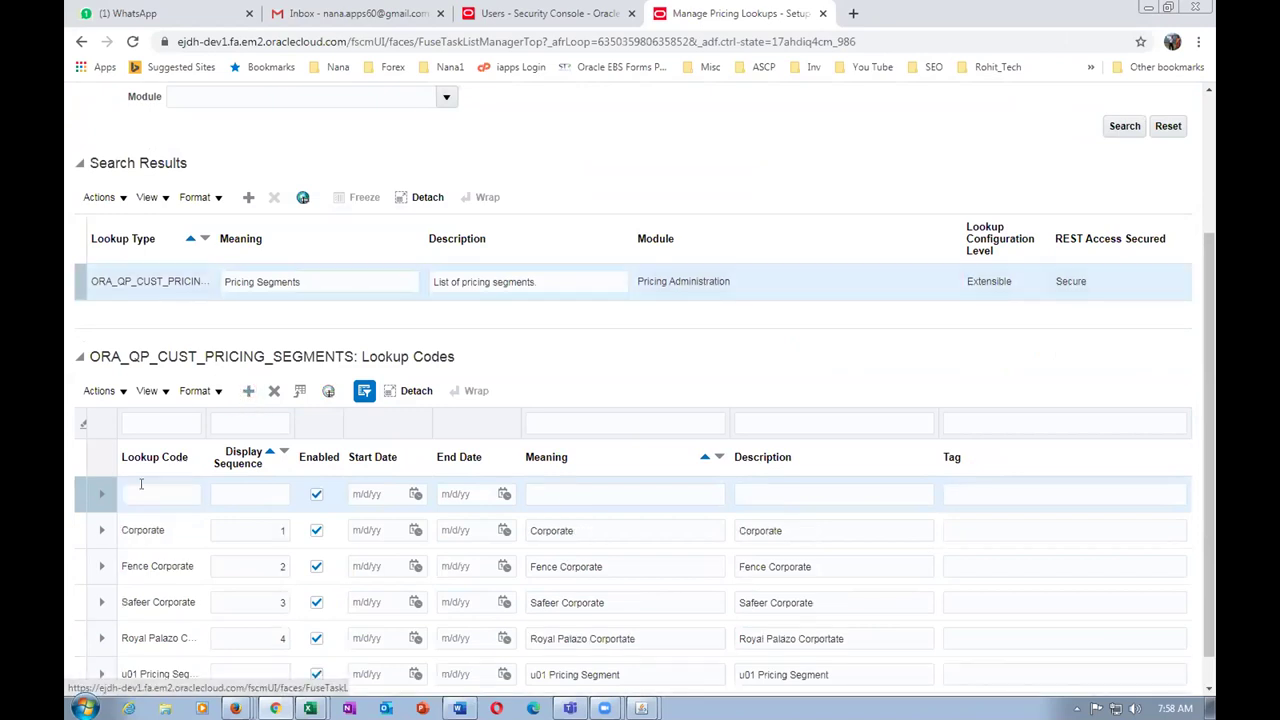
left_click(138, 487)
type("d01")
type("_pricing")
type("_segment")
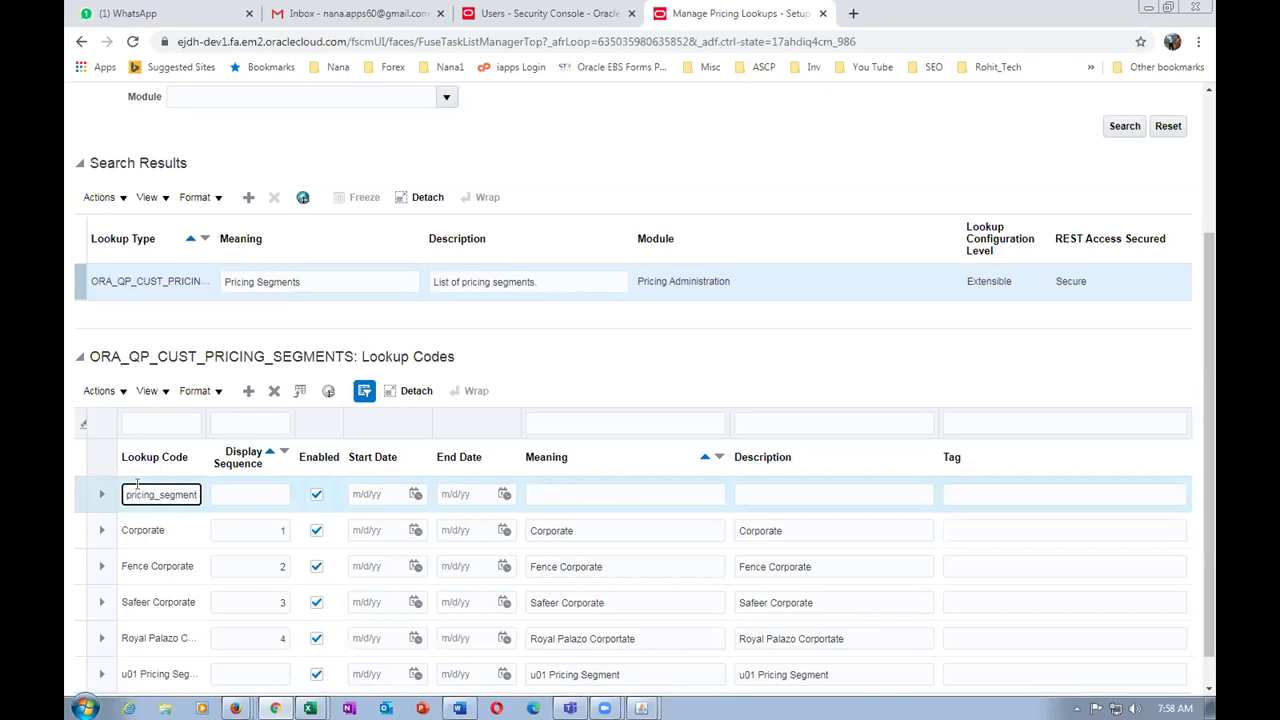
key("ctrl+a")
key("ctrl+c")
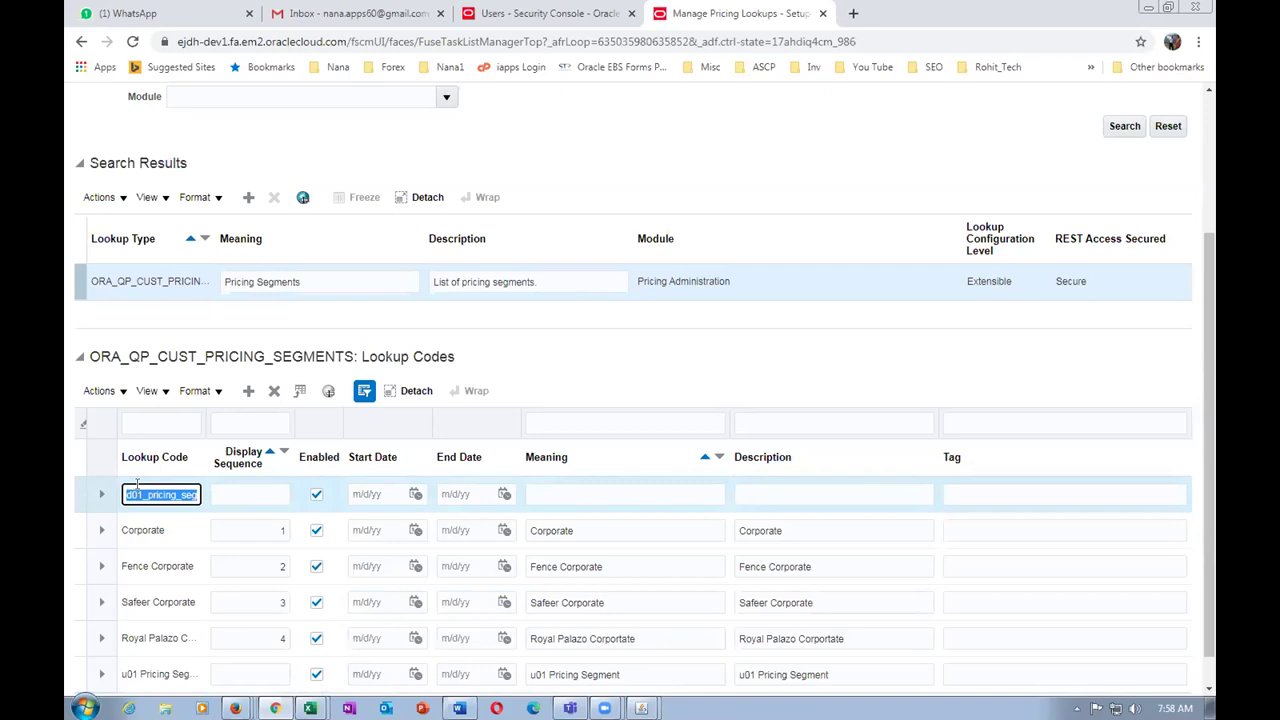
- Set the d01_pricing_segment row's display sequence to 5 and its meaning and description to d01_pricing_segment
left_click(225, 495)
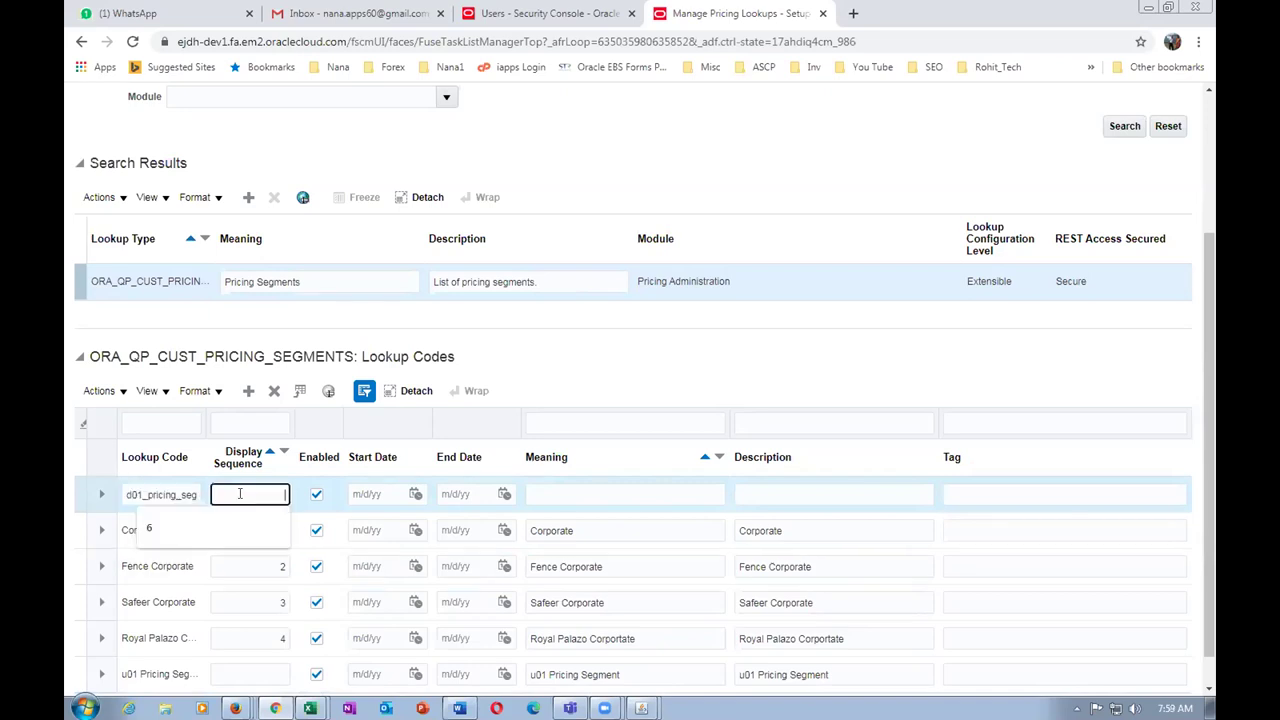
left_click(683, 359)
scroll(683, 359, "up", 3)
scroll(685, 366, "down", 3)
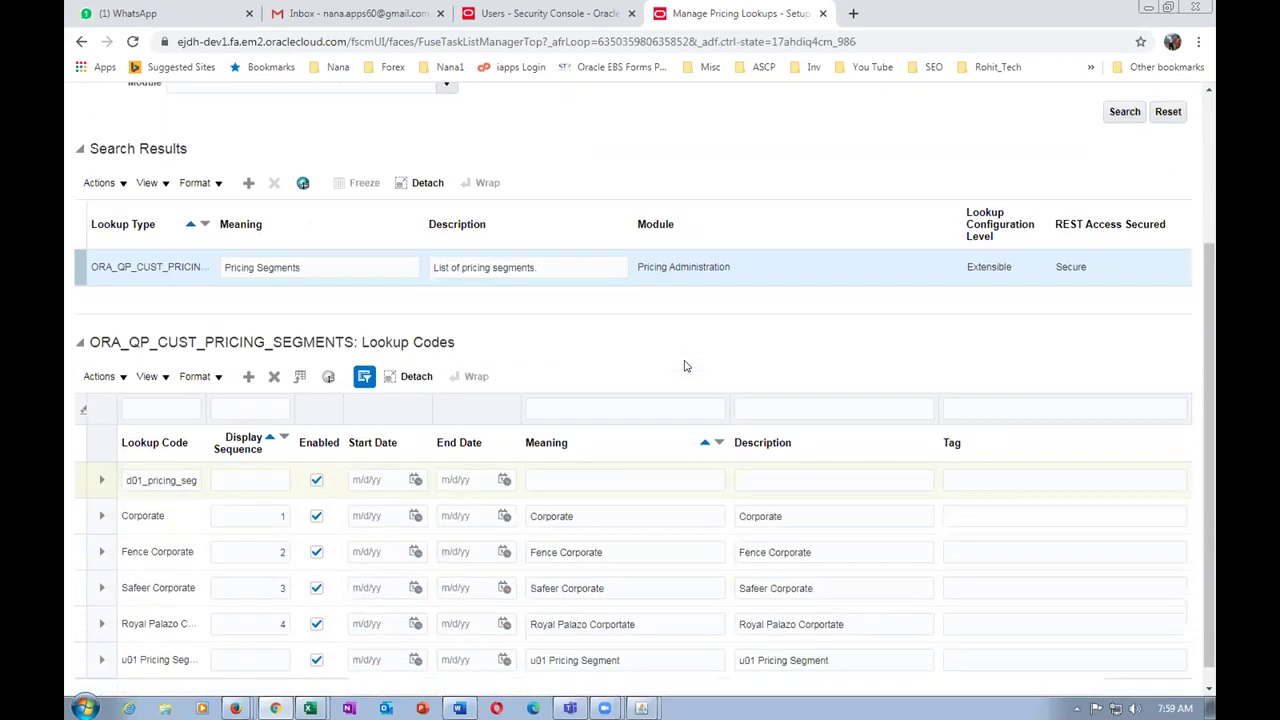
scroll(685, 366, "down", 1)
left_click(225, 458)
type("5")
left_click(598, 455)
left_click(581, 454)
key("ctrl+v")
left_click(796, 454)
key("ctrl+v")
left_click(687, 331)
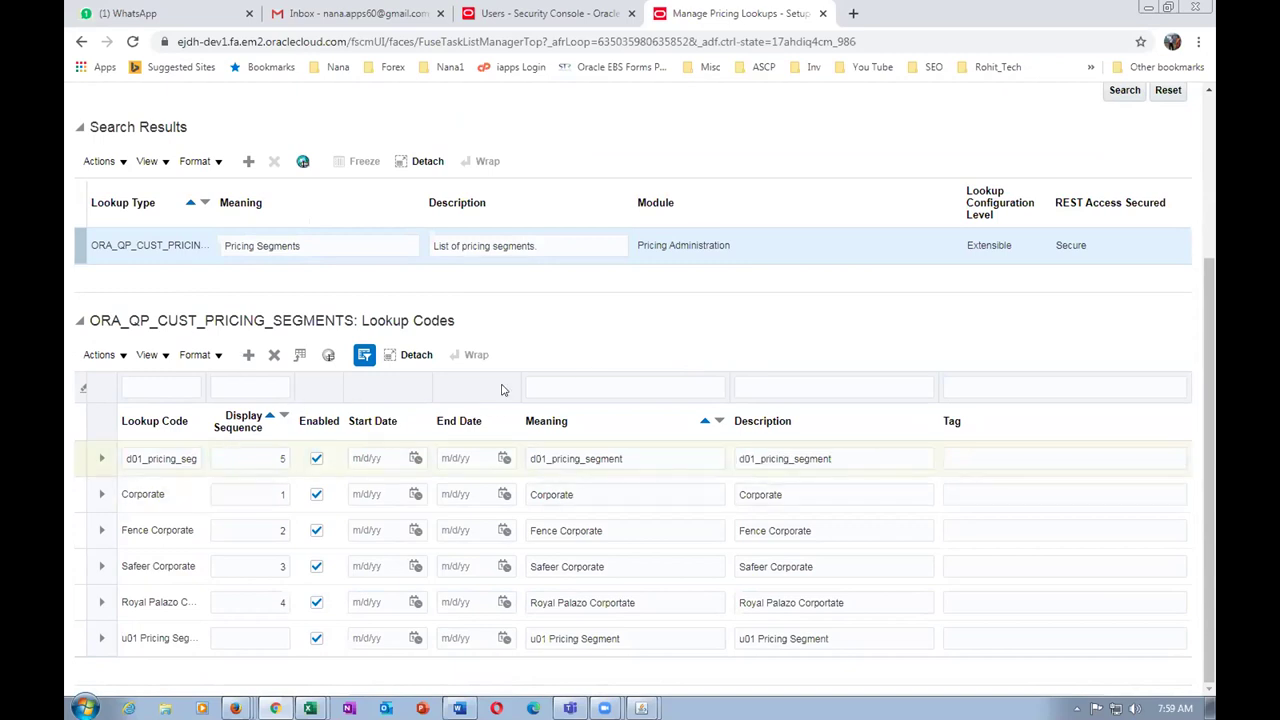
- Review the pricing segments lookup type and its new d01_pricing_segment code, and save and close the pricing lookup
scroll(200, 507, "up", 3)
left_click_drag(170, 204, 338, 204)
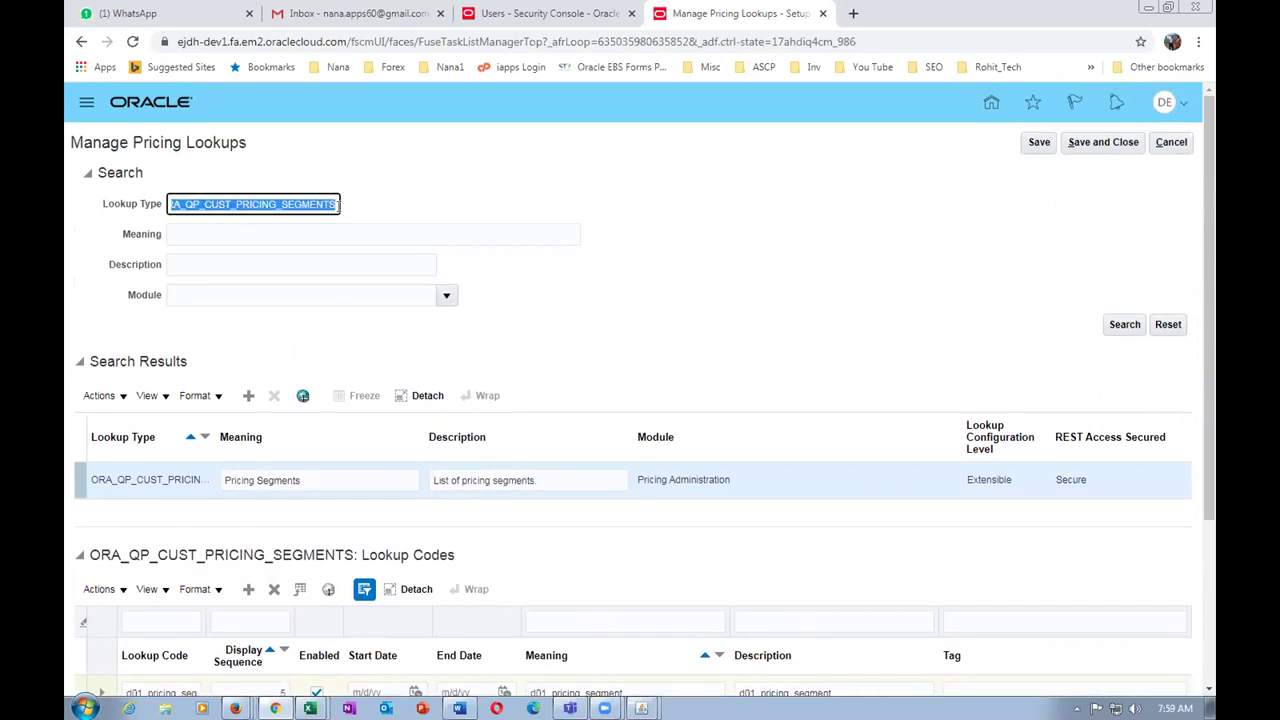
left_click(622, 277)
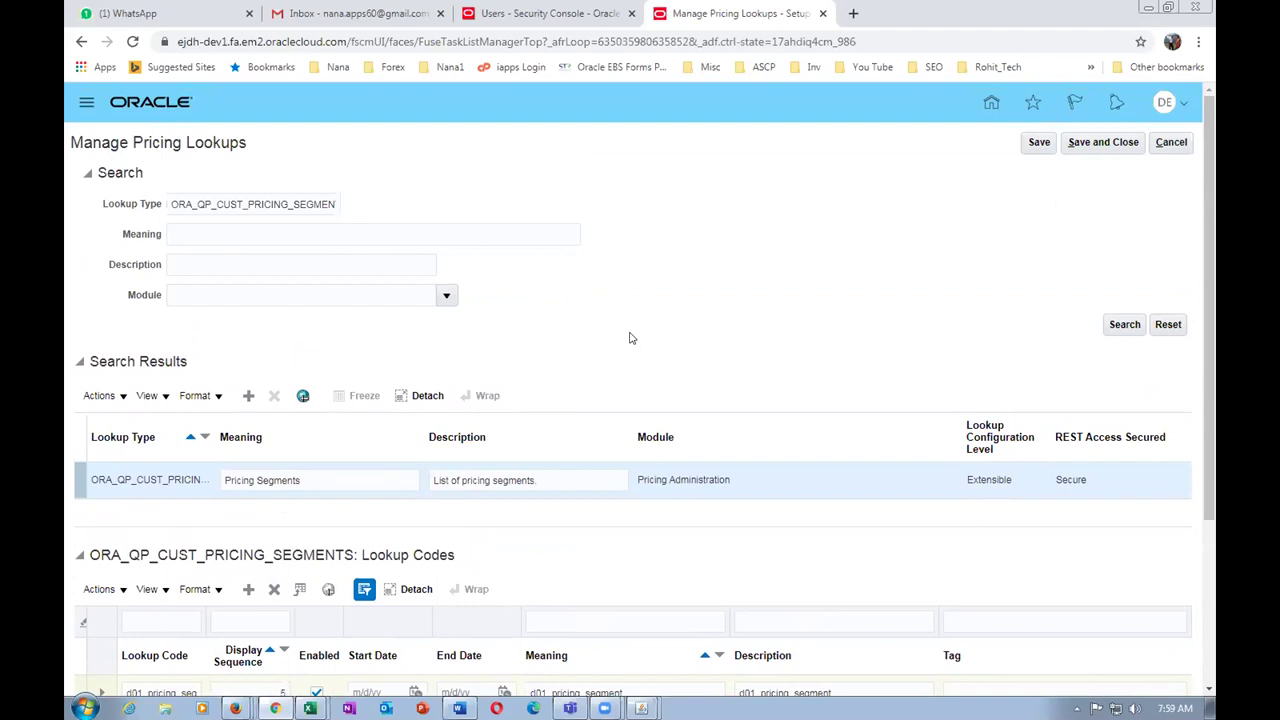
scroll(629, 338, "down", 3)
scroll(629, 334, "up", 3)
scroll(518, 367, "down", 3)
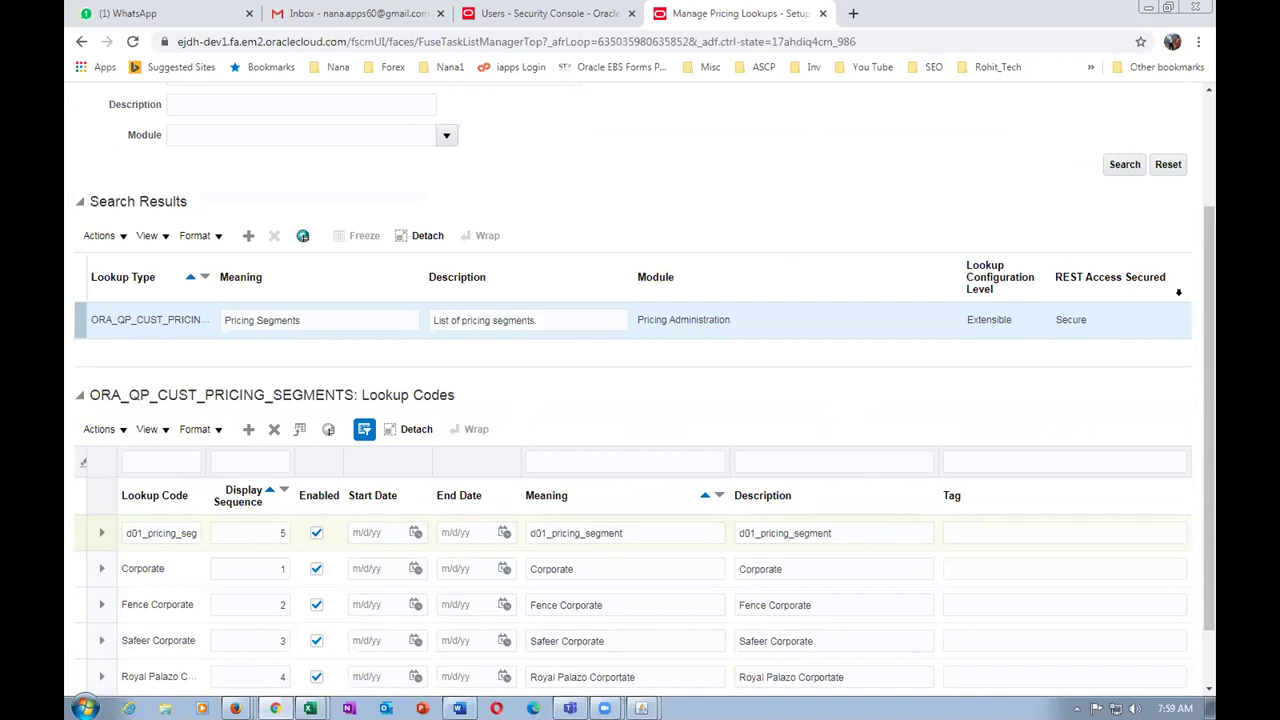
left_click_drag(1208, 343, 1210, 293)
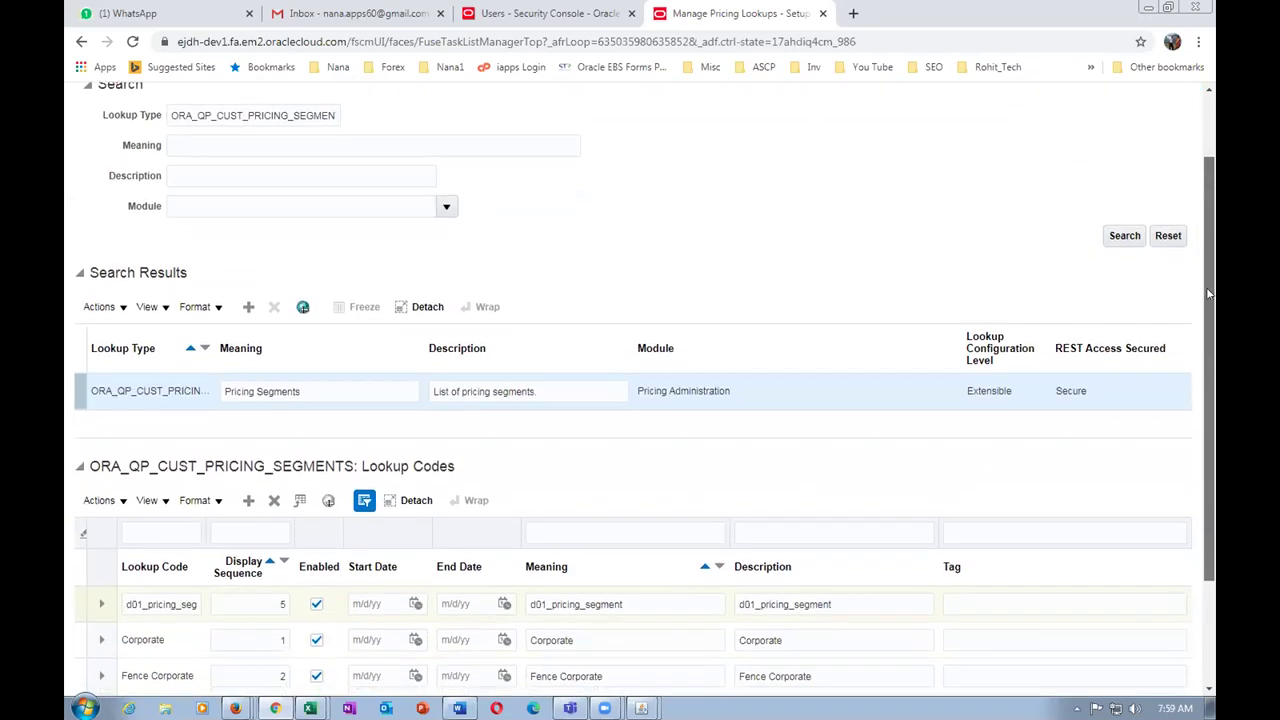
left_click_drag(1206, 293, 1211, 229)
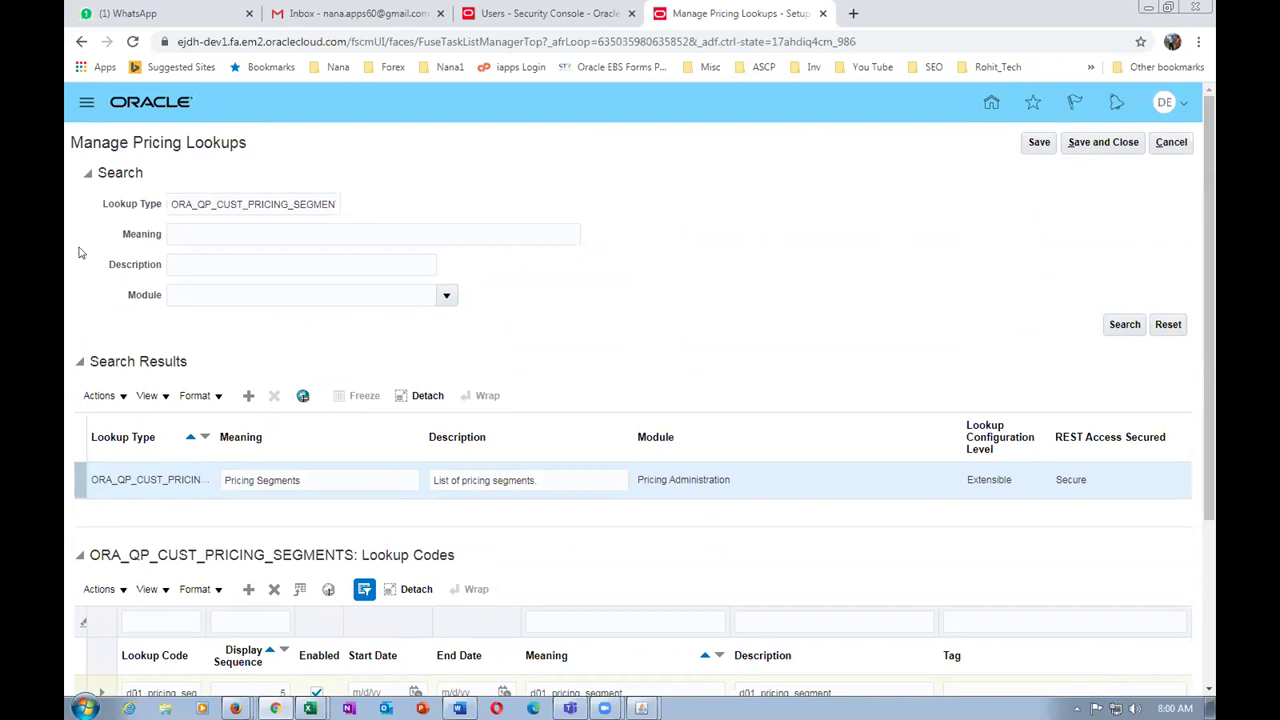
left_click_drag(1212, 305, 1210, 470)
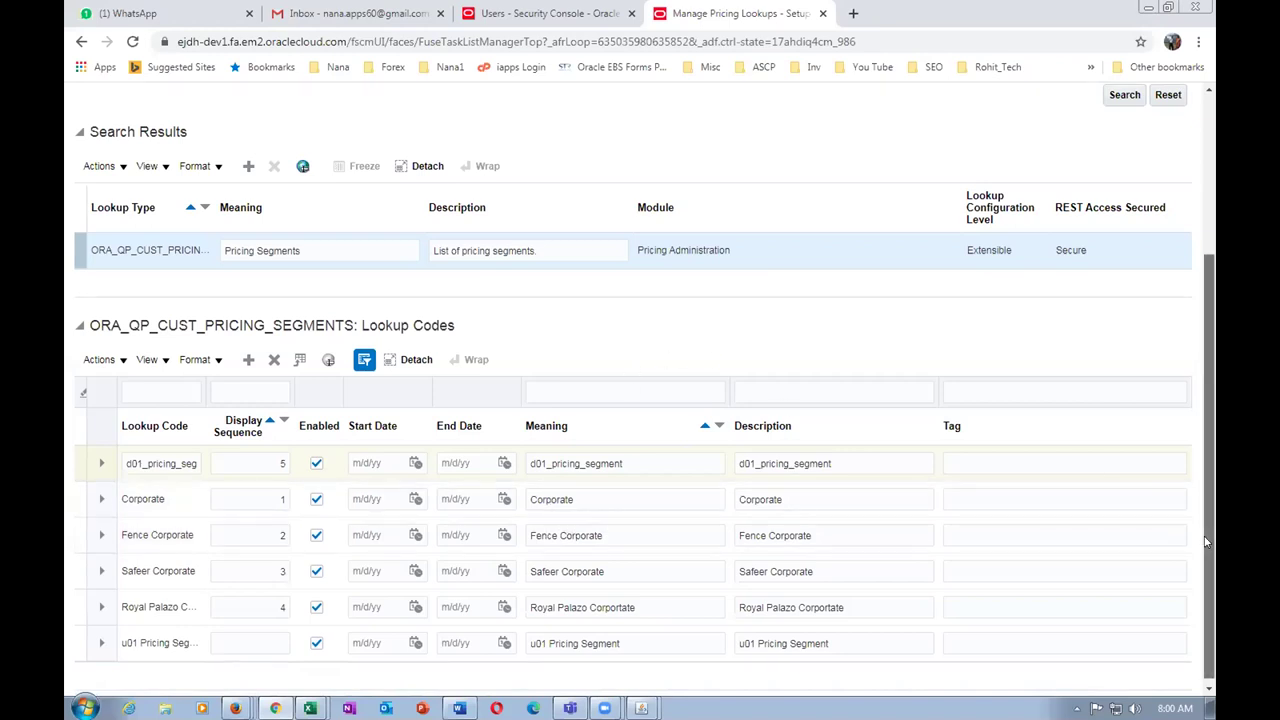
left_click_drag(1206, 542, 1212, 397)
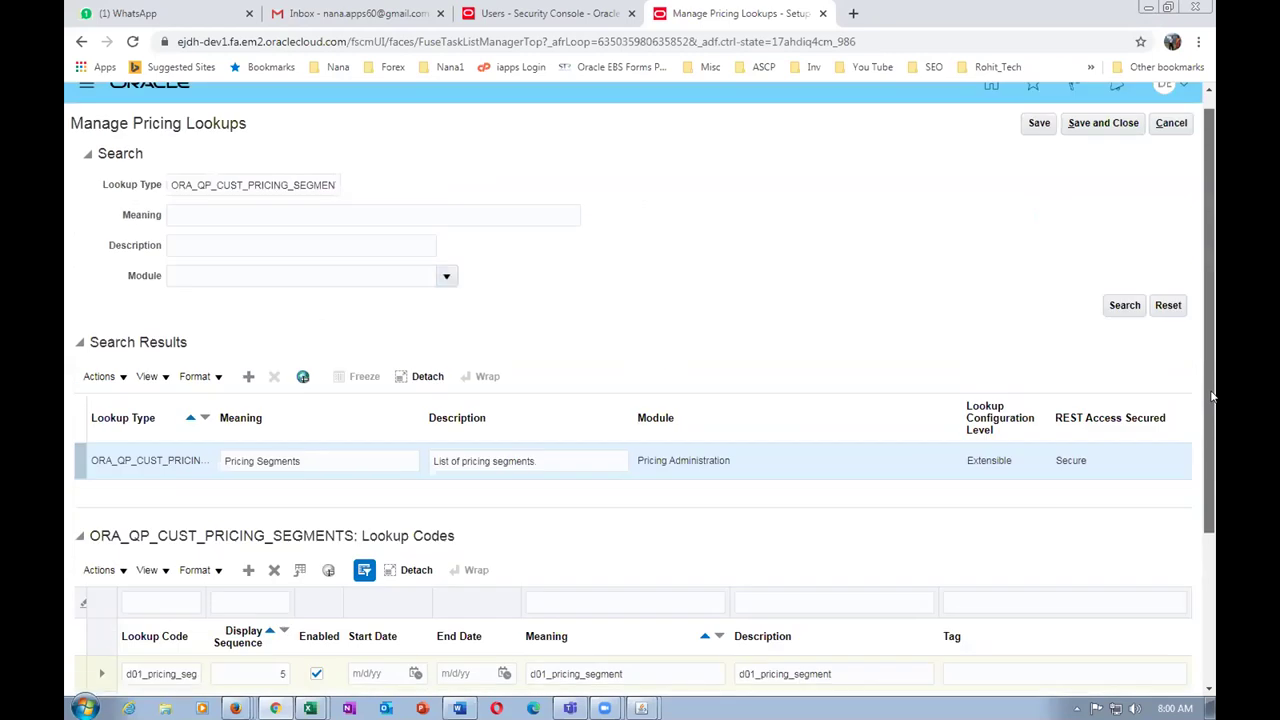
left_click(1090, 120)
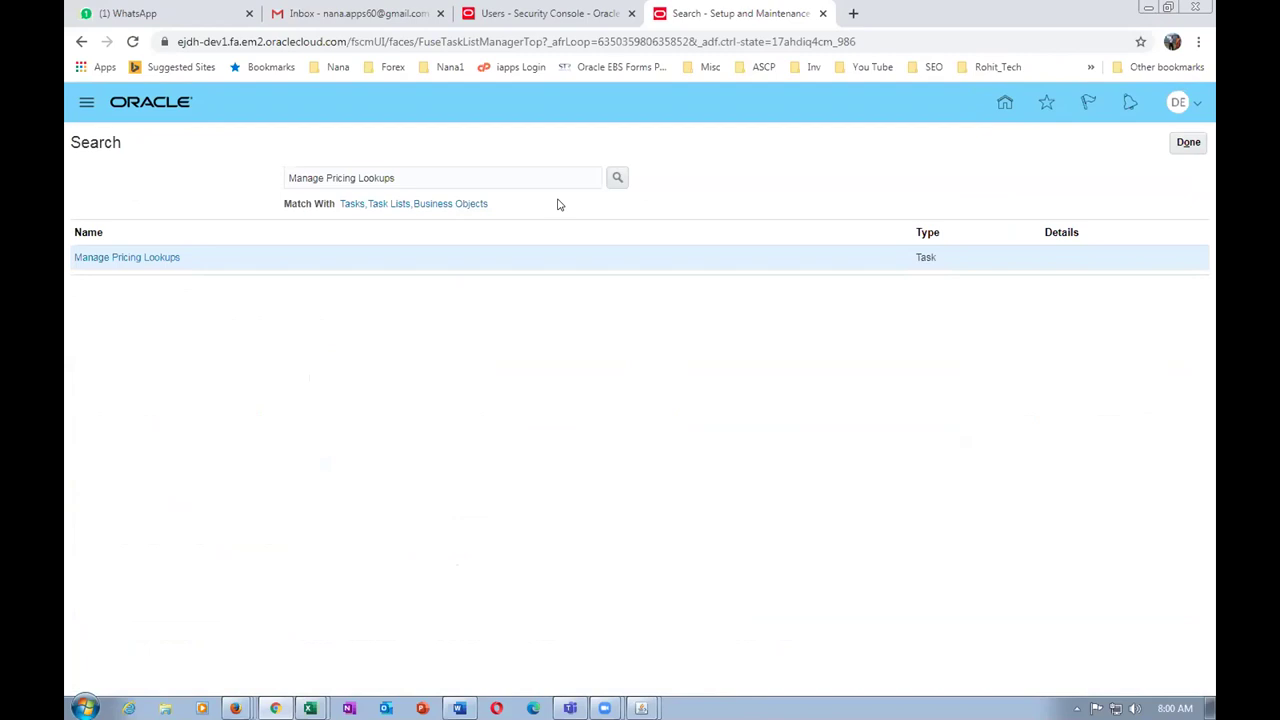
- Switch to the Fusion OM Worksheet in Excel and review lookup tasks 34 and 35 and the customer profile task 36
key("alt+Tab")
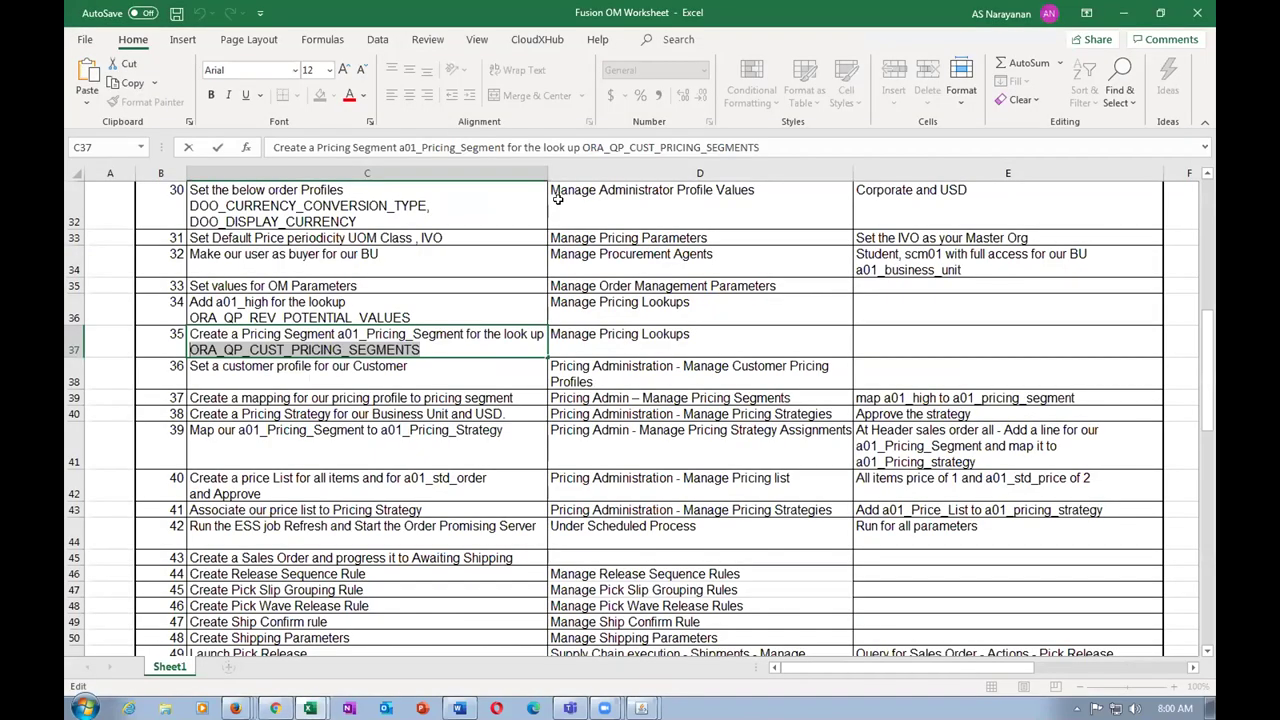
left_click(580, 330)
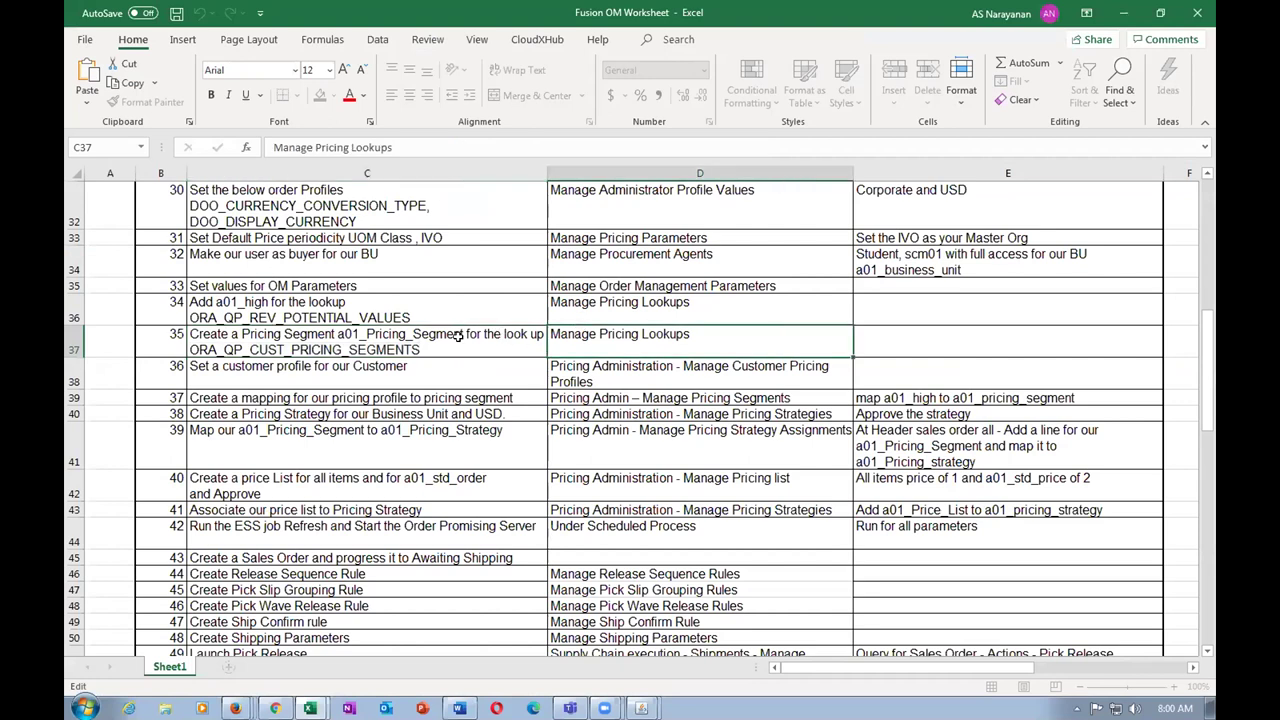
left_click(74, 336)
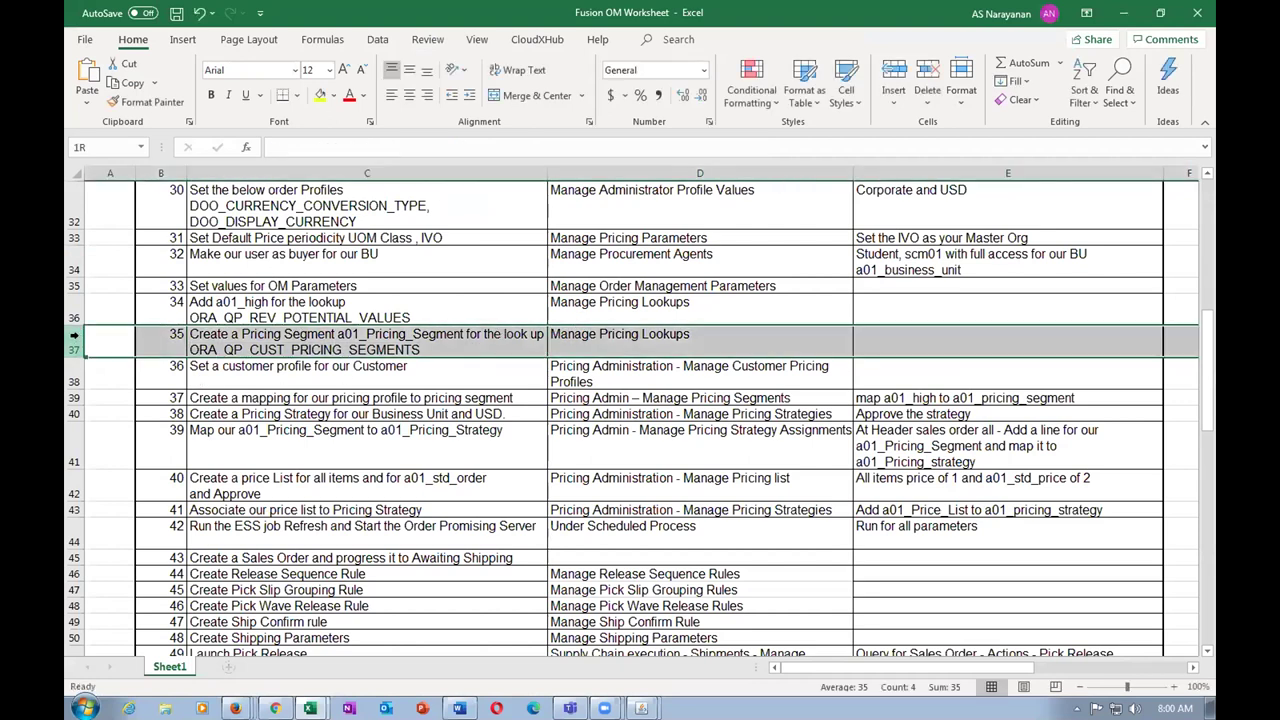
left_click(74, 310)
left_click(74, 338)
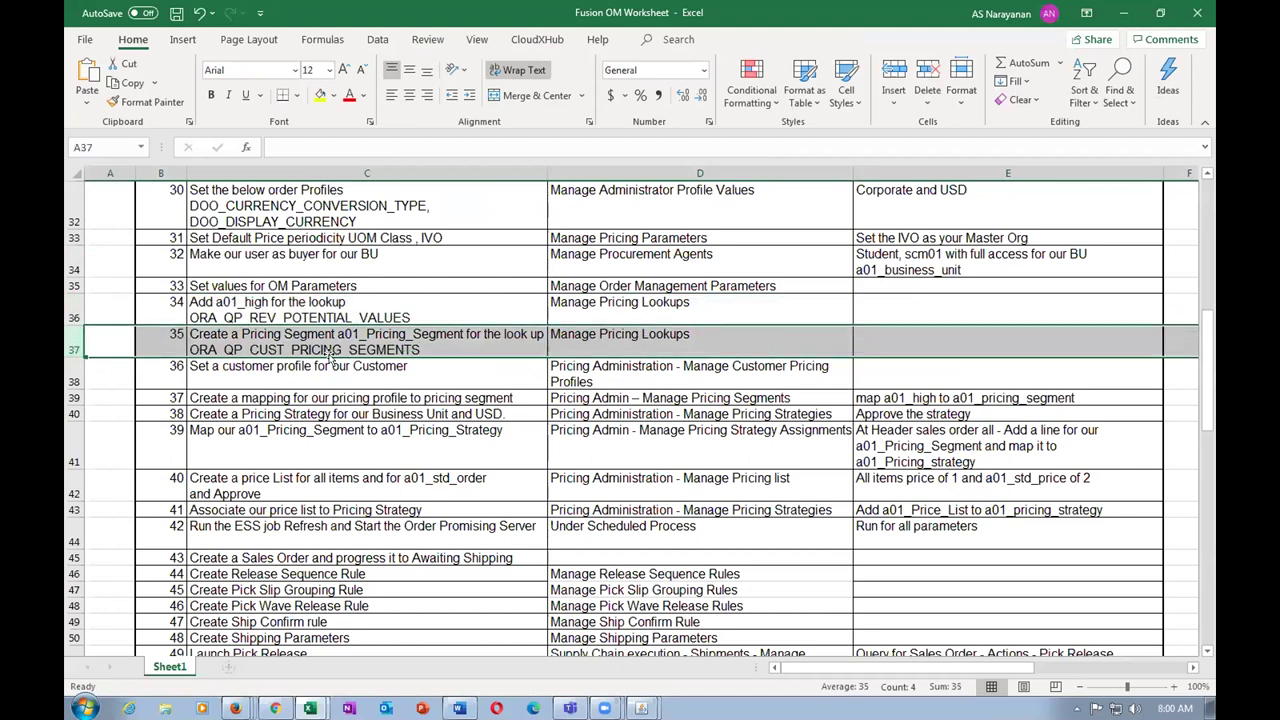
left_click(74, 310)
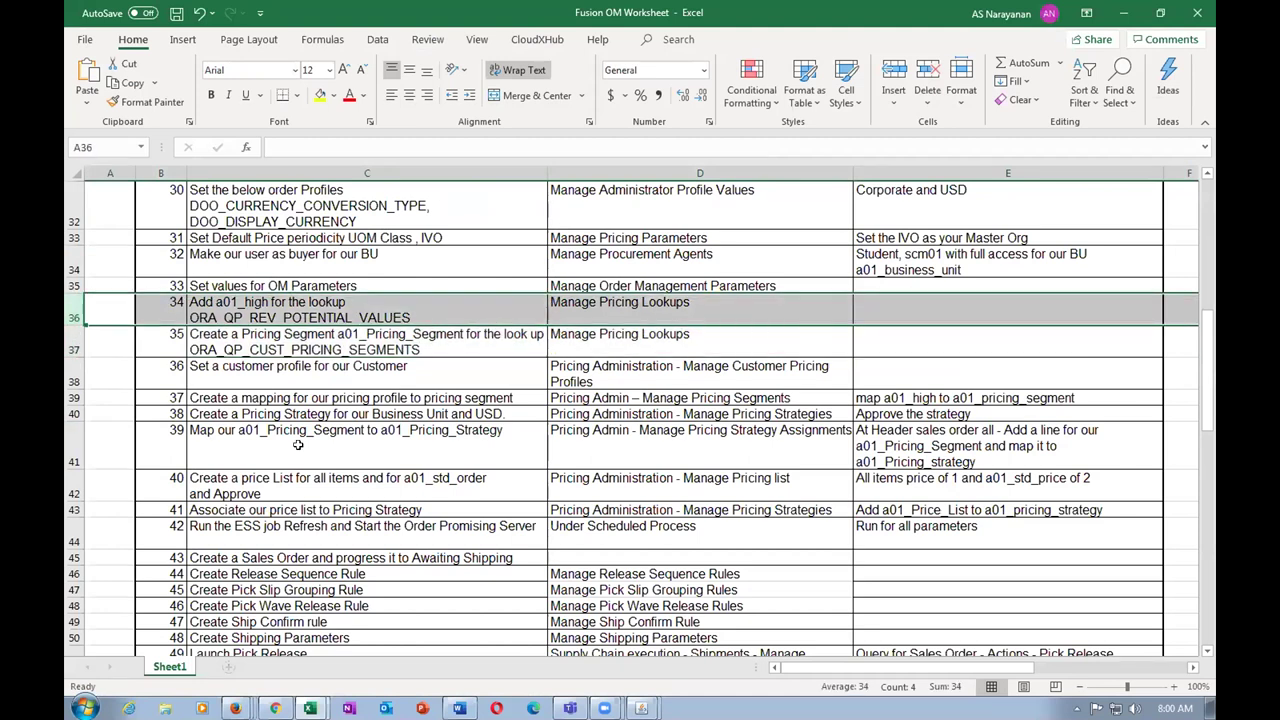
left_click(239, 384)
key("Right")
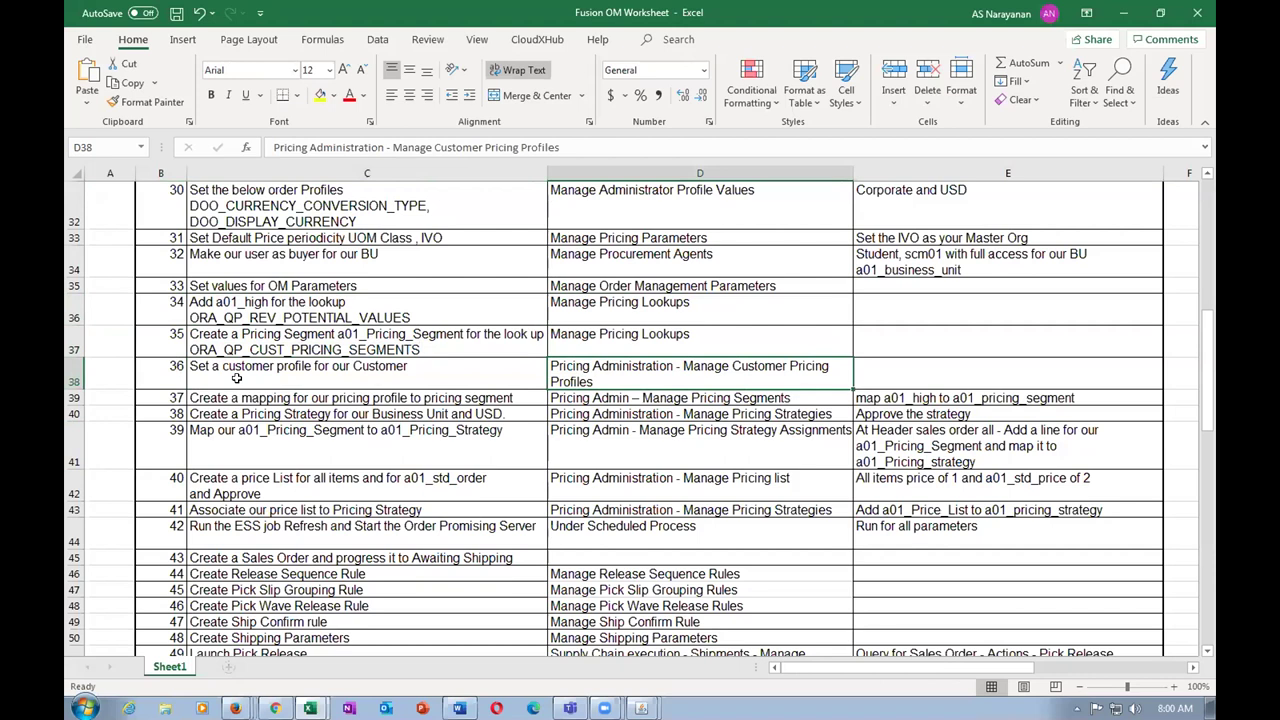
- Compare where tasks 34 and 35 are performed with the navigation path given for customer profile task 36
left_click(594, 300)
left_click(588, 341)
left_click(596, 317)
left_click(598, 338)
left_click(611, 320)
left_click(610, 331)
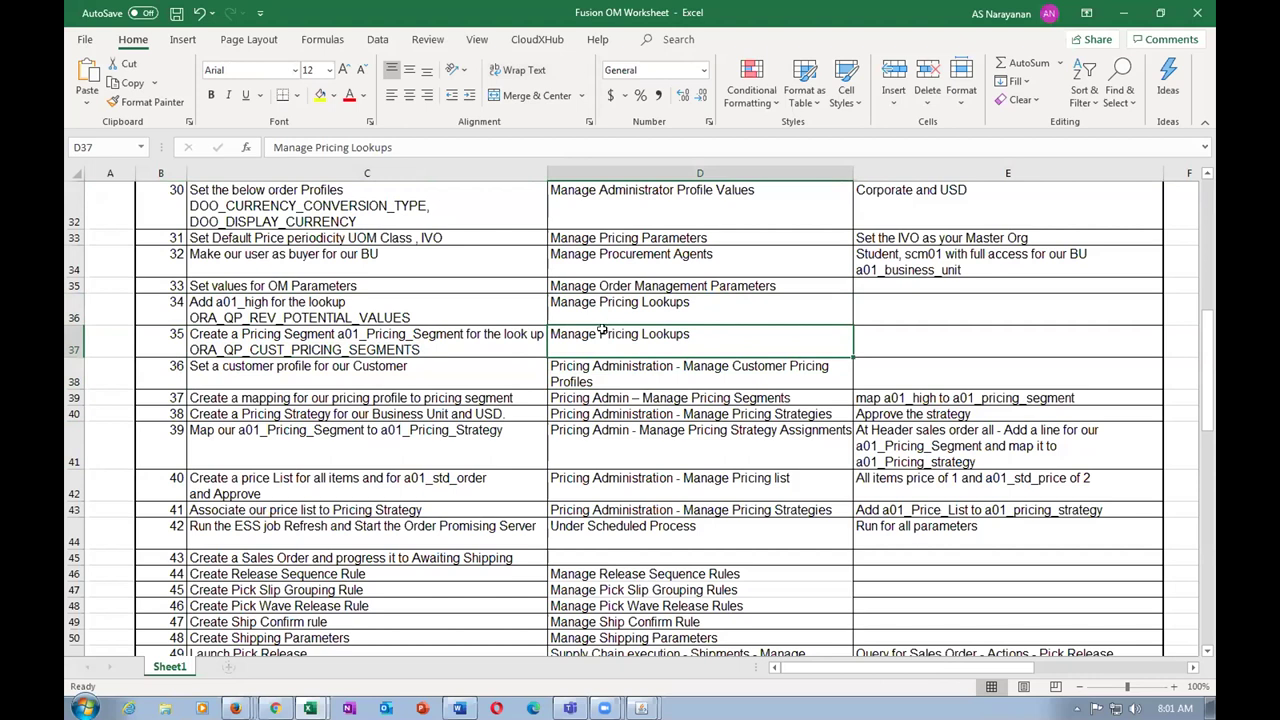
key("Left")
left_click(627, 345)
left_click(434, 345)
left_click(563, 337)
left_click(329, 383)
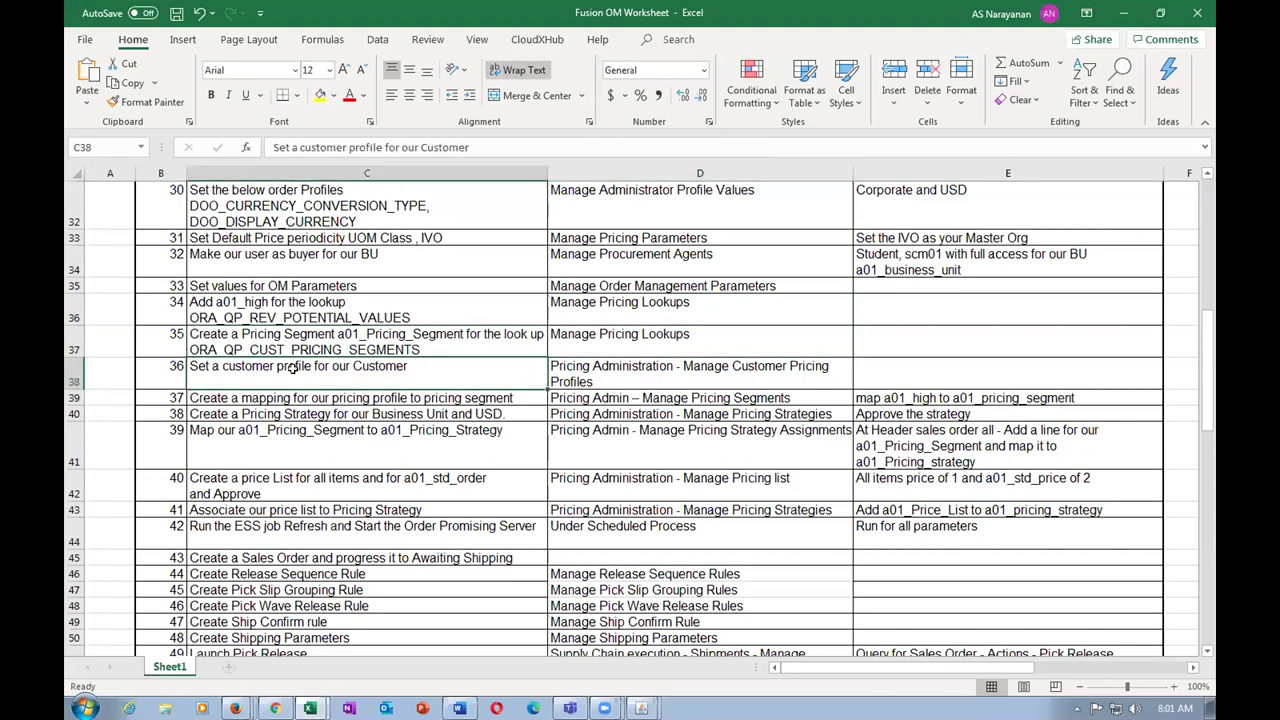
left_click(588, 377)
left_click(439, 367)
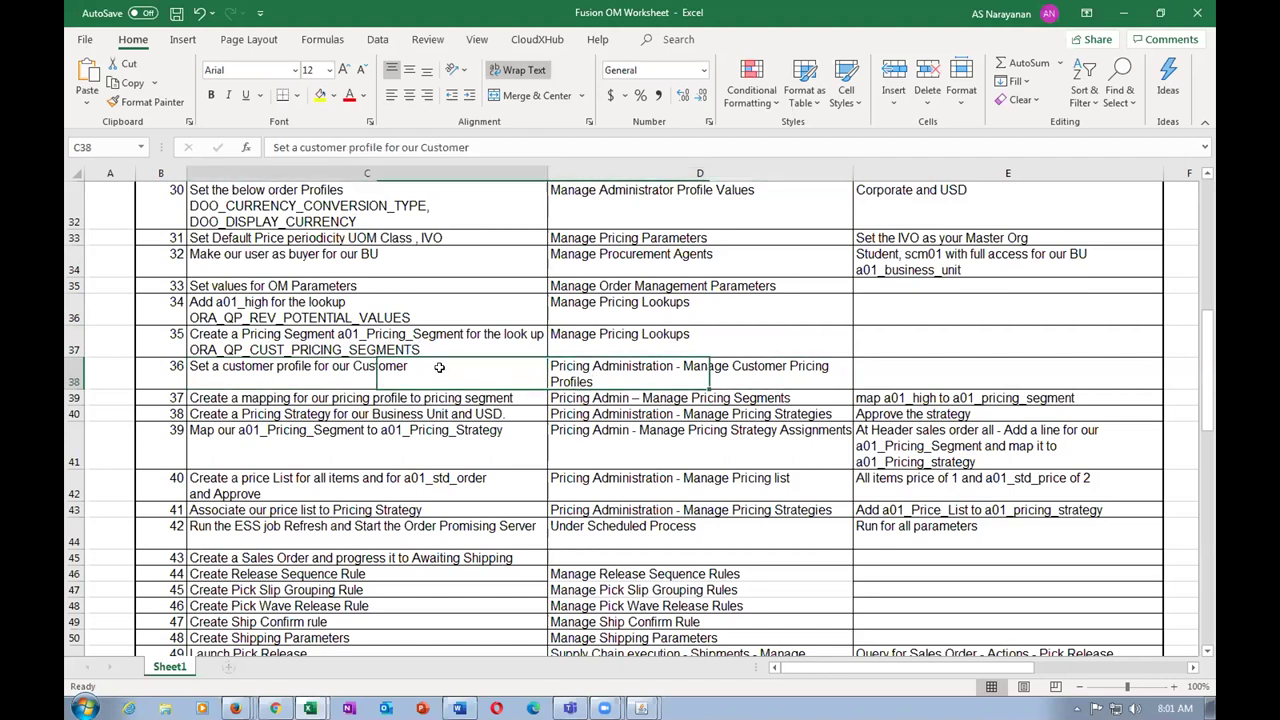
left_click(634, 314)
left_click(637, 308)
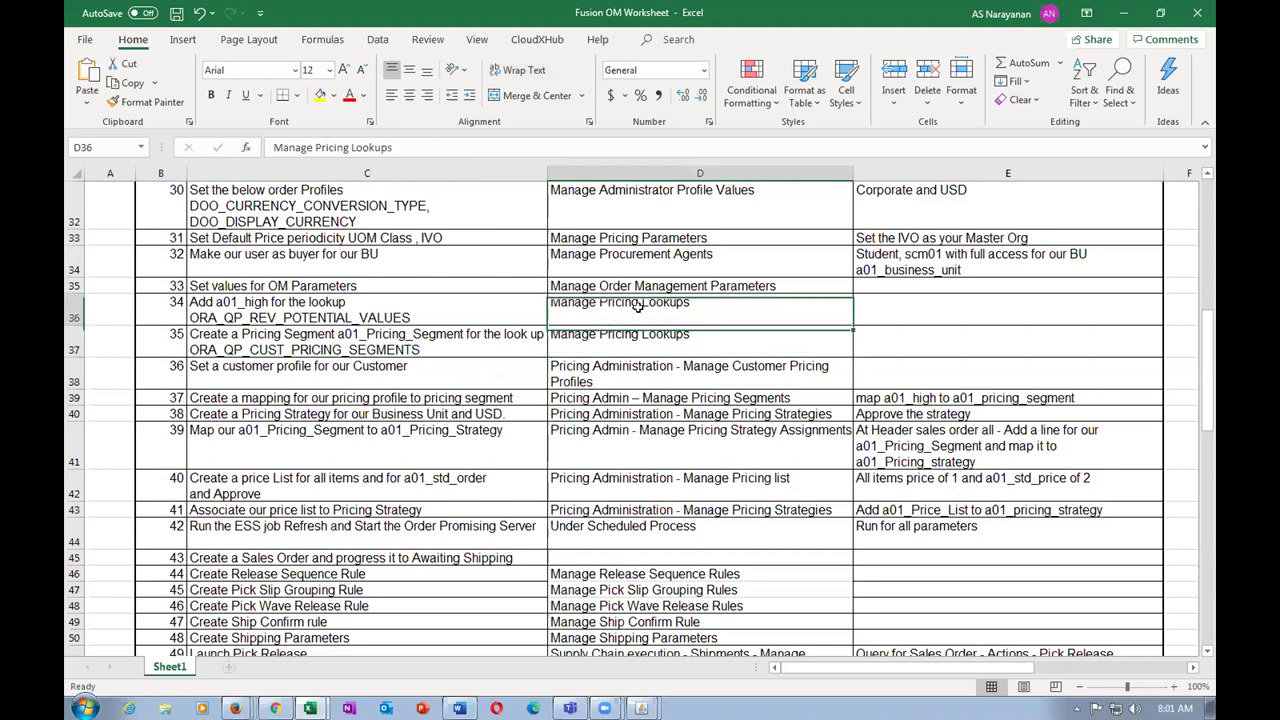
left_click(634, 340)
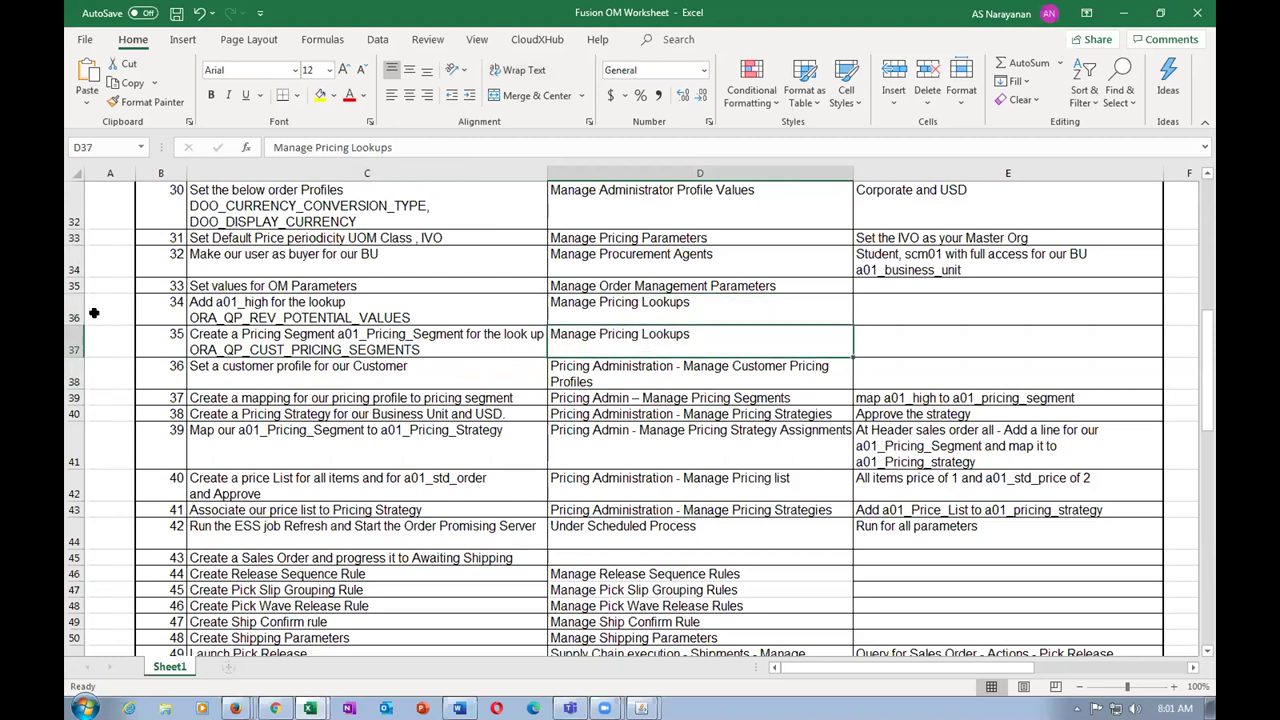
left_click_drag(74, 301, 74, 342)
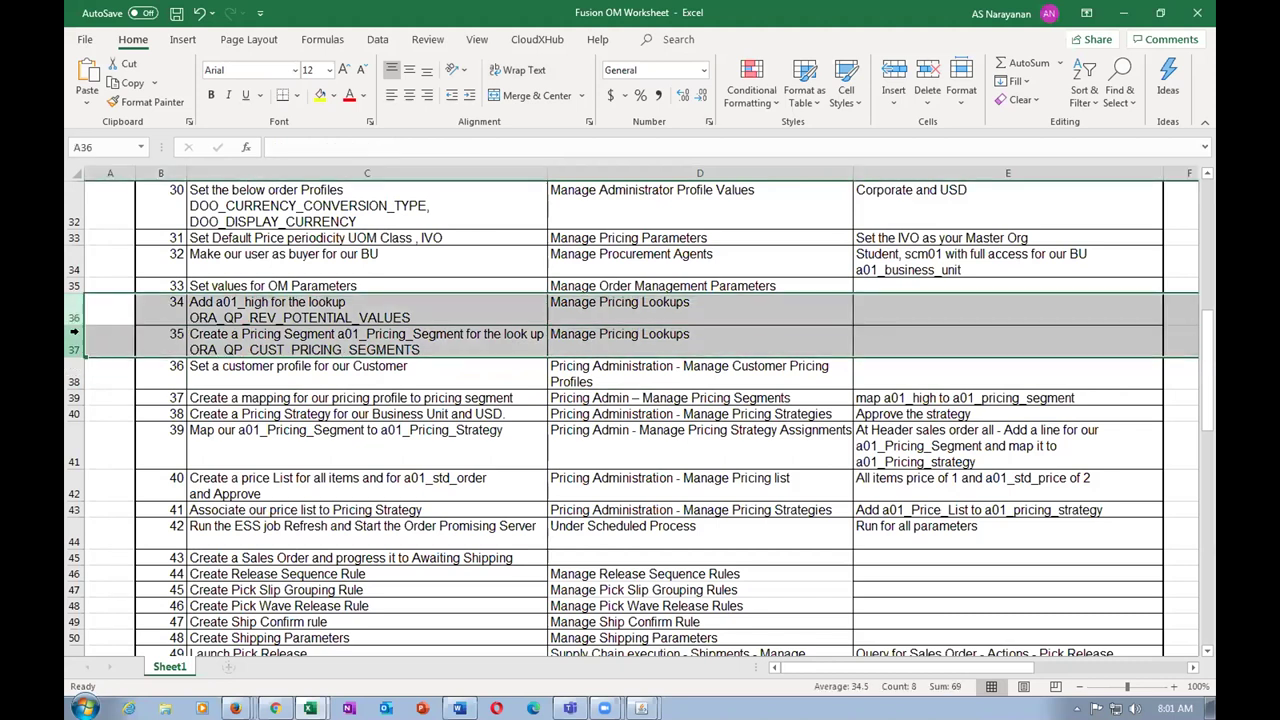
left_click(440, 344)
left_click(614, 340)
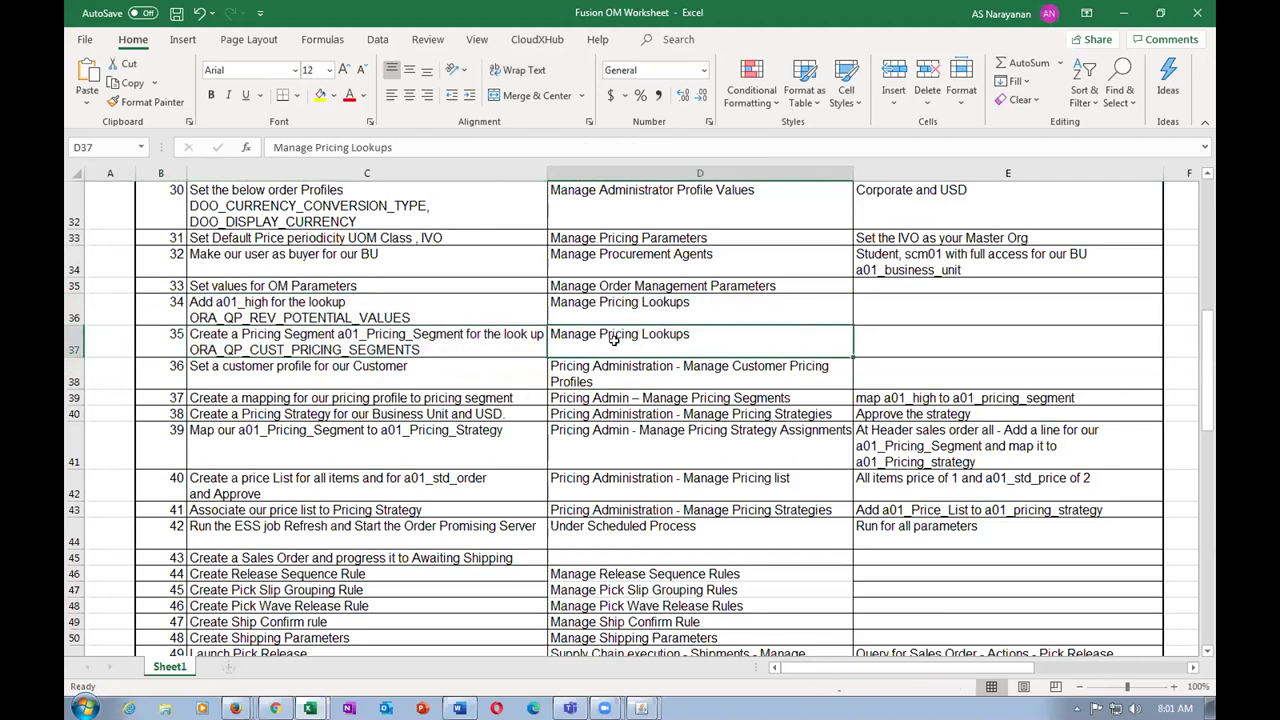
left_click(367, 374)
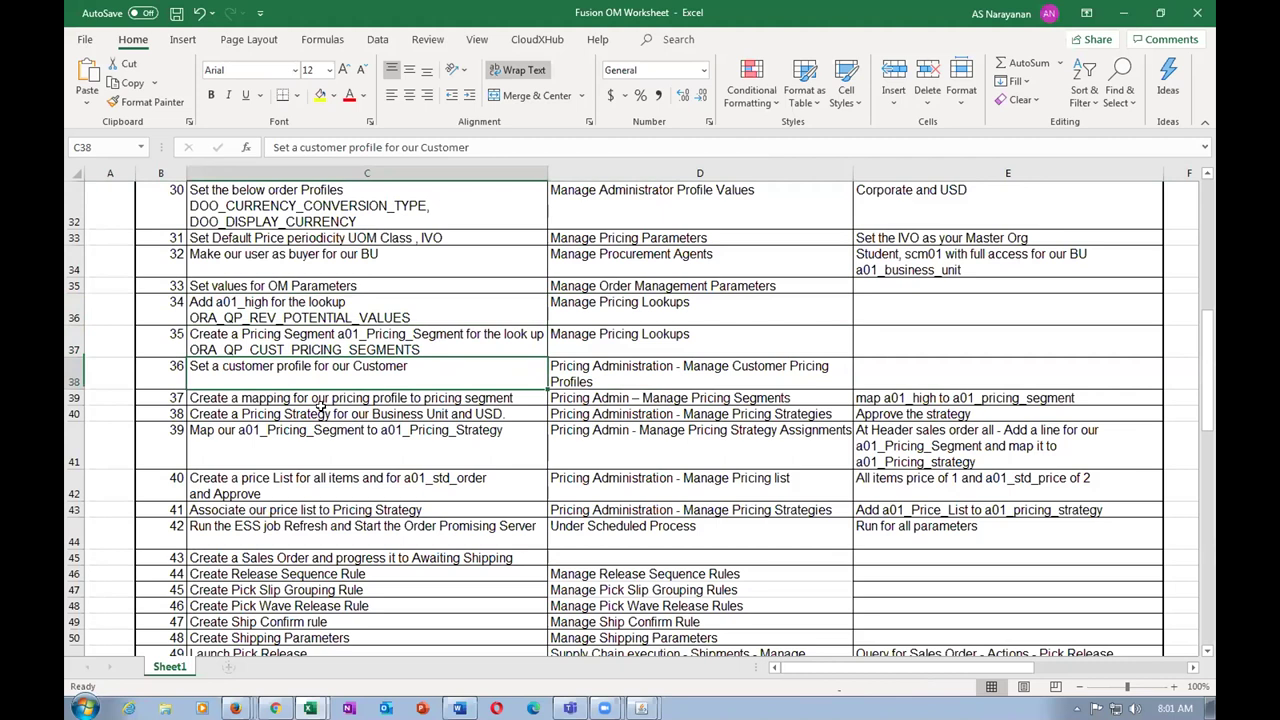
left_click(636, 376)
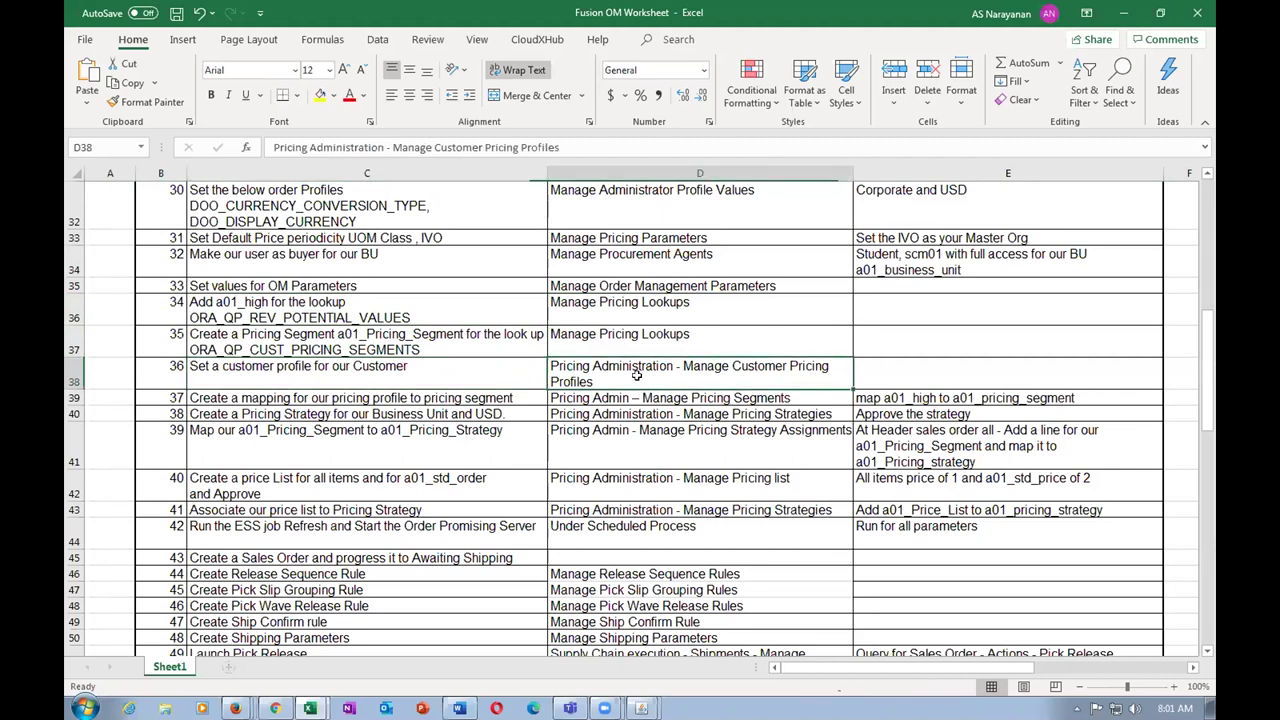
left_click(165, 364)
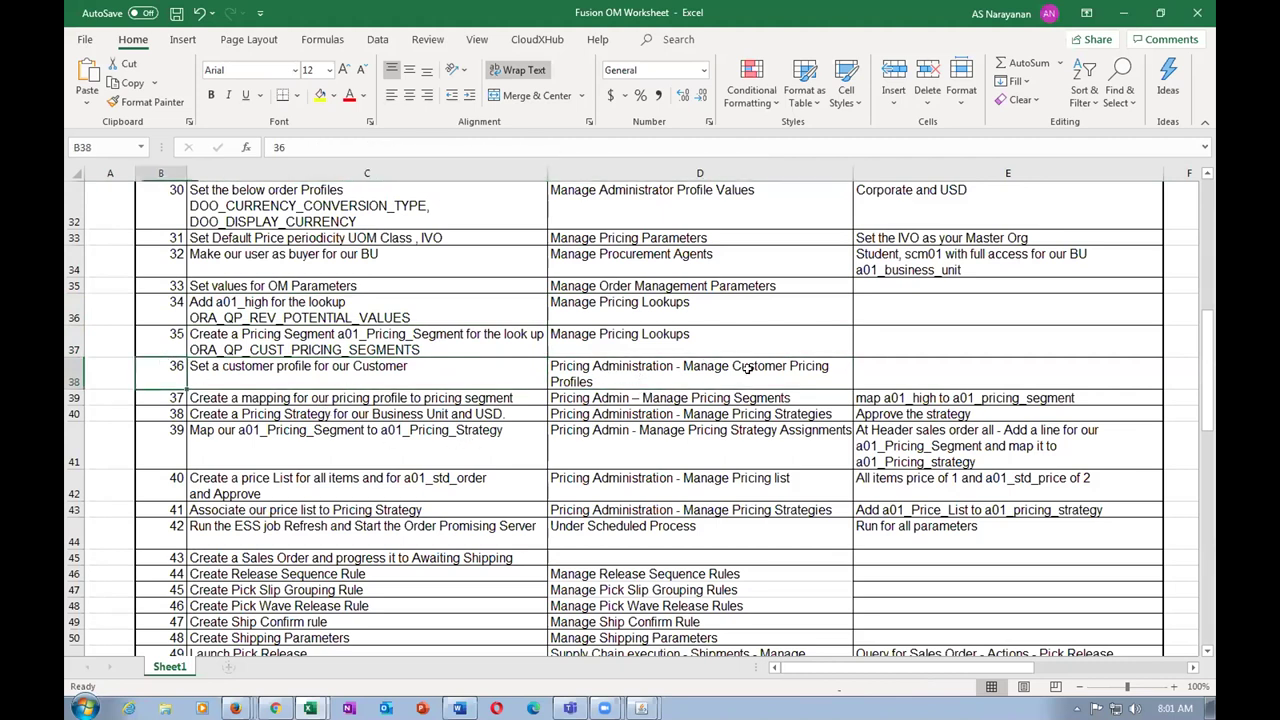
- Return to Oracle Fusion, leave the setup task search, and open the Pricing Administration task list under Order Management
key("alt+Tab")
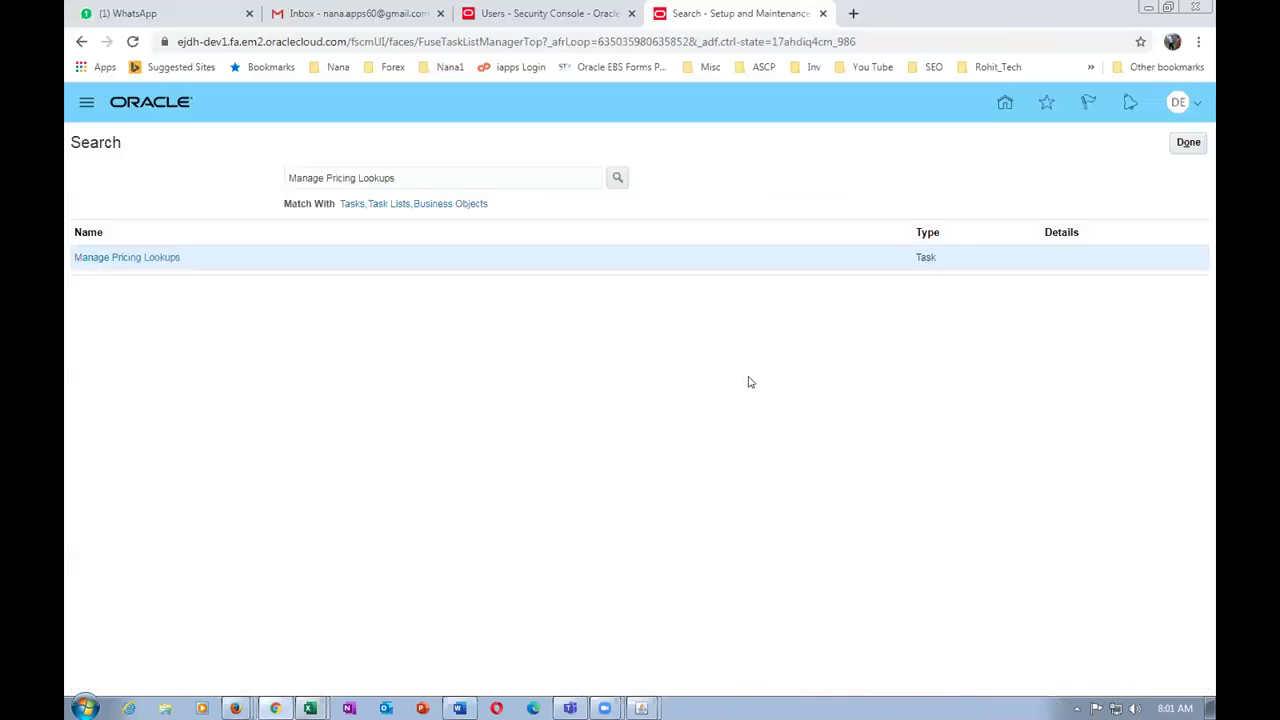
left_click(1187, 142)
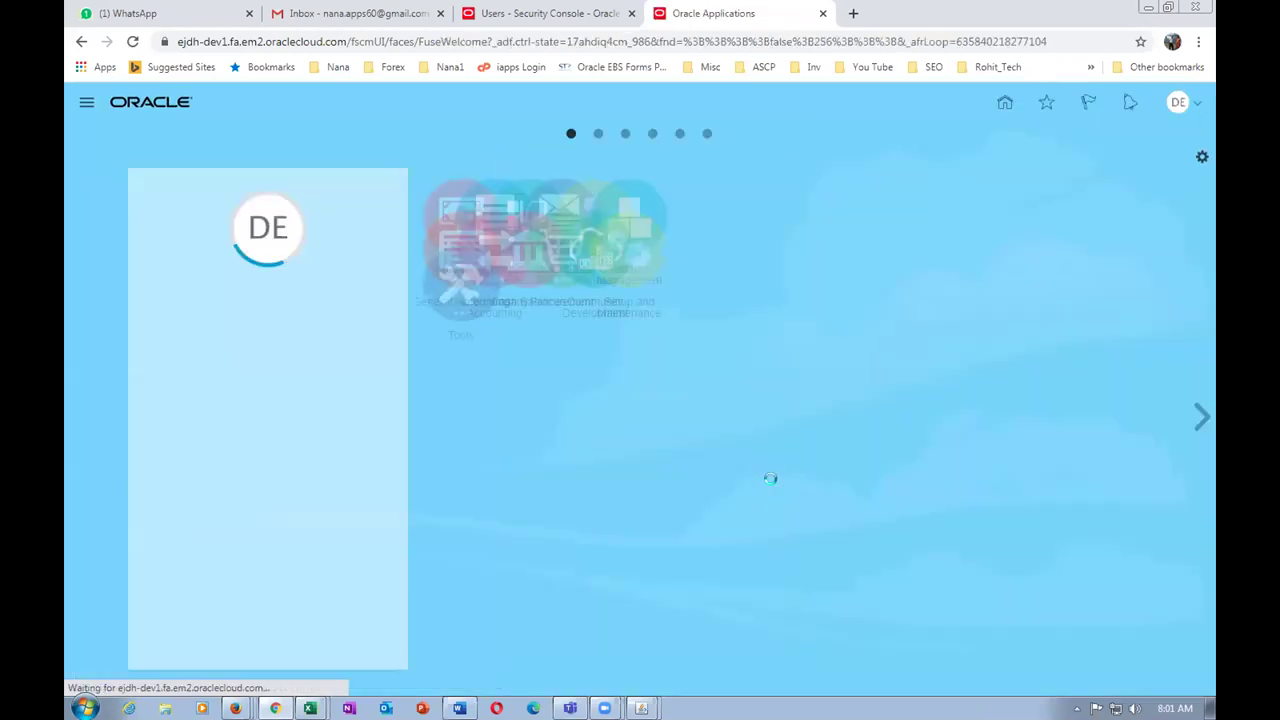
left_click(594, 228)
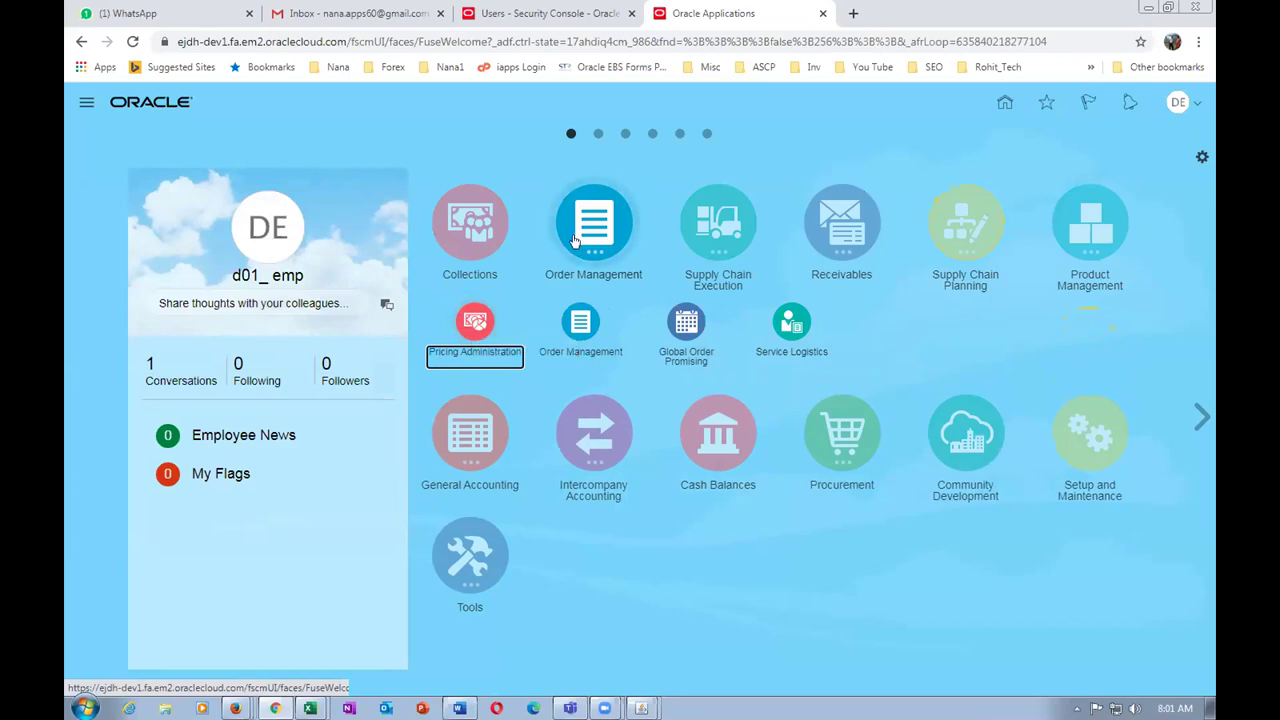
left_click(459, 320)
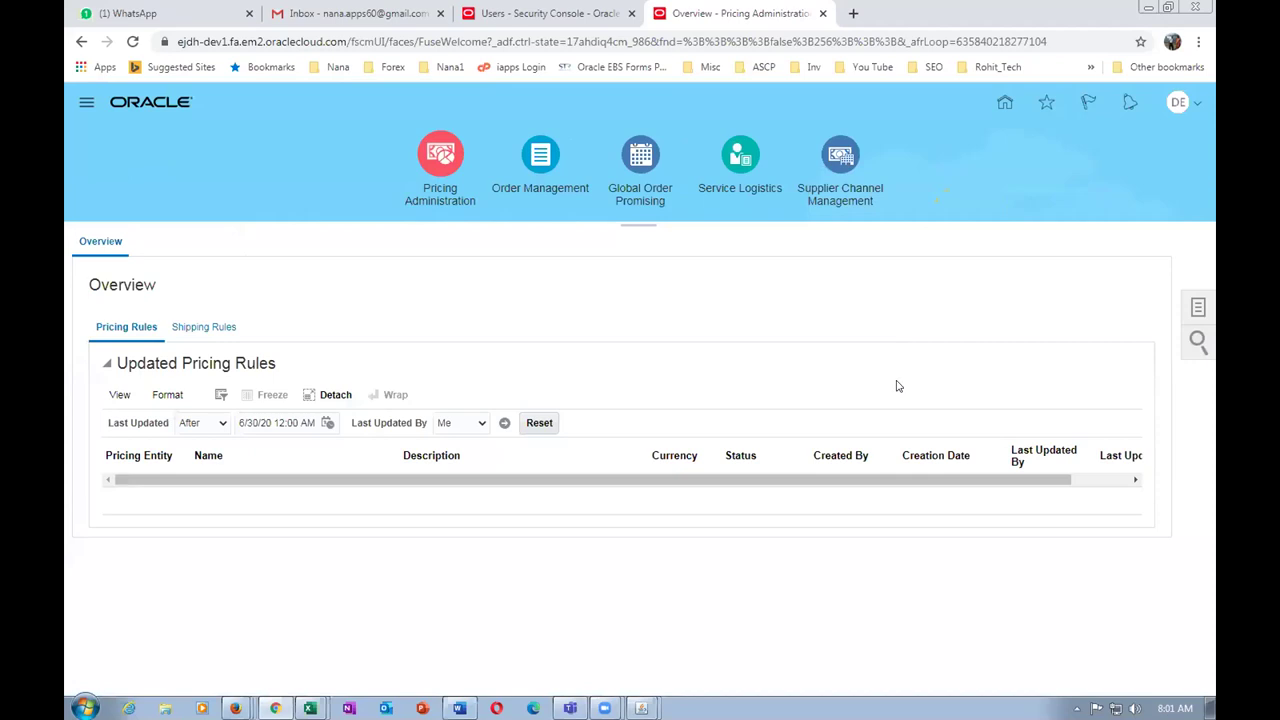
left_click(1199, 309)
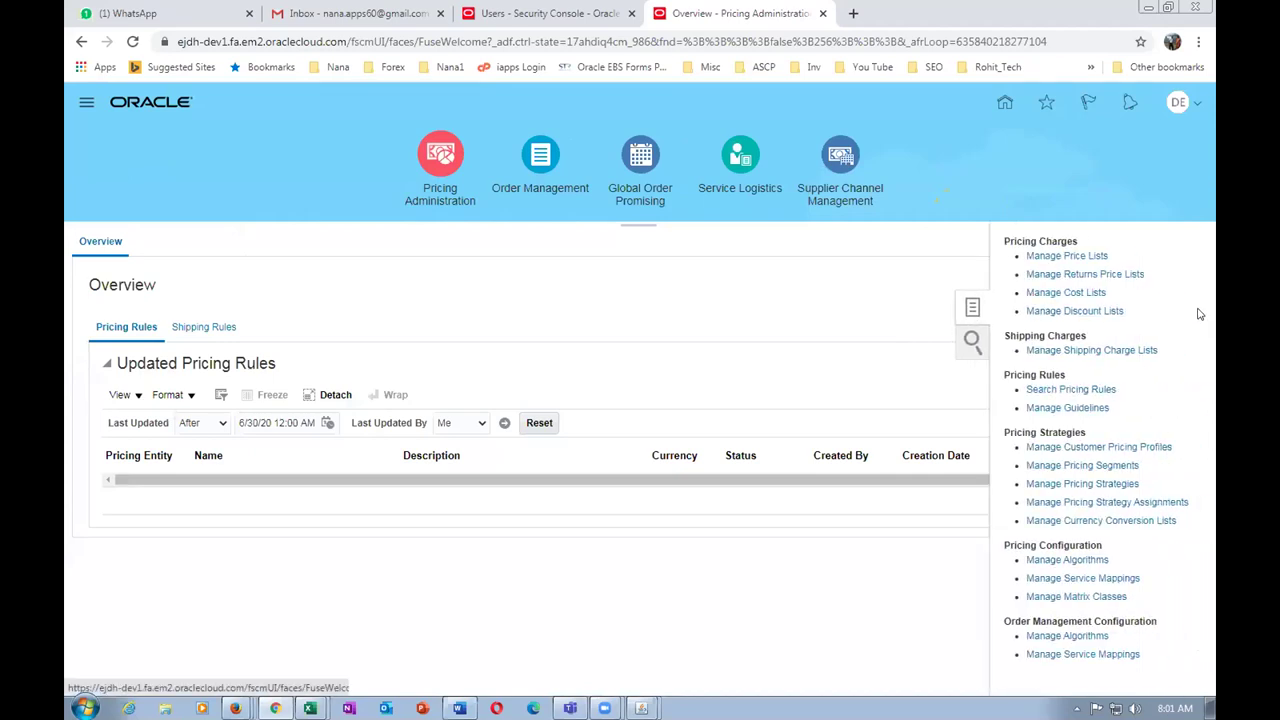
- Start a new customer pricing profile for customer d01_cust_1 and set its revenue potential to d01_High
left_click(1052, 448)
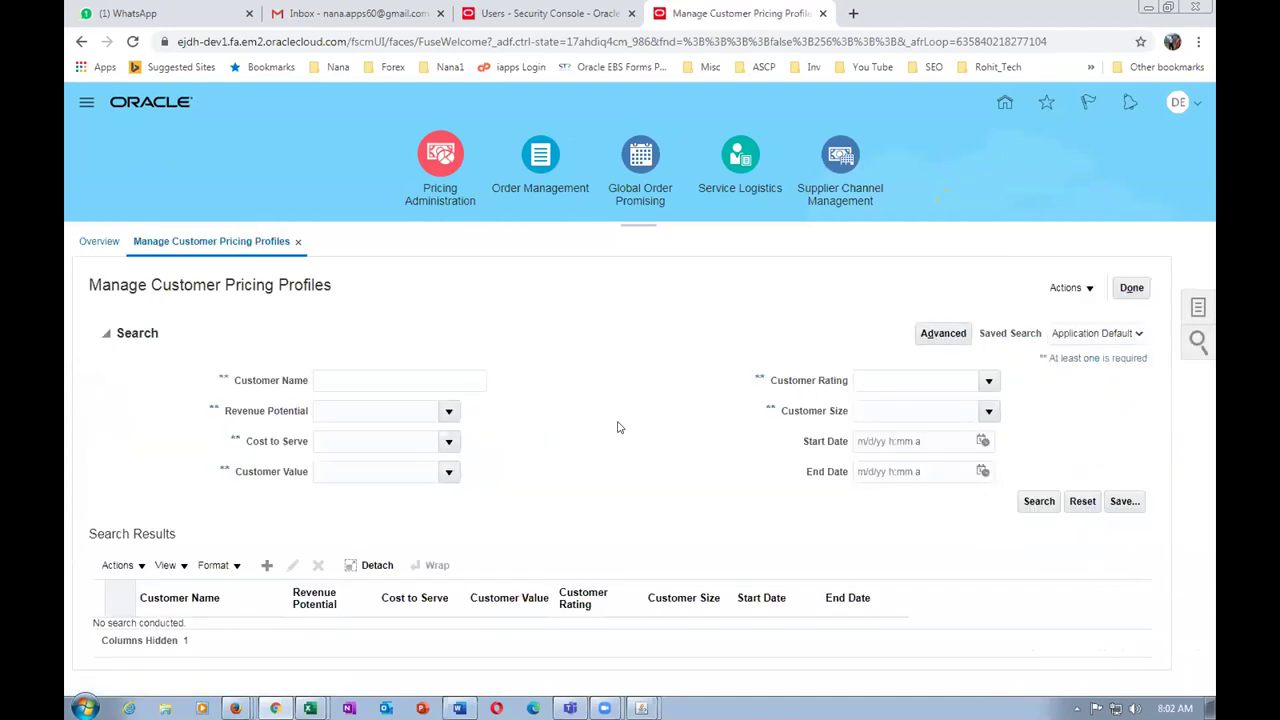
left_click(267, 565)
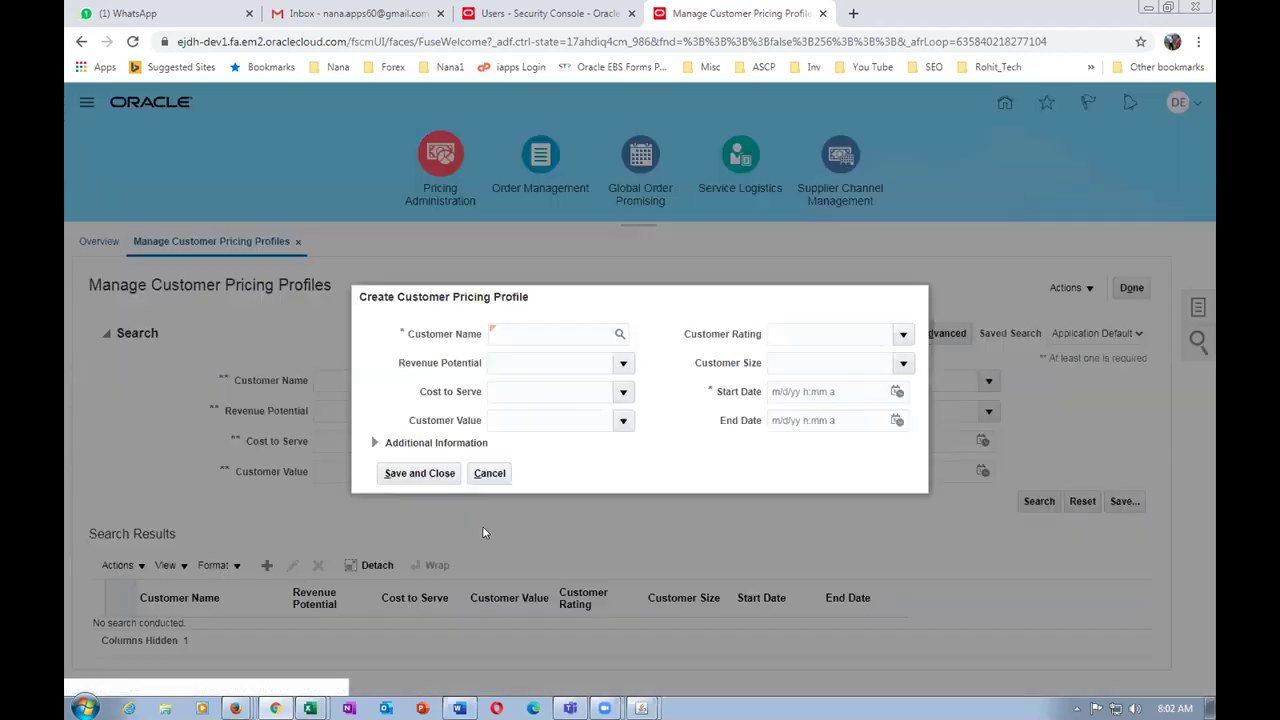
left_click(521, 333)
type("c")
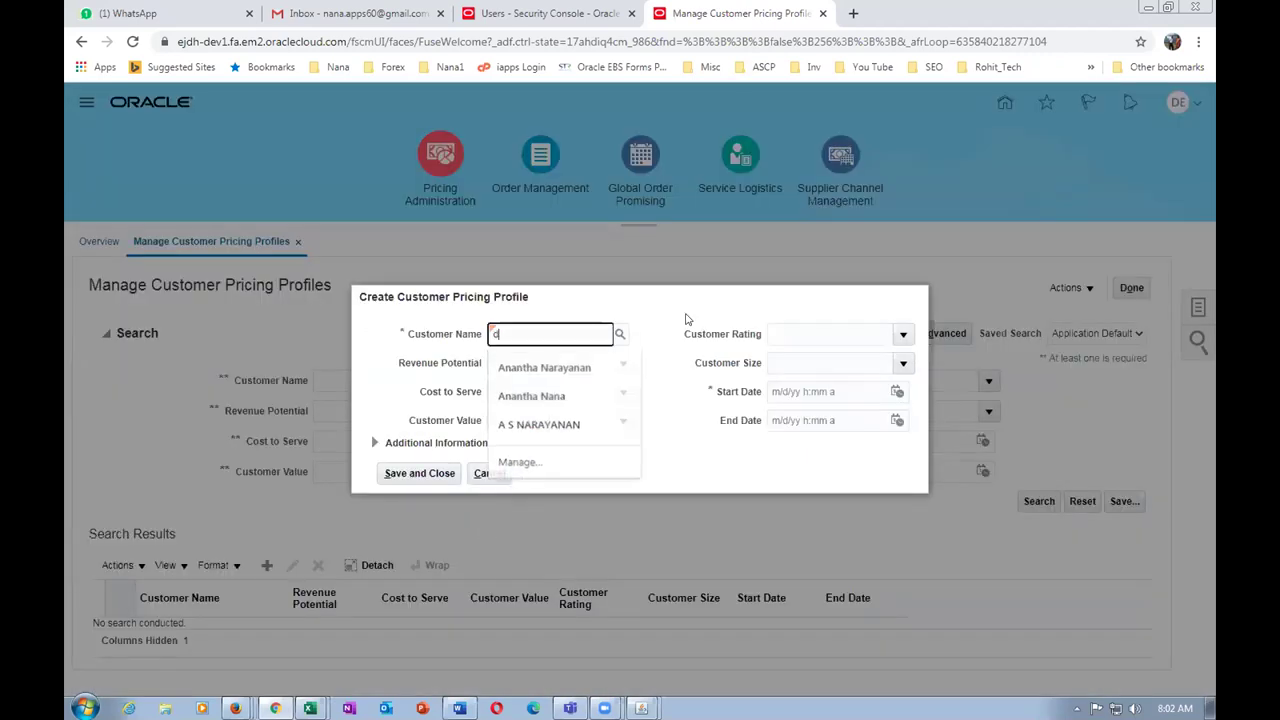
type("01")
key("Tab")
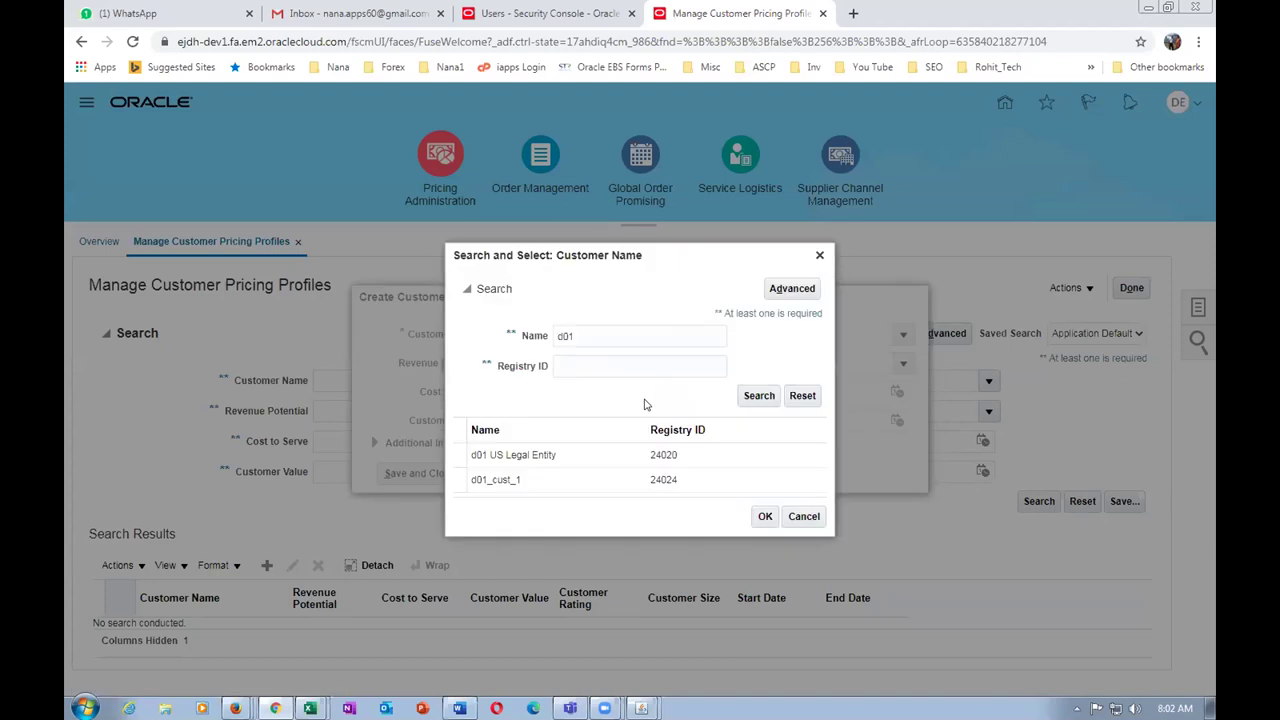
left_click(530, 480)
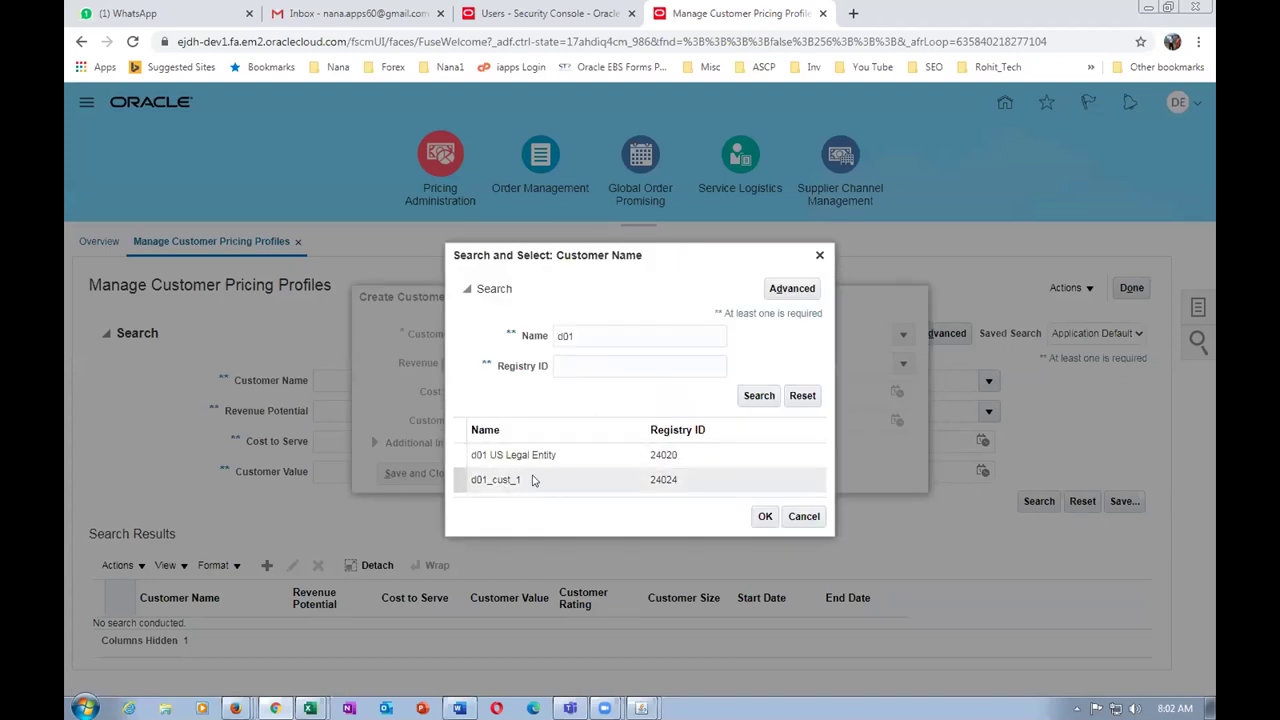
left_click(765, 516)
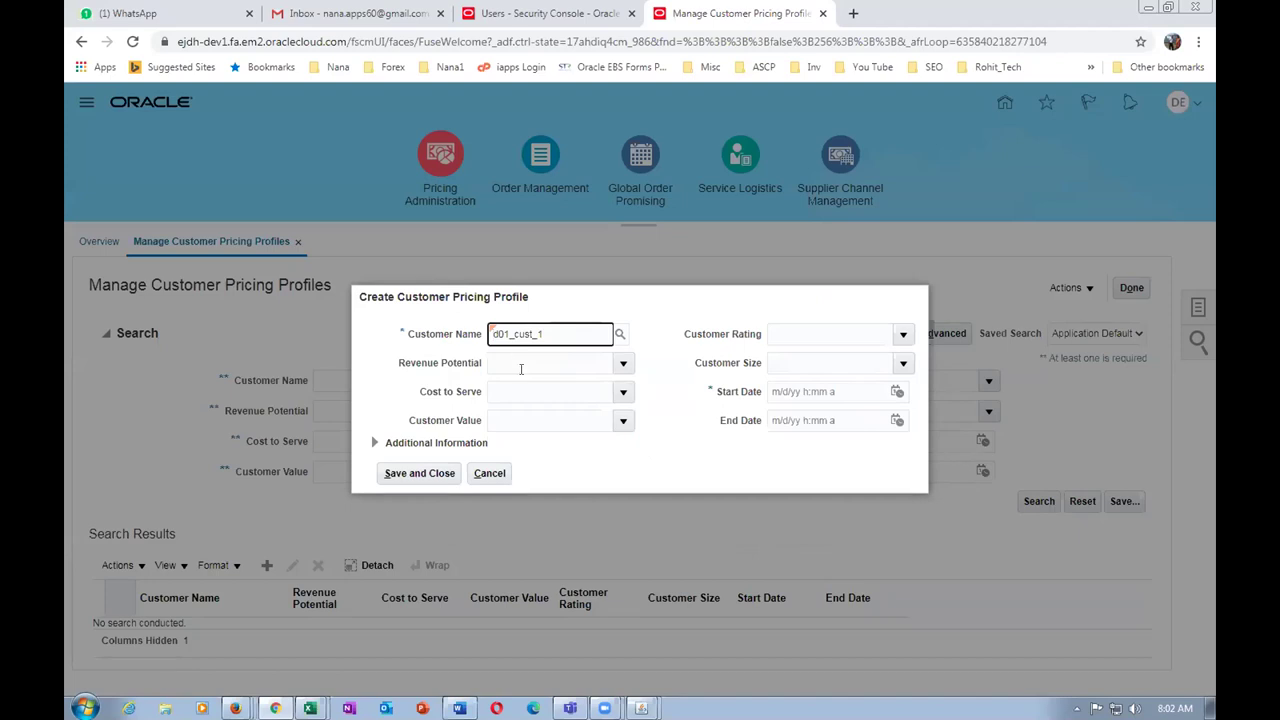
left_click(622, 364)
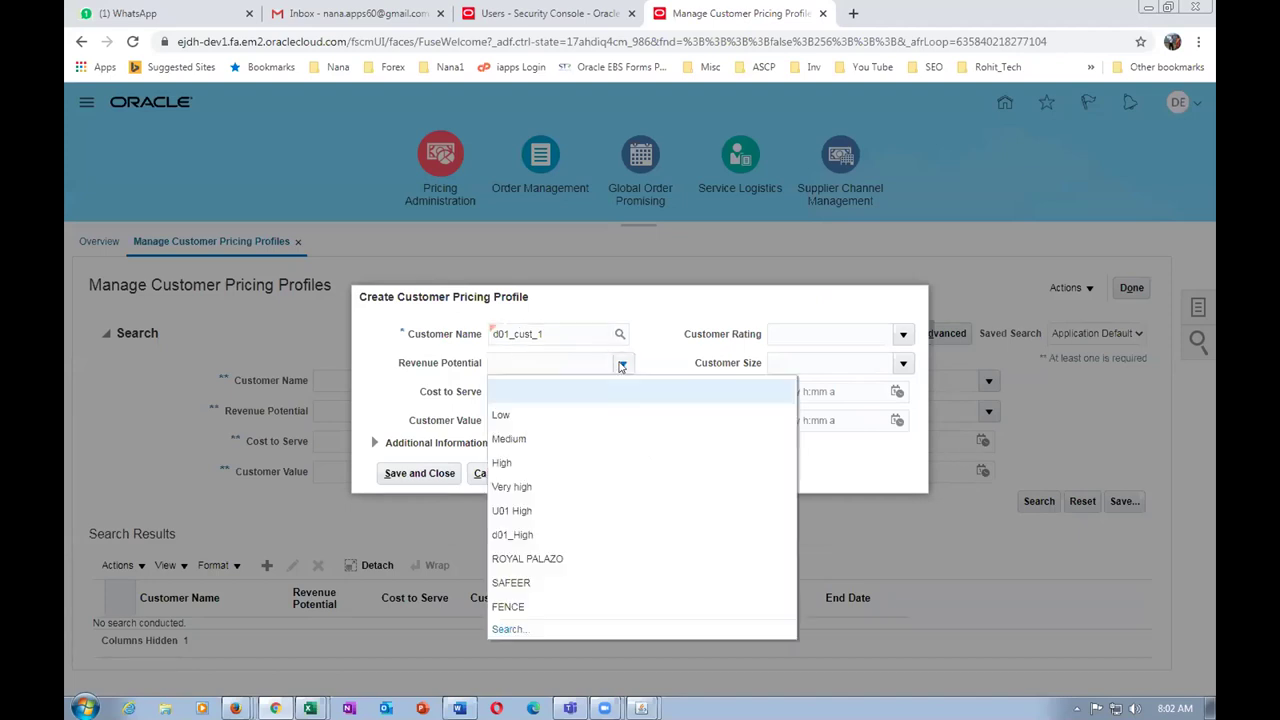
left_click(547, 533)
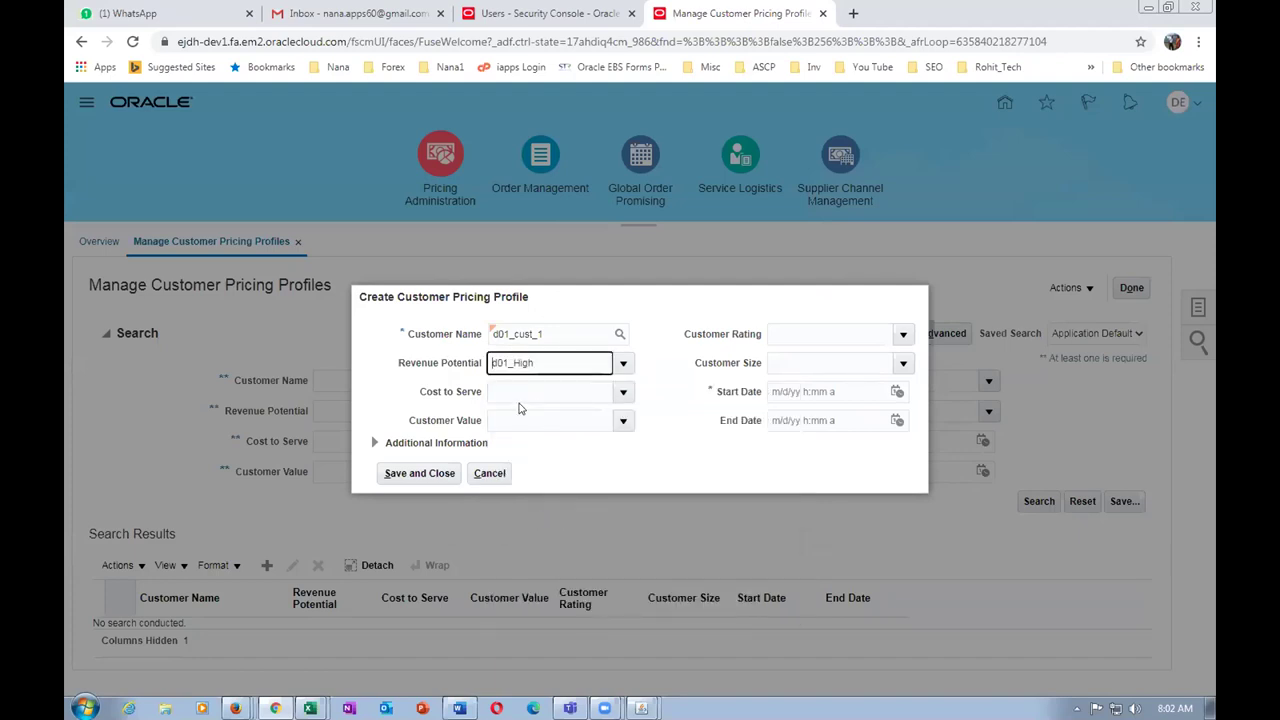
- Examine the choices offered for cost to serve, customer value, customer rating, customer size and revenue potential in the new profile
left_click(622, 392)
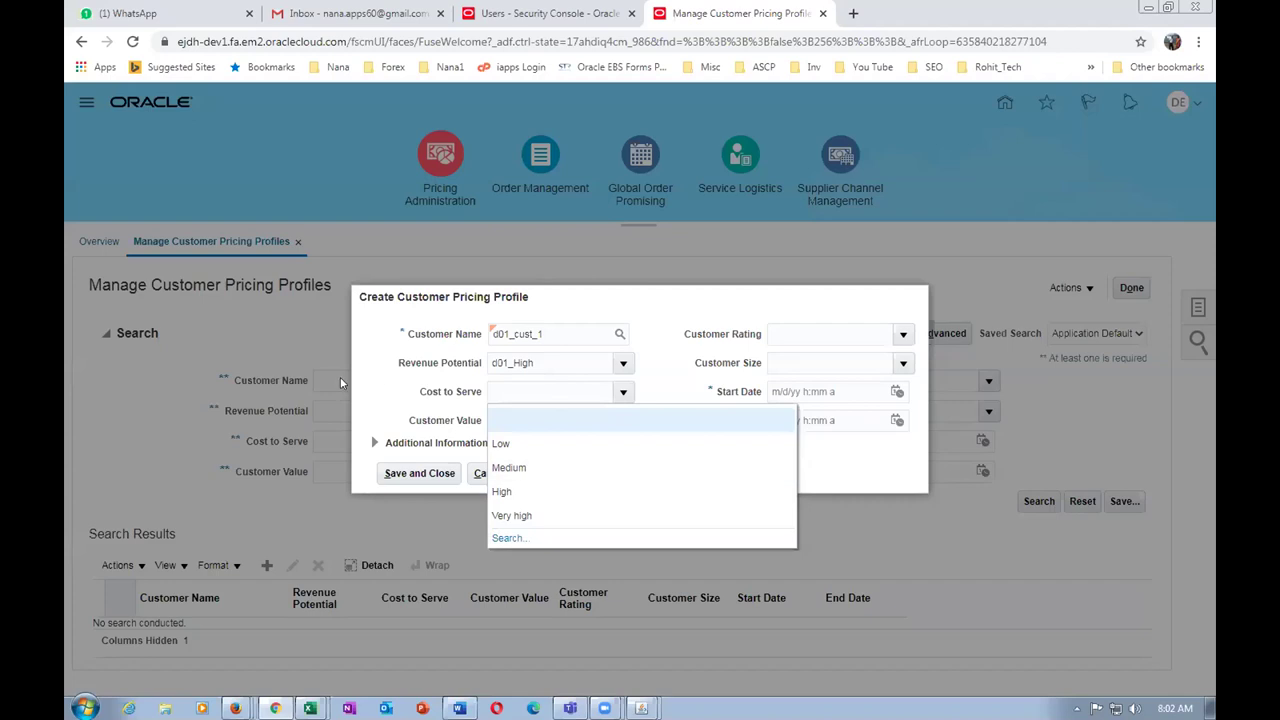
left_click(405, 420)
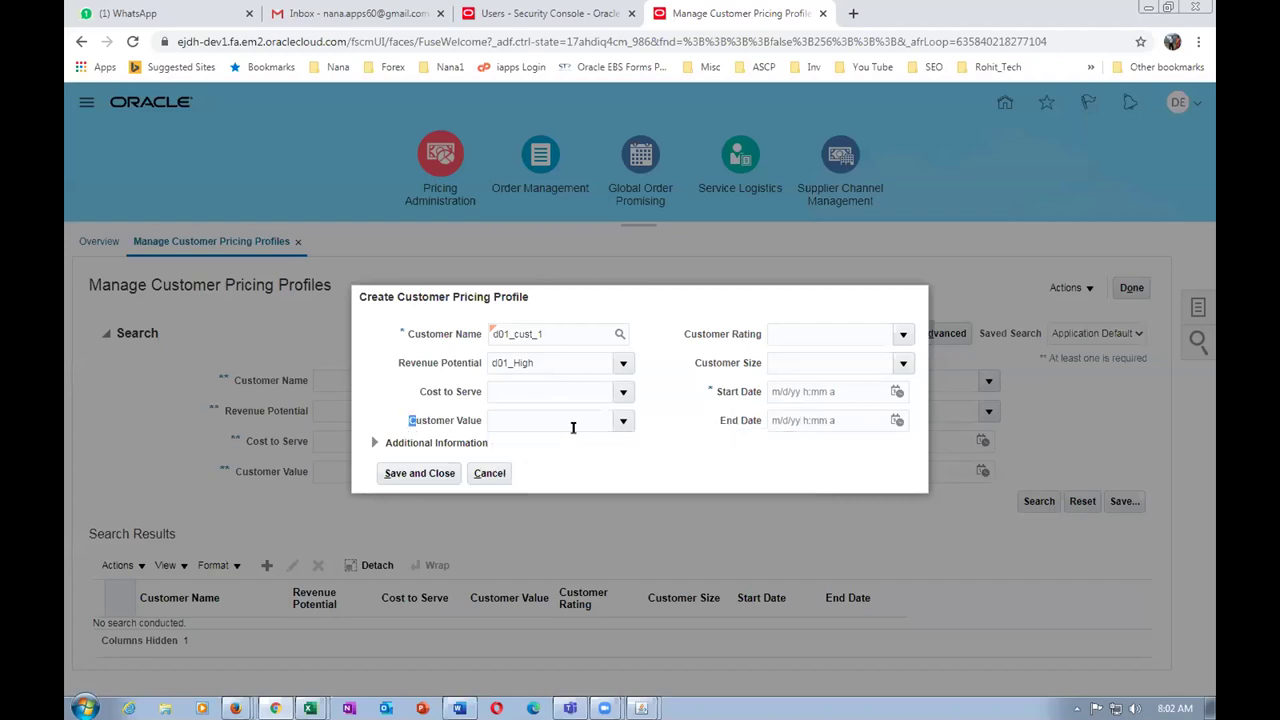
left_click(622, 420)
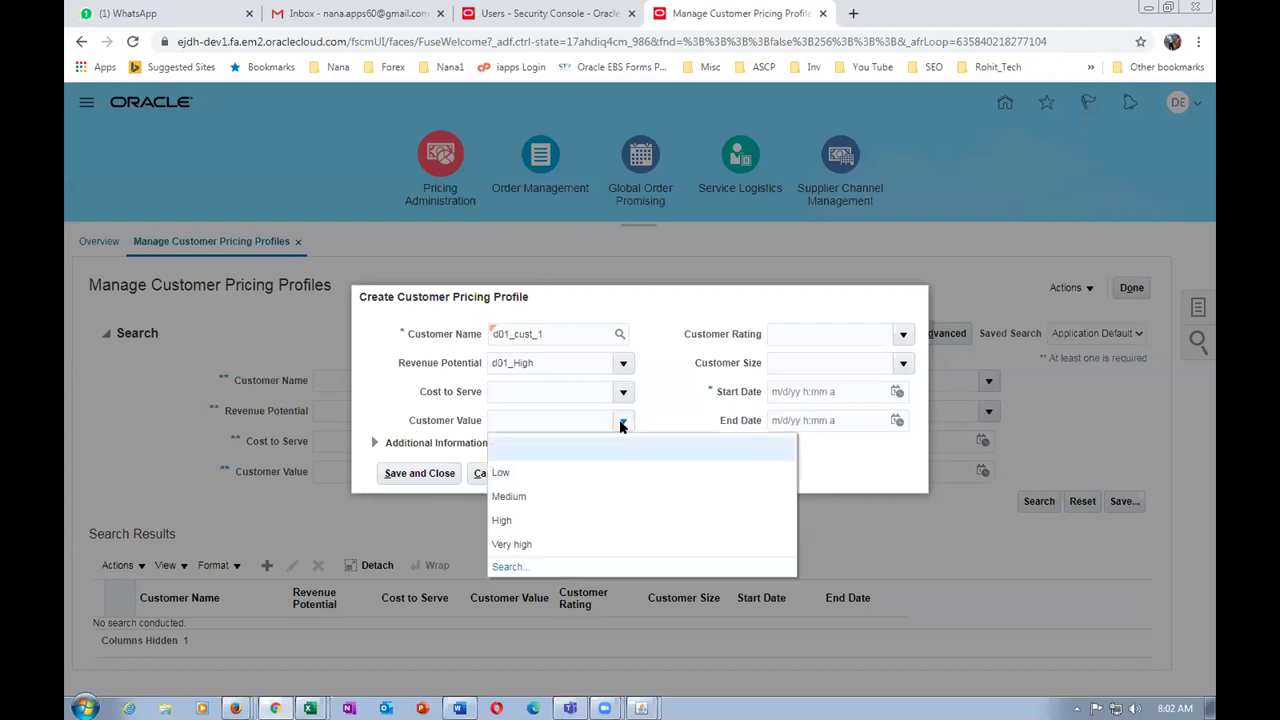
left_click(798, 333)
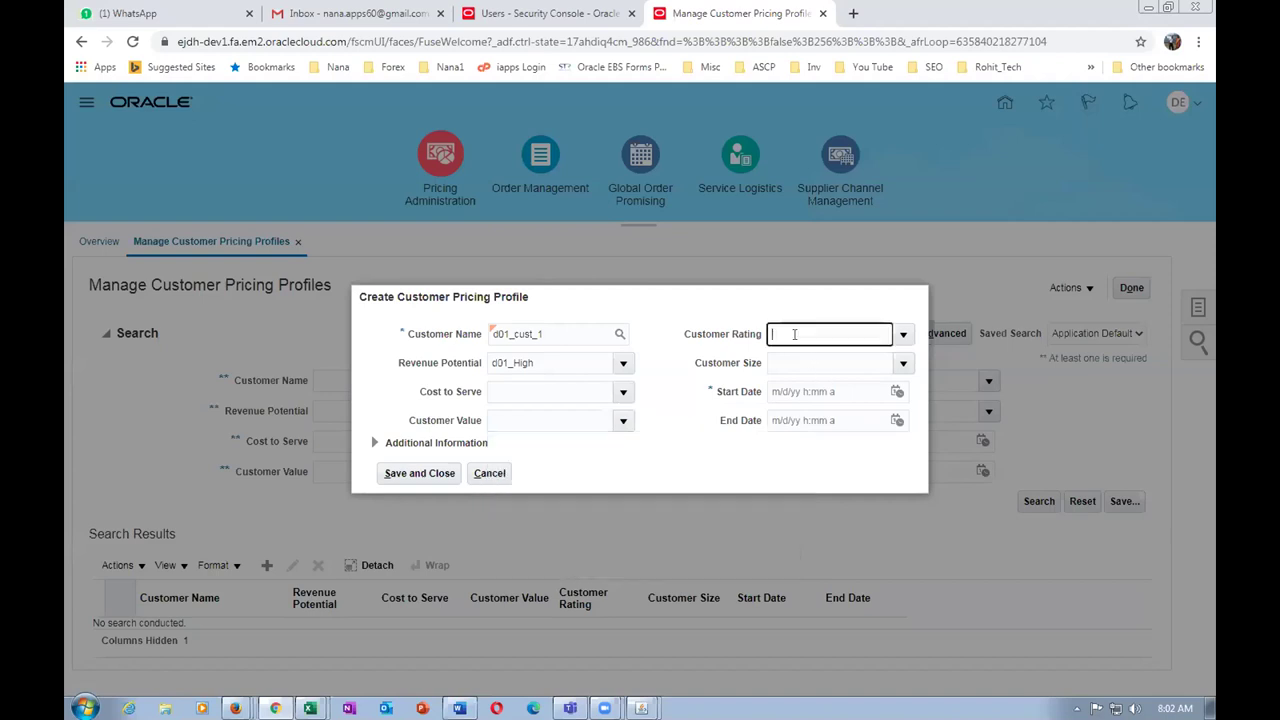
left_click(903, 334)
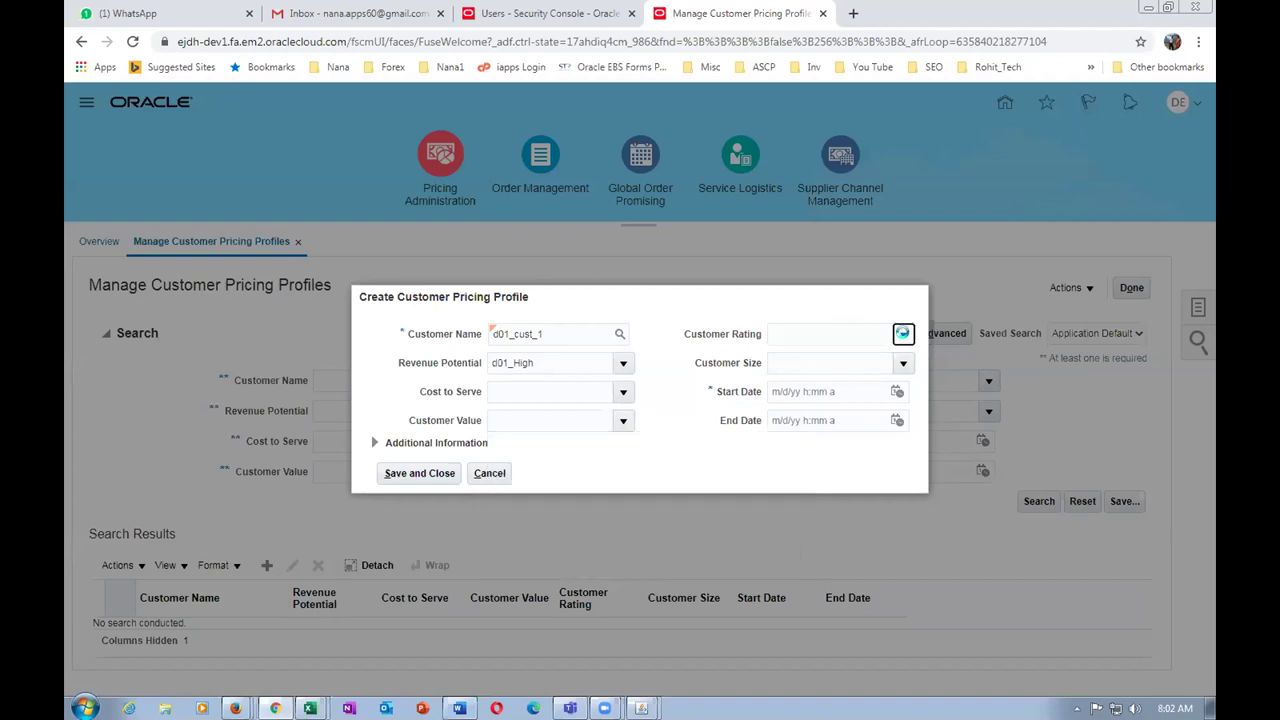
left_click(708, 376)
left_click(903, 363)
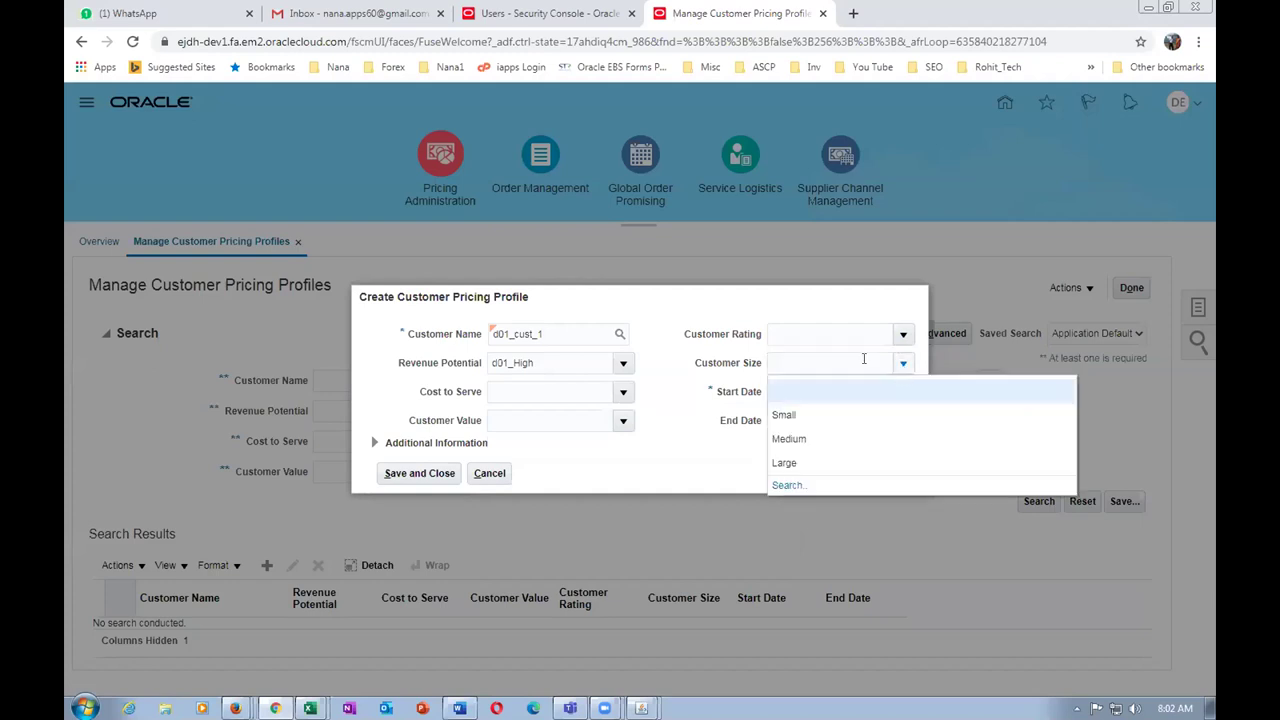
left_click(730, 303)
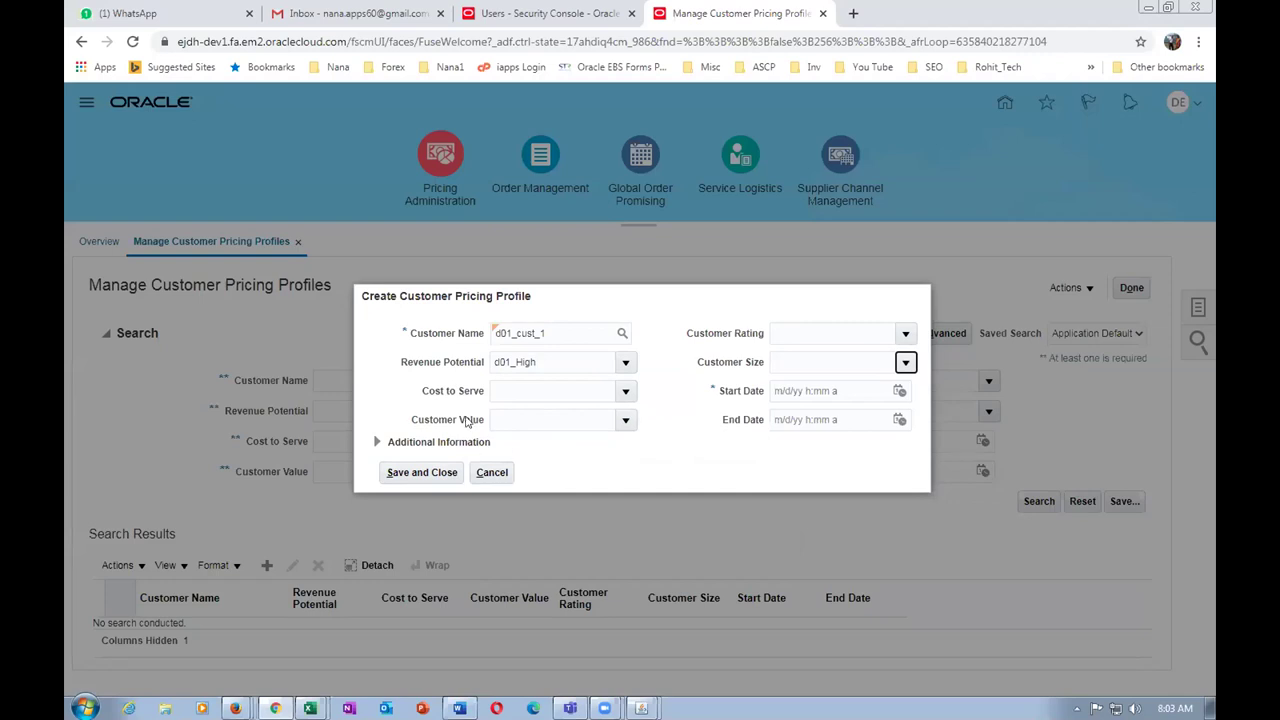
left_click(620, 362)
left_click(820, 471)
left_click(540, 362)
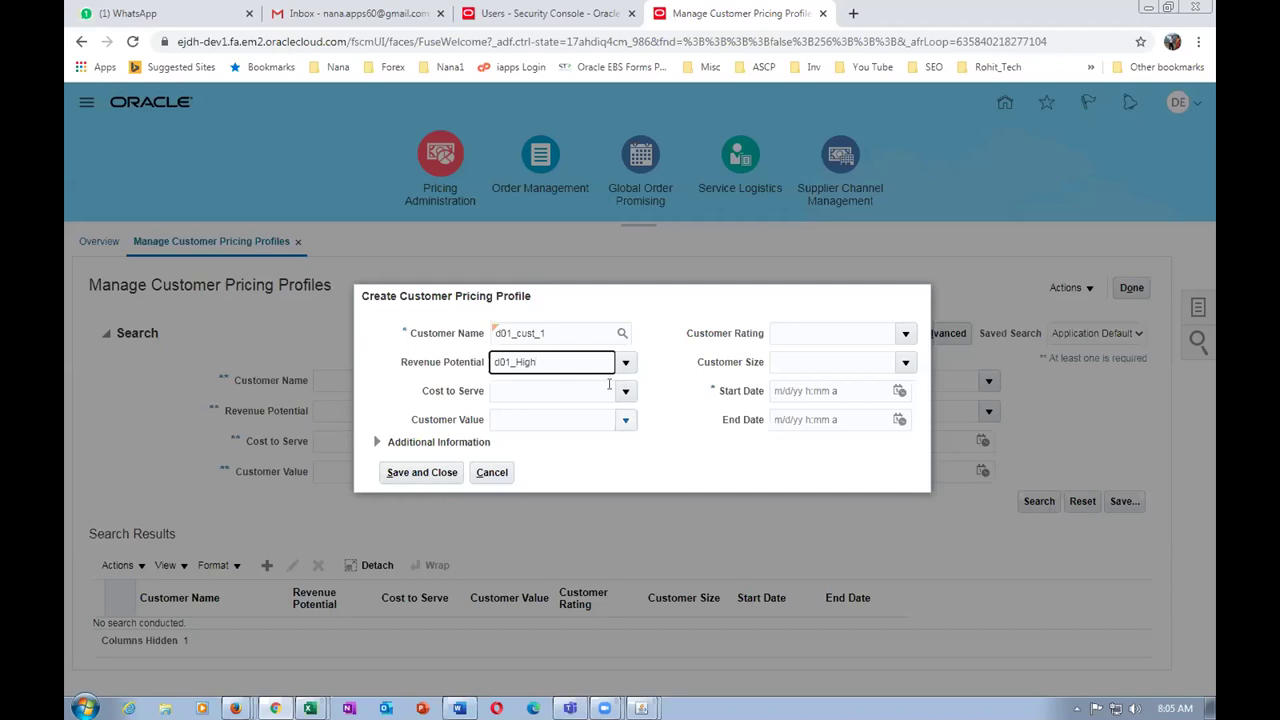
- Set the profile's start date to 7/10/20 2:31 AM and save and close the customer pricing profile
left_click(415, 471)
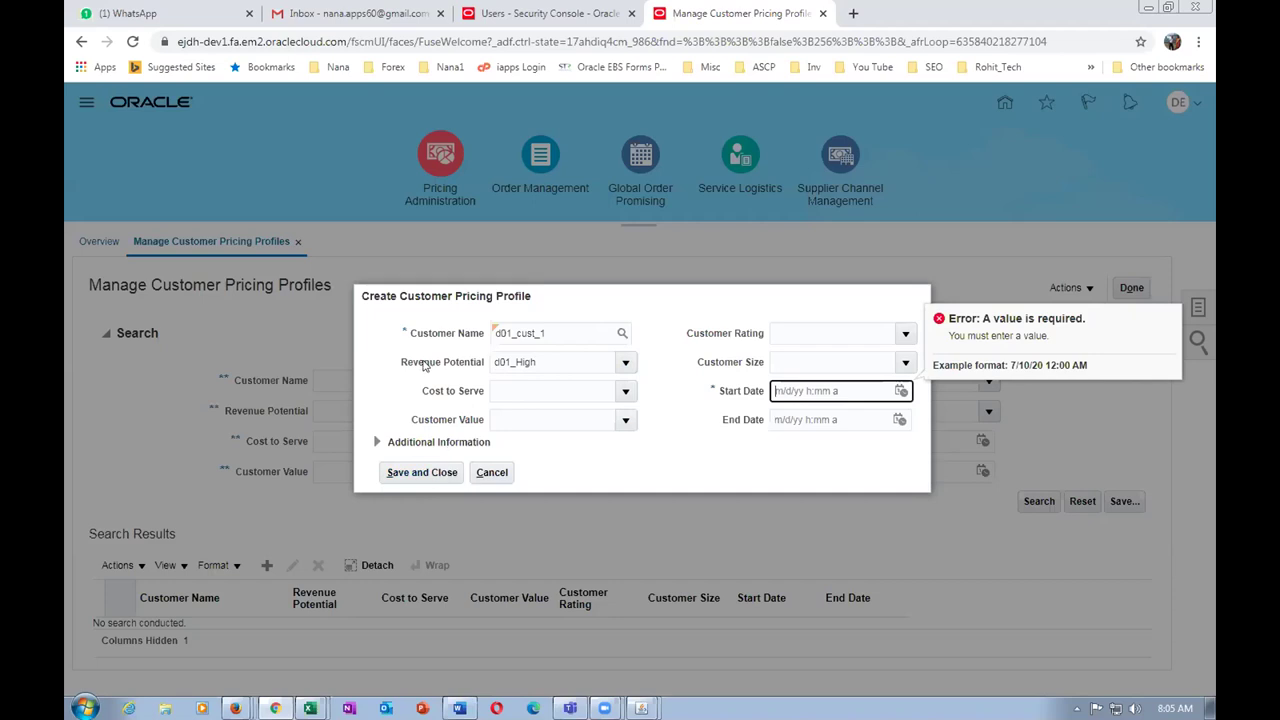
left_click(420, 476)
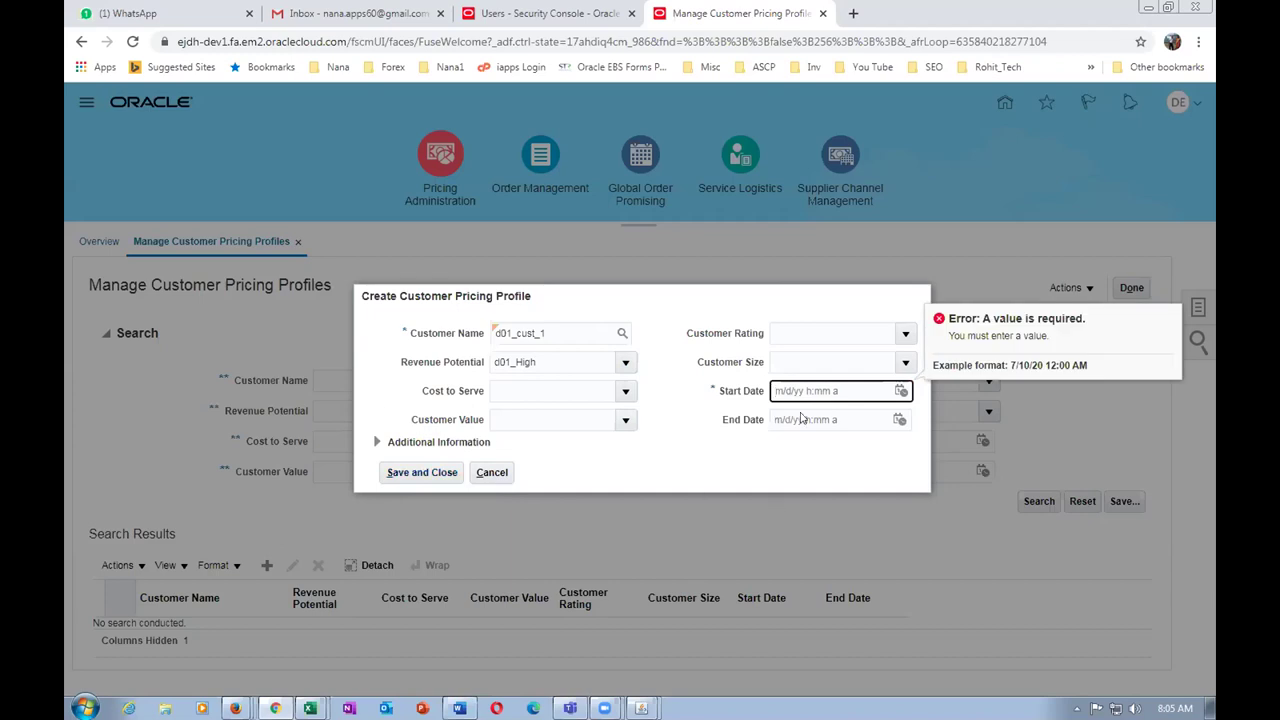
left_click(901, 391)
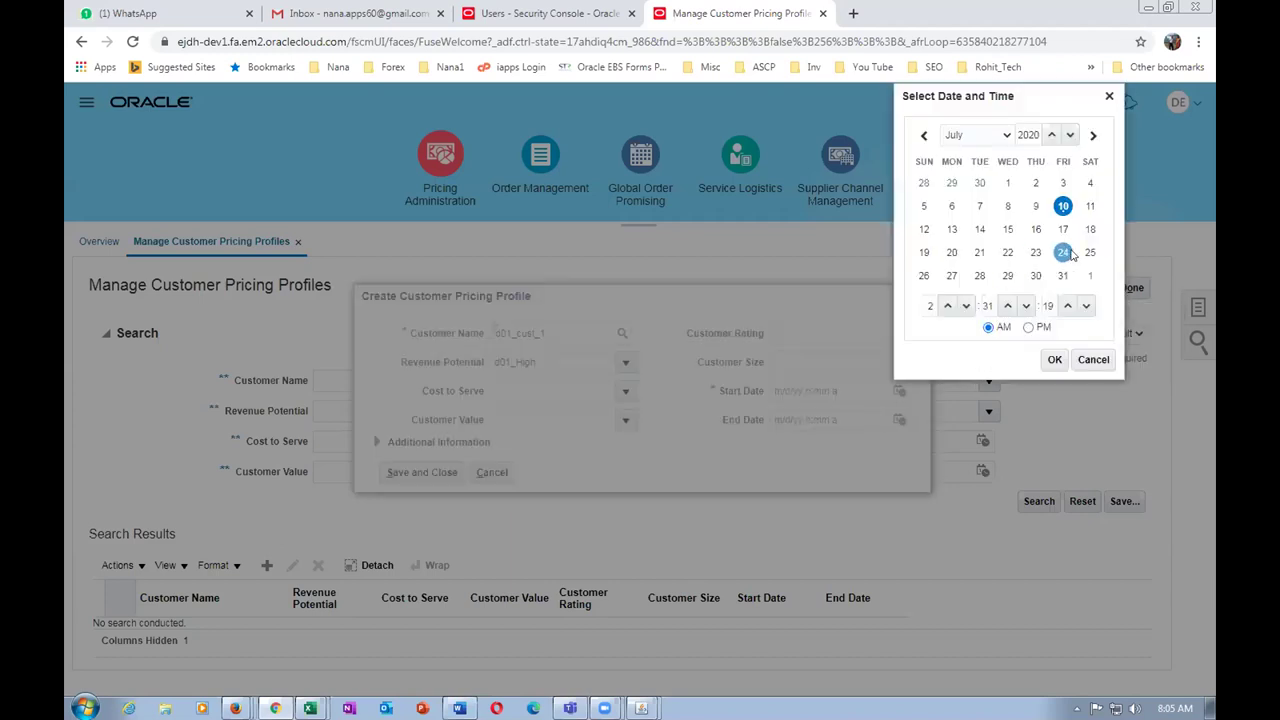
left_click(1054, 359)
left_click(420, 473)
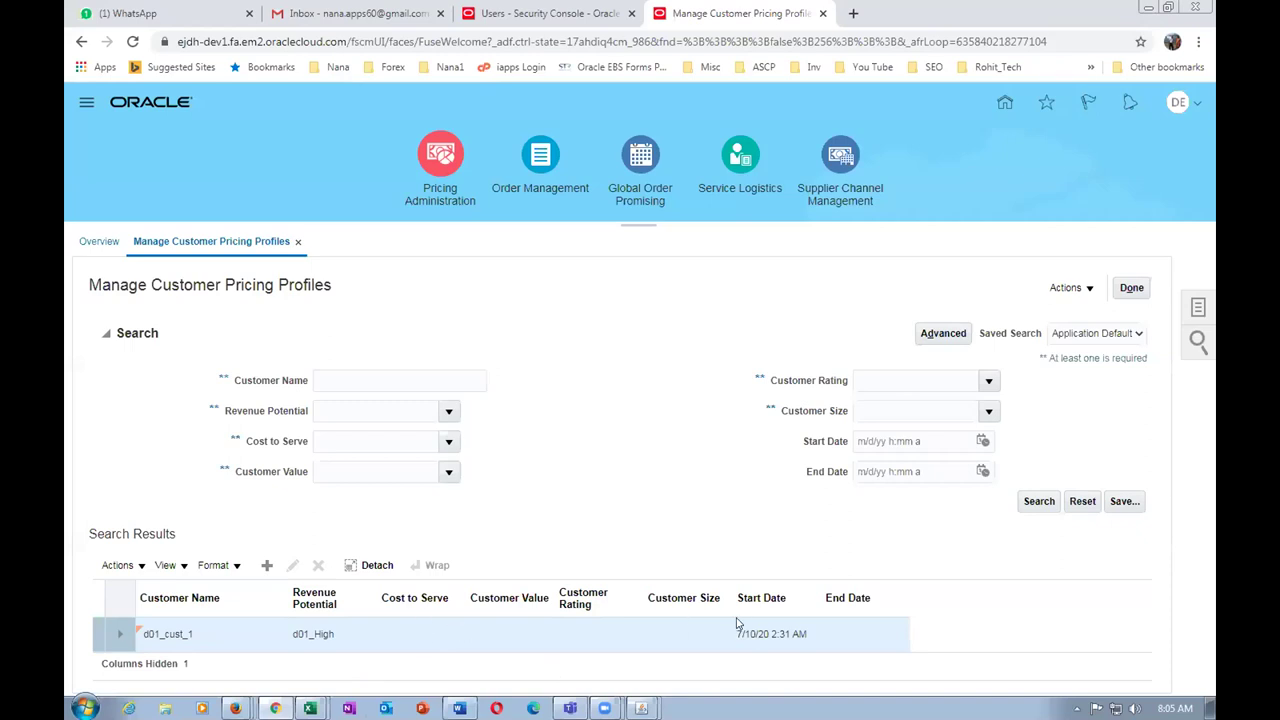
- Open Pricing Administration under Order Management in a separate browser tab
right_click(728, 10)
left_click(780, 62)
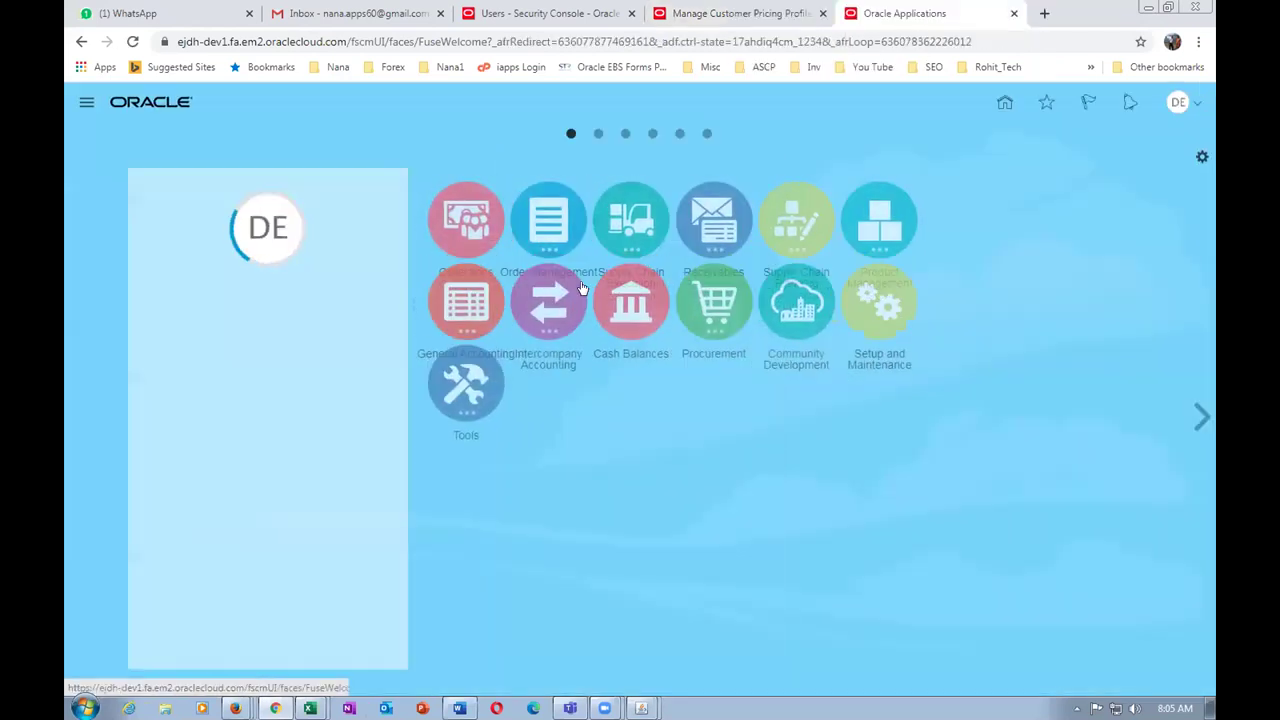
left_click(594, 222)
left_click(474, 322)
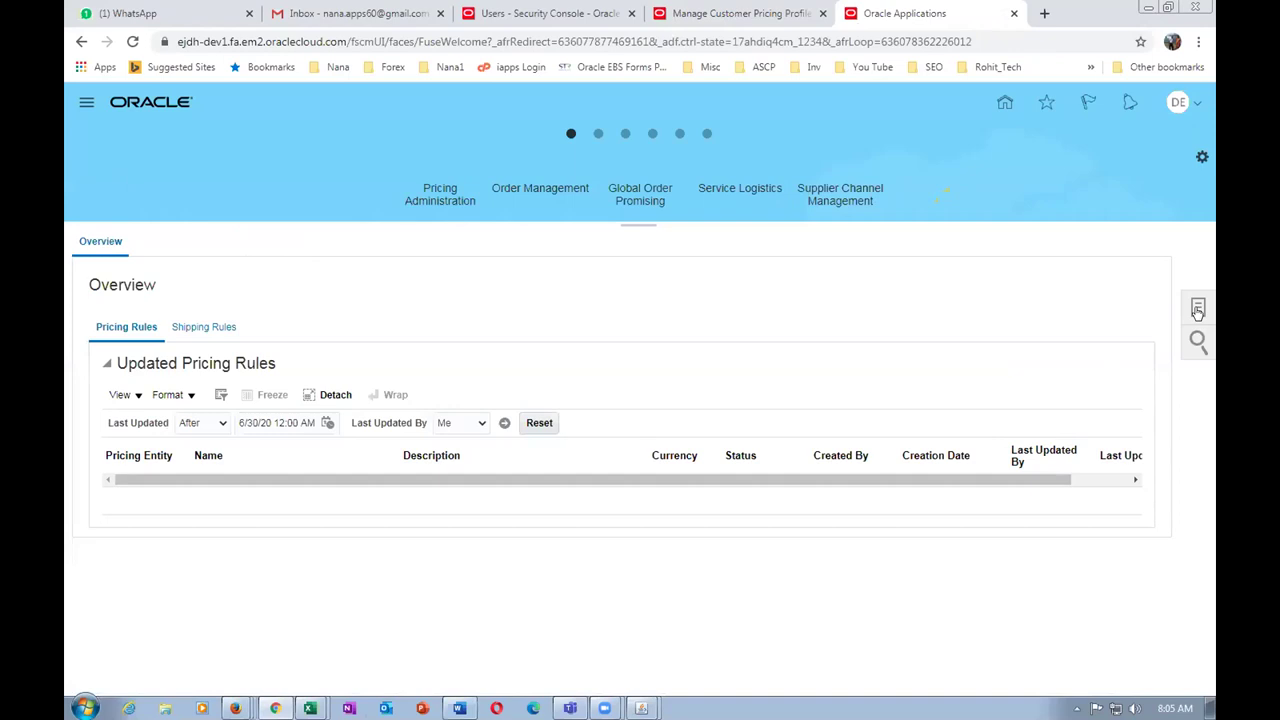
- Open the Pricing Segment matrix class from Manage Matrix Classes and review its condition columns
left_click(1192, 310)
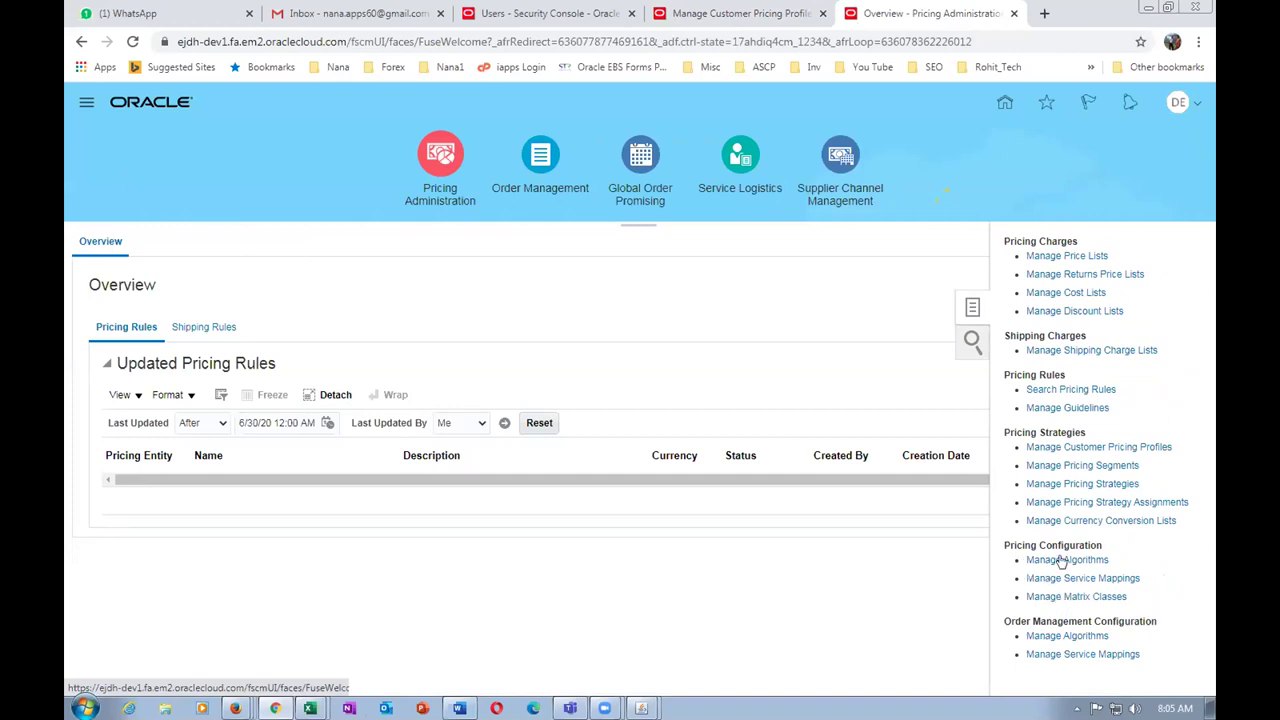
left_click(1060, 597)
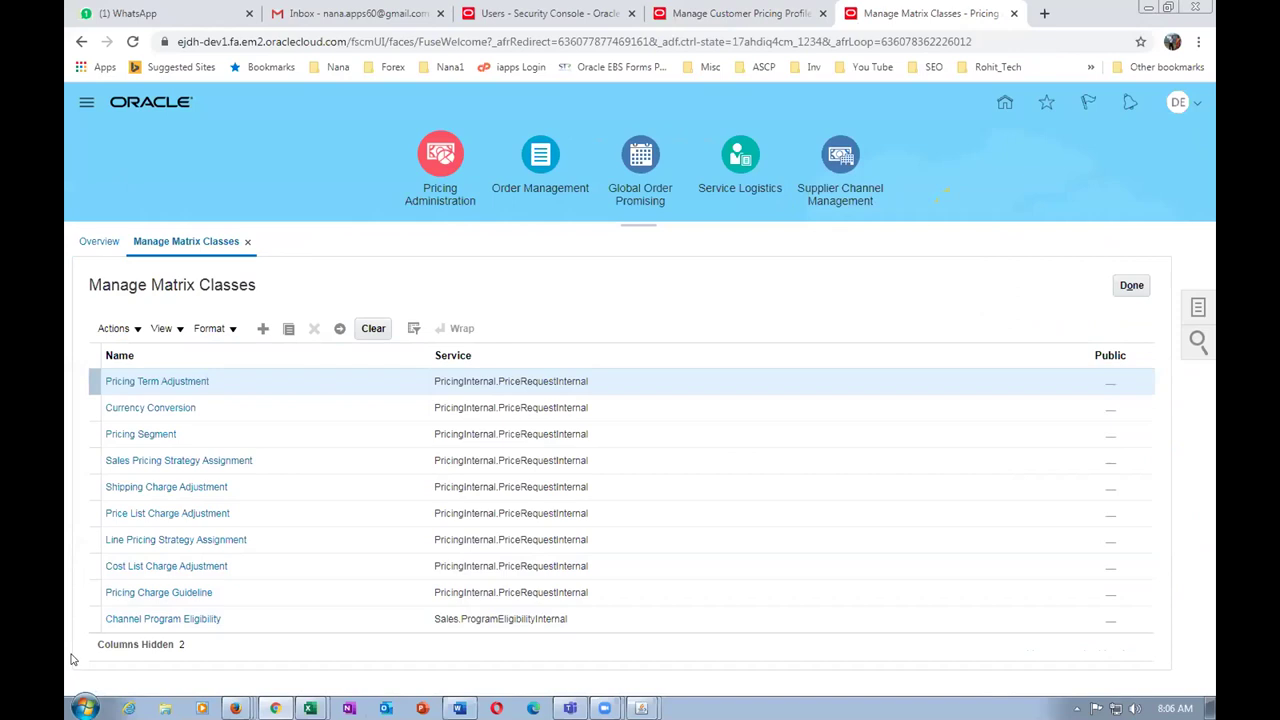
left_click(138, 438)
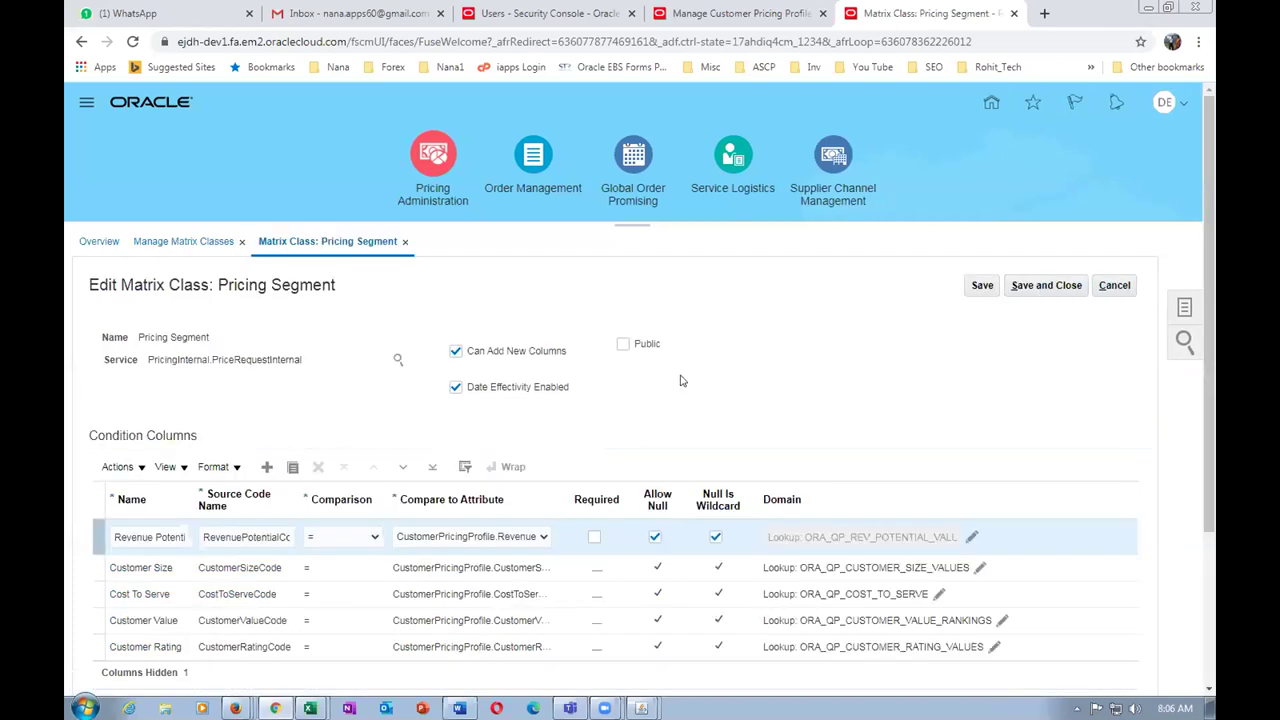
scroll(744, 611, "down", 1)
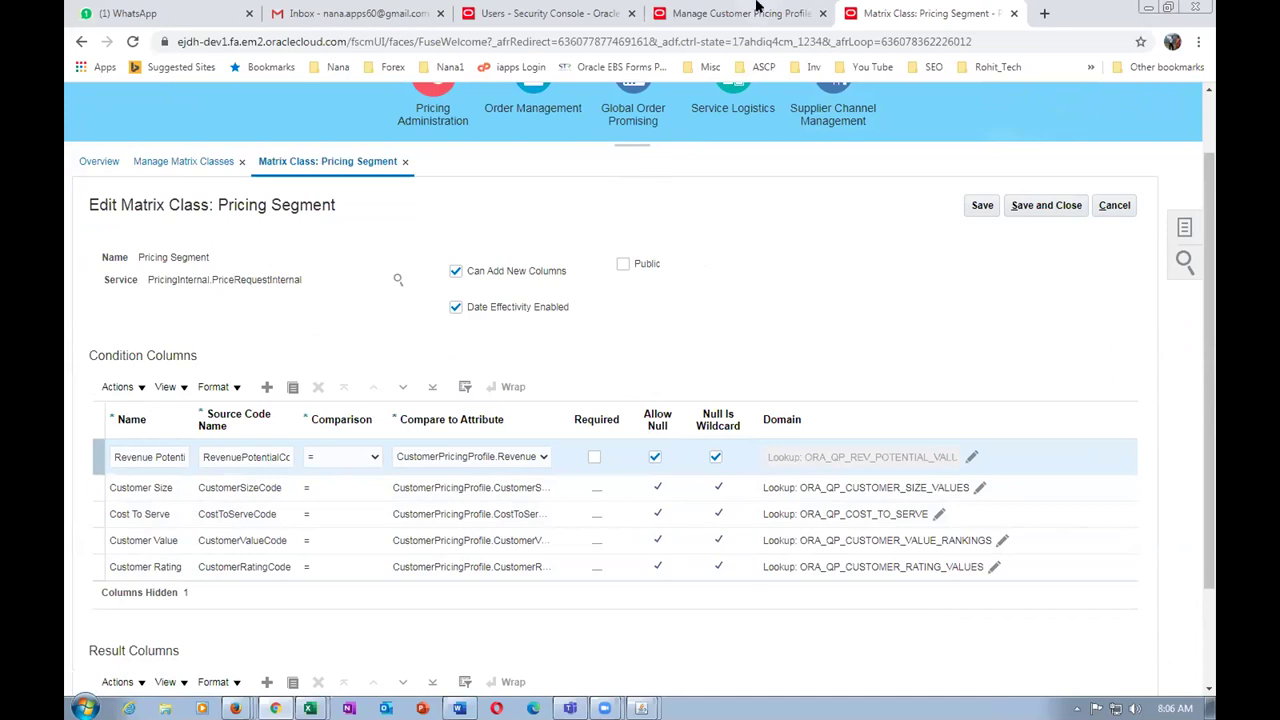
- Return to the Manage Customer Pricing Profiles page and finish it to get back to the Pricing Administration overview
left_click(713, 14)
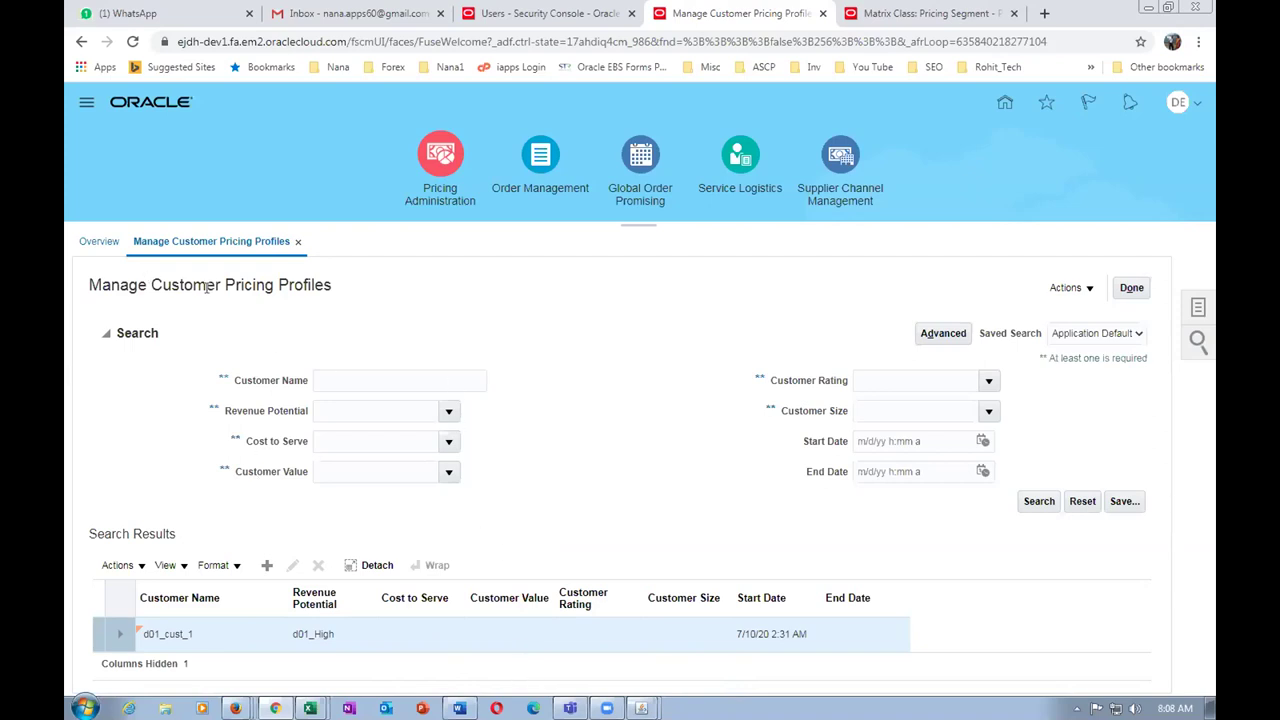
left_click_drag(118, 284, 304, 289)
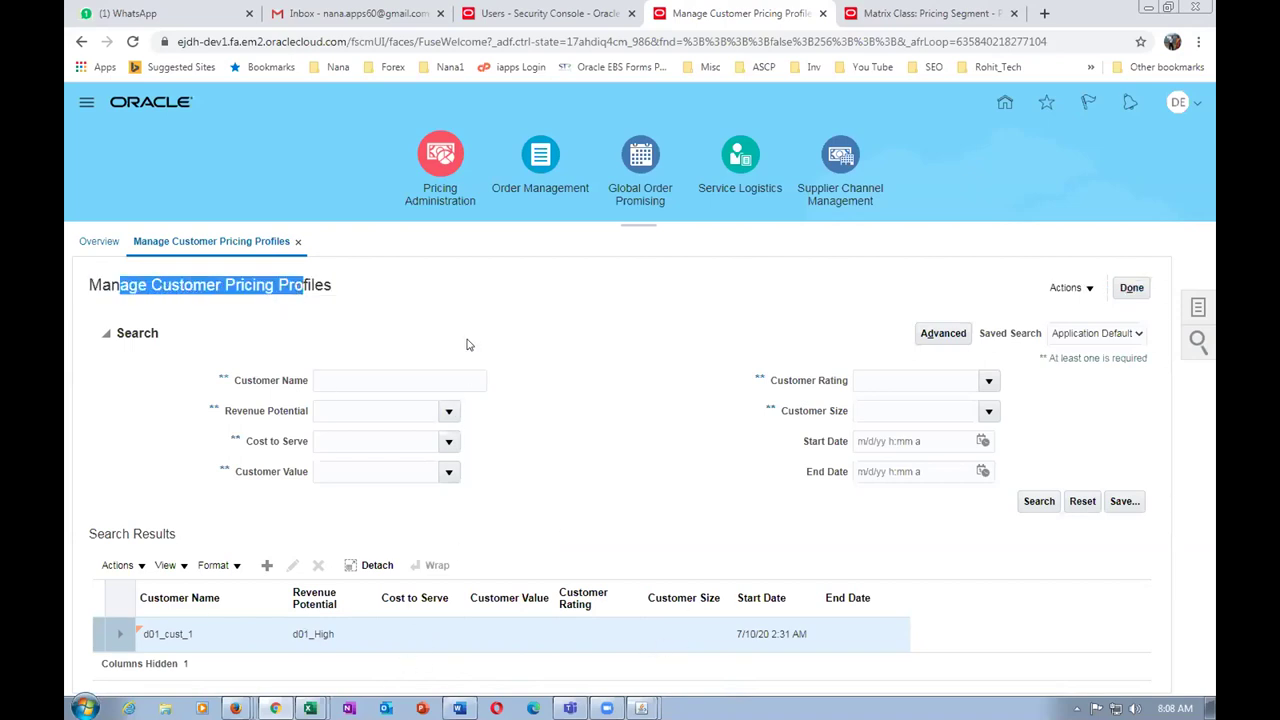
left_click(592, 382)
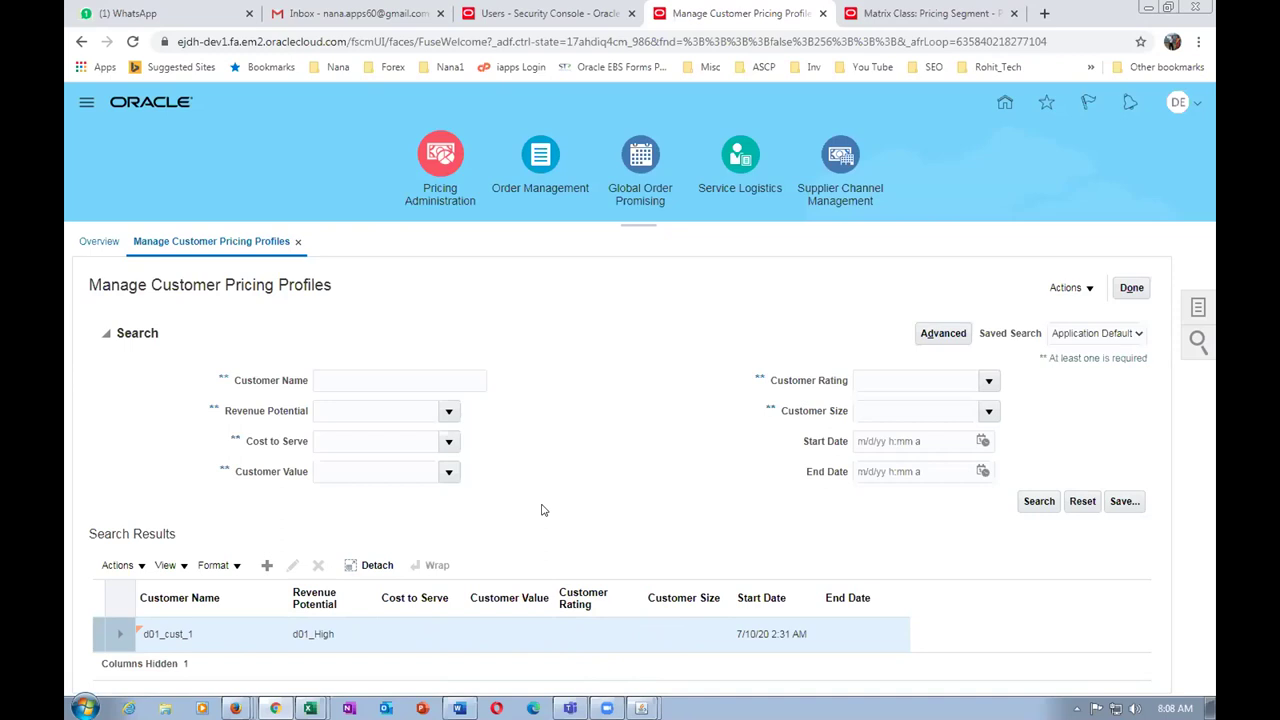
left_click(1131, 288)
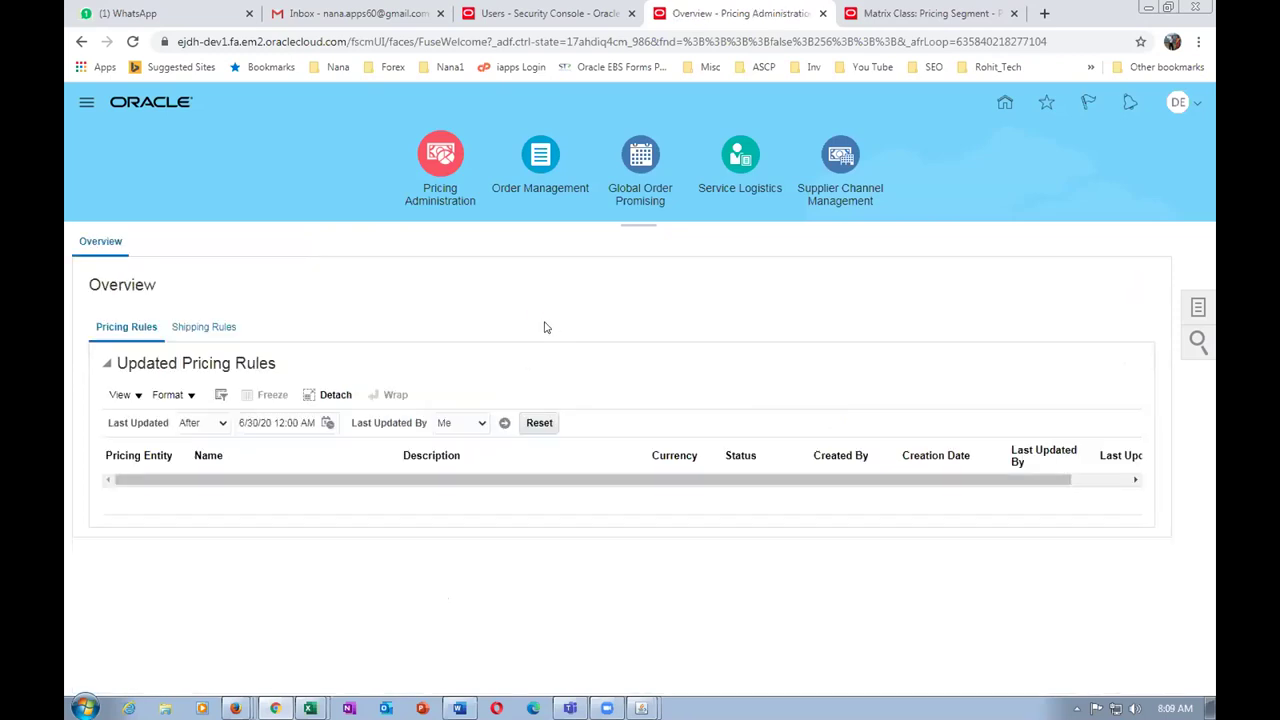
- Switch to the Fusion OM Worksheet in Excel and review customer profile task 36 and pricing segment mapping task 37
key("alt+Tab")
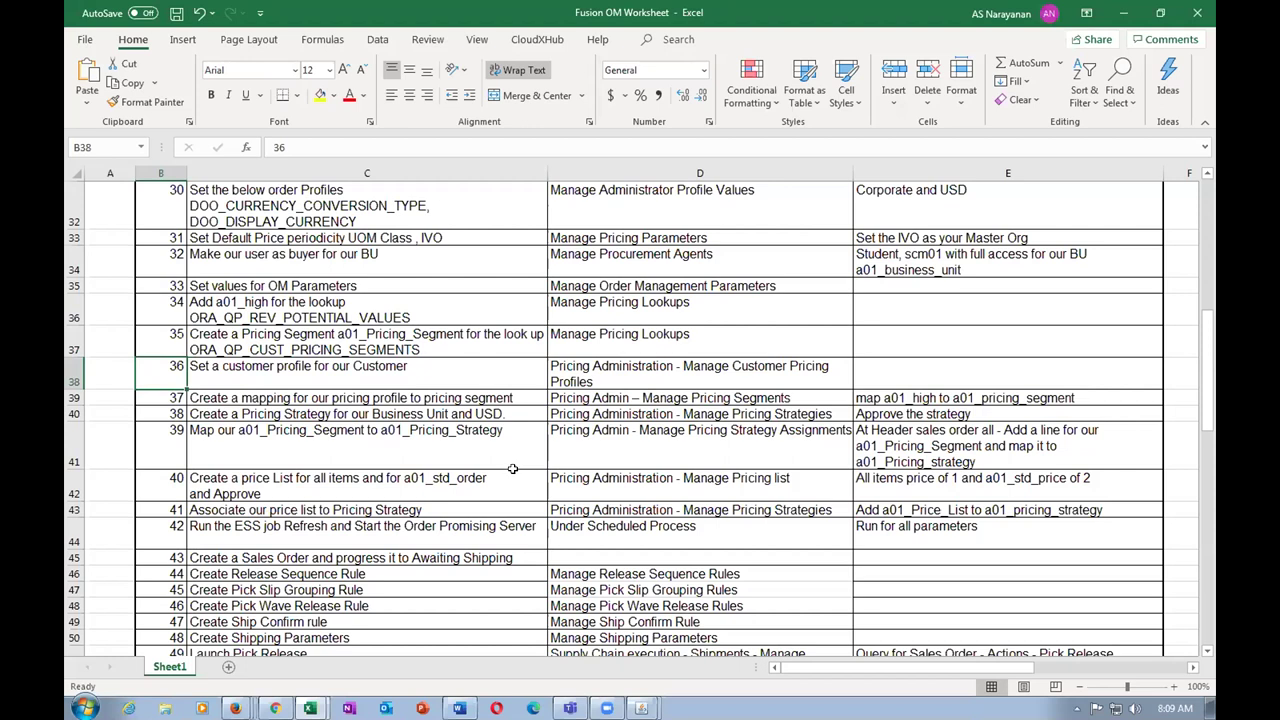
left_click(340, 370)
left_click(640, 368)
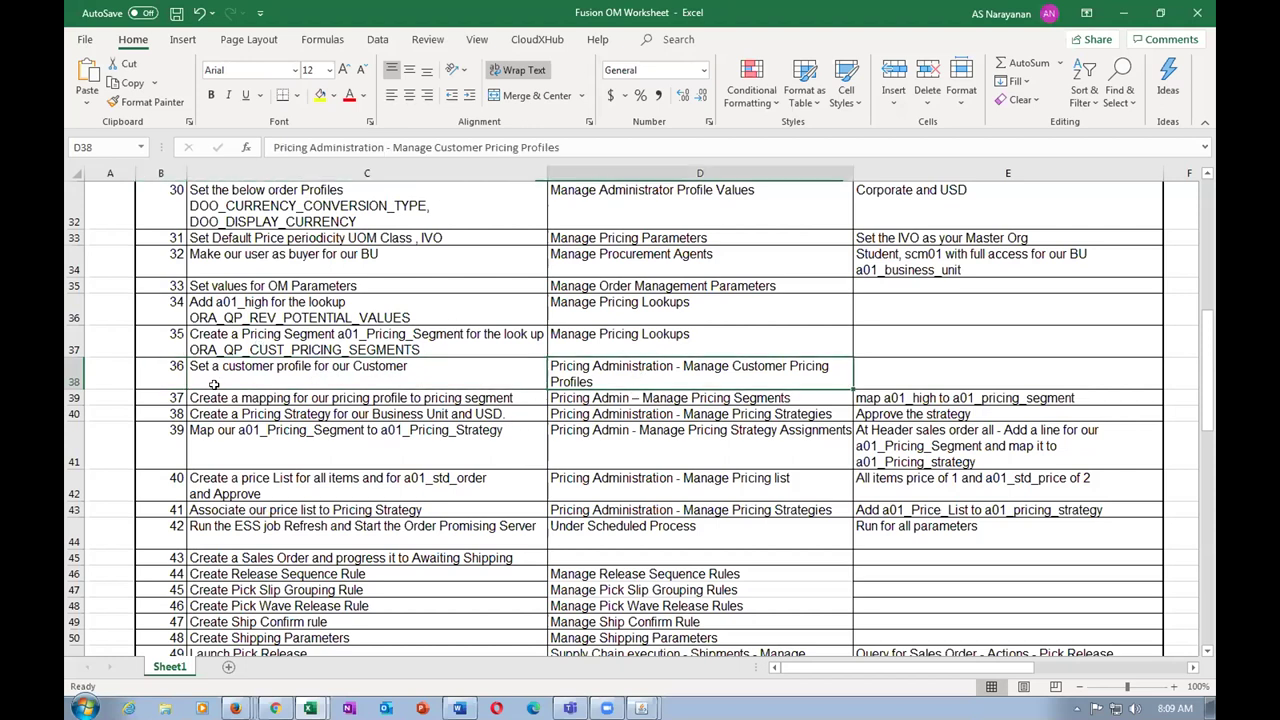
left_click(224, 396)
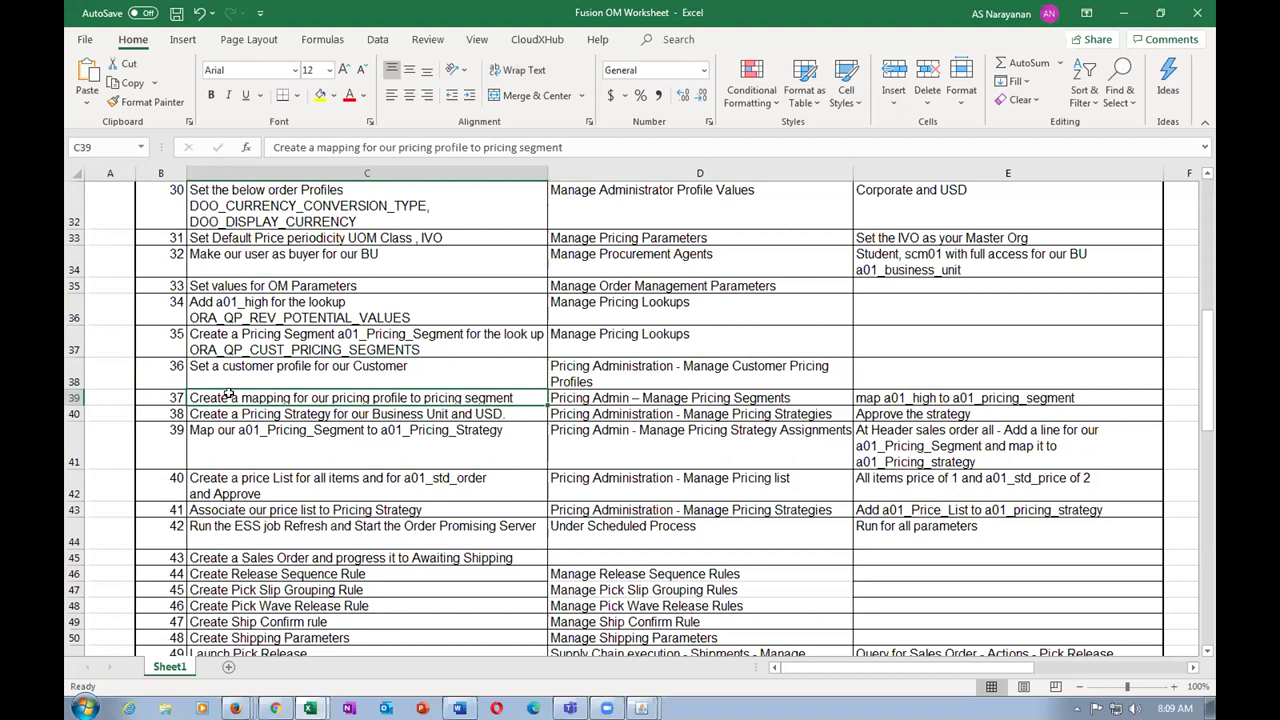
left_click(624, 396)
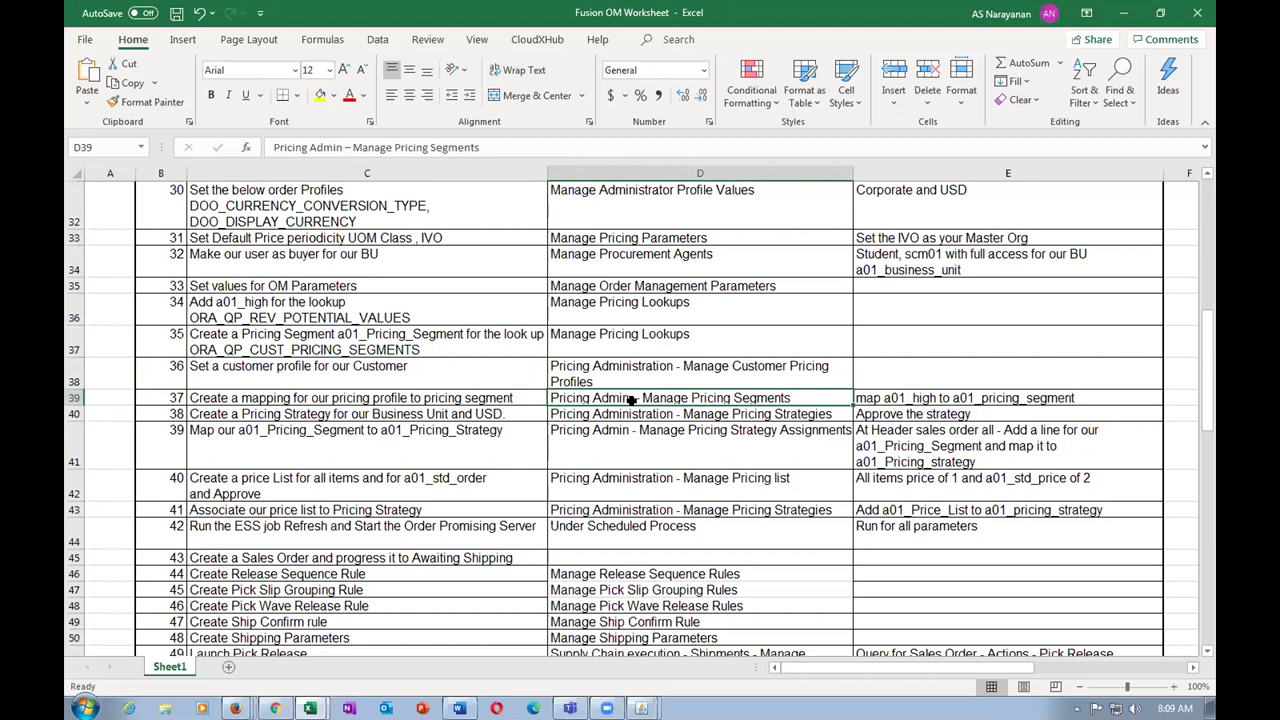
left_click(448, 396)
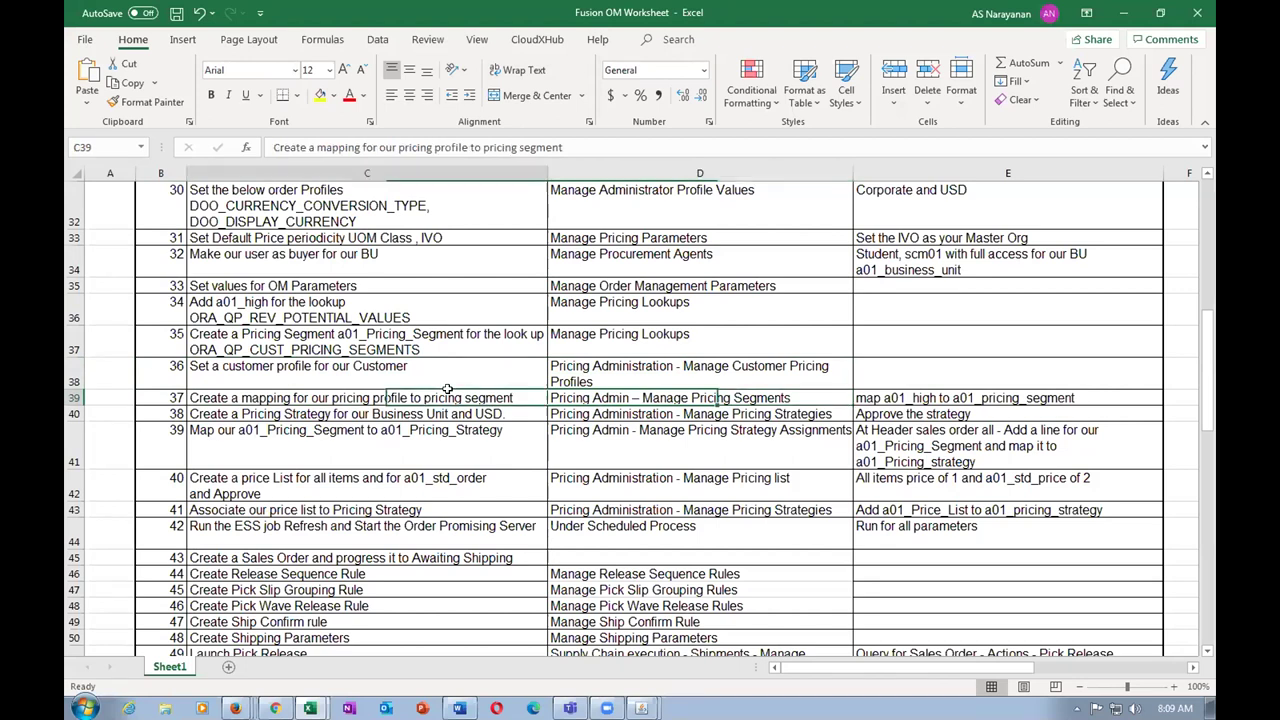
- Examine worksheet task 37 on mapping the pricing profile to the pricing segment, its Manage Pricing Segments navigation, and neighbouring task 38
left_click(585, 395)
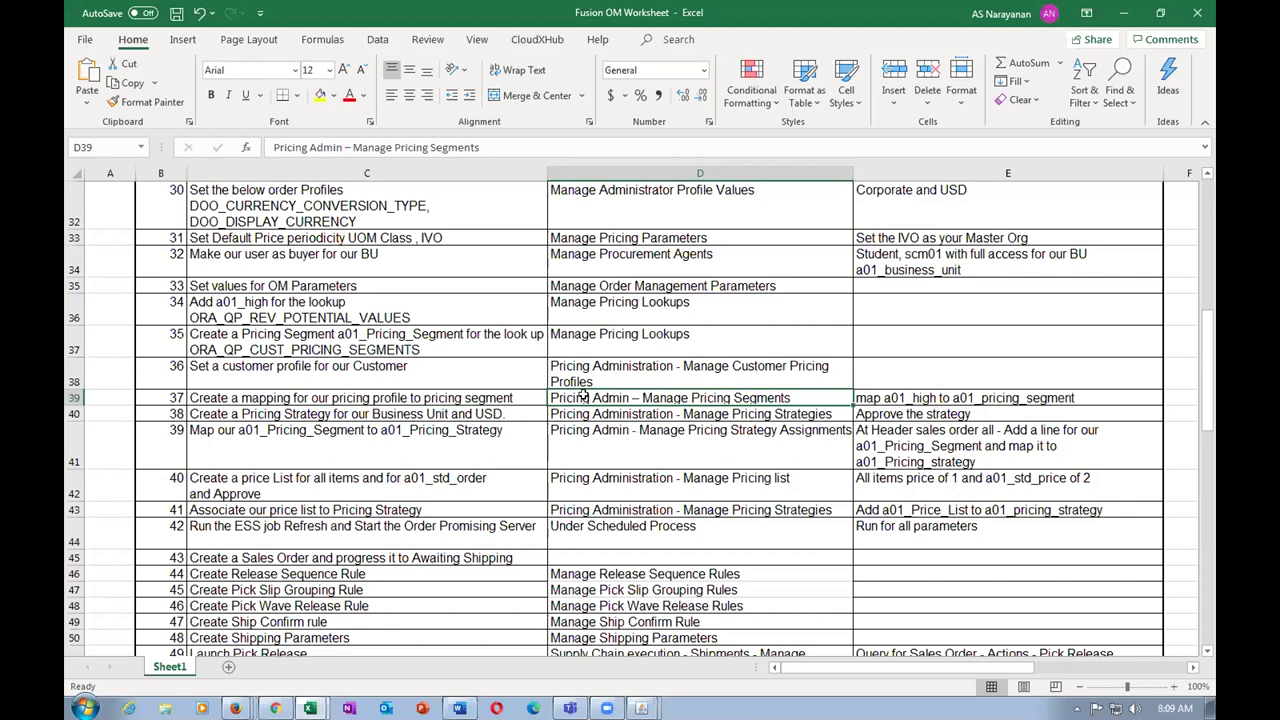
left_click(487, 396)
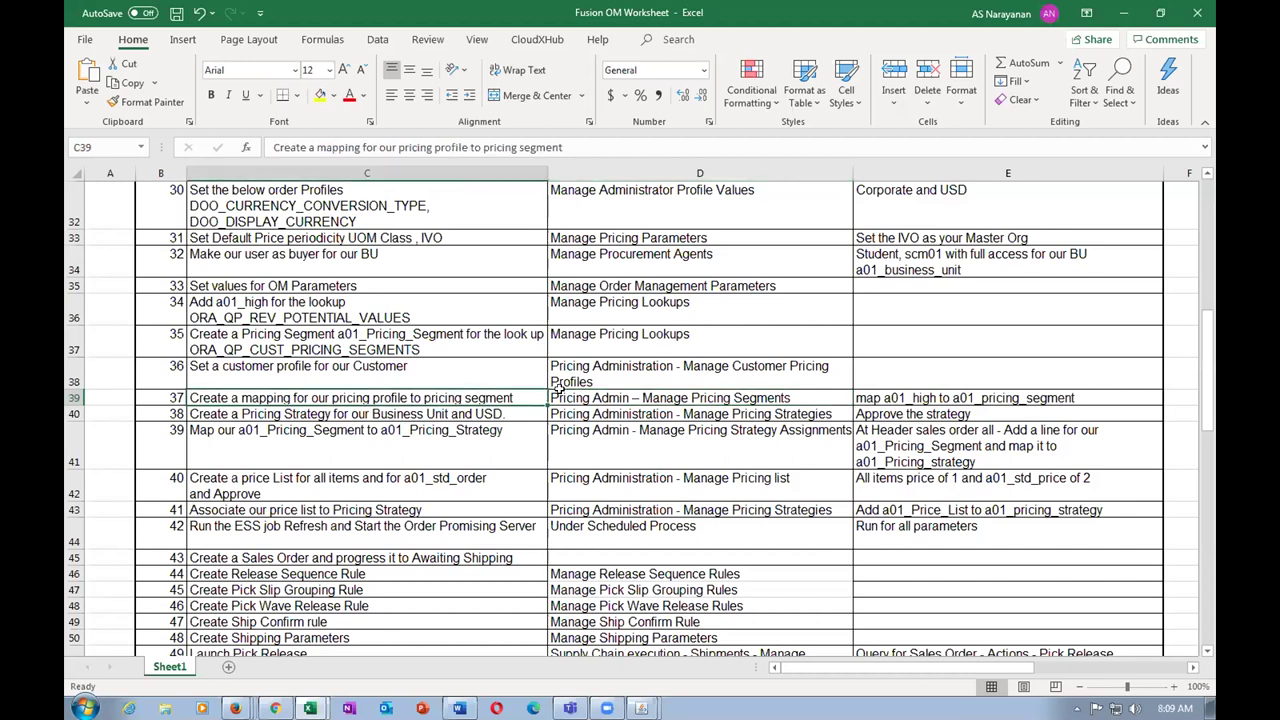
left_click(561, 395)
left_click(459, 395)
left_click(556, 397)
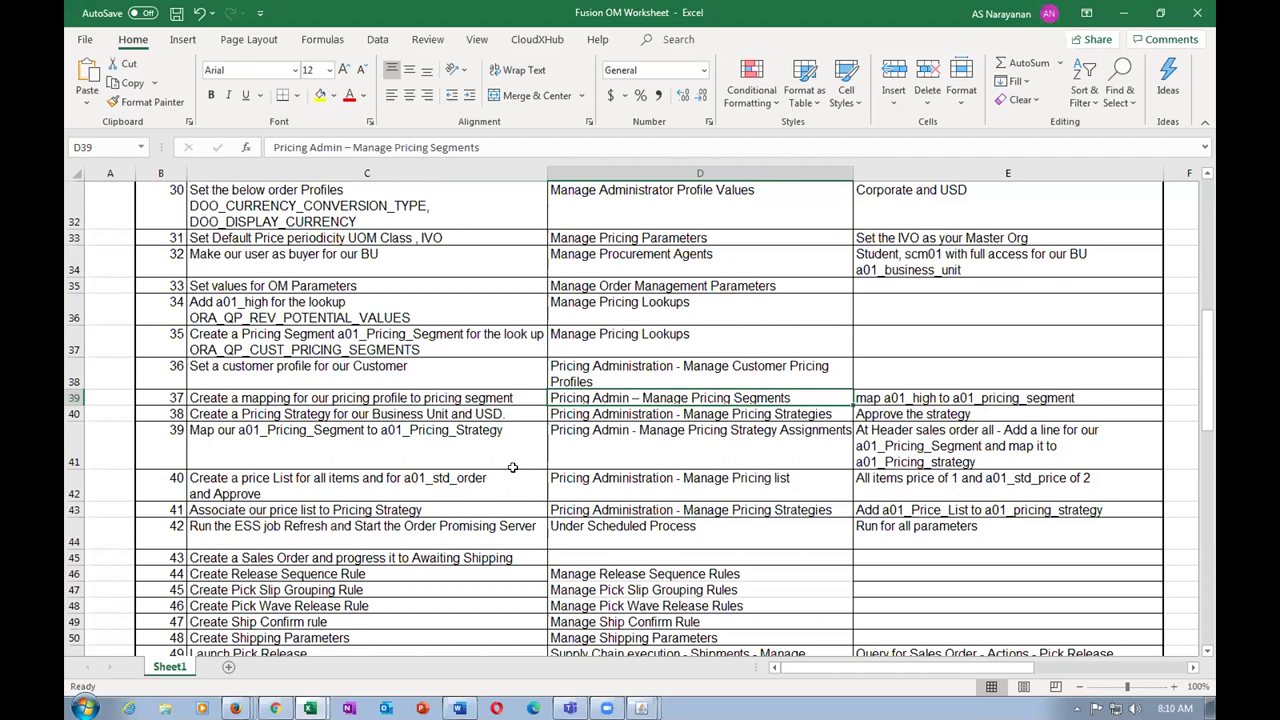
left_click(597, 415)
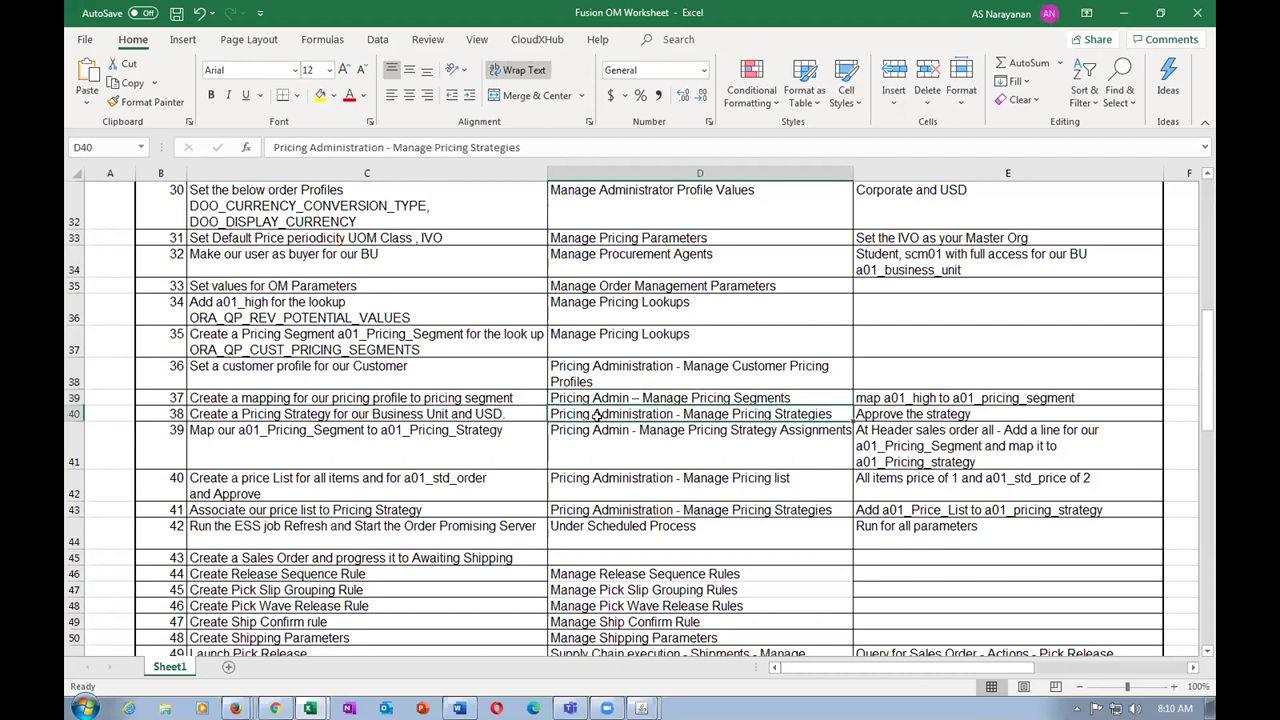
left_click(601, 397)
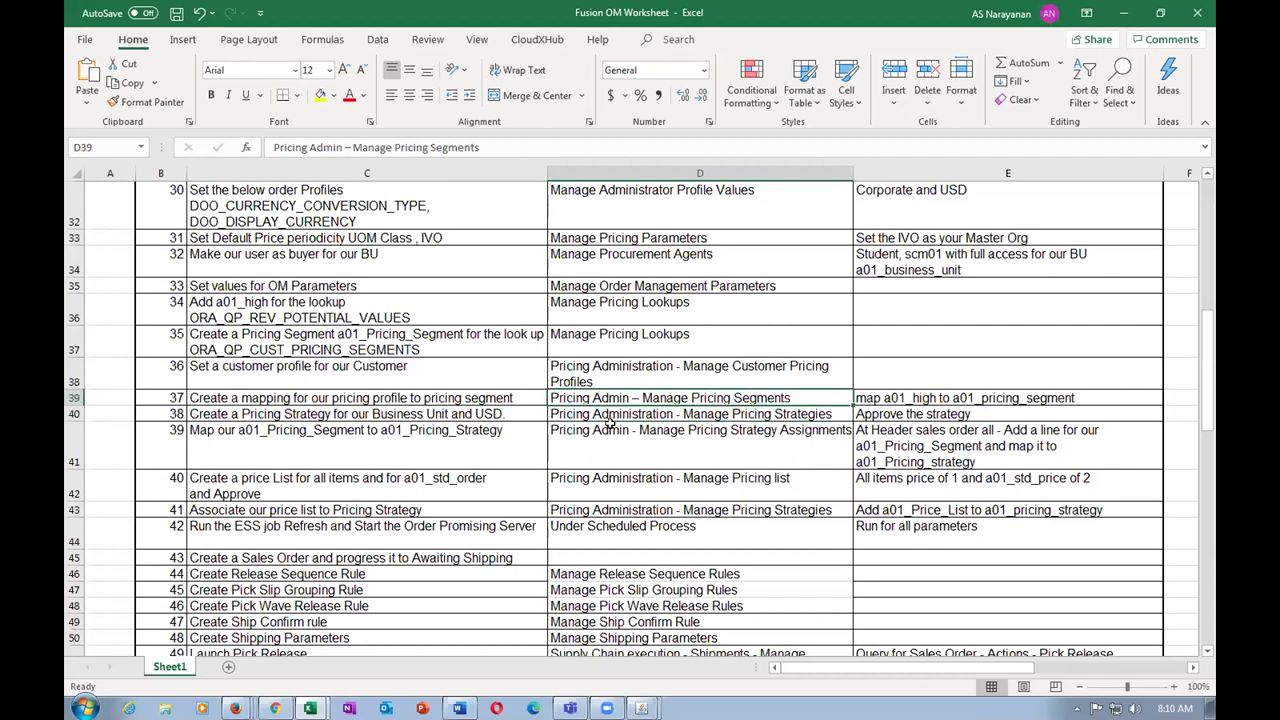
left_click(609, 421)
left_click(613, 397)
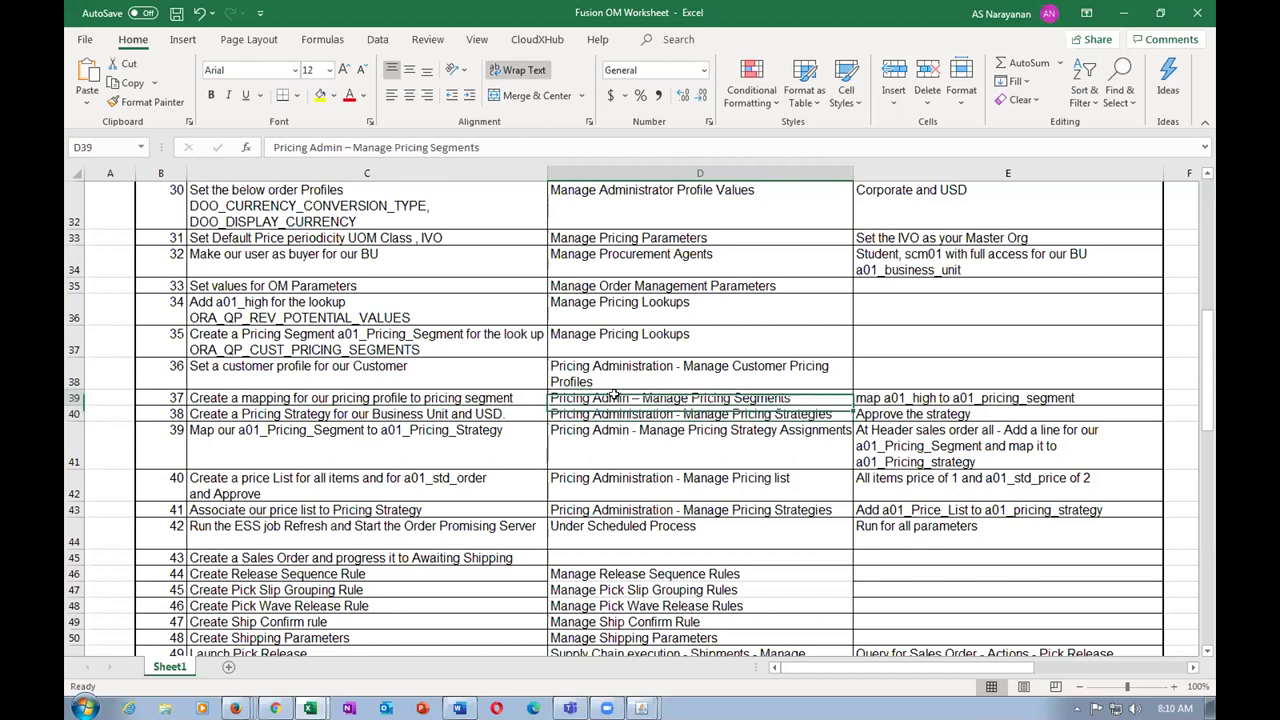
left_click(288, 397)
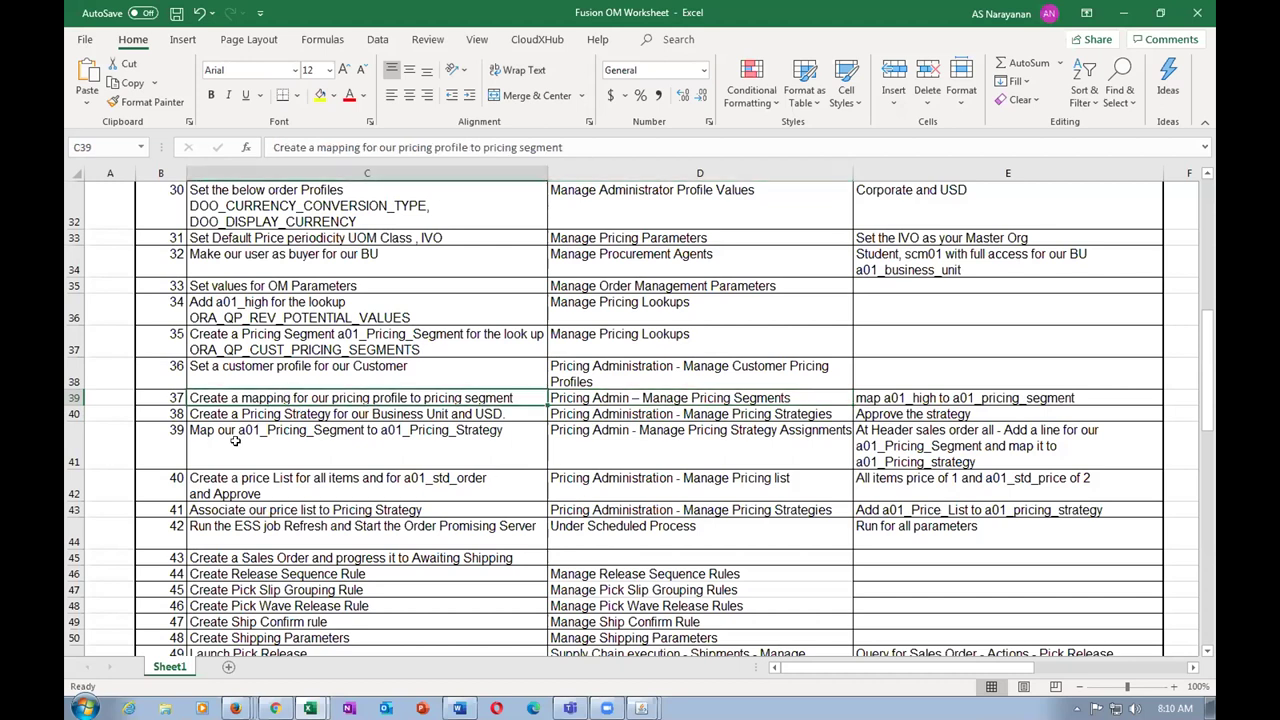
left_click(620, 393)
left_click(166, 397)
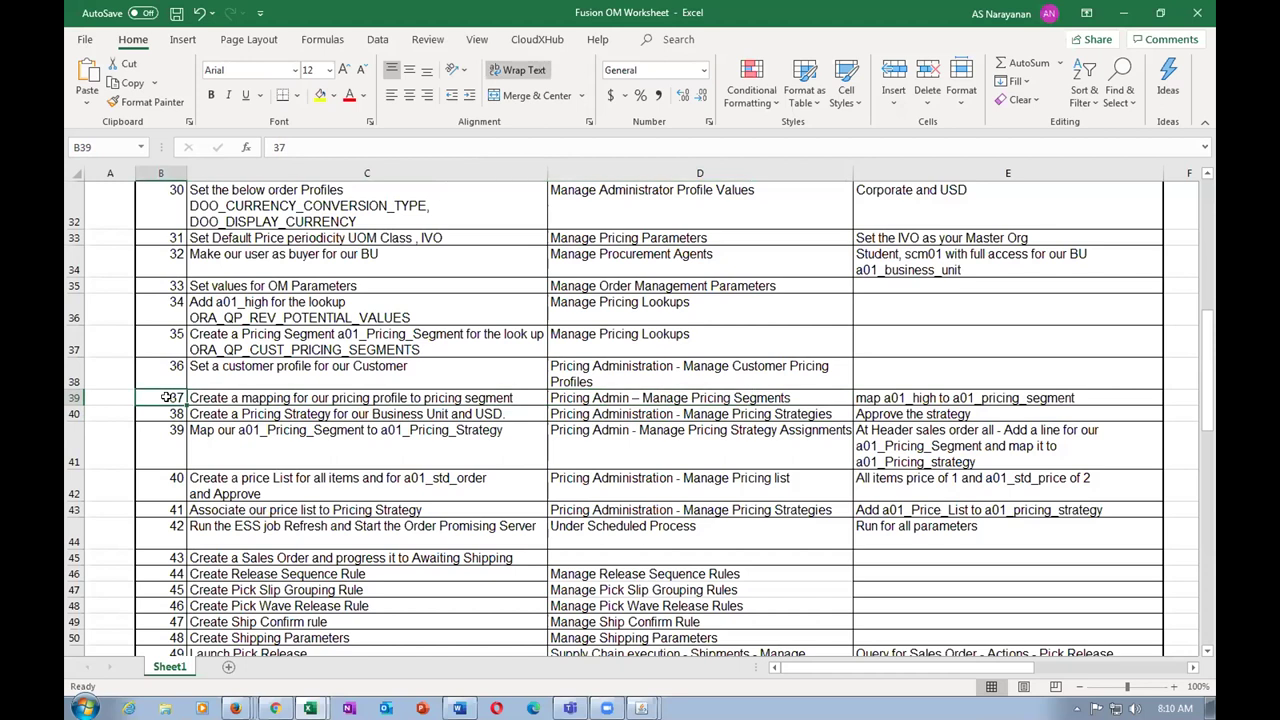
left_click(628, 397)
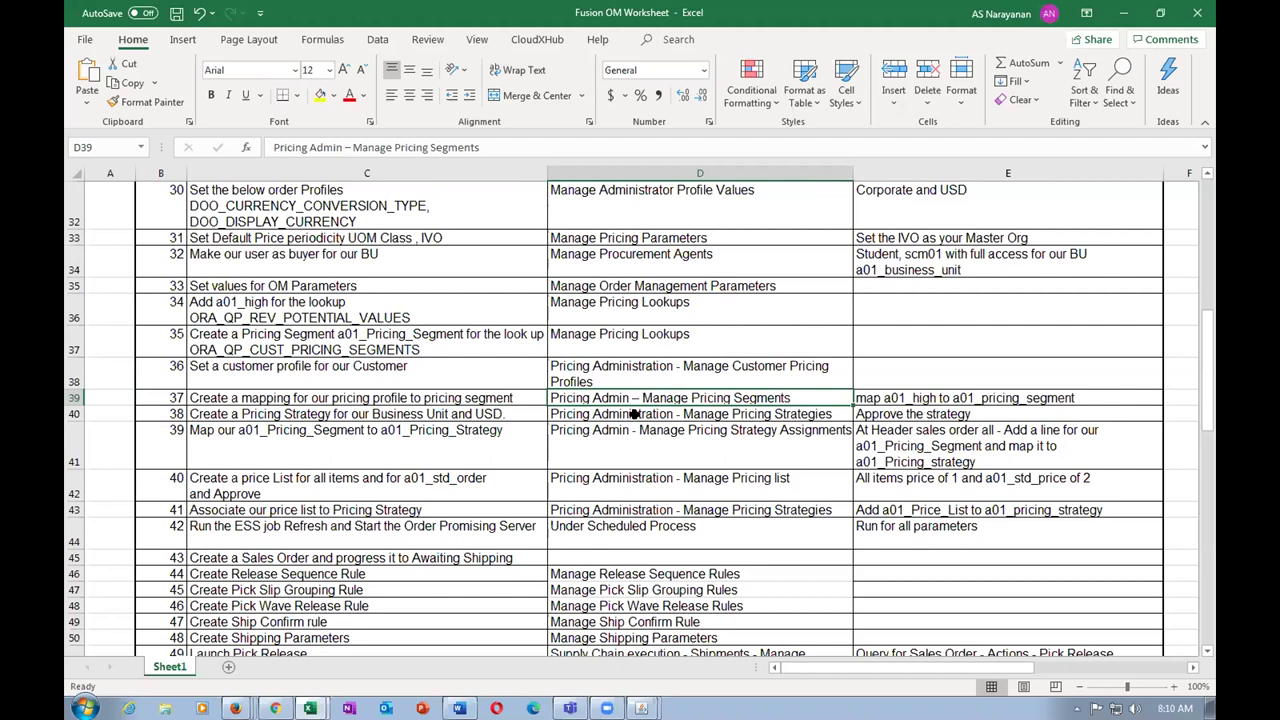
left_click(634, 412)
left_click(640, 397)
left_click(150, 397)
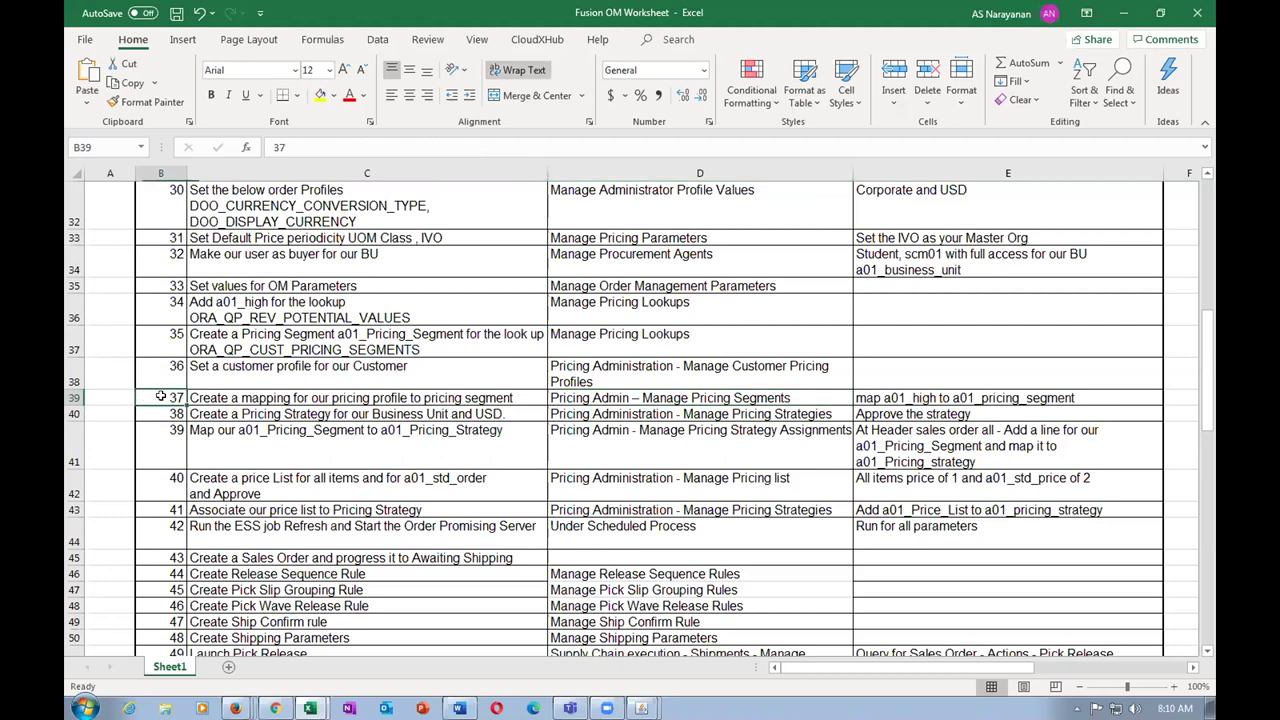
left_click(645, 395)
- Switch to Pricing Administration in the browser and open the Manage Pricing Segments task
key("alt+Tab")
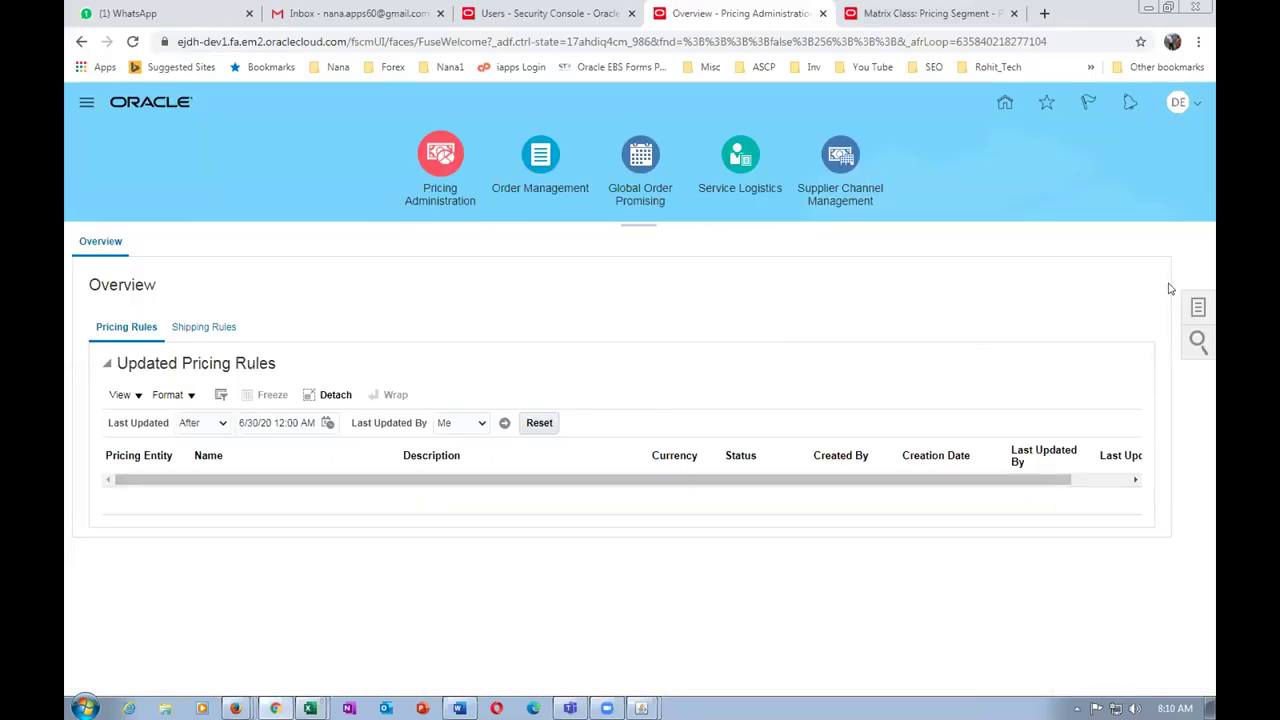
left_click(1198, 307)
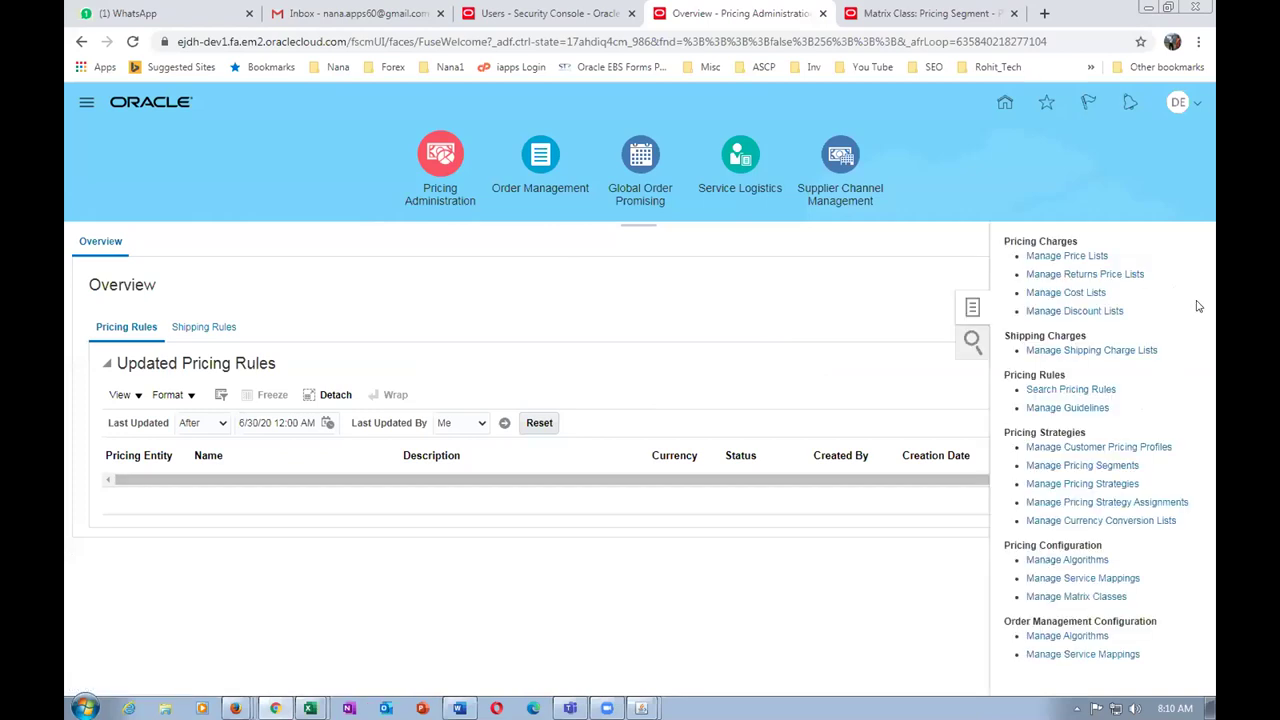
left_click(1093, 465)
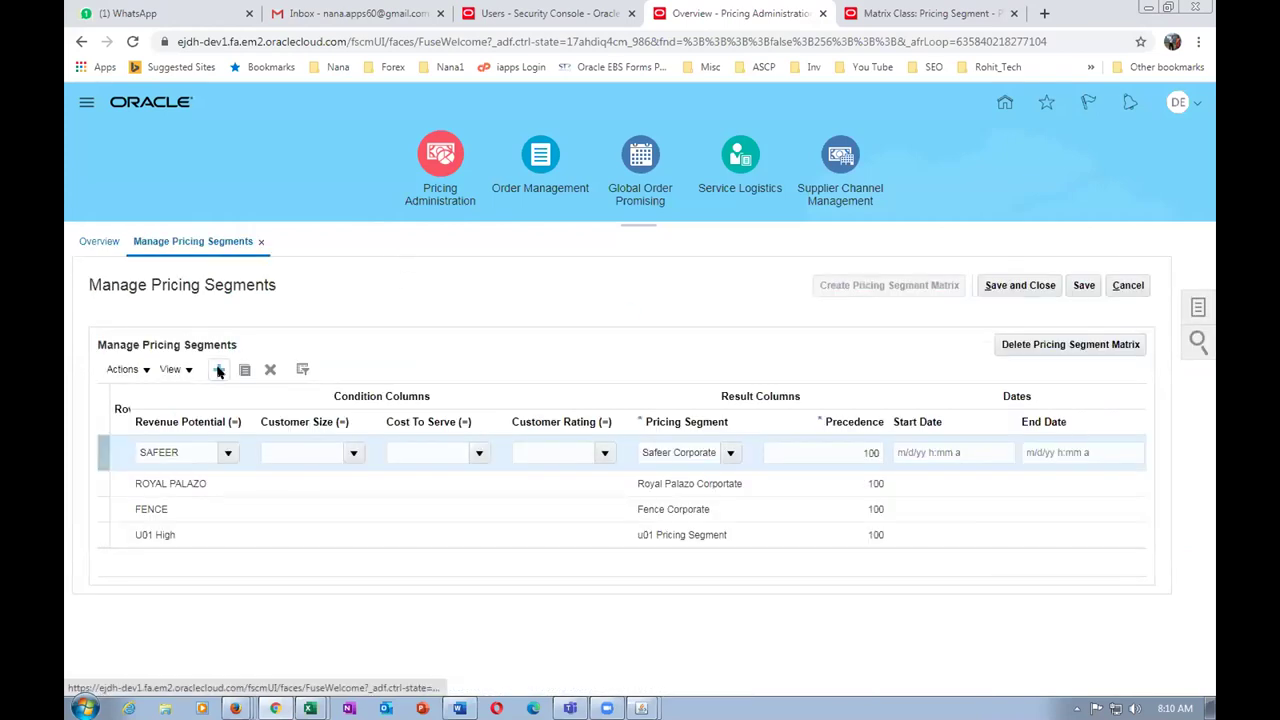
- Add a row mapping revenue potential d01_High to the d01 pricing segment, and save and close the pricing segments page
left_click(228, 452)
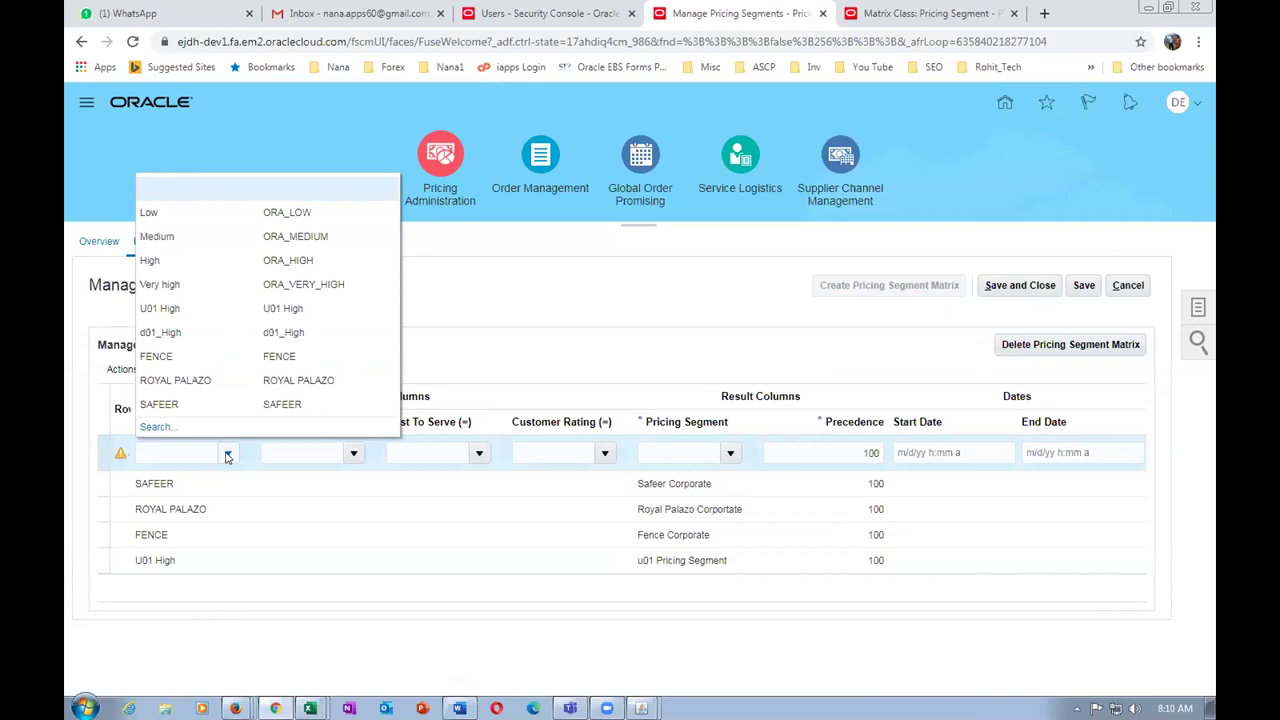
left_click(196, 336)
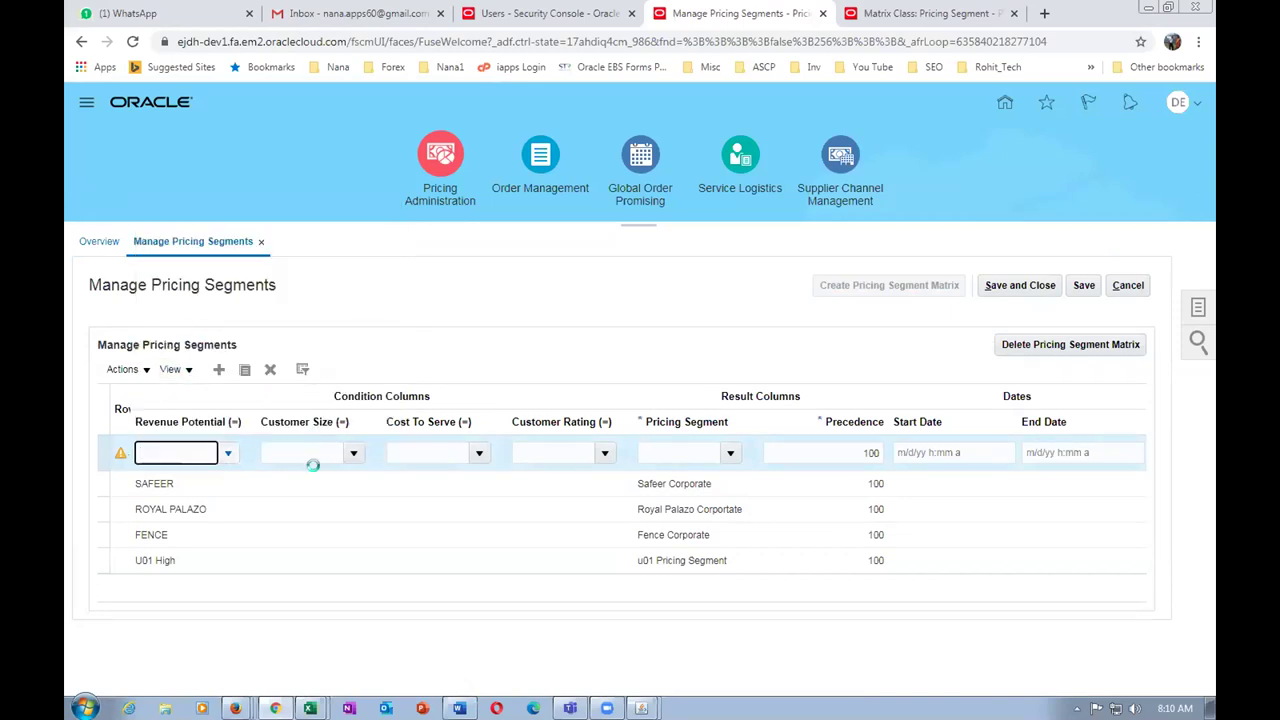
left_click(712, 451)
type("d01")
left_click(786, 456)
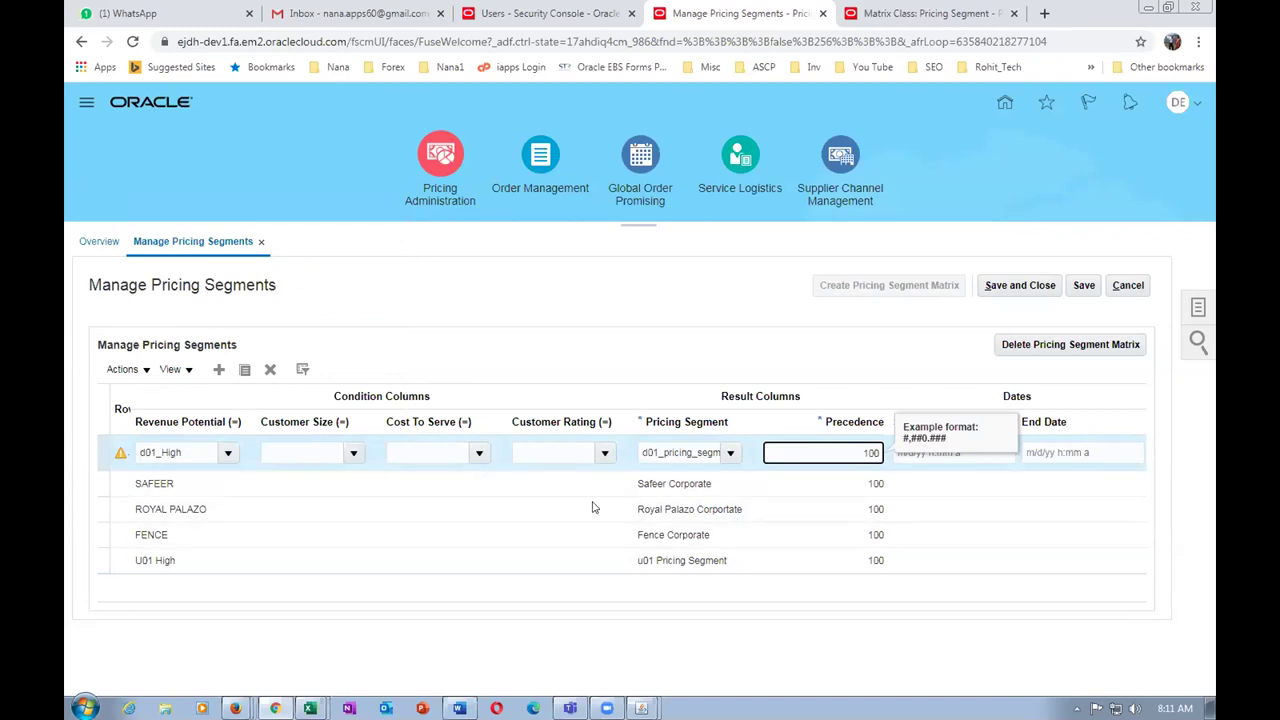
left_click(1084, 287)
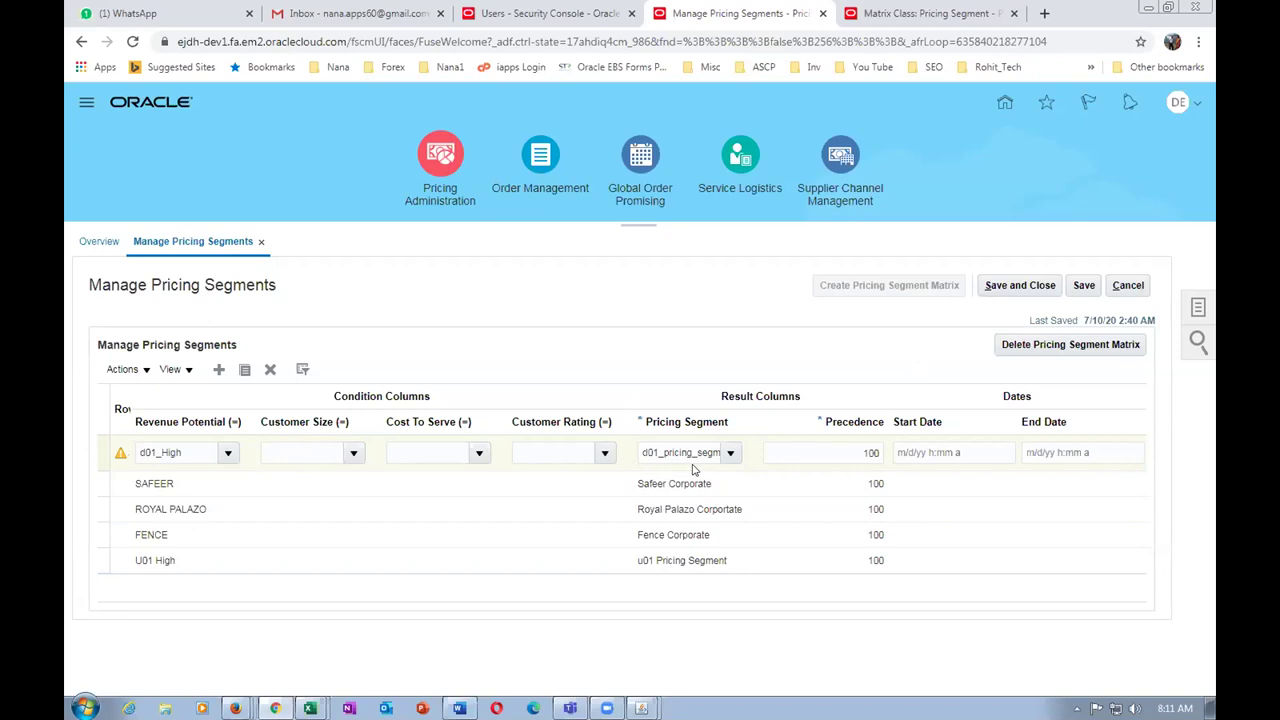
left_click(1018, 286)
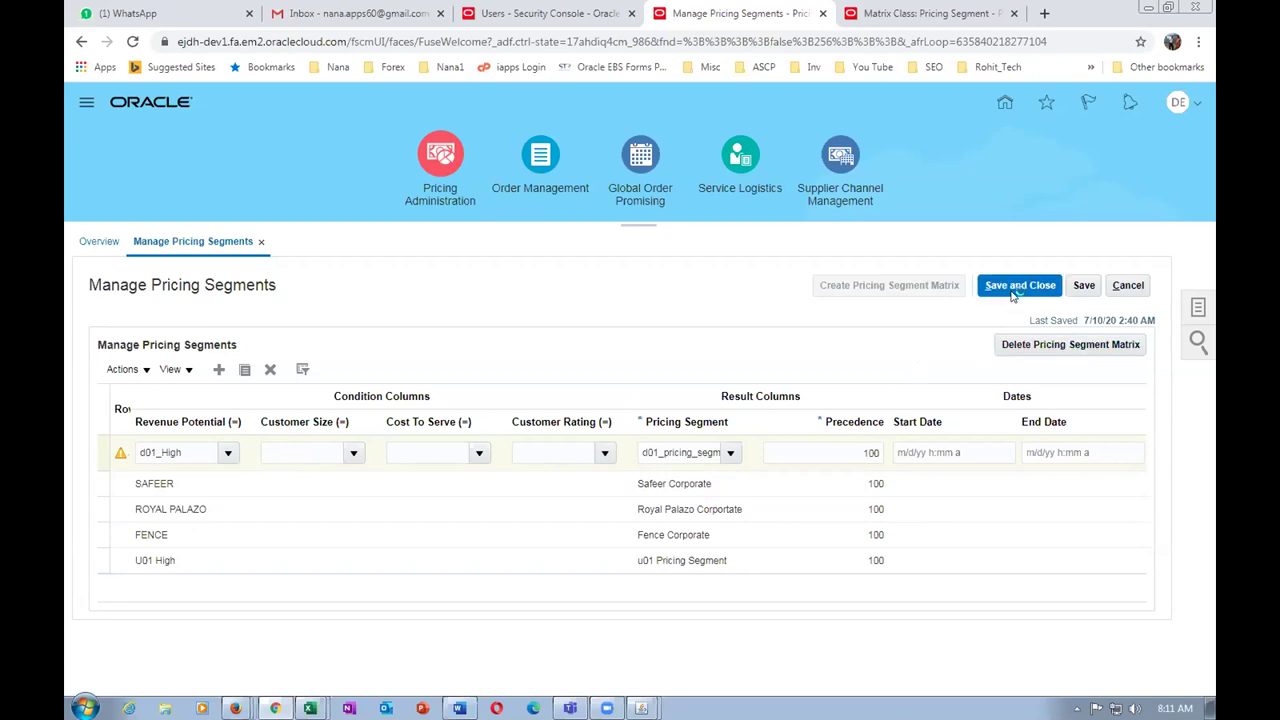
- Show the Pricing Administration tasks and check worksheet tasks 37 and 38 in Excel for the pricing strategy navigation
left_click(1198, 307)
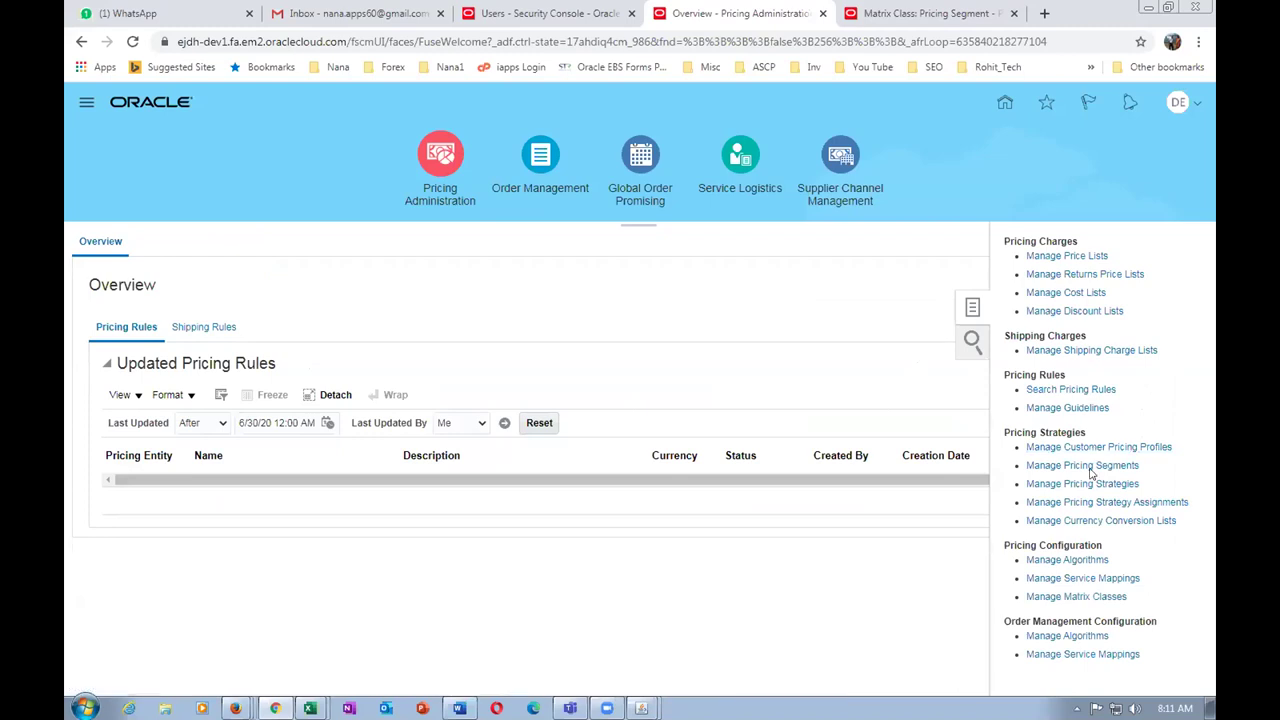
key("alt+Tab")
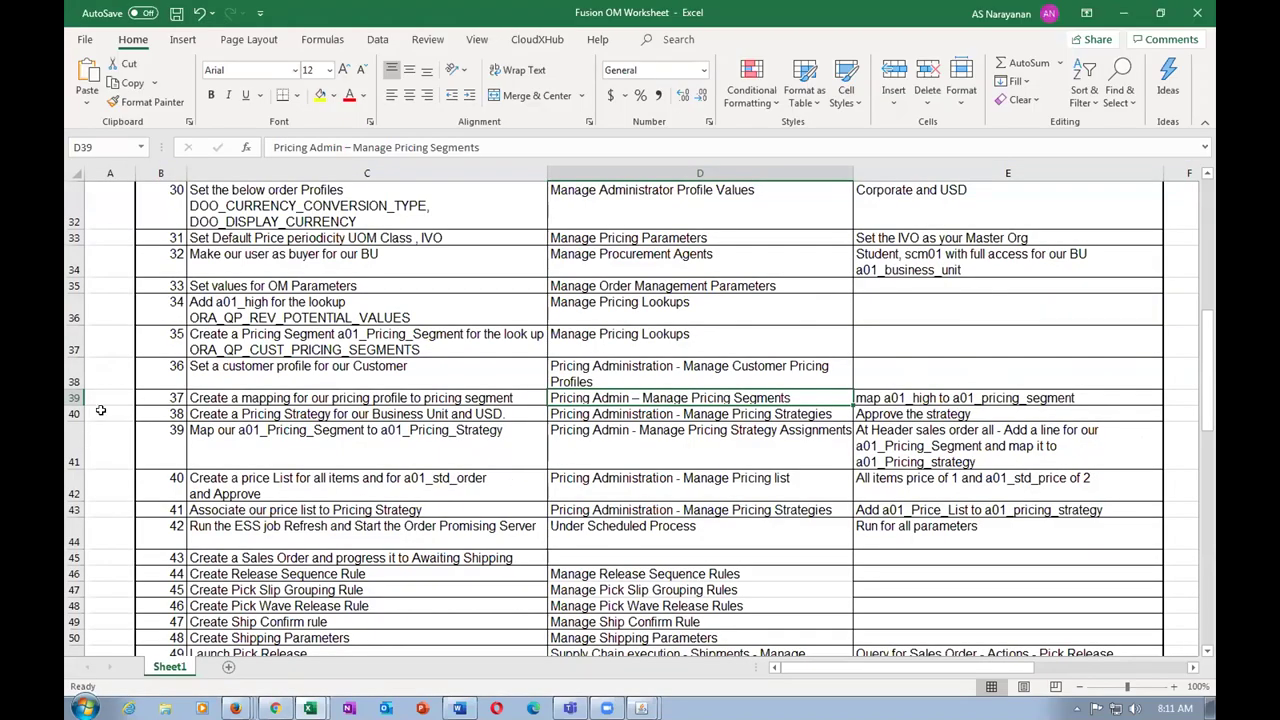
left_click(167, 397)
left_click(243, 399)
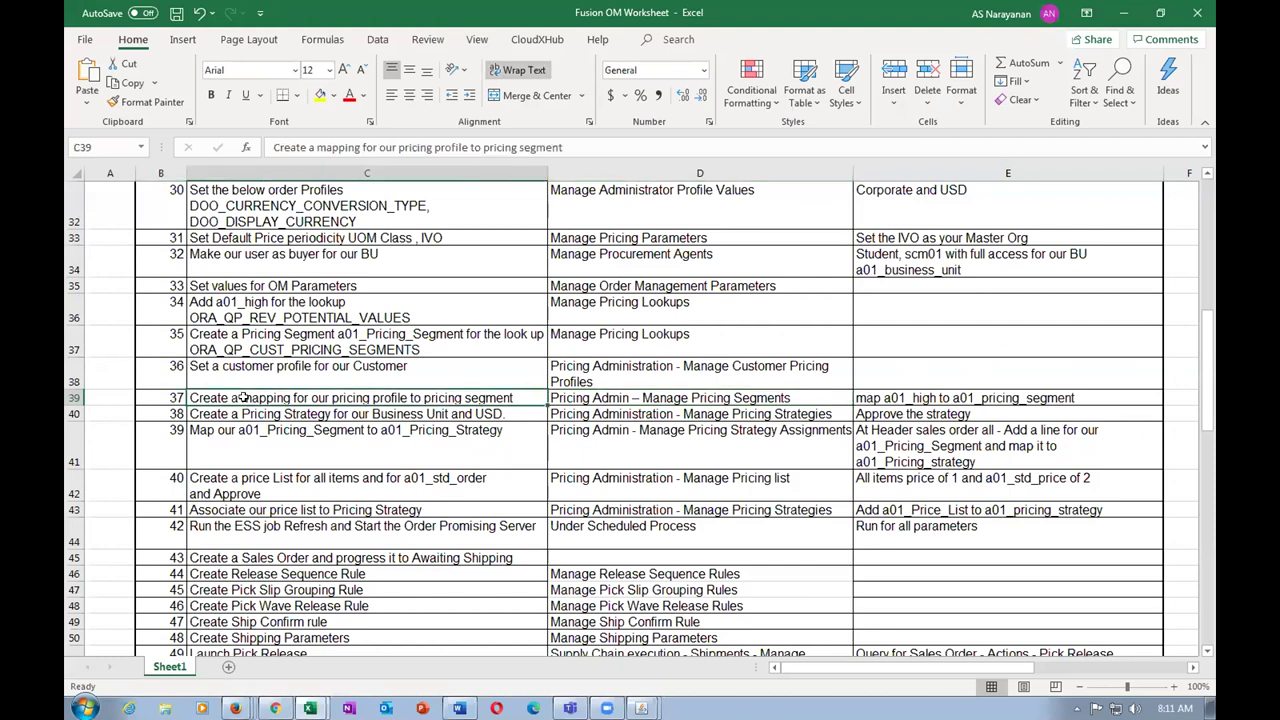
left_click(676, 401)
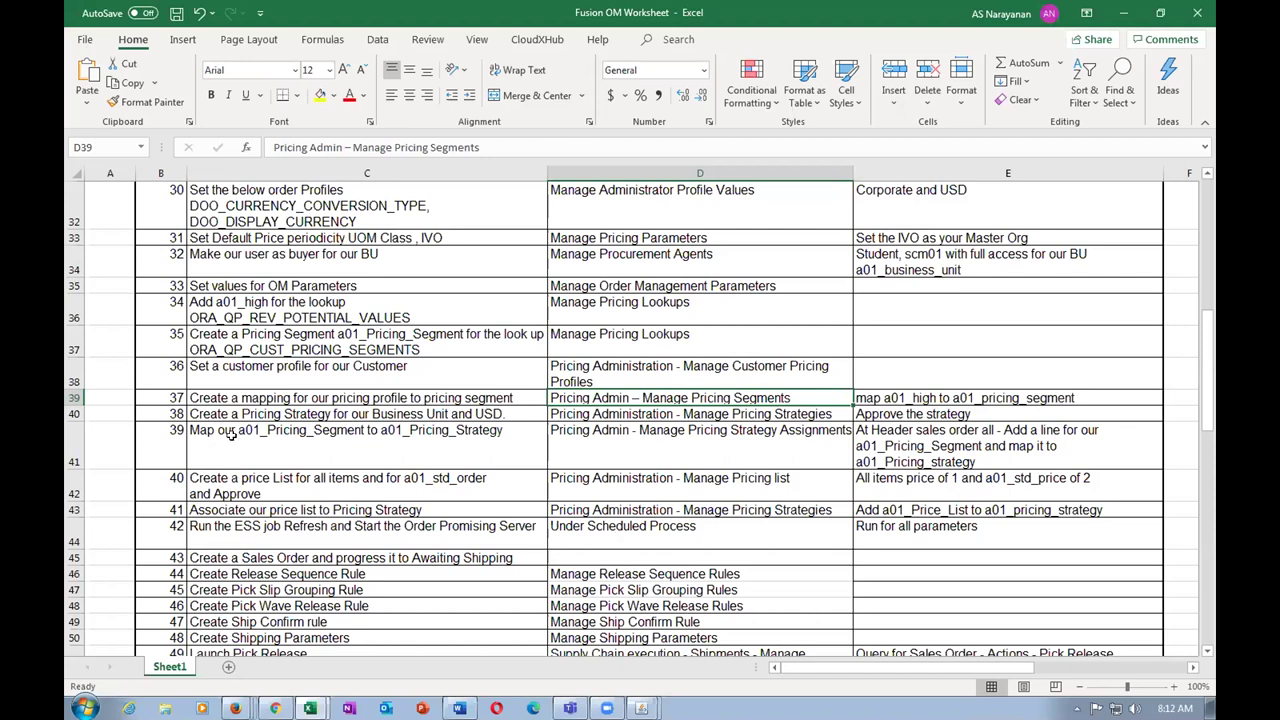
left_click(622, 412)
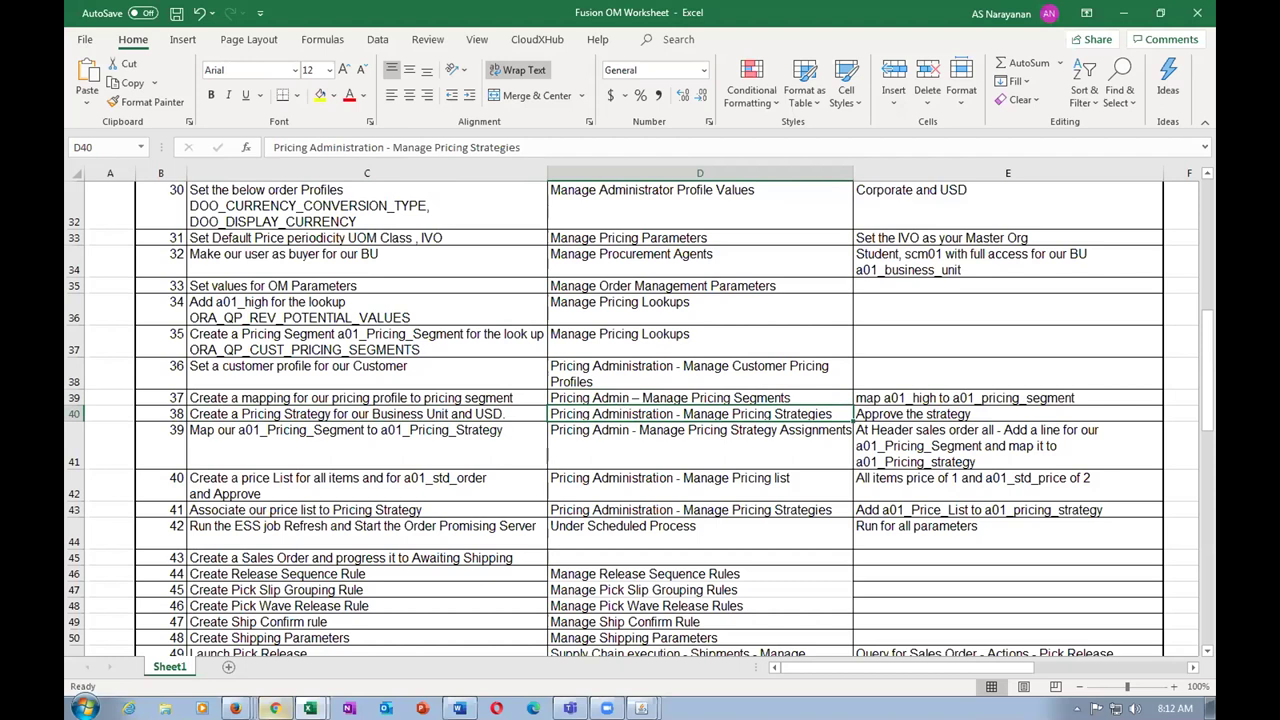
- Switch to the browser and bring up the Pricing Segment matrix class to review its columns
left_click(275, 708)
left_click(925, 18)
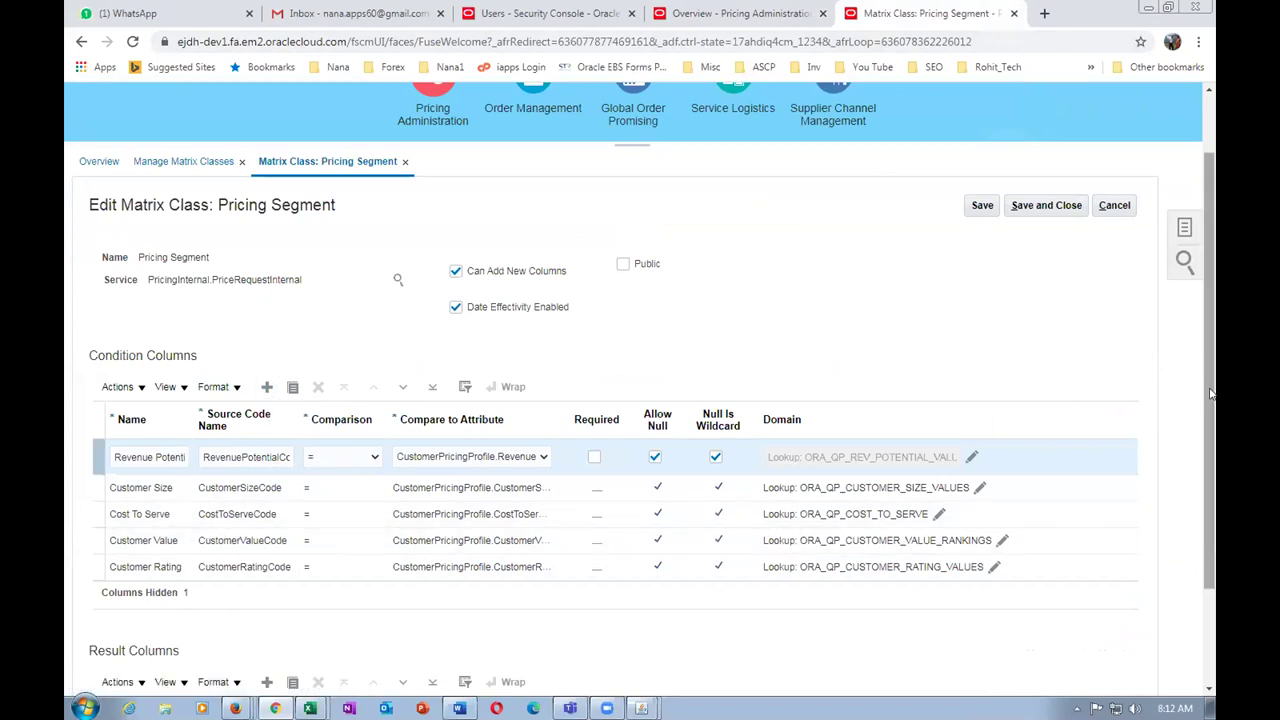
- Switch to the Fusion OM Worksheet in Excel and check the task for mapping the pricing profile to the pricing segment
left_click_drag(1206, 400, 1210, 428)
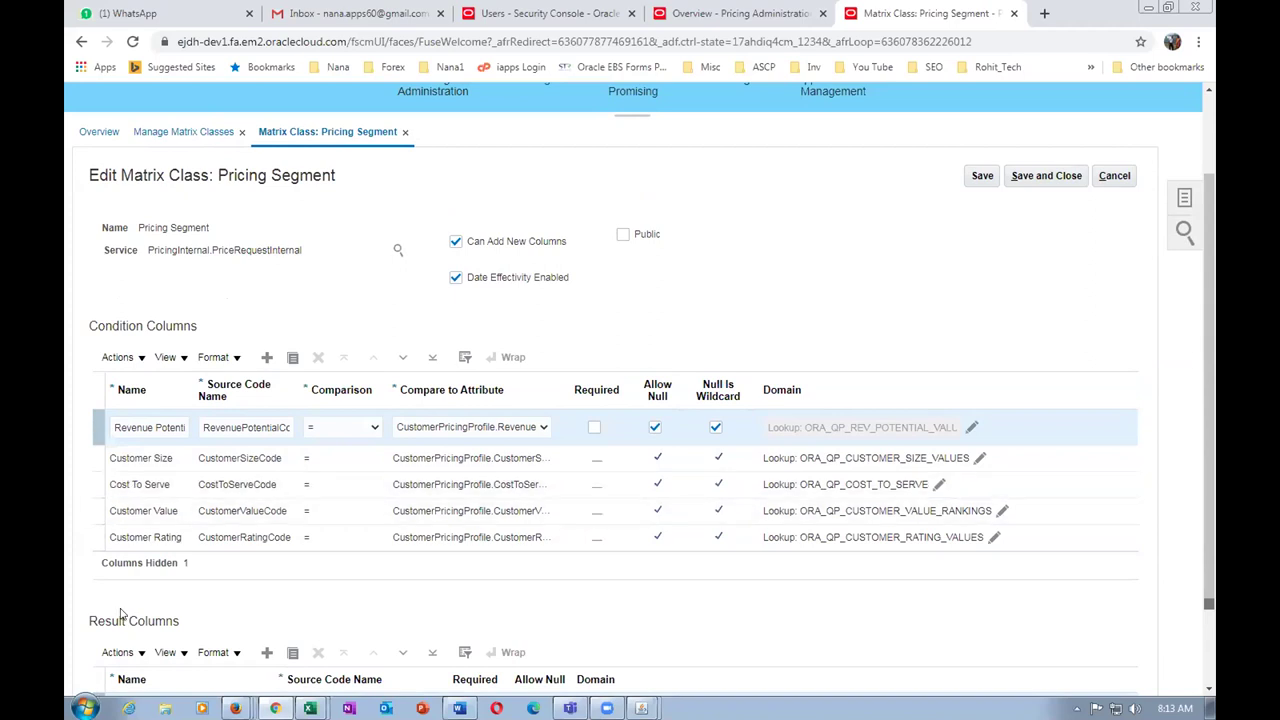
key("alt+Tab")
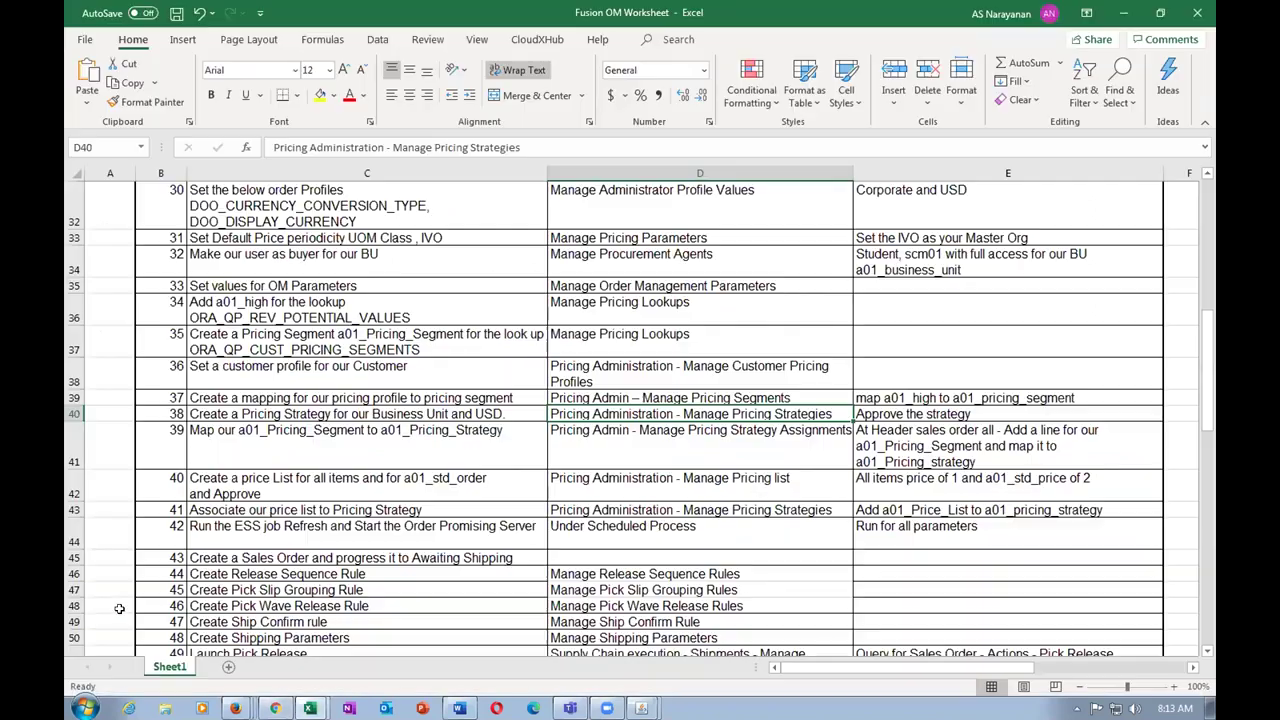
left_click(213, 394)
left_click(638, 397)
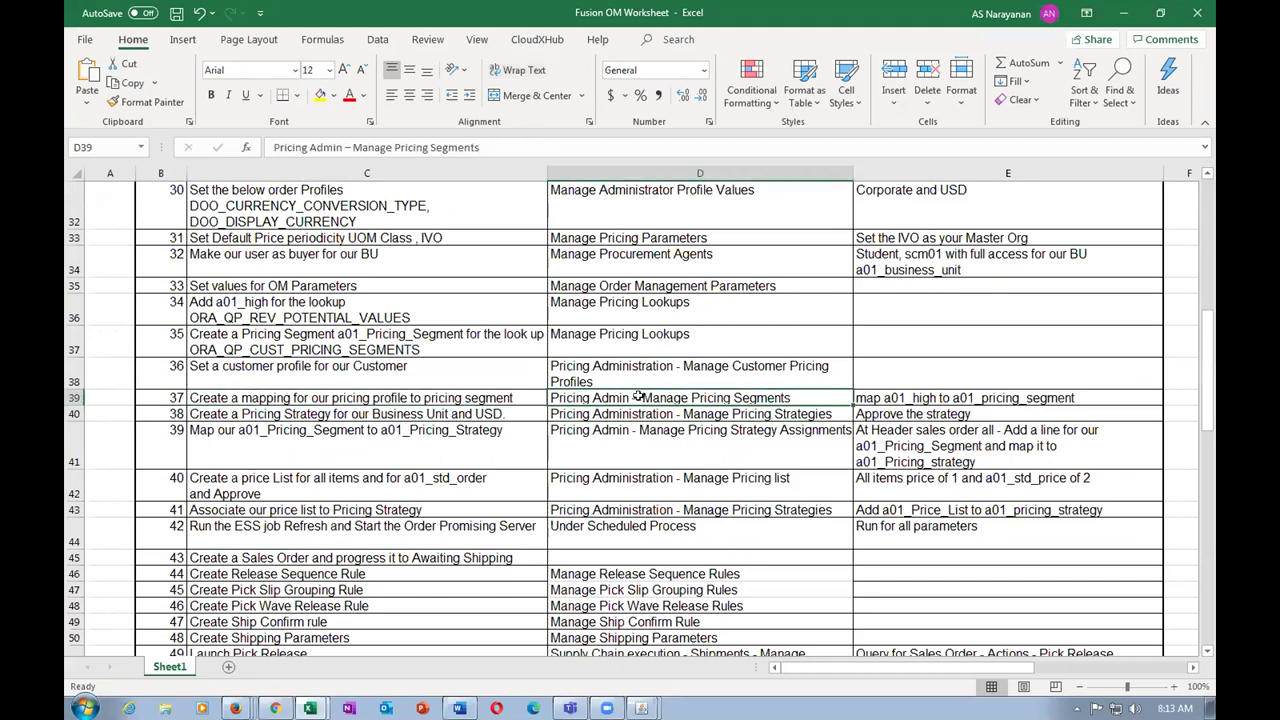
- Return to Chrome and open Manage Pricing Segments from the Pricing Administration overview to view the existing mappings
key("alt+Tab")
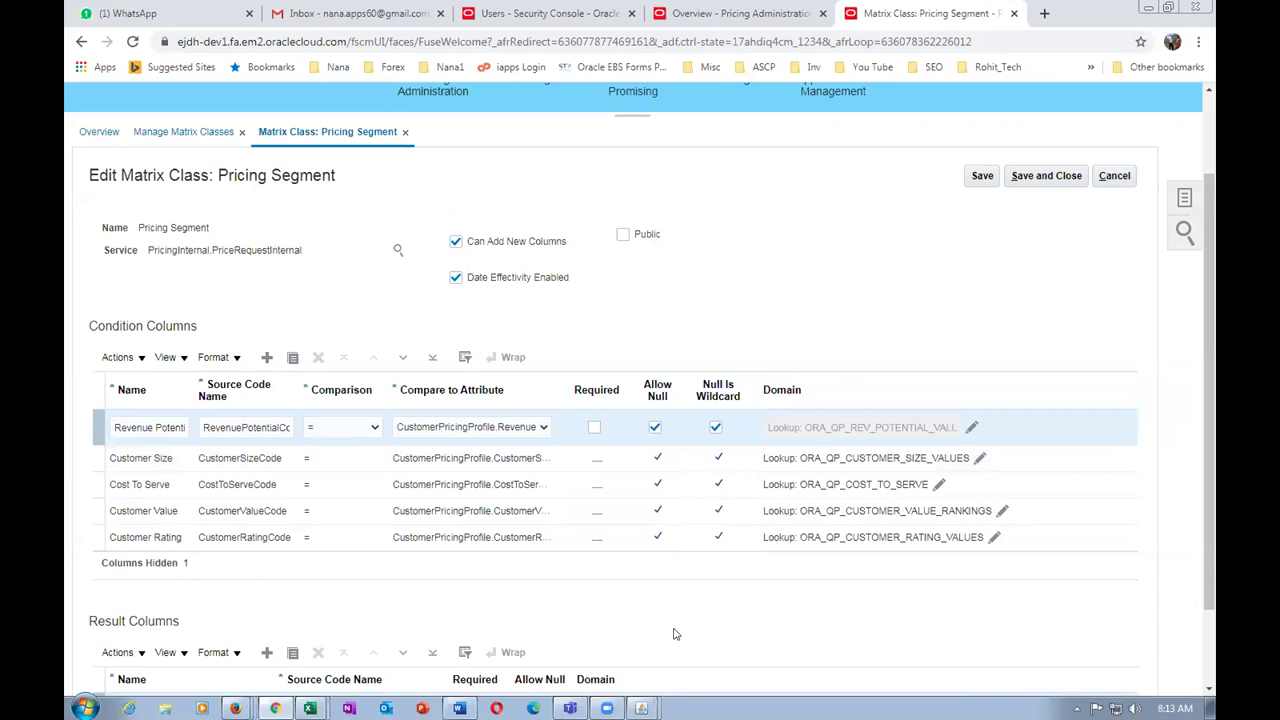
left_click(695, 14)
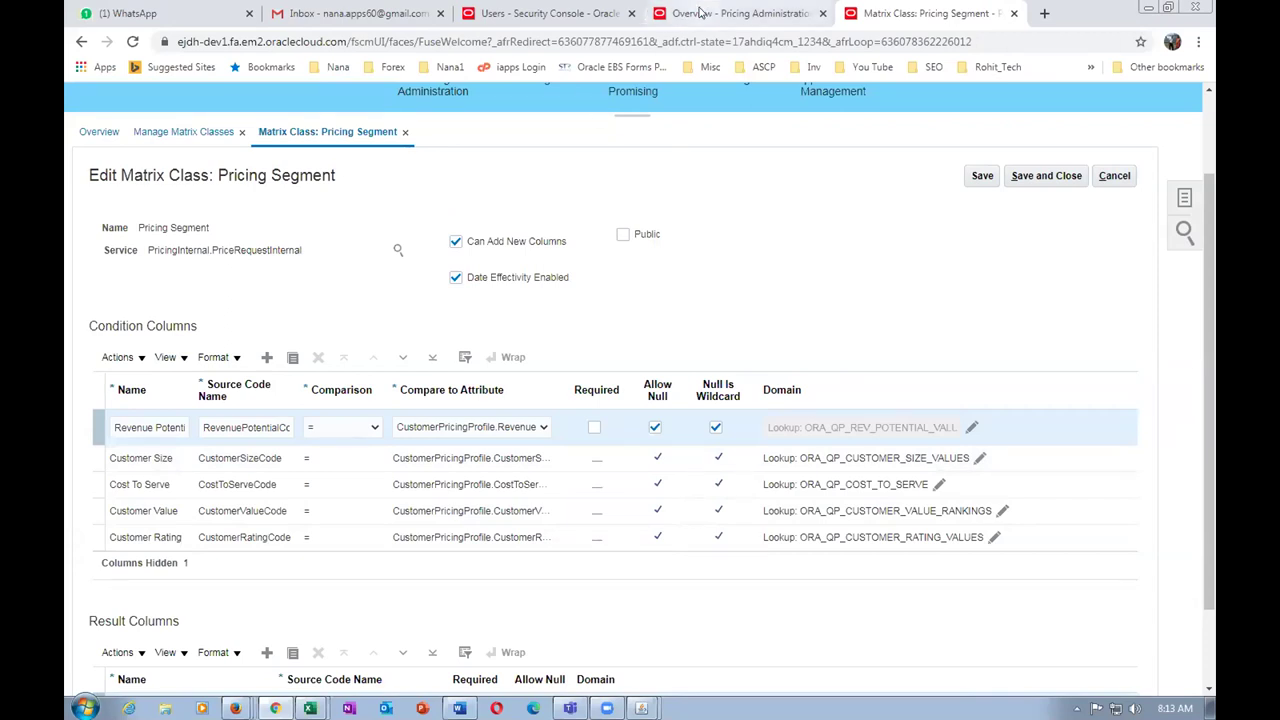
left_click(1052, 465)
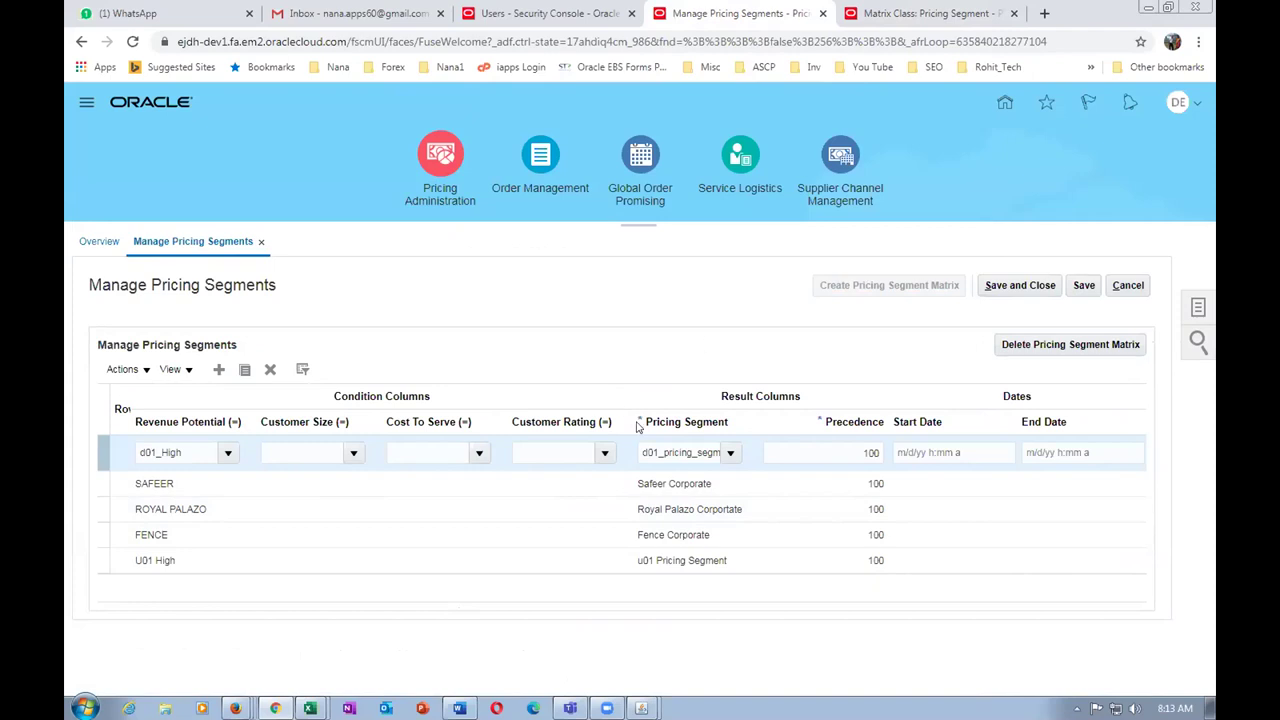
- Switch to the Excel worksheet and review tasks 37 and 38 on pricing segment mapping and pricing strategy creation
key("alt+Tab")
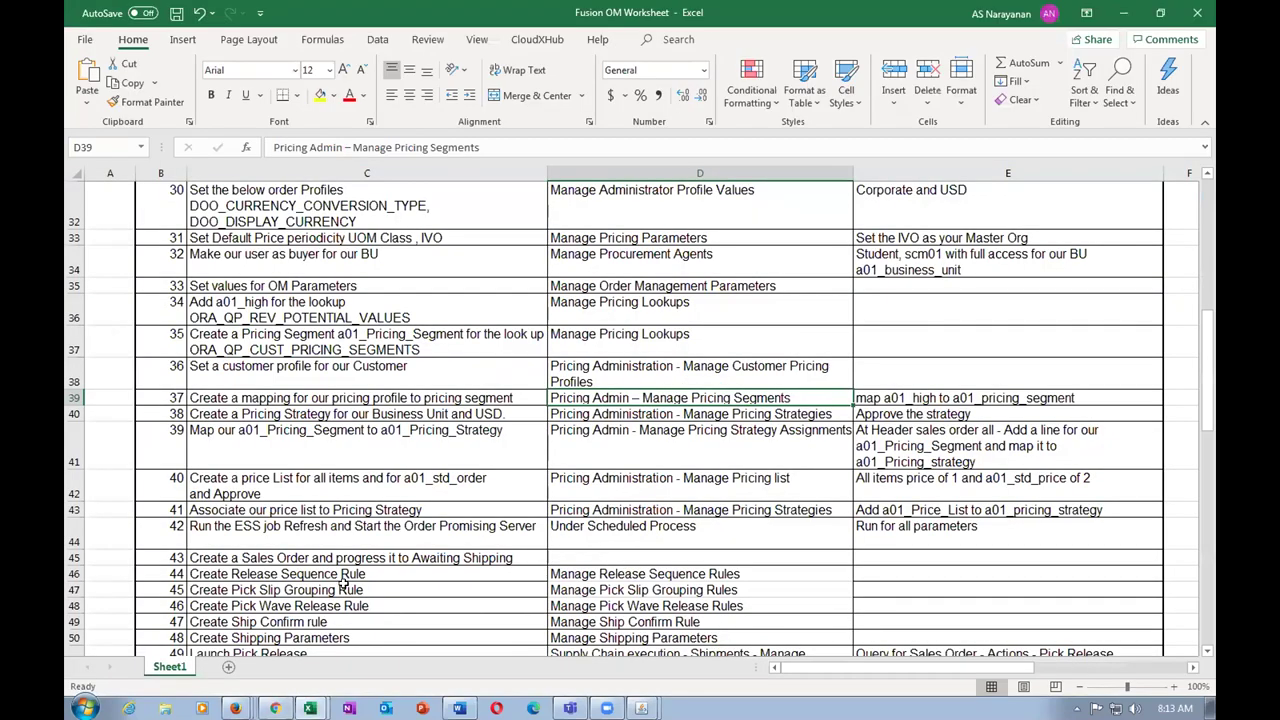
left_click(228, 397)
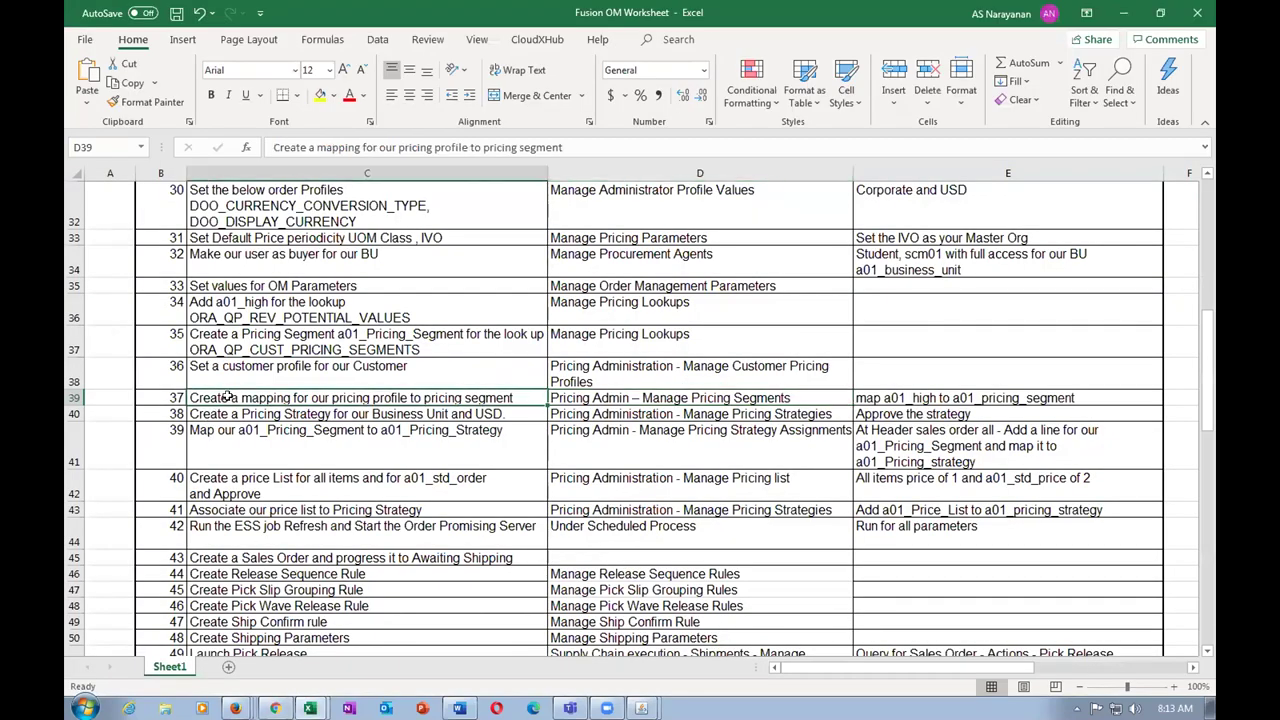
left_click(665, 368)
left_click(659, 392)
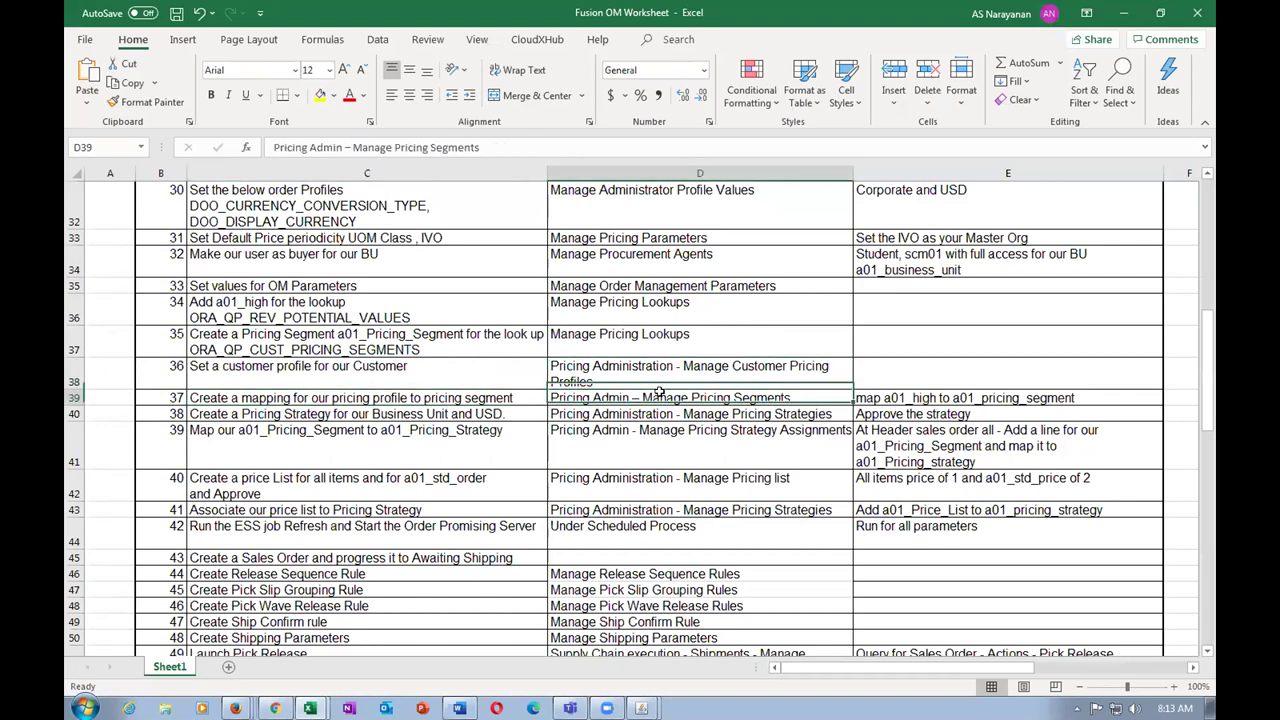
left_click(340, 416)
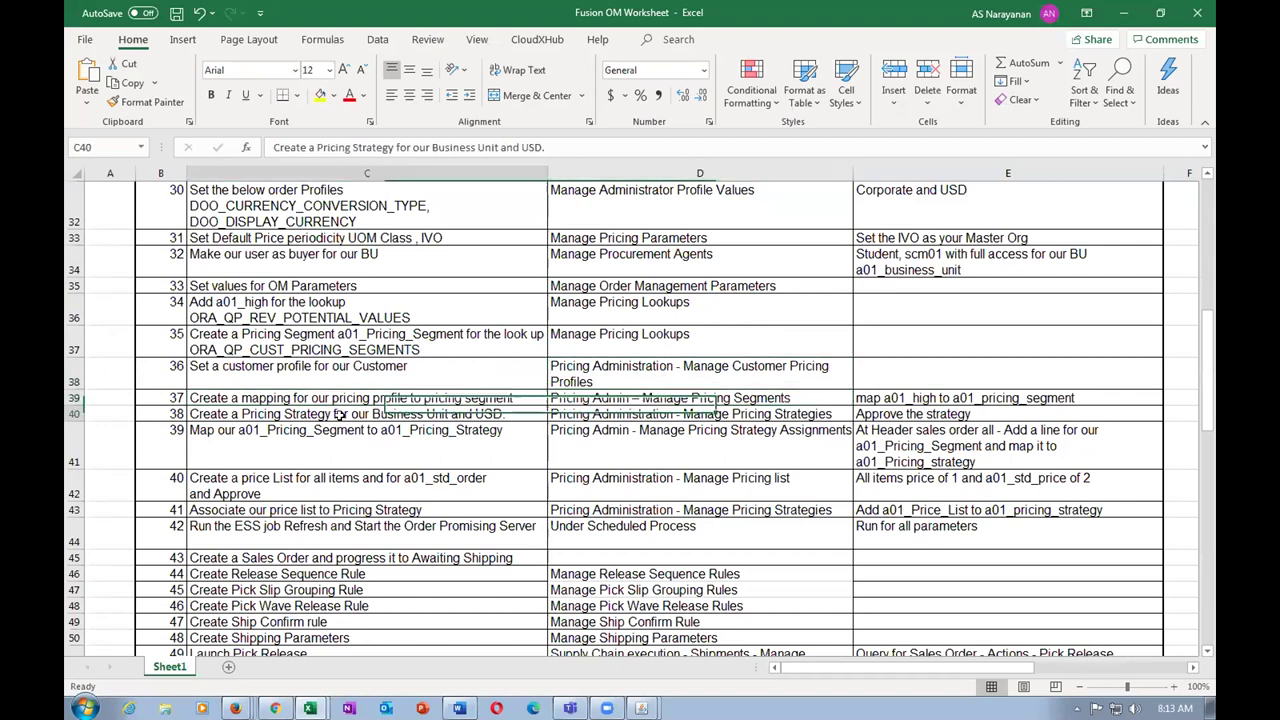
left_click(600, 413)
- Return to Chrome, leave Manage Pricing Segments without saving, and open Manage Pricing Strategies
key("alt+Tab")
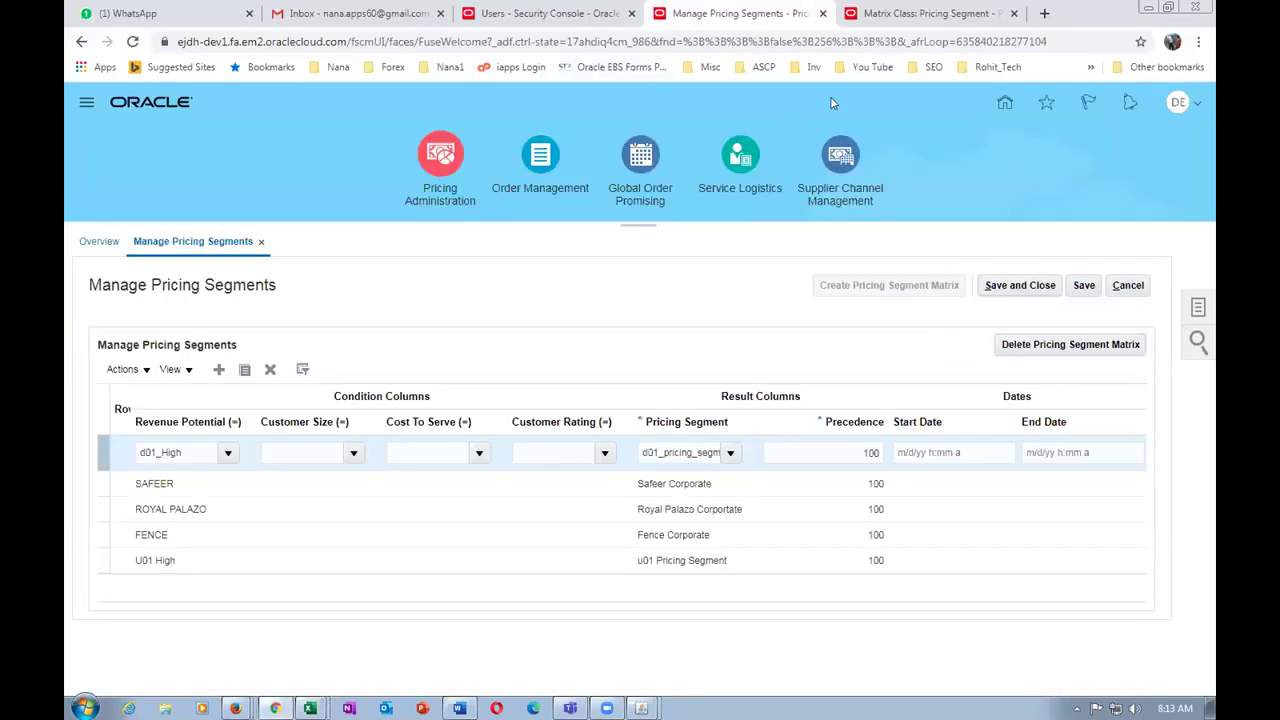
left_click(1128, 286)
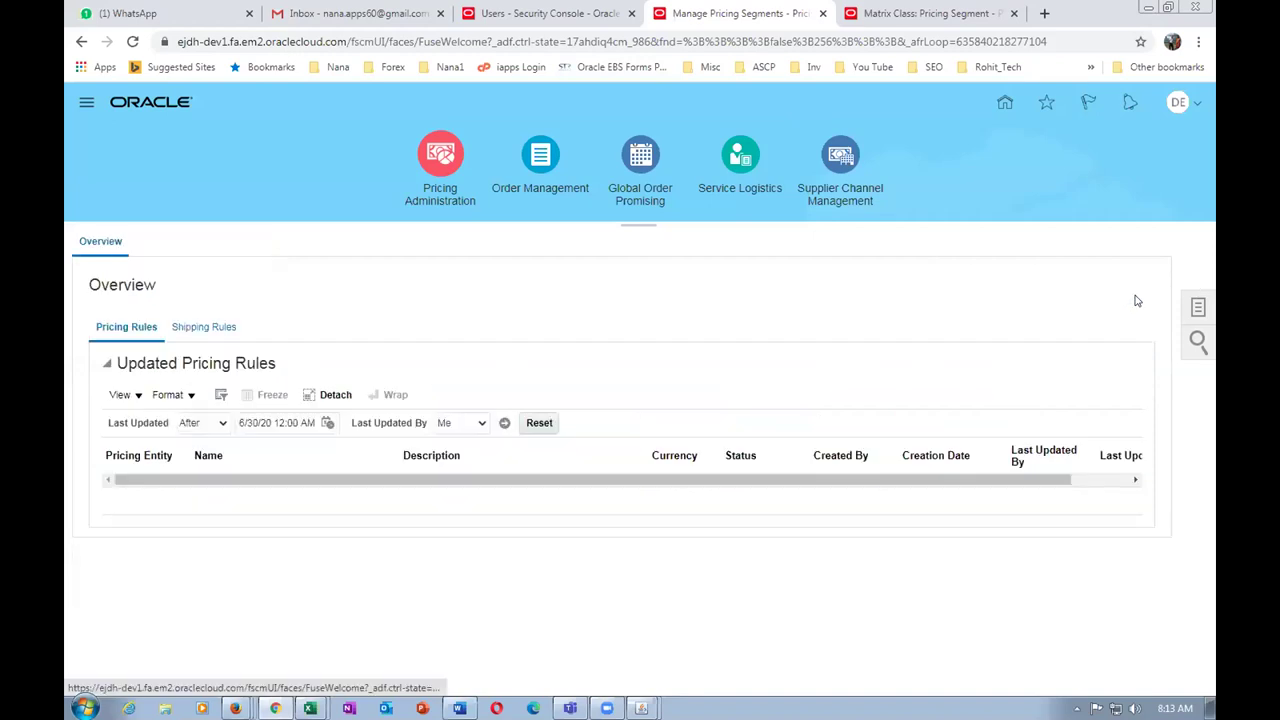
left_click(1196, 312)
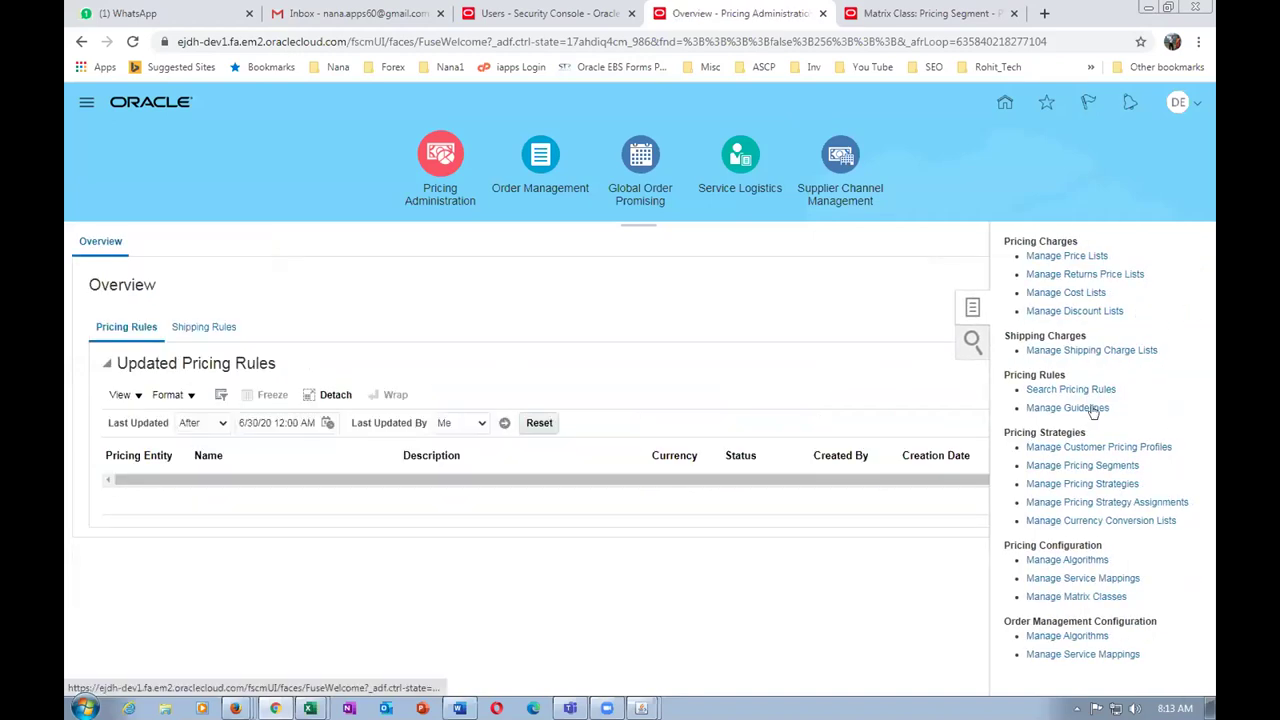
left_click(1055, 484)
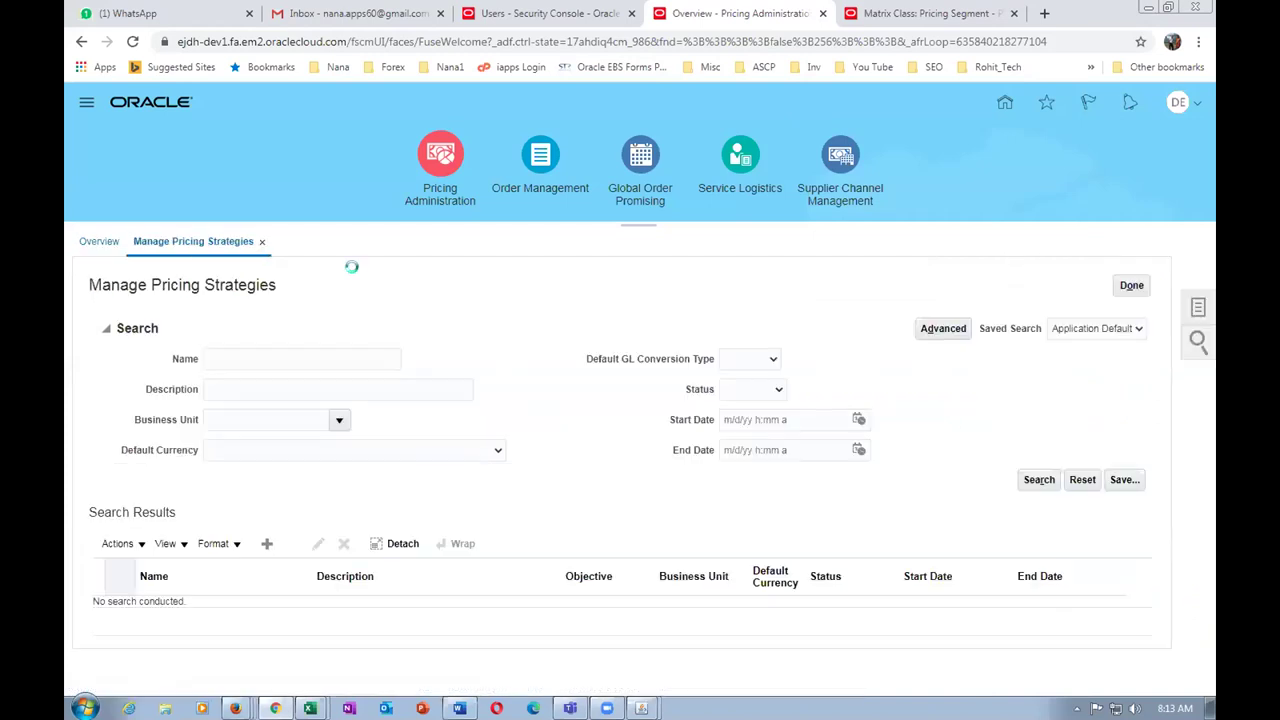
- Start a new pricing strategy with d01_pricing_strategy as both its name and description
left_click(268, 545)
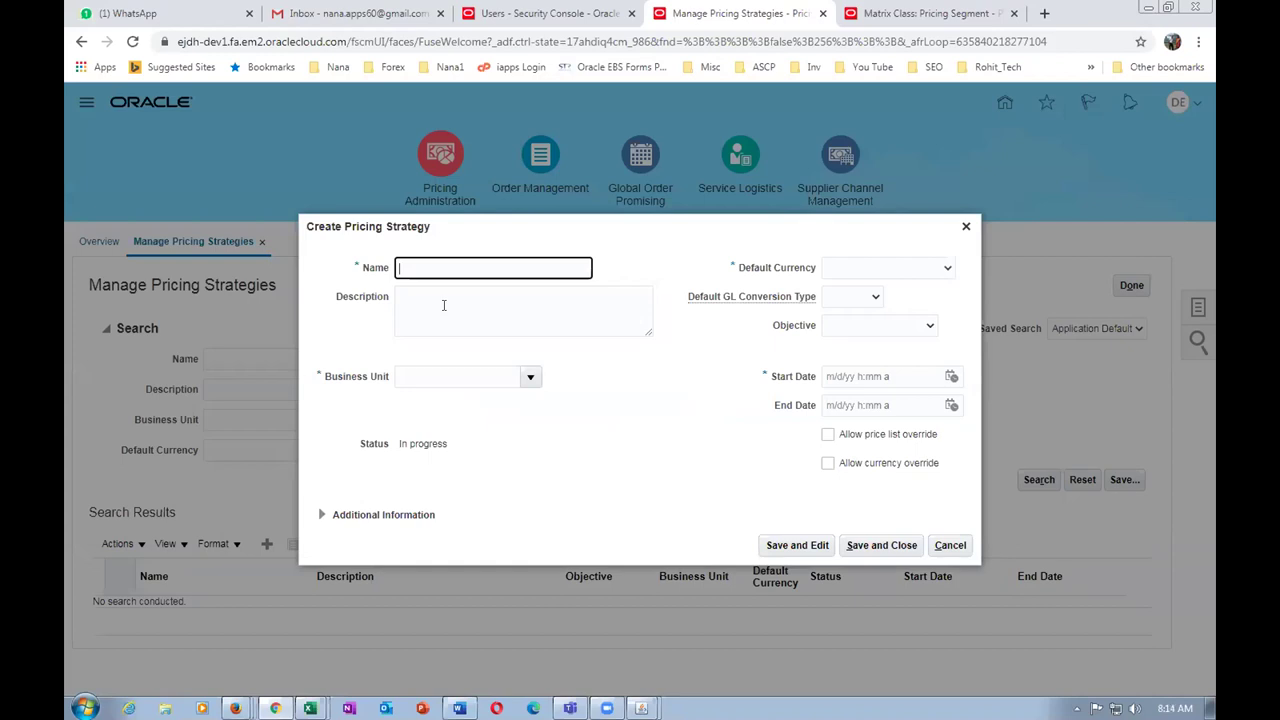
type("d01_")
type("pricing_strategy")
left_click_drag(490, 268, 372, 283)
key("ctrl+c")
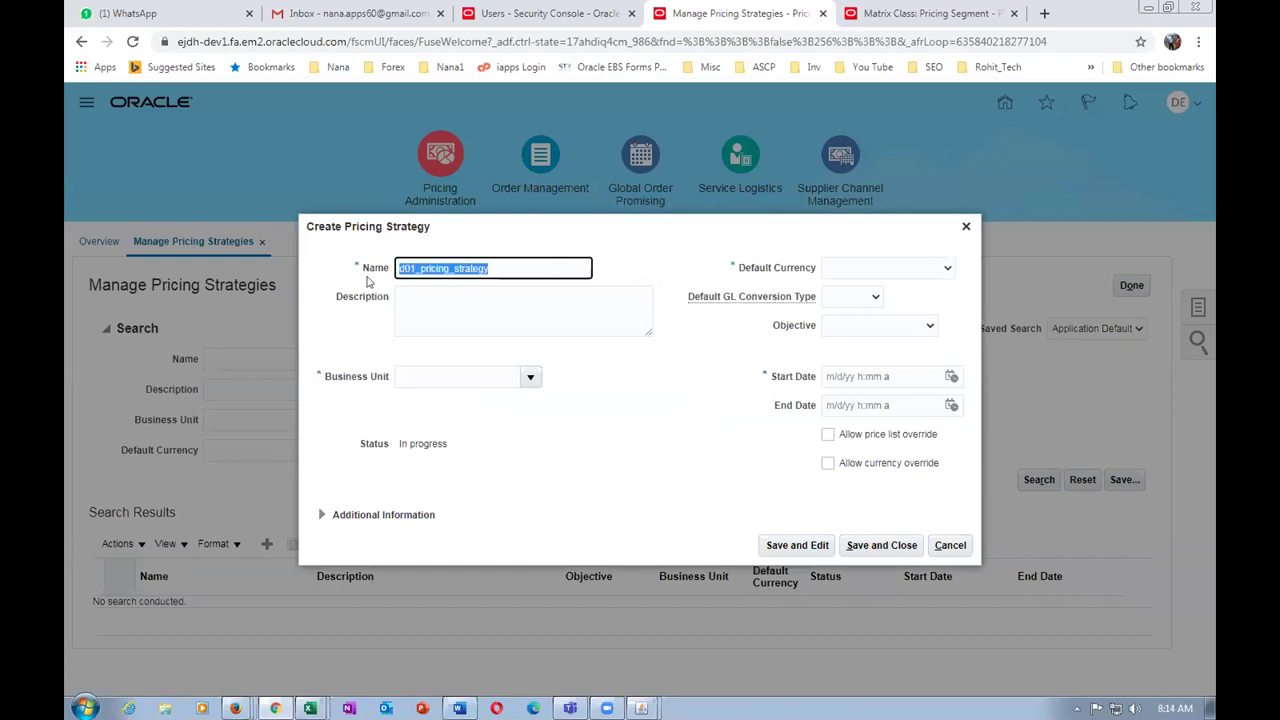
left_click(432, 293)
key("ctrl+v")
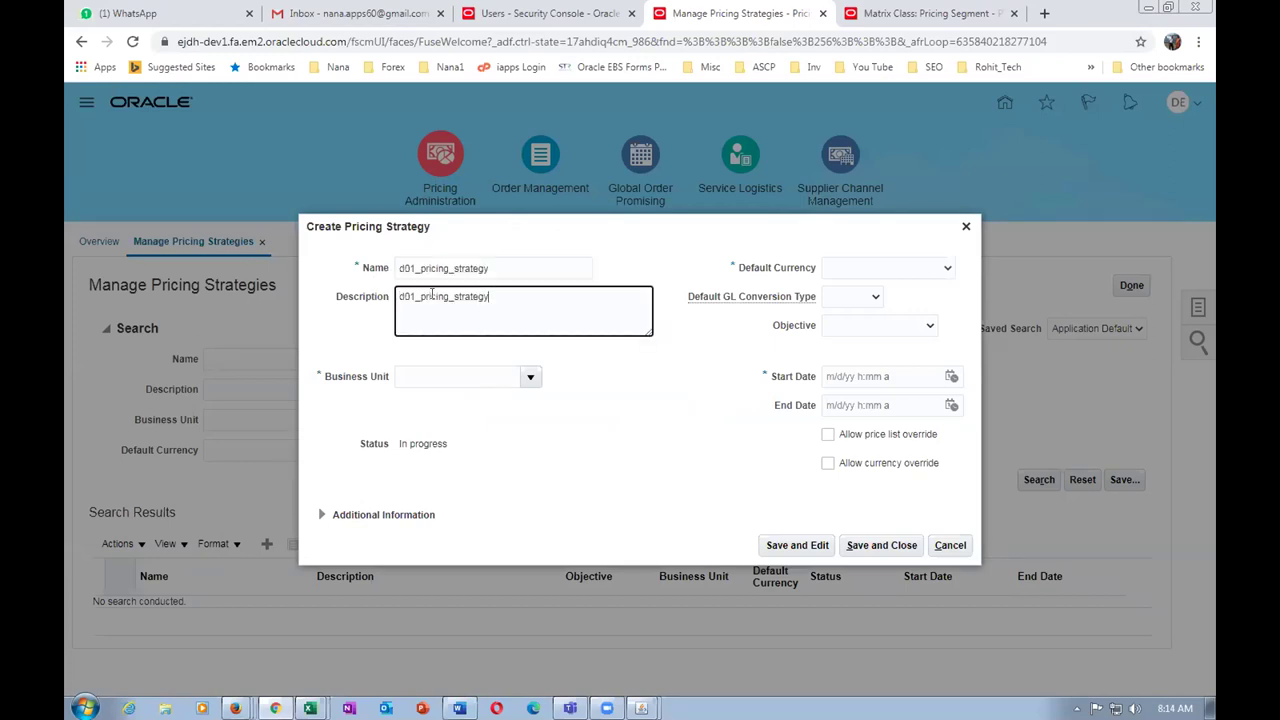
- Set the strategy's business unit to d01 US Business Units, default currency to USD - US Dollar, and default GL conversion type to Corporate
left_click(426, 376)
type("d01")
key("Tab")
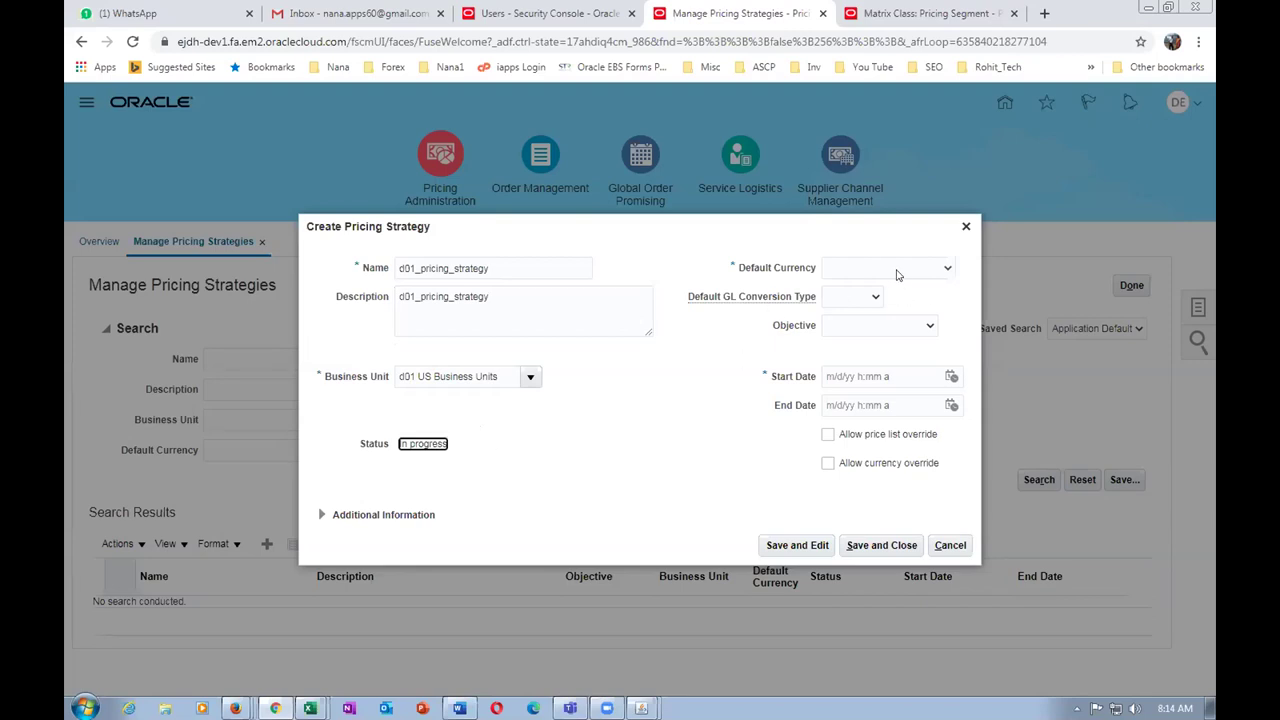
left_click(897, 270)
left_click(893, 297)
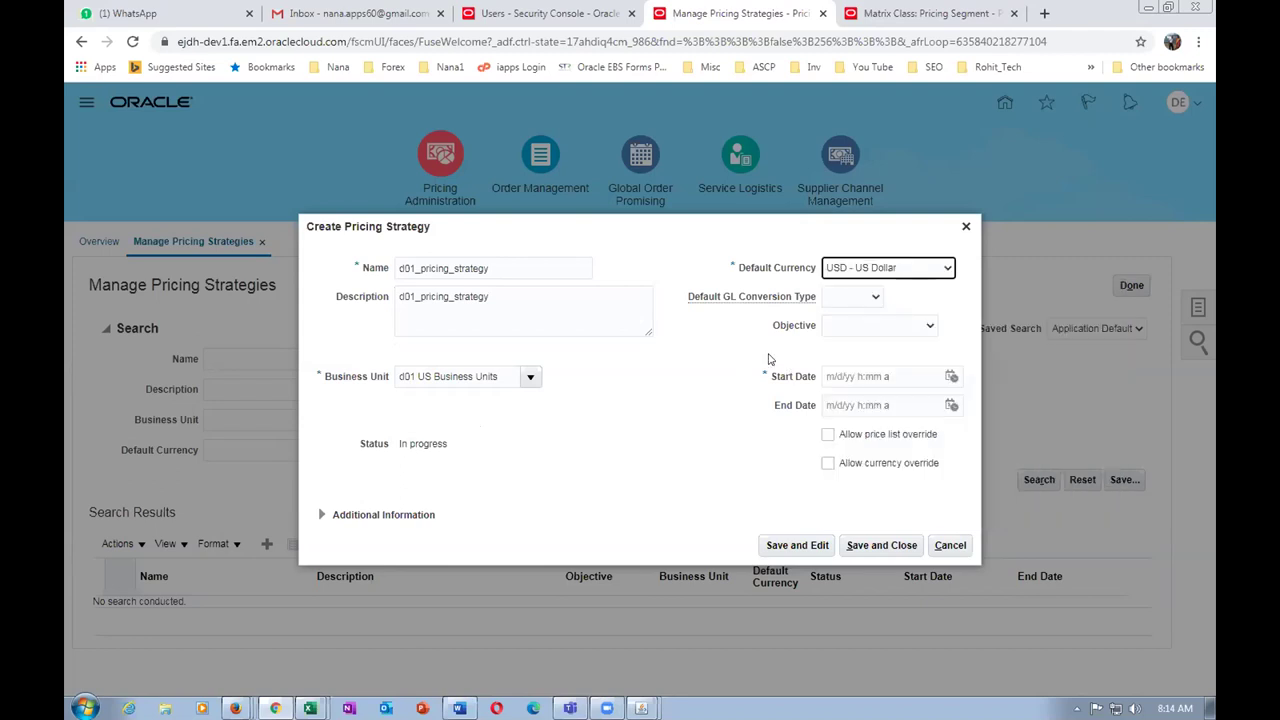
left_click(840, 297)
left_click(845, 323)
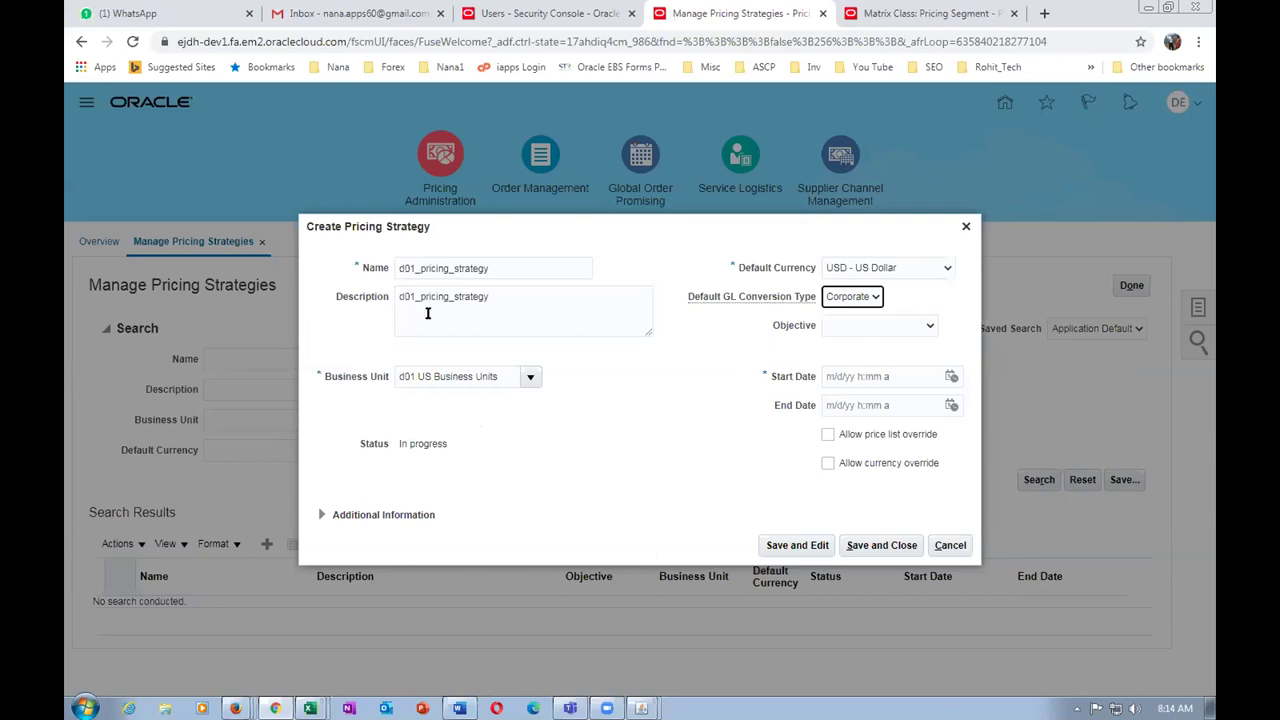
- Set the strategy's objective to Profit maximization and its start date to 7/10/20 2:43 AM
left_click(879, 330)
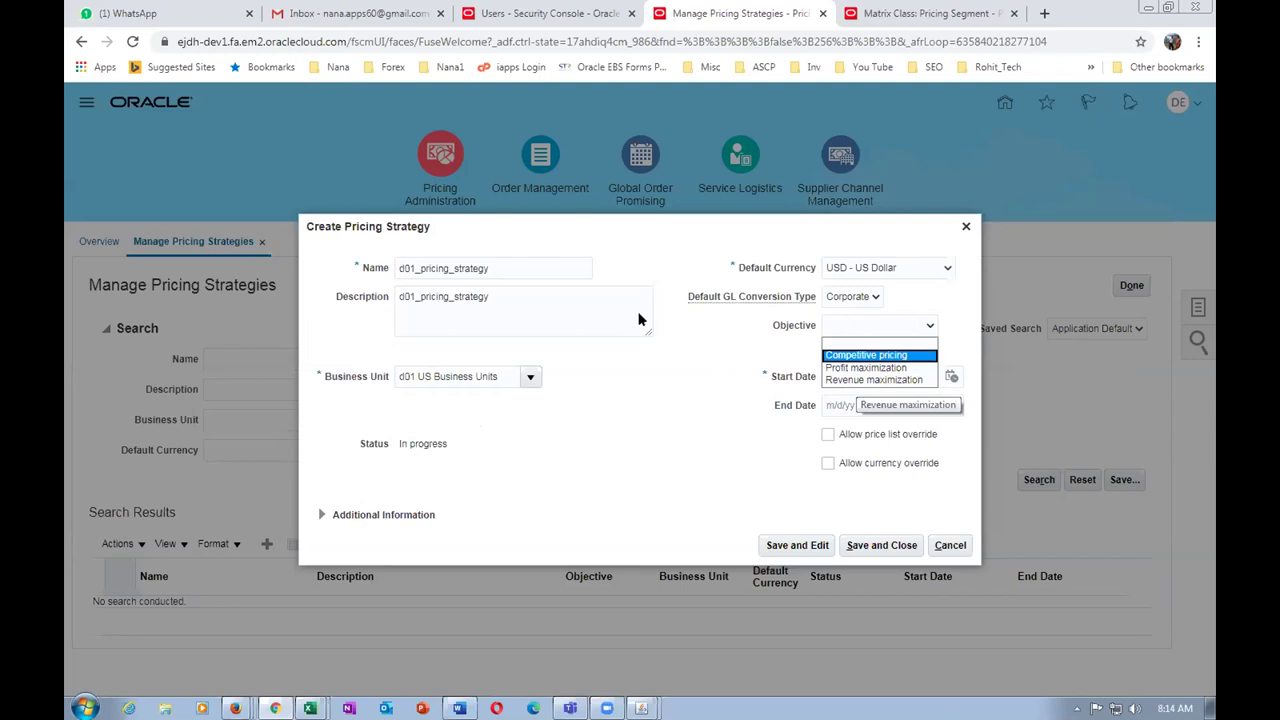
left_click(870, 367)
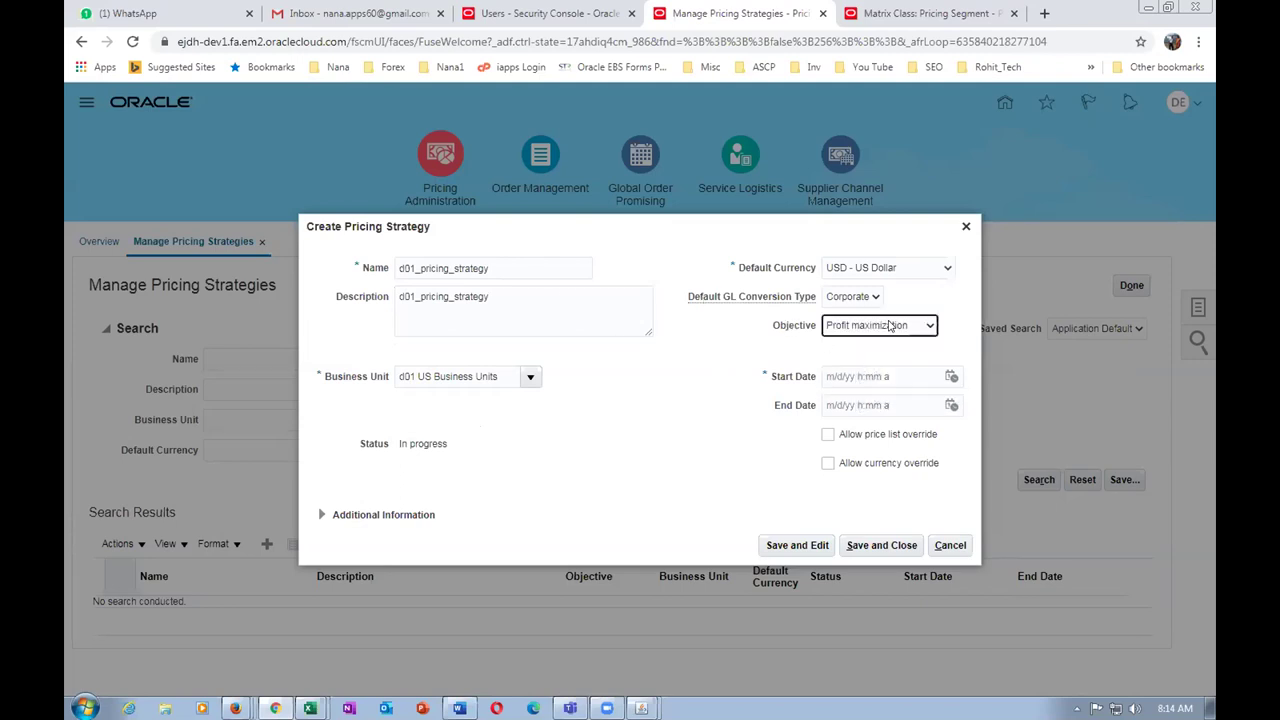
left_click(951, 377)
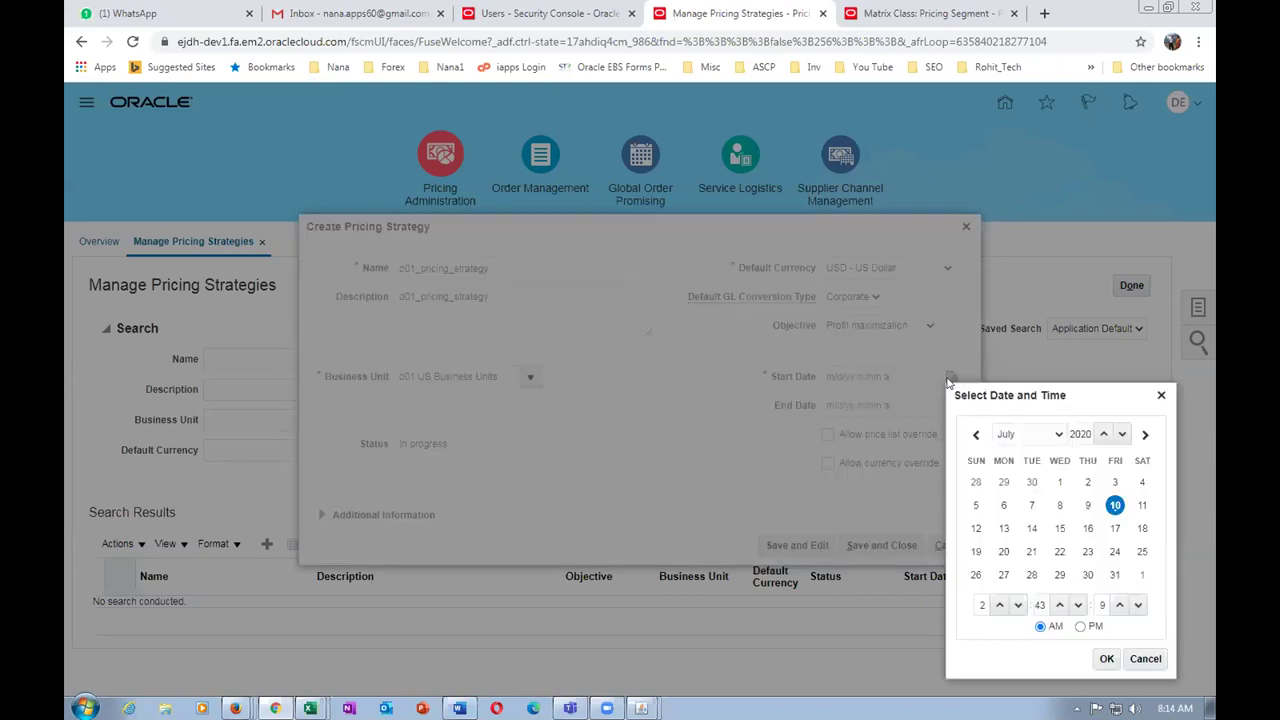
left_click(1106, 659)
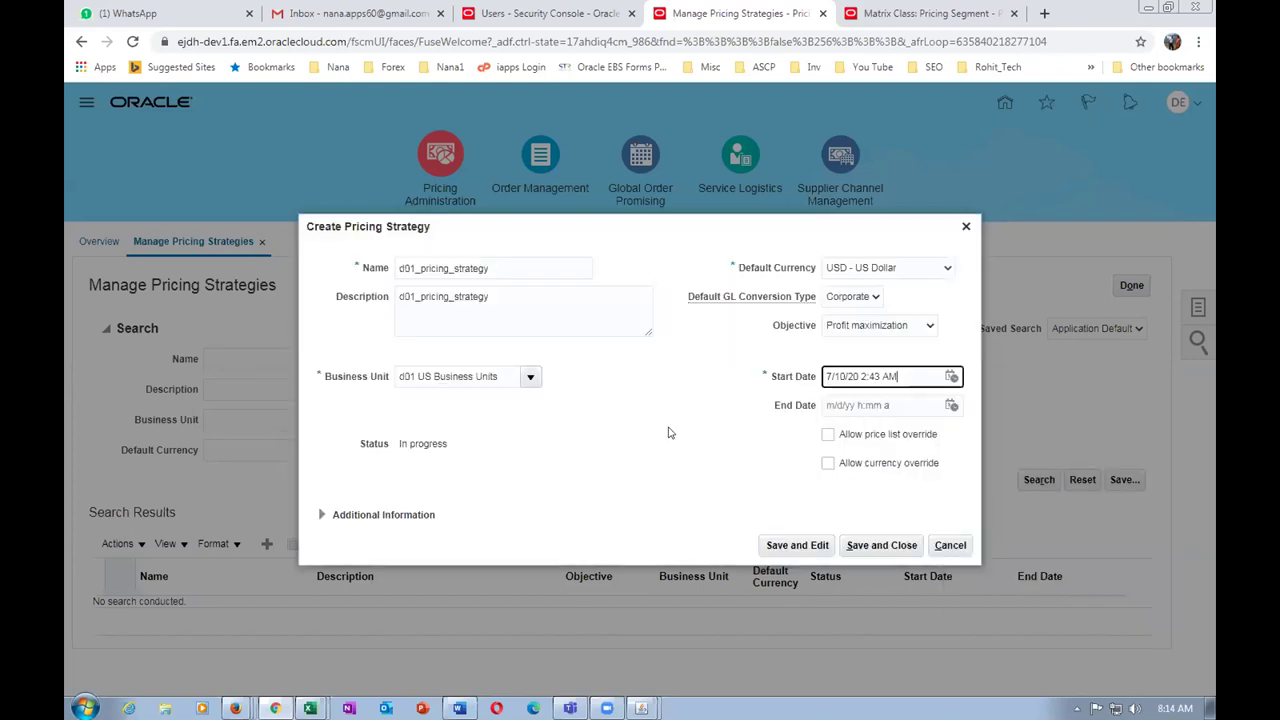
- Allow price list override and currency override, and save the new strategy for further editing
left_click(828, 435)
left_click(829, 465)
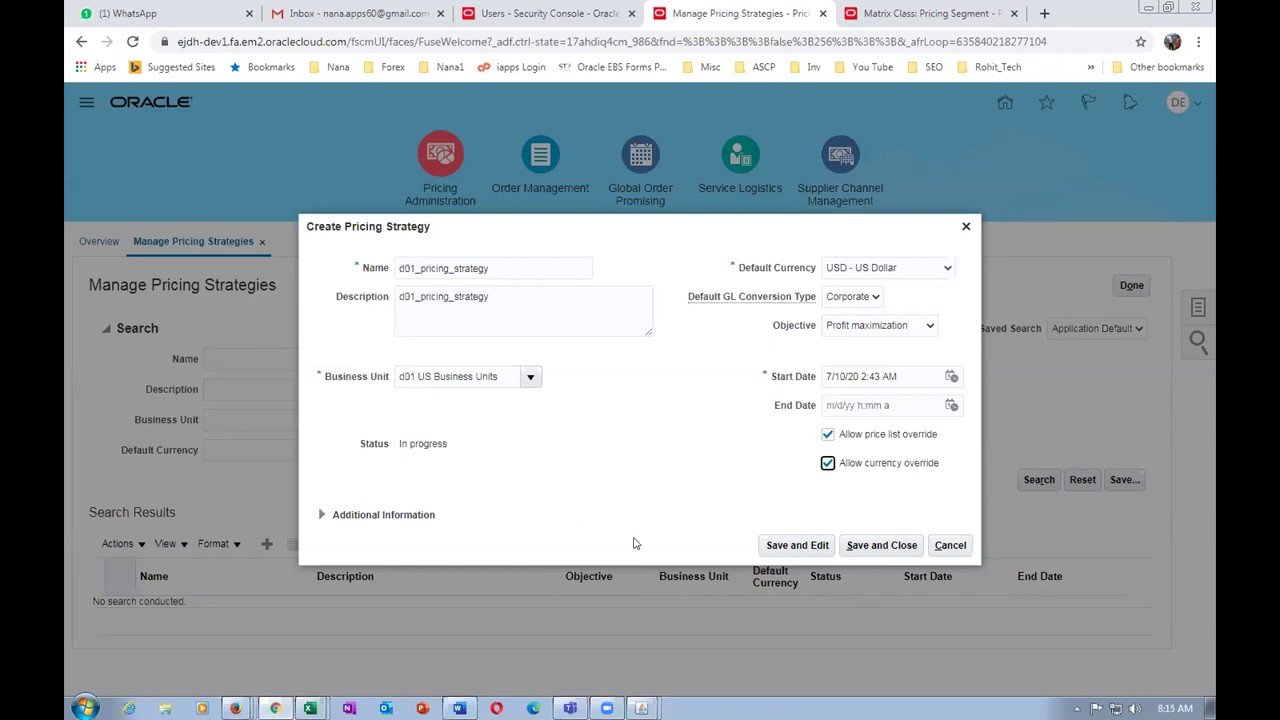
left_click(790, 545)
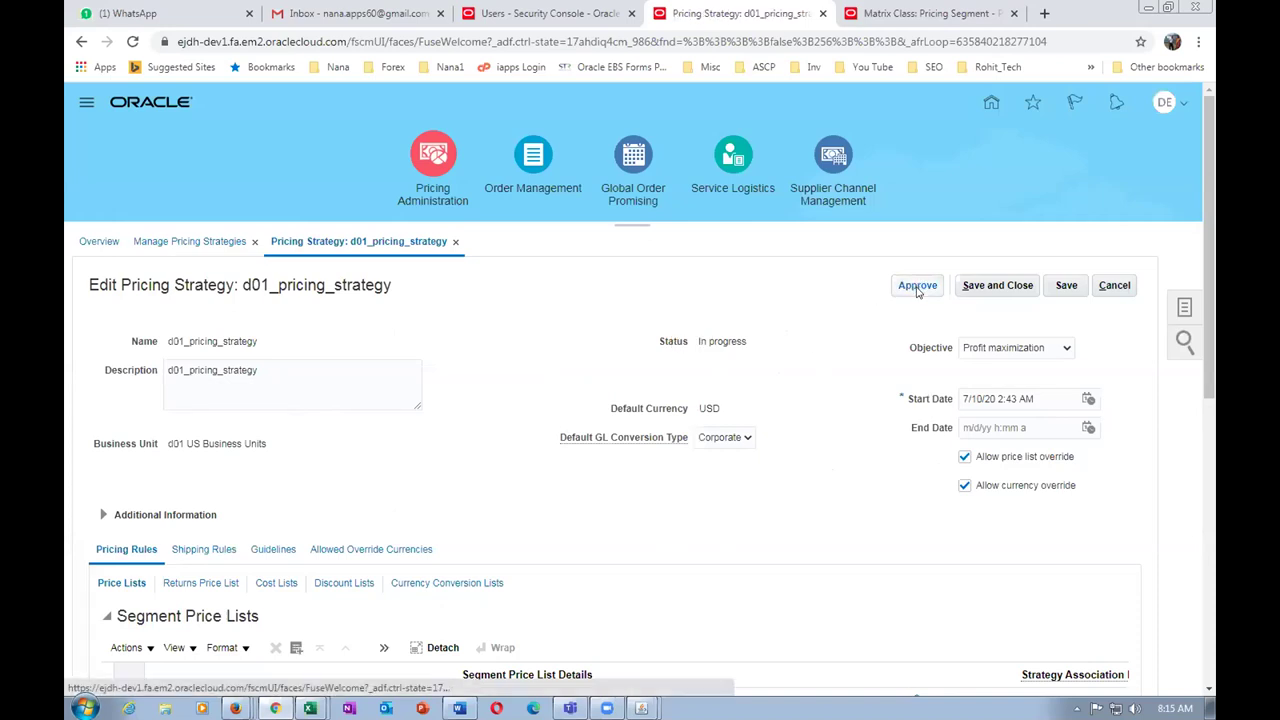
- Approve d01_pricing_strategy, look over its price list sections, and save and close it
left_click(917, 286)
left_click(703, 417)
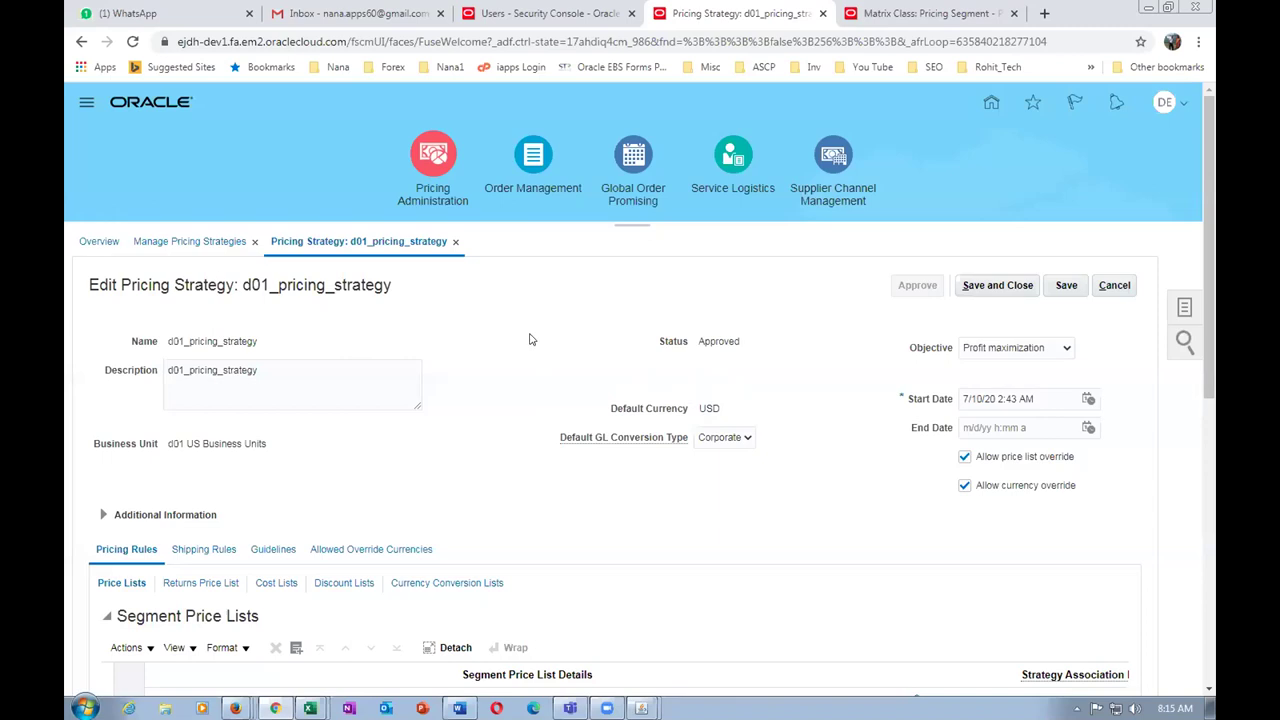
scroll(501, 392, "down", 3)
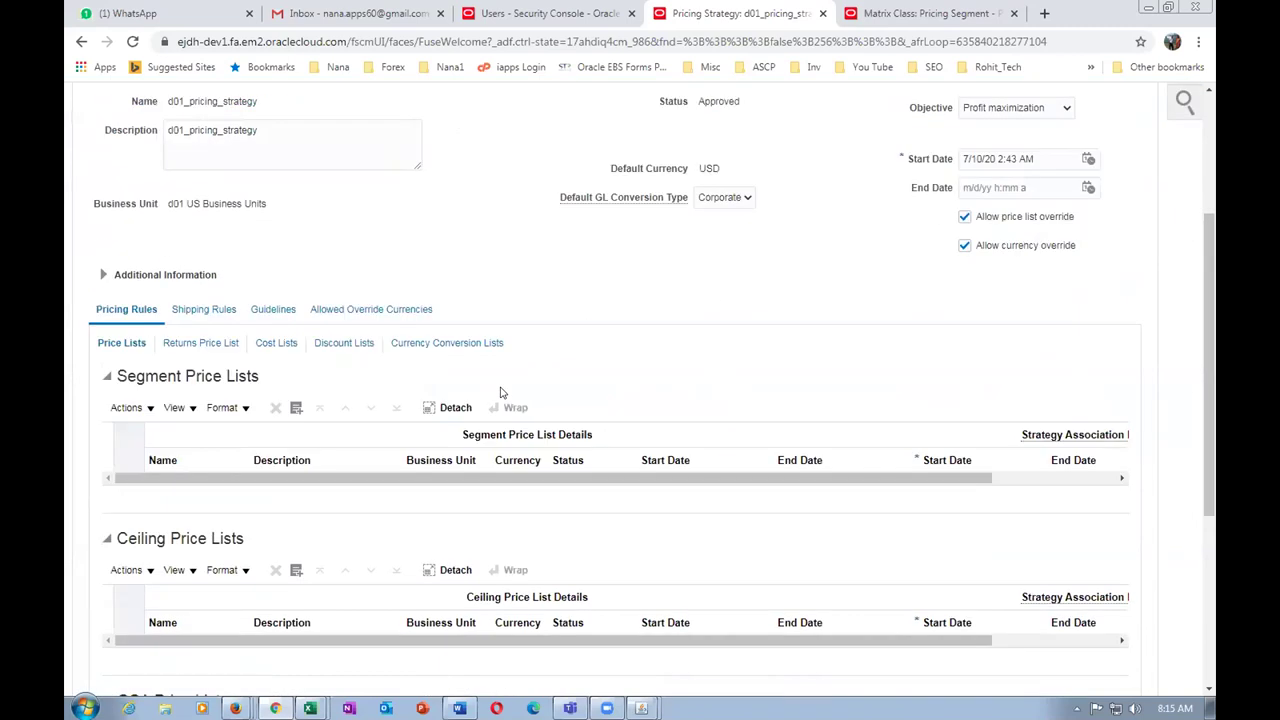
scroll(501, 392, "up", 3)
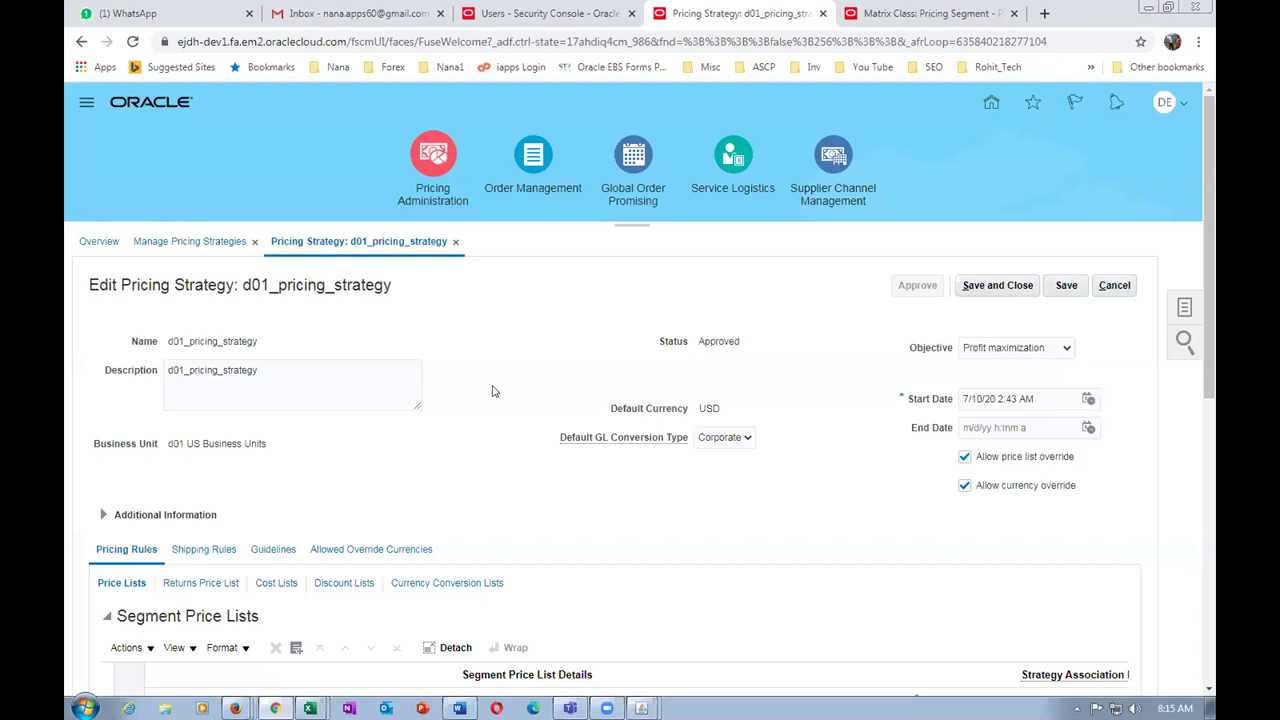
left_click(1016, 287)
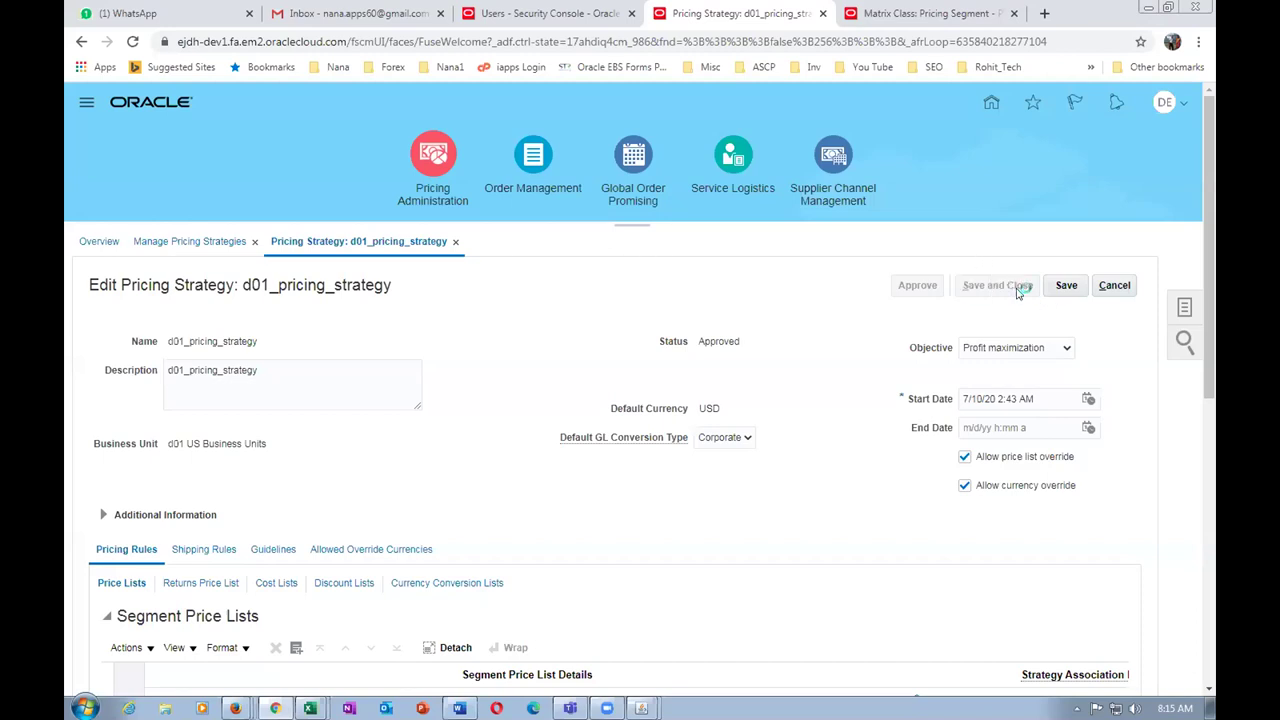
- Switch to the Excel worksheet and review the task 38 row for creating a pricing strategy for the business unit and USD
key("alt+Tab")
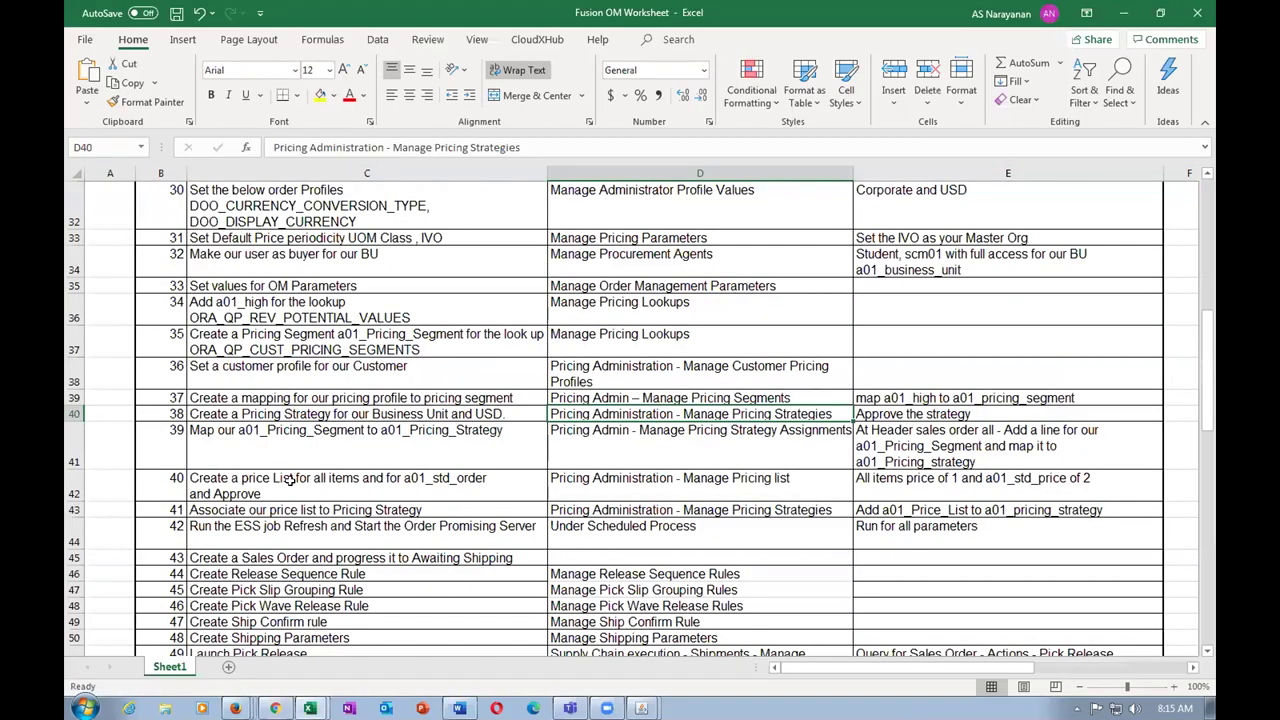
left_click(243, 413)
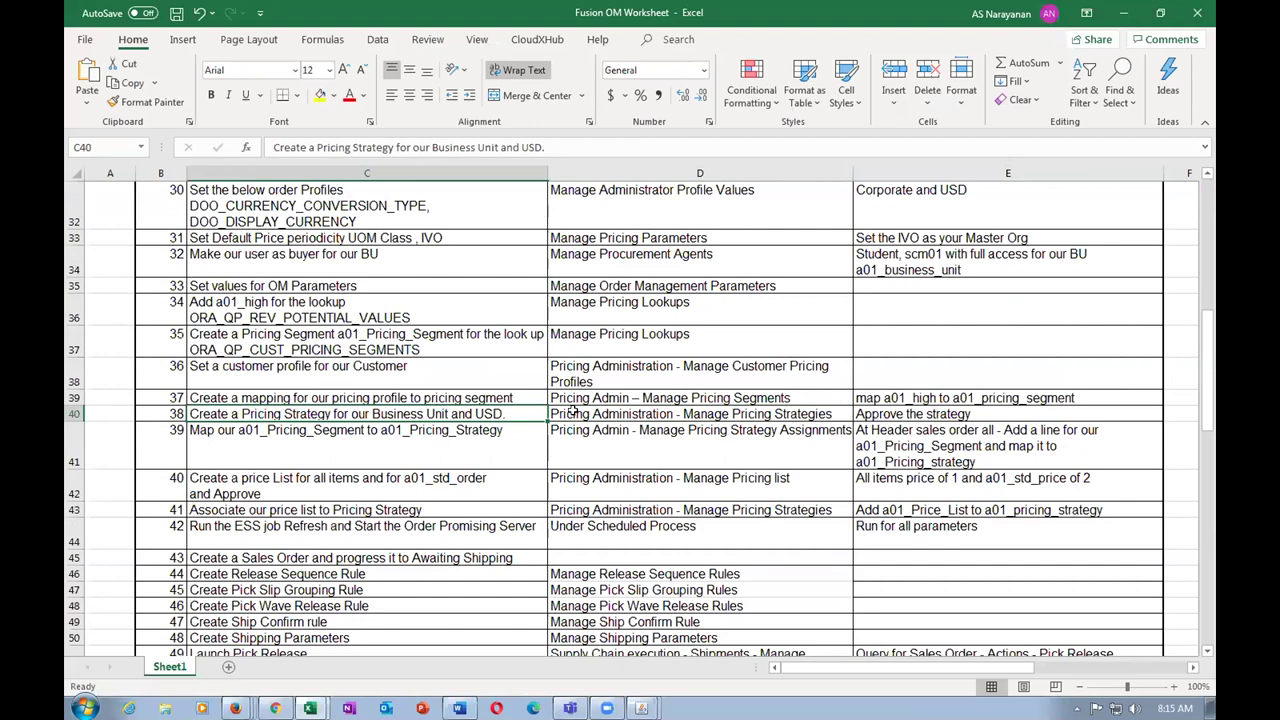
left_click(573, 412)
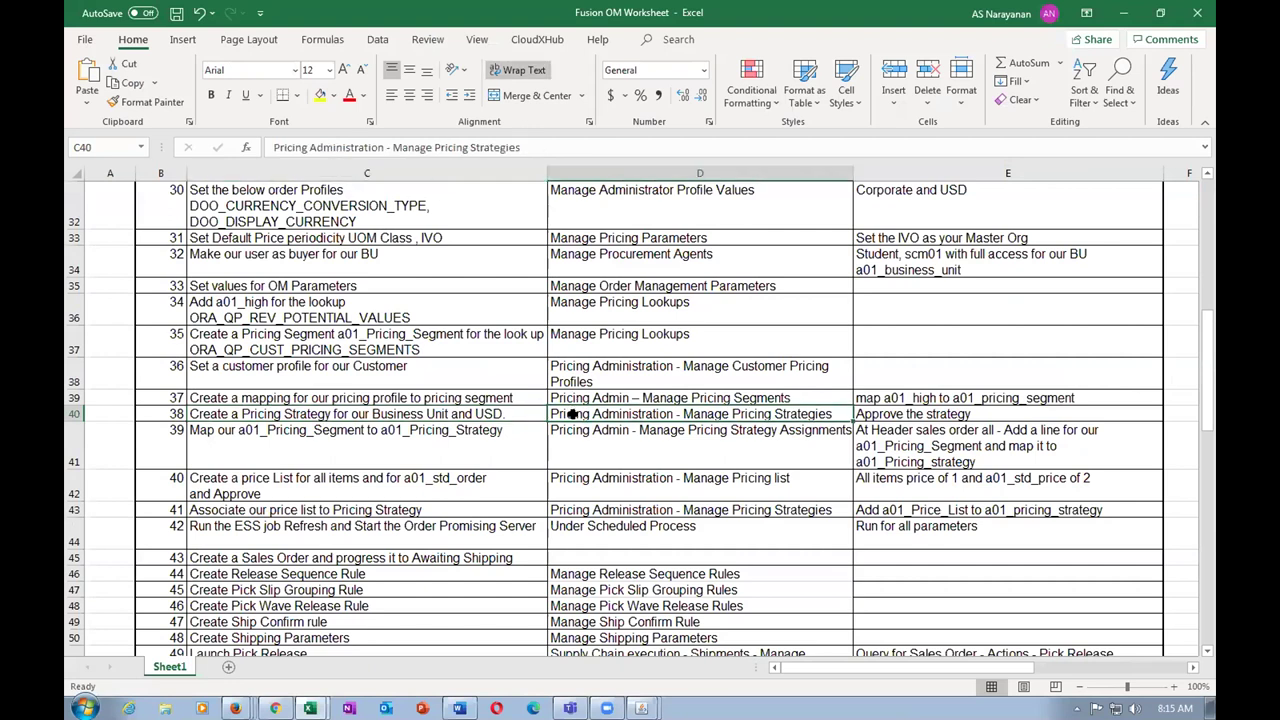
left_click(213, 414)
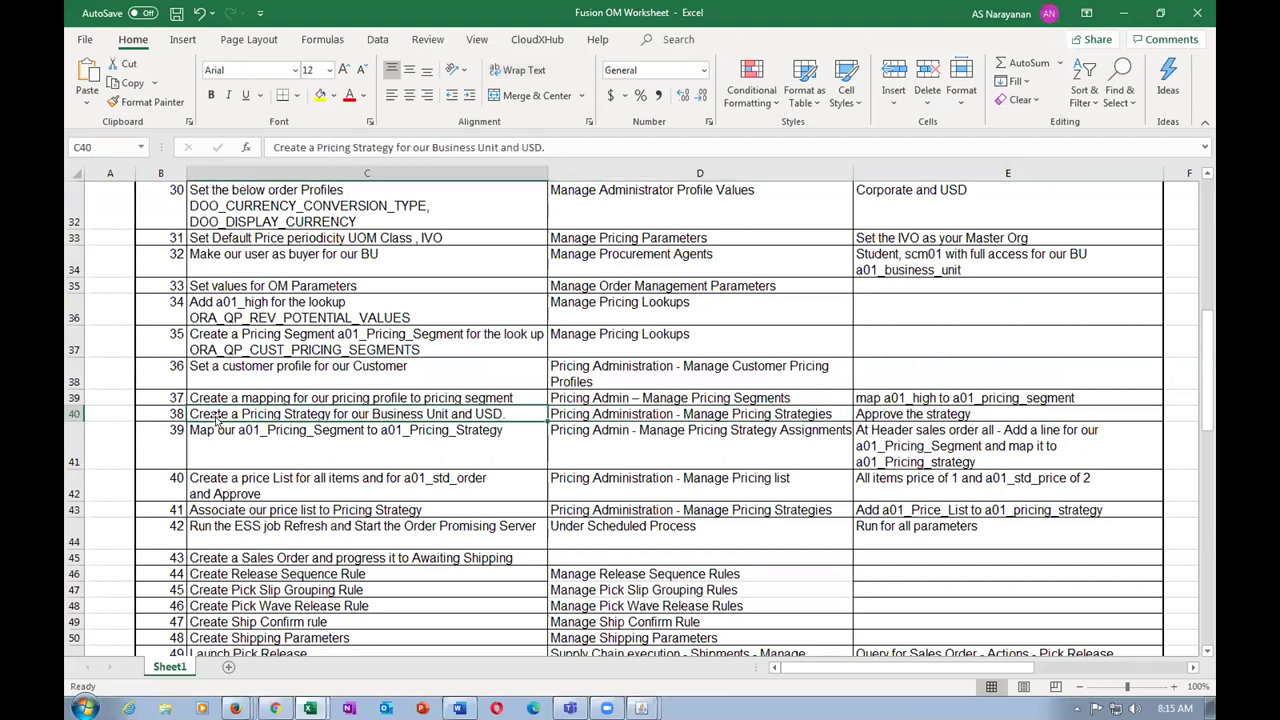
left_click(648, 414)
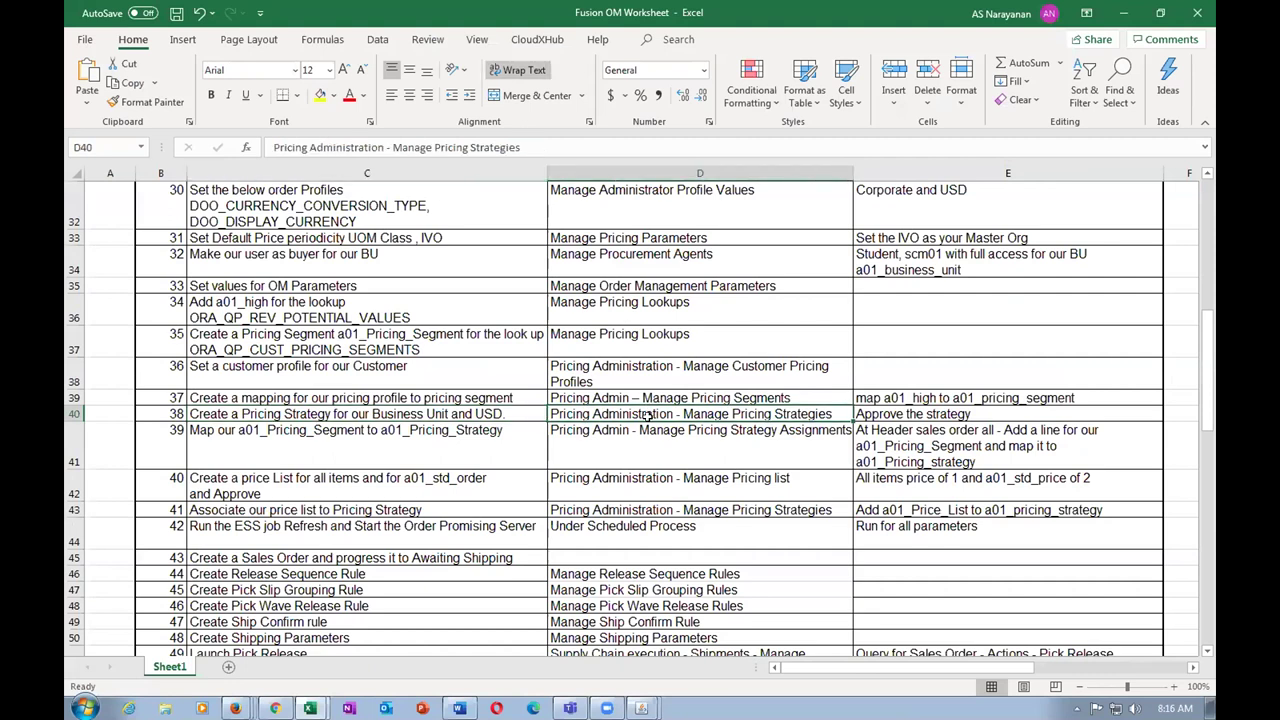
- Review the worksheet's task 39 row on mapping the pricing segment to the pricing strategy, including its navigation and header-level notes
left_click(490, 454)
left_click(649, 447)
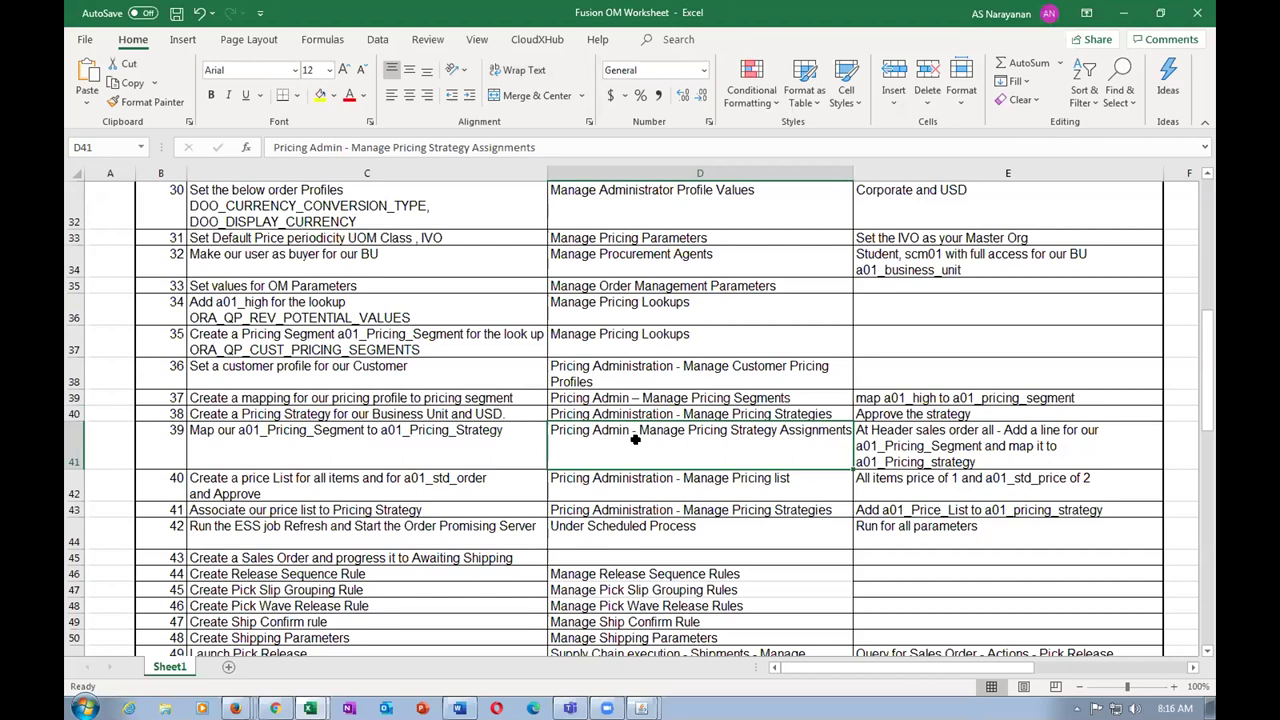
left_click(432, 443)
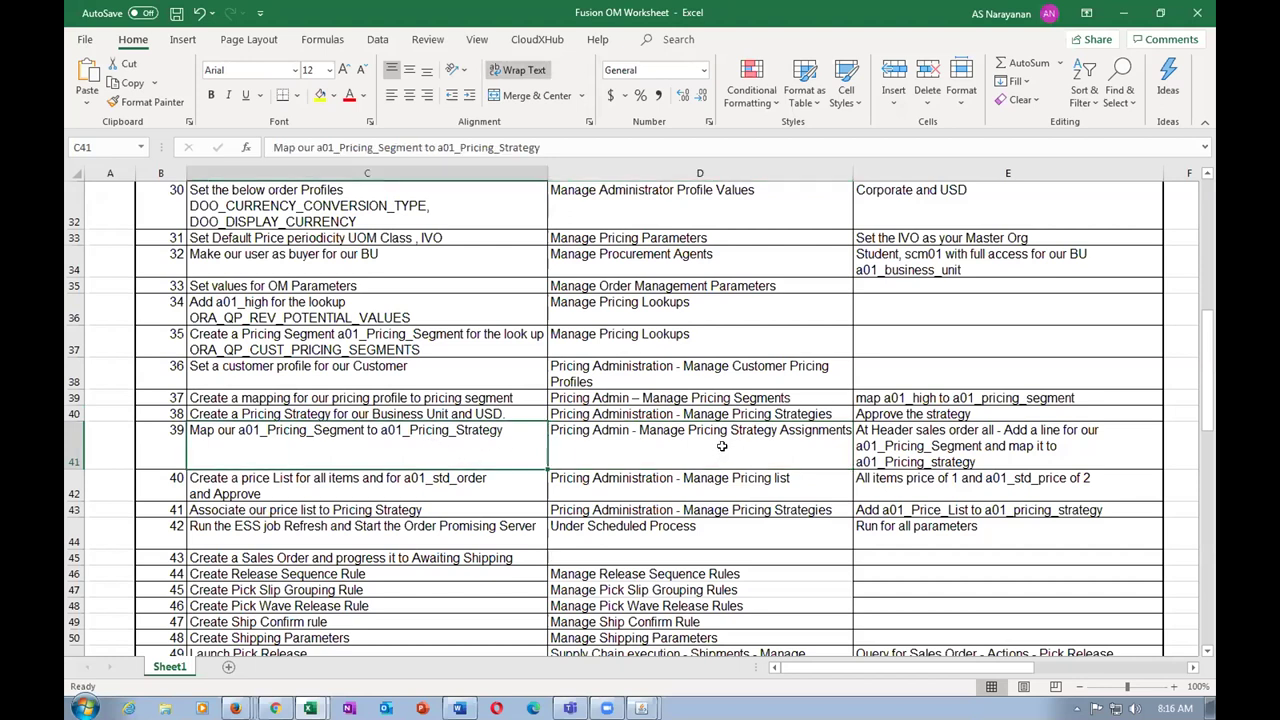
left_click(721, 446)
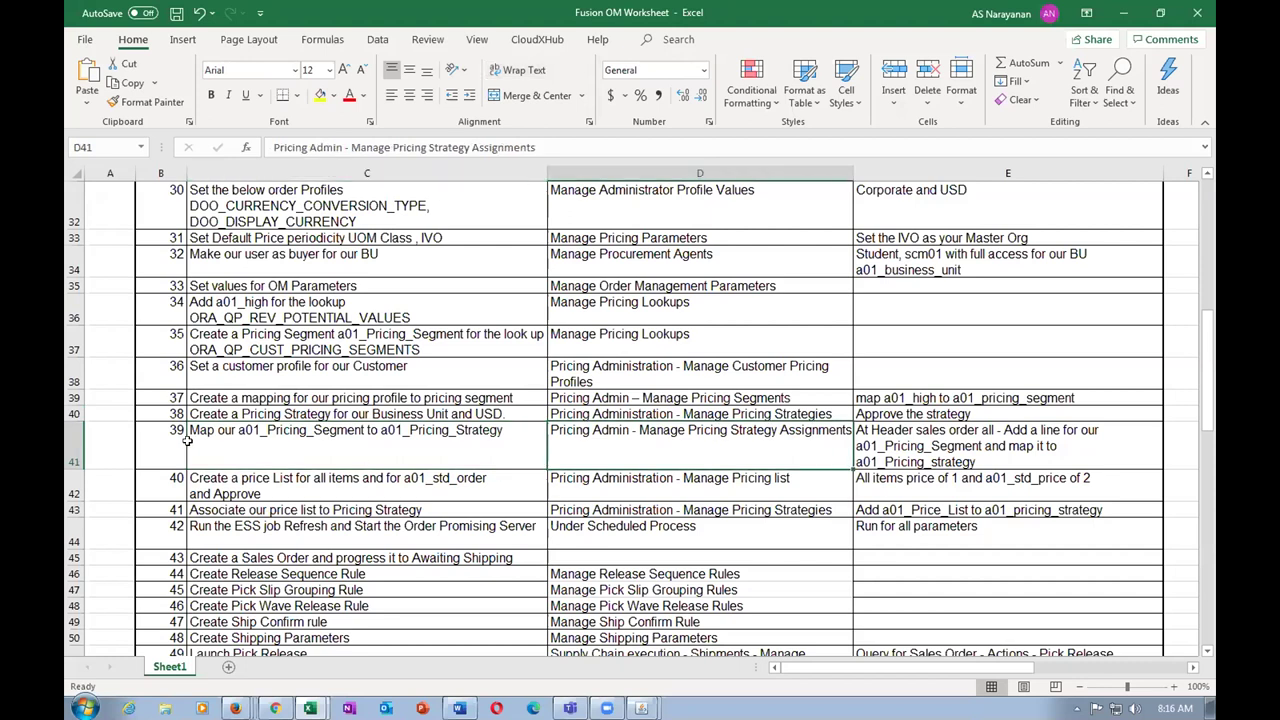
left_click(150, 436)
left_click(632, 445)
left_click(940, 444)
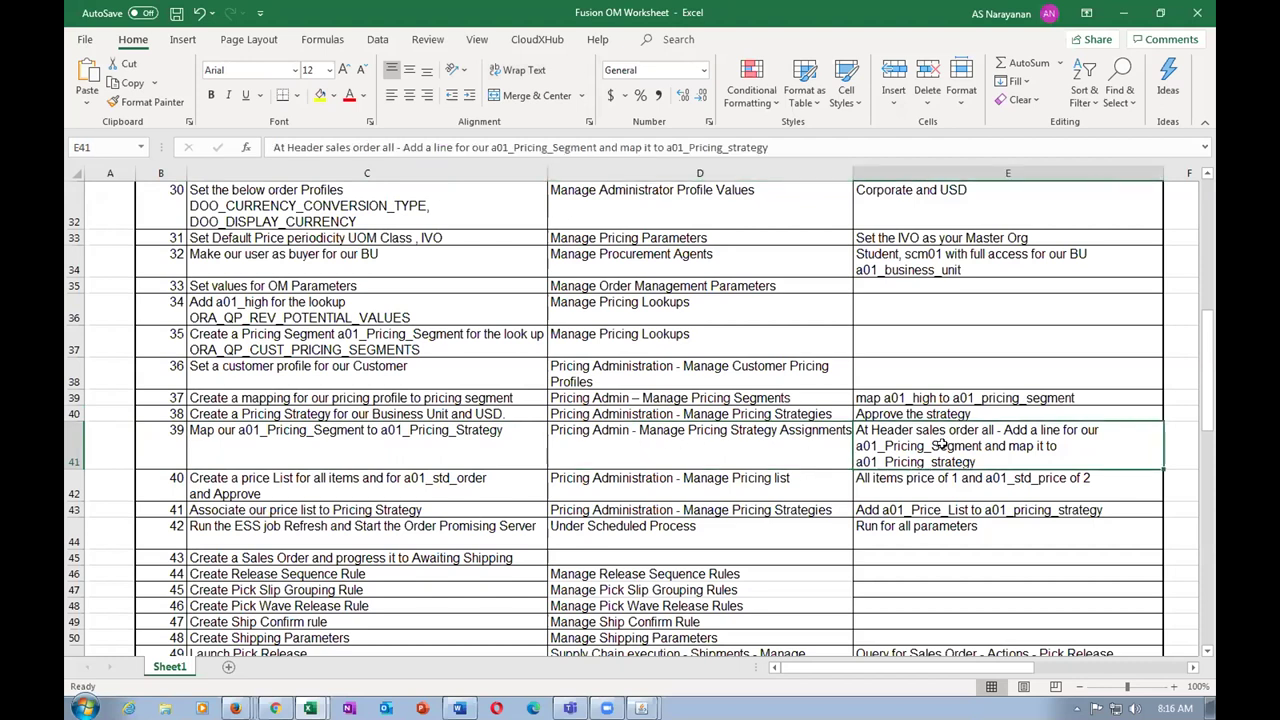
left_click(738, 450)
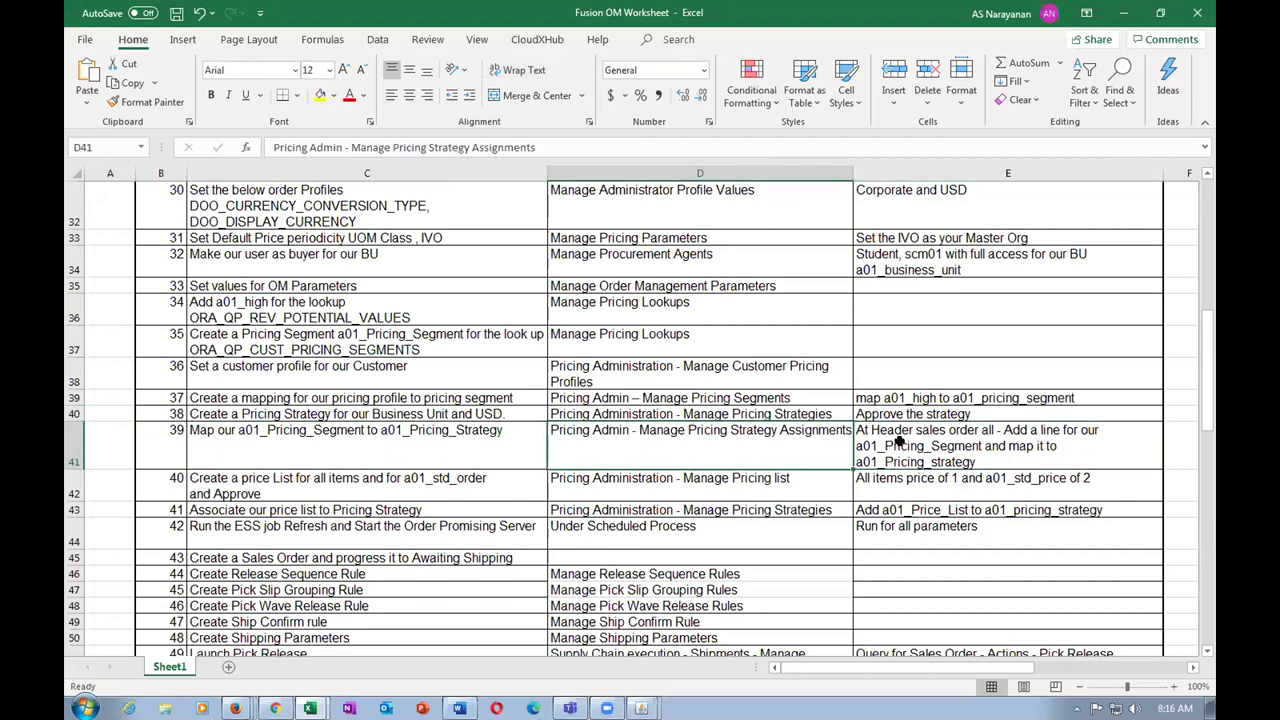
left_click(945, 433)
- Switch to Oracle Fusion, leave the pricing strategies page, and open Manage Pricing Strategy Assignments
key("alt+Tab")
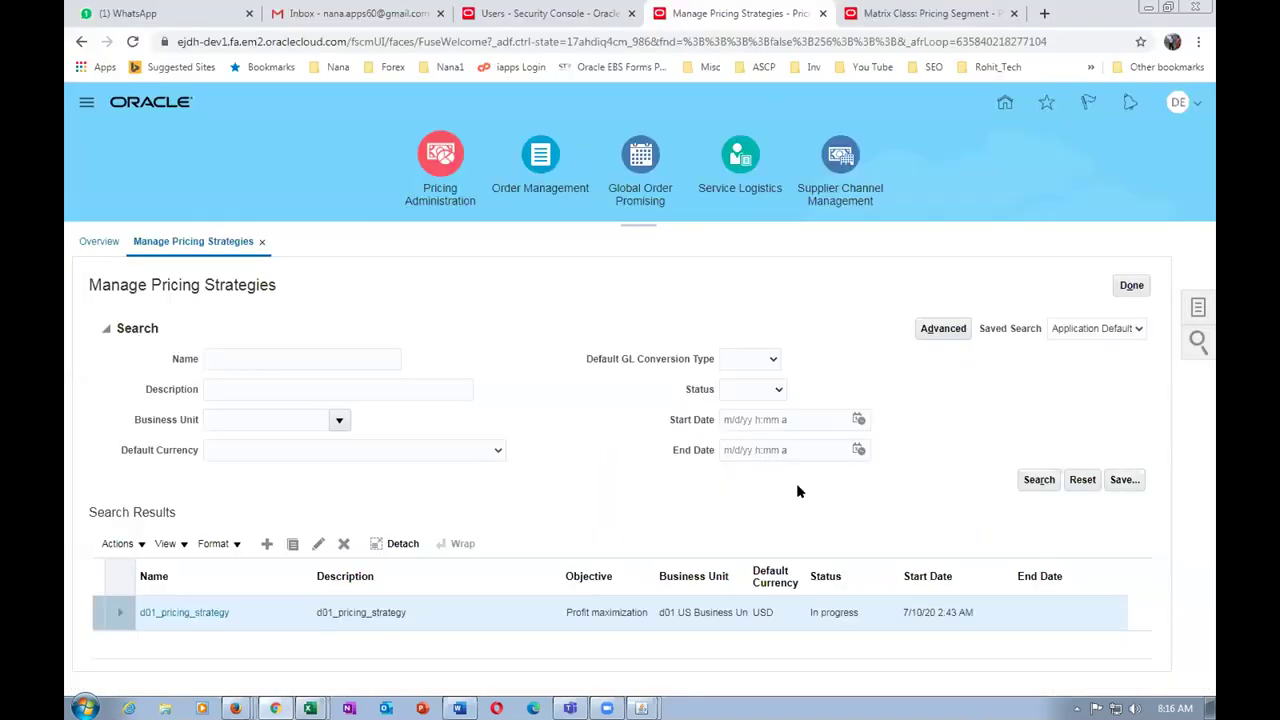
left_click(1130, 287)
left_click(1198, 307)
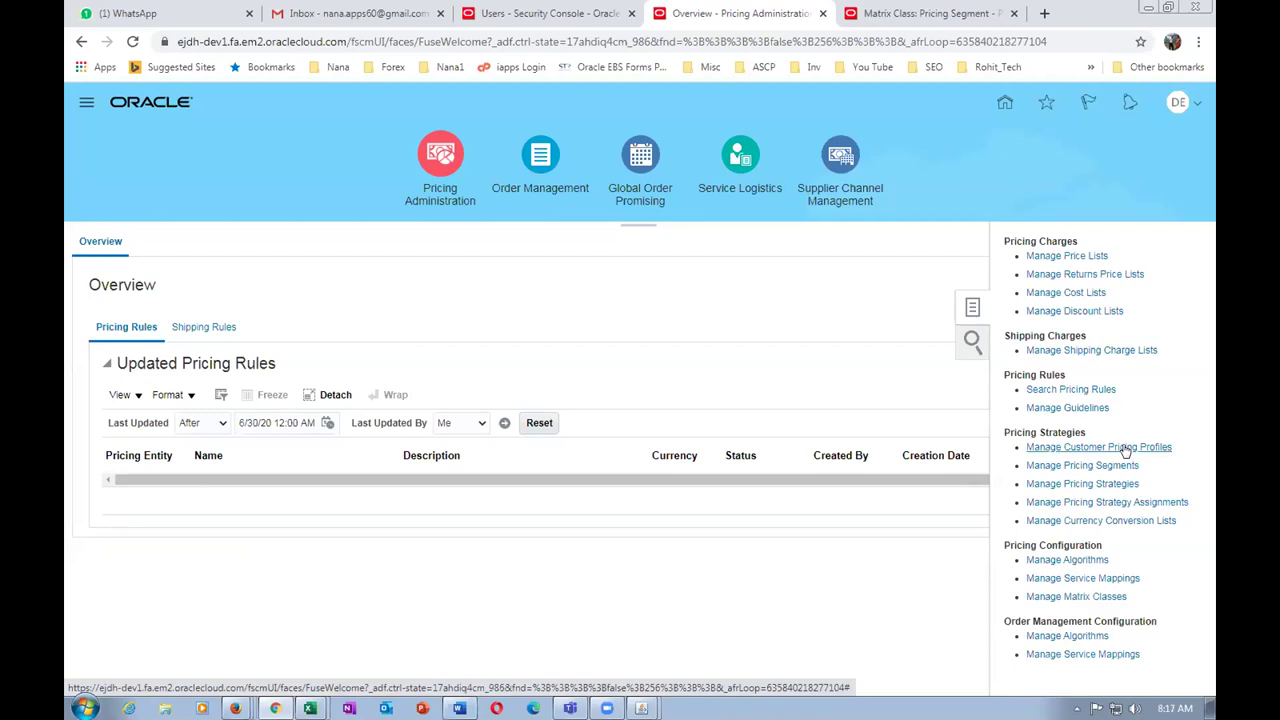
left_click(1090, 503)
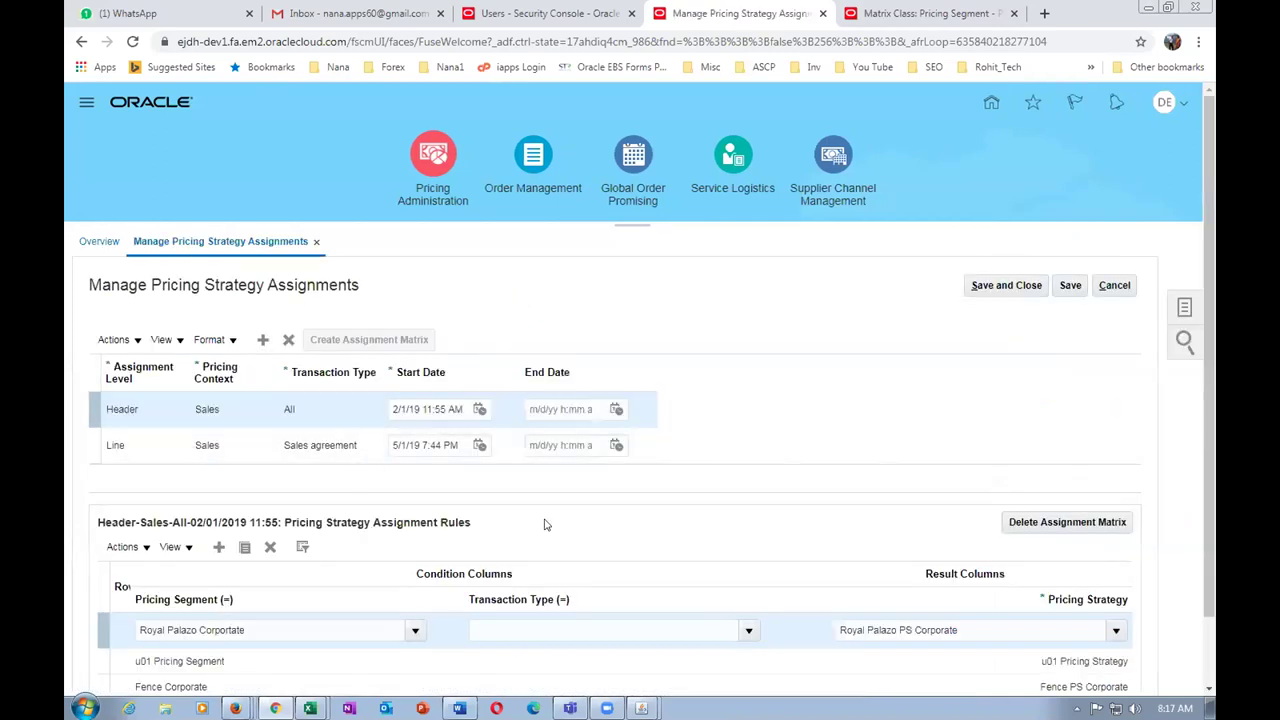
left_click(94, 410)
left_click(262, 340)
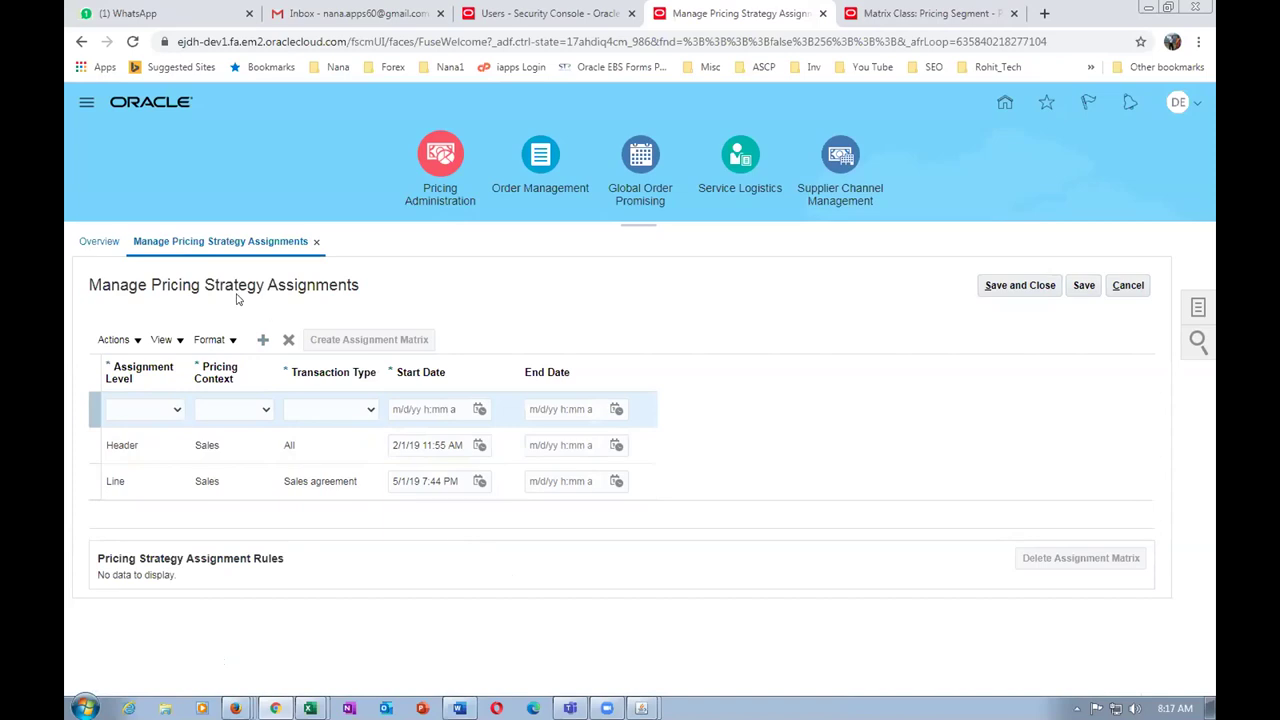
left_click(1121, 292)
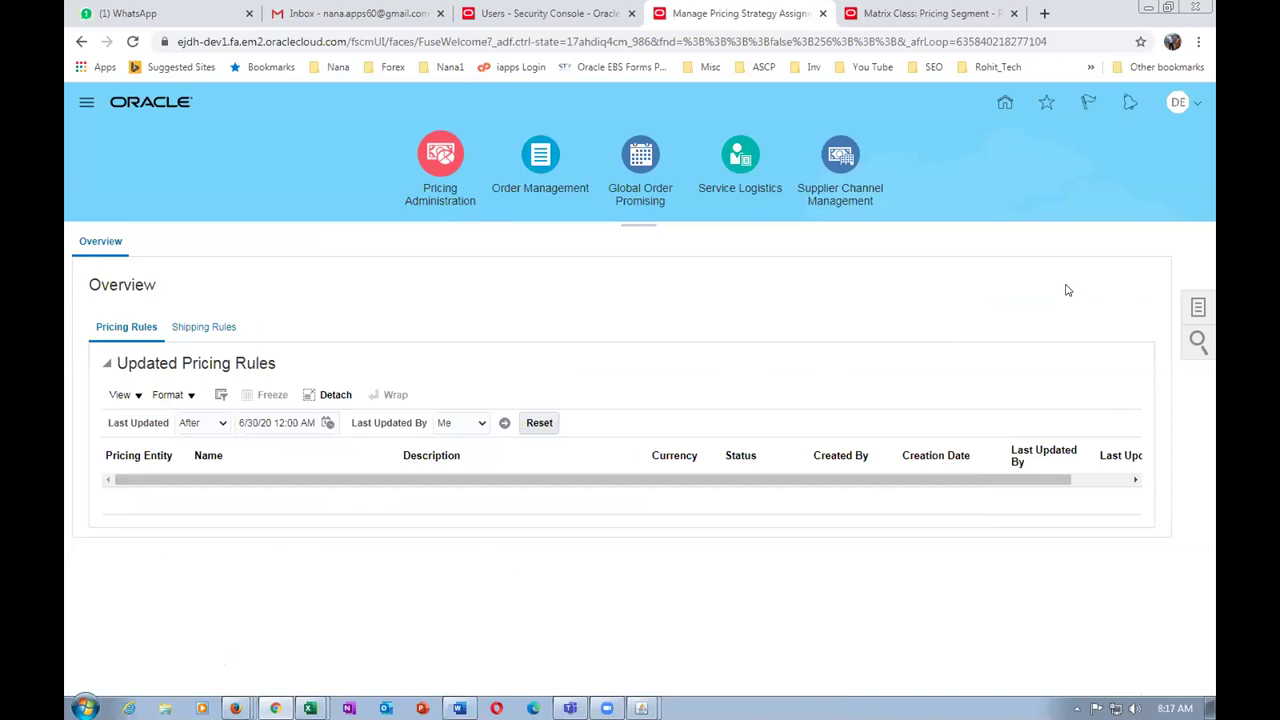
left_click(1198, 307)
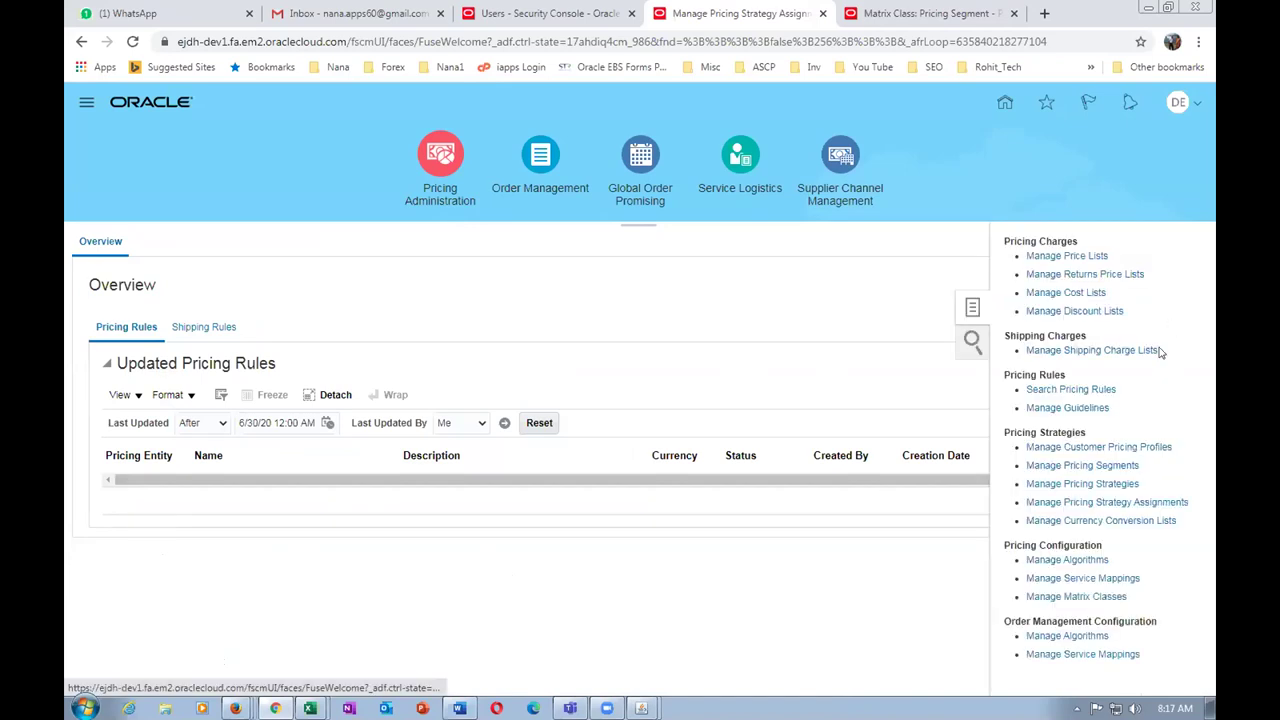
left_click(1060, 502)
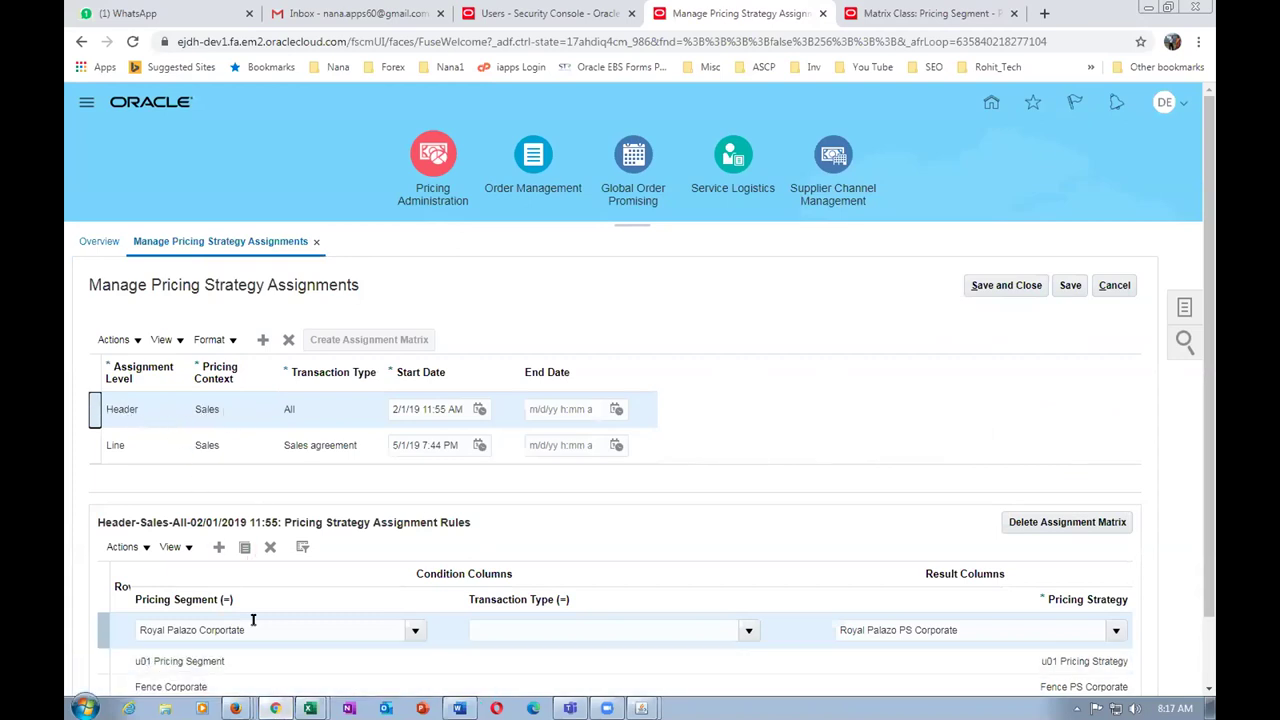
- Add a rule to the Header-Sales-All assignment mapping d01_pricing_segment to d01_pricing_strategy, and save and close the assignments
left_click(219, 547)
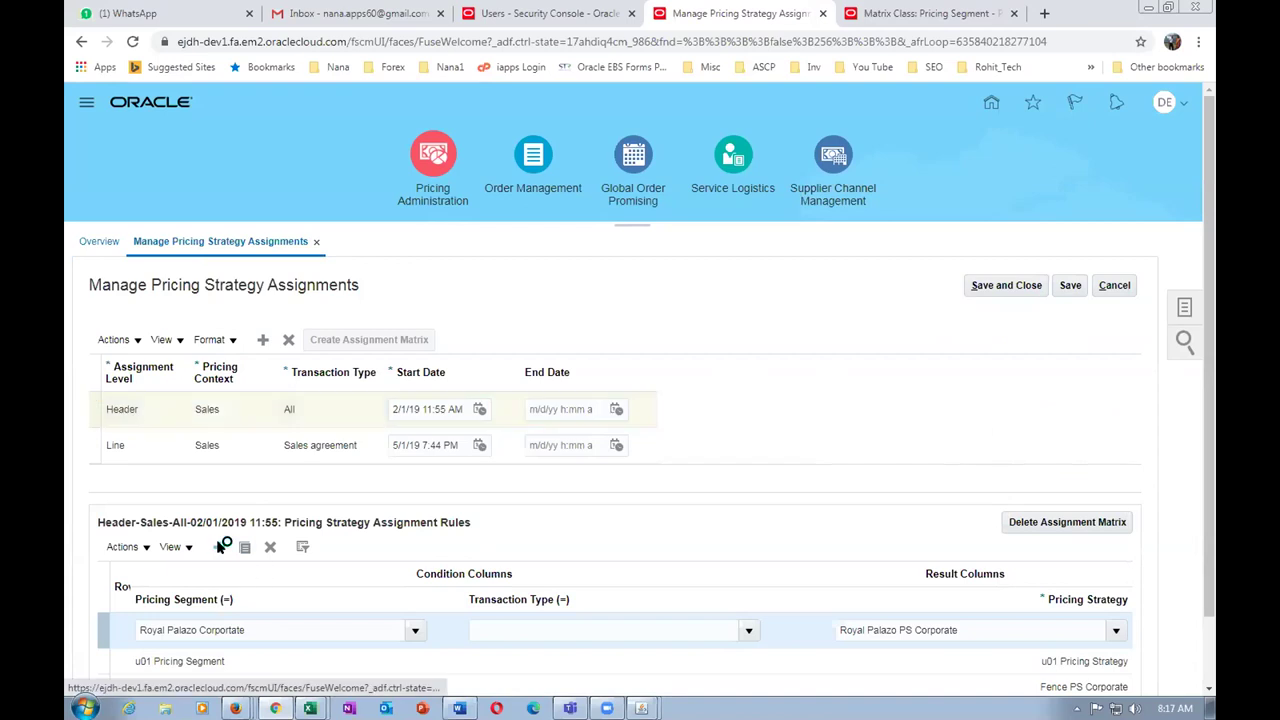
left_click(415, 632)
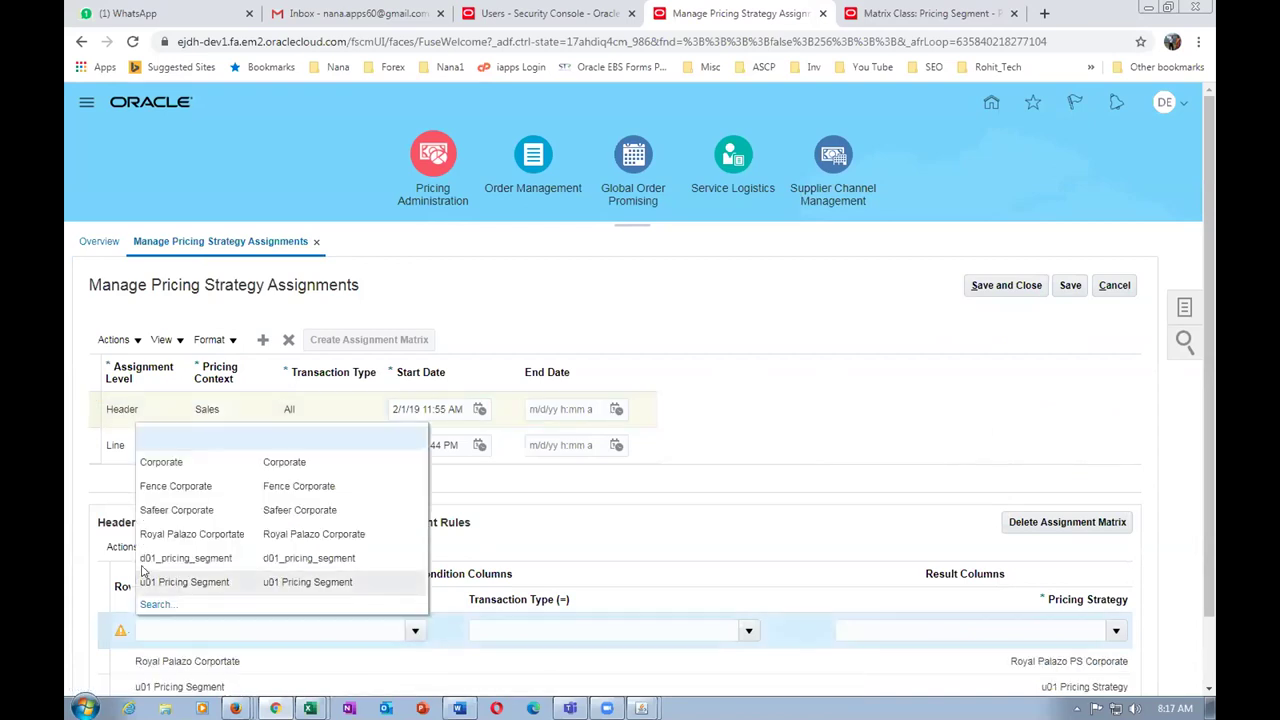
left_click(214, 624)
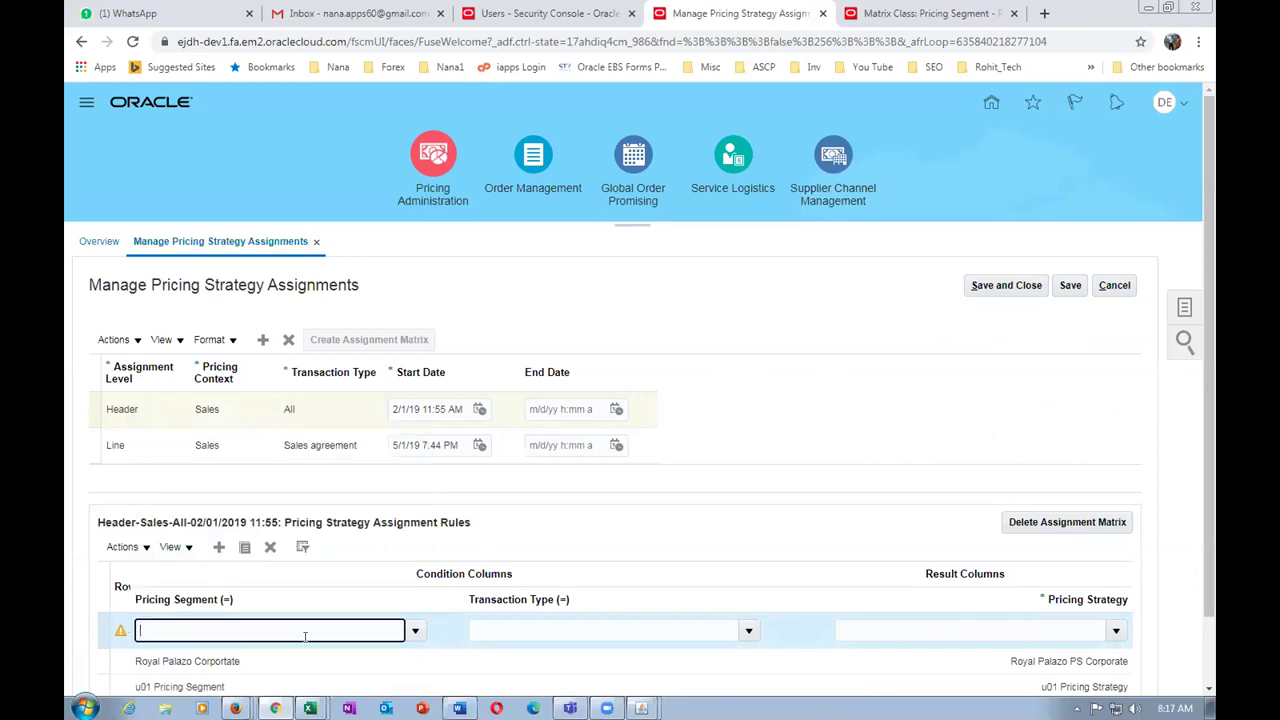
type("d01_pricing_segment")
left_click(1116, 640)
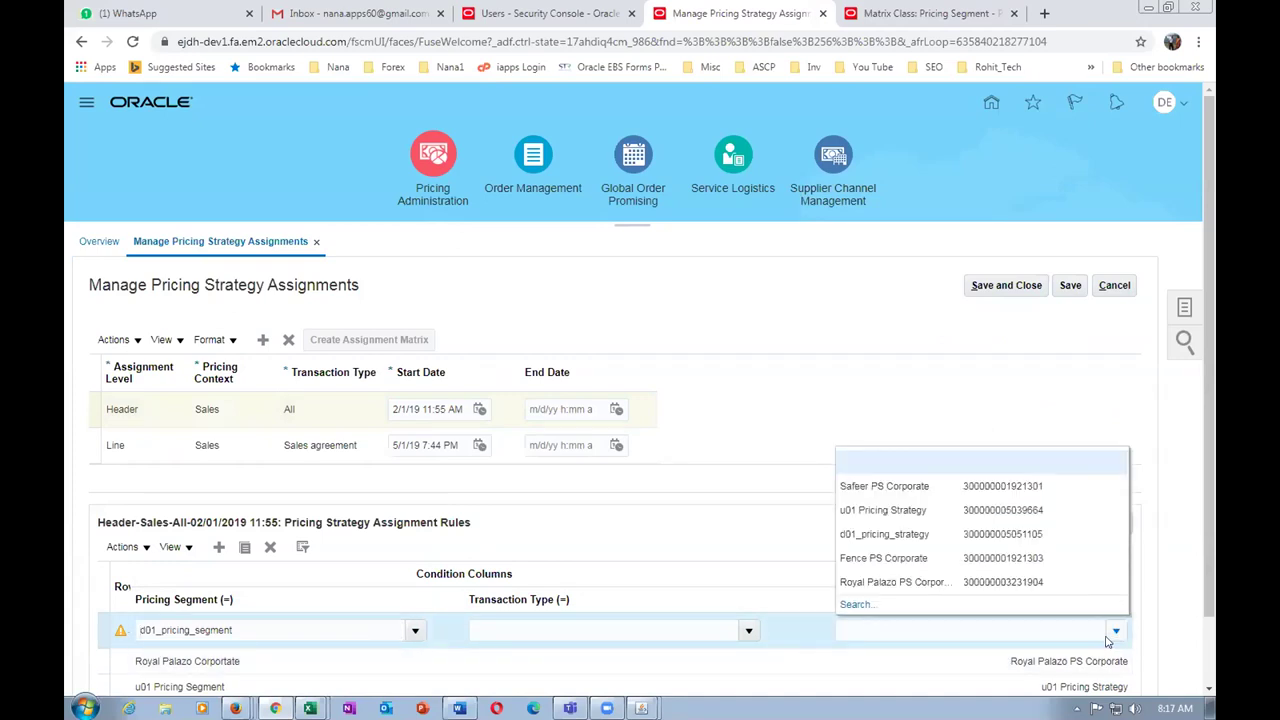
left_click(893, 533)
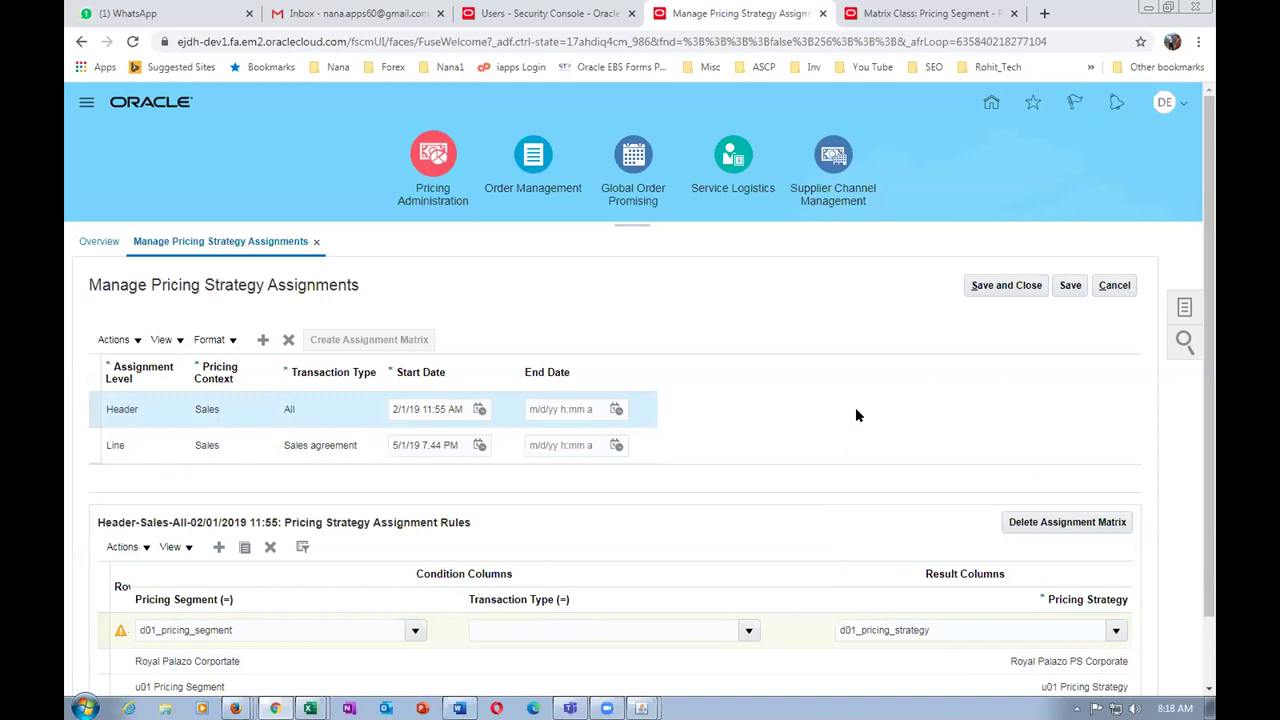
left_click(987, 287)
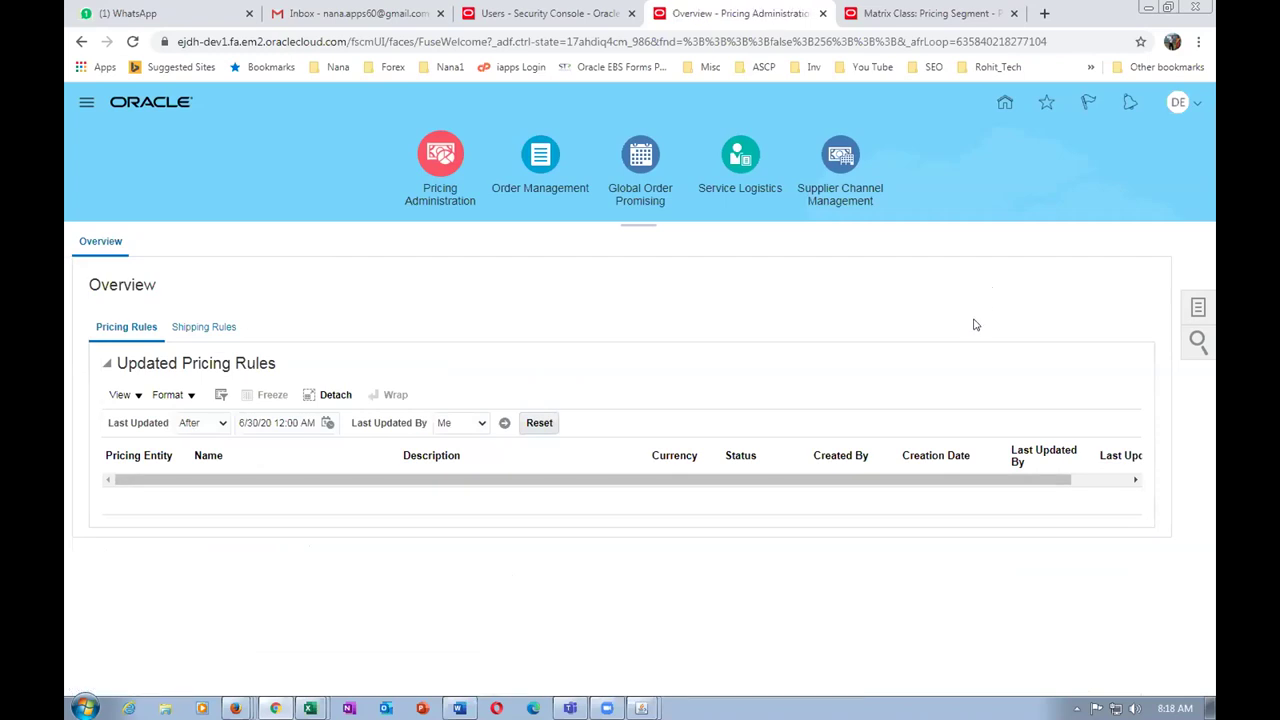
- Look up d01_pricing_strategy in Manage Pricing Strategies to check its approval status, and leave the page
left_click(1200, 315)
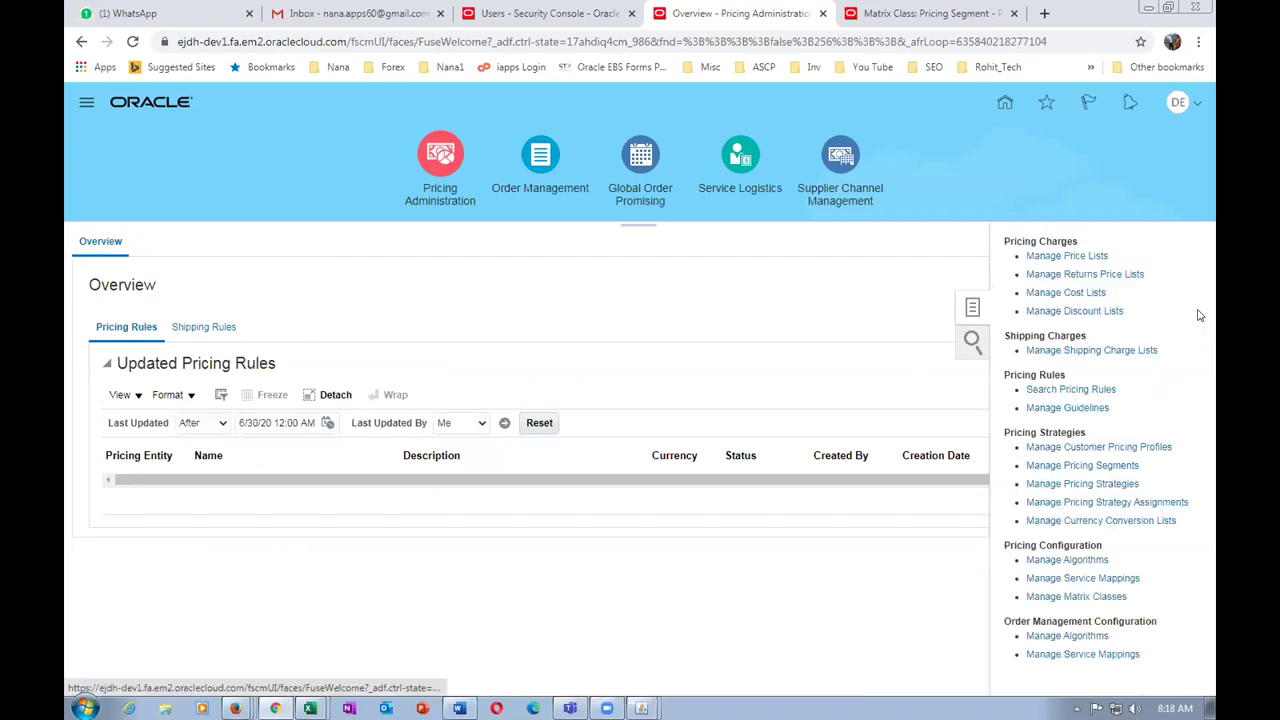
left_click(1082, 483)
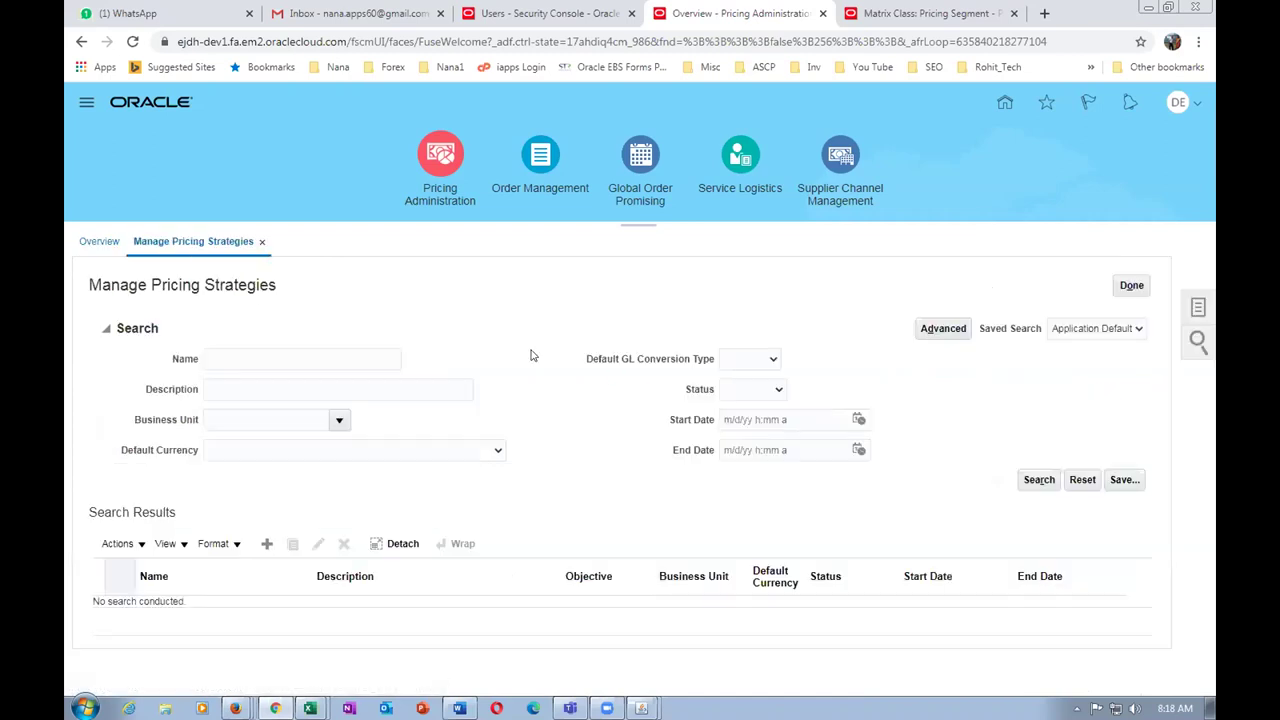
left_click(1040, 479)
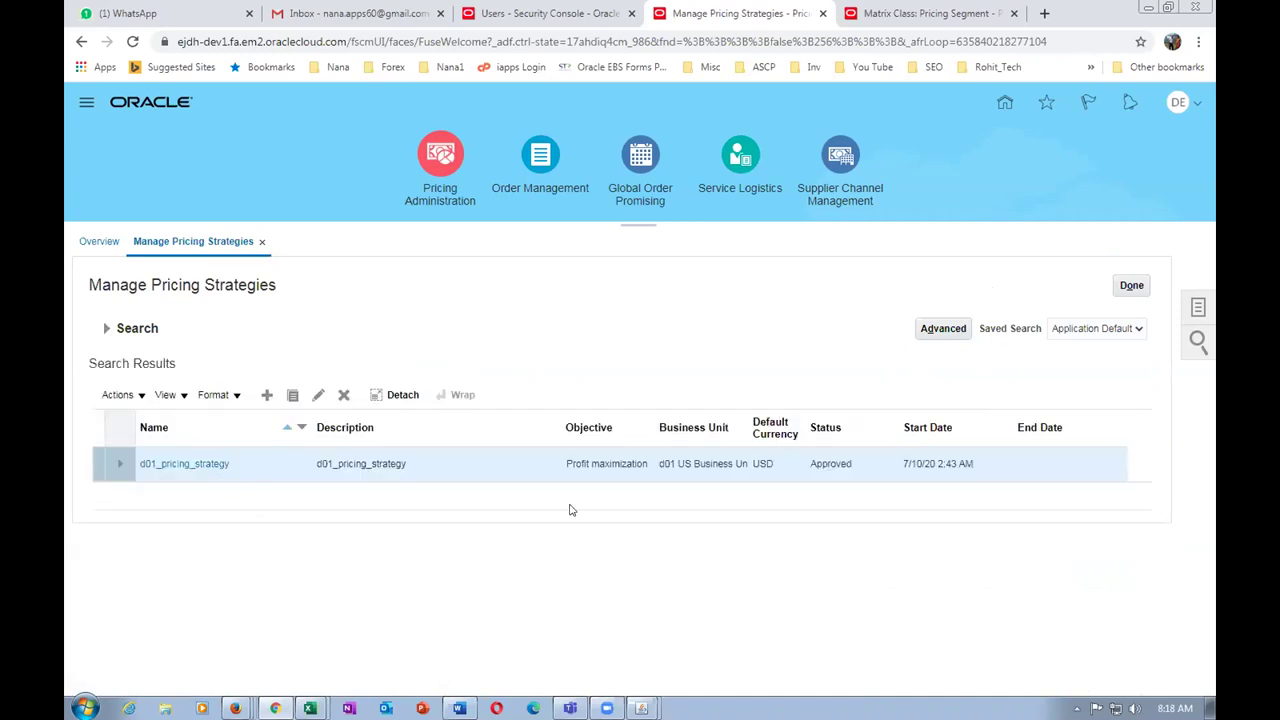
left_click(1131, 285)
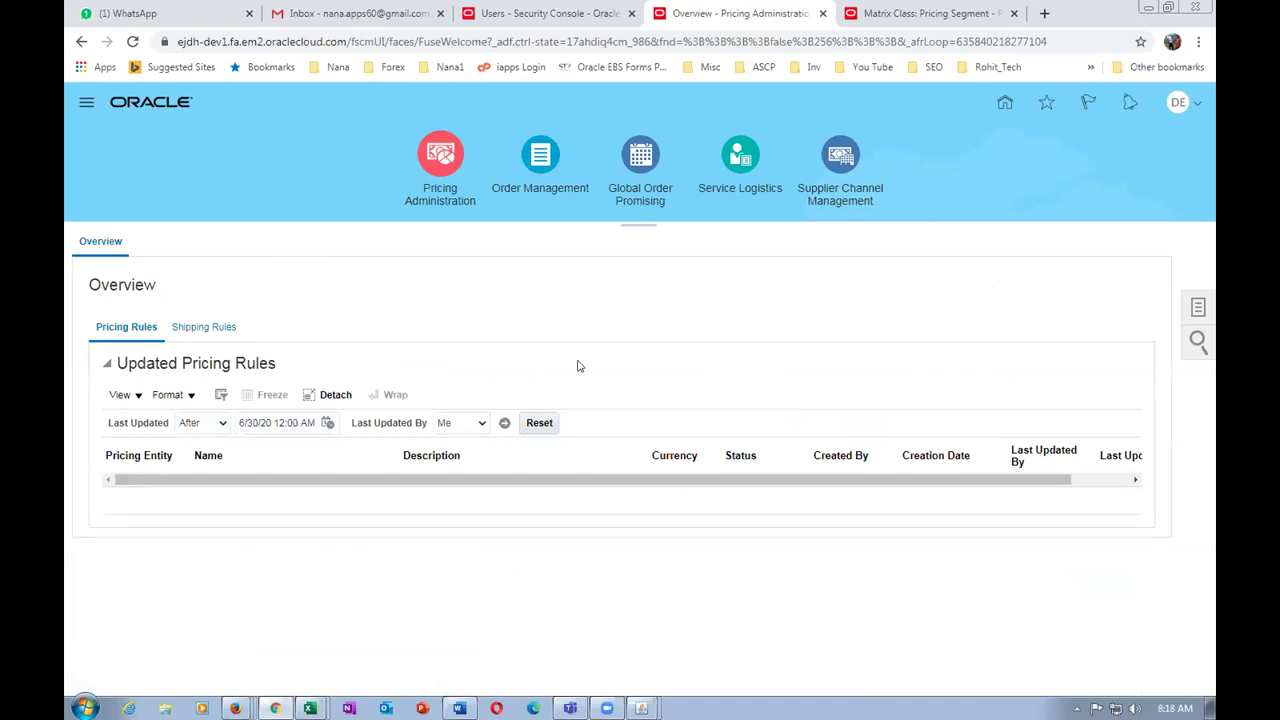
- Switch to the Excel worksheet and review the task 40 row for creating a price list for all items and a01_std_order
left_click(1197, 310)
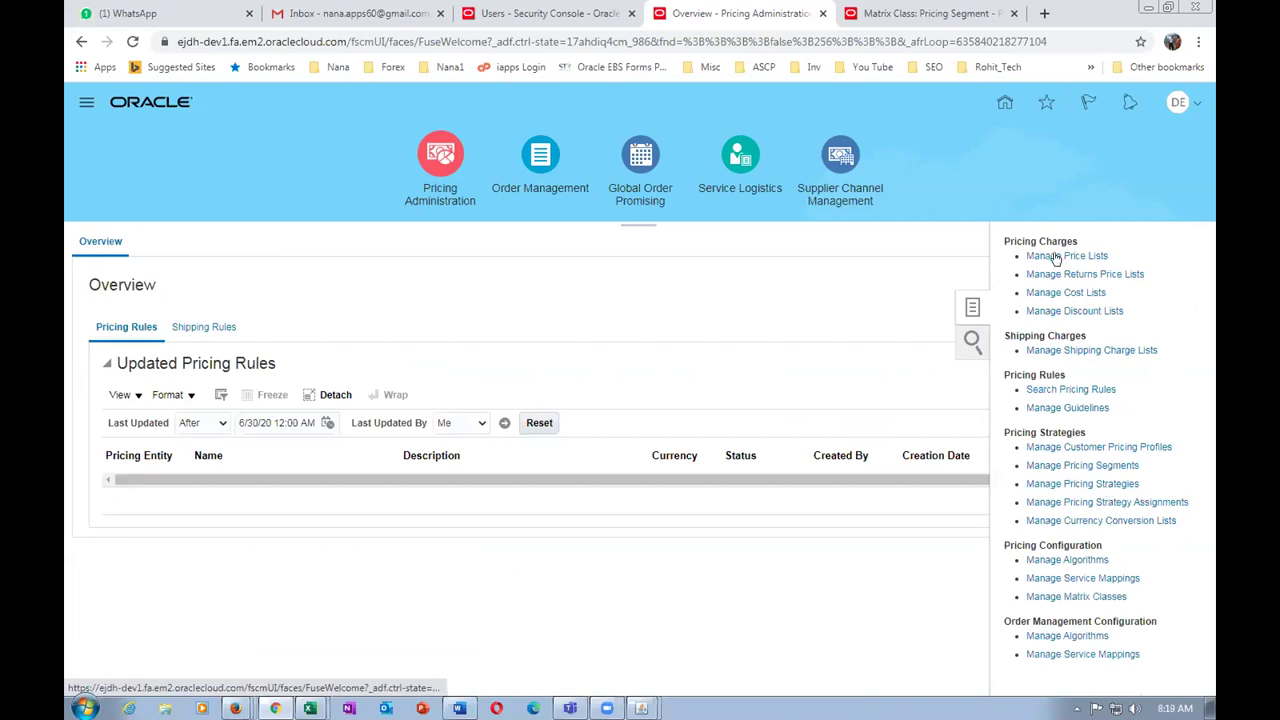
key("alt+Tab")
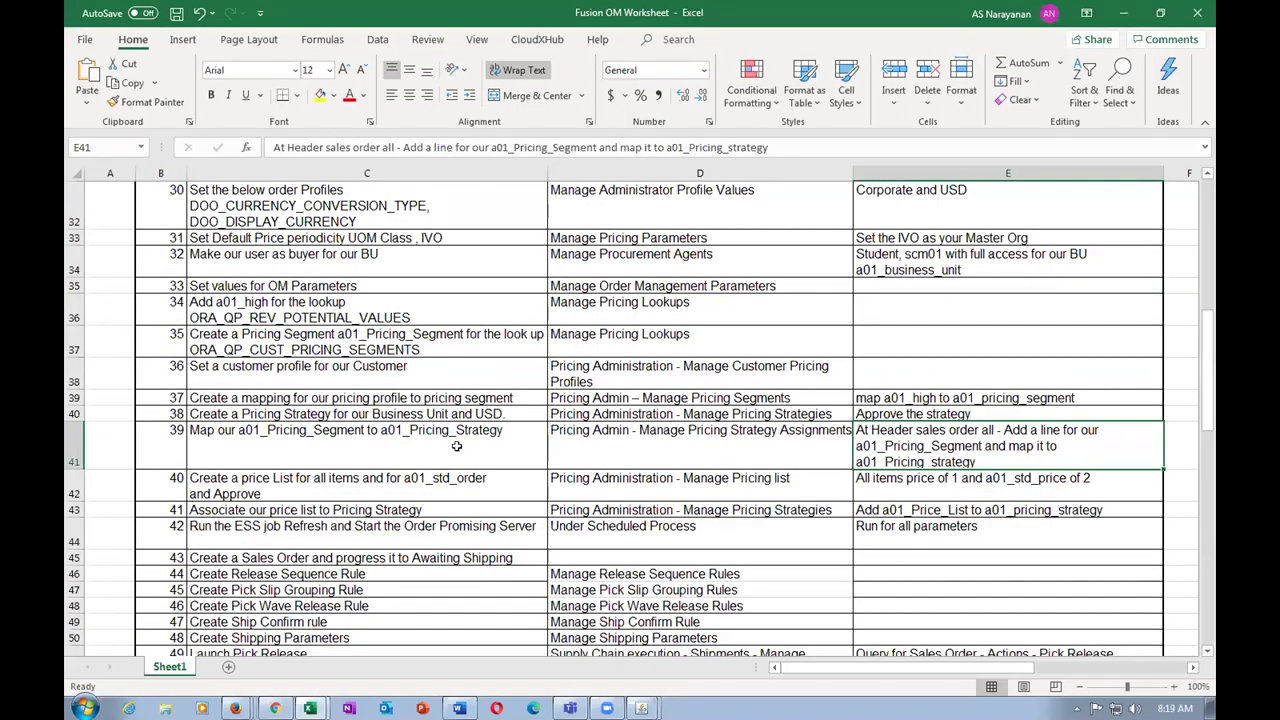
left_click(212, 450)
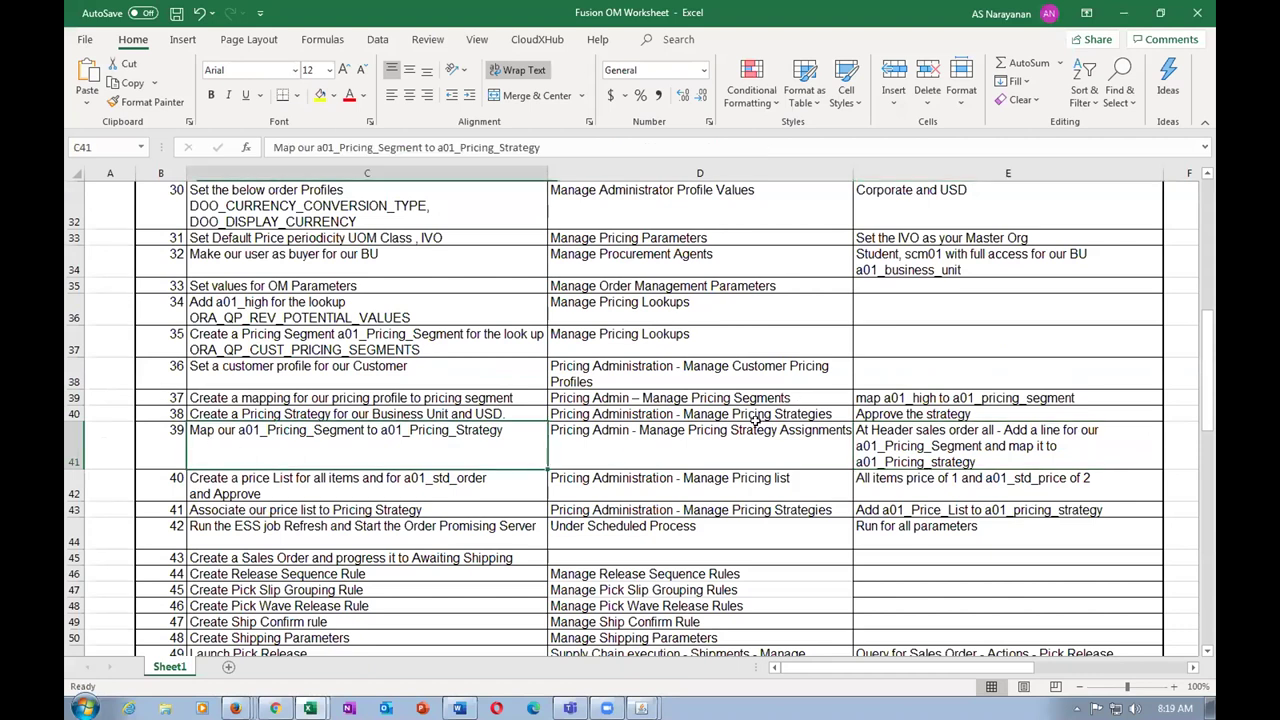
left_click(376, 492)
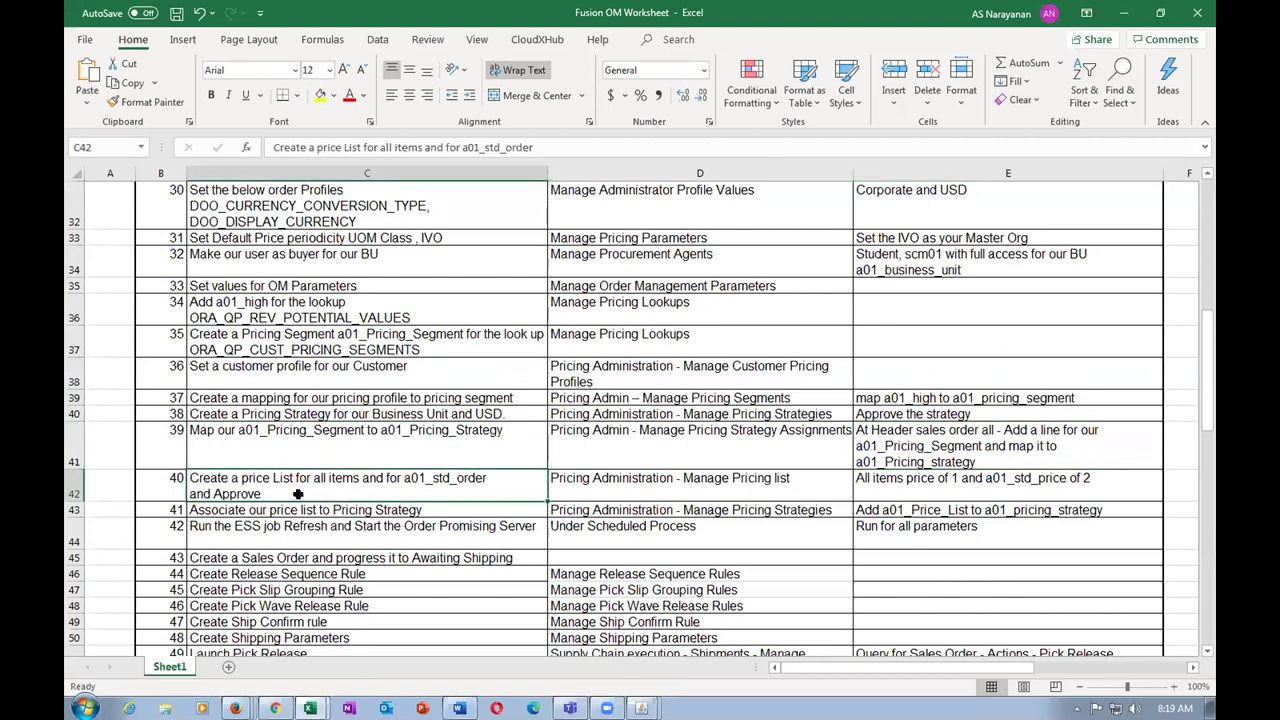
left_click(597, 478)
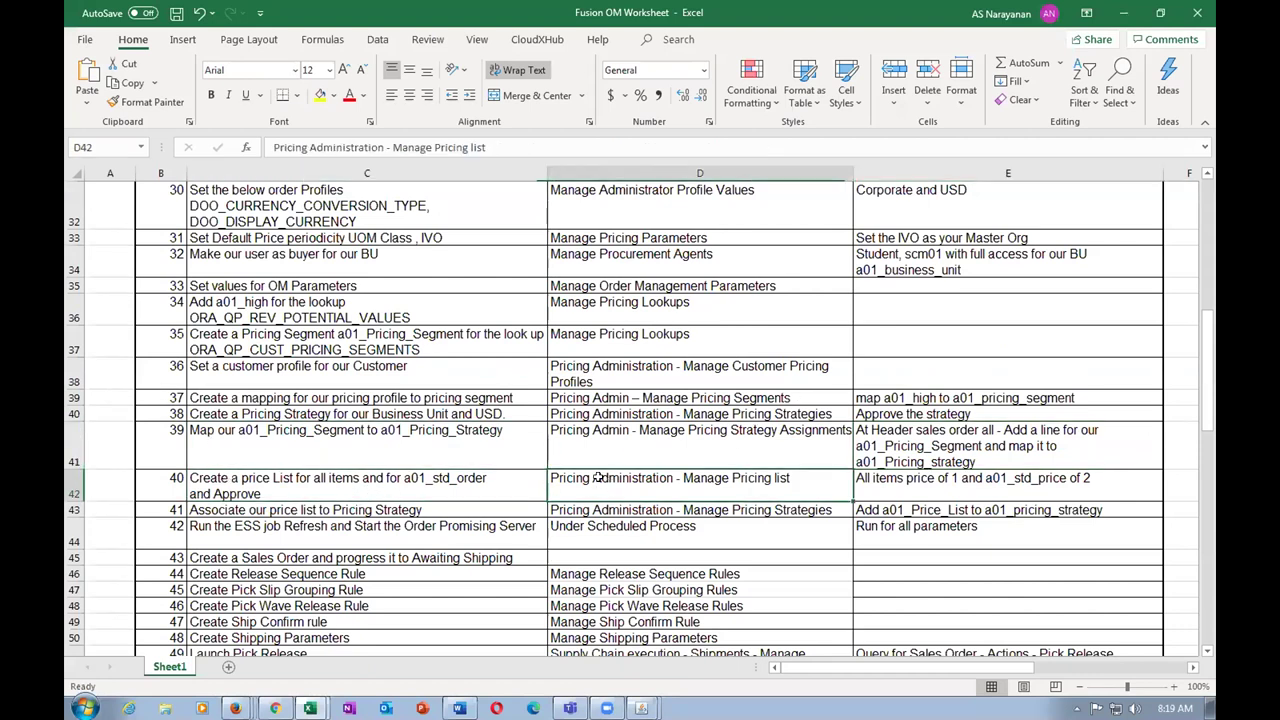
- Switch to Oracle Fusion and start a new price list with d01_price_list as its name and description
key("alt+Tab")
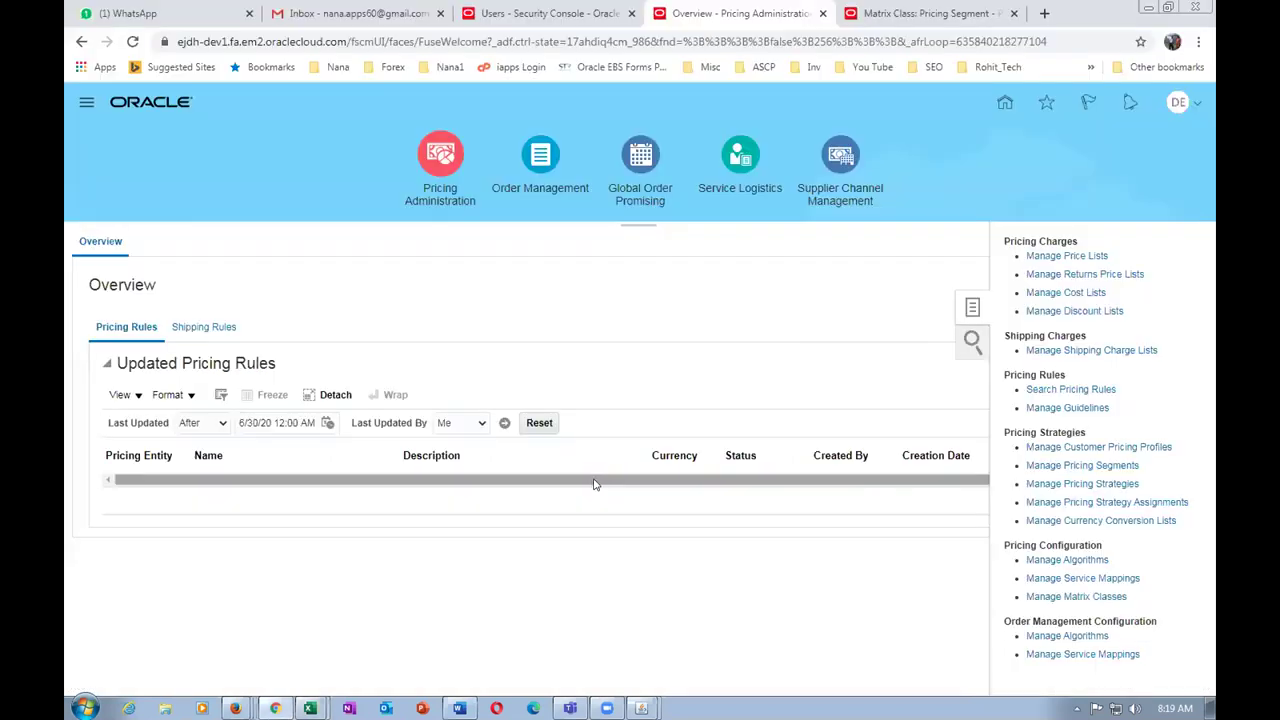
left_click(1028, 256)
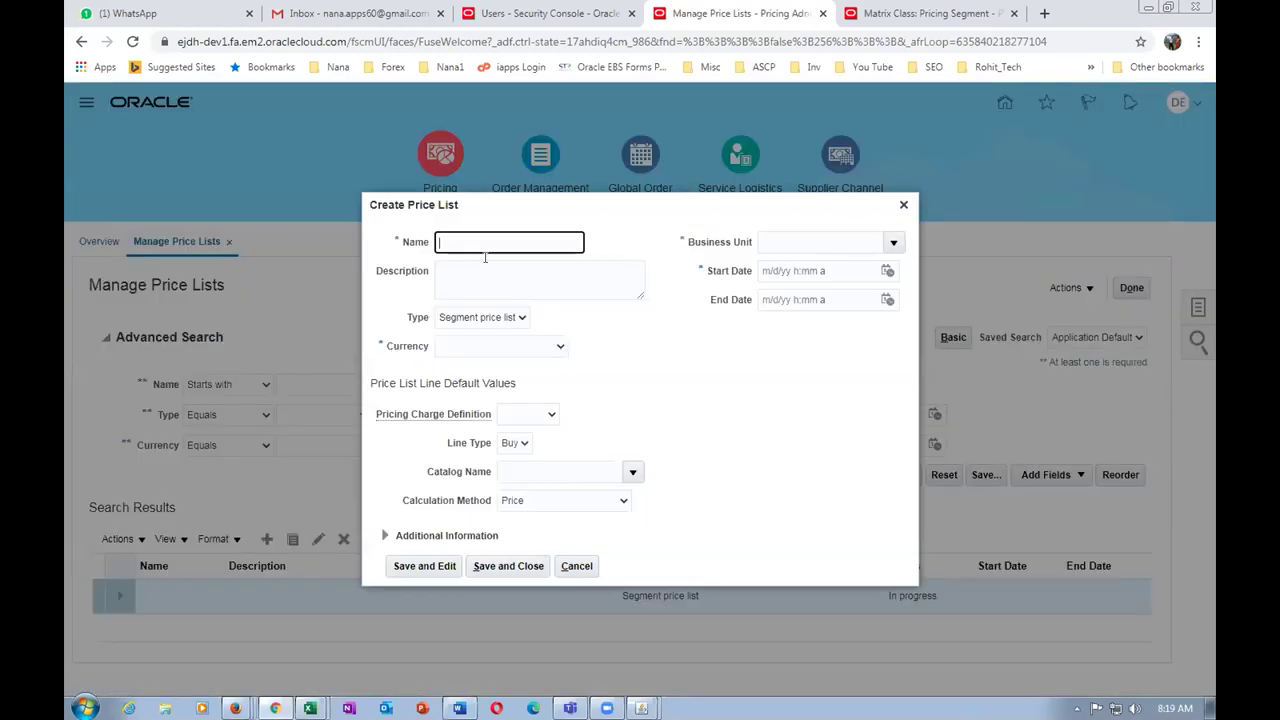
type("d01_price_list")
left_click_drag(508, 242, 372, 248)
key("ctrl+c")
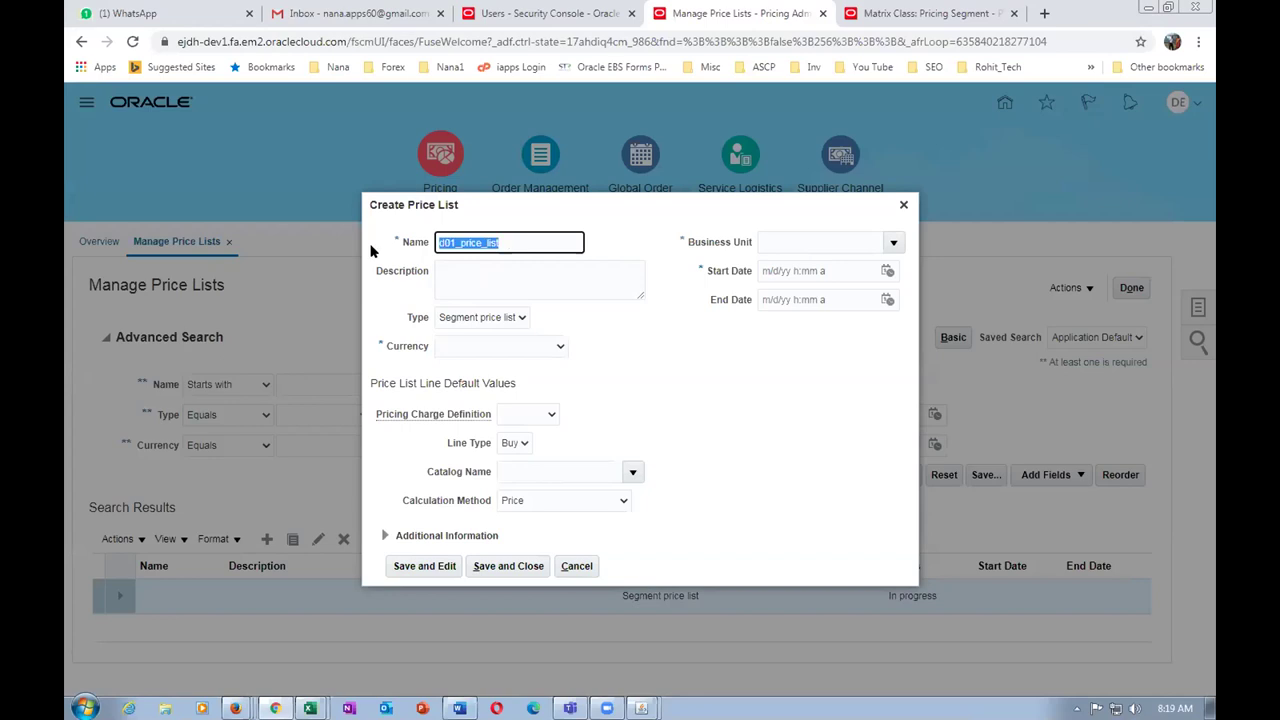
left_click(482, 270)
key("ctrl+v")
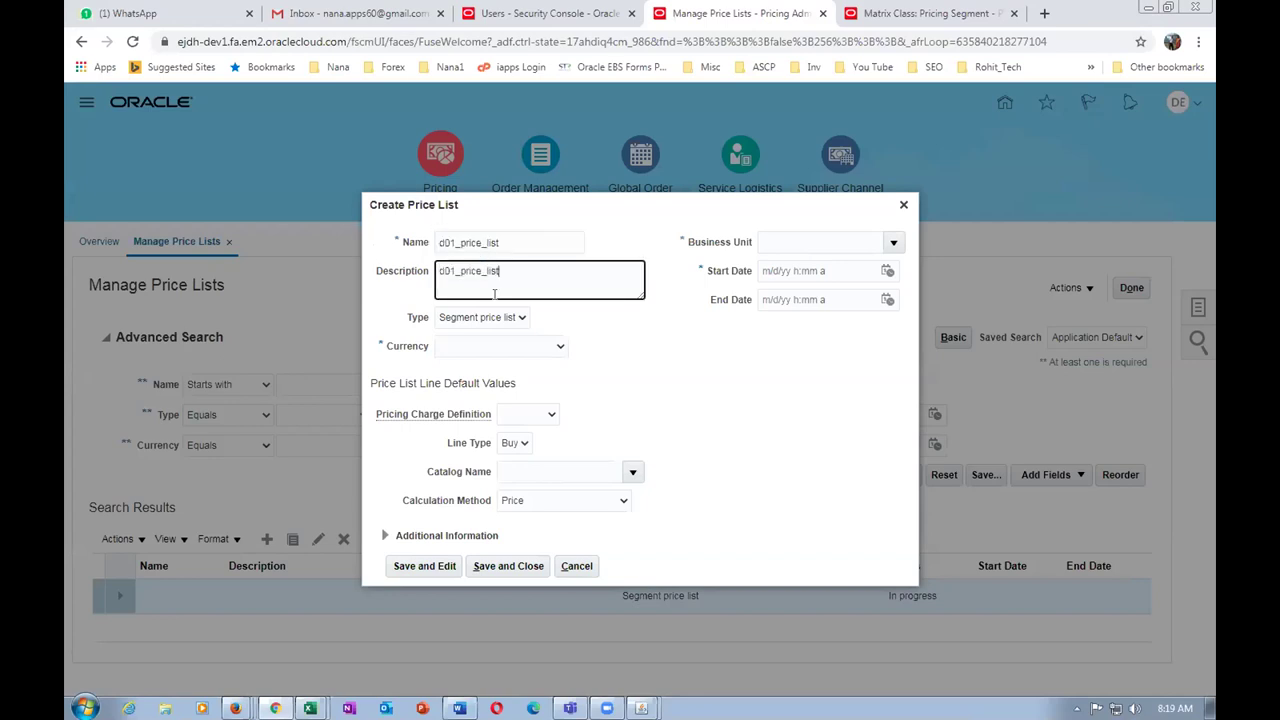
- Set the new price list's currency to USD - US Dollar, business unit to d01 US Business Units and start date to 7/10/20 2:48 AM
left_click(483, 347)
left_click(480, 376)
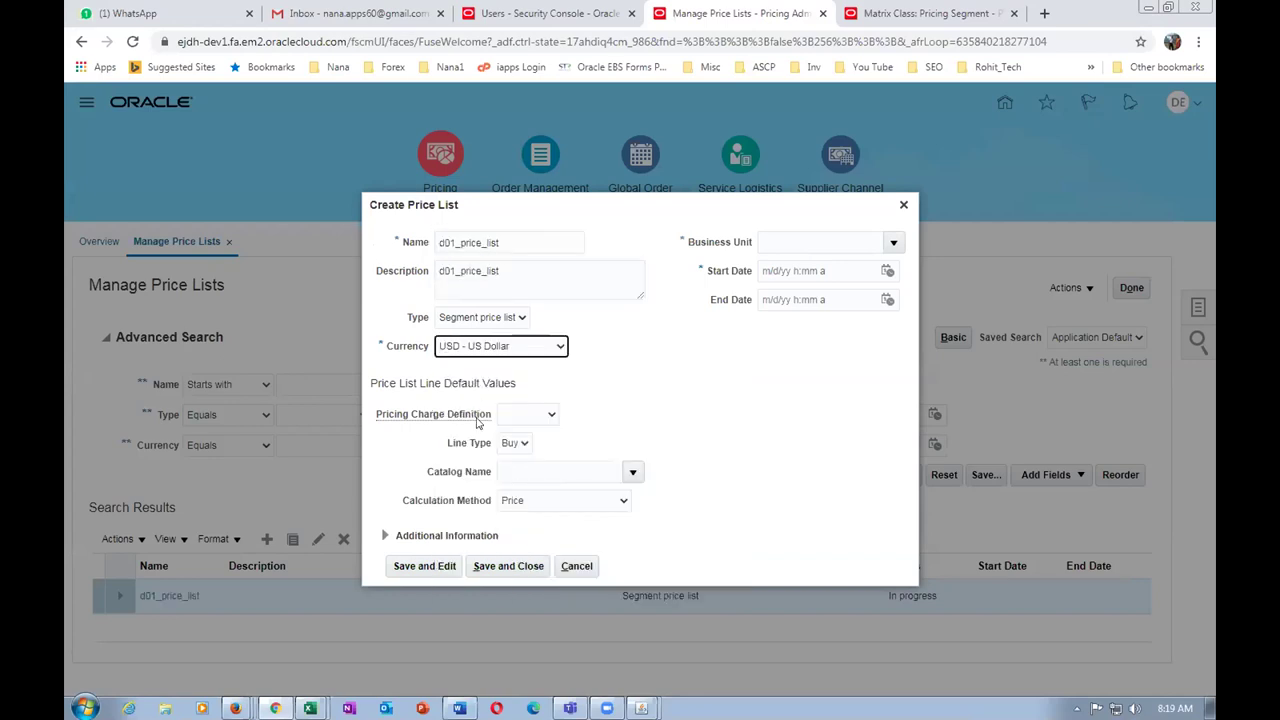
left_click(797, 242)
type("d")
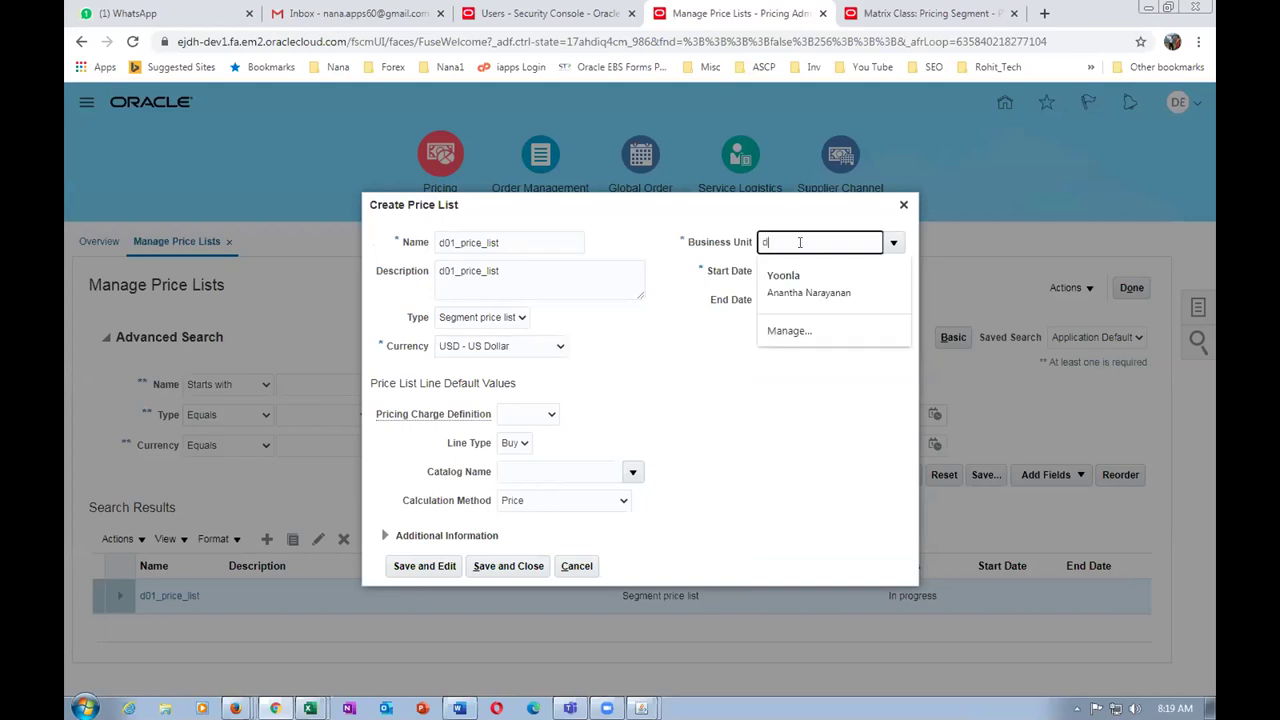
type("01")
key("Tab")
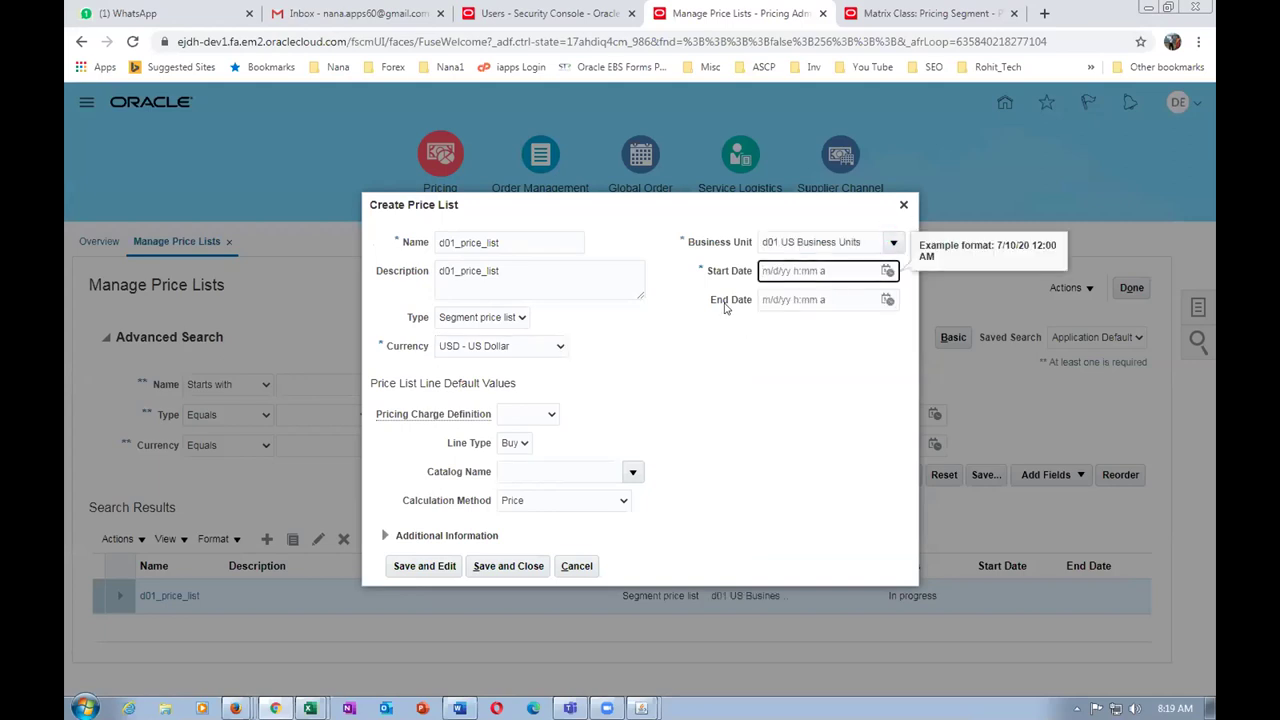
left_click(887, 271)
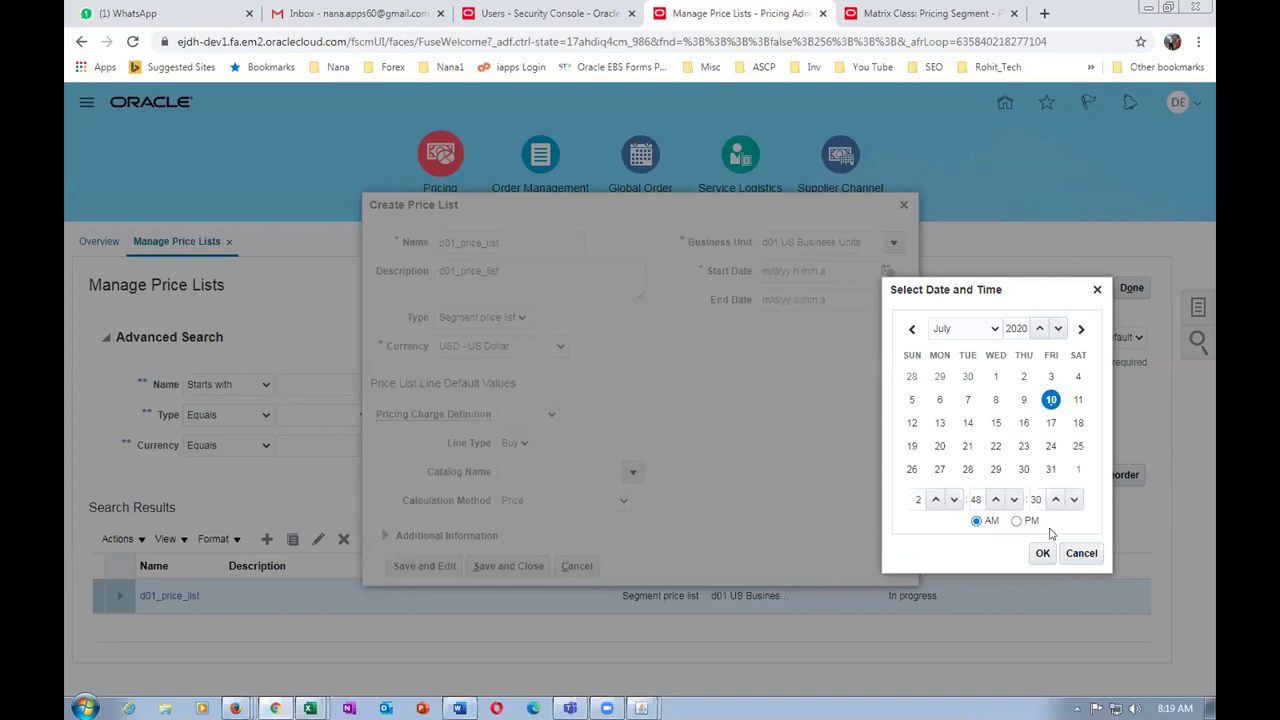
left_click(1042, 553)
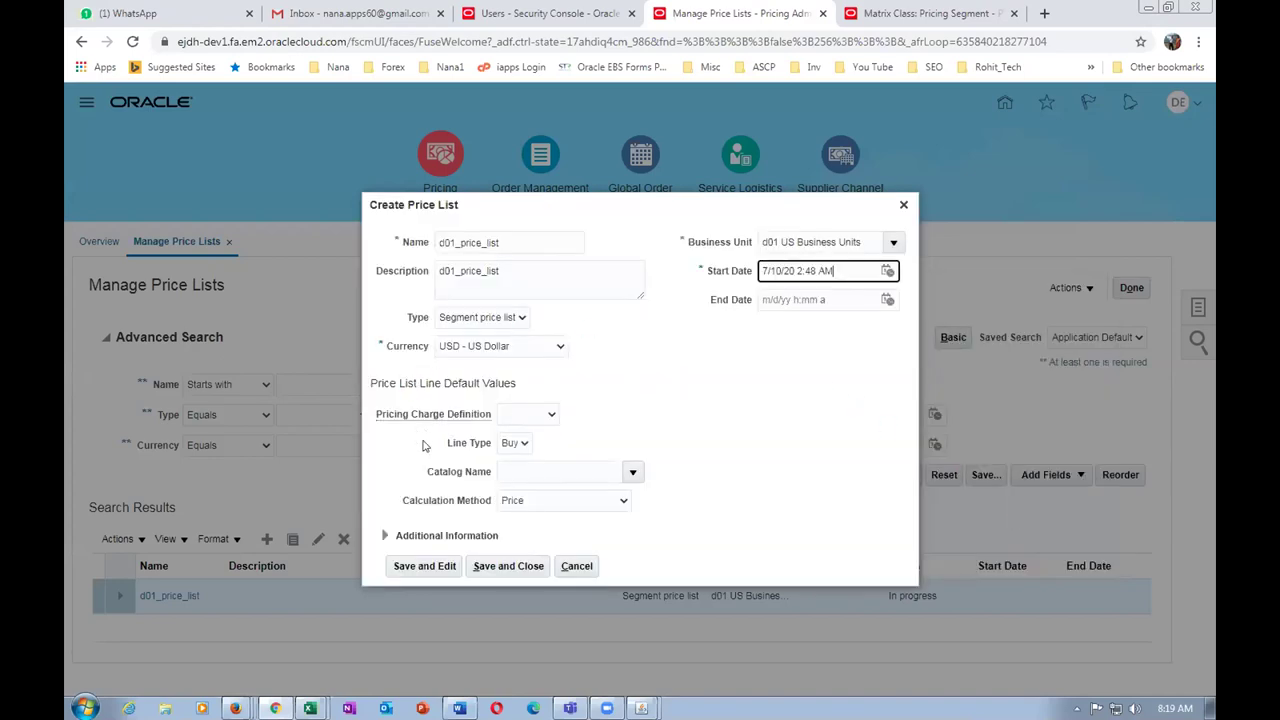
- Set the default pricing charge definition to Sale Price, and save the new price list to continue editing it
left_click(523, 415)
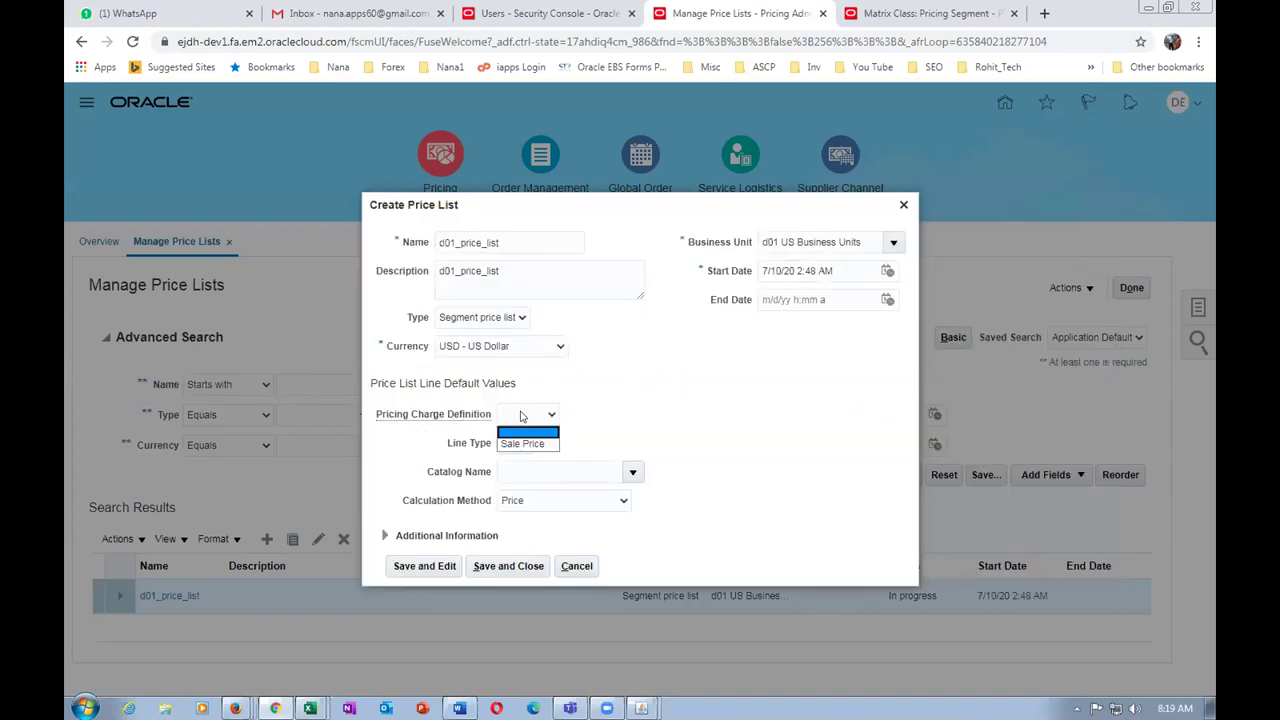
left_click(520, 444)
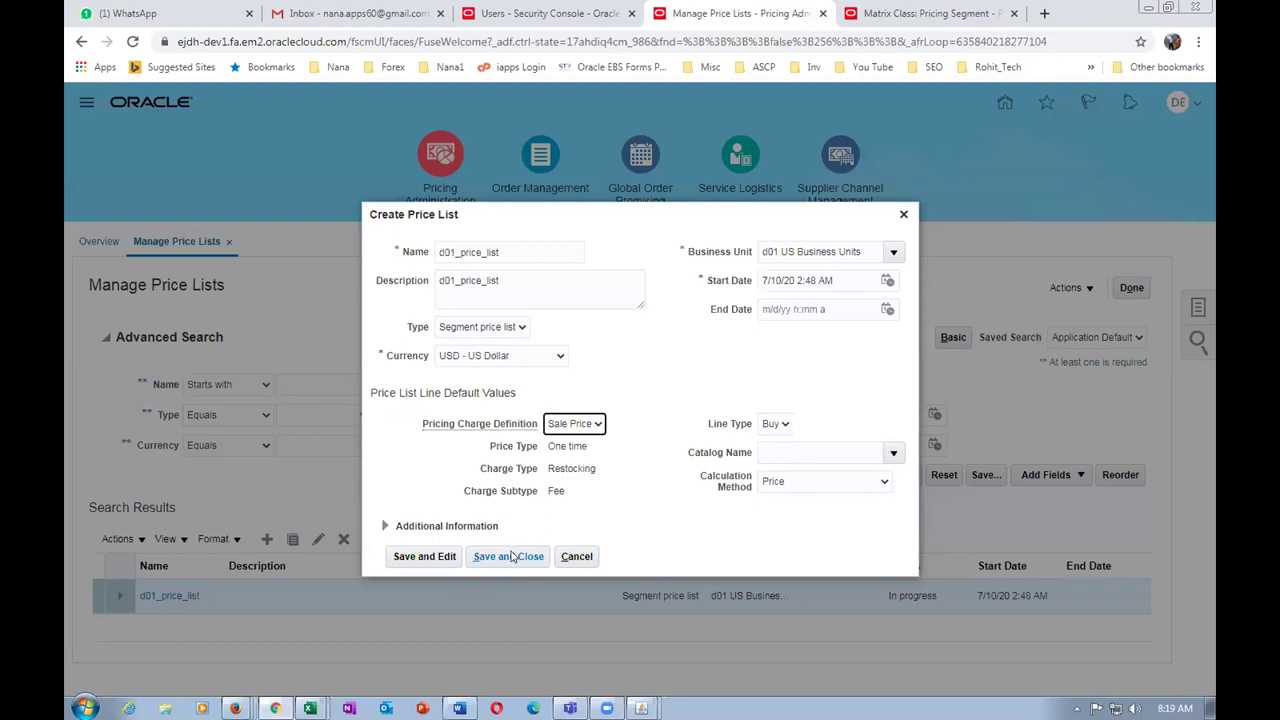
left_click(409, 558)
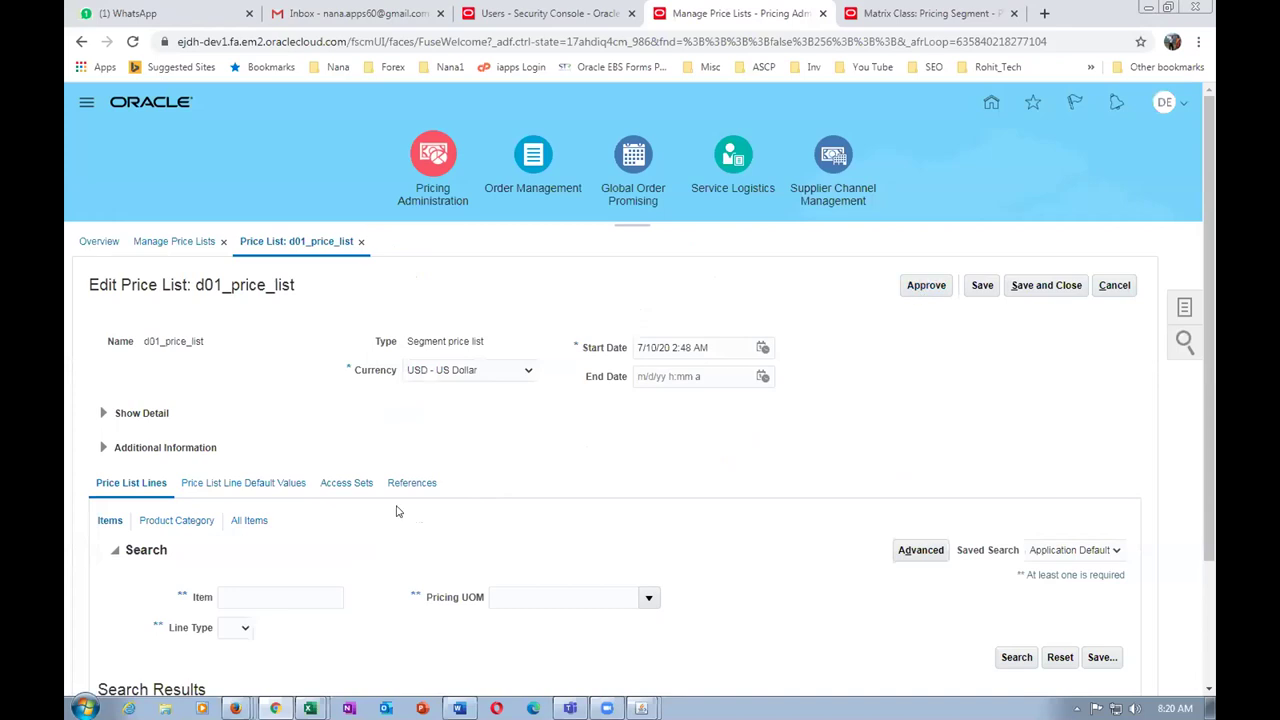
- Try to approve the price list d01_price_list
left_click(926, 285)
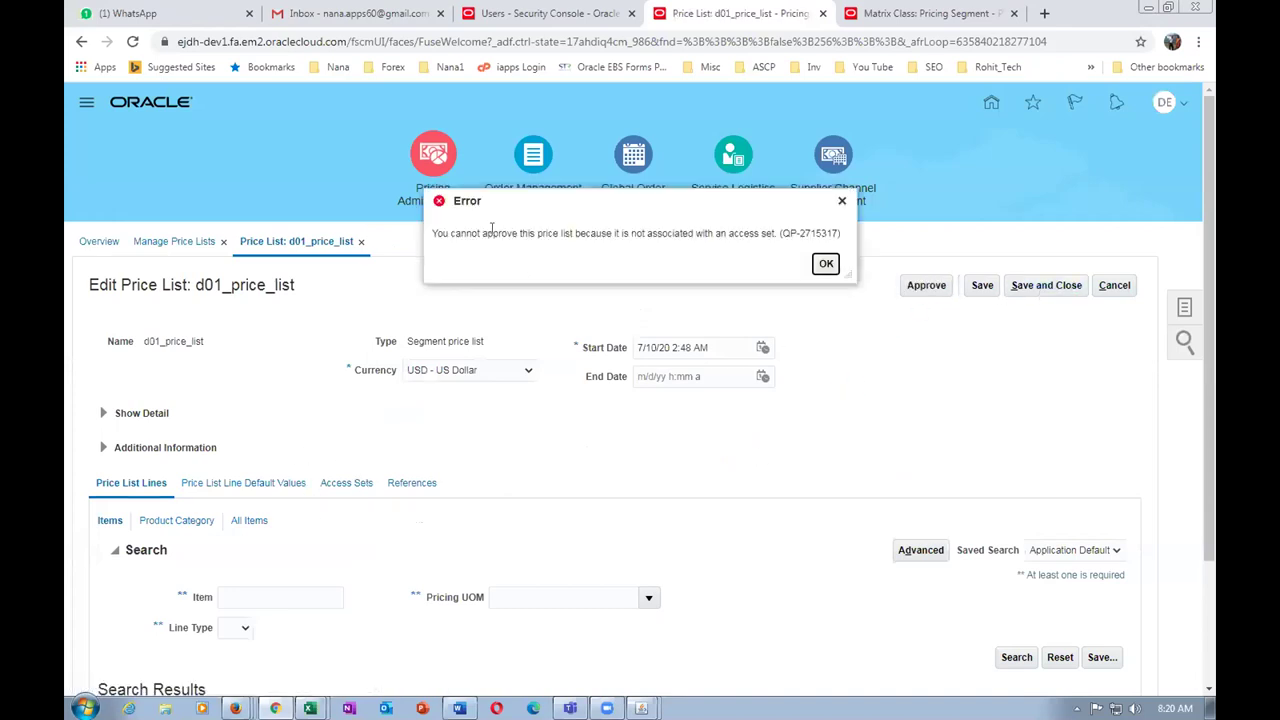
left_click_drag(493, 232, 779, 243)
left_click(826, 263)
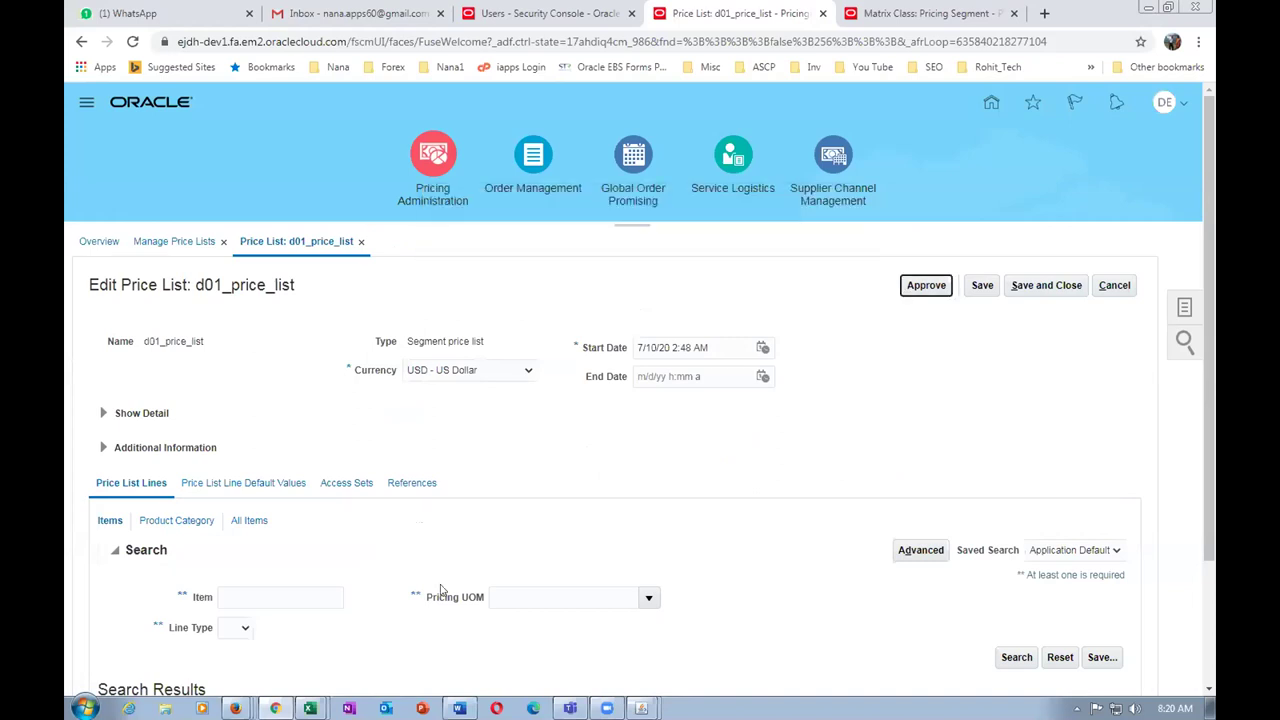
- Add the COMMON access set to d01_price_list, and save and approve the price list
left_click(350, 484)
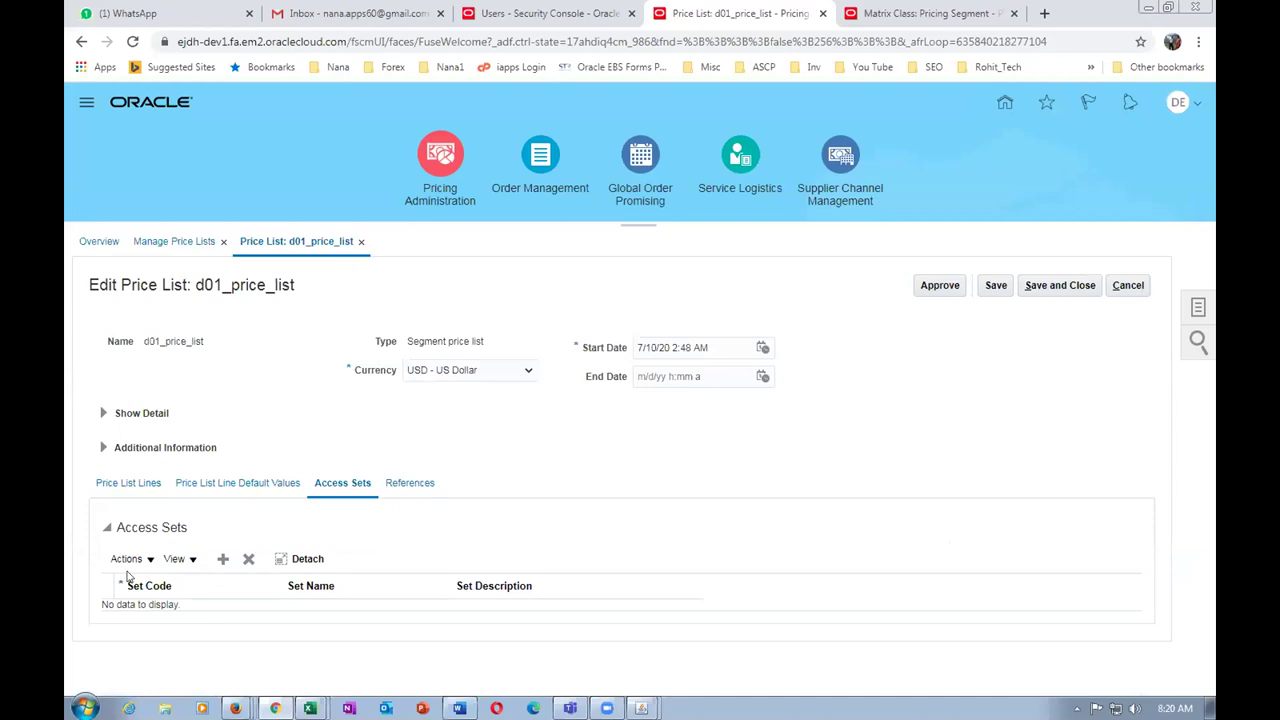
left_click(221, 559)
left_click(176, 618)
type("Comm")
key("Tab")
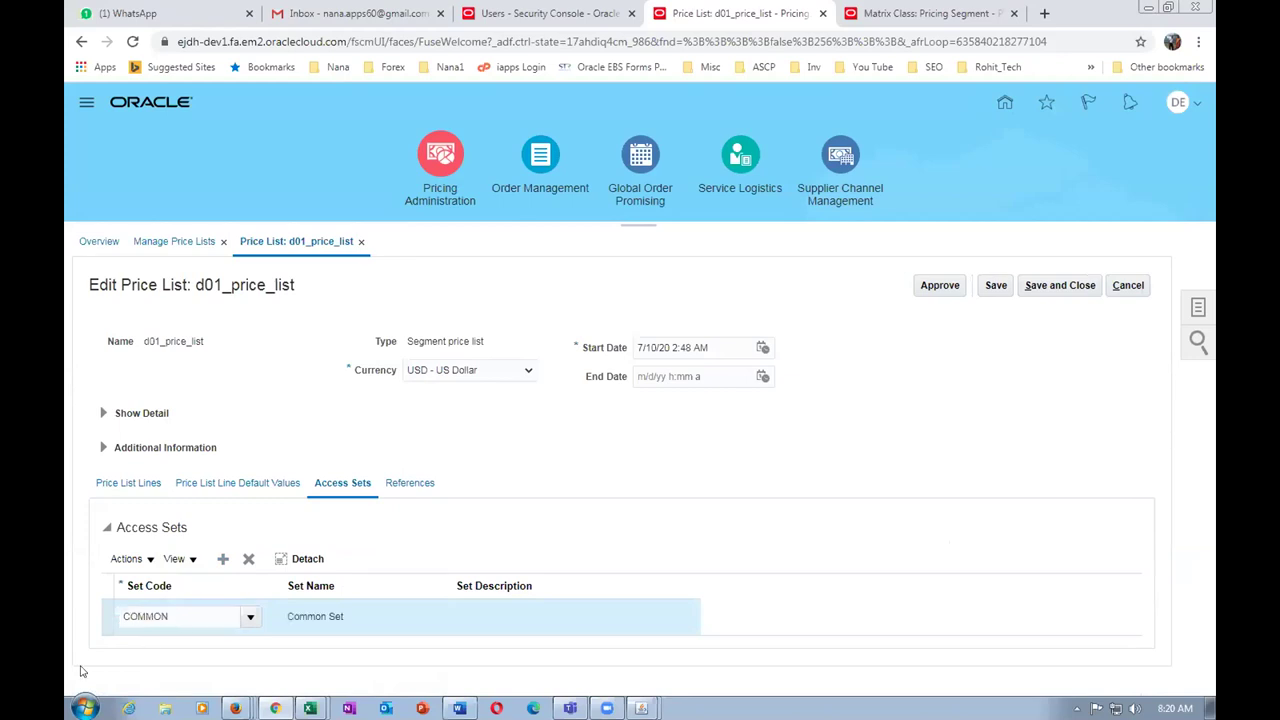
left_click(992, 288)
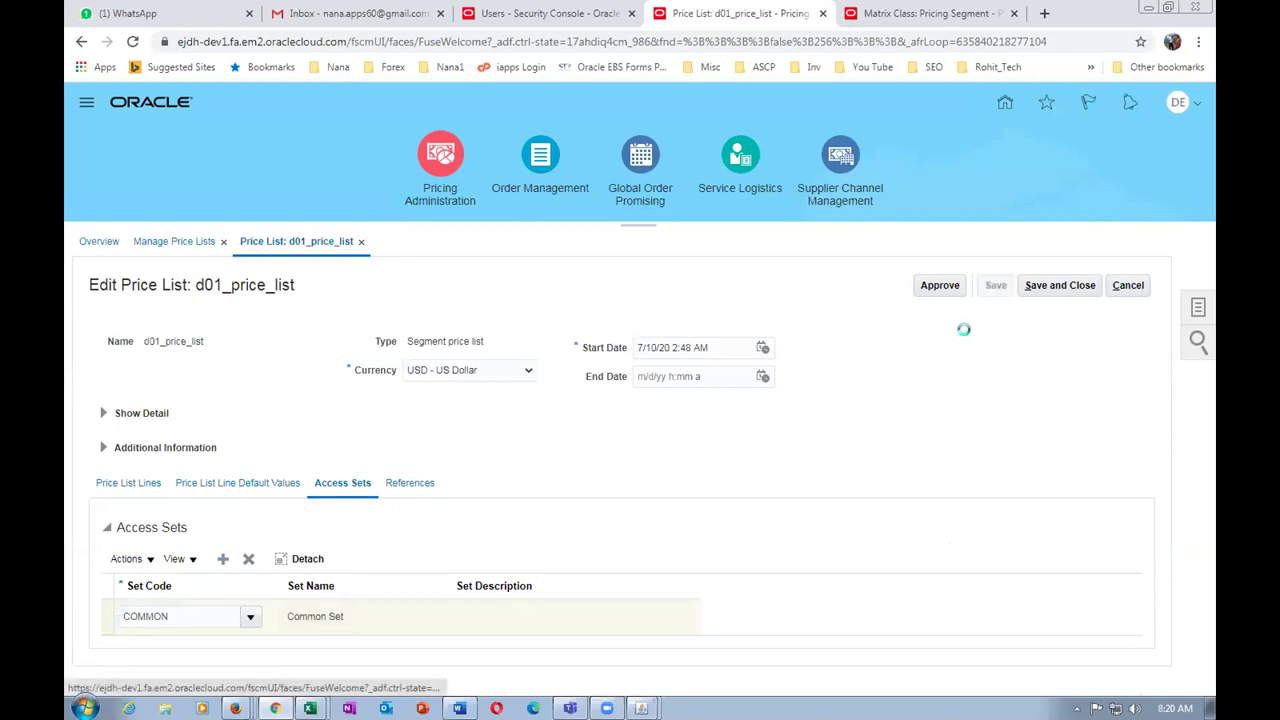
left_click(936, 287)
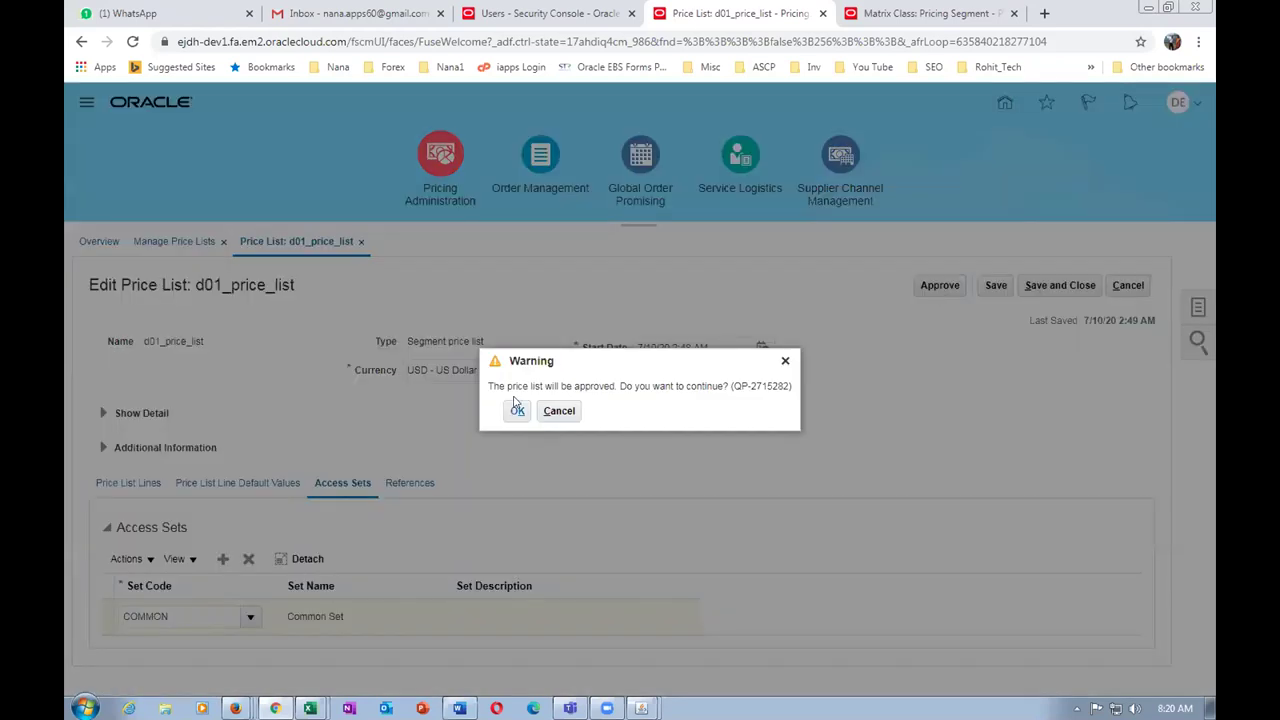
left_click(522, 414)
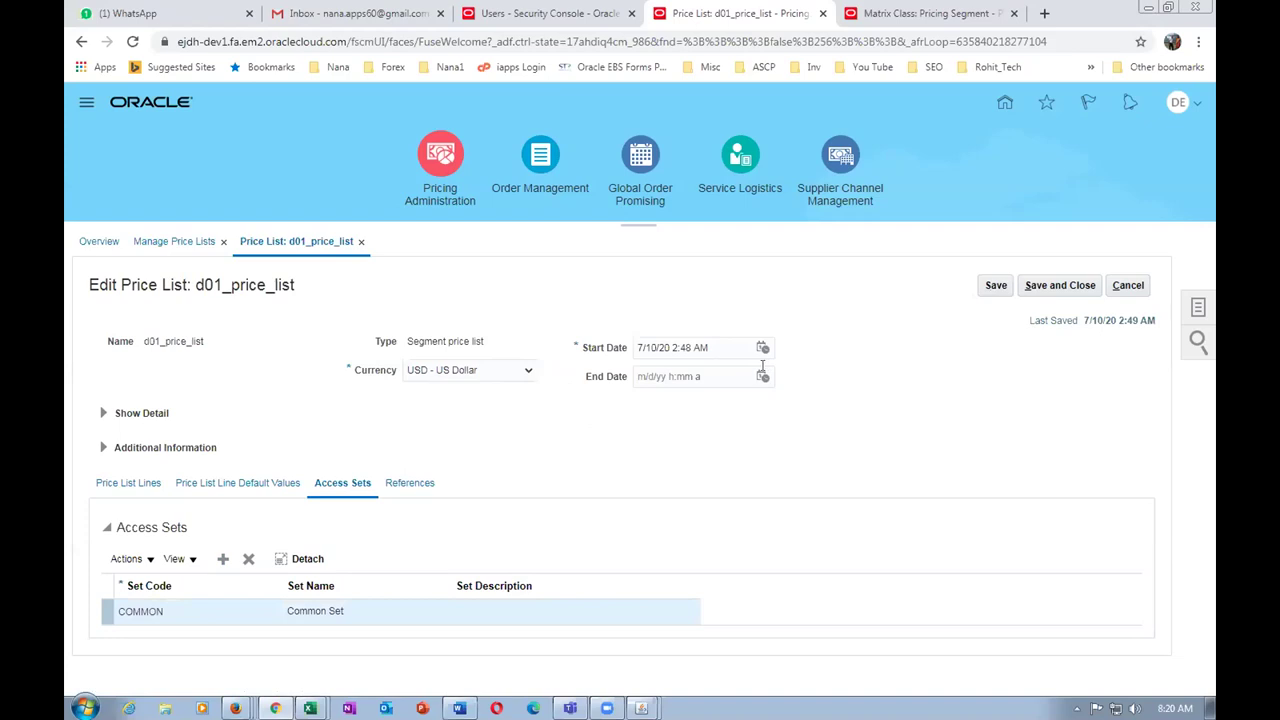
- Switch to the Excel worksheet and review the task 40 and 41 rows about creating the price list and associating it with the strategy
key("alt+Tab")
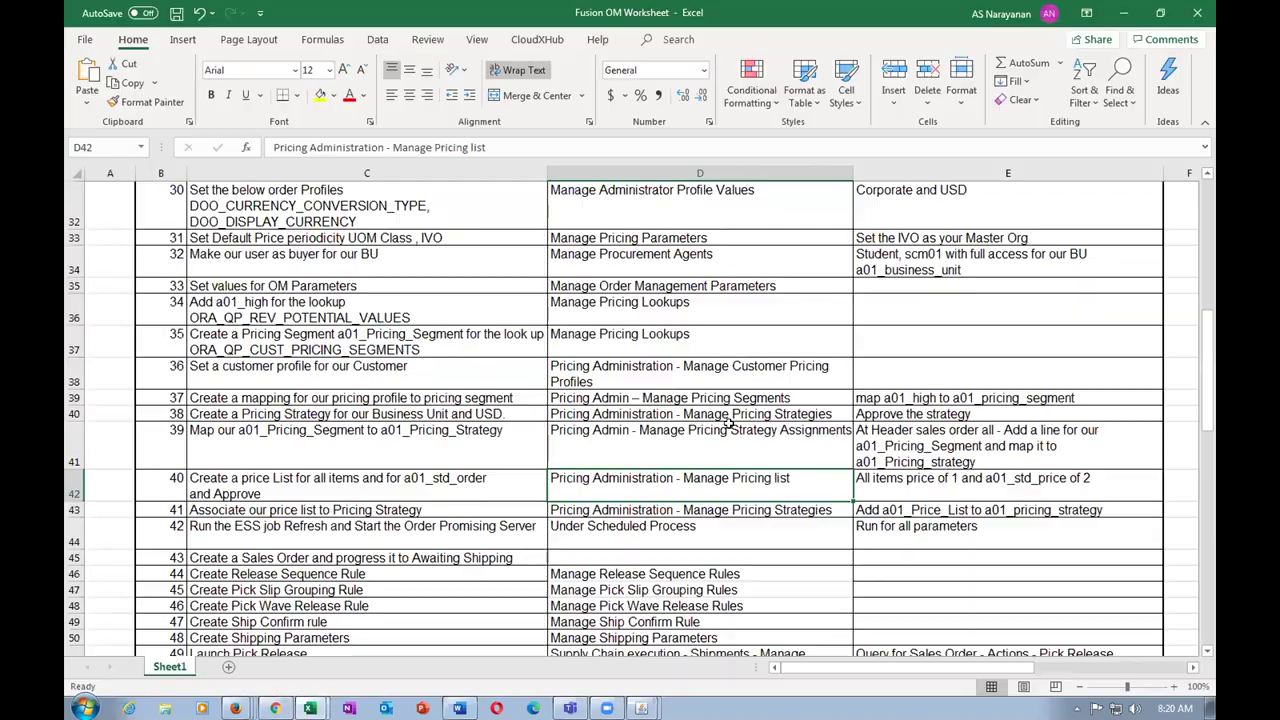
left_click(600, 510)
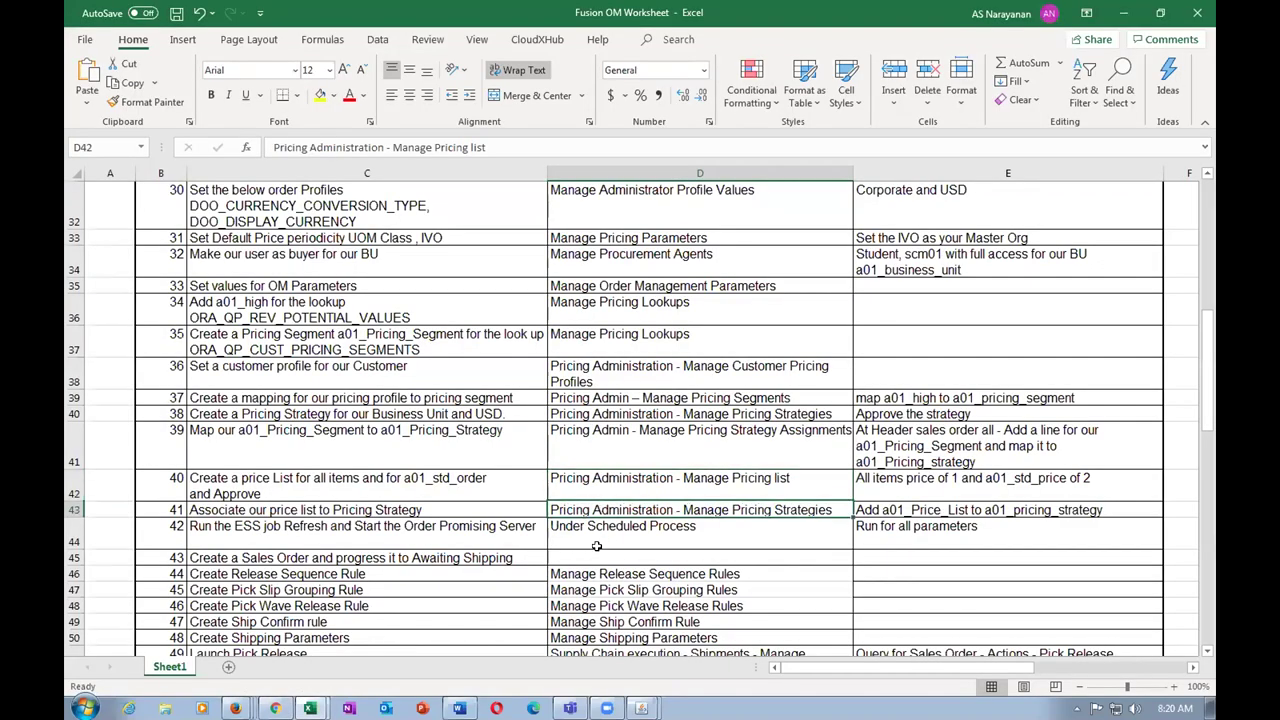
left_click(415, 496)
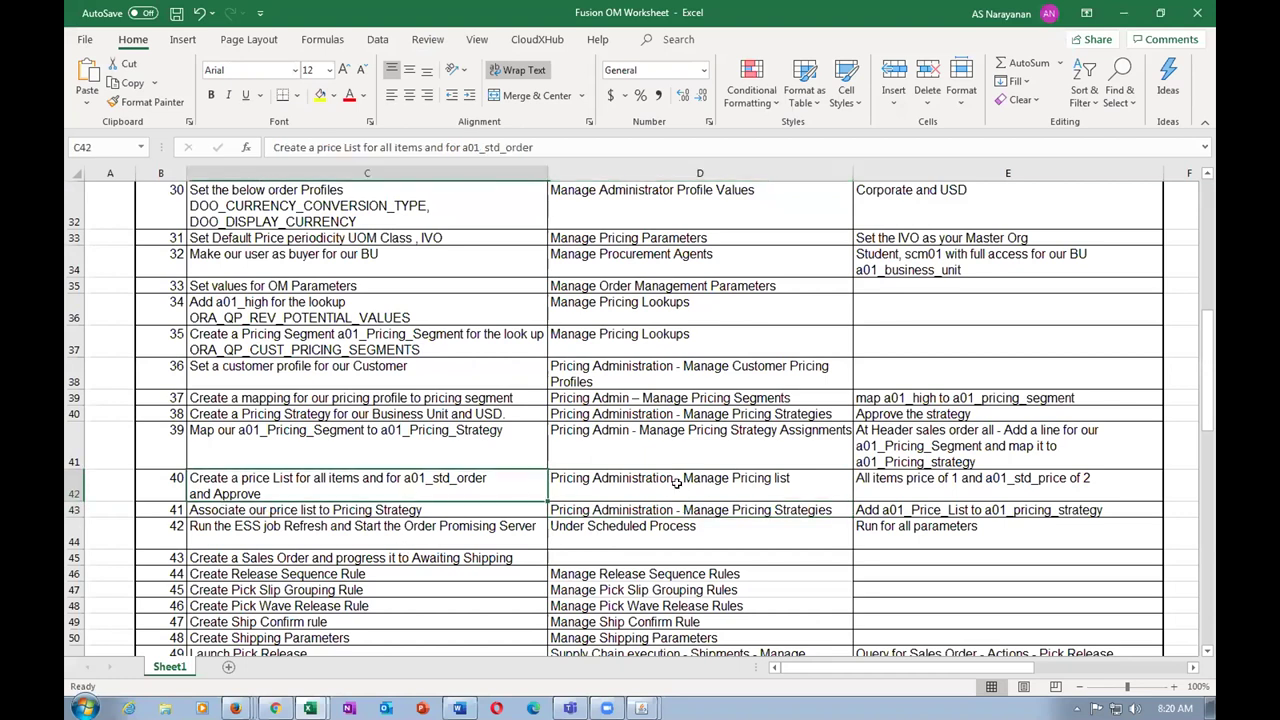
left_click(677, 483)
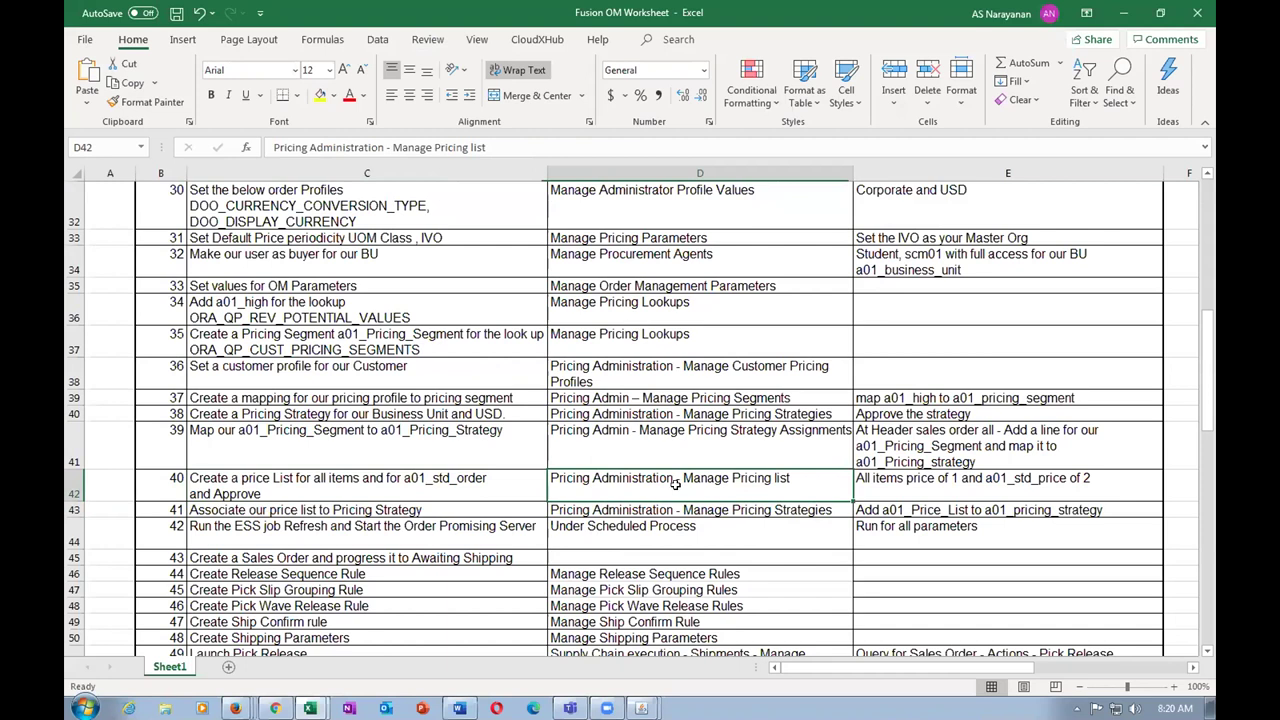
- Switch to Oracle Fusion and add an all-items price list line with pricing UOM EACH and line type Buy
key("alt+Tab")
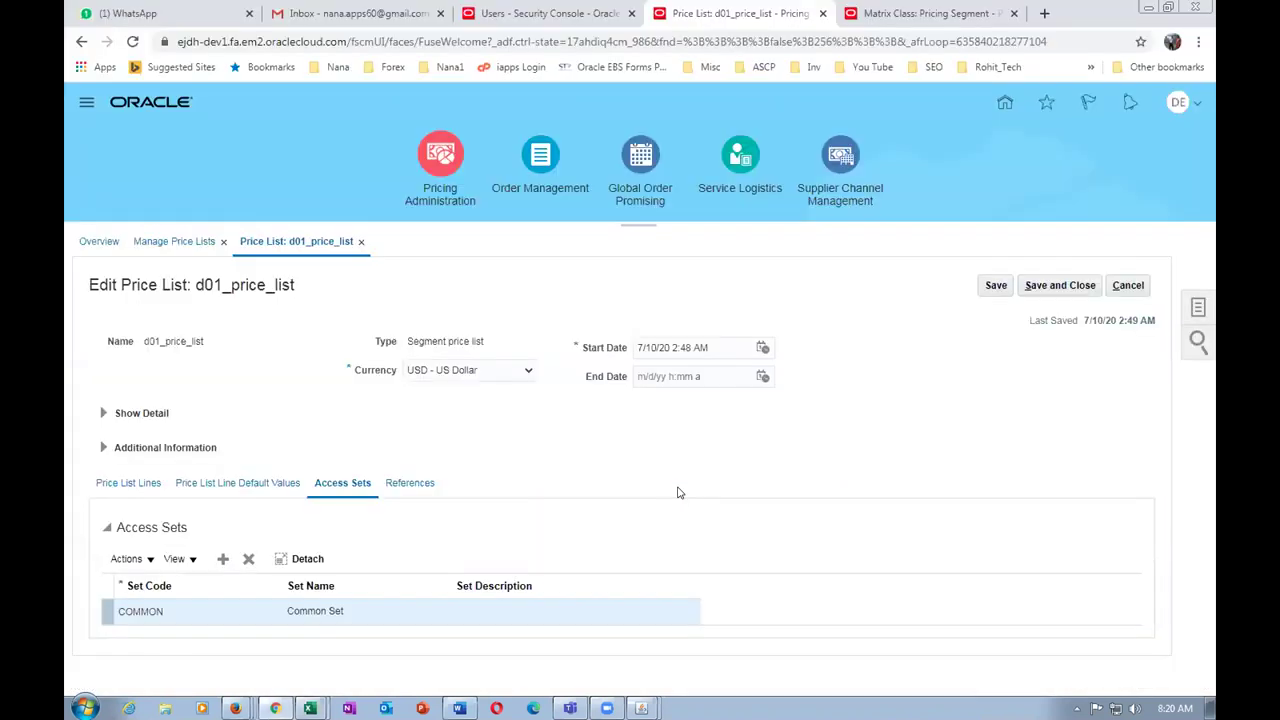
left_click(130, 483)
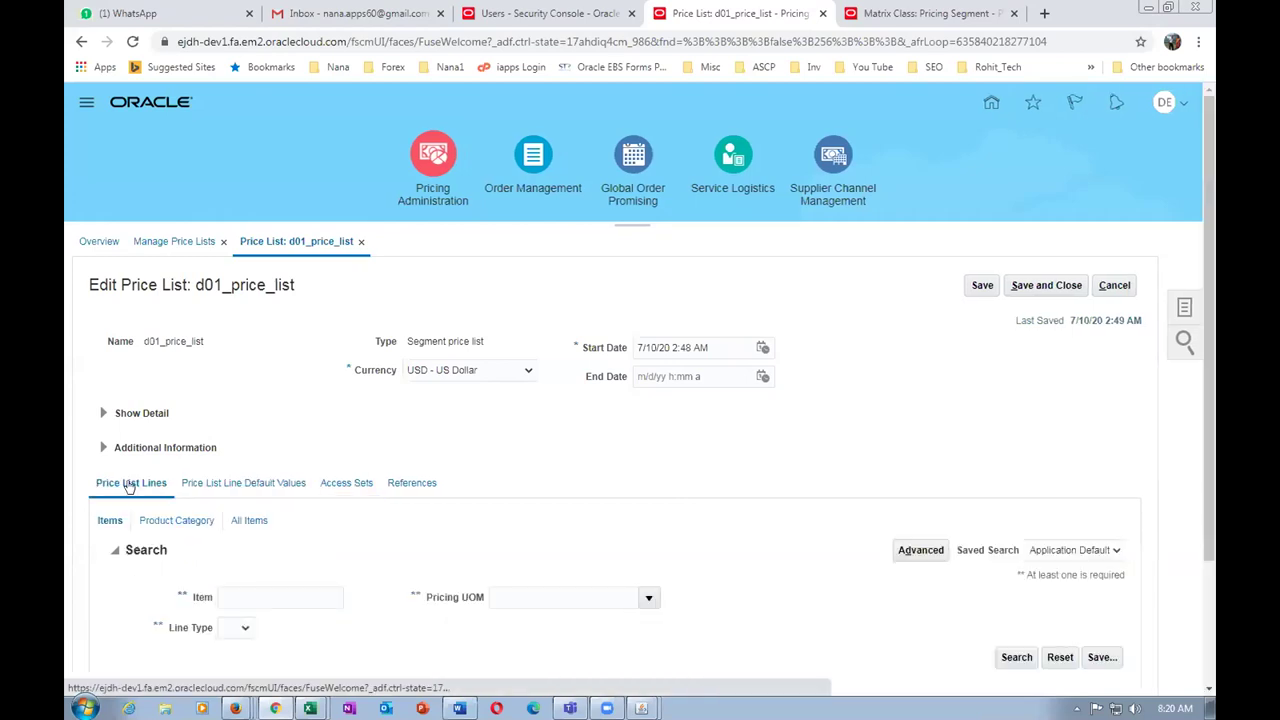
left_click(256, 523)
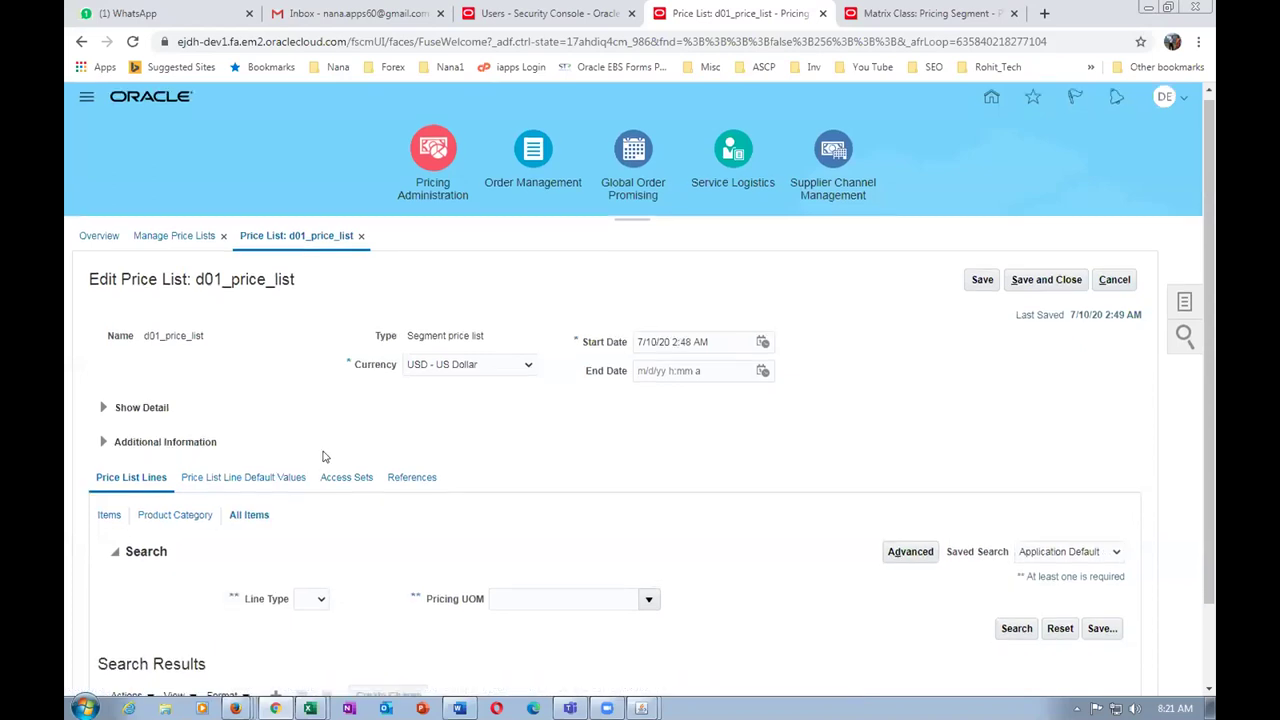
scroll(300, 450, "down", 2)
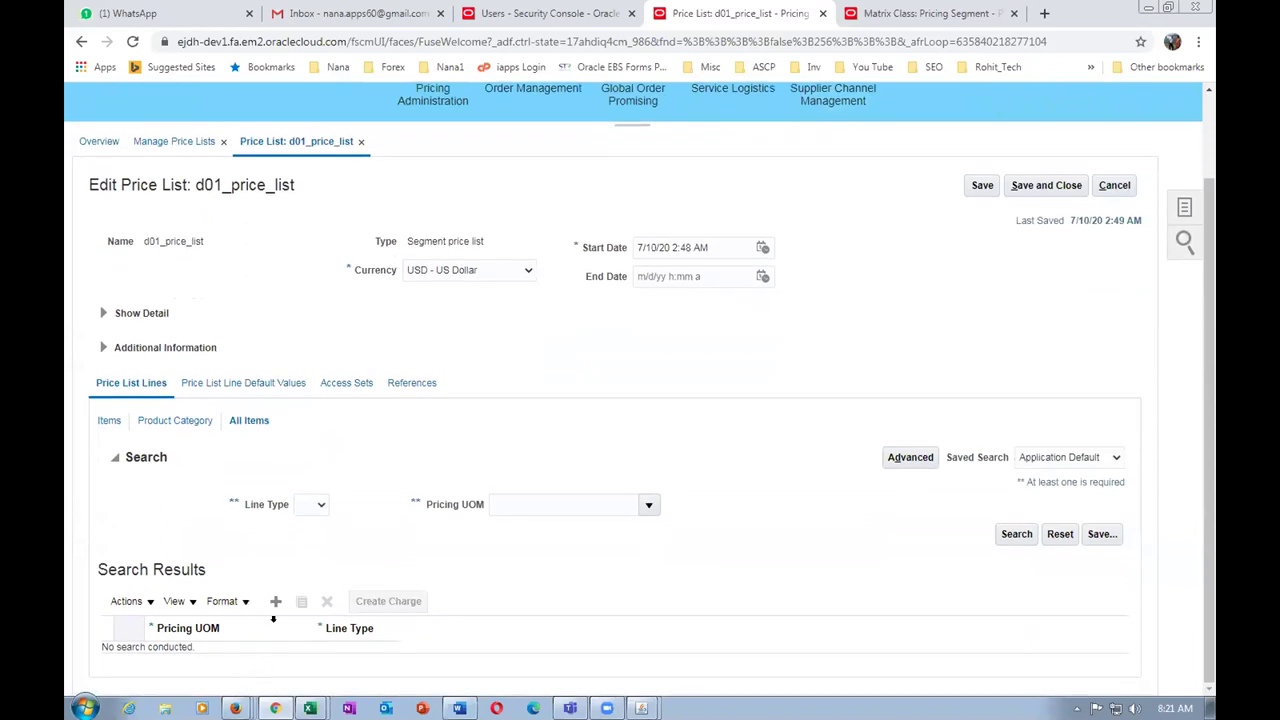
left_click(275, 603)
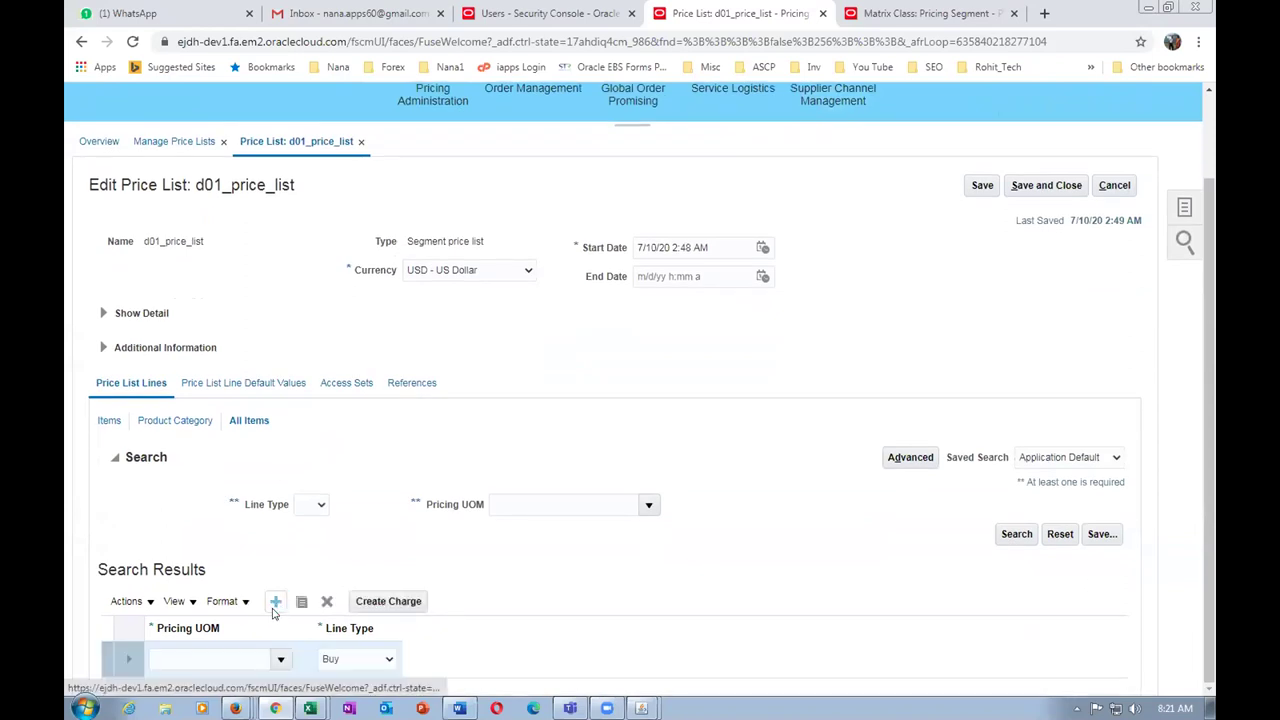
left_click(174, 658)
type("Ea")
key("Tab")
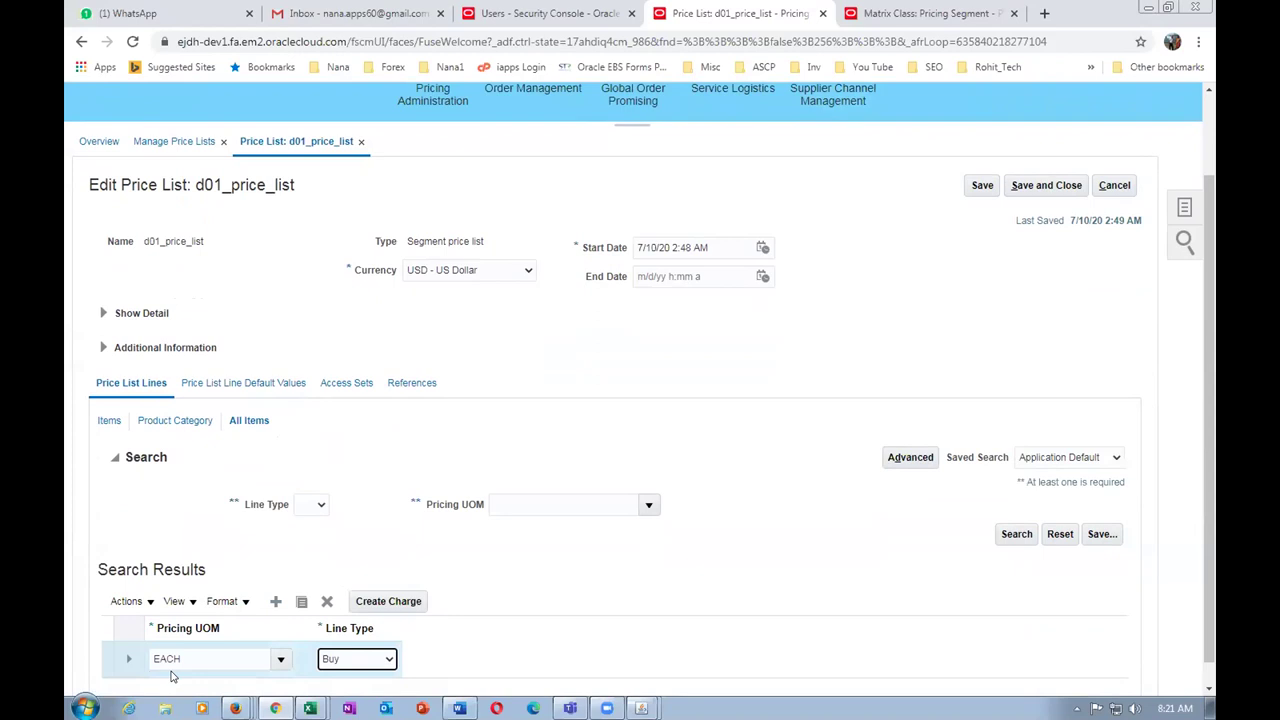
scroll(1157, 640, "down", 1)
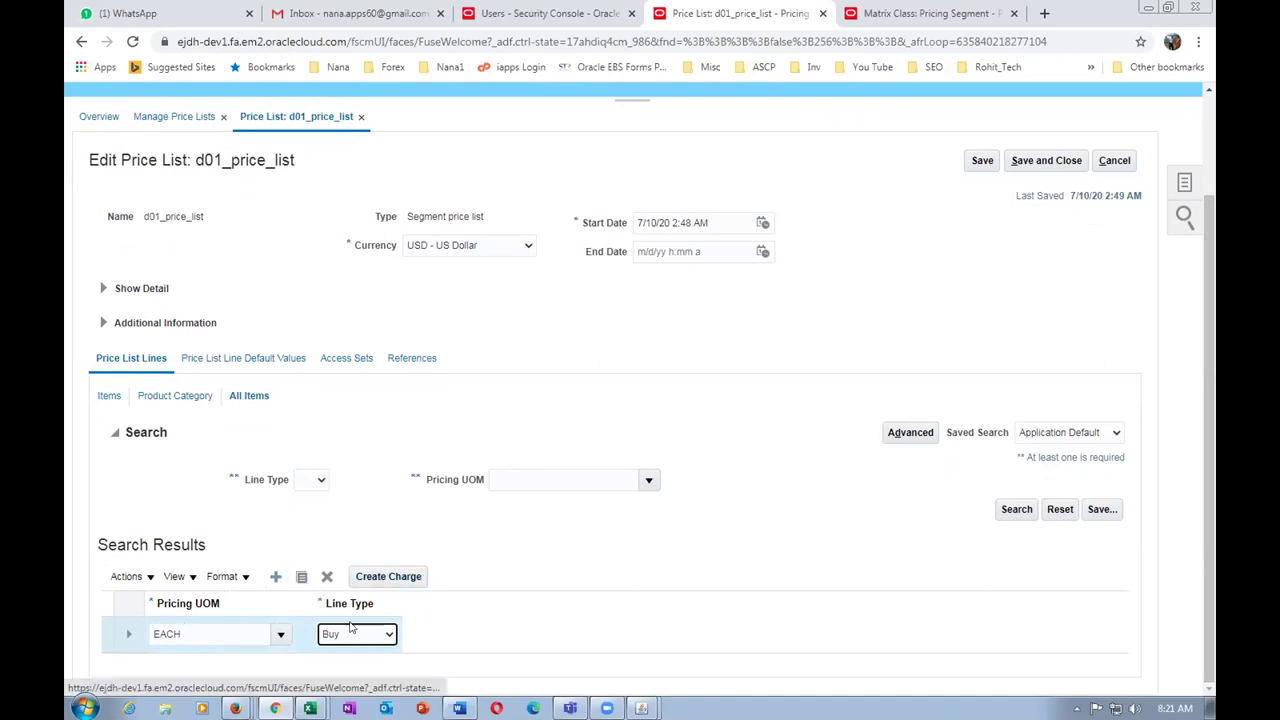
- Create a charge for the EACH line with base price 1, manual adjustment allowed and start date 7/10/20 2:51 AM, and save
left_click(388, 576)
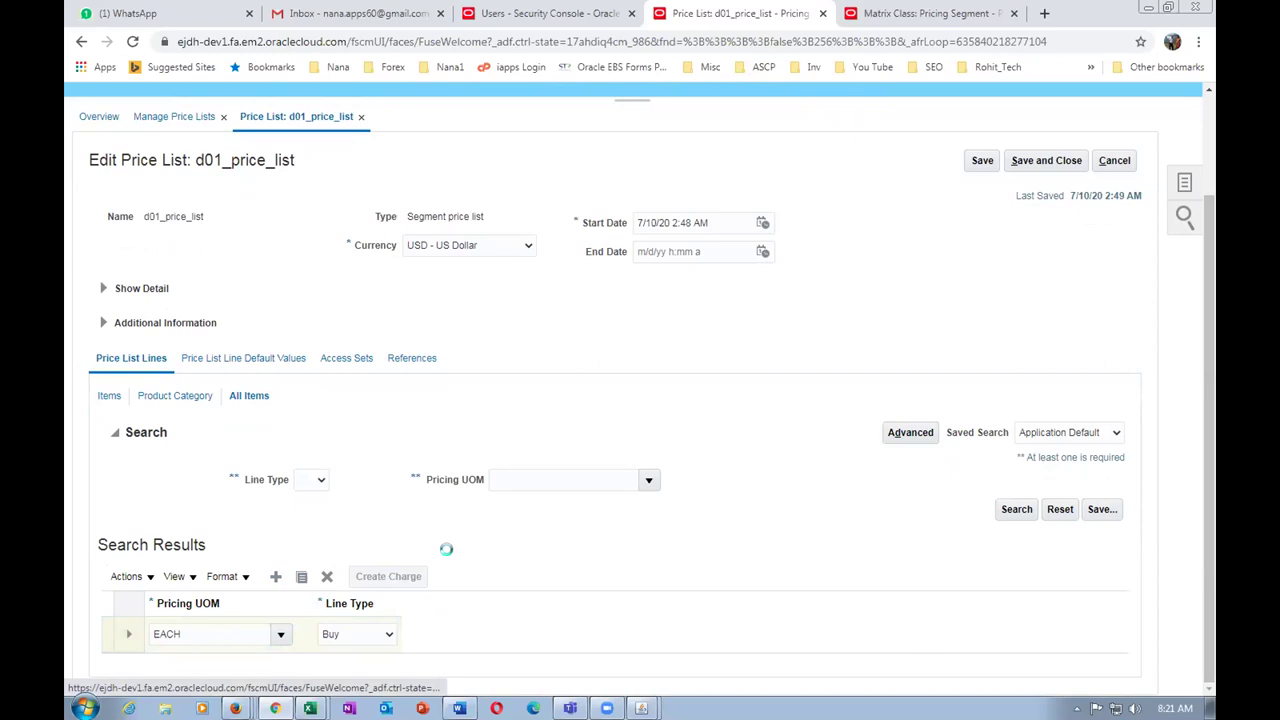
scroll(449, 558, "down", 4)
scroll(449, 558, "down", 1)
left_click(252, 518)
type("1")
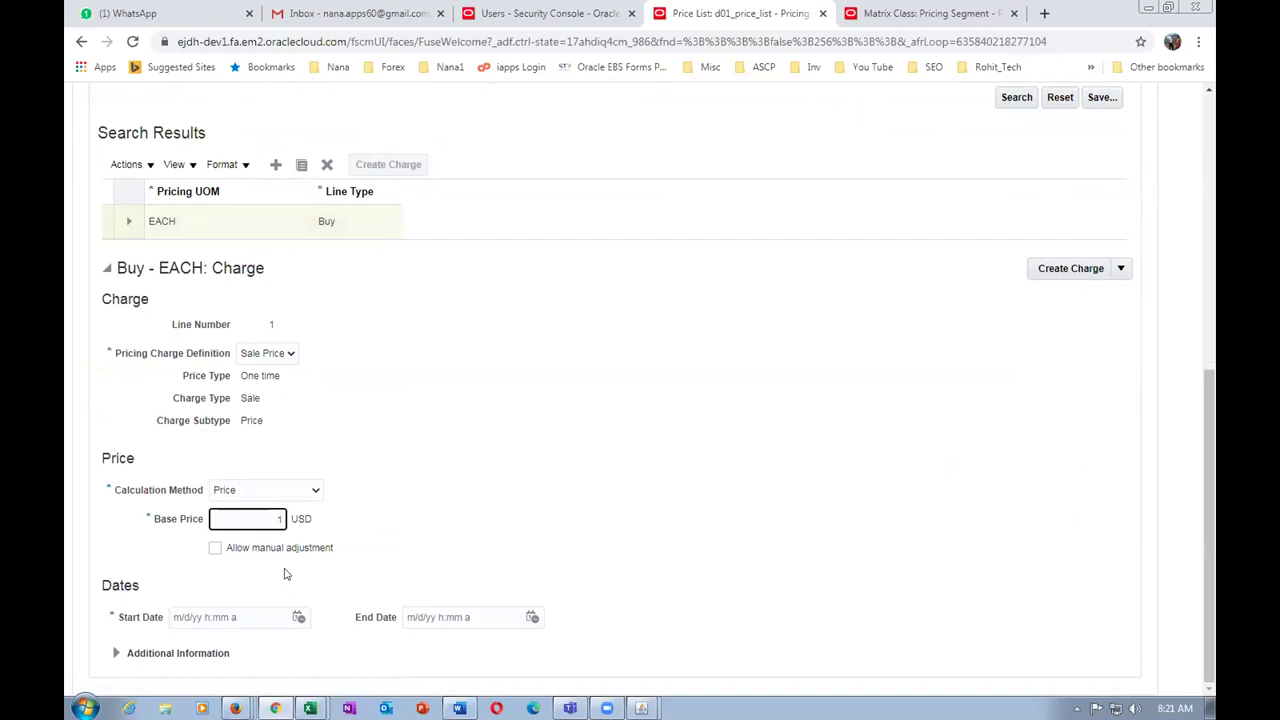
left_click(213, 549)
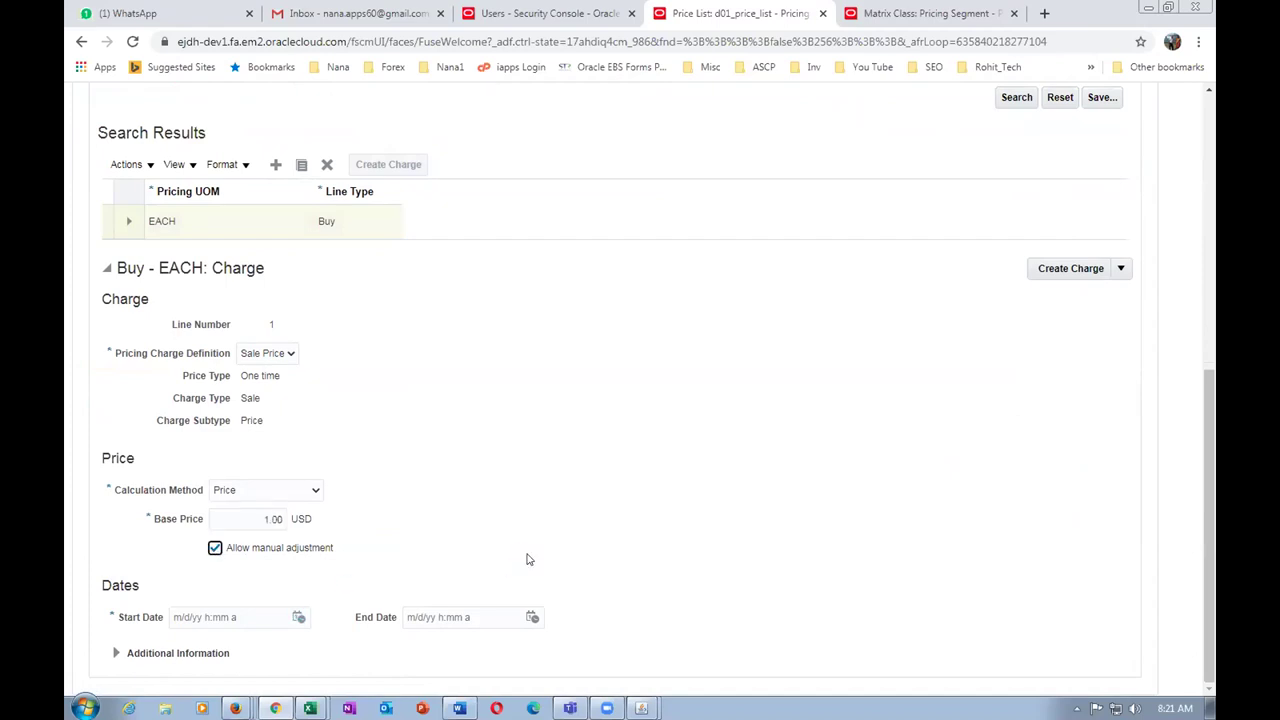
left_click(298, 616)
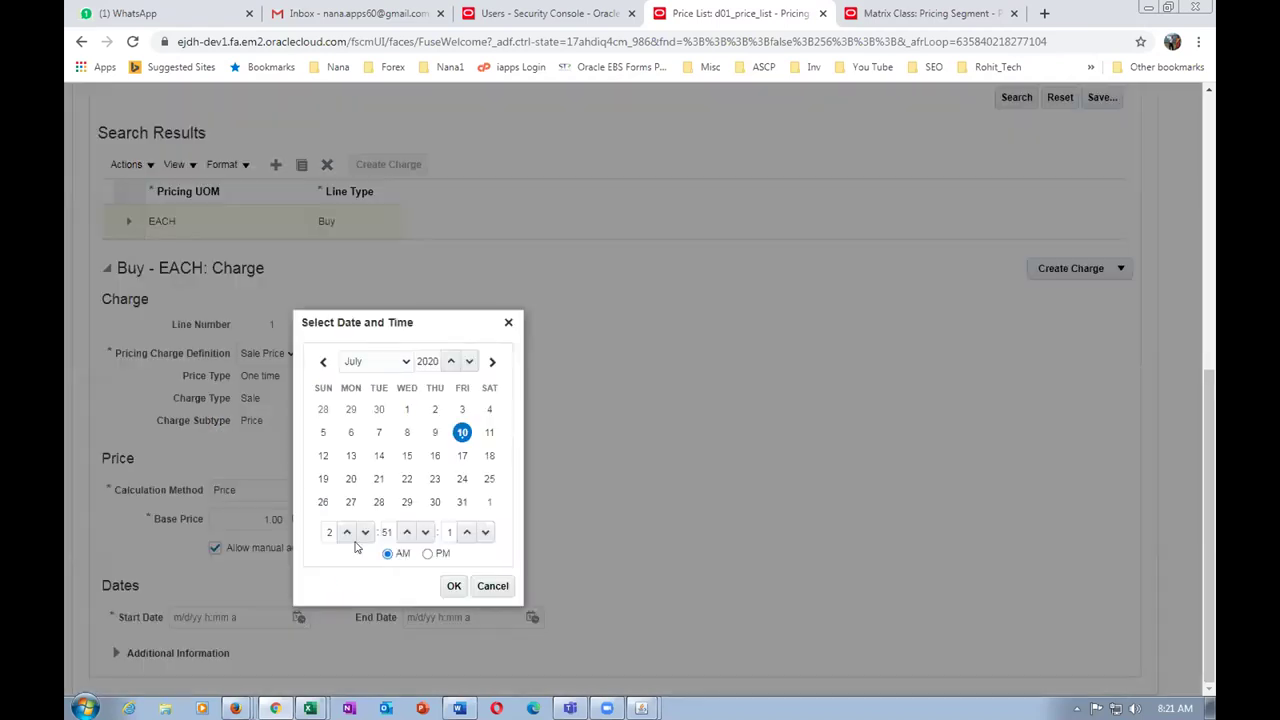
left_click(453, 585)
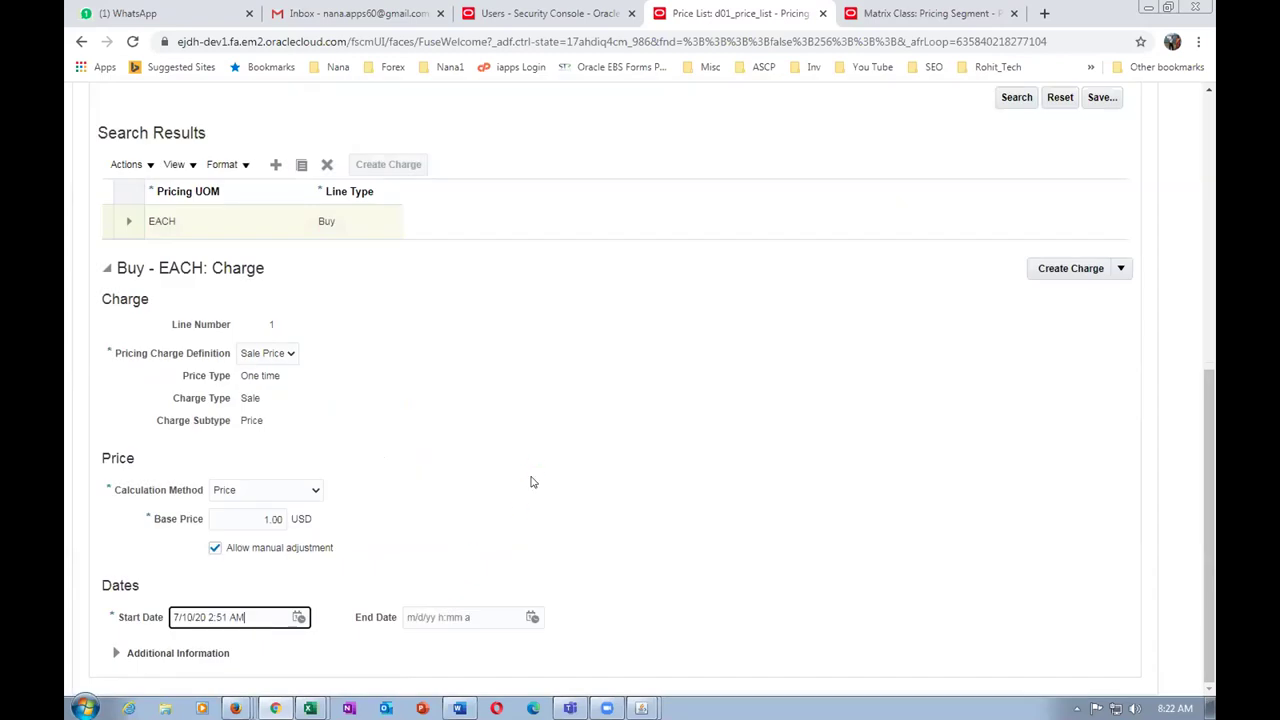
scroll(487, 440, "up", 1)
scroll(487, 440, "up", 4)
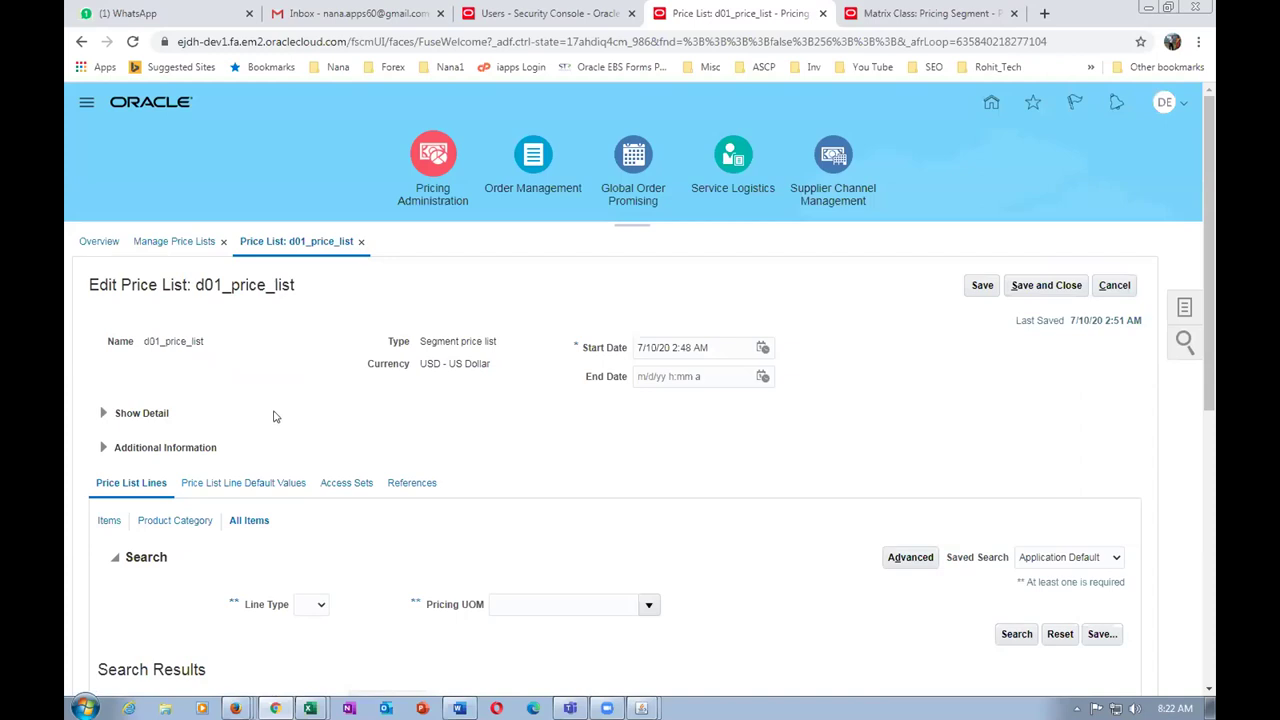
- Add an item-level price list line for d01_std_order with line type Buy
scroll(272, 410, "down", 2)
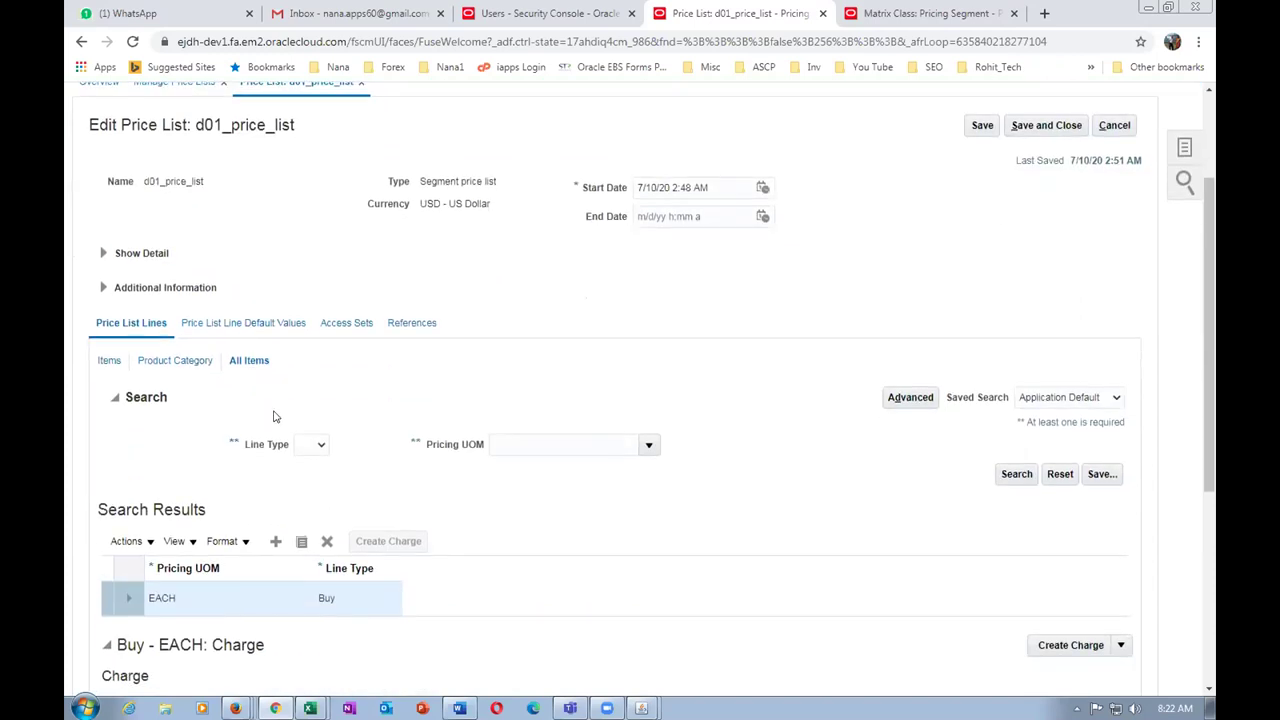
left_click(104, 360)
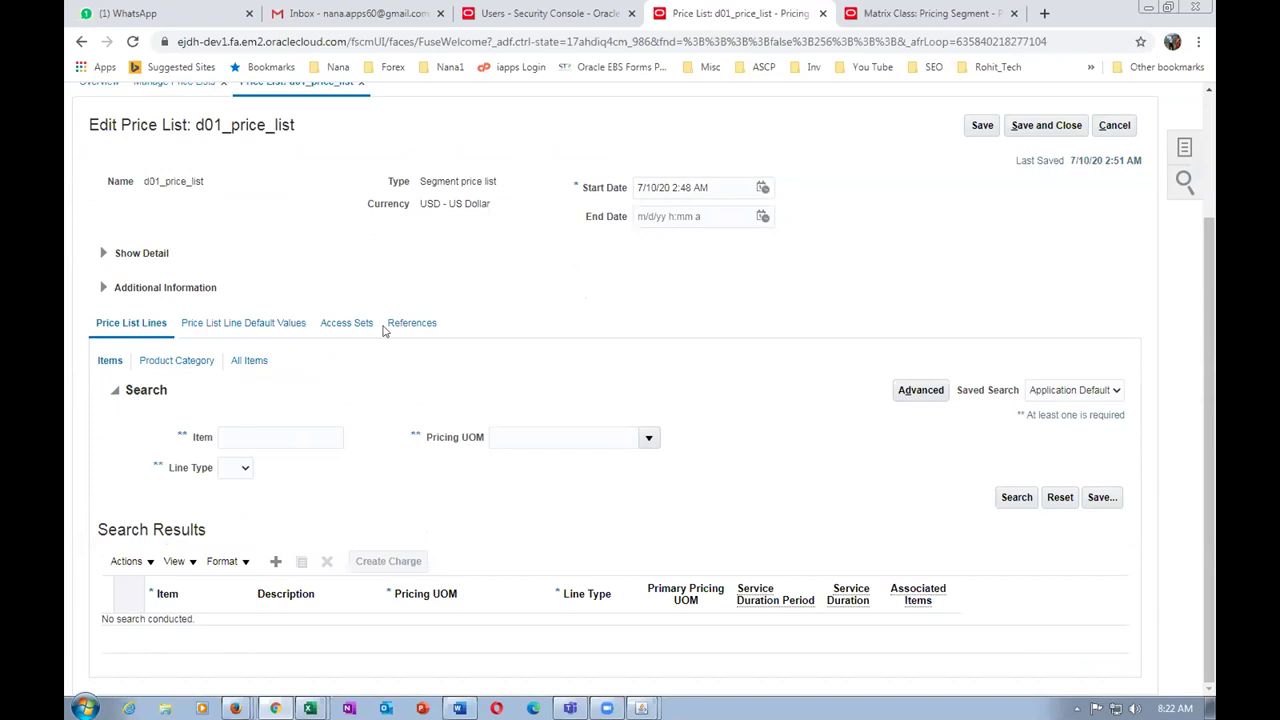
left_click(275, 561)
type("d01")
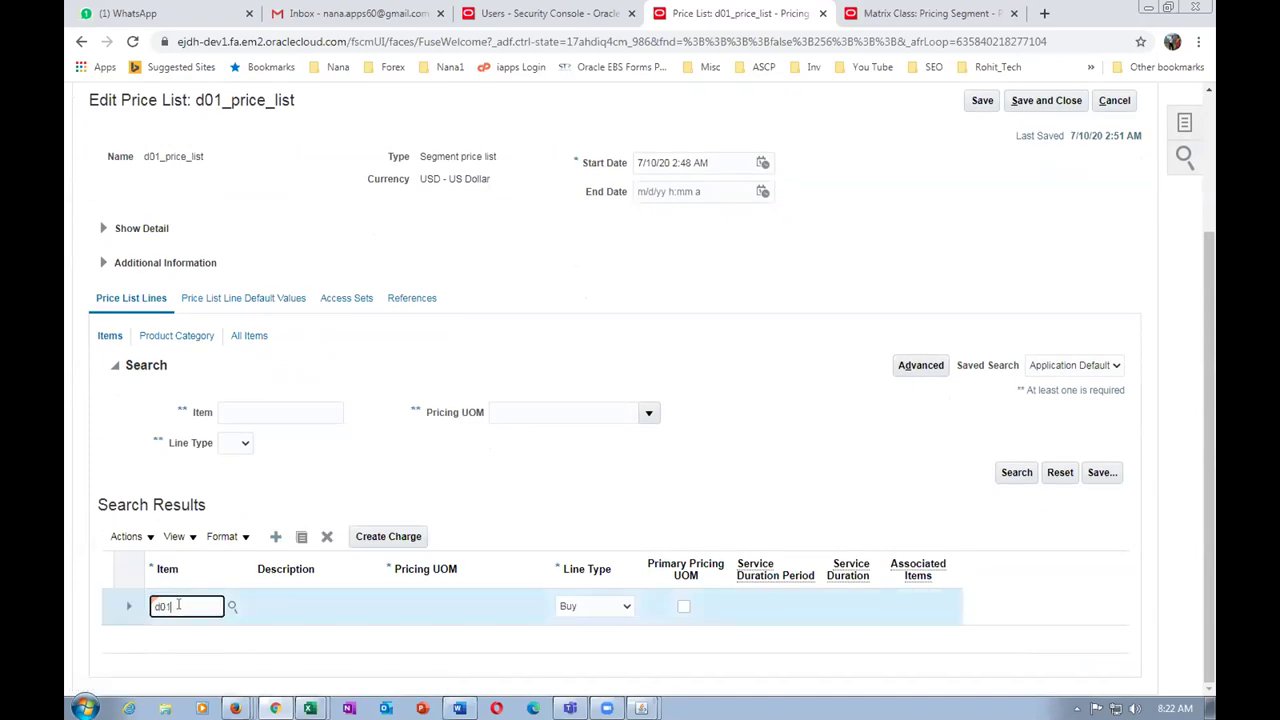
key("Tab")
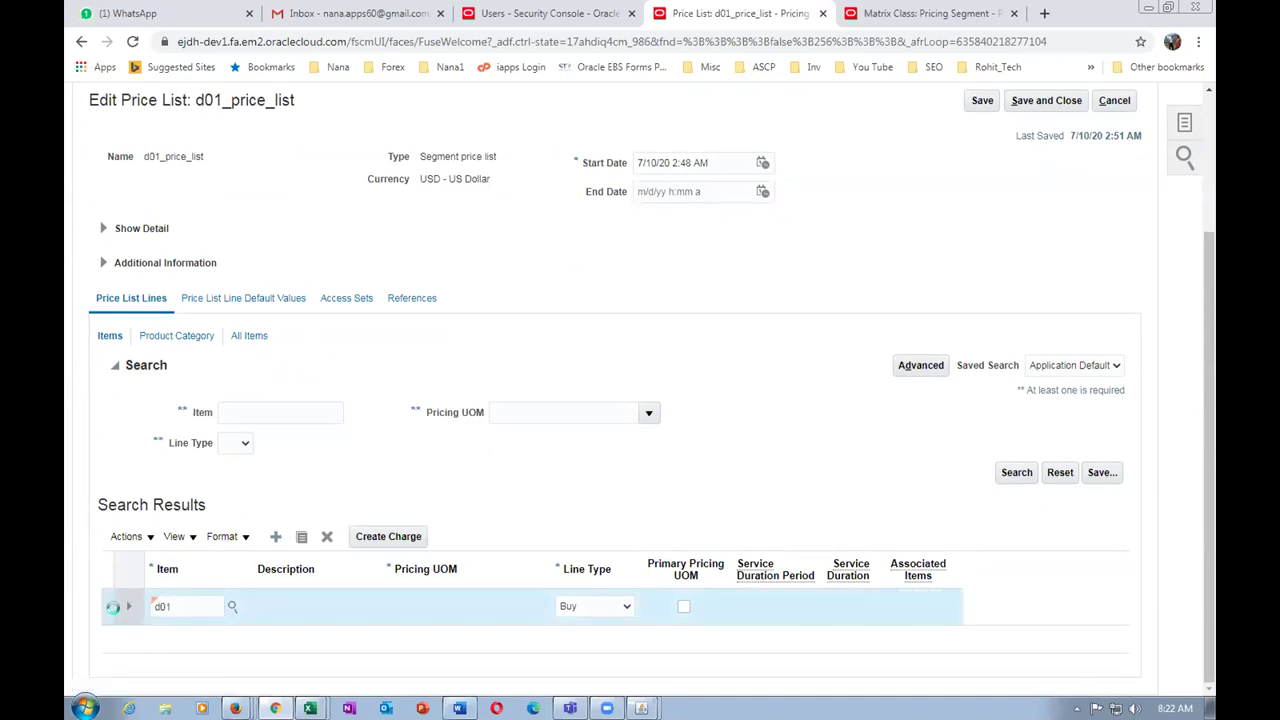
- Create a charge for the d01_std_order line with base price 2, manual adjustment allowed and start date 7/10/20 2:51 AM
left_click(388, 534)
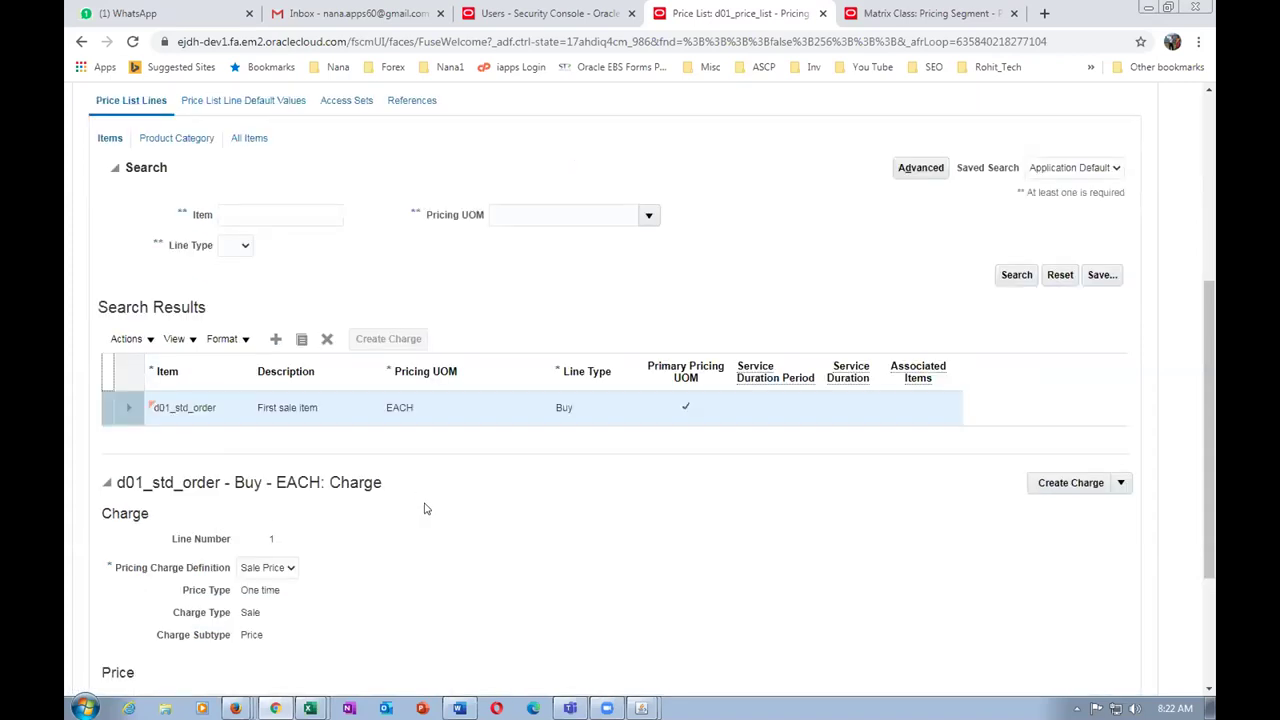
scroll(425, 507, "down", 2)
left_click(258, 519)
type("2")
left_click(214, 548)
left_click(297, 617)
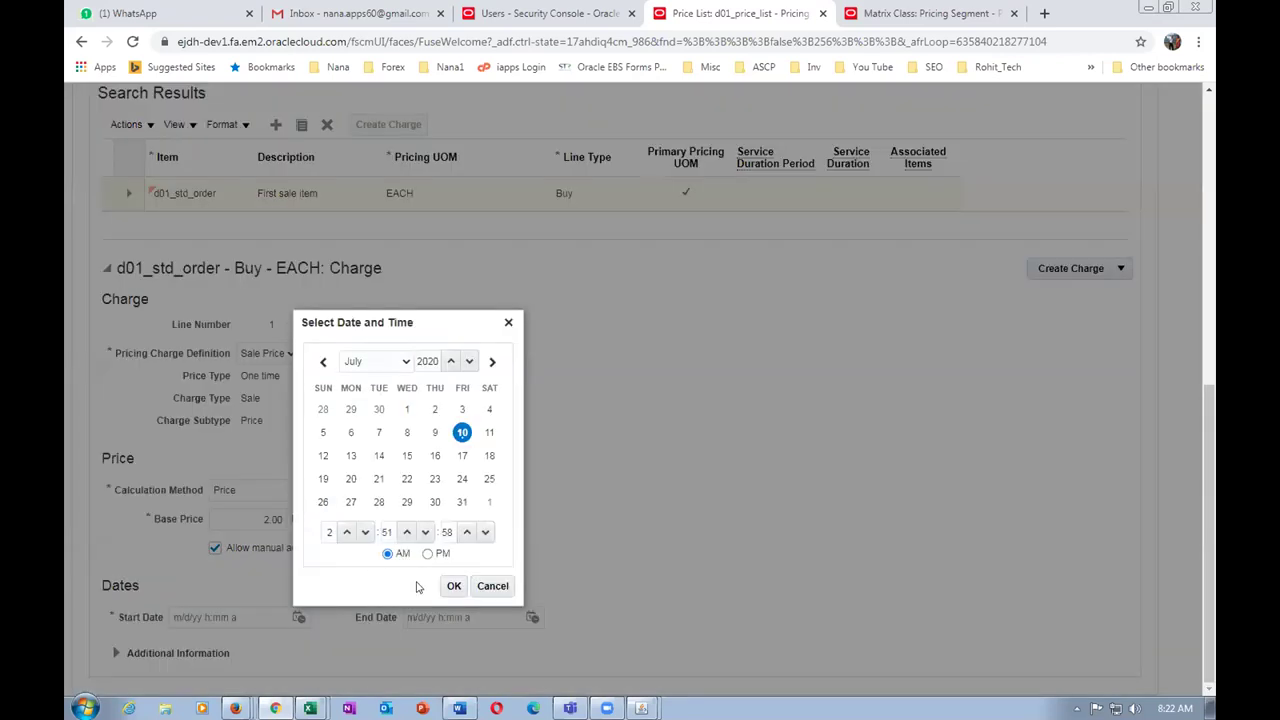
left_click(454, 586)
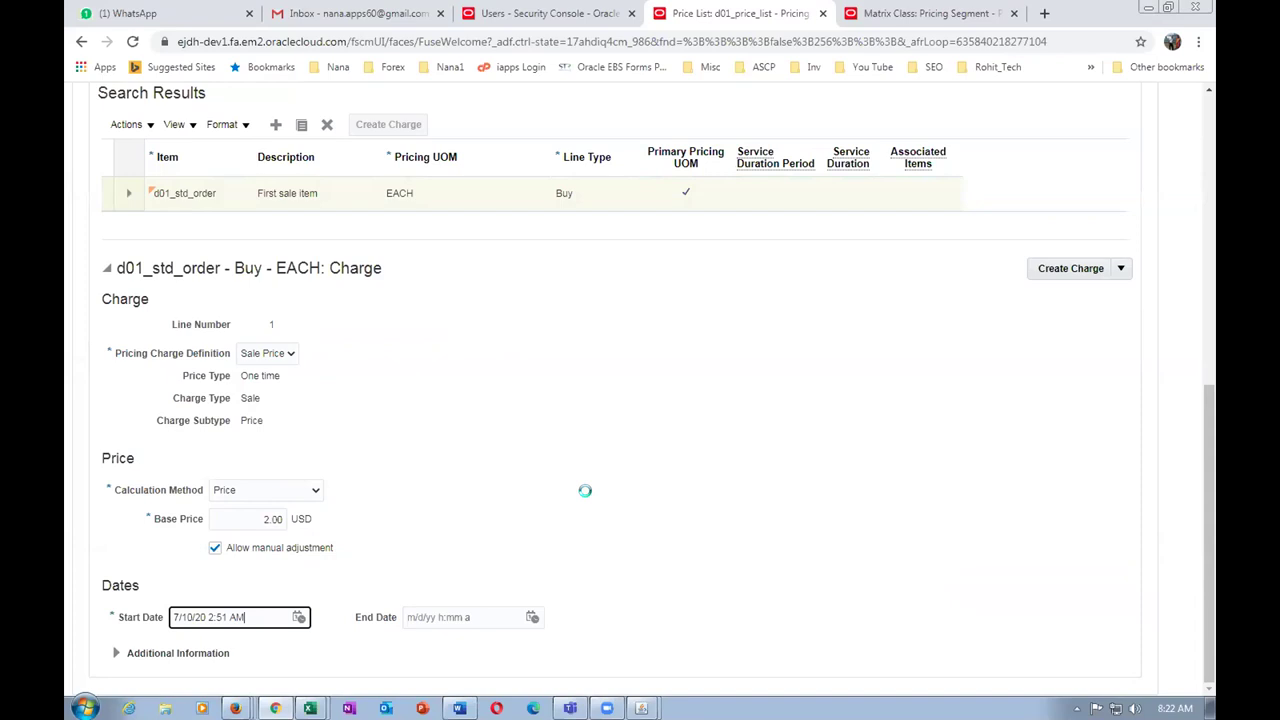
scroll(518, 455, "up", 4)
scroll(518, 455, "up", 2)
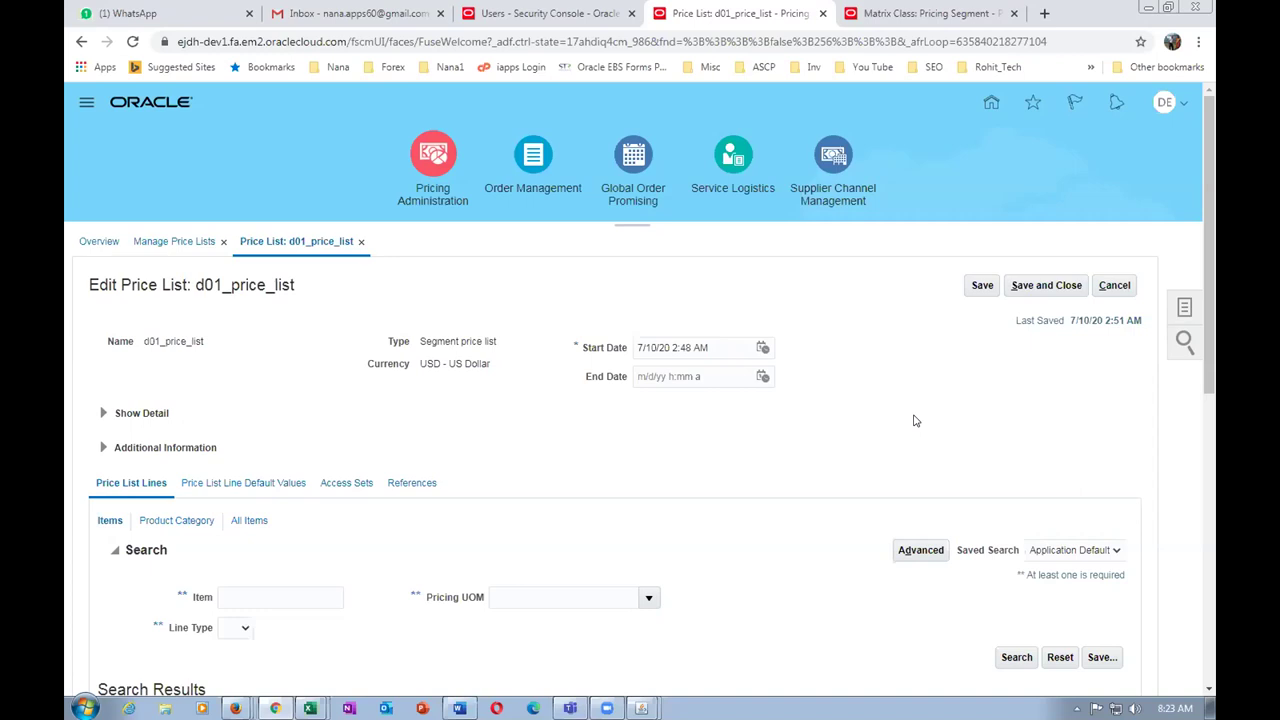
- Check the item line's search options and the d01_std_order charge details, and save and close d01_price_list
scroll(400, 580, "down", 2)
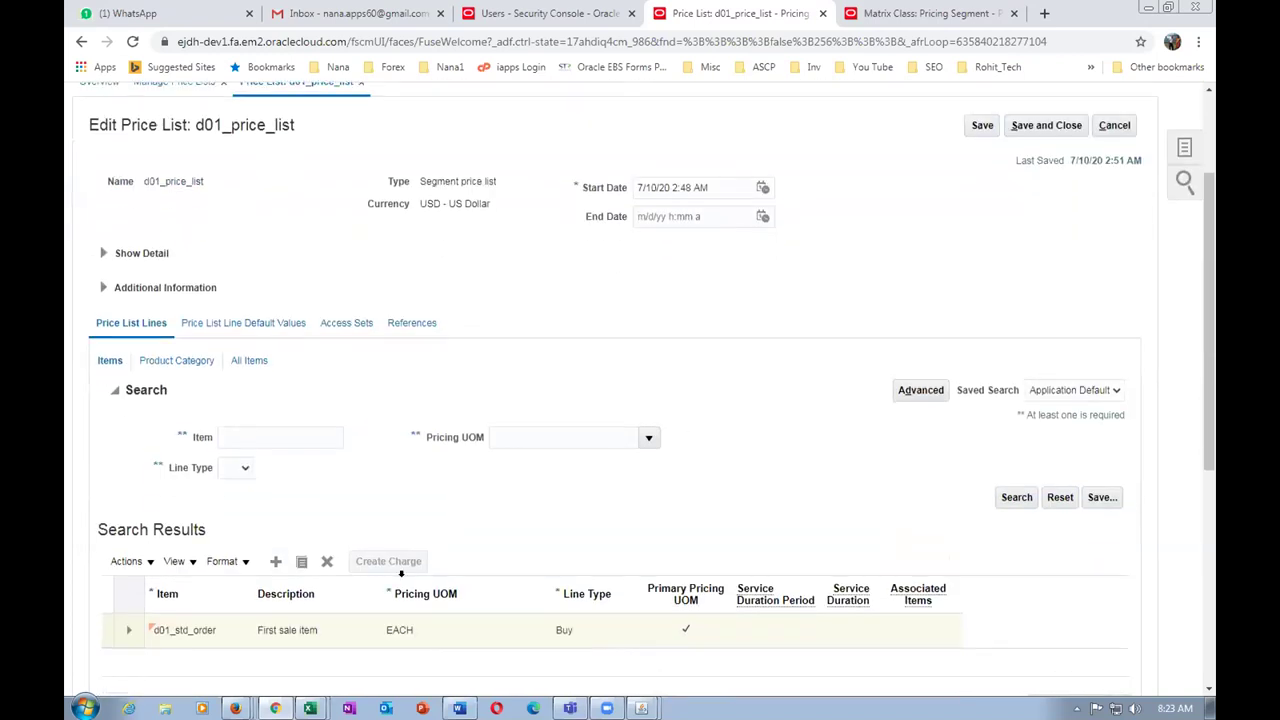
left_click(233, 470)
left_click(305, 476)
left_click(236, 467)
left_click(277, 478)
left_click(277, 478)
left_click_drag(1210, 326, 1212, 362)
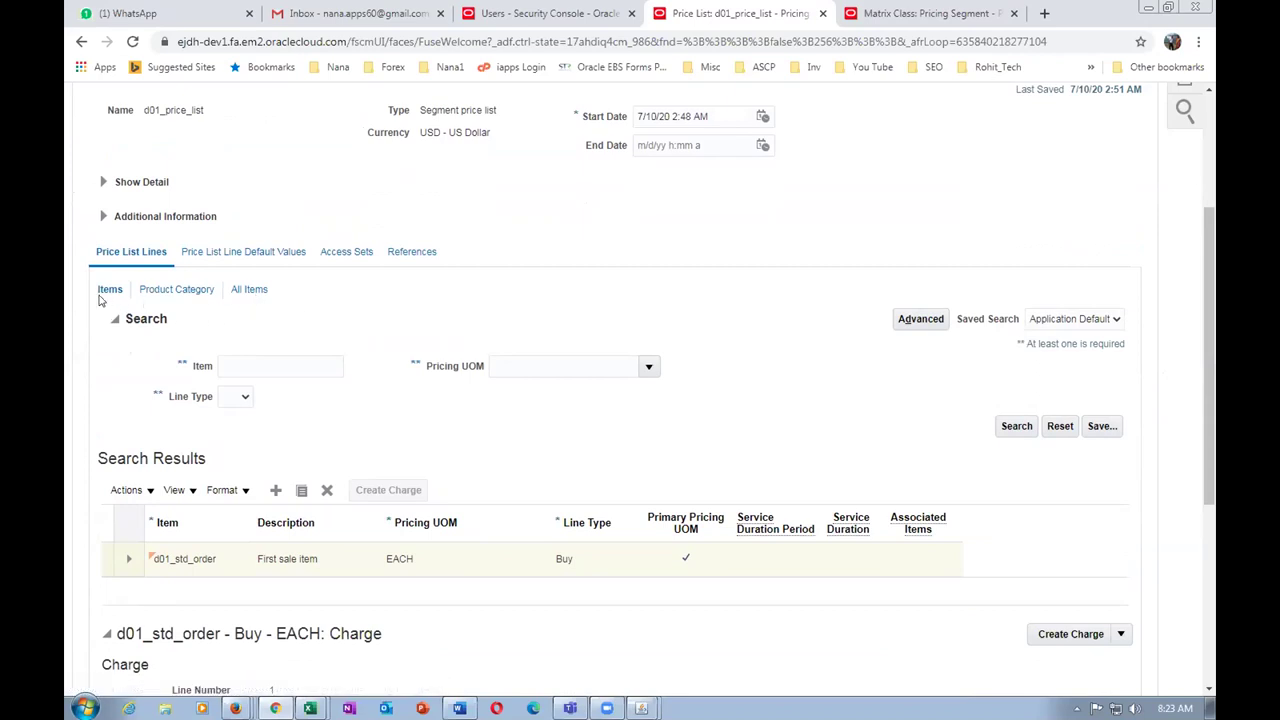
scroll(523, 596, "down", 3)
scroll(523, 601, "down", 1)
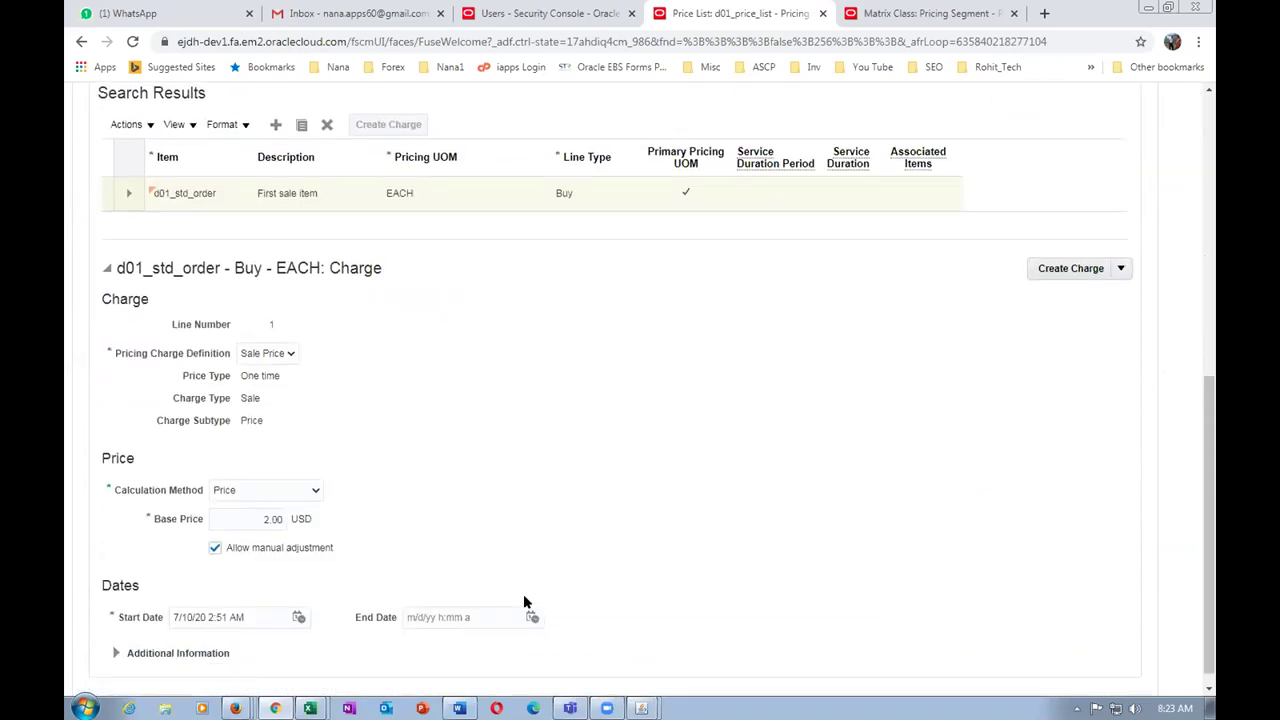
scroll(530, 595, "up", 10)
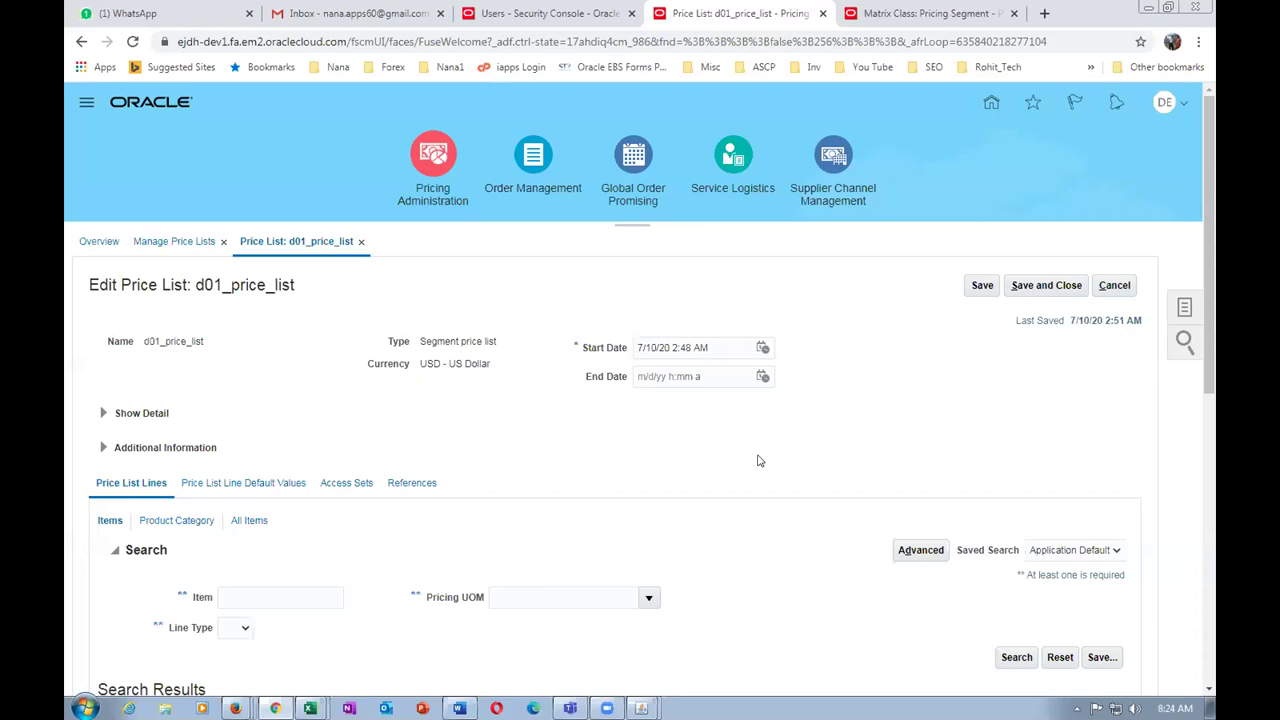
left_click(1055, 287)
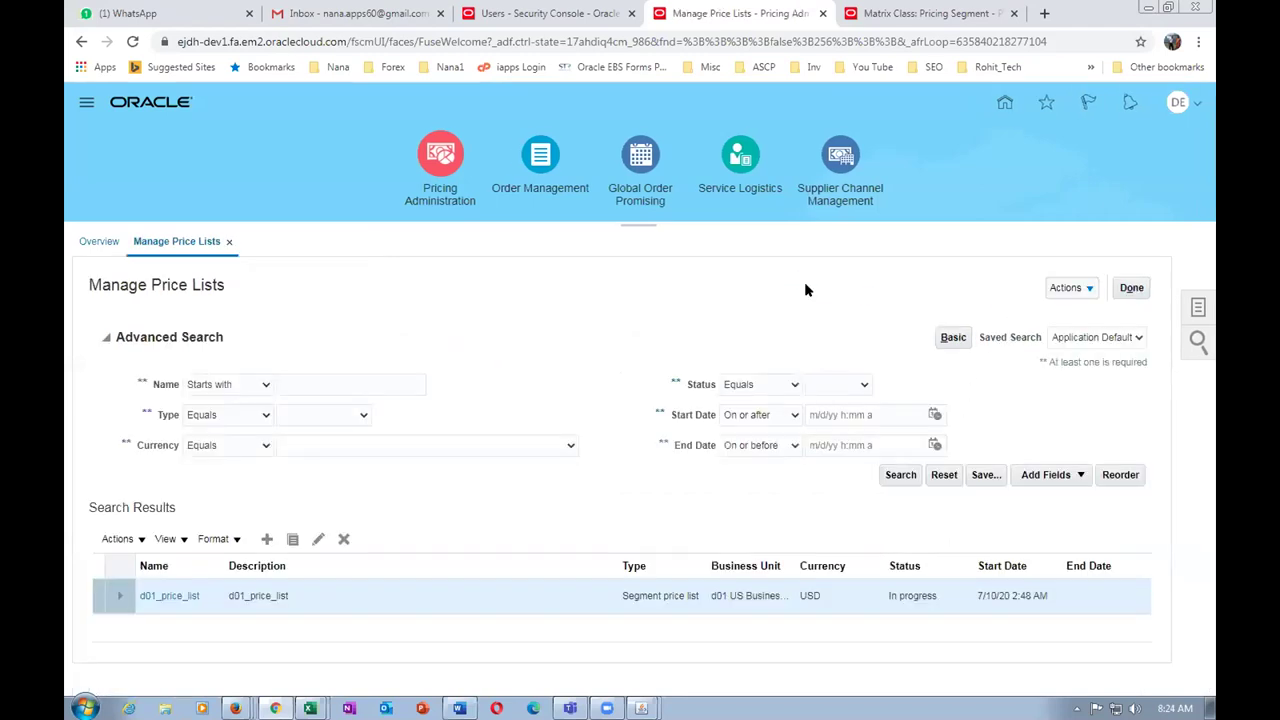
- Switch to the Excel worksheet and review task 41 on associating the price list with the pricing strategy, alongside task 40
key("alt+Tab")
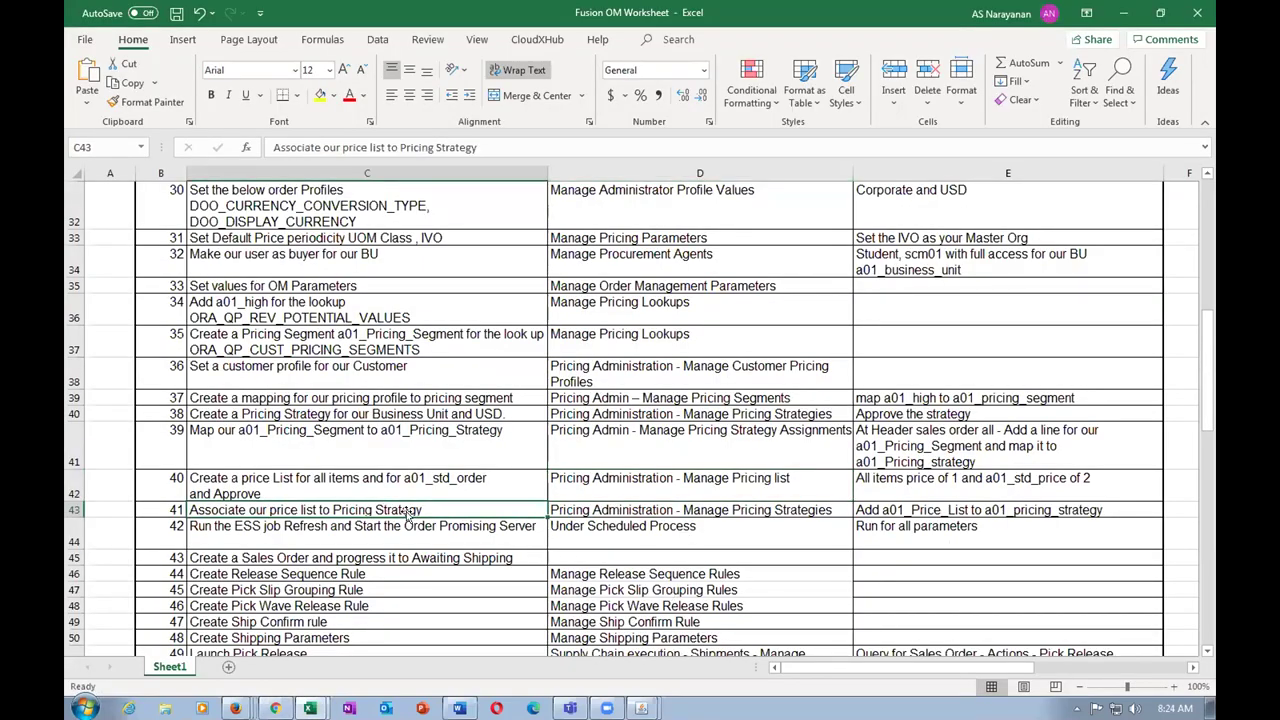
left_click(558, 503)
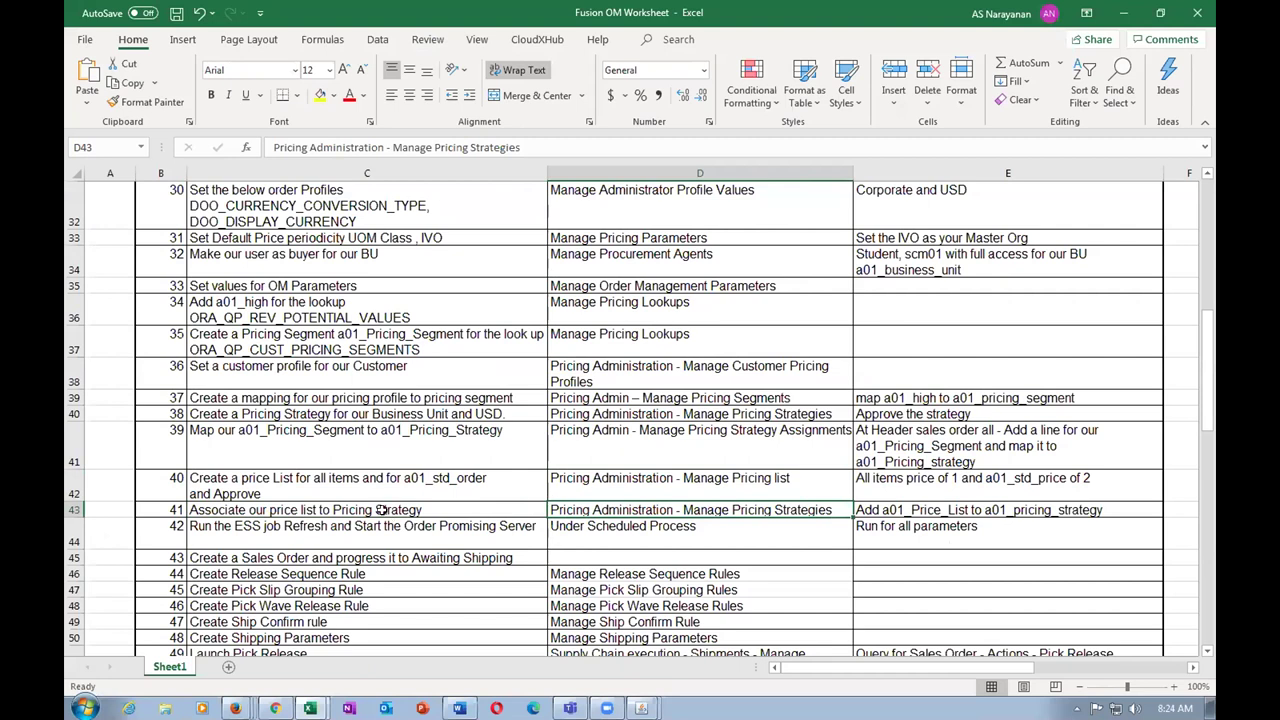
left_click(270, 475)
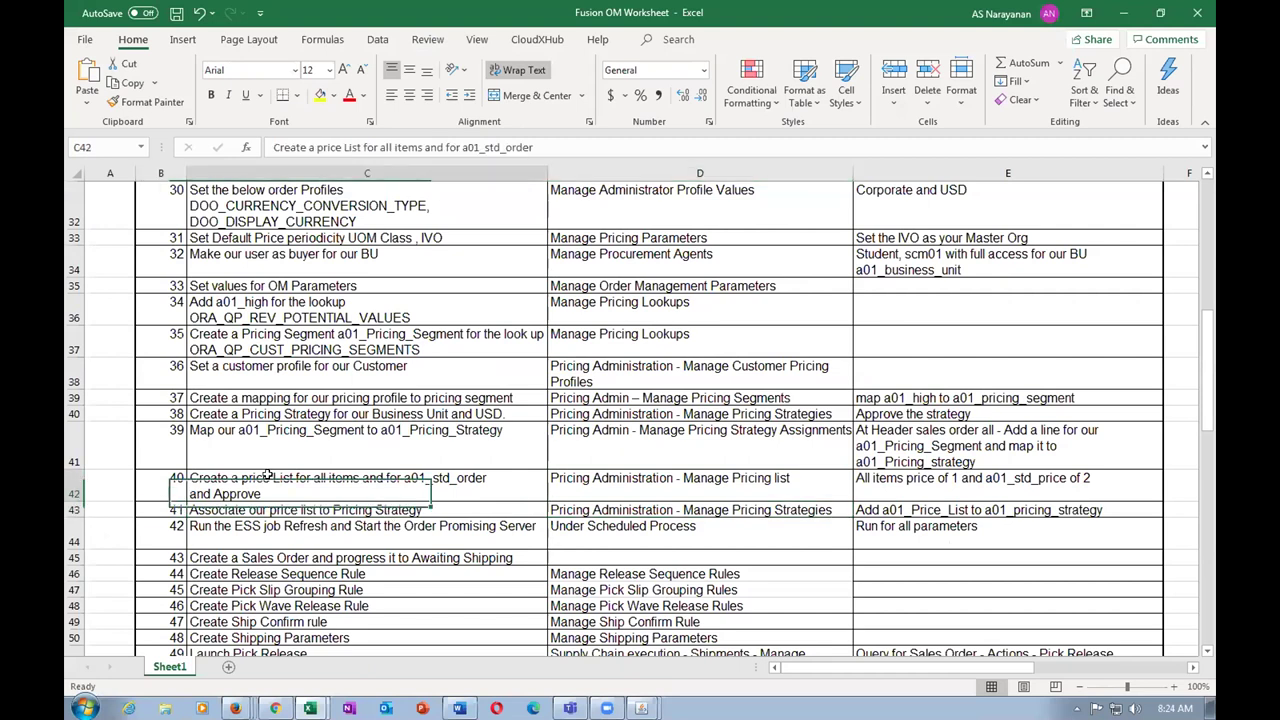
key("Right")
left_click(364, 508)
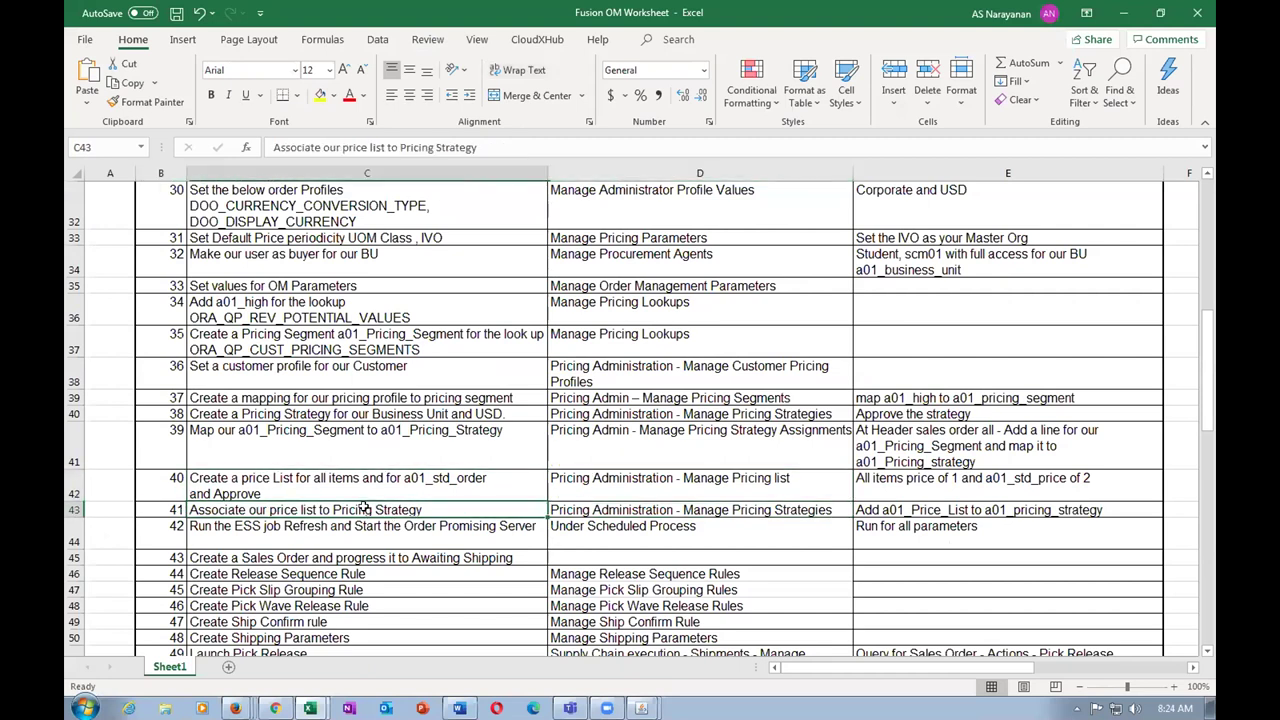
left_click(638, 510)
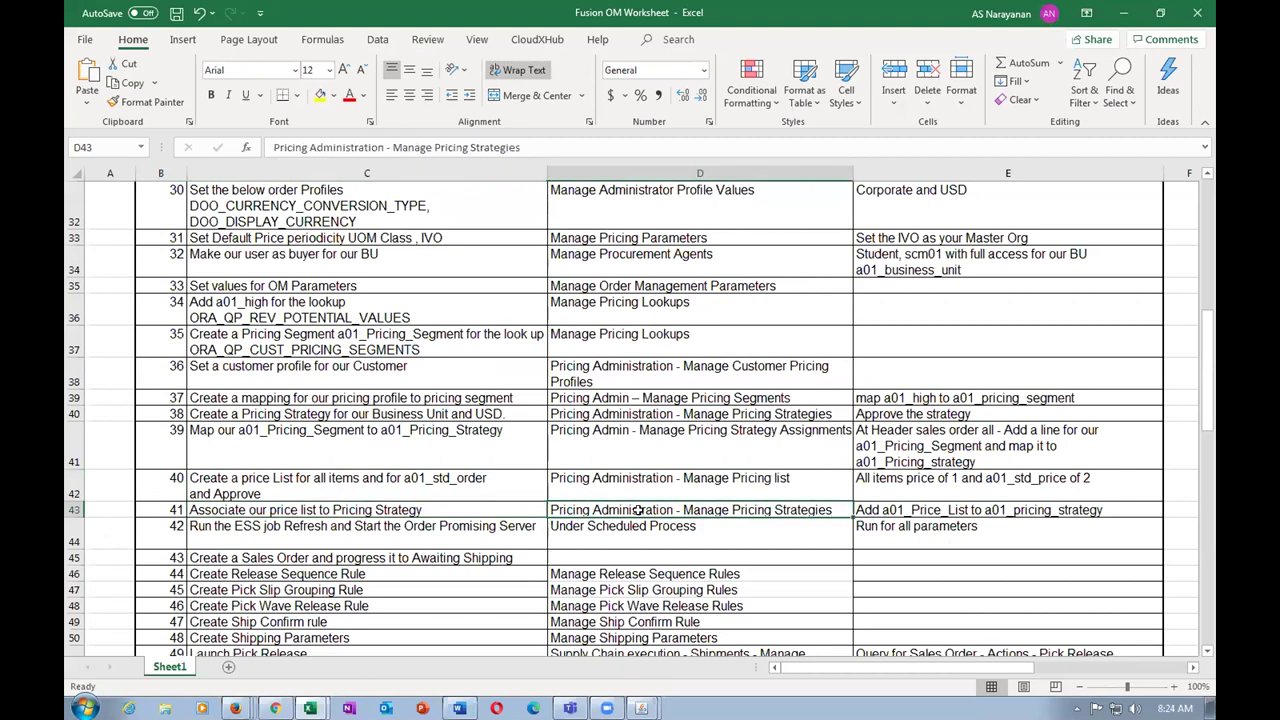
left_click(438, 512)
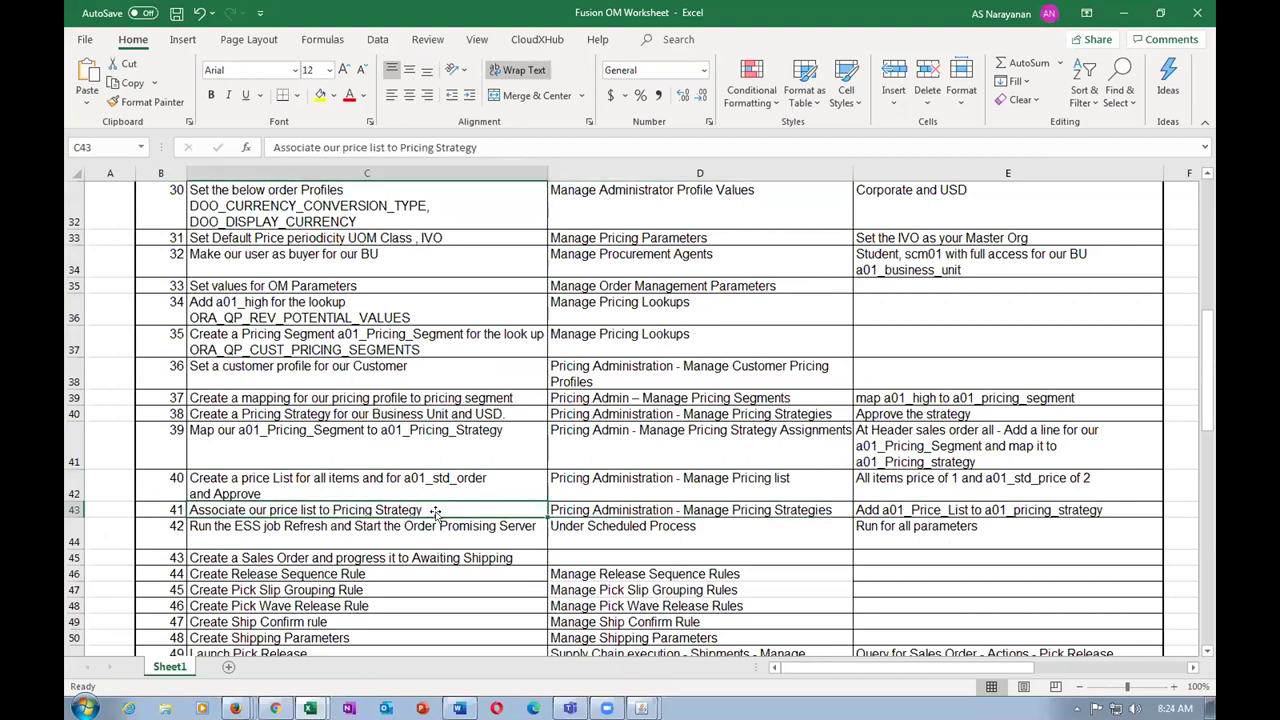
left_click(670, 509)
left_click(908, 510)
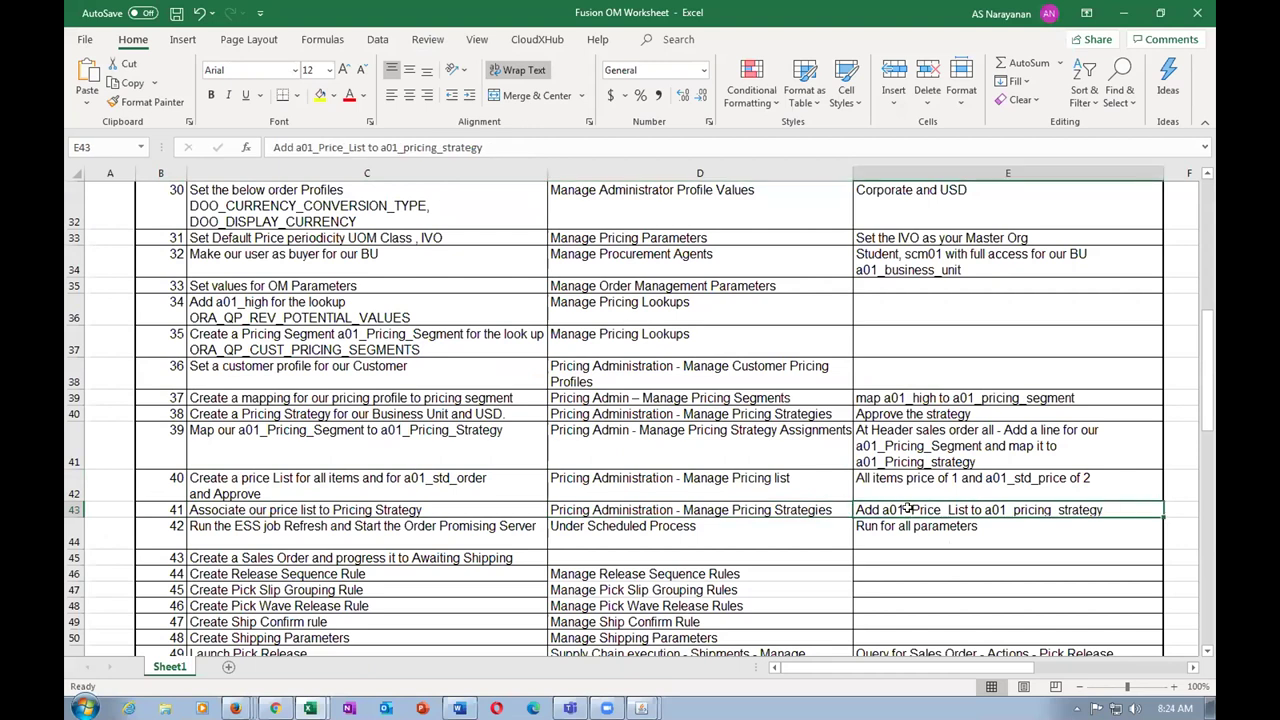
left_click(686, 510)
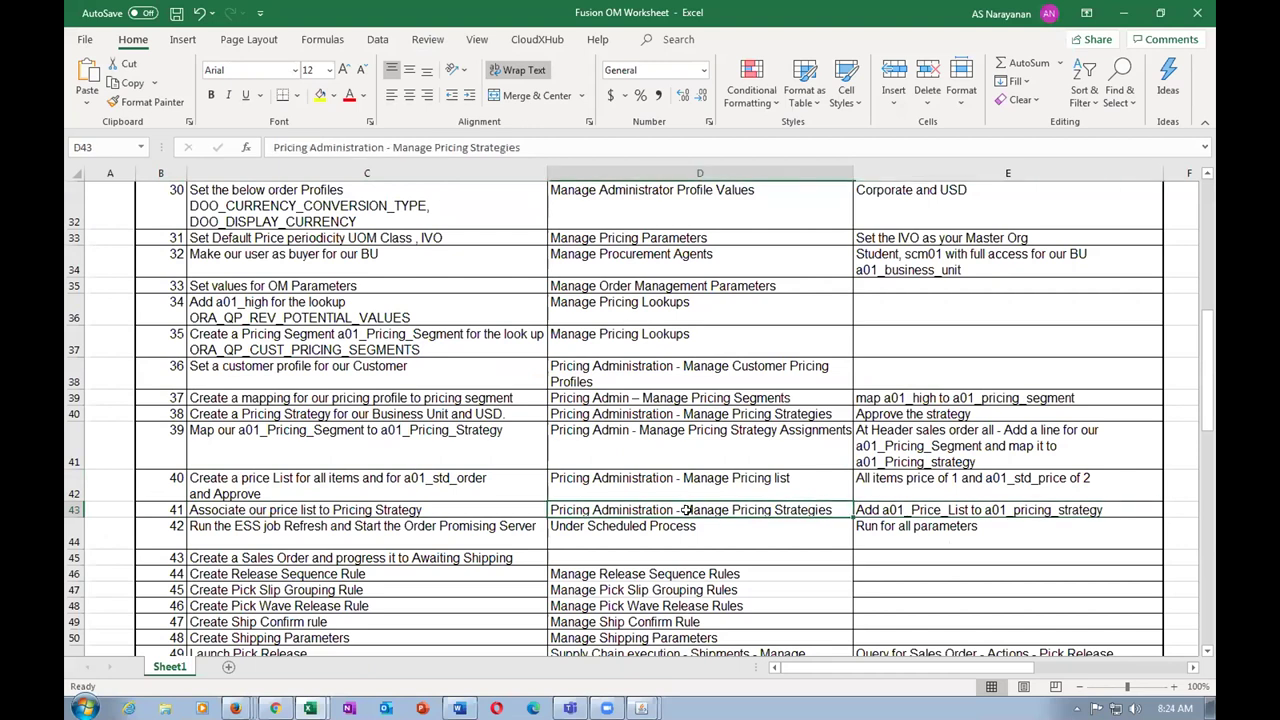
left_click(368, 510)
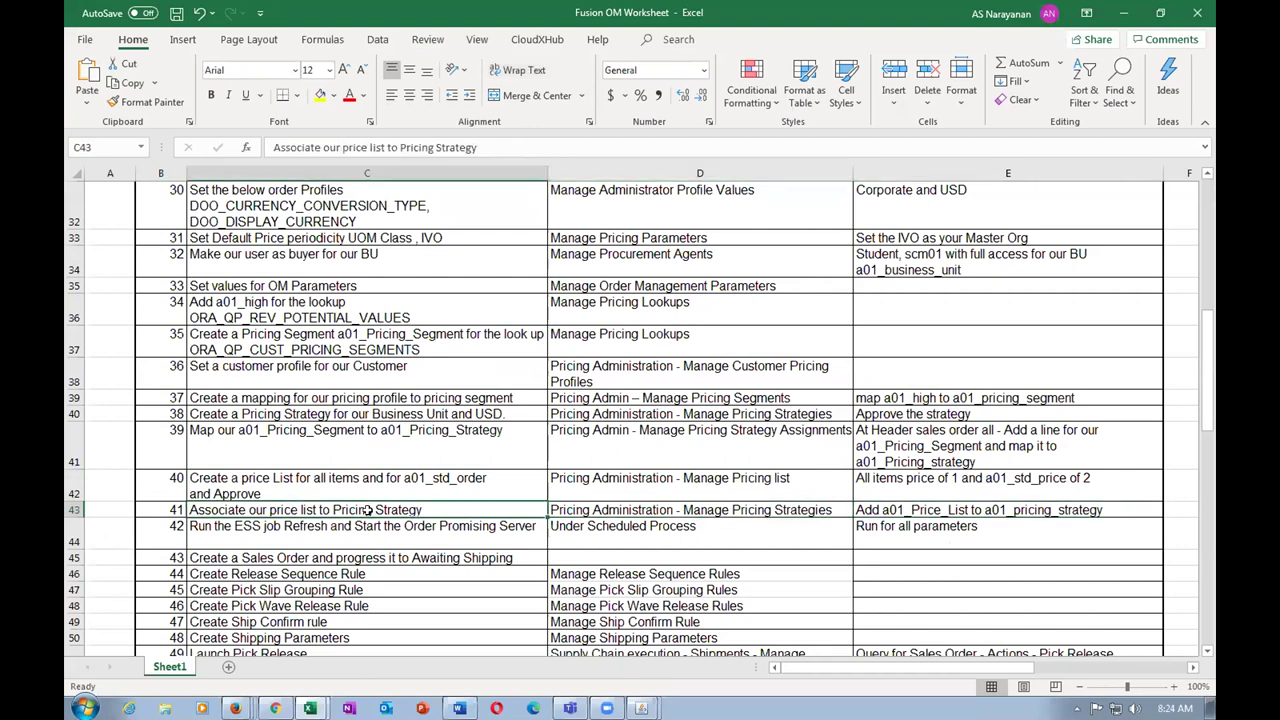
left_click(615, 509)
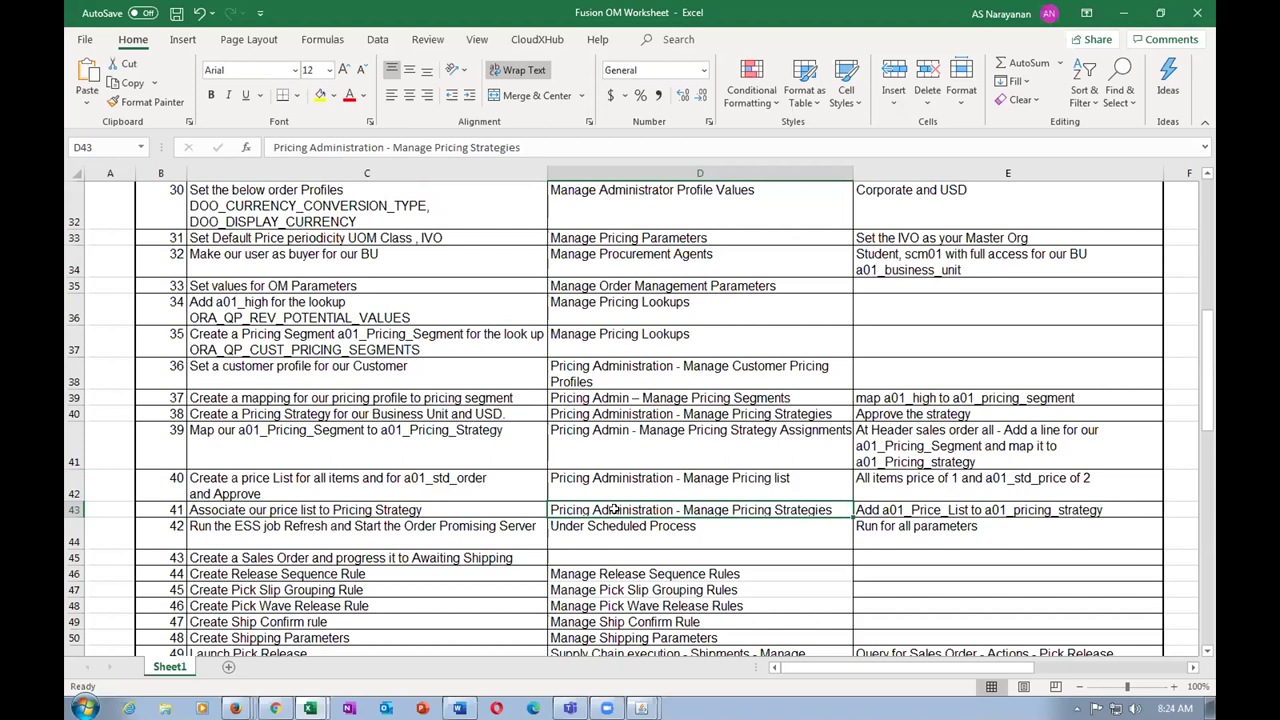
left_click(449, 506)
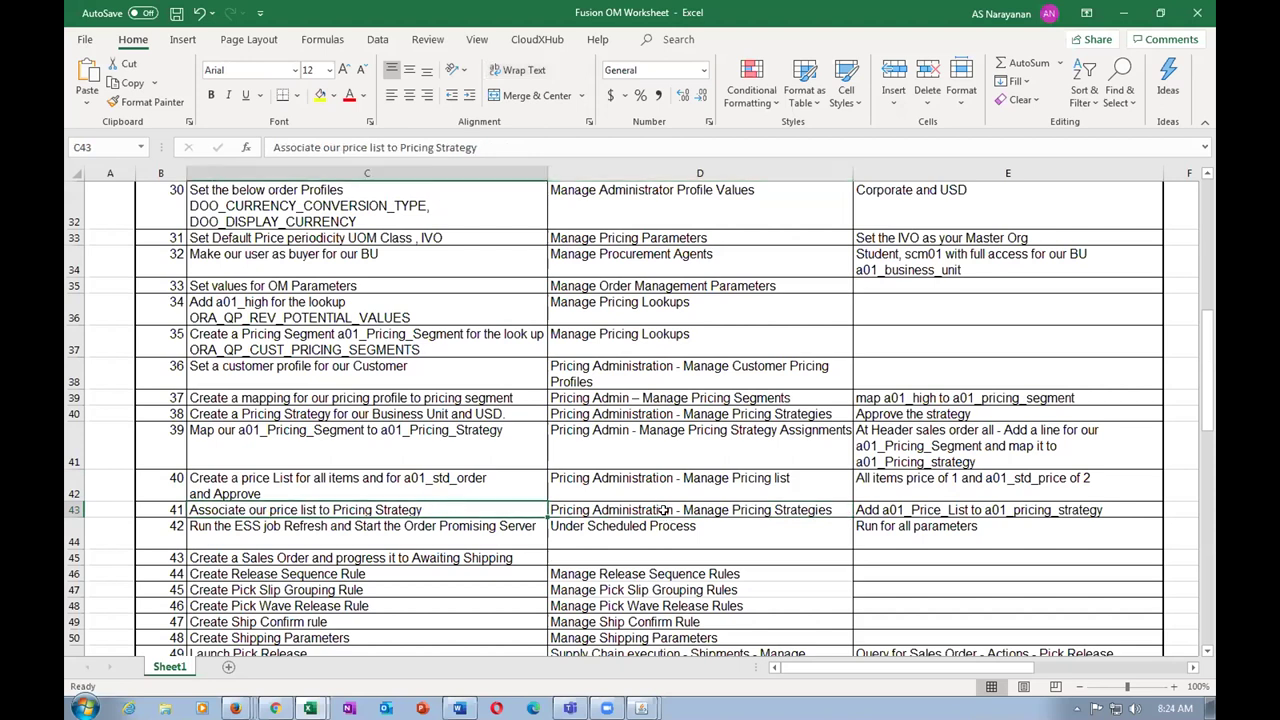
left_click(664, 510)
key("Left")
left_click(700, 511)
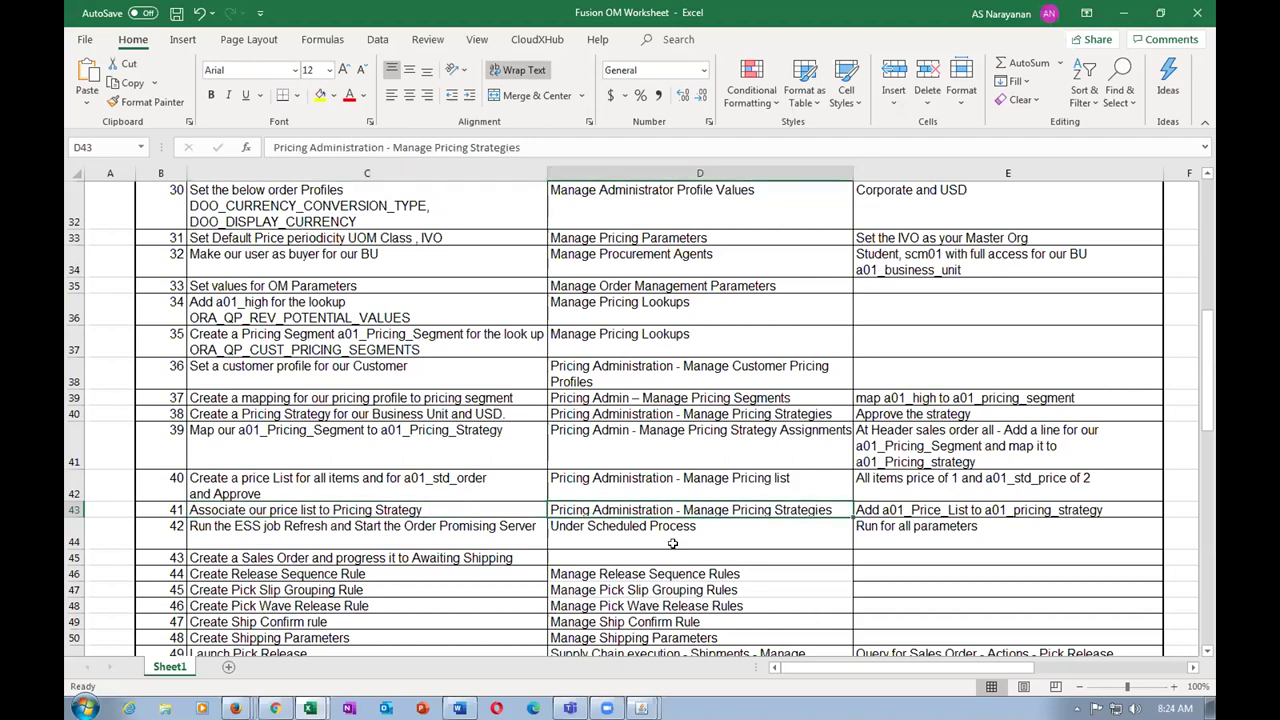
left_click(377, 511)
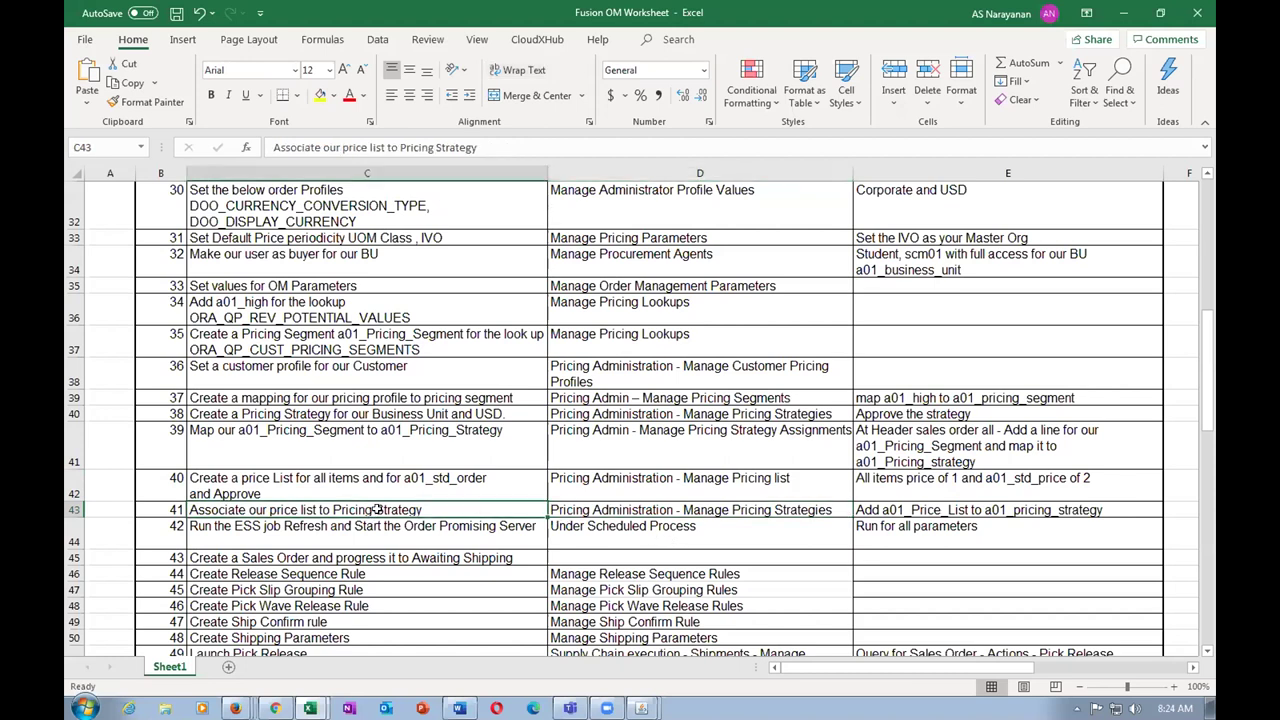
left_click(278, 479)
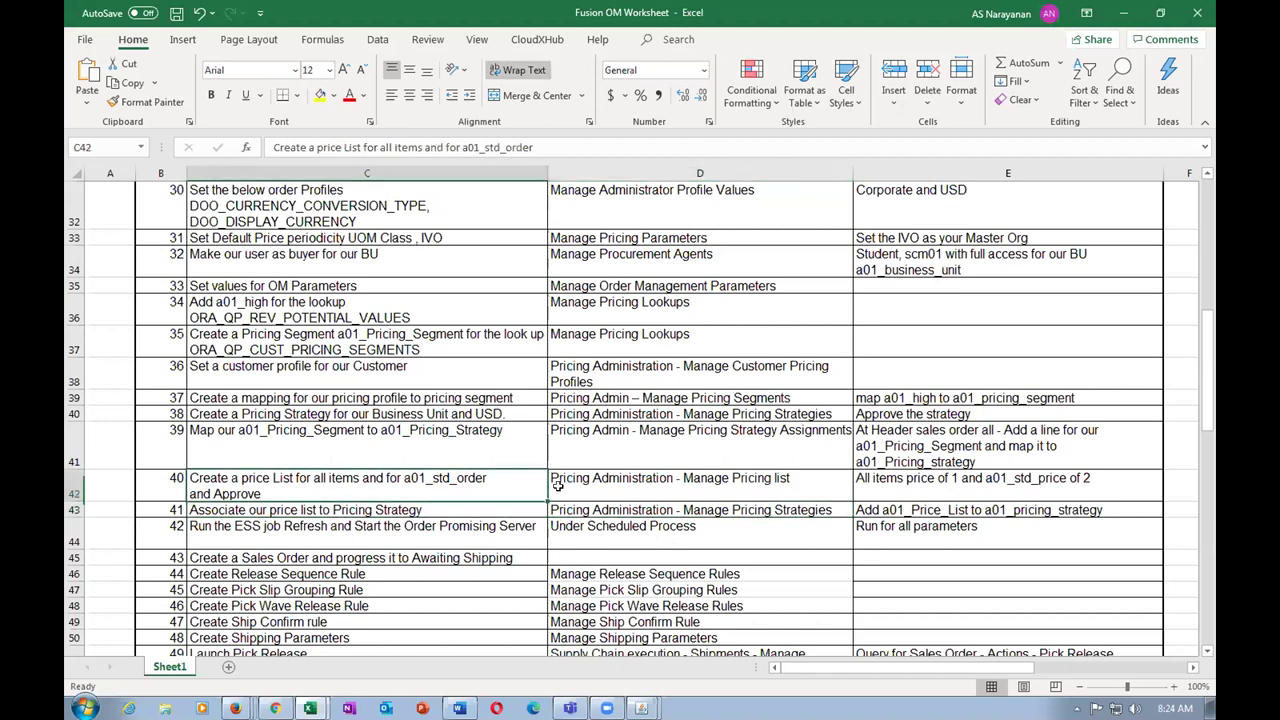
left_click(663, 480)
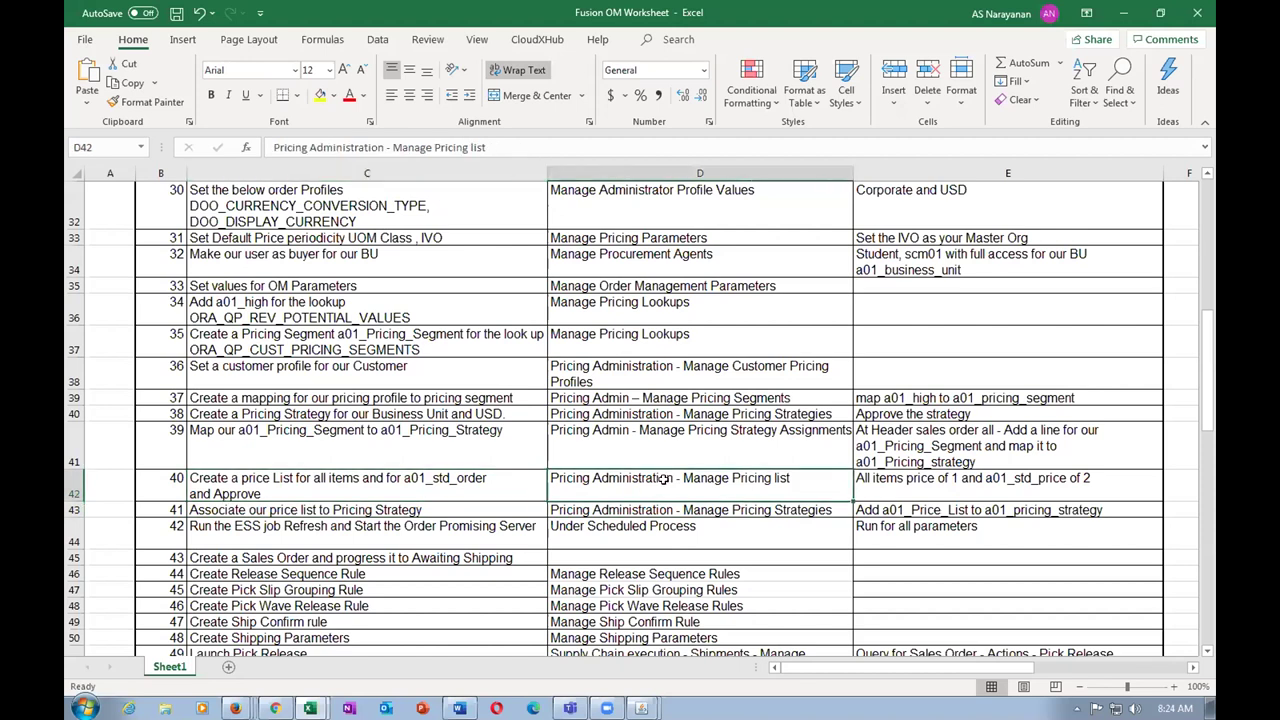
left_click(282, 510)
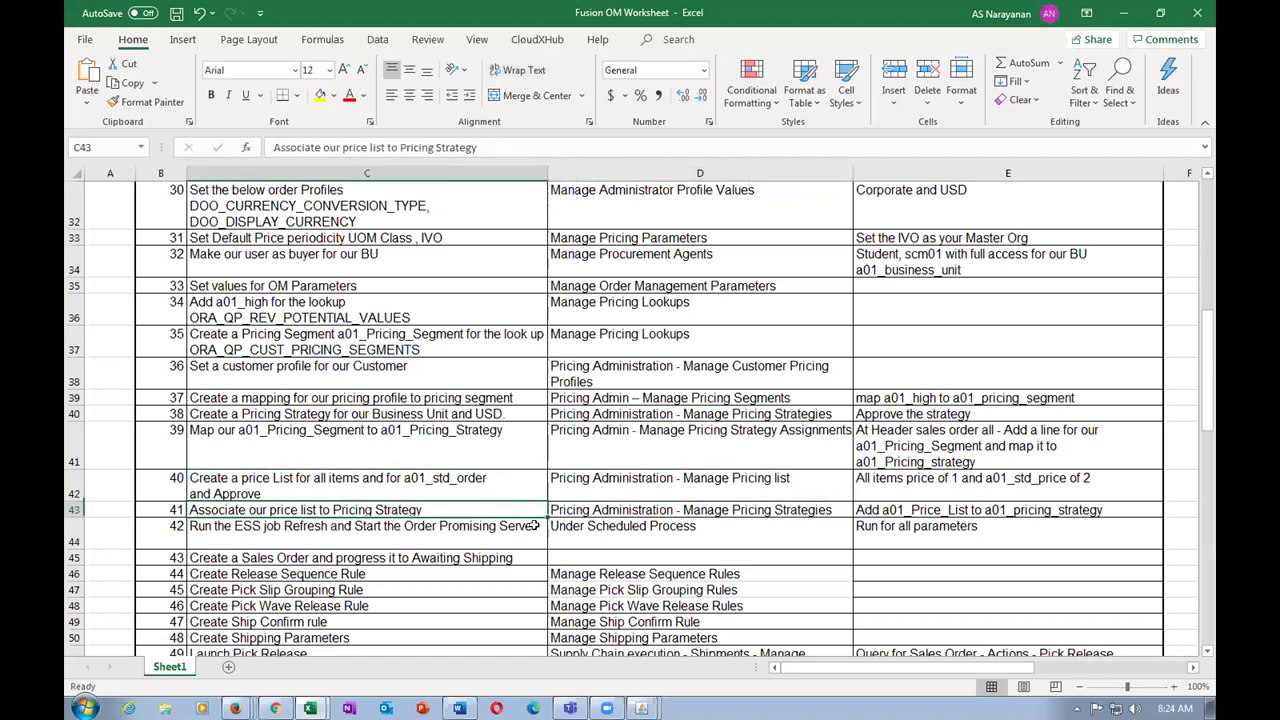
left_click(607, 514)
- Switch to Oracle Fusion, finish managing price lists, and open Manage Pricing Strategies
key("alt+Tab")
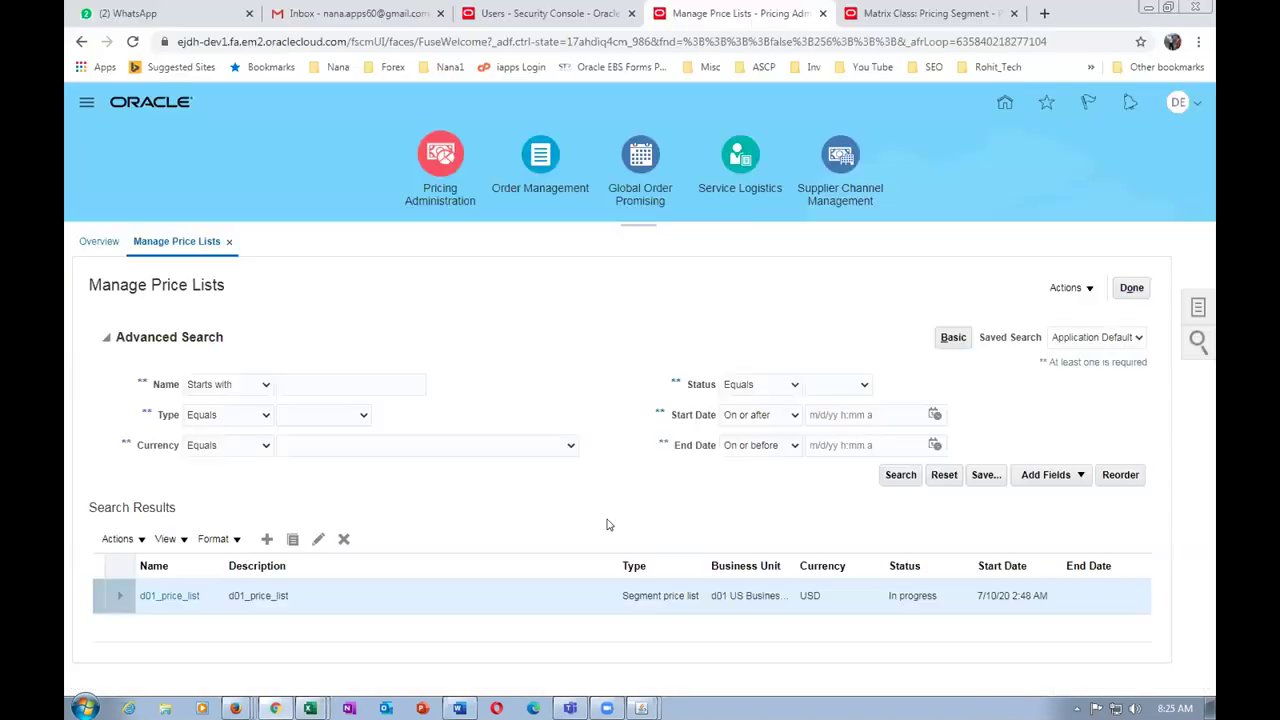
left_click(1133, 290)
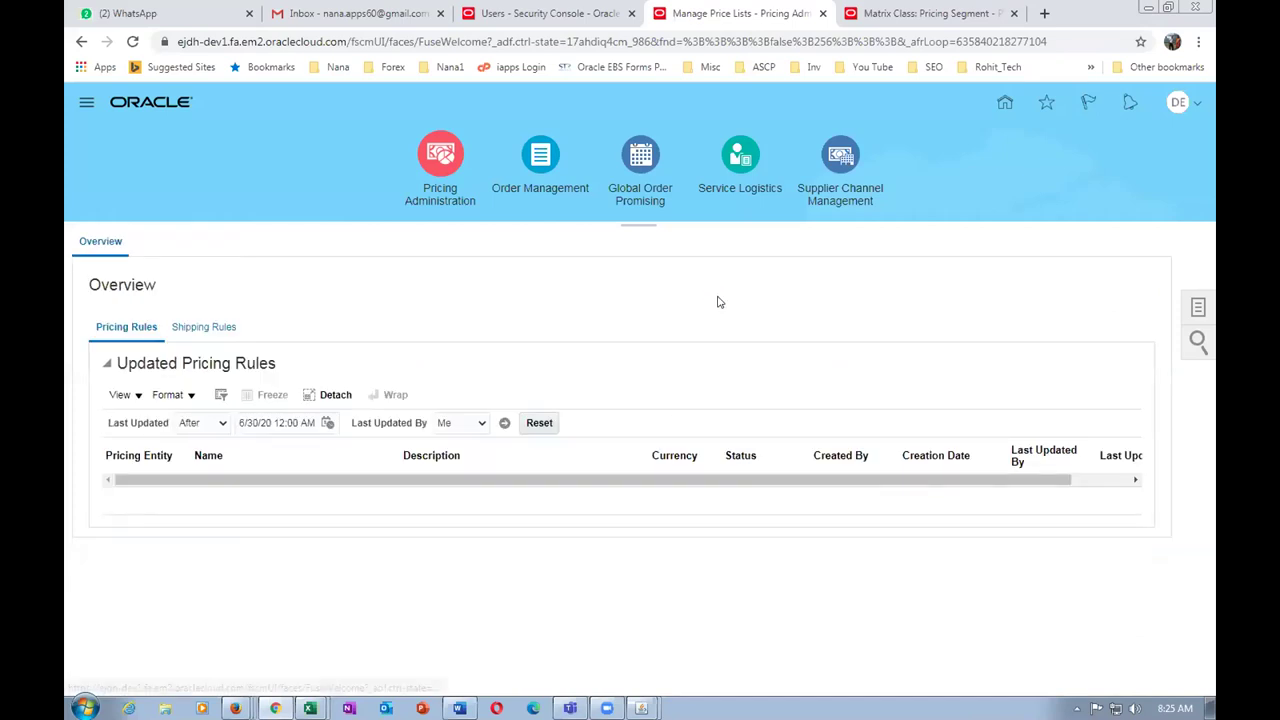
left_click(1199, 307)
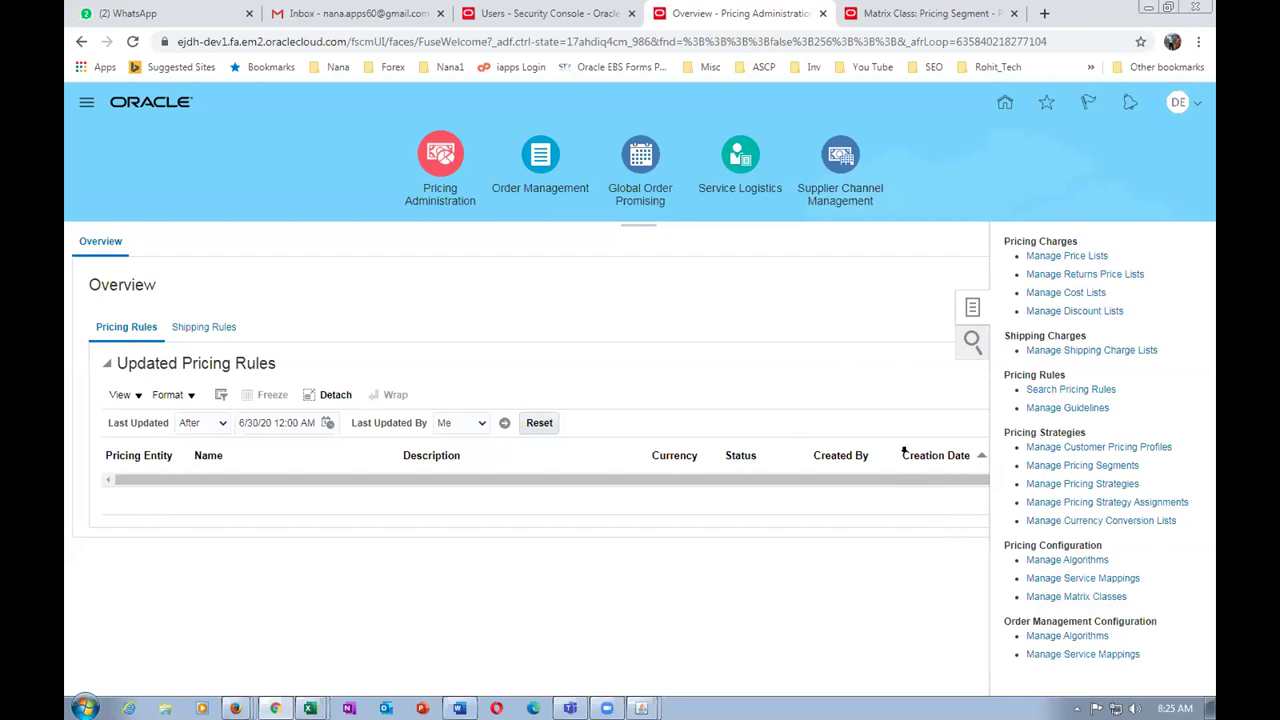
left_click(1070, 484)
- Search for pricing strategies by the name d01 and open d01_pricing_strategy for editing
left_click(232, 354)
type("d01")
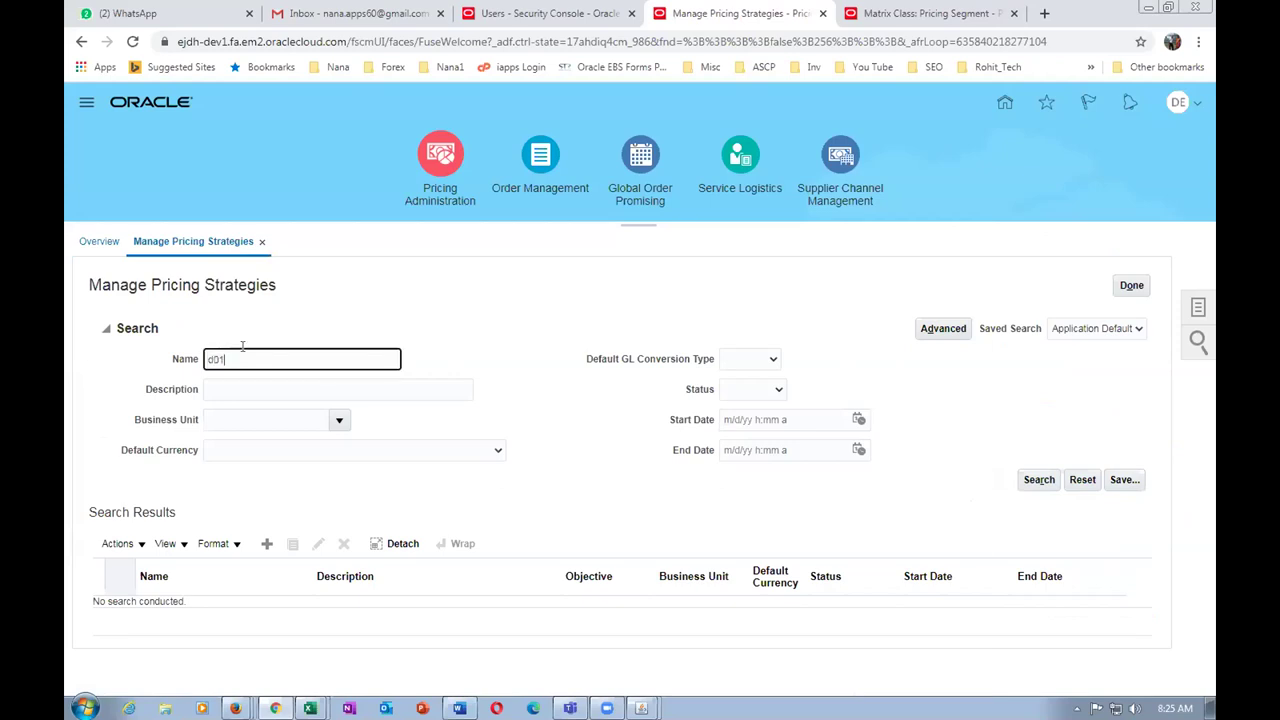
key("Return")
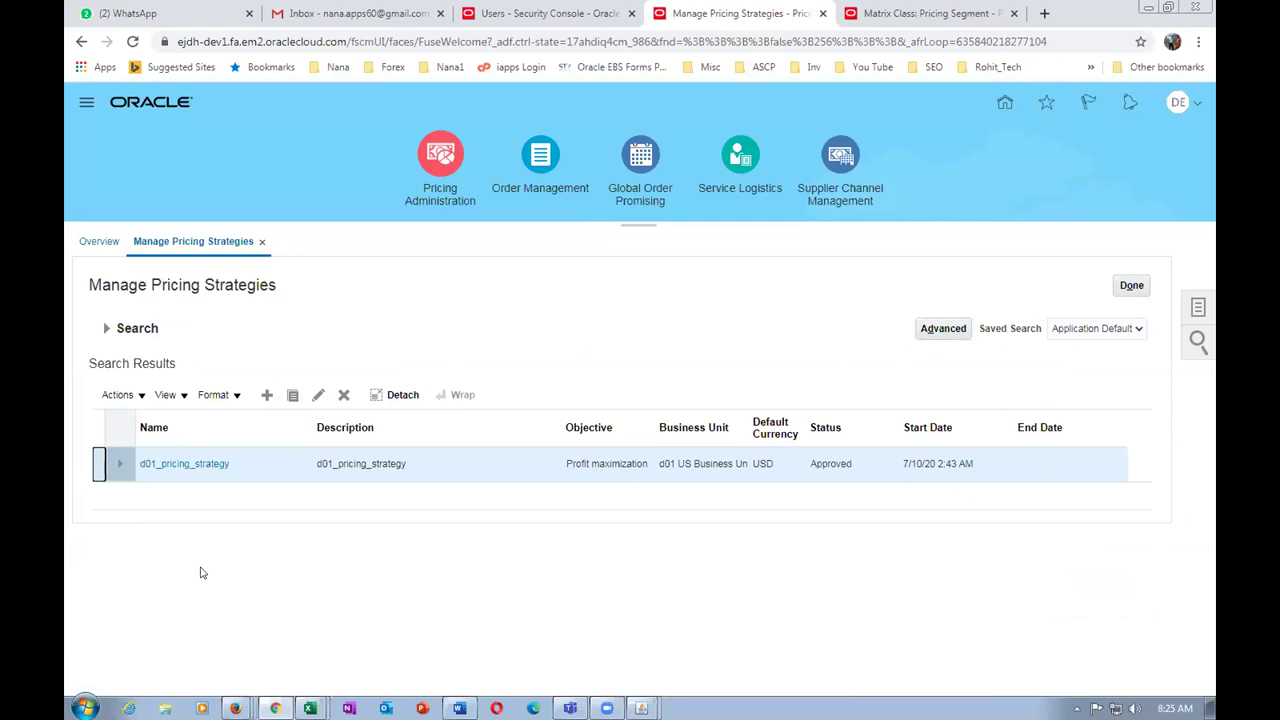
left_click(195, 464)
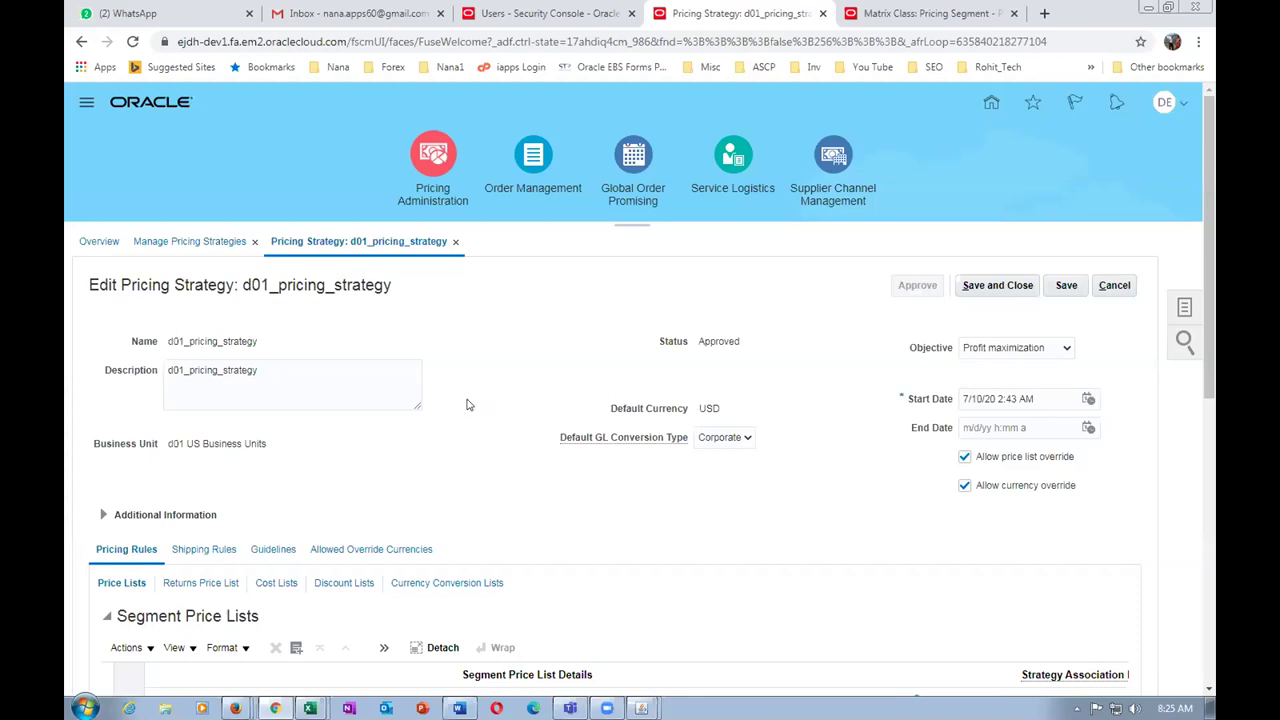
- Search for price lists named d01 and add d01_price_list to the pricing strategy's segment price lists
scroll(466, 405, "down", 2)
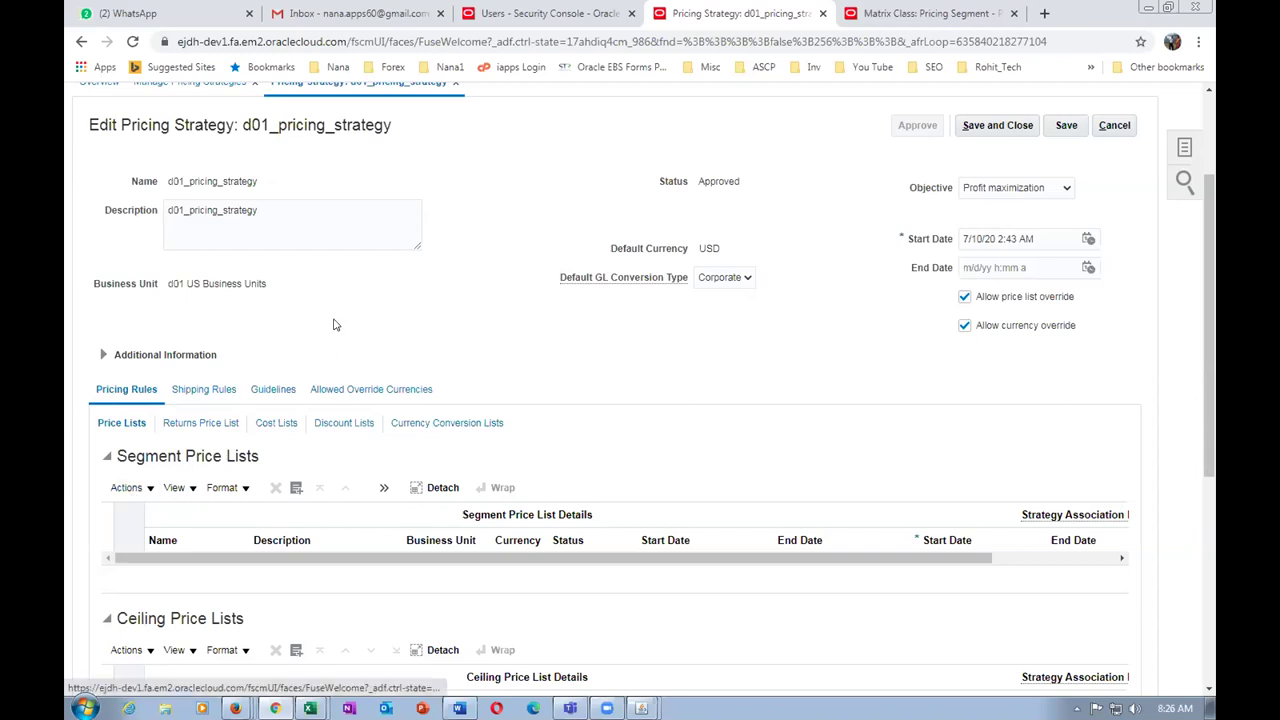
scroll(334, 323, "down", 2)
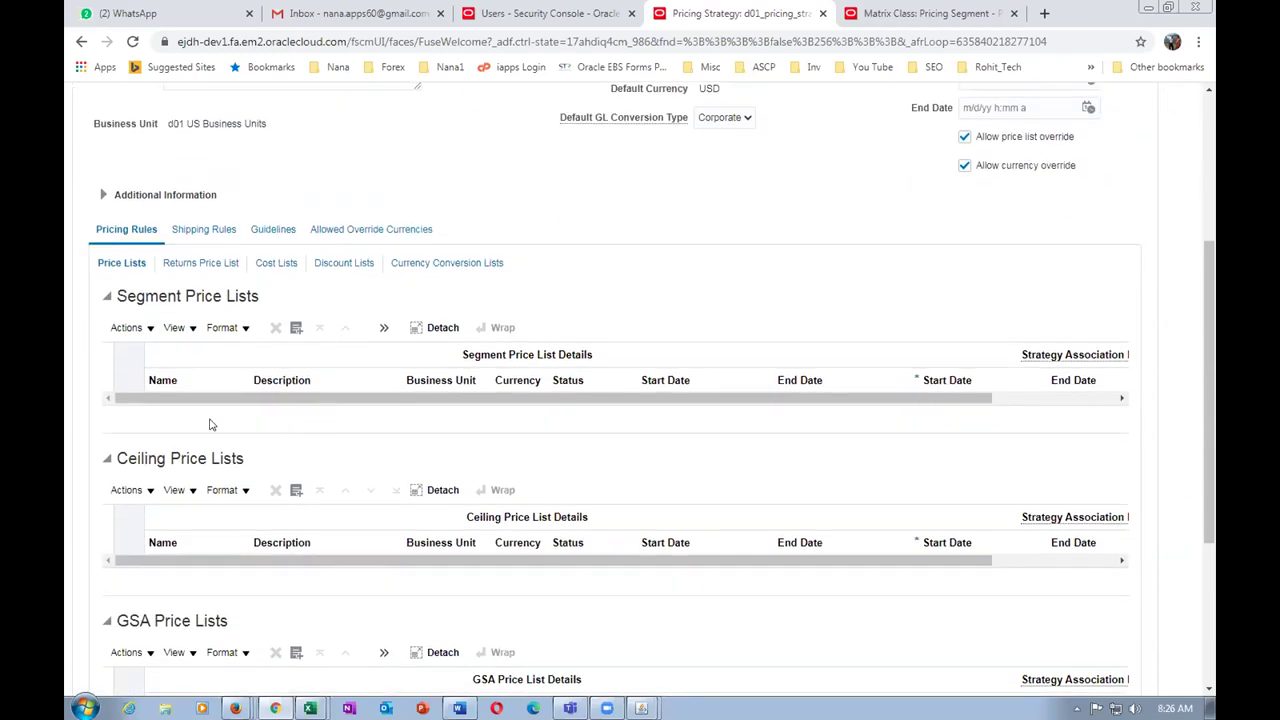
scroll(337, 450, "down", 3)
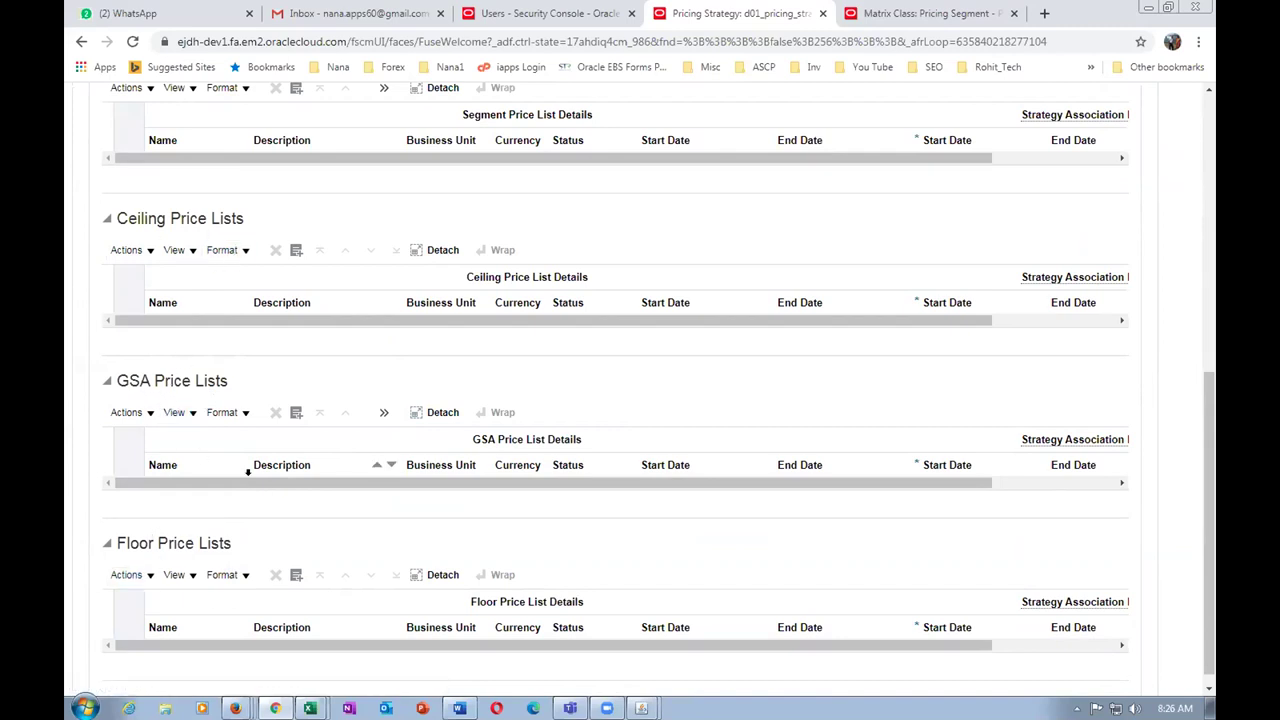
scroll(249, 480, "up", 3)
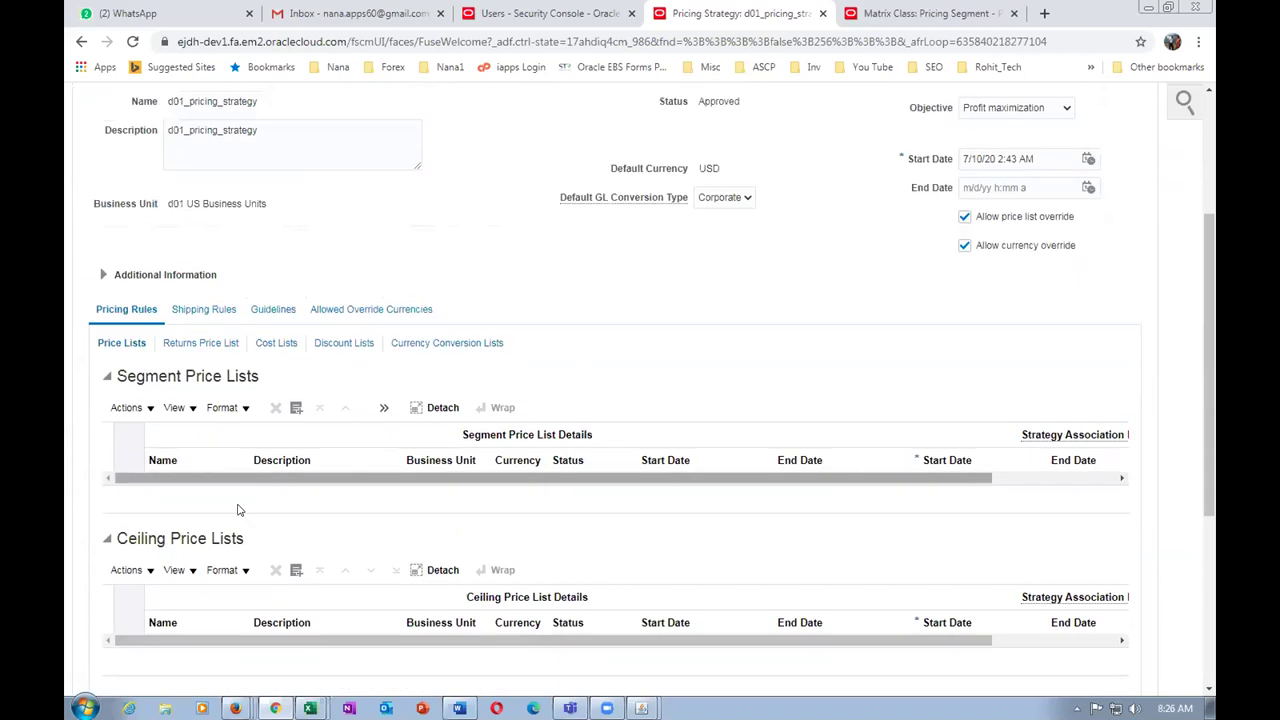
left_click(126, 407)
left_click(150, 458)
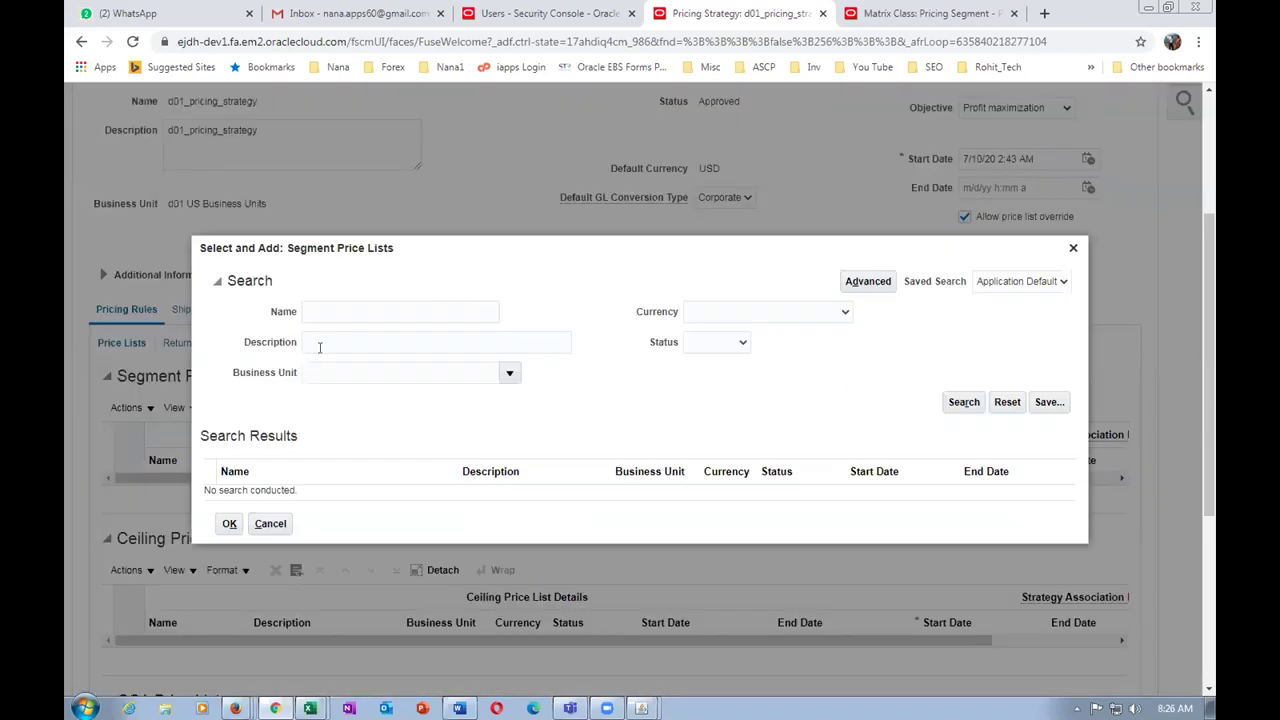
left_click(323, 312)
type("d01")
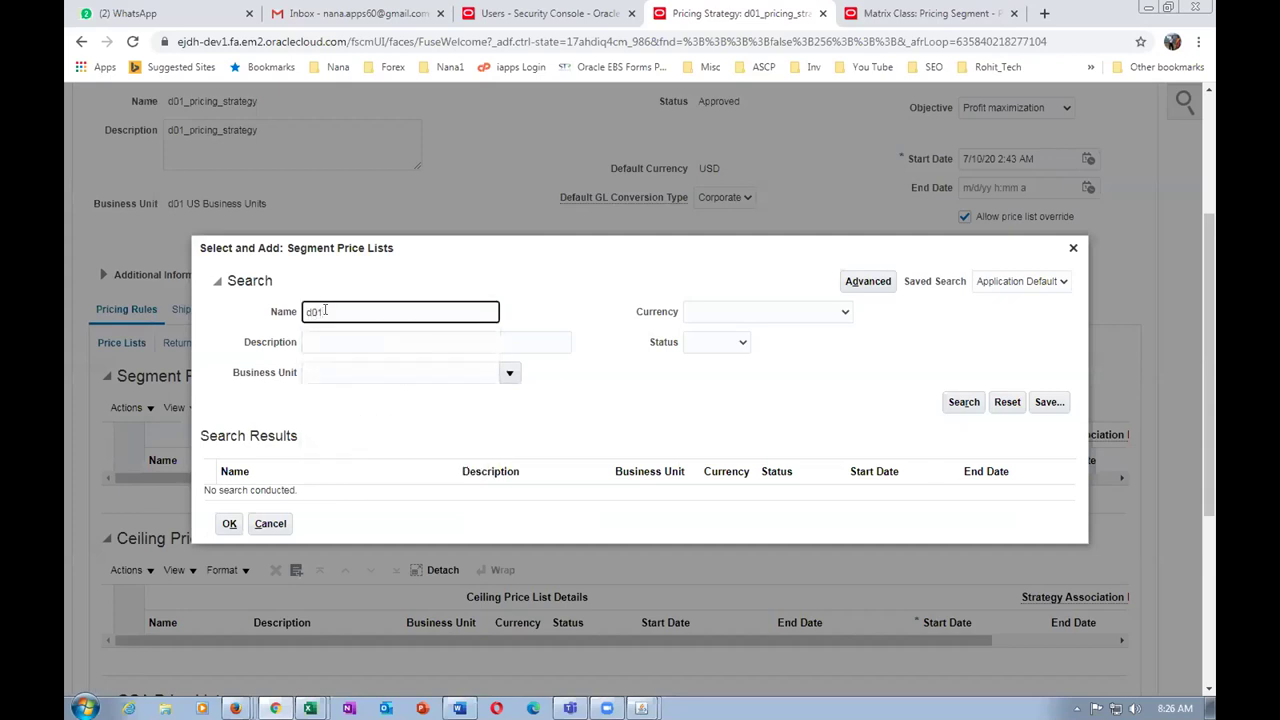
left_click(955, 404)
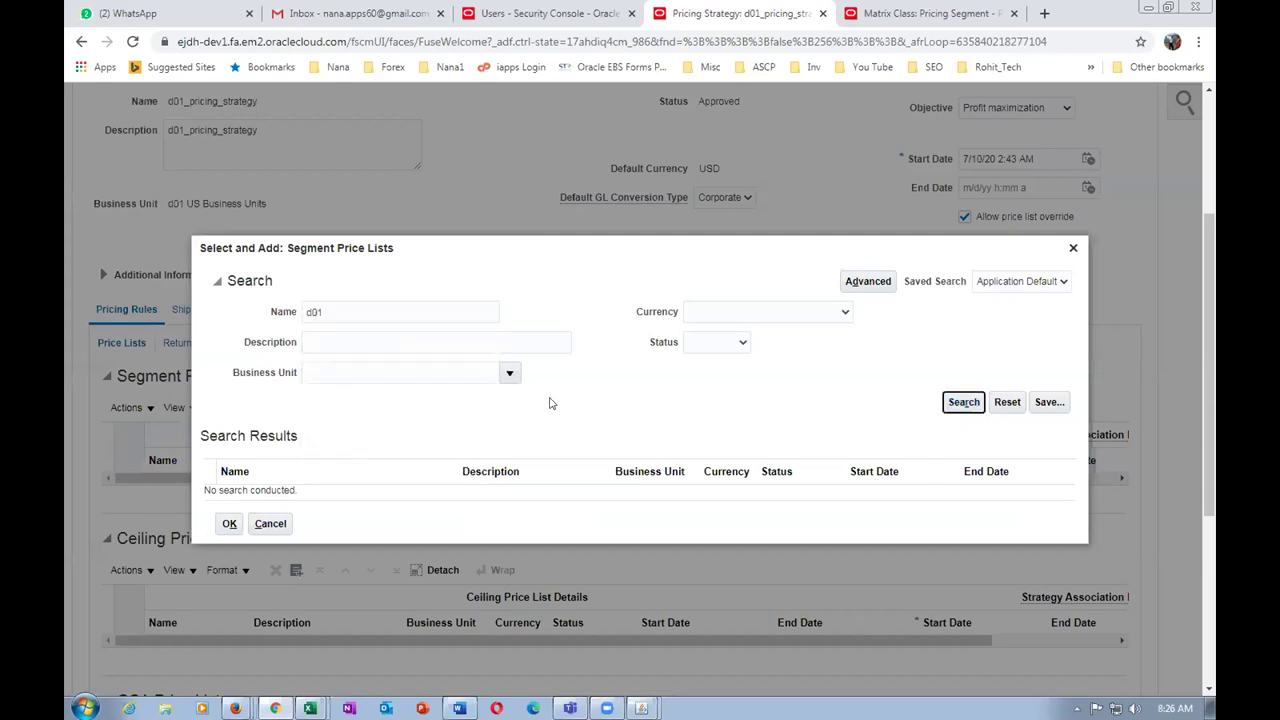
left_click(337, 490)
left_click(229, 531)
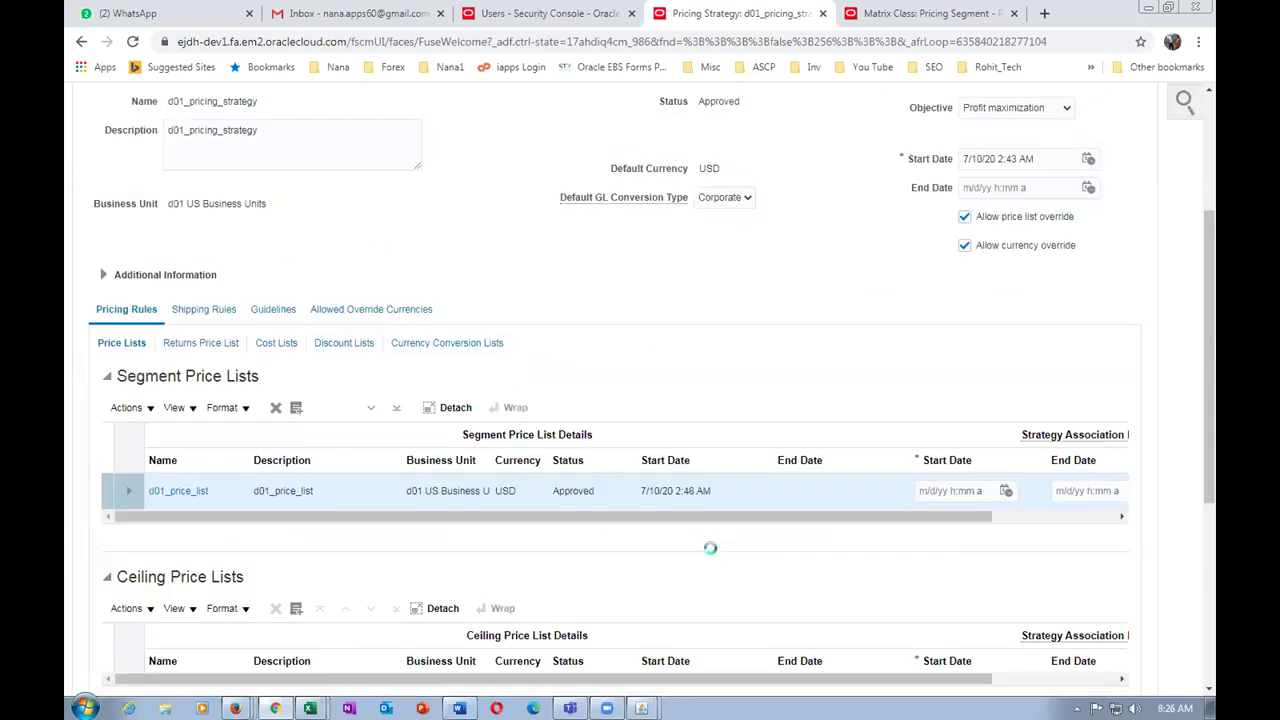
- Set the strategy association start date of d01_price_list to 7/10/20 2:56 AM, and save and close the pricing strategy
left_click(1006, 490)
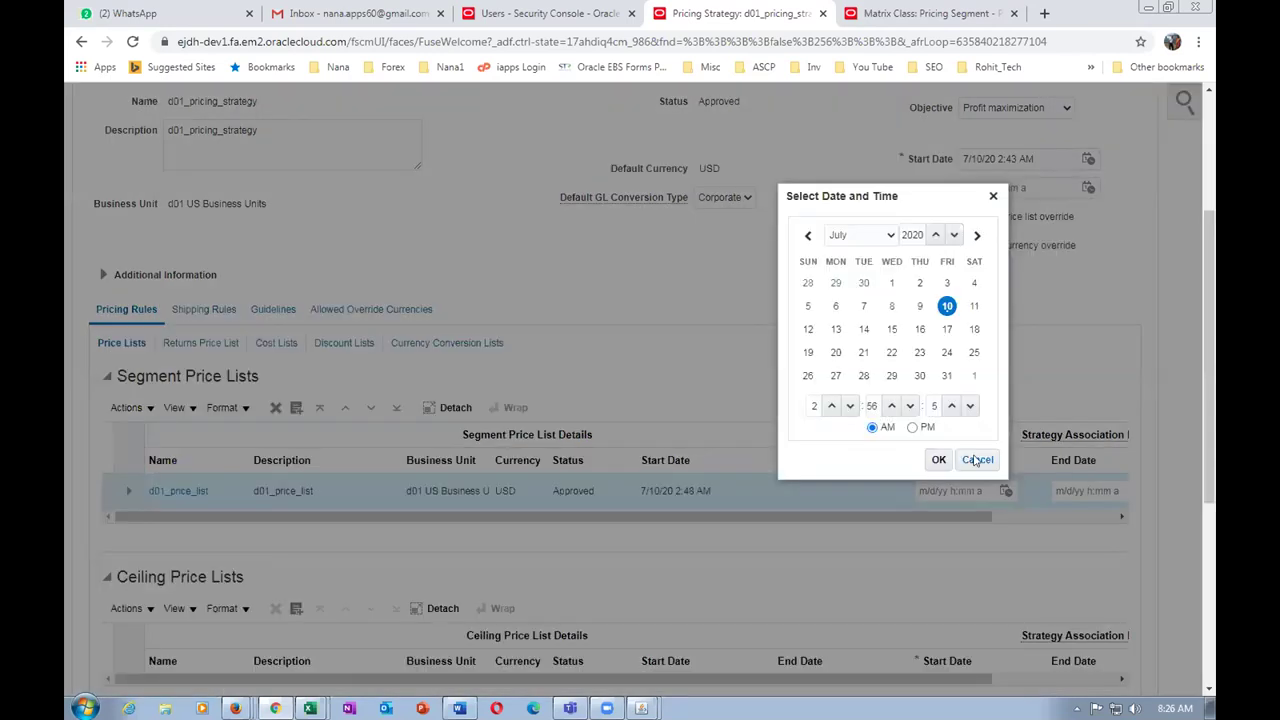
left_click(939, 460)
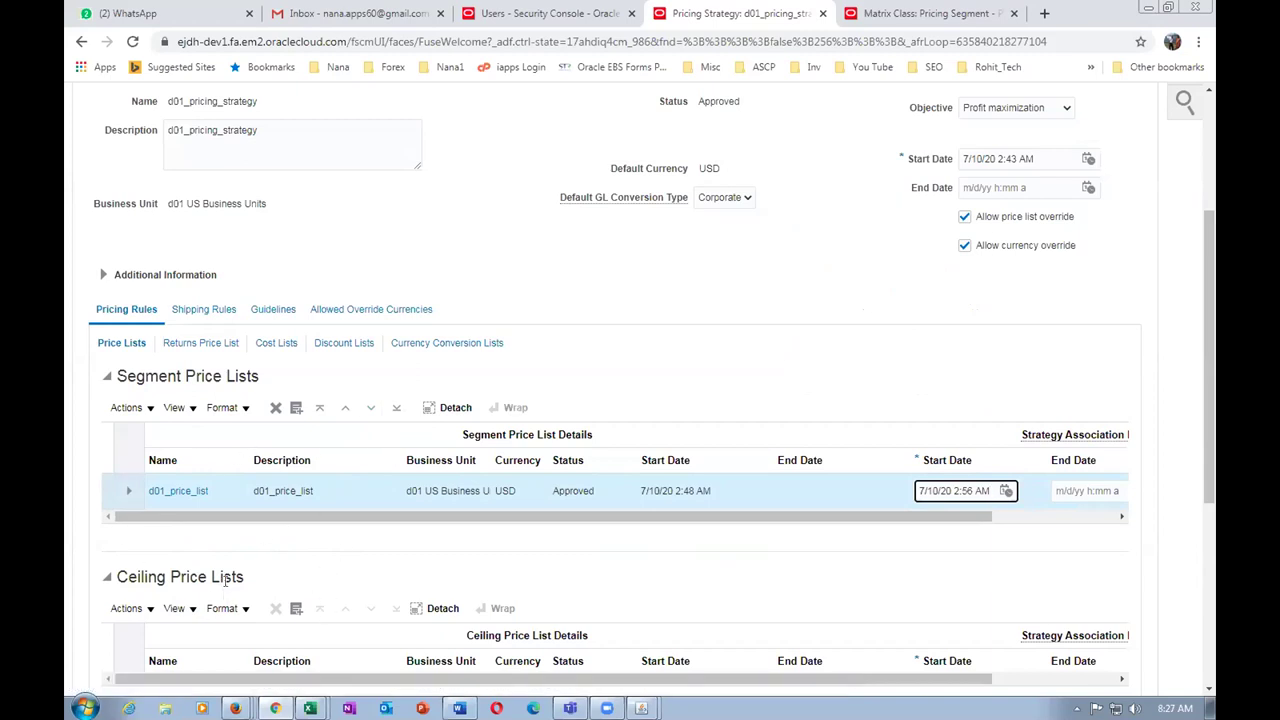
left_click(583, 368)
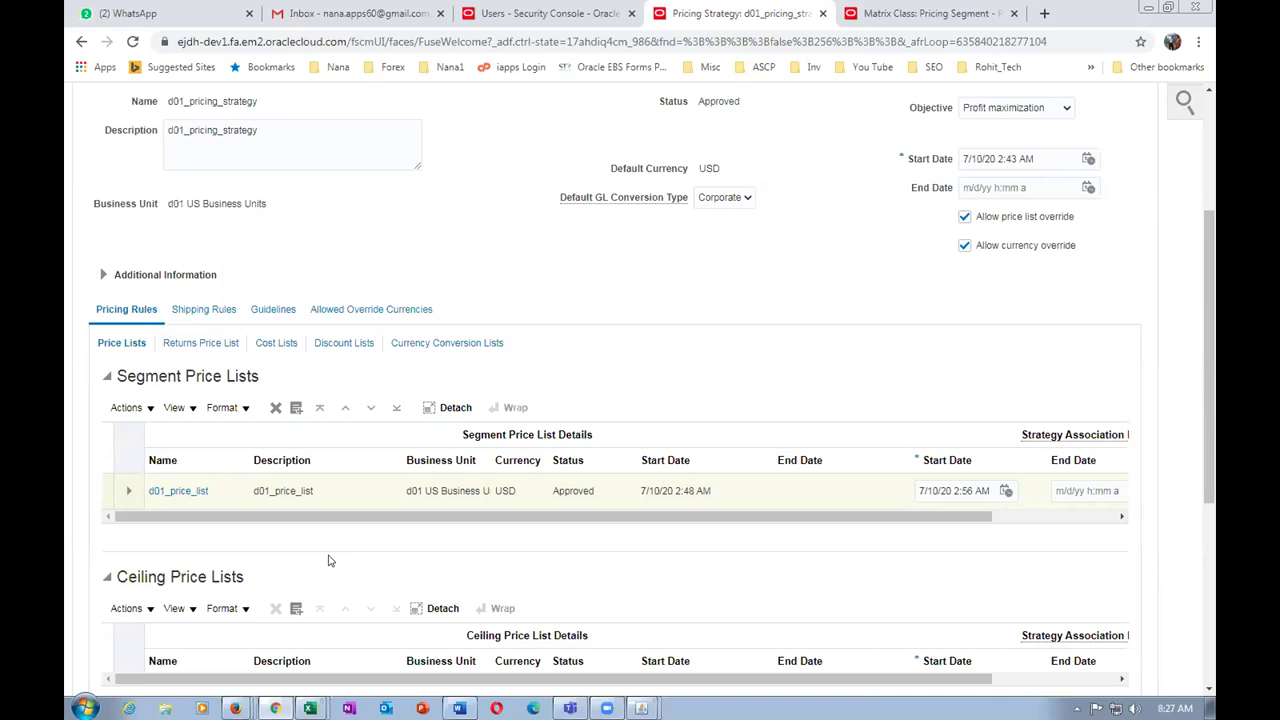
left_click(344, 505)
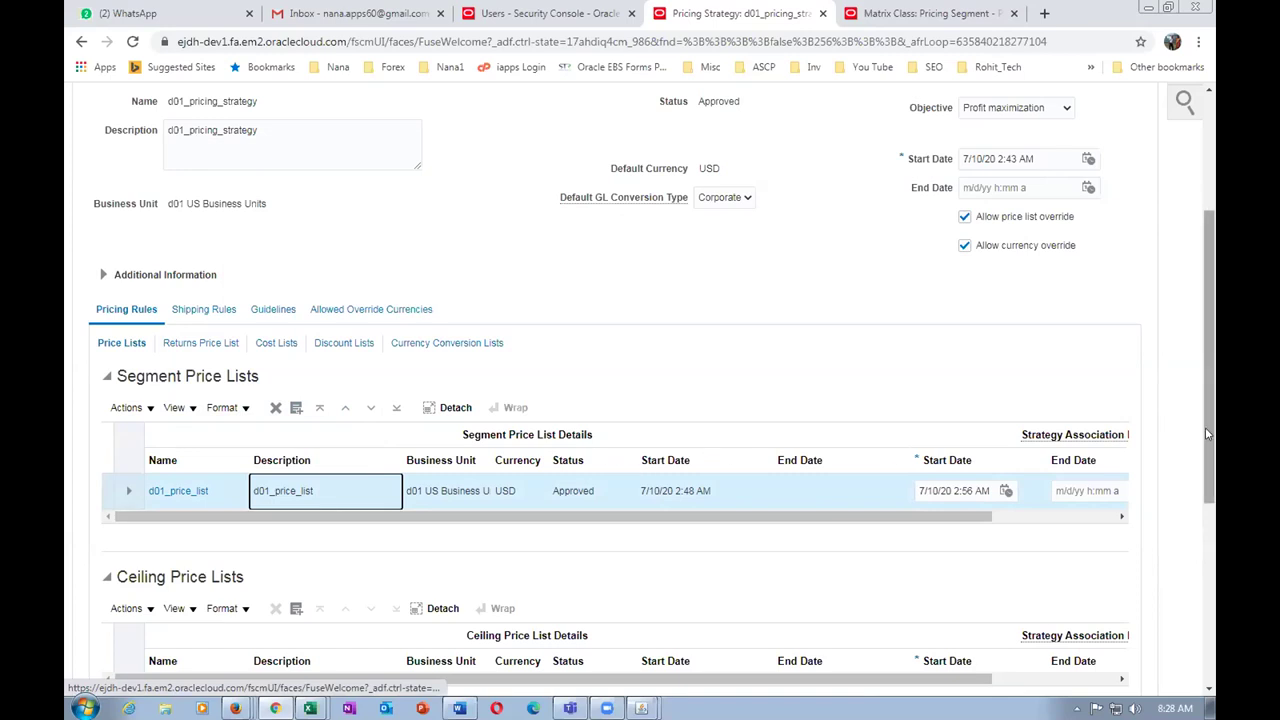
scroll(1205, 427, "up", 3)
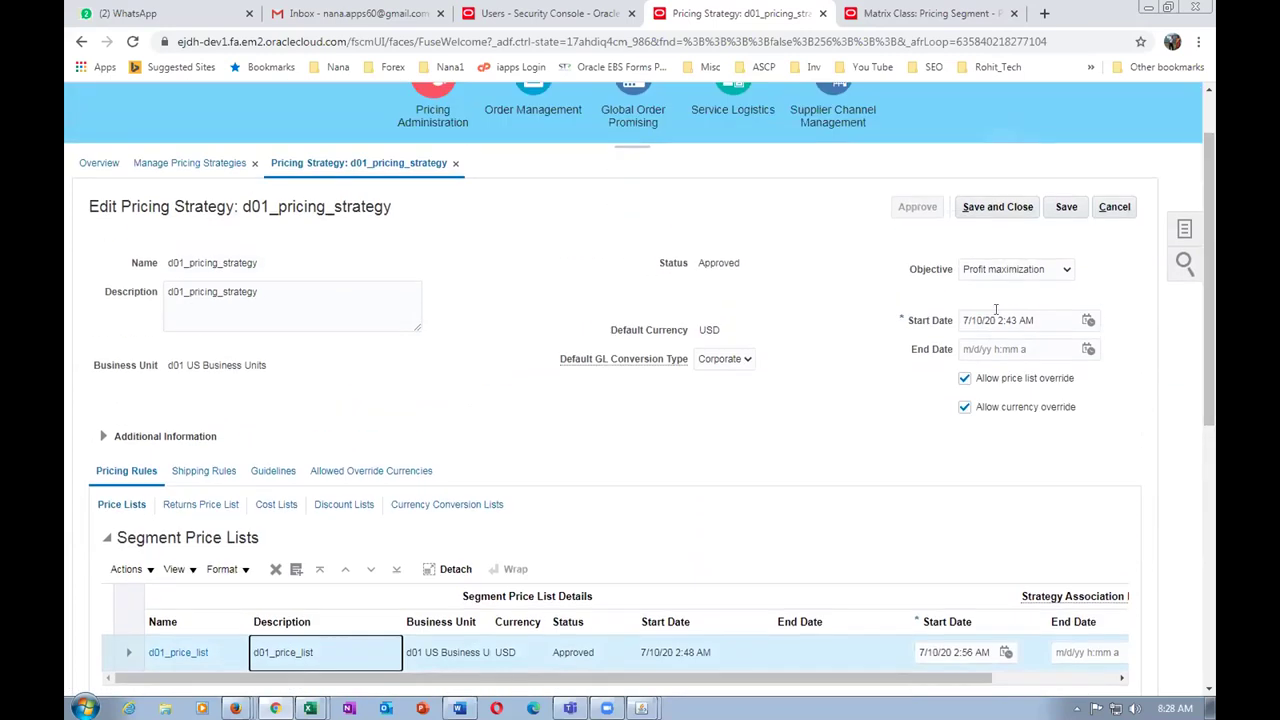
left_click(965, 208)
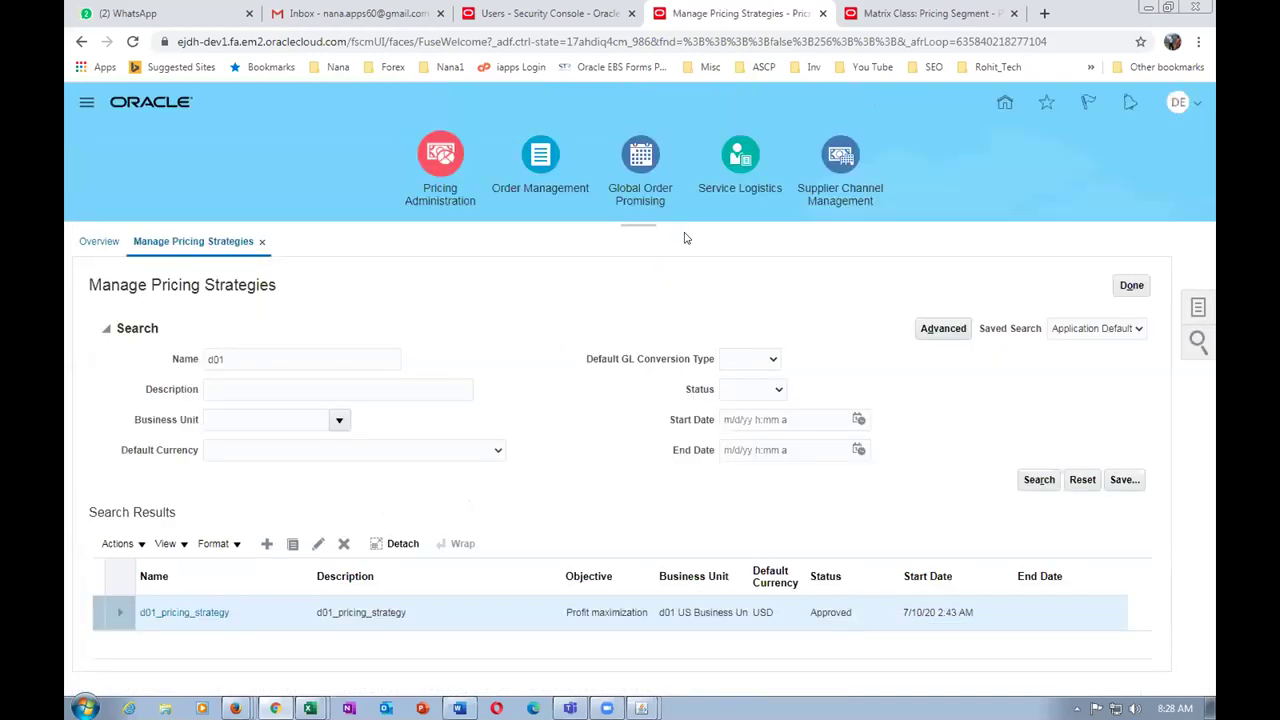
- Check the pricing administration tasks and finish managing pricing strategies
left_click(1197, 310)
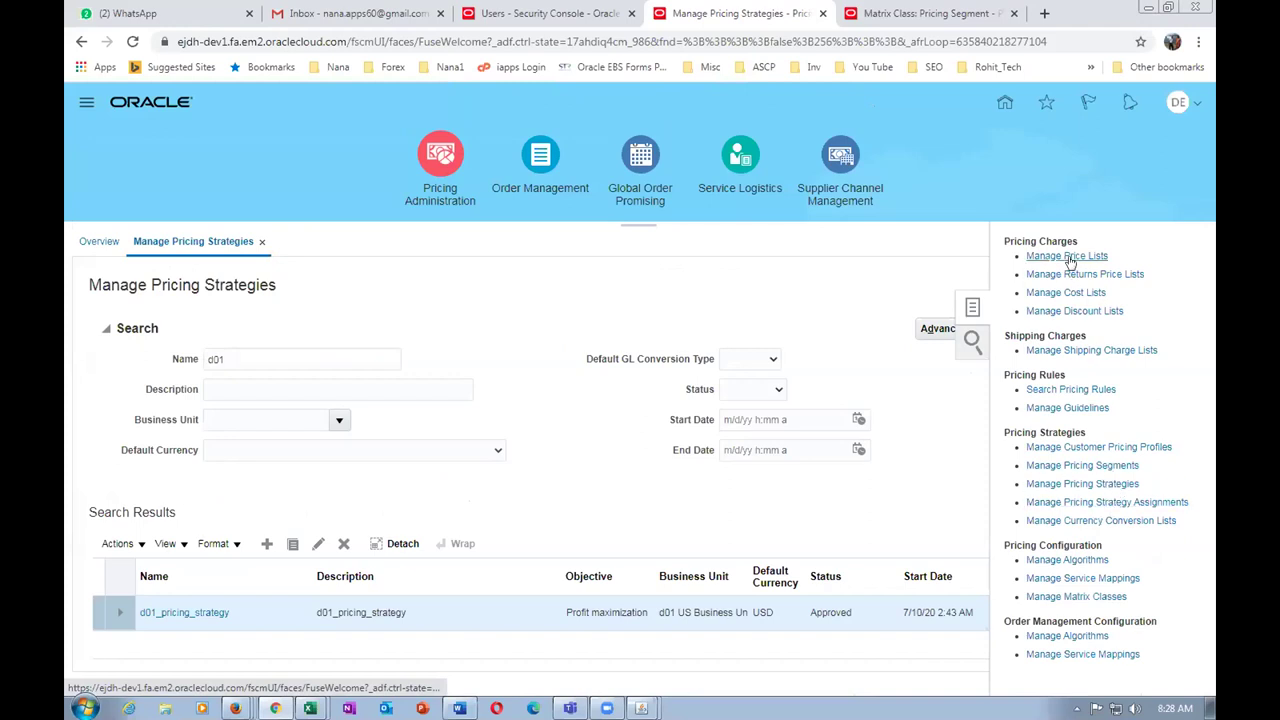
left_click(1097, 487)
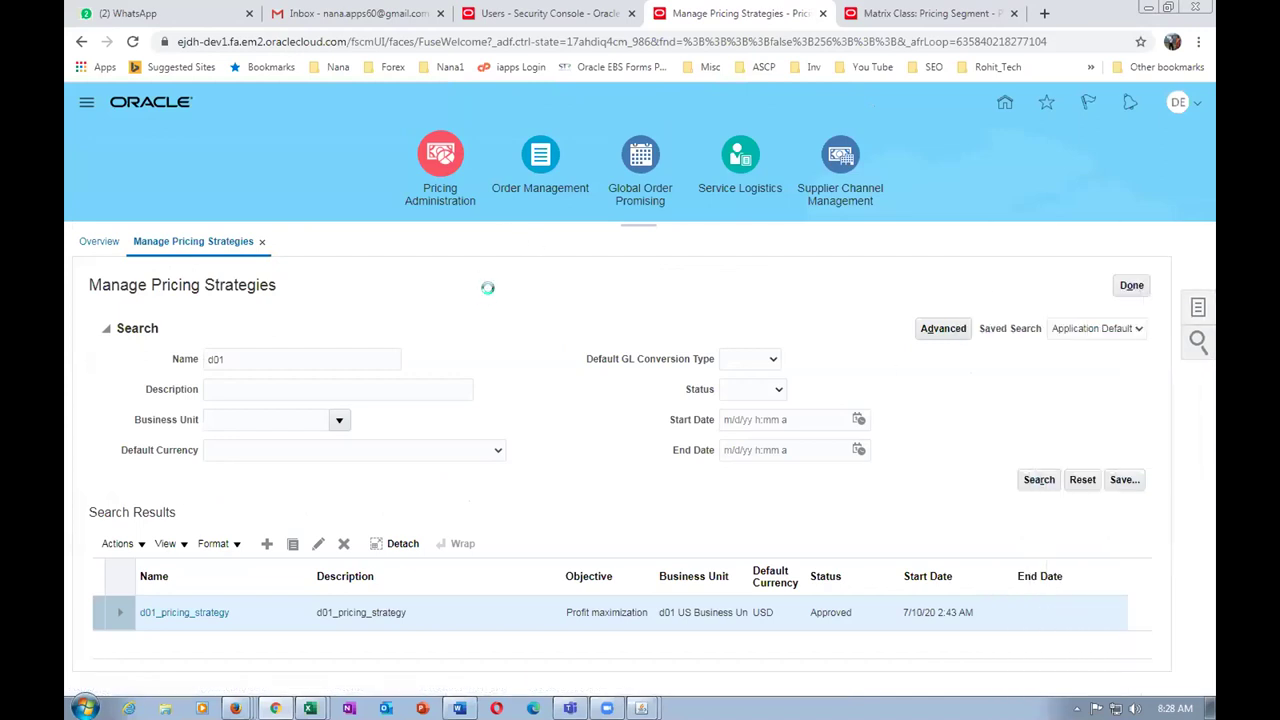
left_click(1130, 286)
- Switch to the Excel worksheet and review task 42 on running the Refresh and Start the Order Promising Server job
key("alt+Tab")
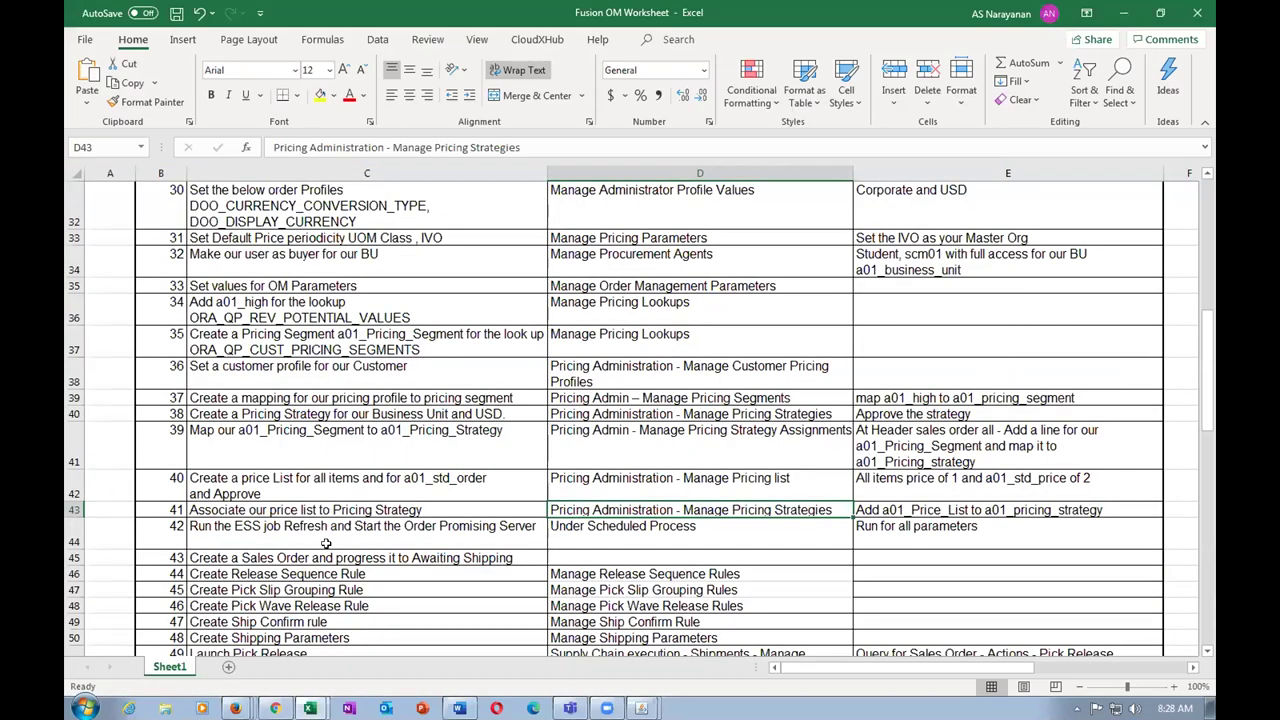
left_click(188, 509)
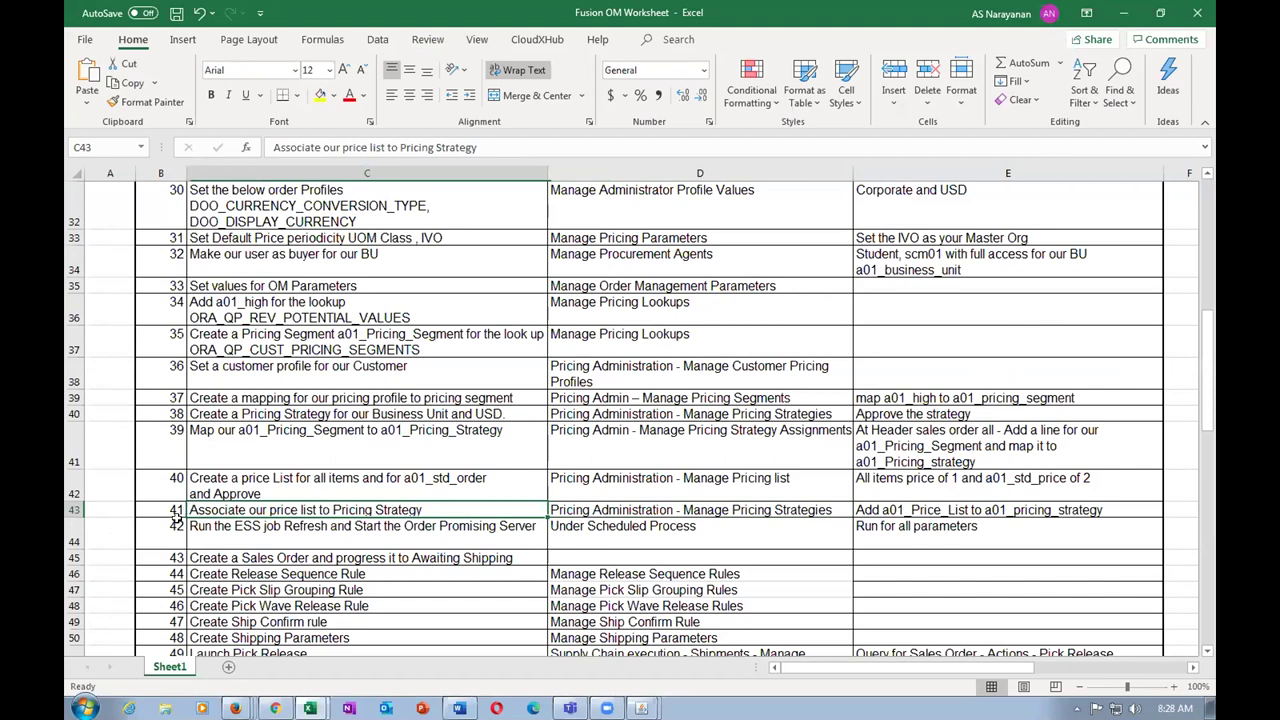
left_click(178, 531)
left_click(275, 541)
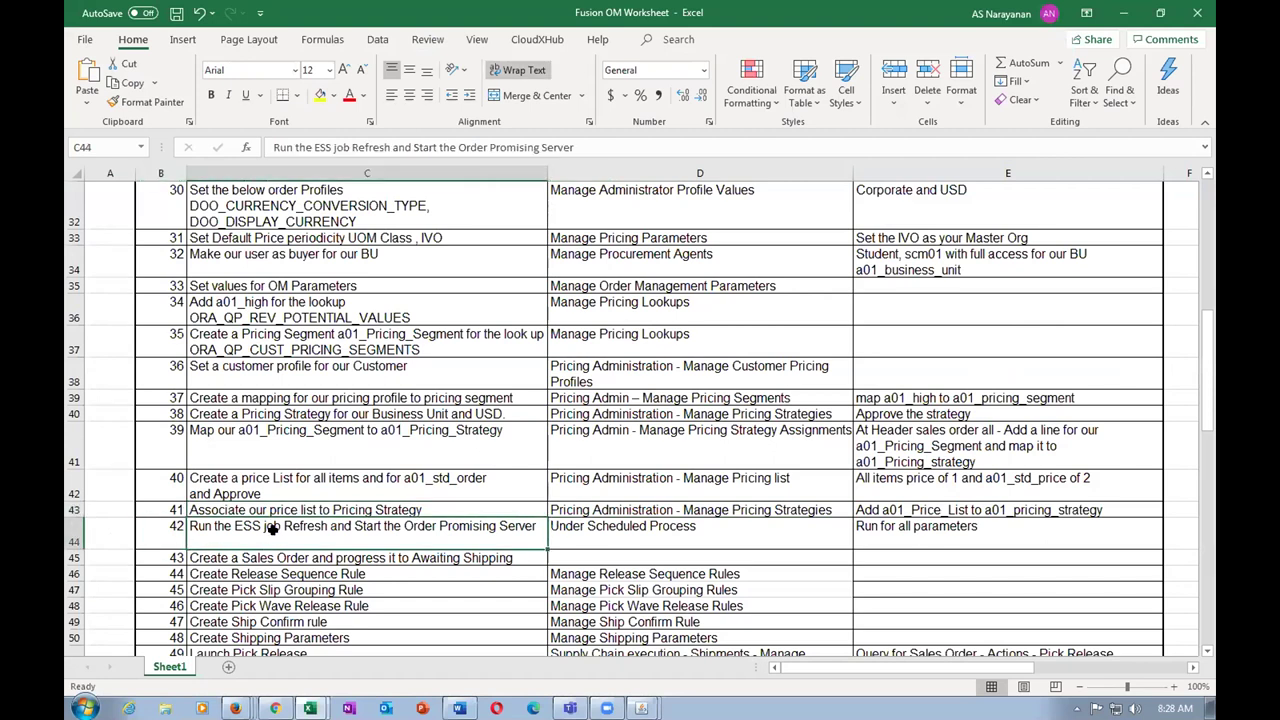
left_click(635, 538)
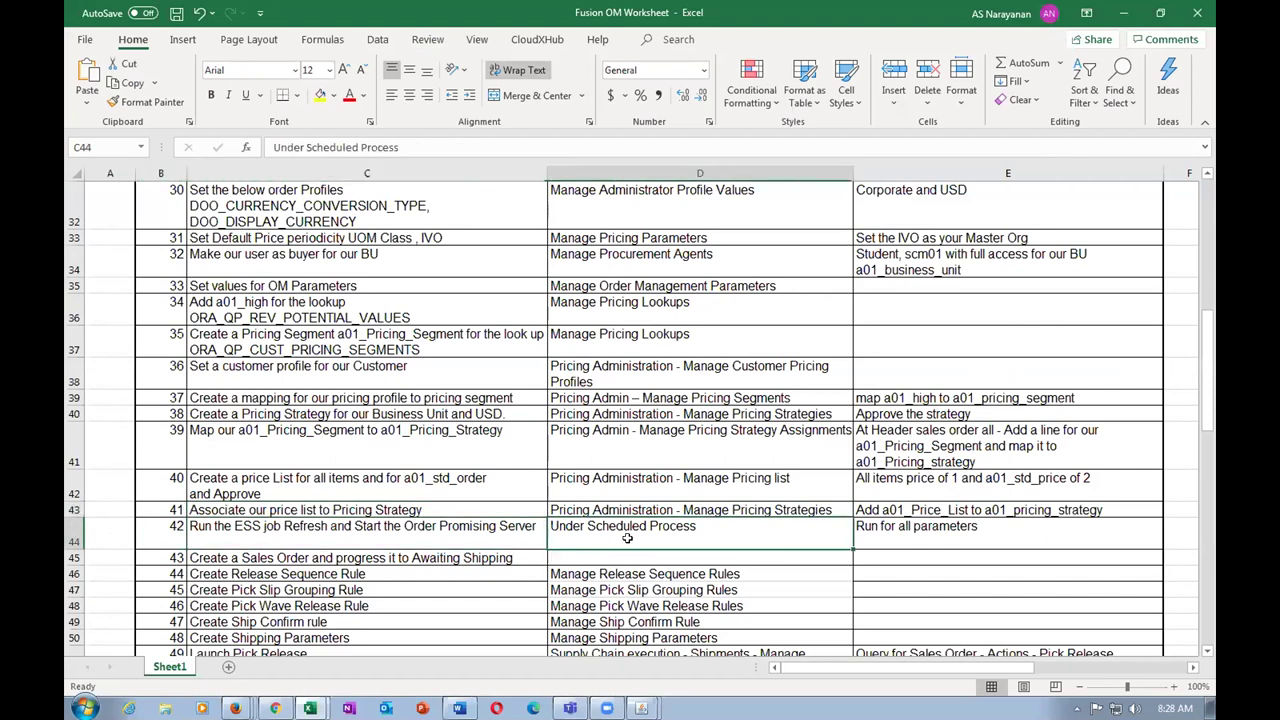
left_click(416, 537)
left_click(561, 543)
left_click(395, 540)
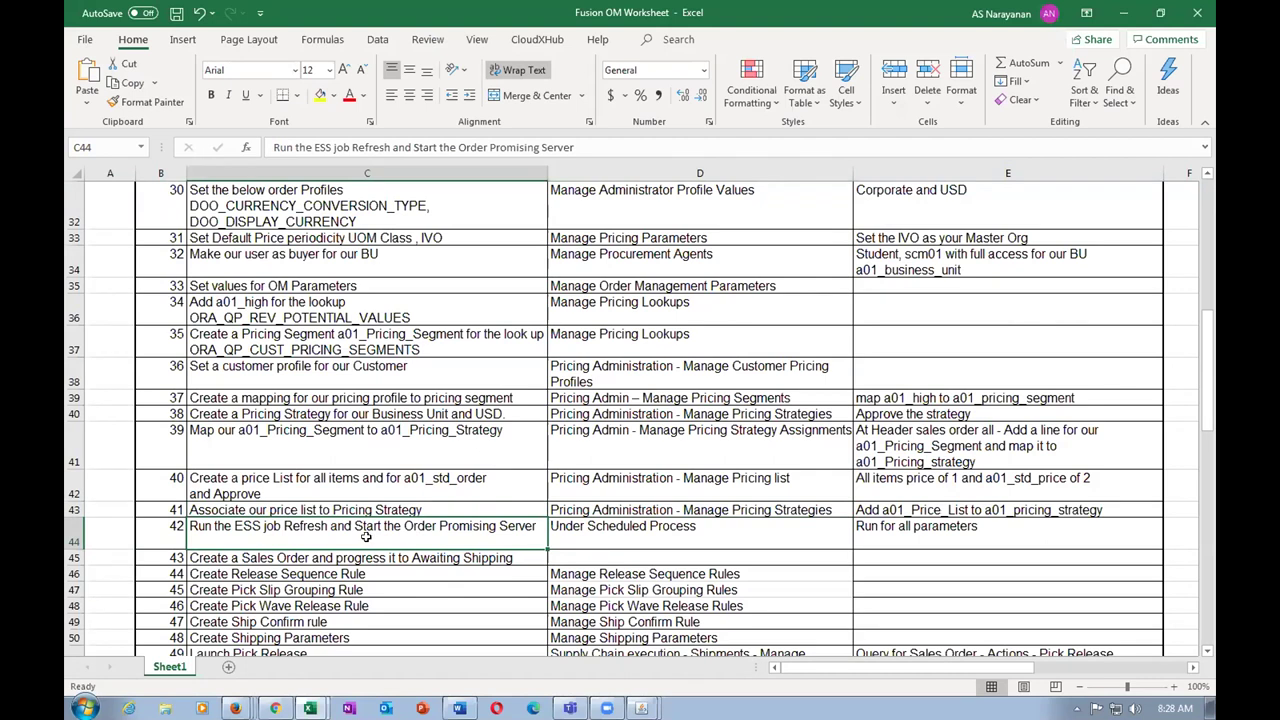
- Switch to Oracle Fusion, return to the home page, and open Scheduled Processes
key("alt+Tab")
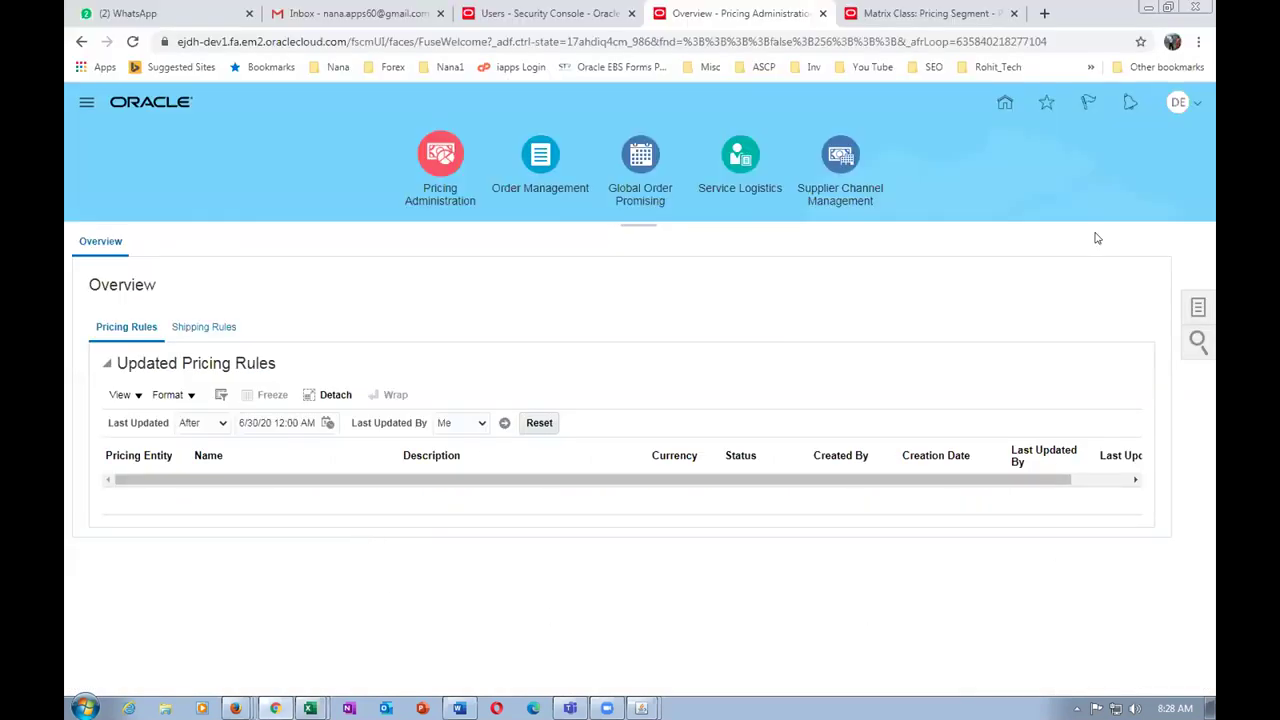
left_click(1003, 100)
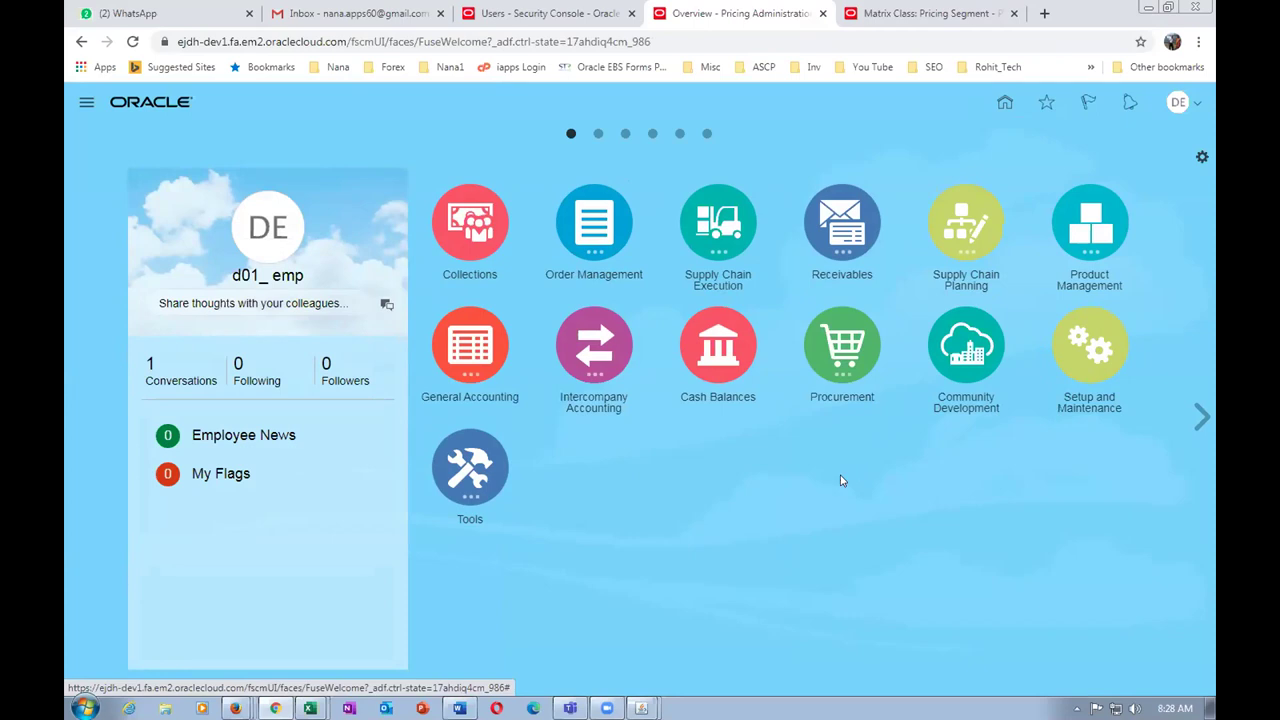
left_click(495, 468)
left_click(878, 564)
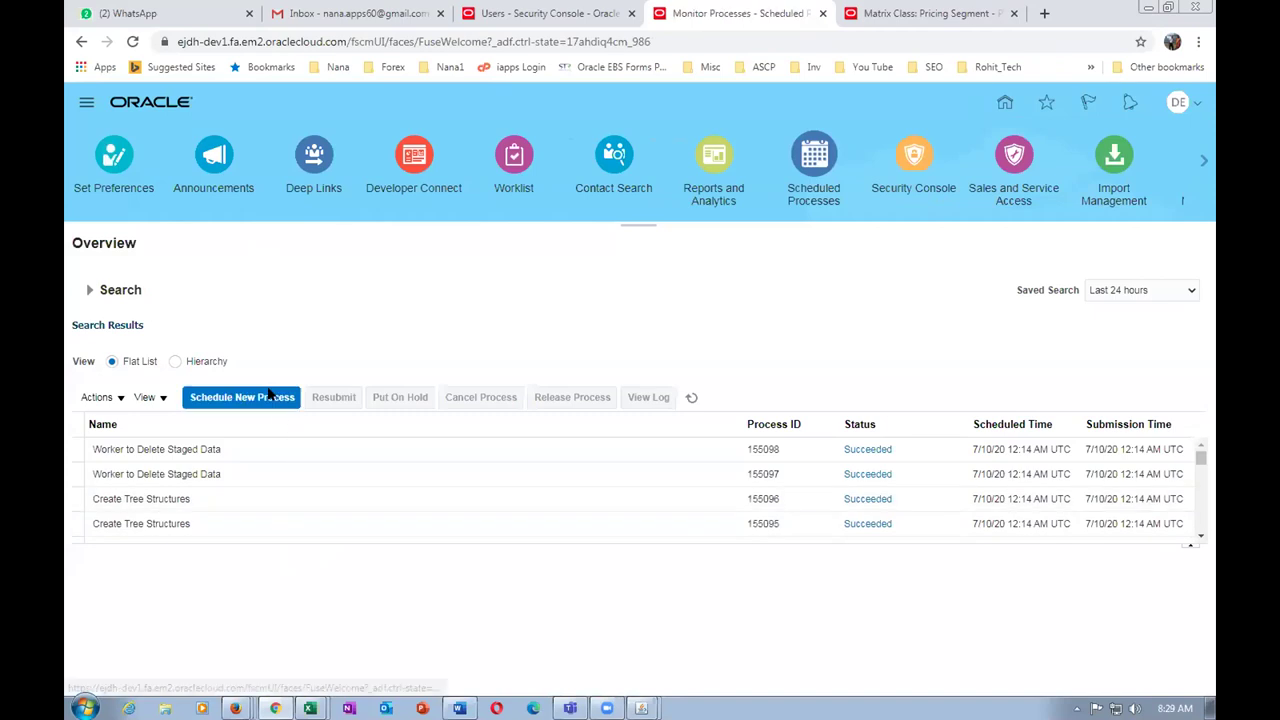
- Start scheduling a new job, find Refresh and Start the Order Promising Server with ref%start%, and open its process details
left_click(268, 395)
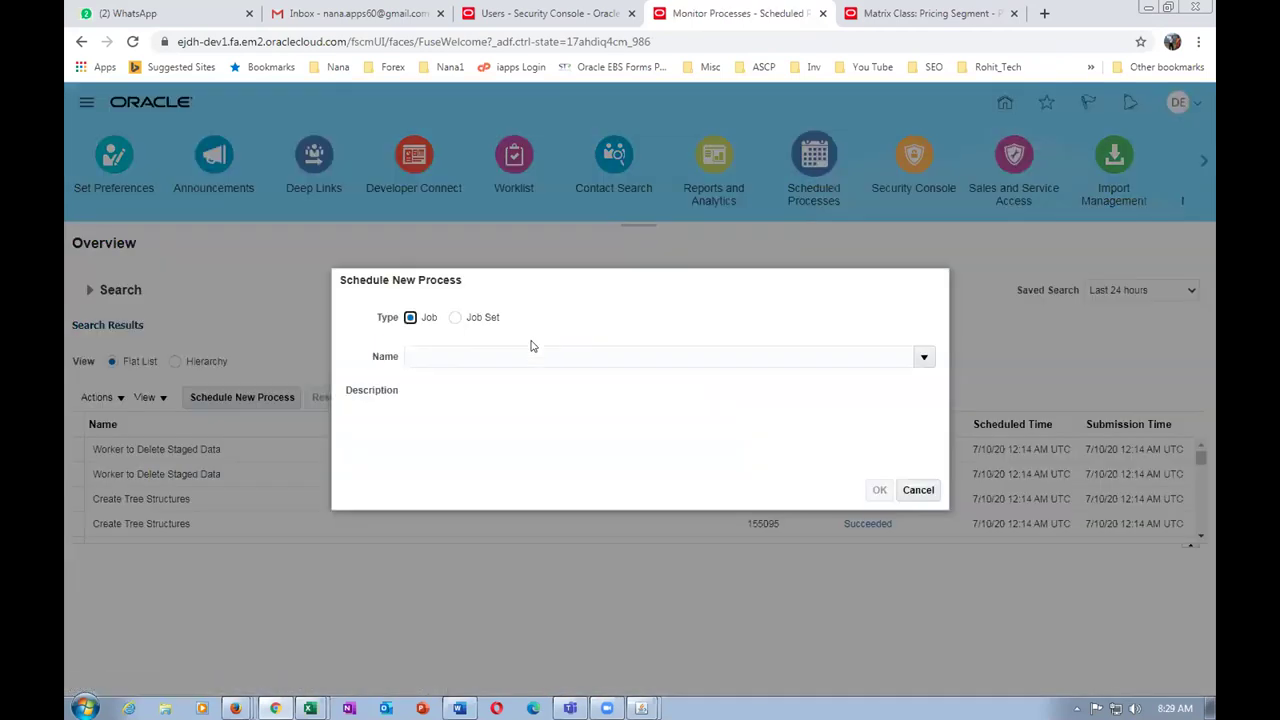
left_click(494, 353)
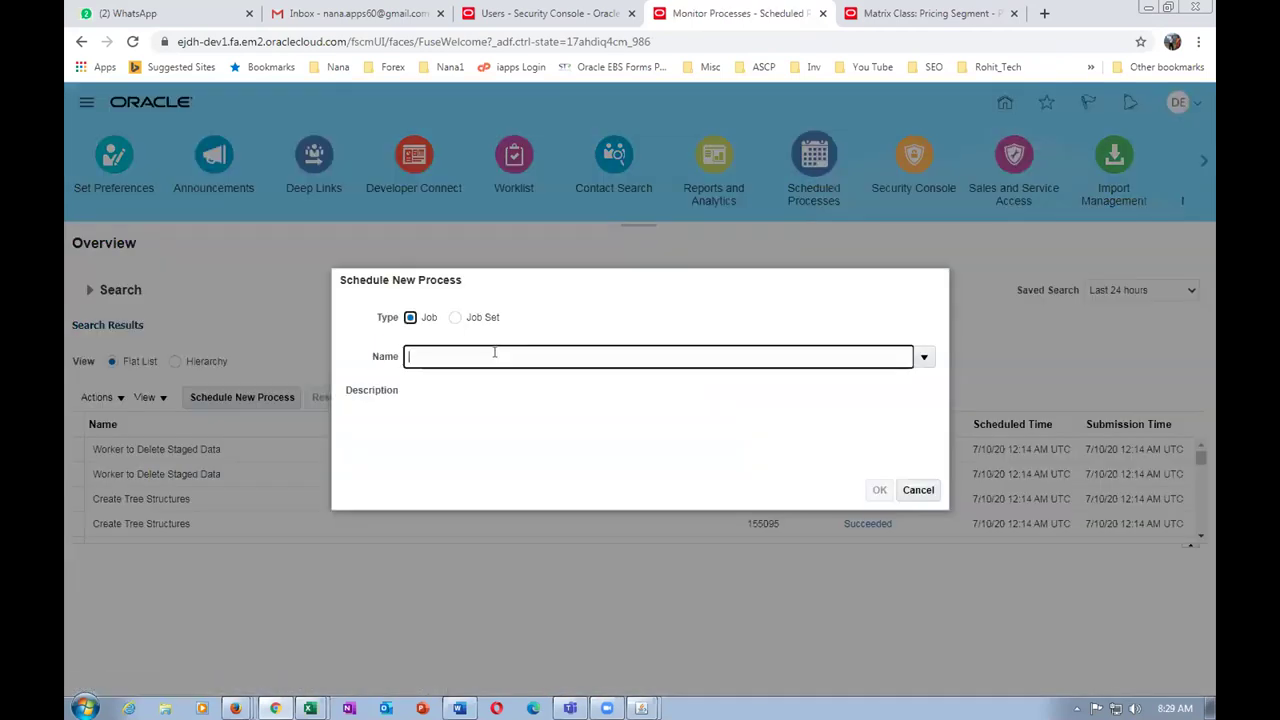
type("ref%start%")
key("Tab")
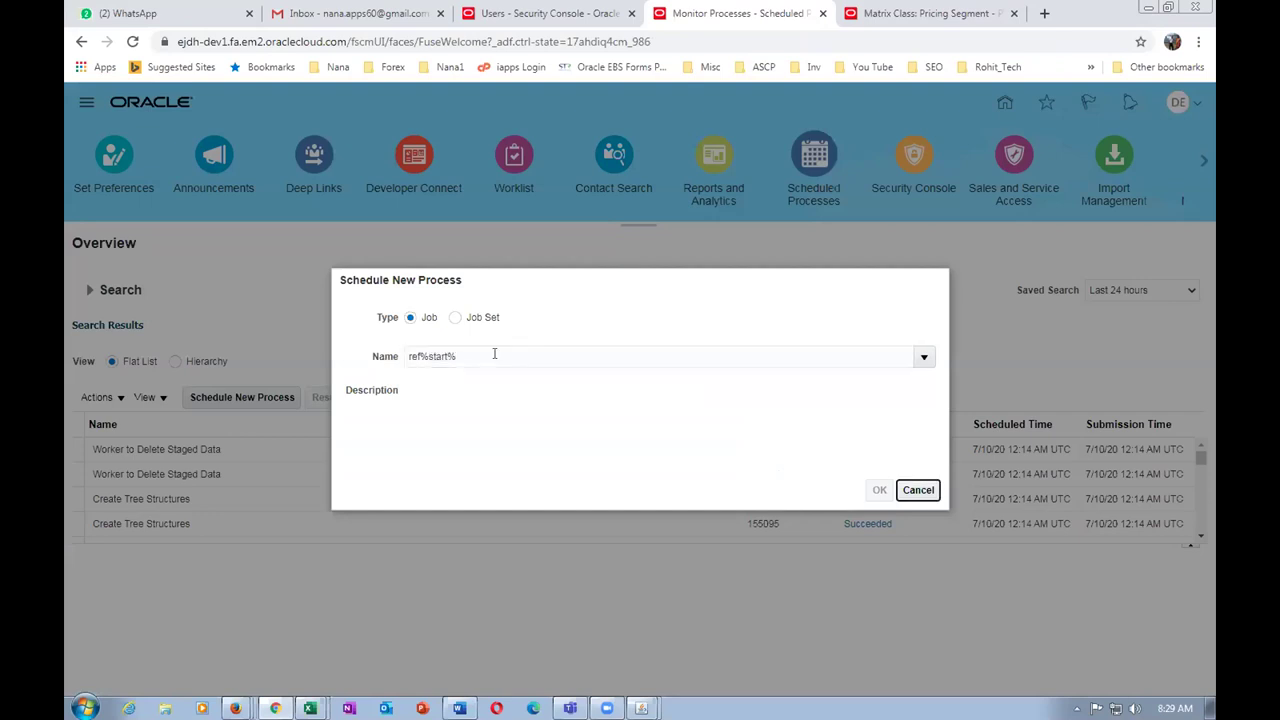
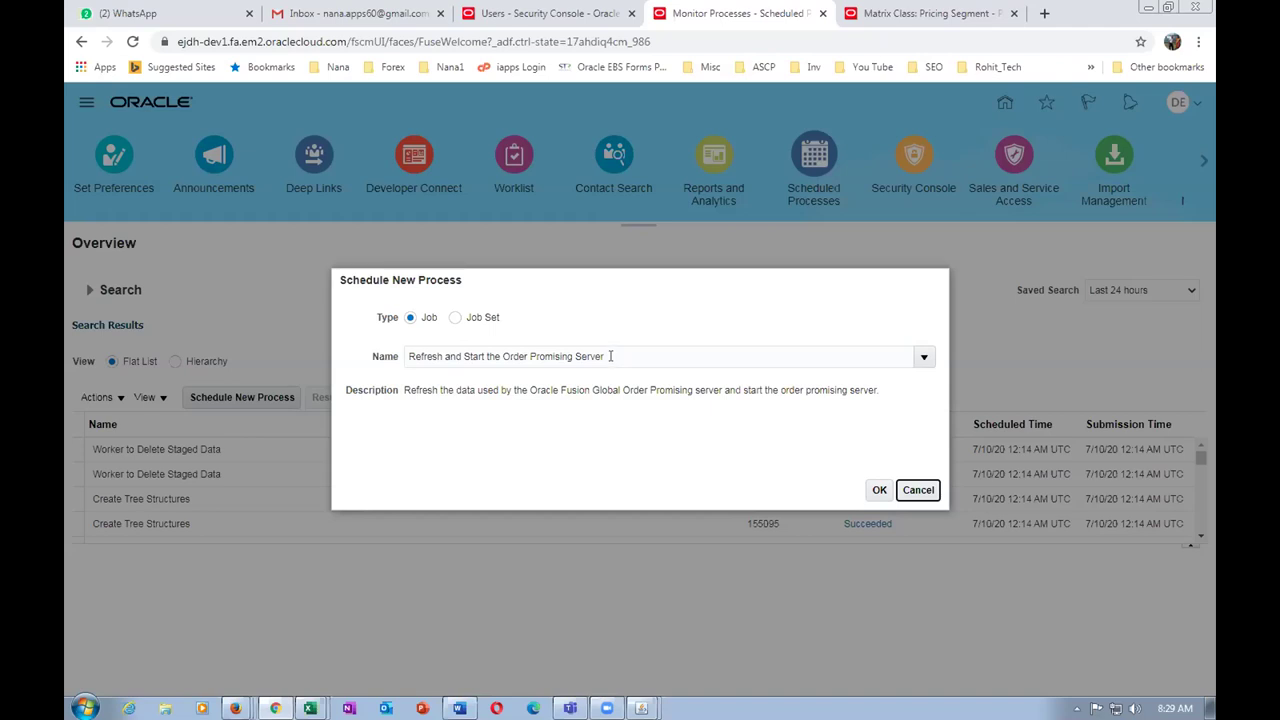
left_click_drag(417, 356, 588, 357)
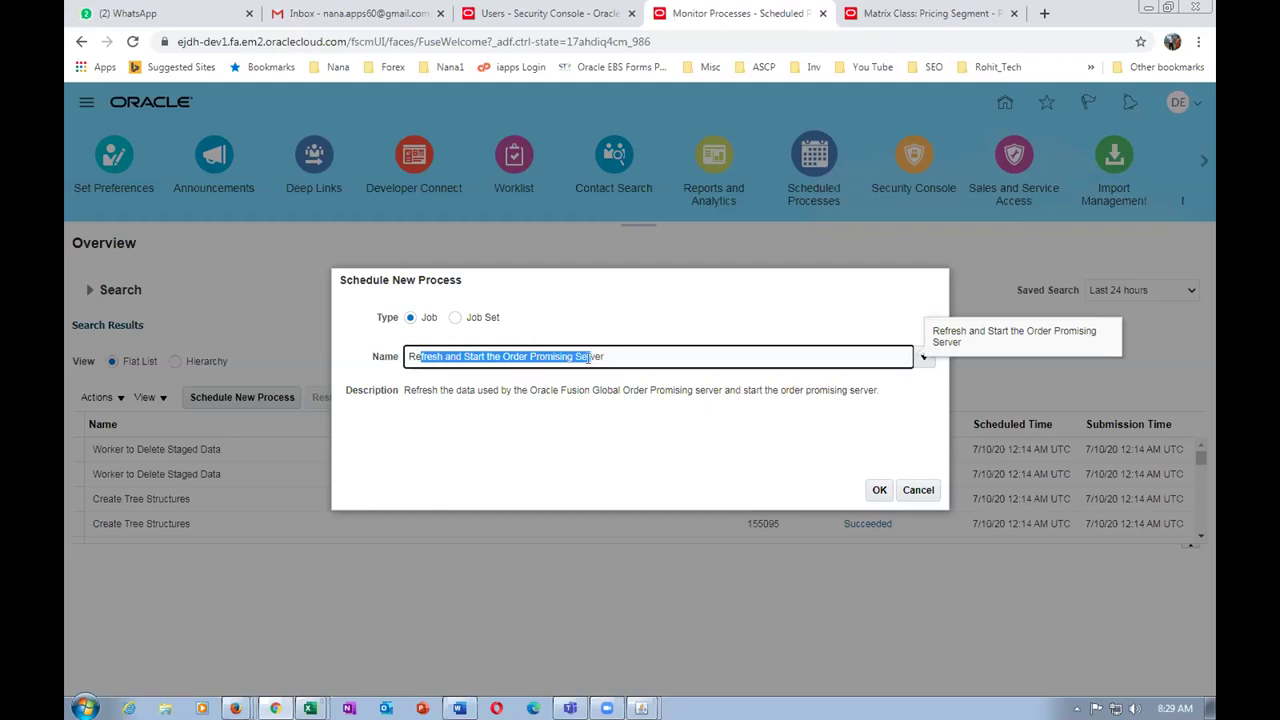
left_click(560, 452)
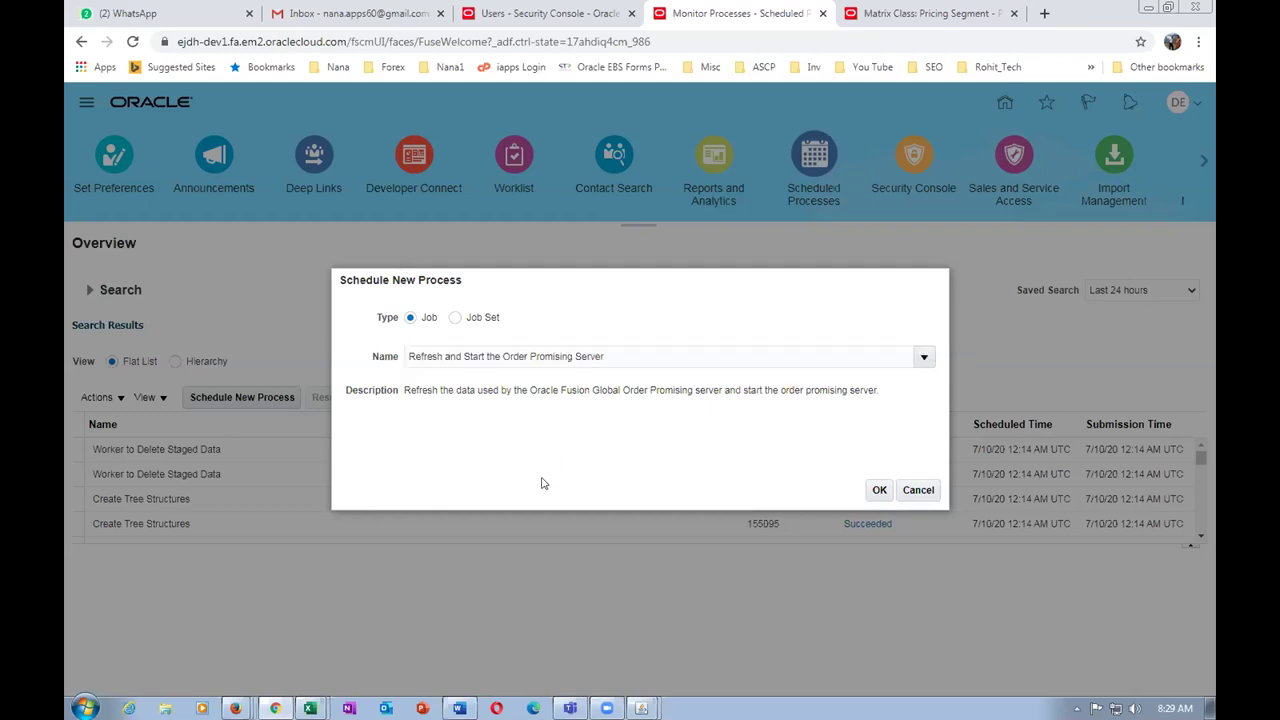
left_click(879, 490)
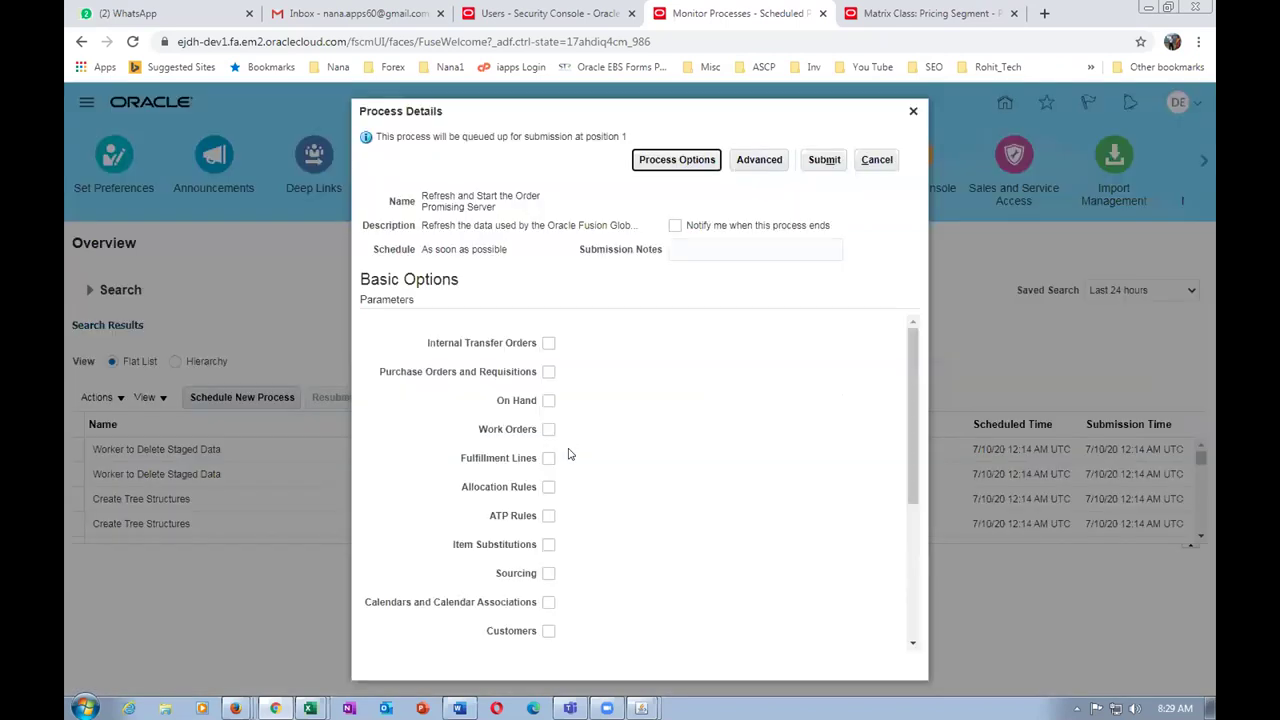
- Include On Hand, Sourcing, Customers and Items in the Refresh and Start the Order Promising Server parameters
left_click(548, 401)
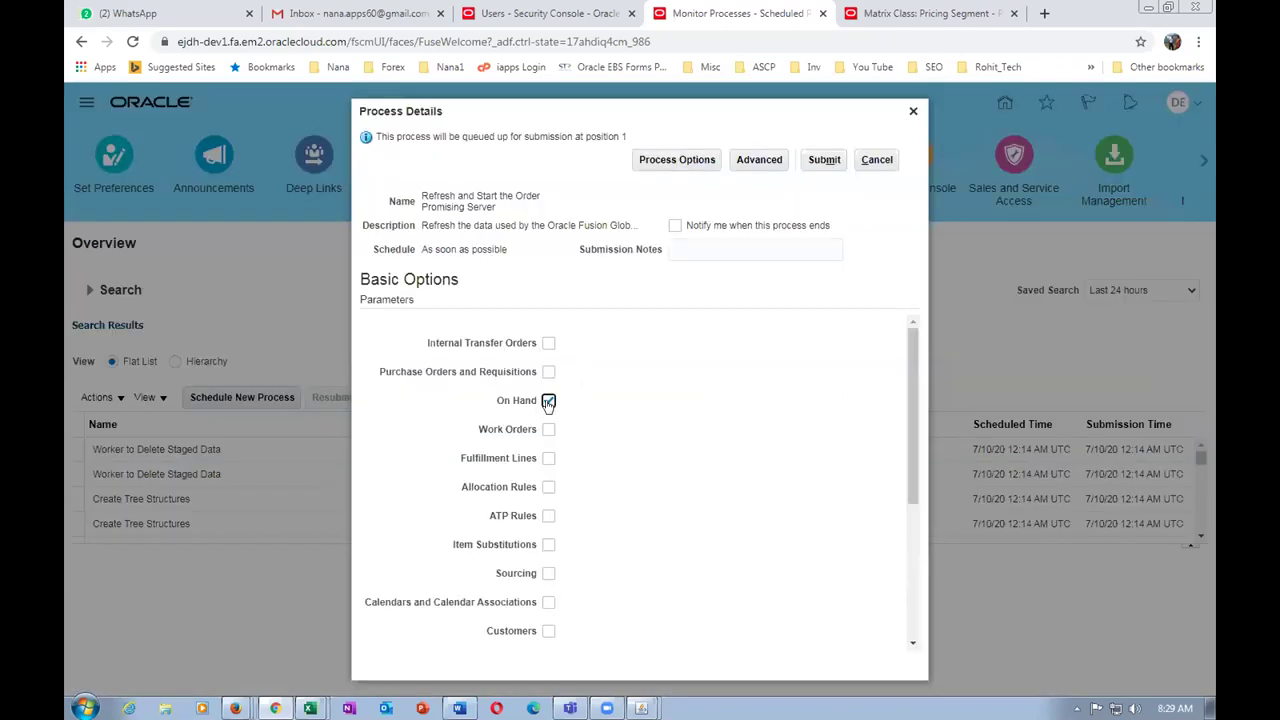
scroll(560, 467, "down", 1)
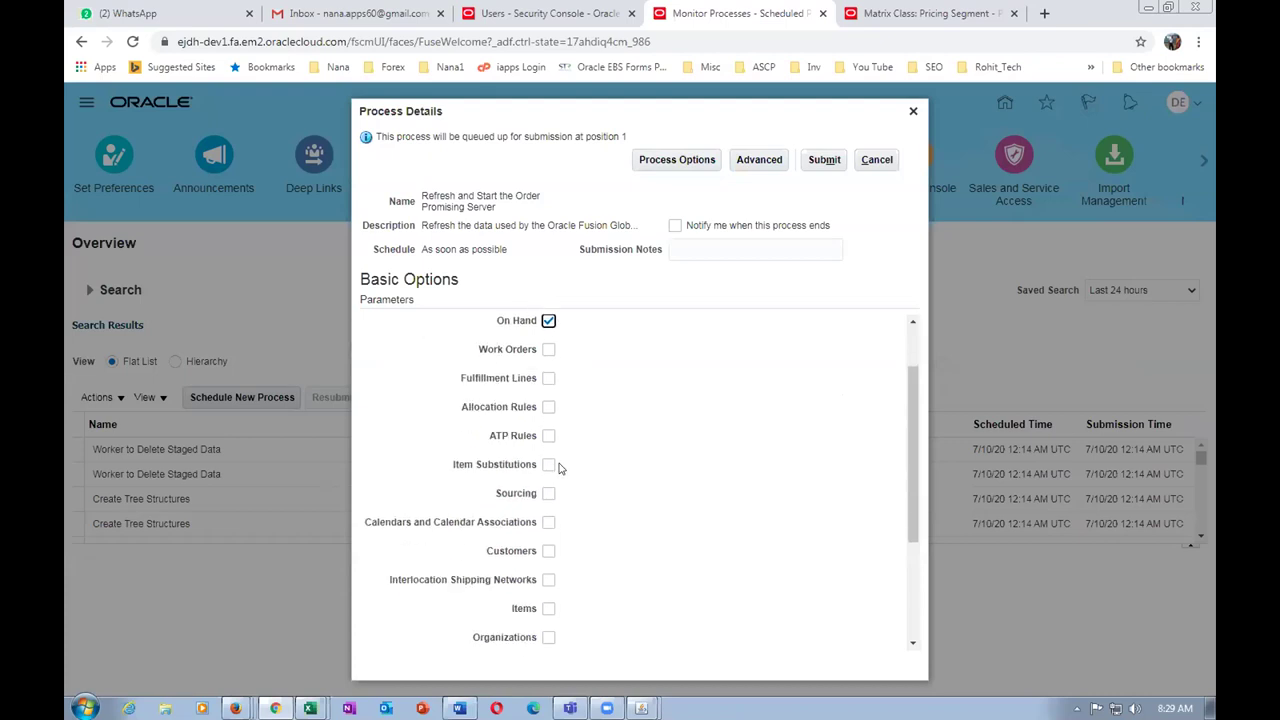
scroll(560, 467, "down", 3)
scroll(557, 466, "up", 2)
left_click(548, 413)
left_click(548, 471)
left_click(548, 530)
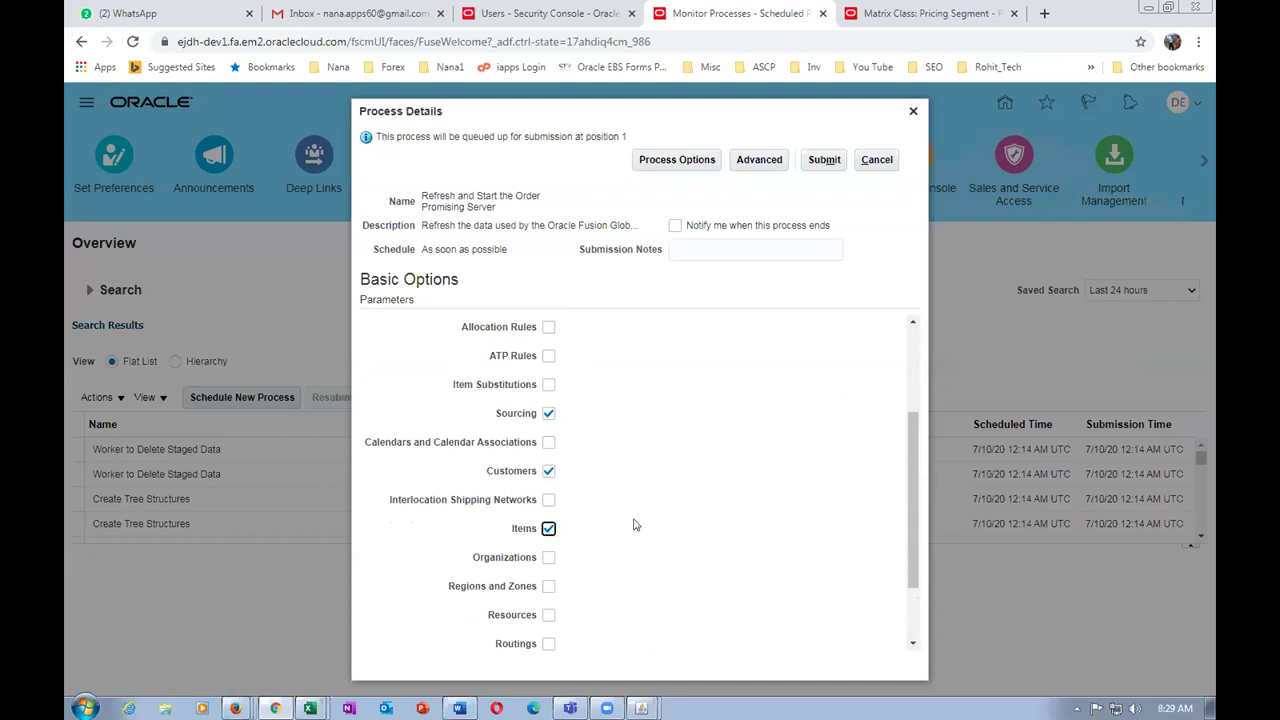
- Add Organizations and ATP Rules to the job's selected parameters, keeping Items selected
scroll(633, 524, "up", 3)
scroll(588, 495, "down", 3)
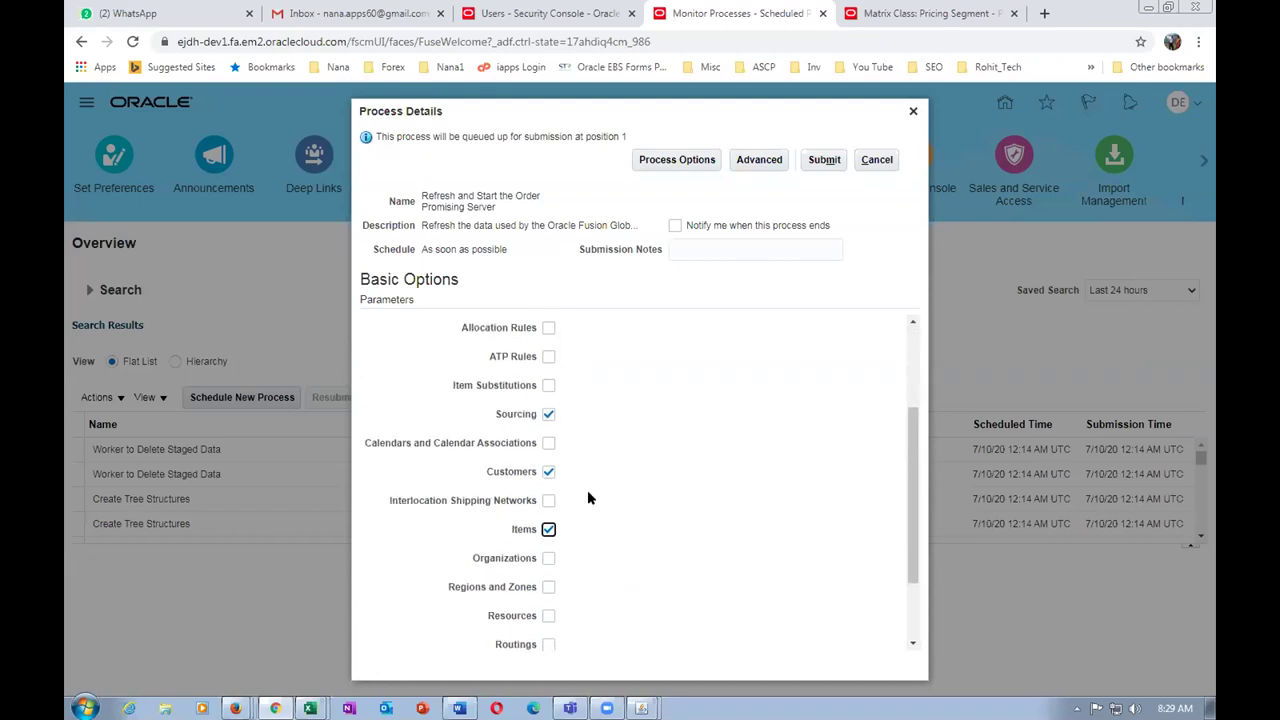
scroll(587, 498, "down", 2)
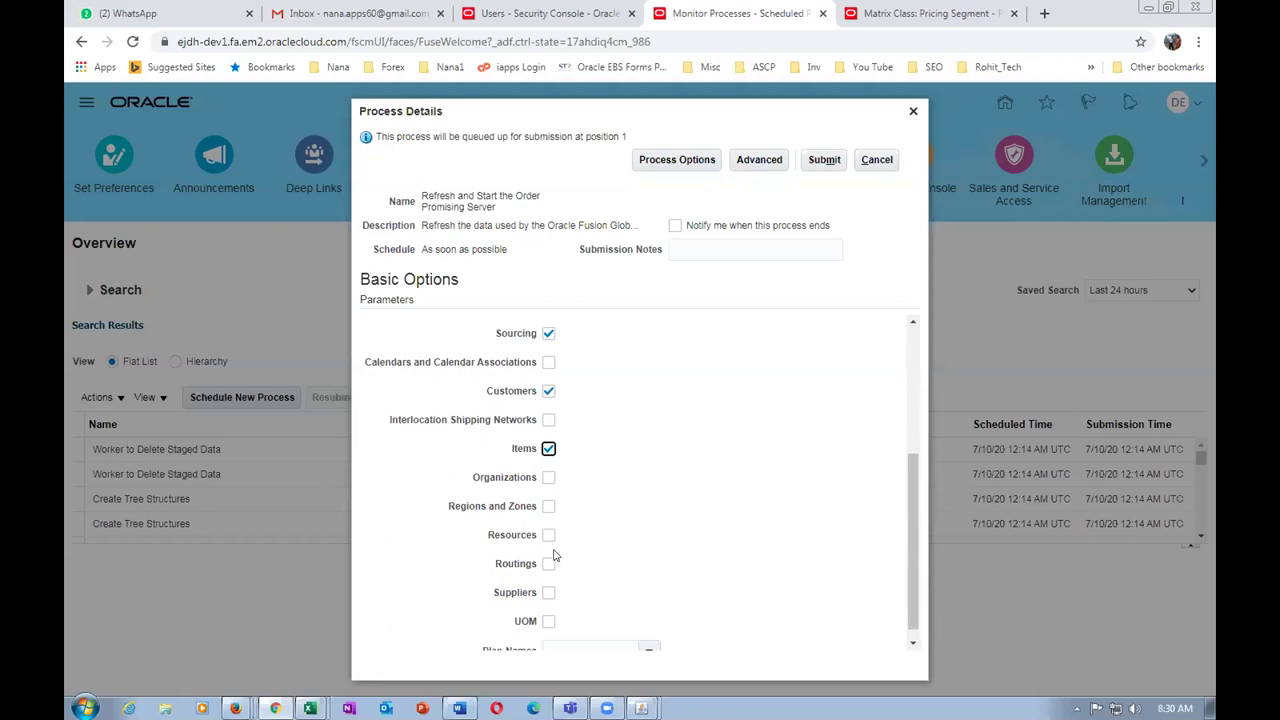
scroll(558, 556, "down", 1)
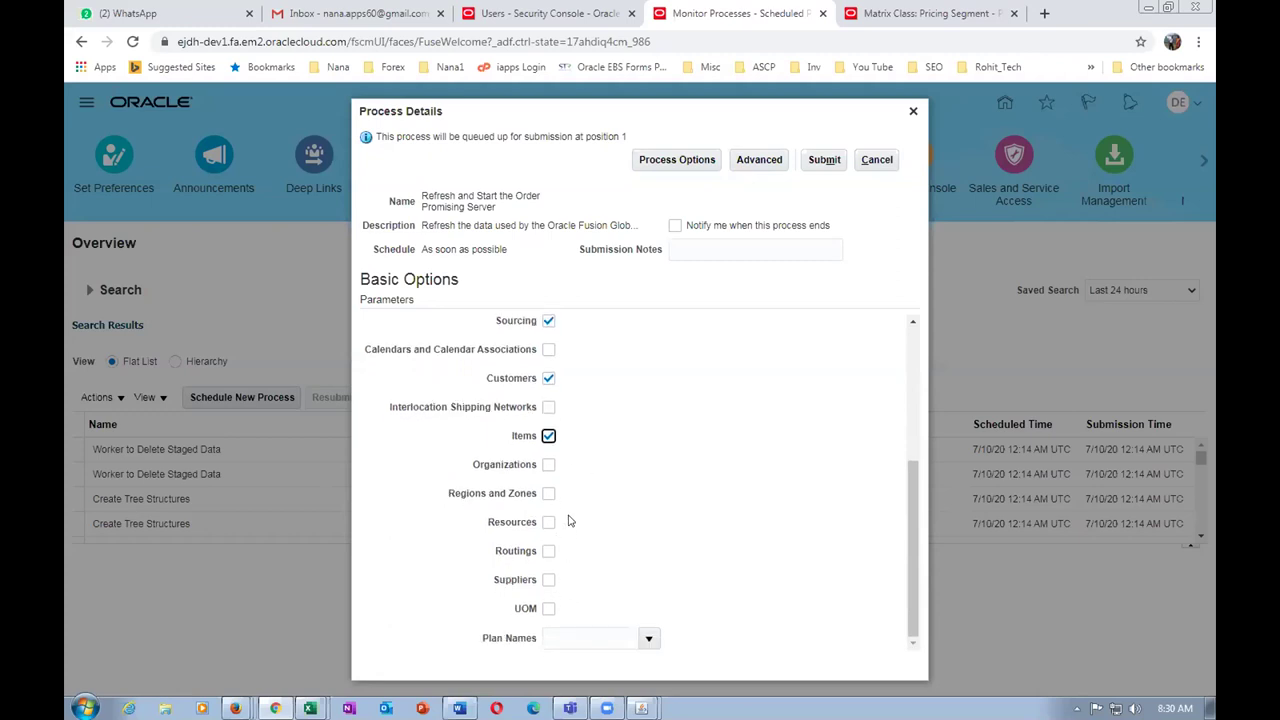
scroll(570, 520, "up", 3)
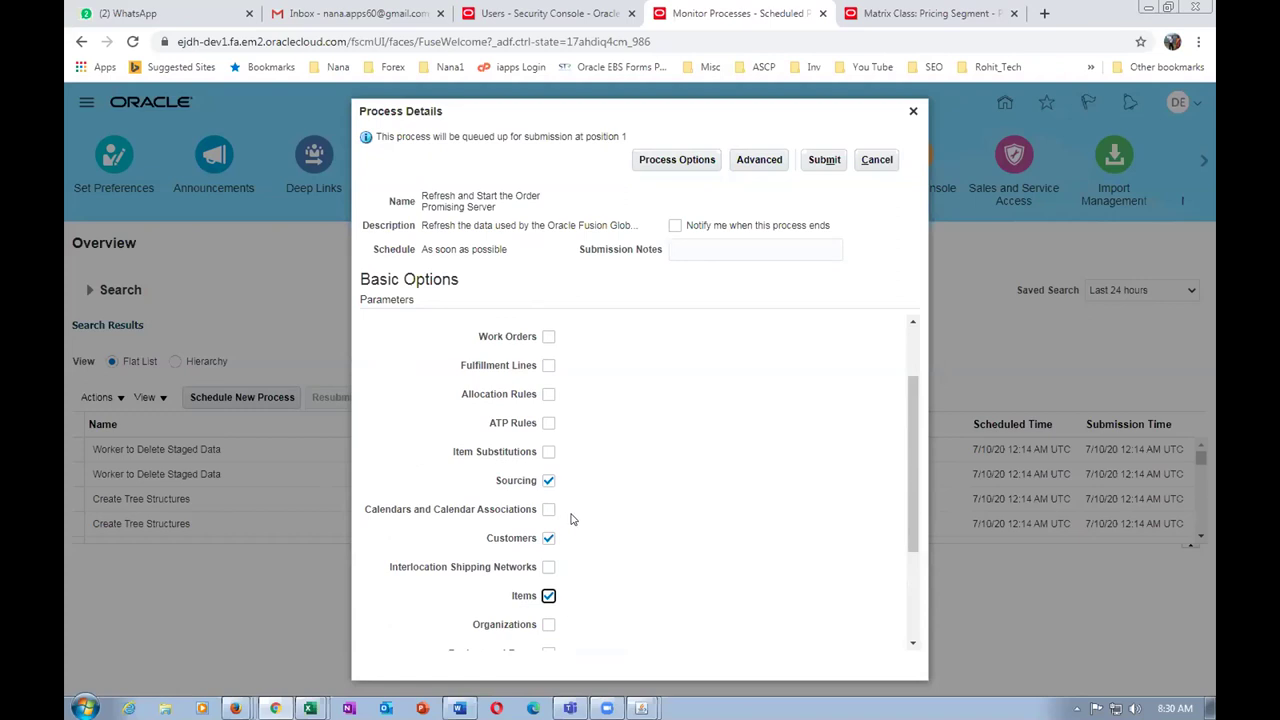
scroll(572, 520, "up", 2)
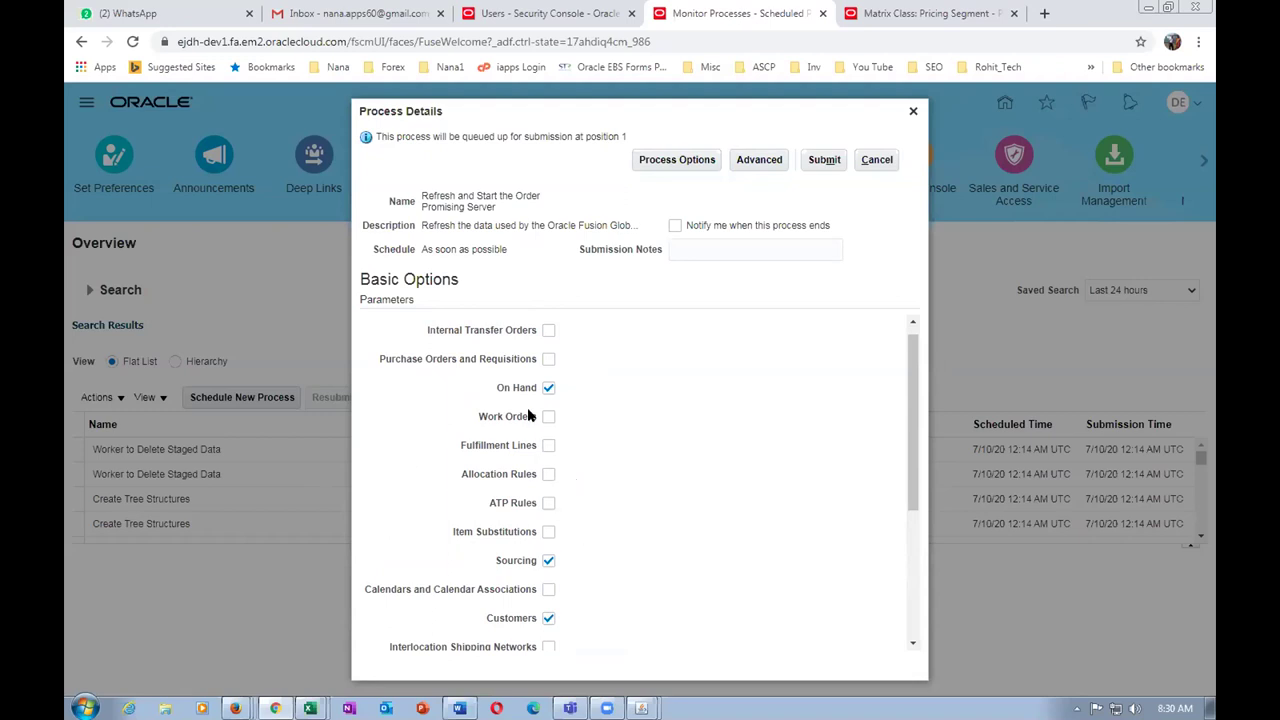
scroll(543, 528, "down", 4)
left_click(548, 515)
left_click(548, 545)
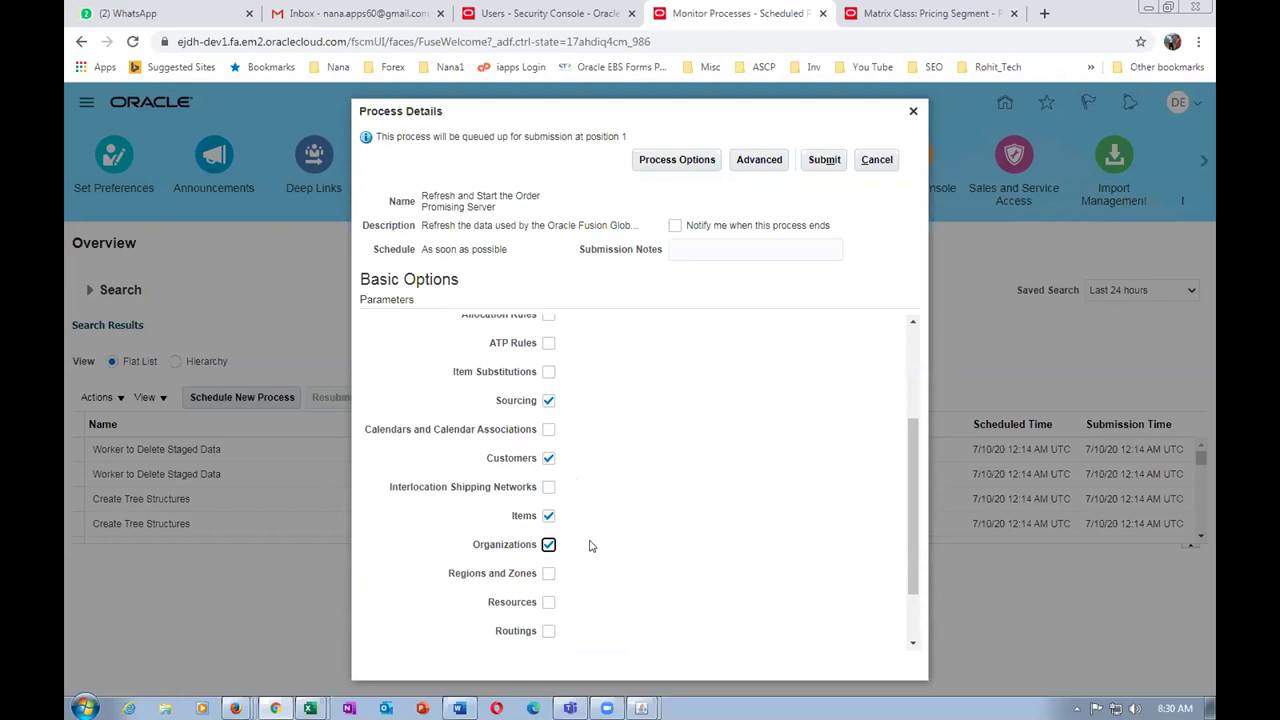
scroll(590, 550, "down", 2)
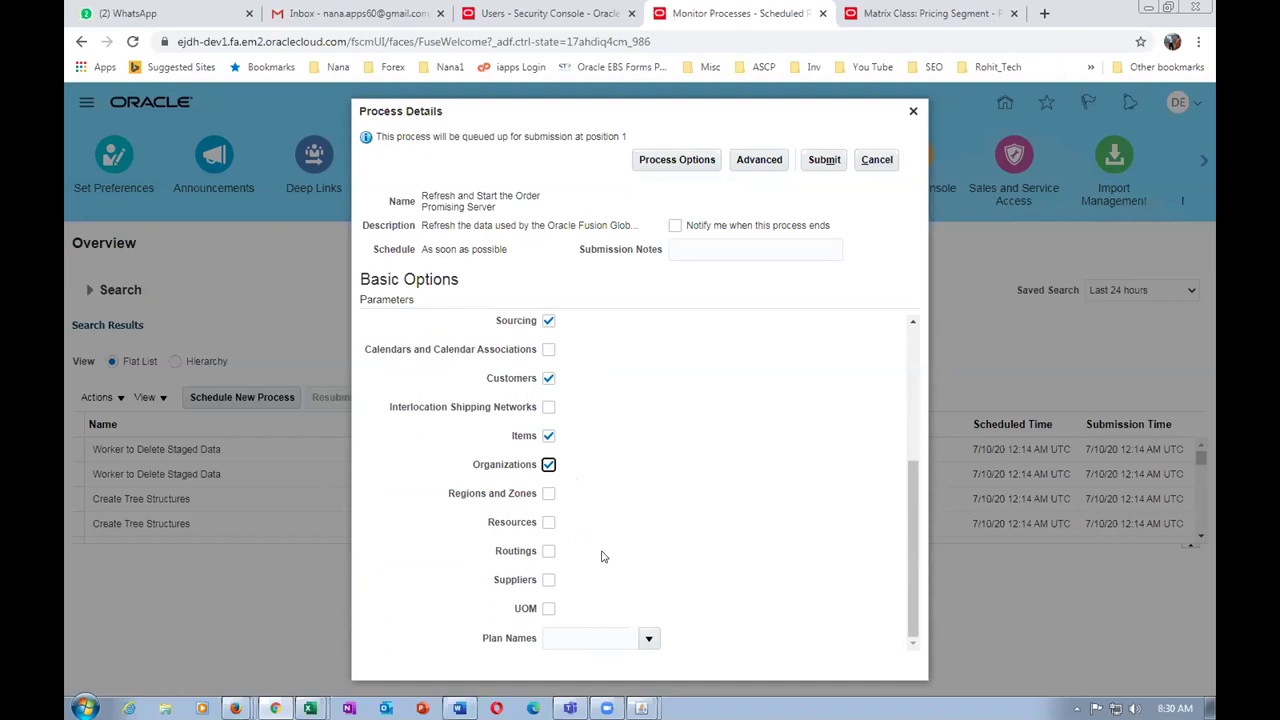
scroll(593, 561, "up", 3)
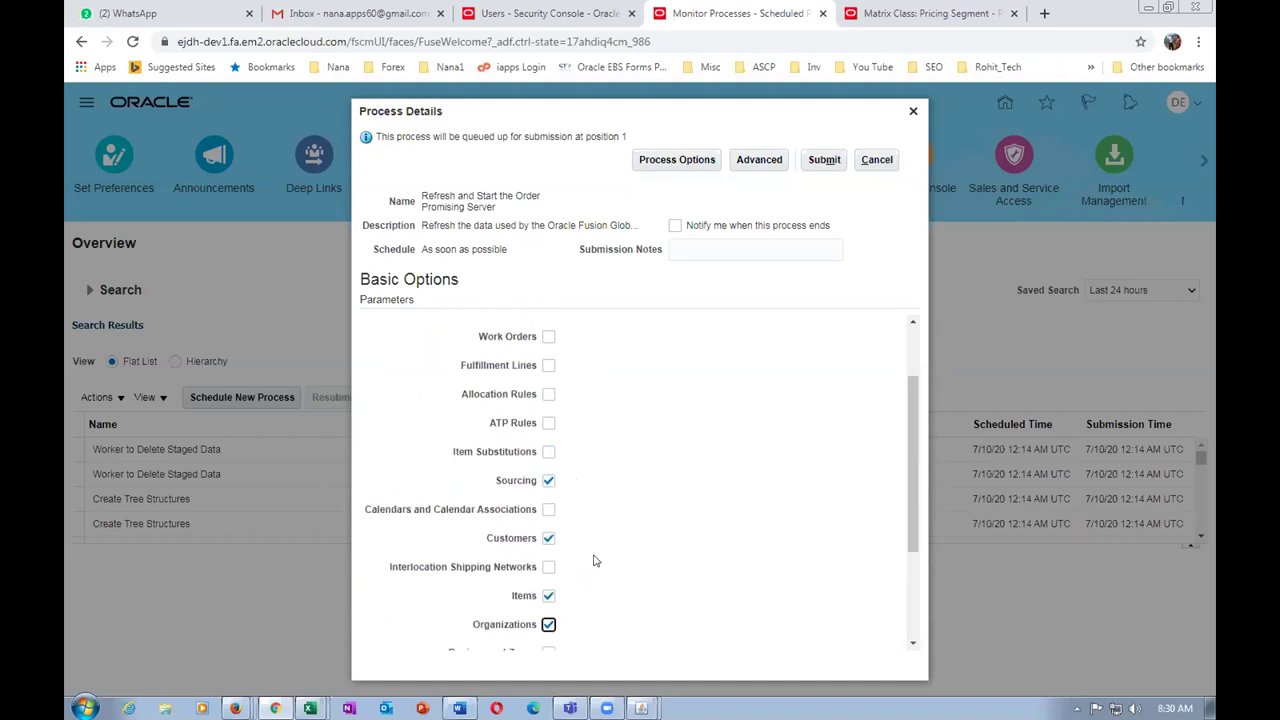
left_click(547, 425)
scroll(655, 506, "down", 4)
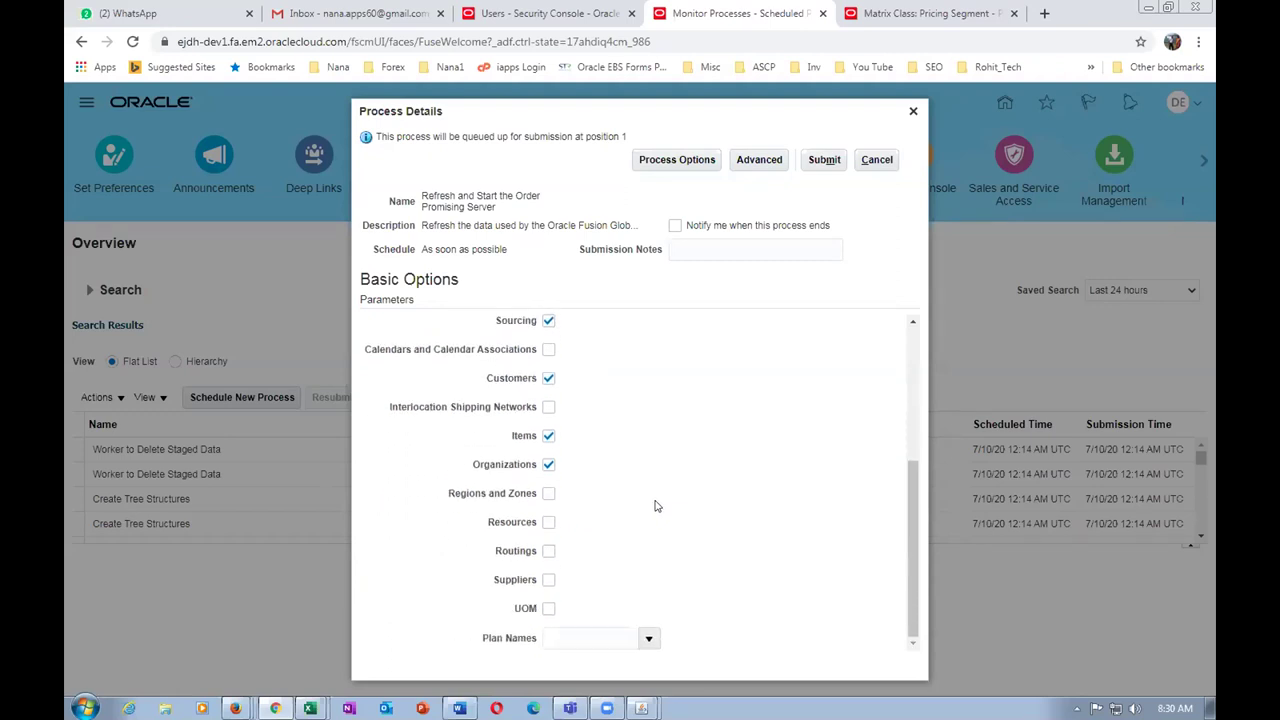
scroll(655, 506, "up", 5)
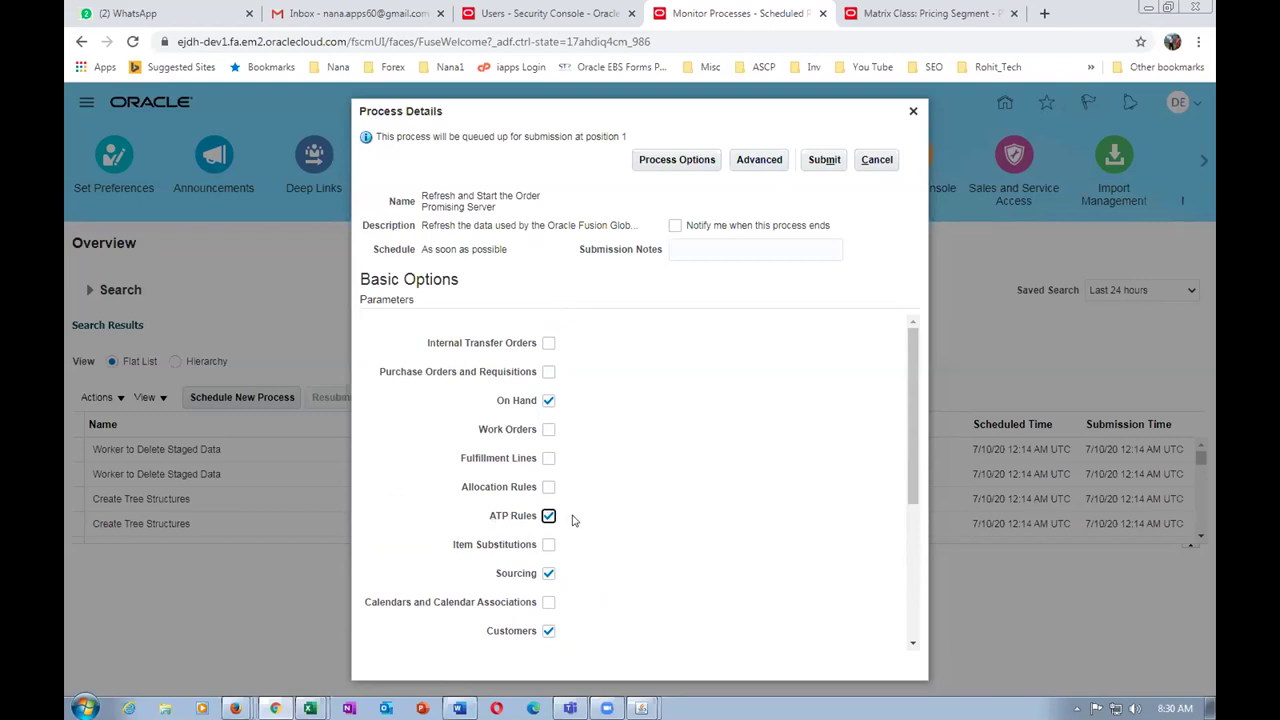
- Check the chosen parameters, submit the Refresh and Start the Order Promising Server job, and close the confirmation
scroll(572, 520, "down", 3)
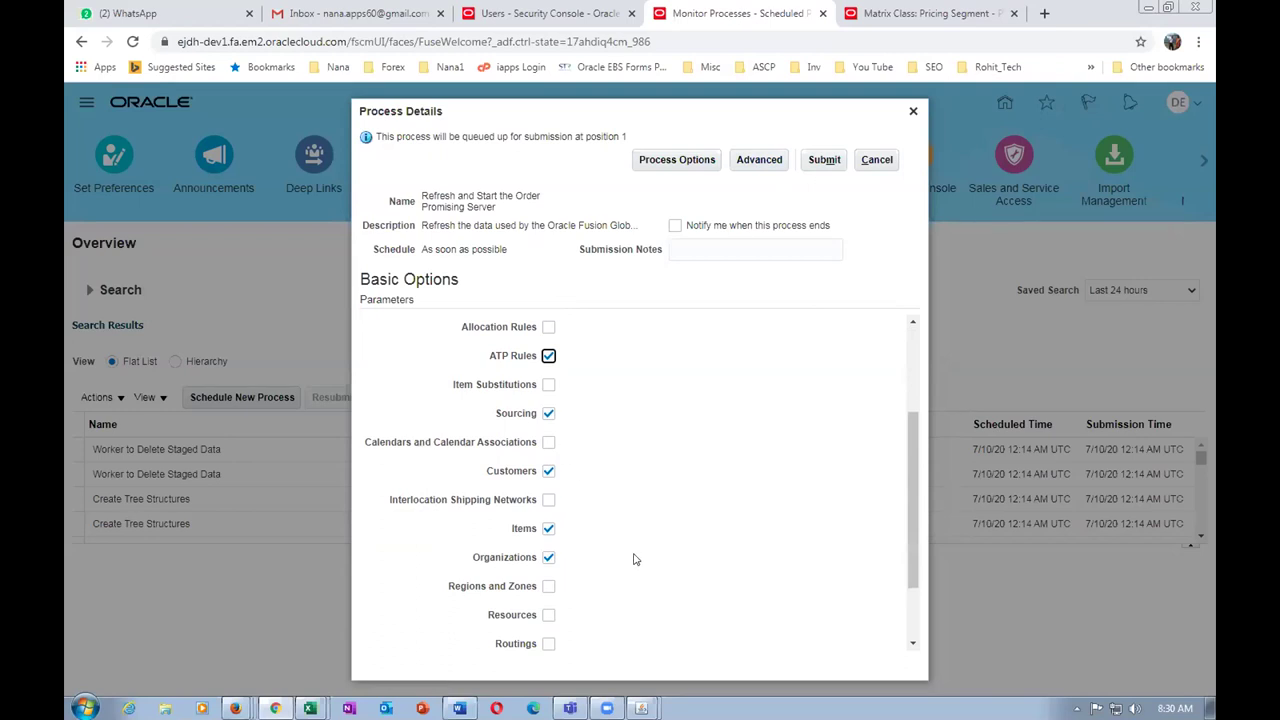
scroll(636, 559, "up", 3)
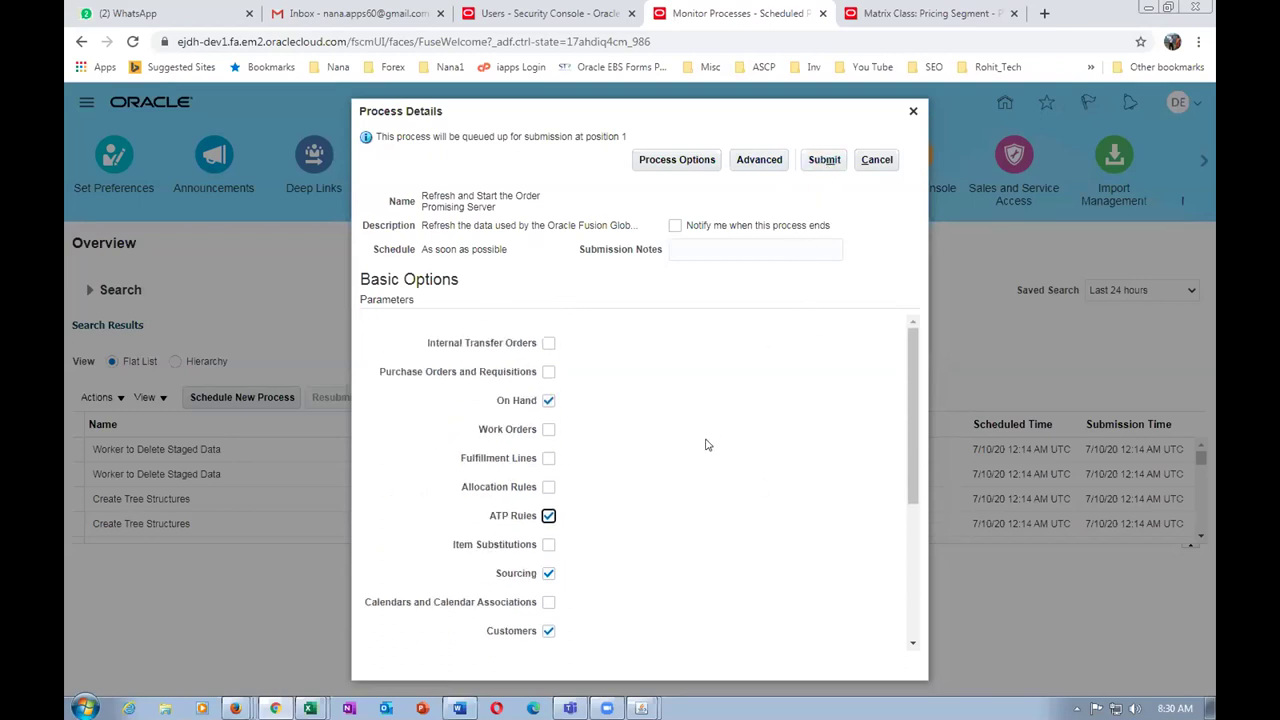
left_click(829, 161)
left_click(826, 160)
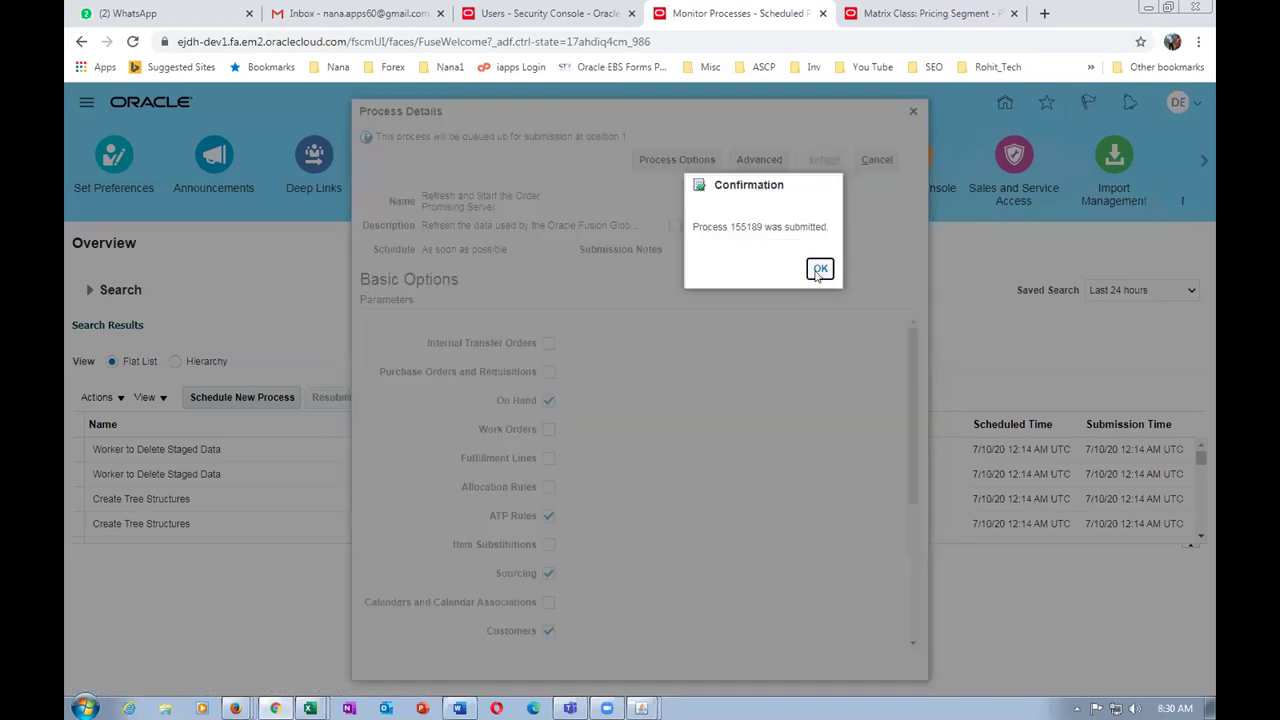
left_click(820, 270)
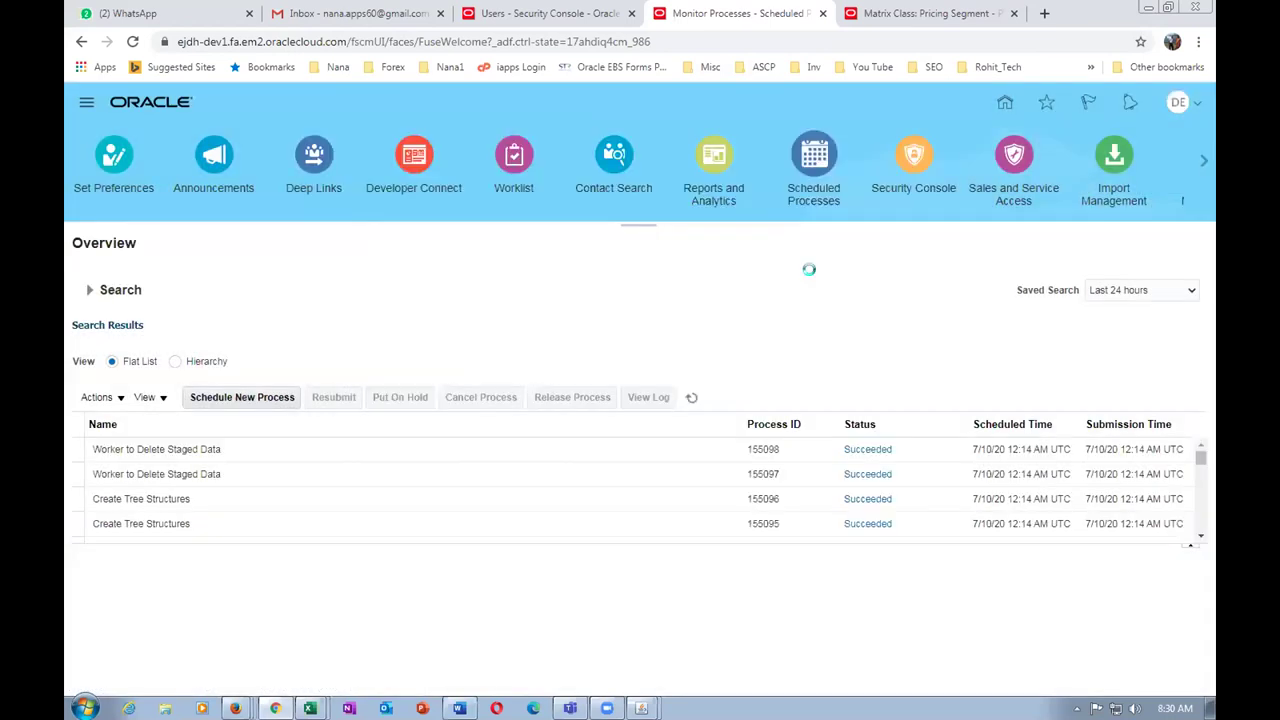
- Enlarge the process list and keep refreshing it to monitor Refresh and Start the Order Promising Server and its related processes until they finish
left_click(694, 401)
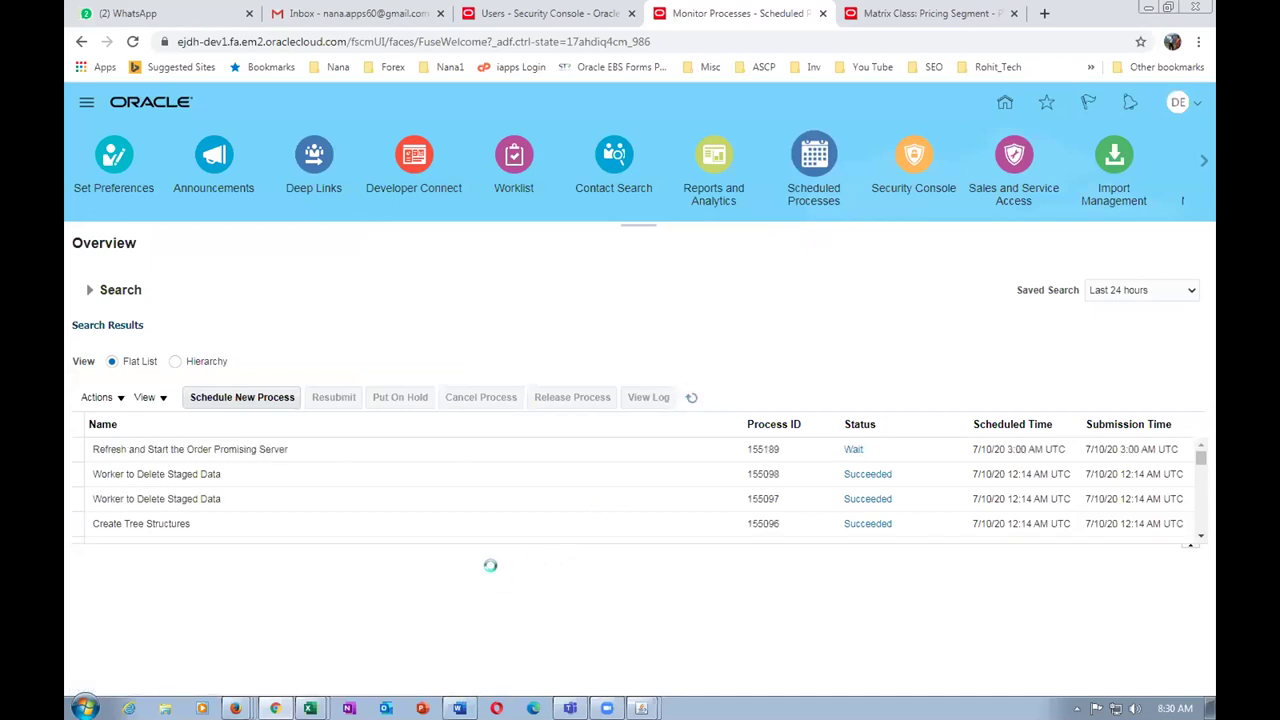
left_click_drag(478, 544, 491, 674)
left_click(693, 397)
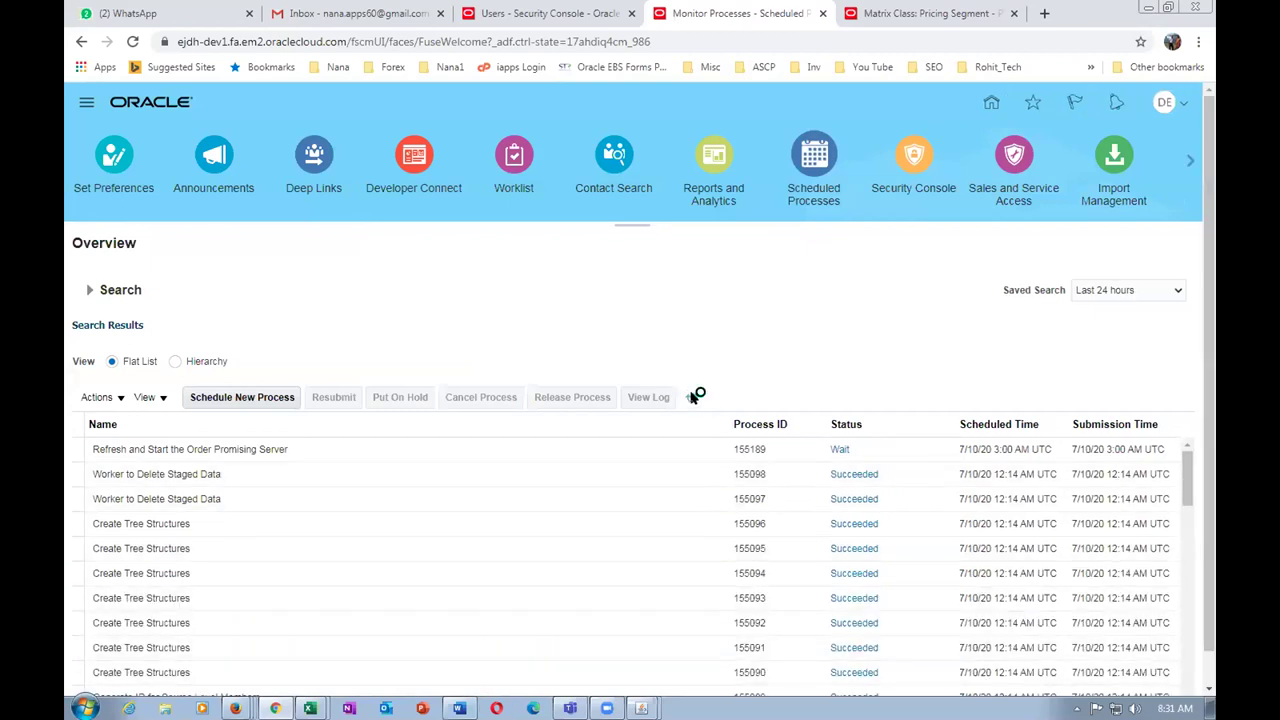
left_click(693, 397)
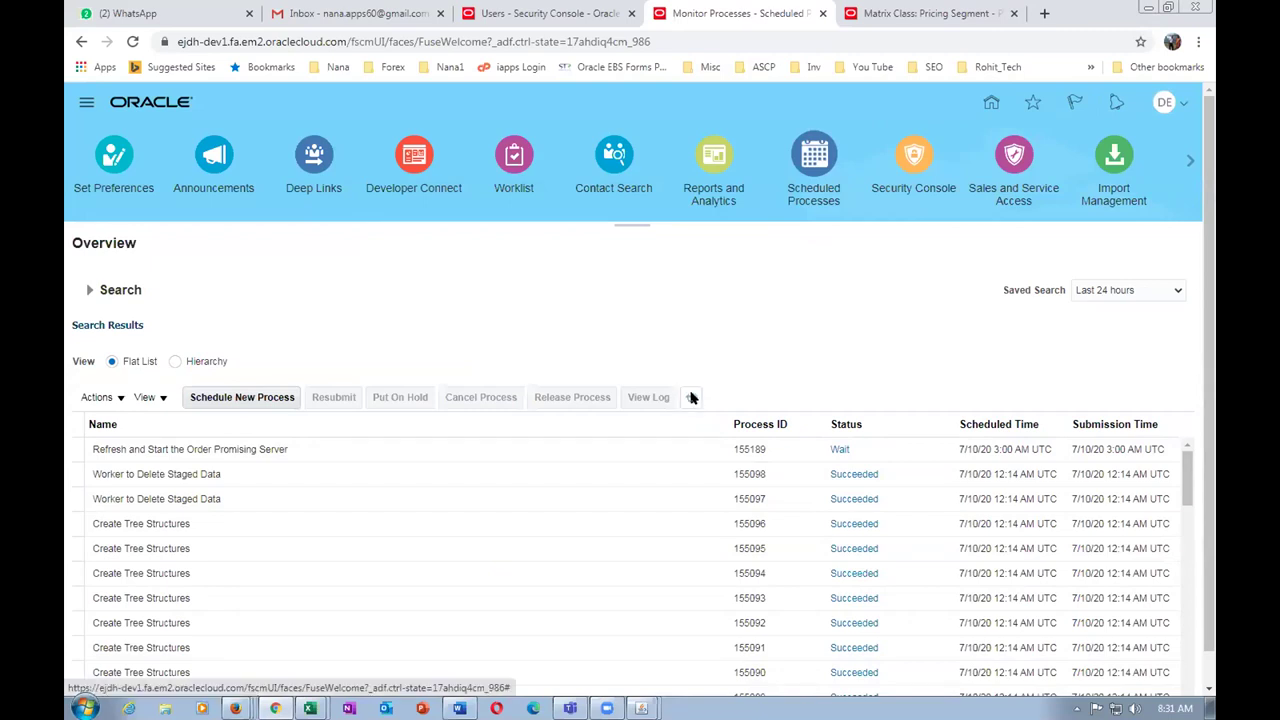
left_click(693, 397)
left_click(692, 398)
left_click(690, 398)
left_click(690, 398)
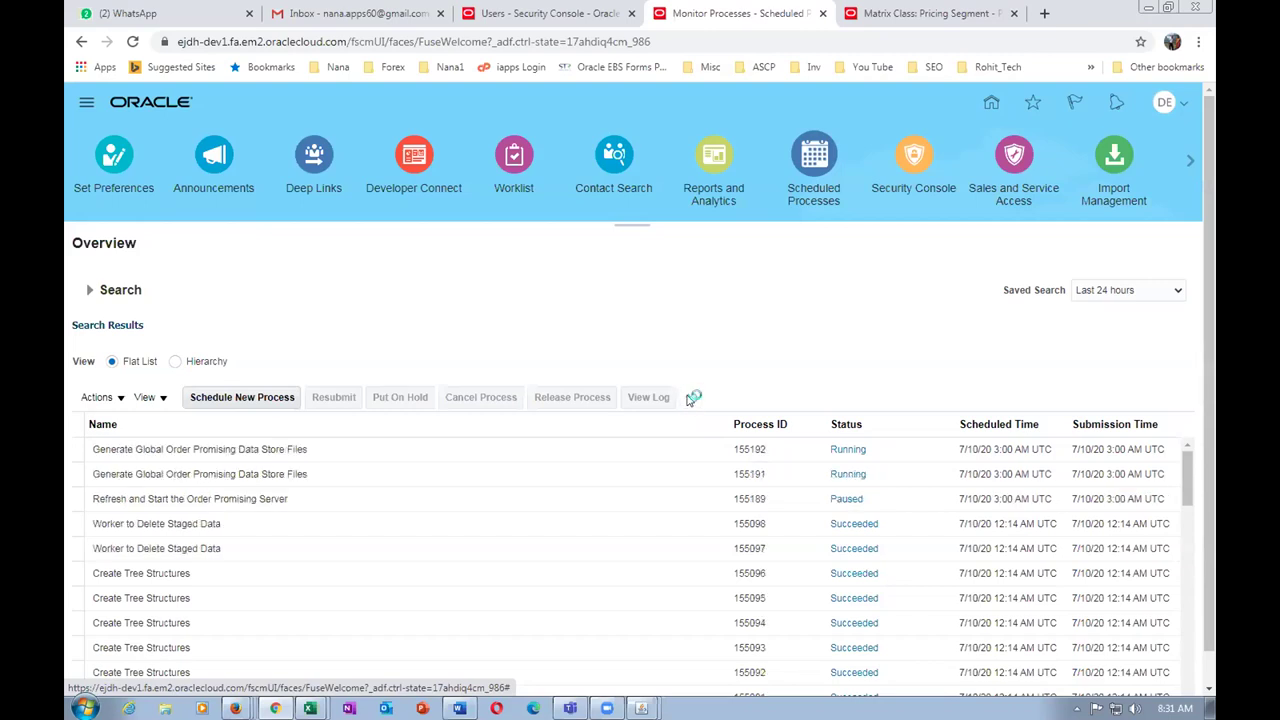
left_click(692, 398)
left_click(690, 398)
left_click(692, 398)
left_click(692, 400)
left_click(691, 399)
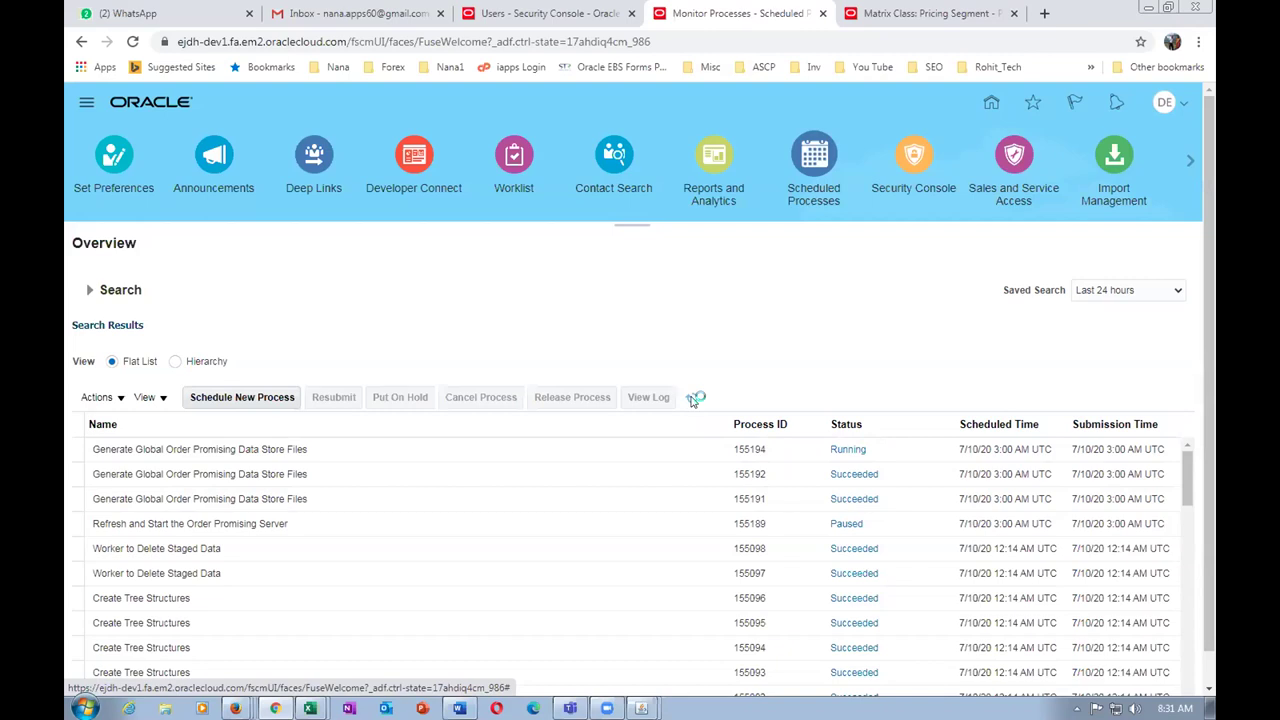
left_click(692, 399)
left_click(692, 400)
left_click(692, 399)
left_click(691, 400)
left_click(689, 401)
left_click(690, 399)
left_click(690, 399)
left_click(692, 399)
left_click(691, 399)
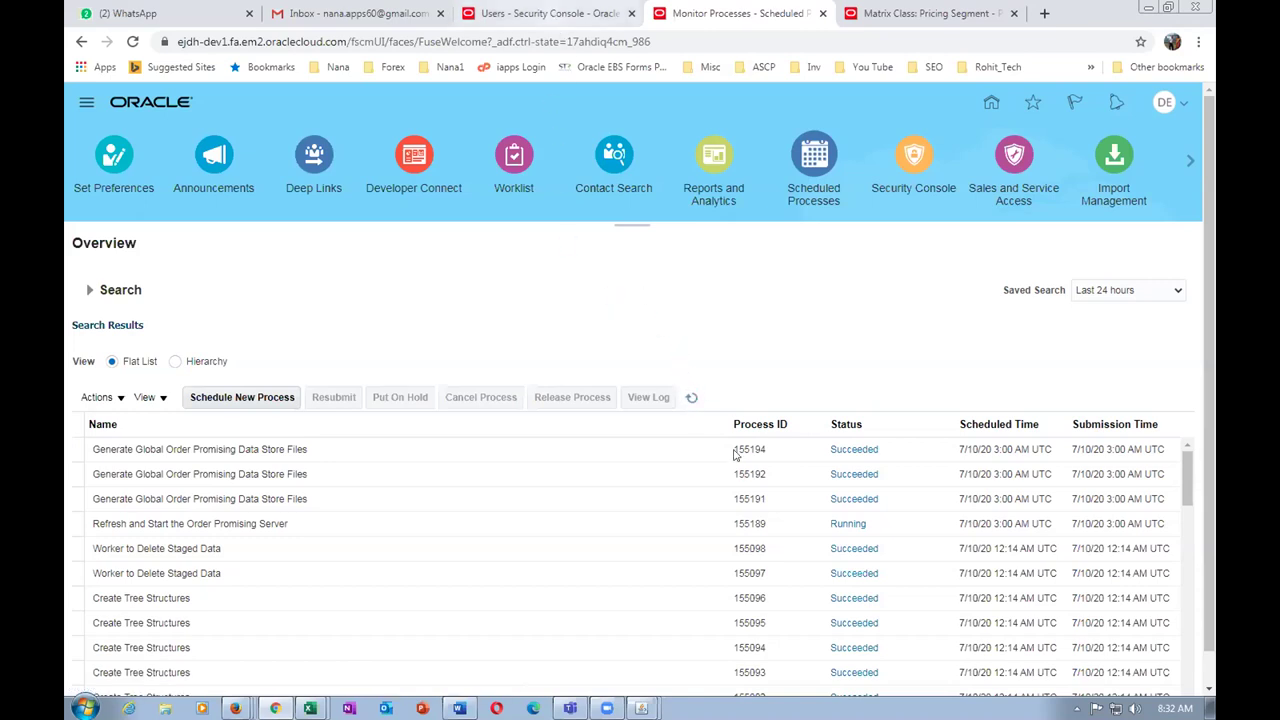
left_click(692, 398)
left_click(691, 398)
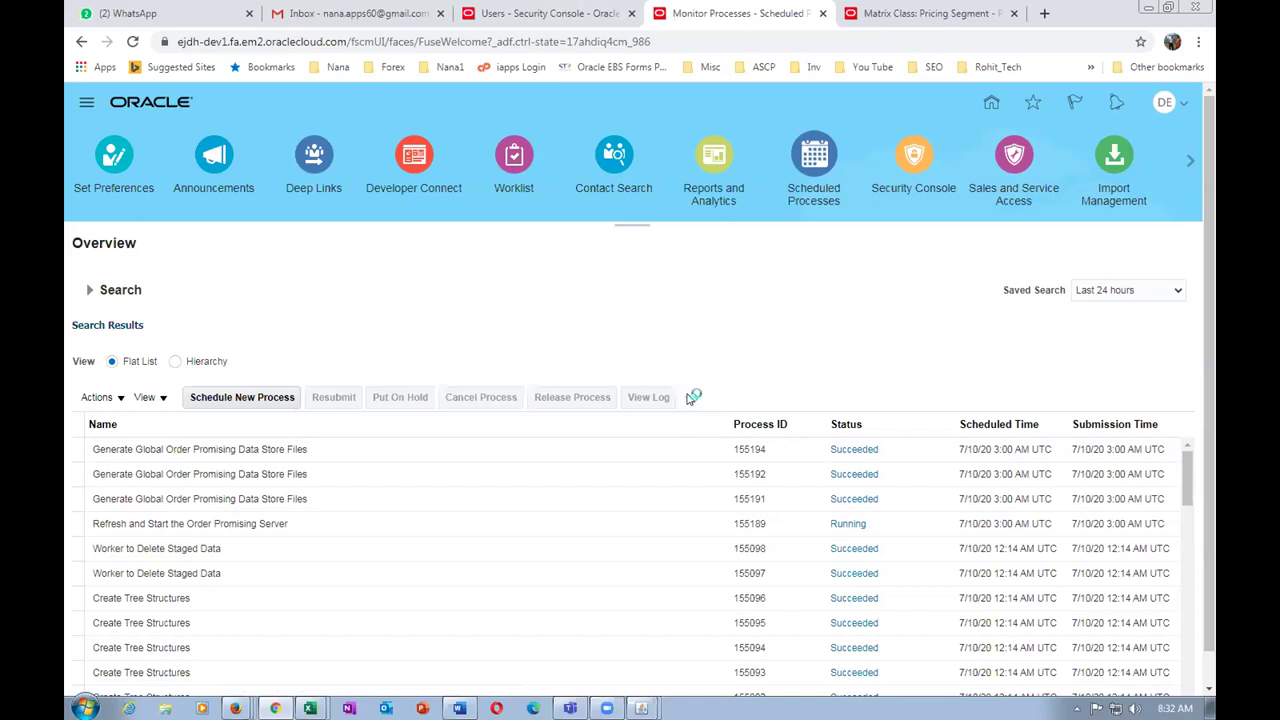
left_click(691, 398)
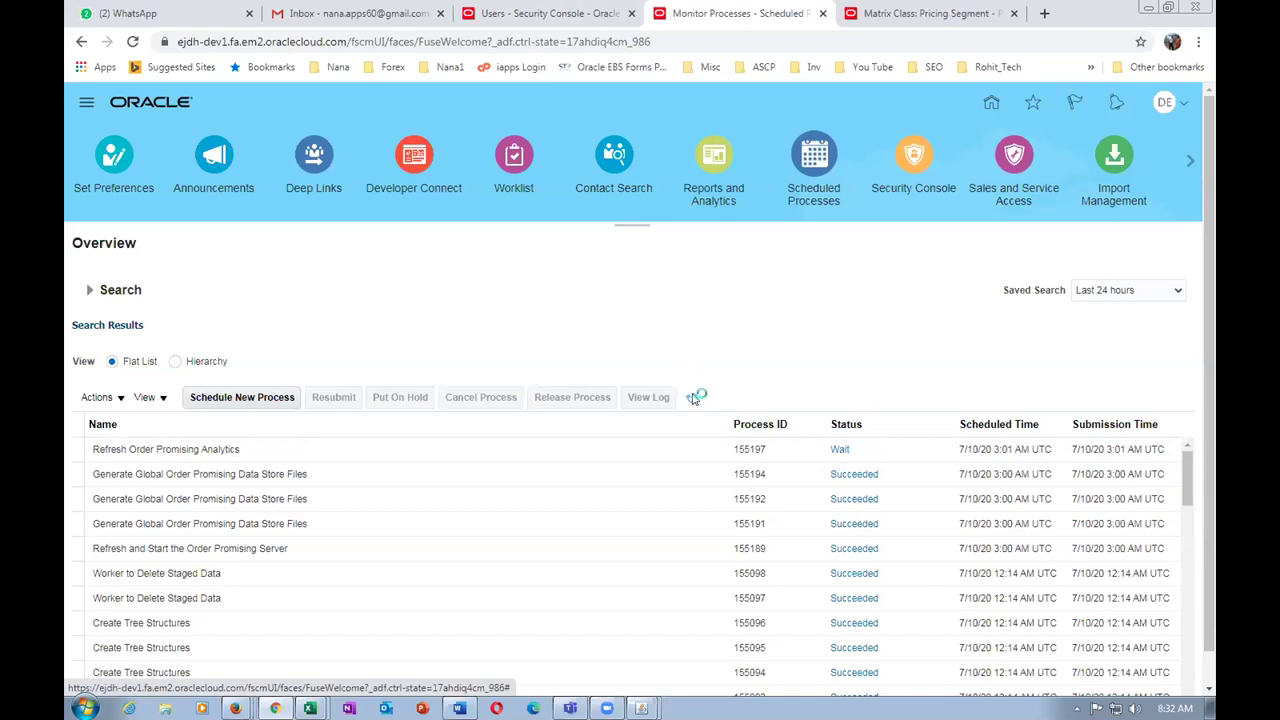
left_click(692, 398)
left_click(692, 398)
left_click(692, 398)
left_click(692, 399)
left_click(693, 399)
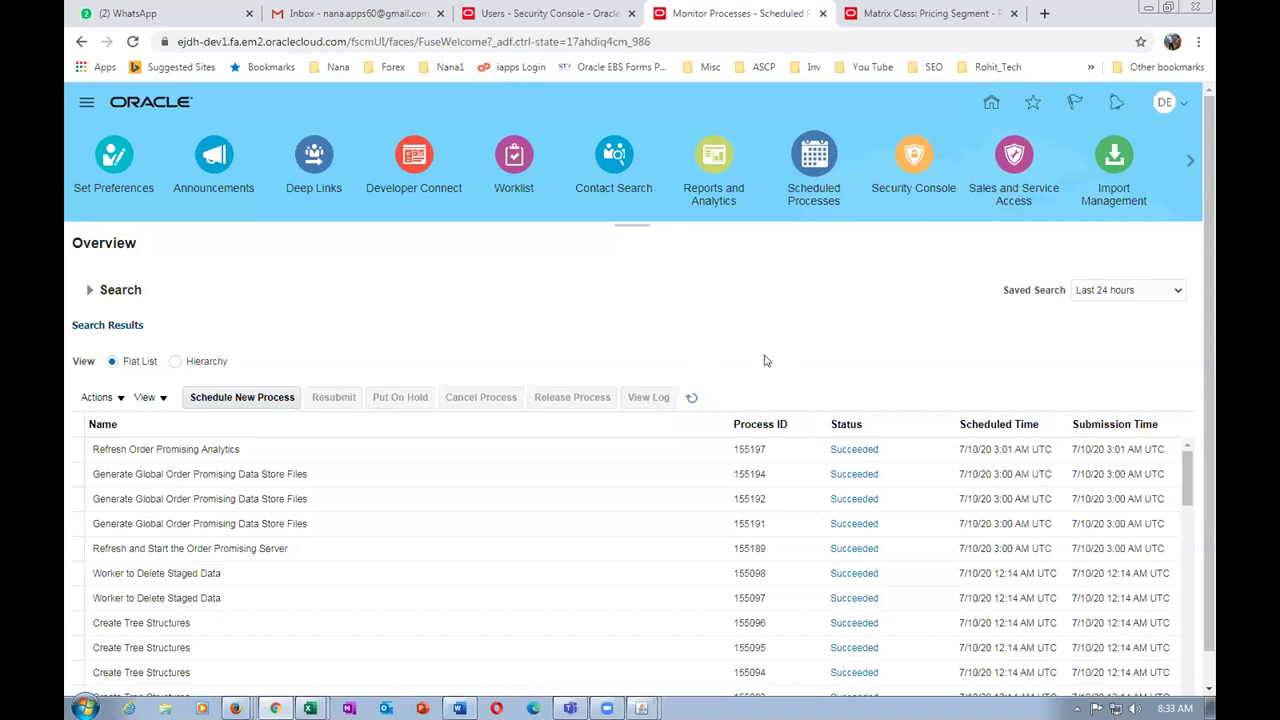
left_click(692, 399)
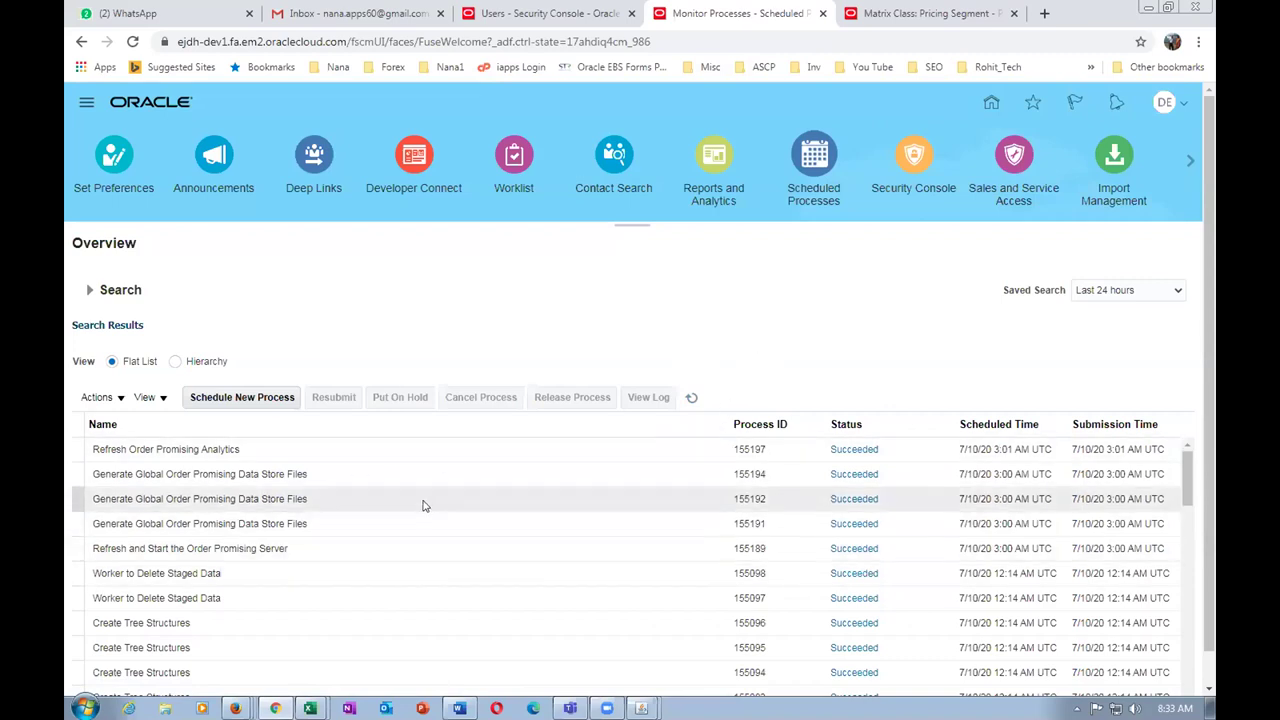
- Sign out of Oracle Applications Cloud and sign back in with the saved employee account
left_click(1164, 103)
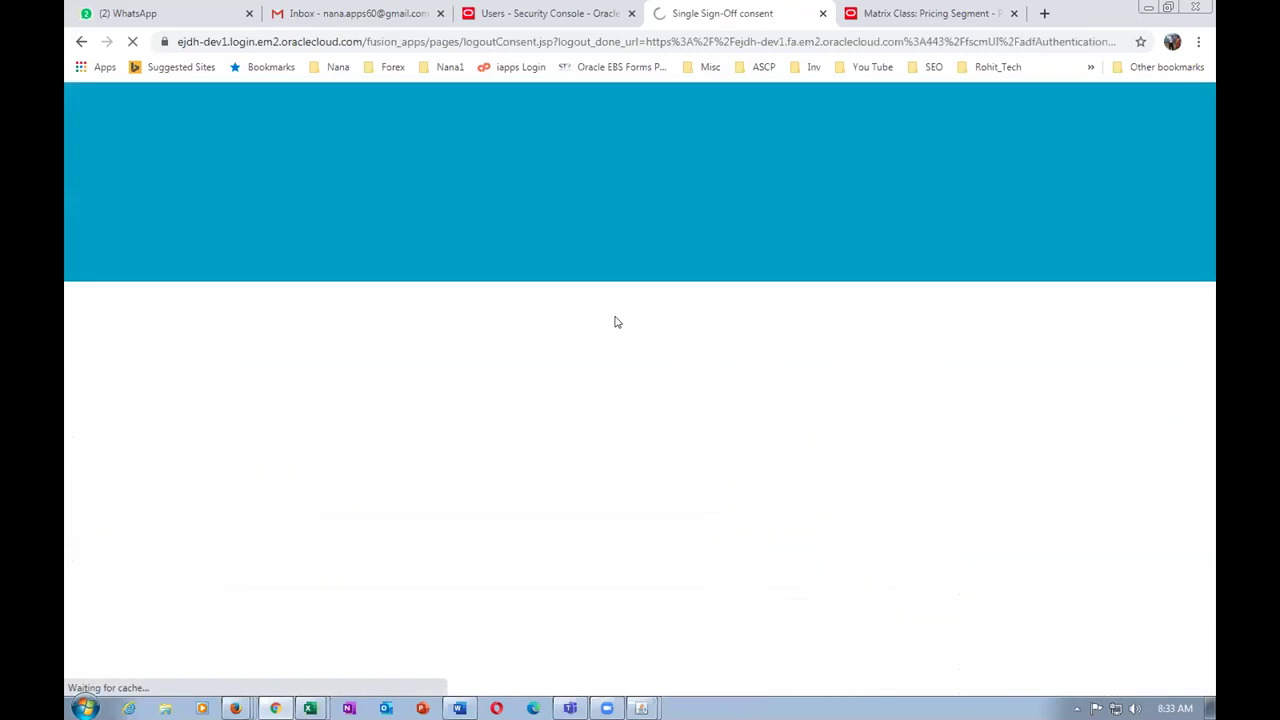
left_click(644, 458)
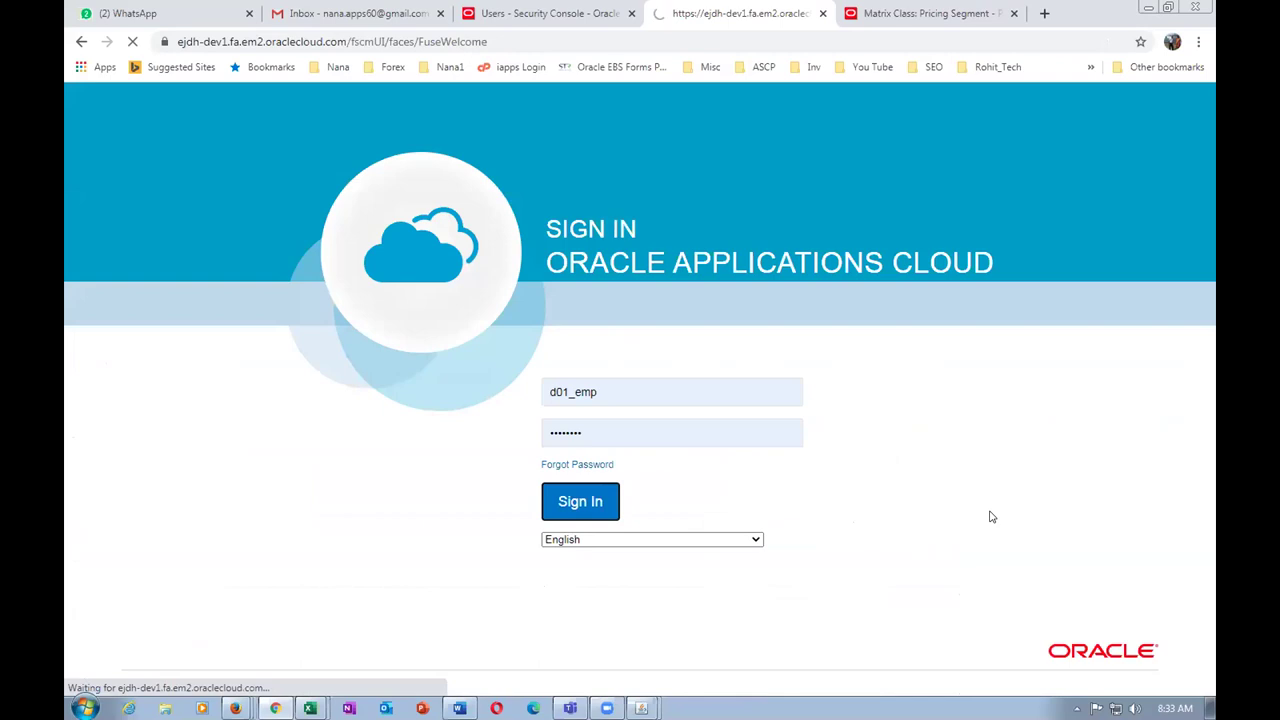
- Switch to the Excel worksheet and review task 43 on creating a sales order and progressing it to Awaiting Shipping
key("alt+Tab")
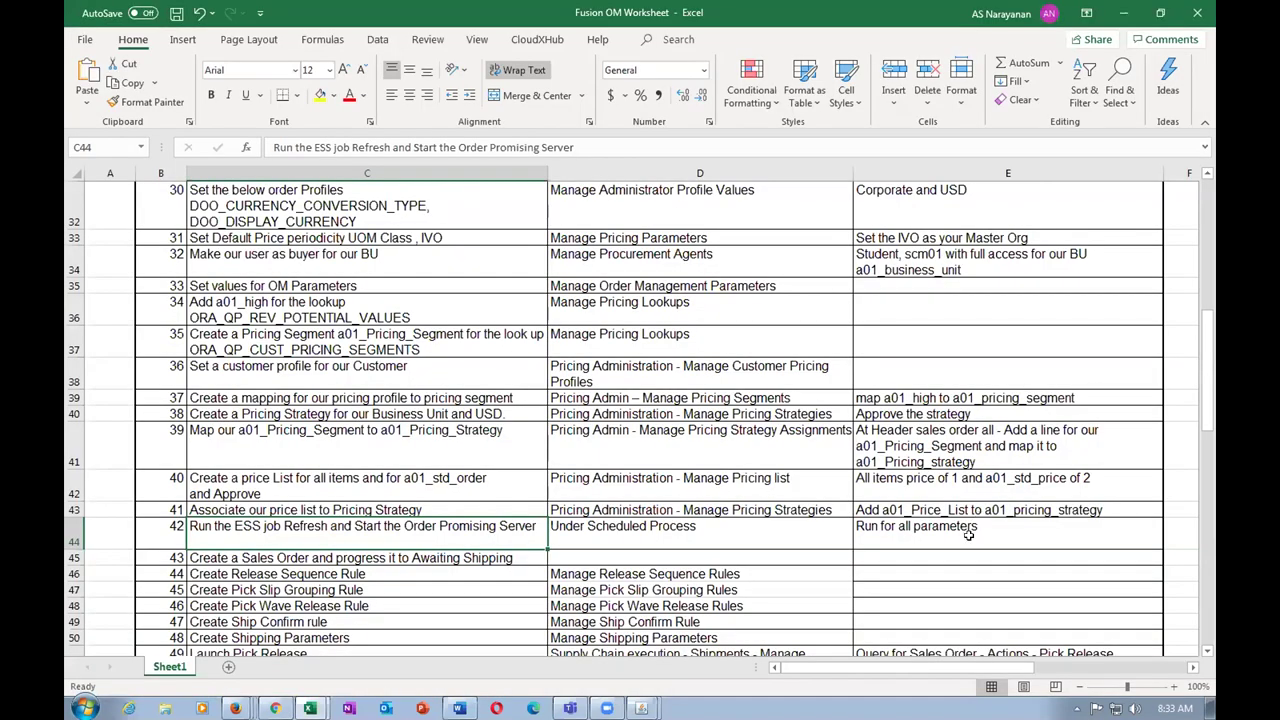
left_click(243, 559)
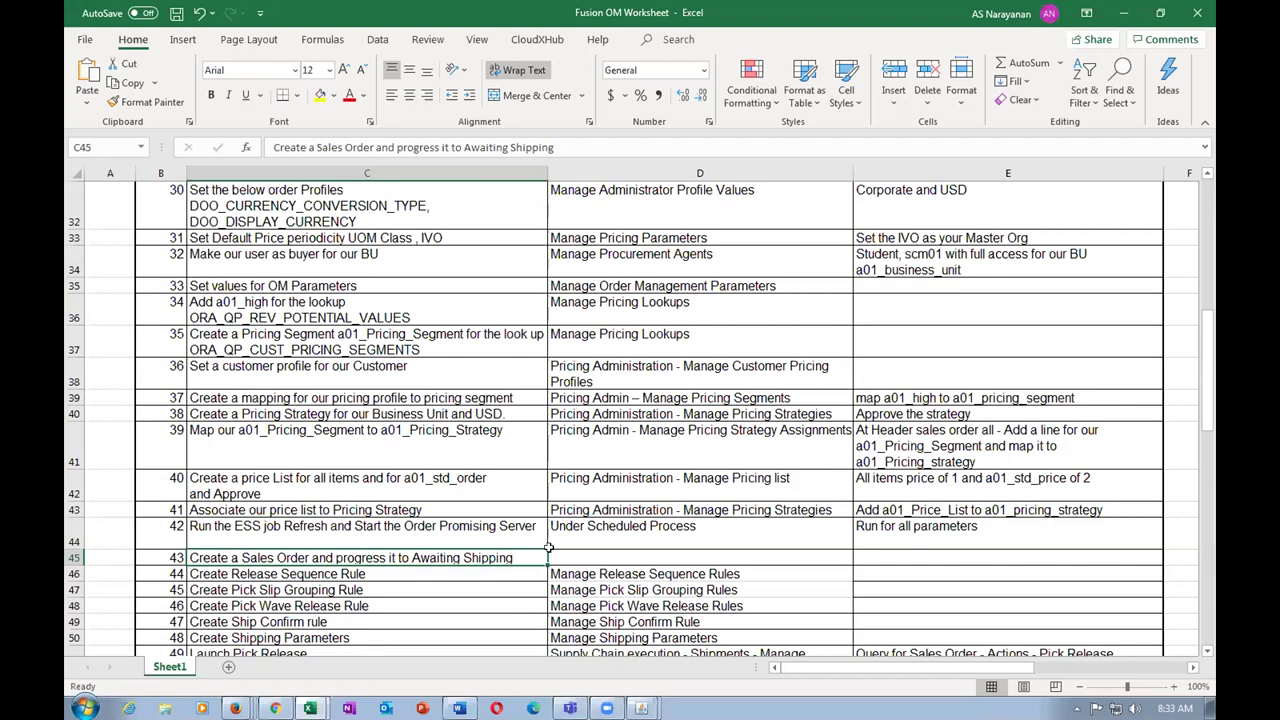
left_click(581, 555)
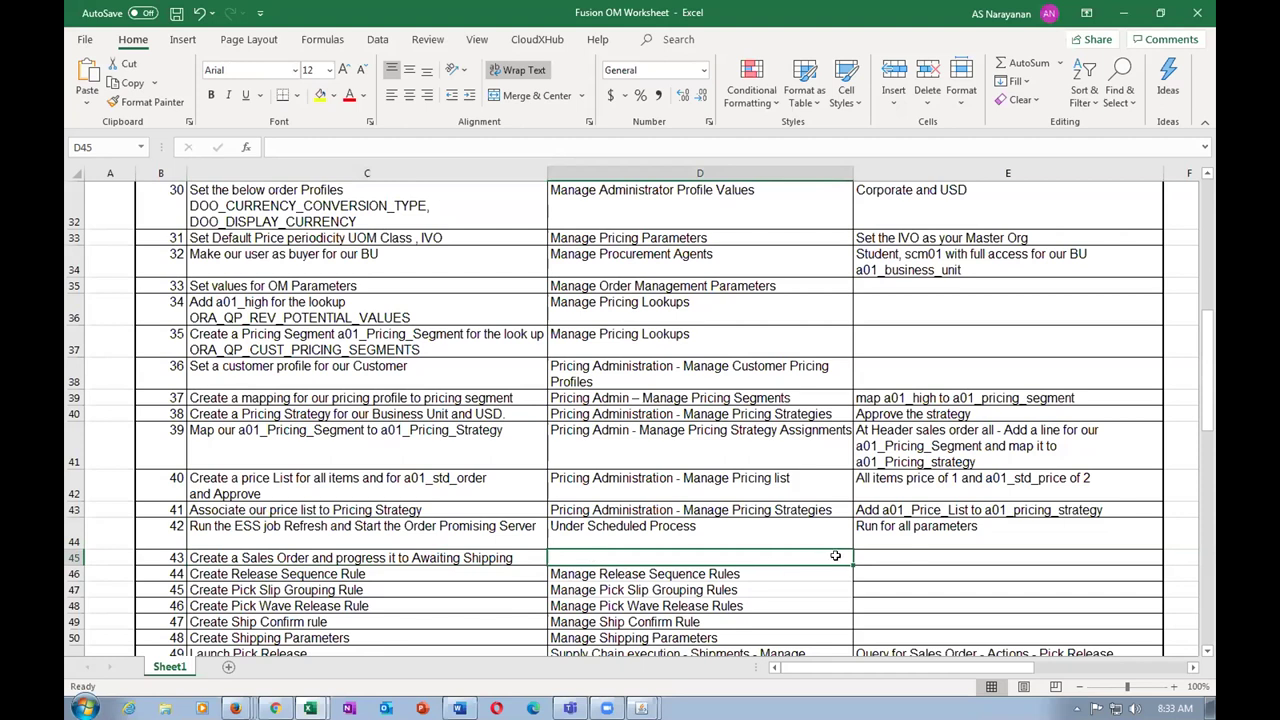
left_click(882, 556)
left_click(716, 551)
left_click(465, 558)
left_click(568, 554)
left_click(862, 557)
- Switch to Oracle Fusion, open Order Management, and start creating a new order
key("alt+Tab")
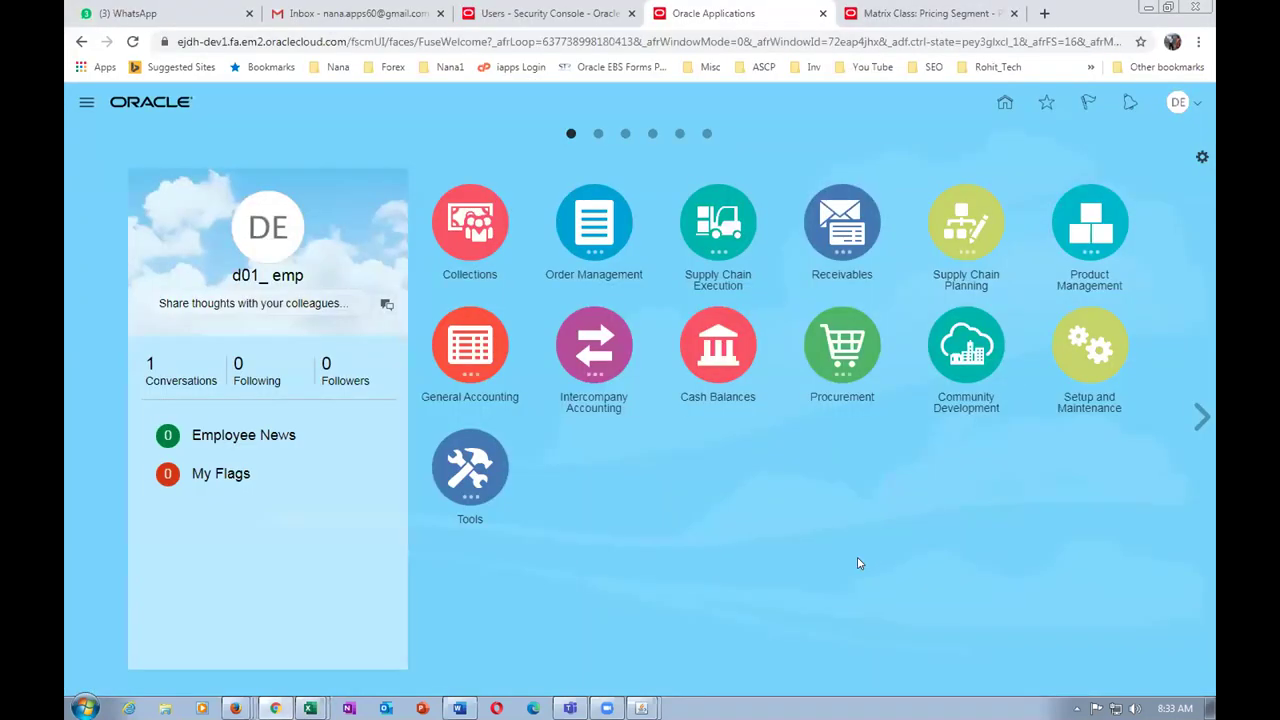
left_click(577, 230)
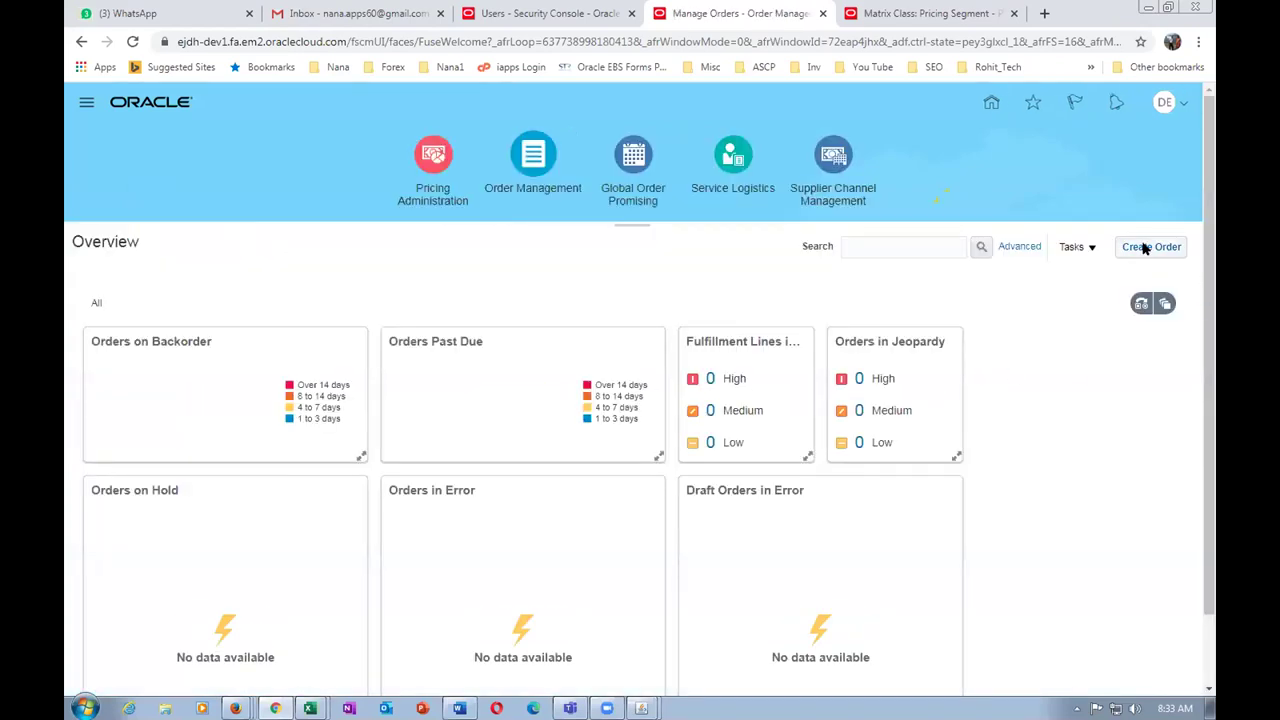
left_click(1138, 251)
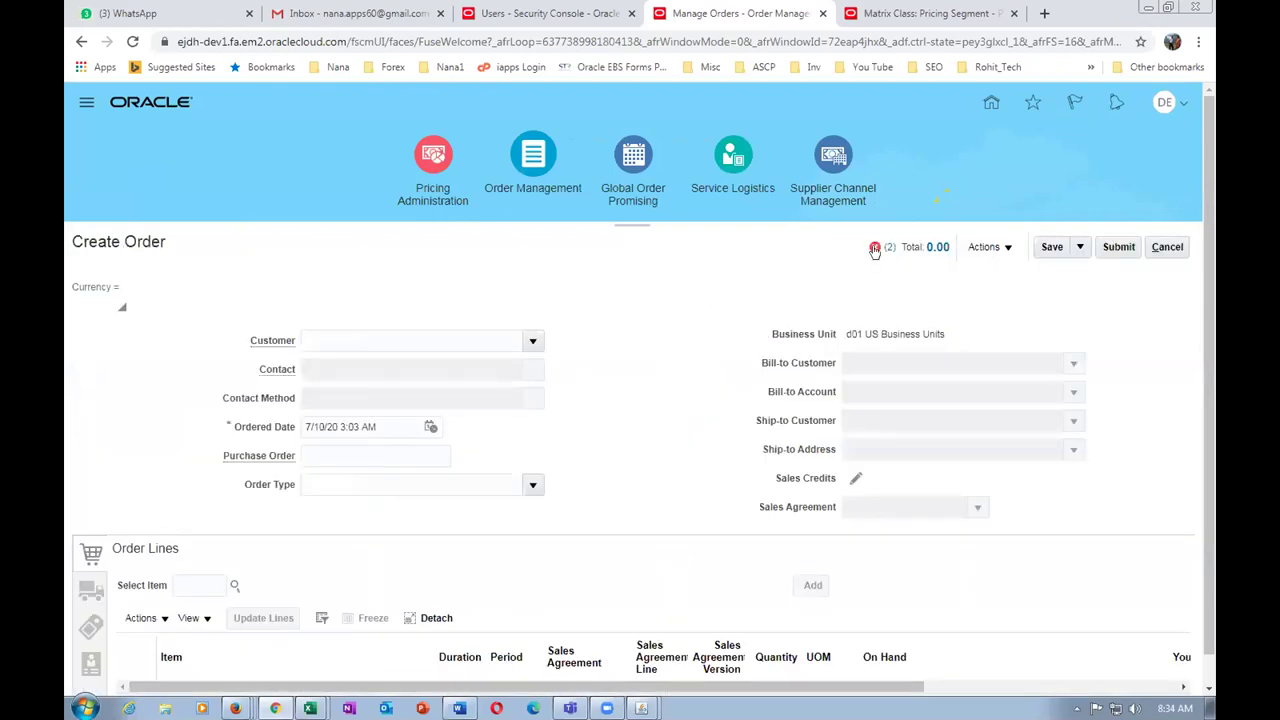
- Check the blank order's error indicator and view its pricing strategy and segment before a customer is chosen
left_click(874, 248)
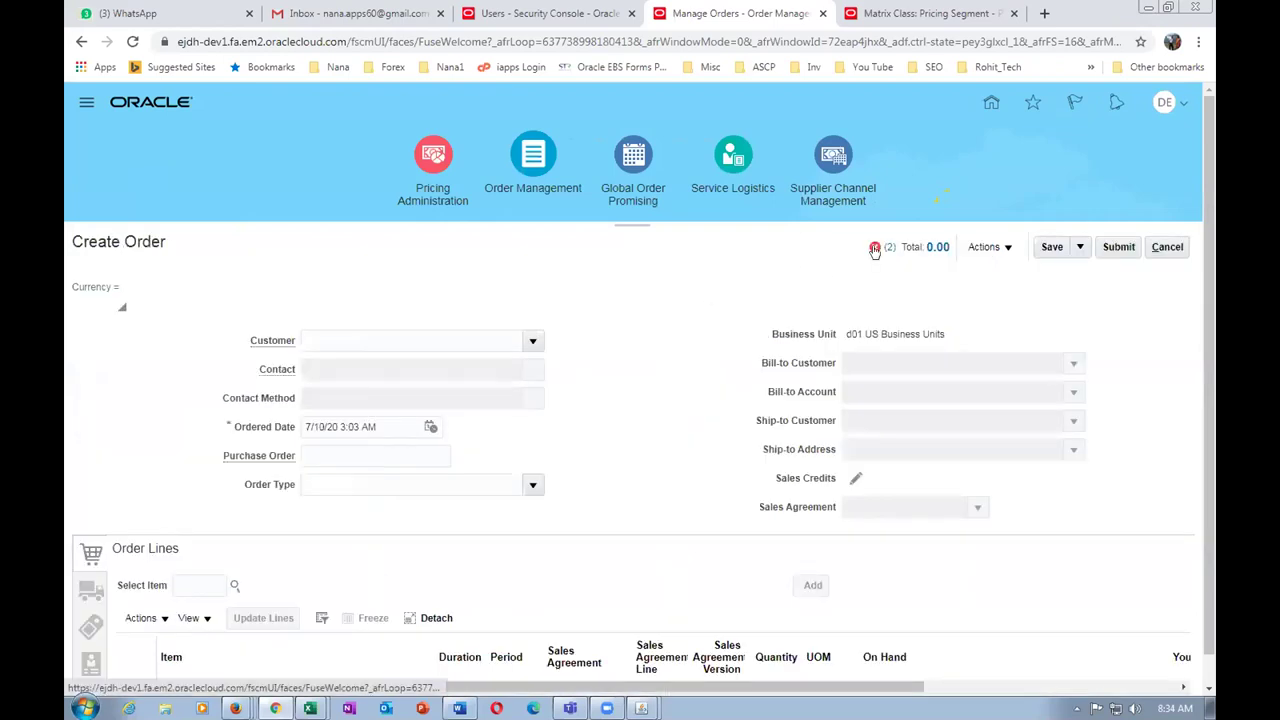
left_click(853, 305)
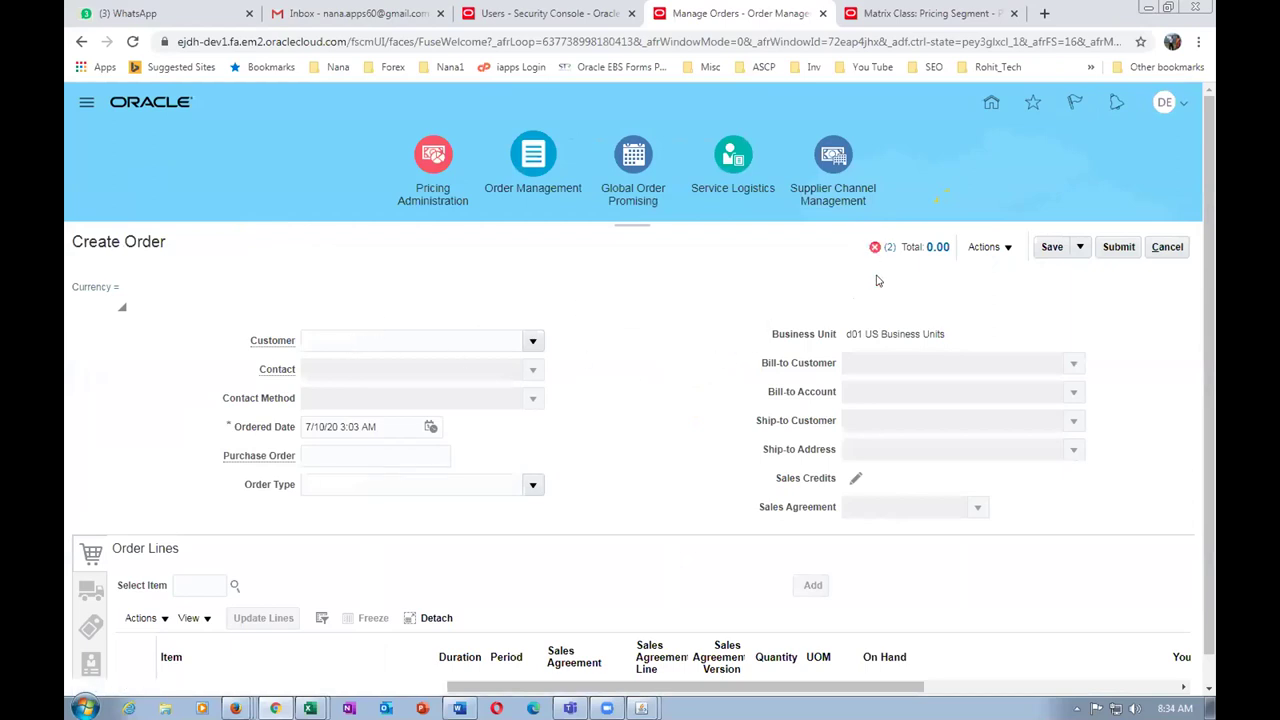
triple_click(870, 333)
left_click(985, 298)
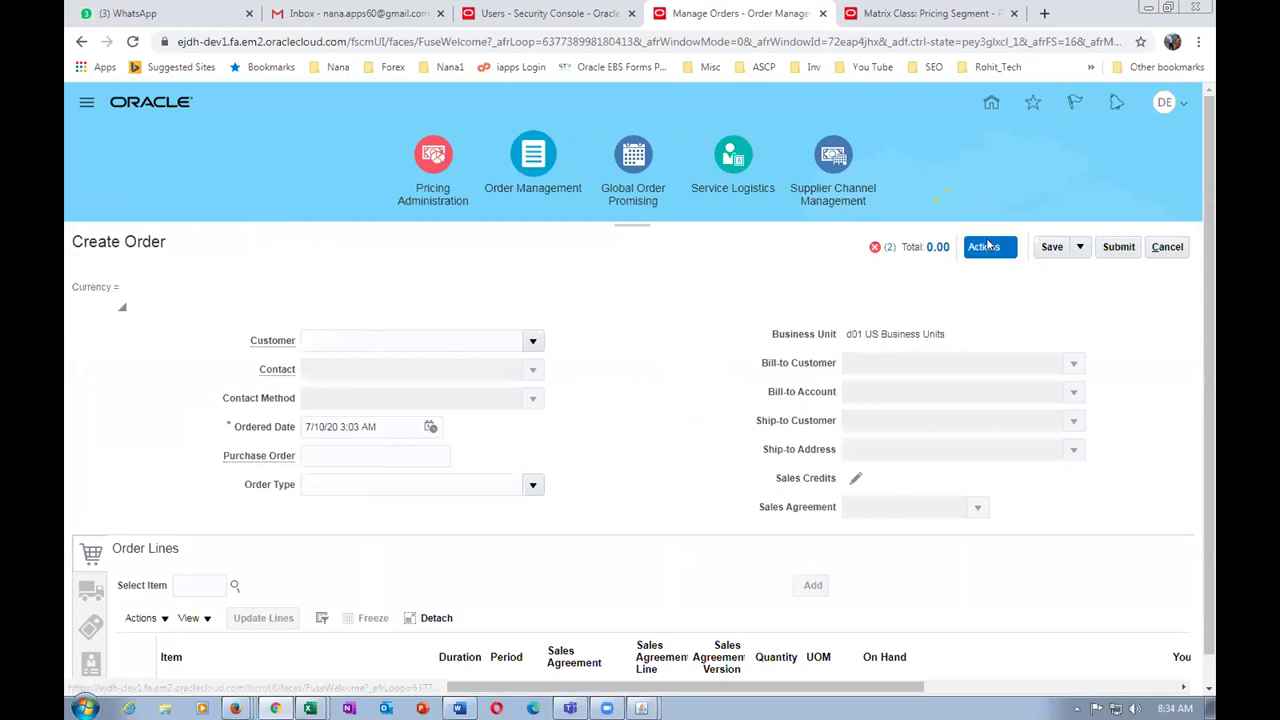
left_click(987, 246)
left_click(977, 369)
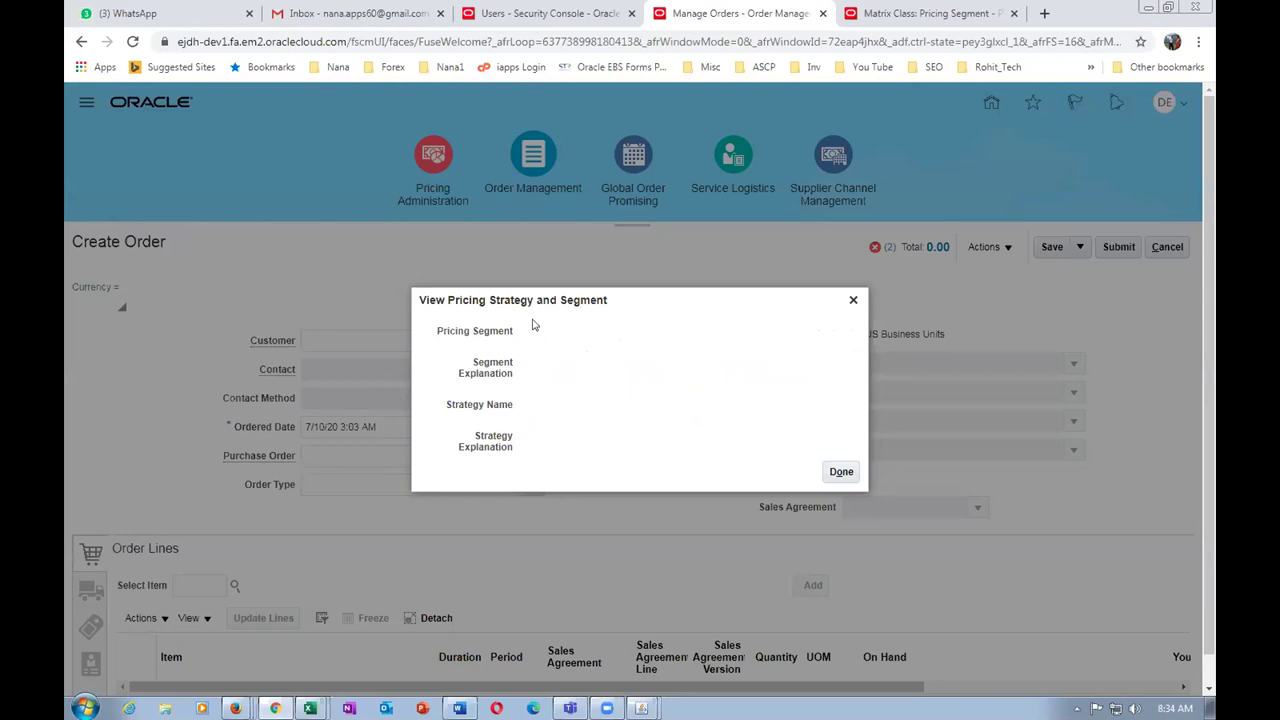
left_click(840, 471)
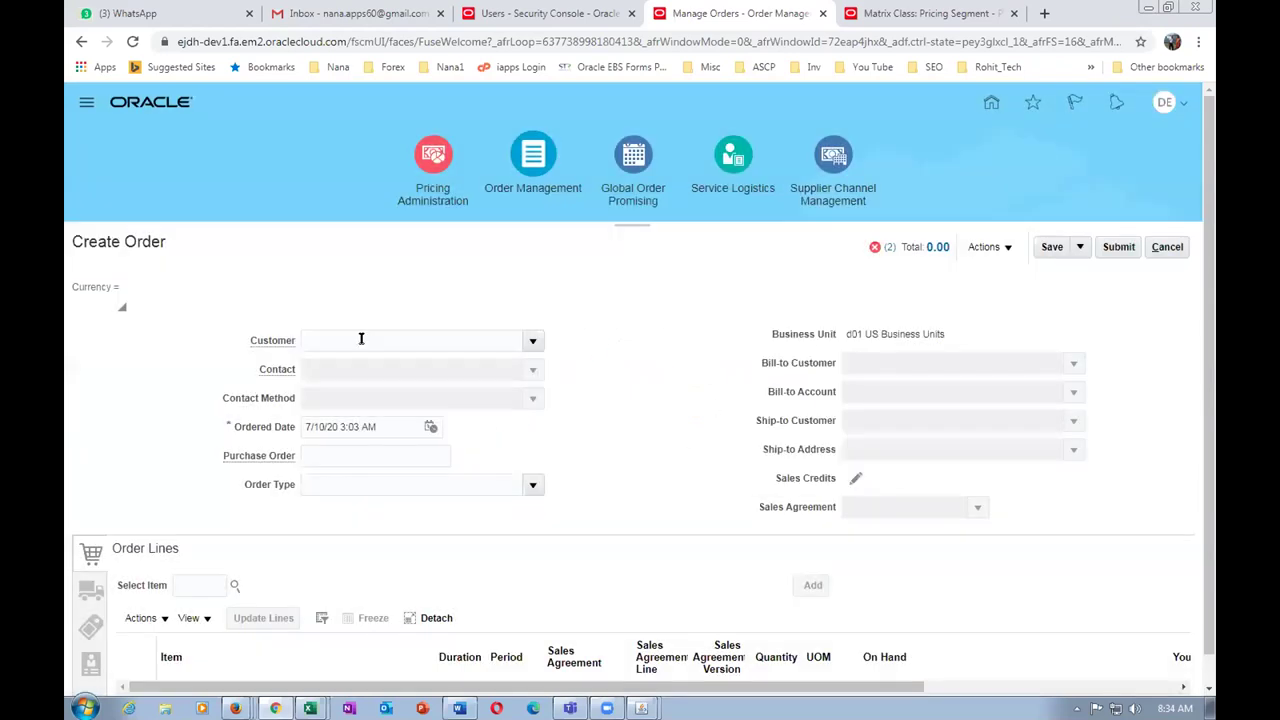
- Set the order's customer to d01_cust_1
left_click(363, 339)
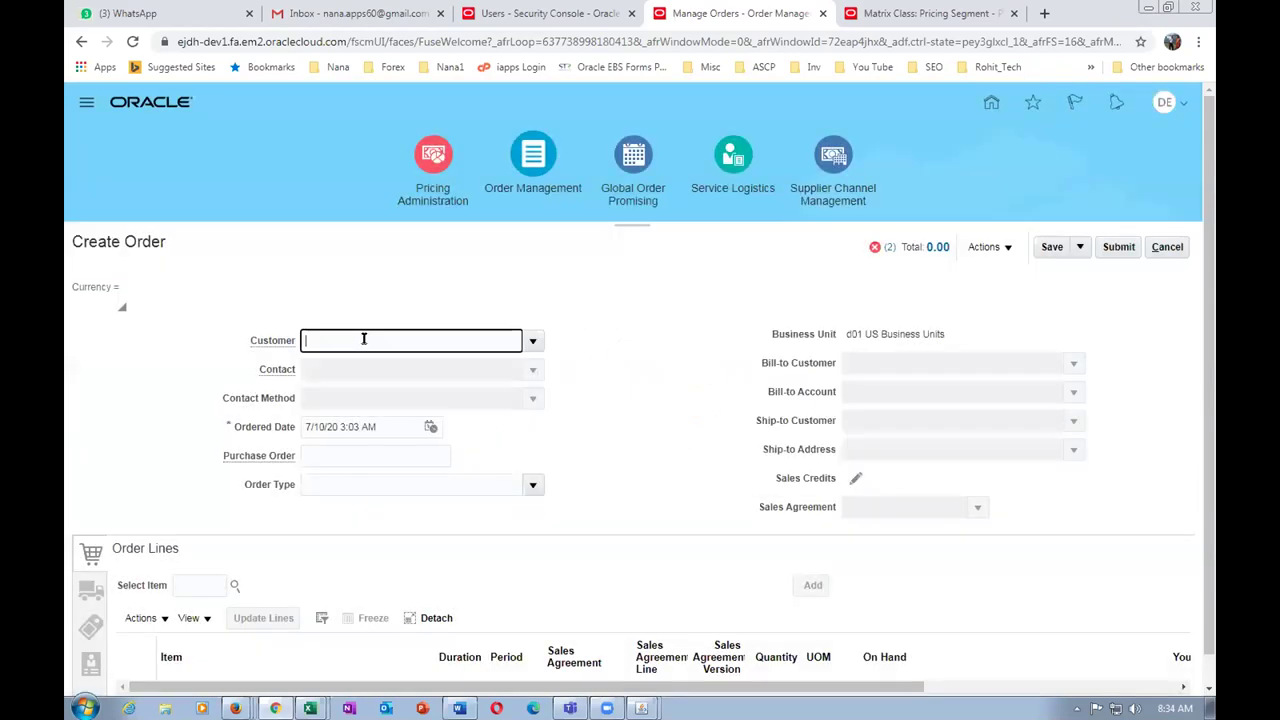
type("d01")
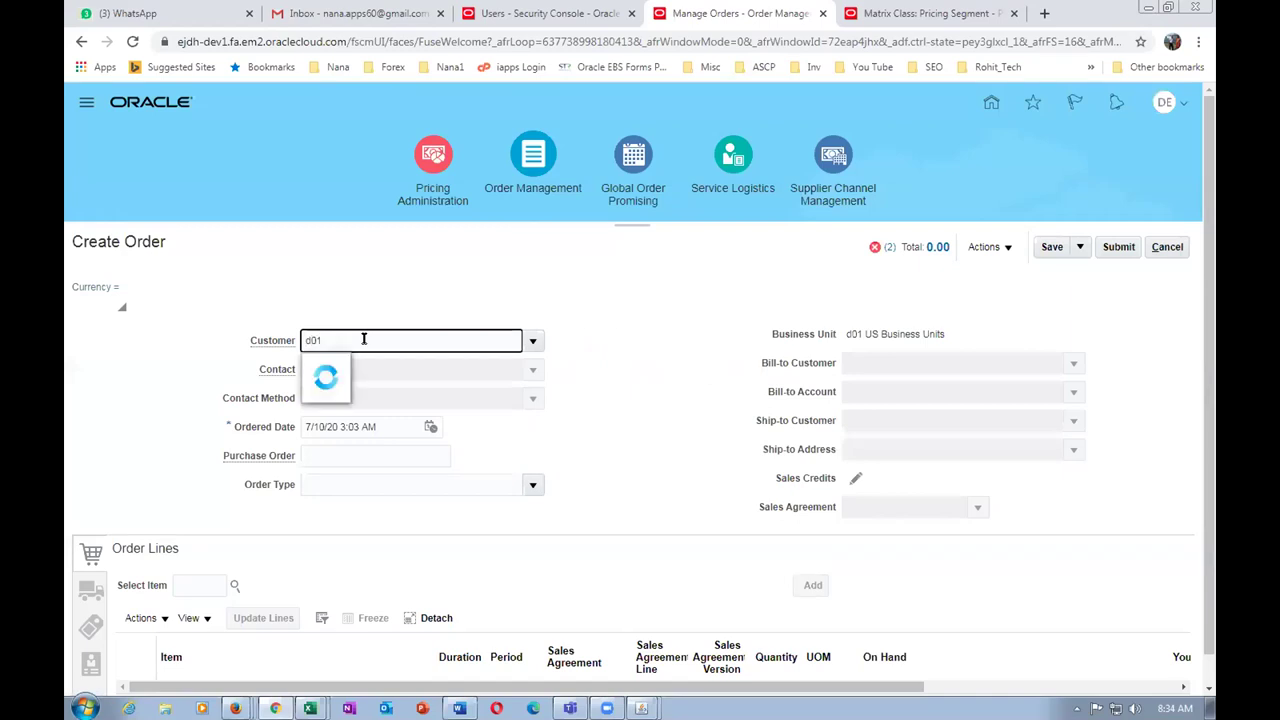
left_click(363, 362)
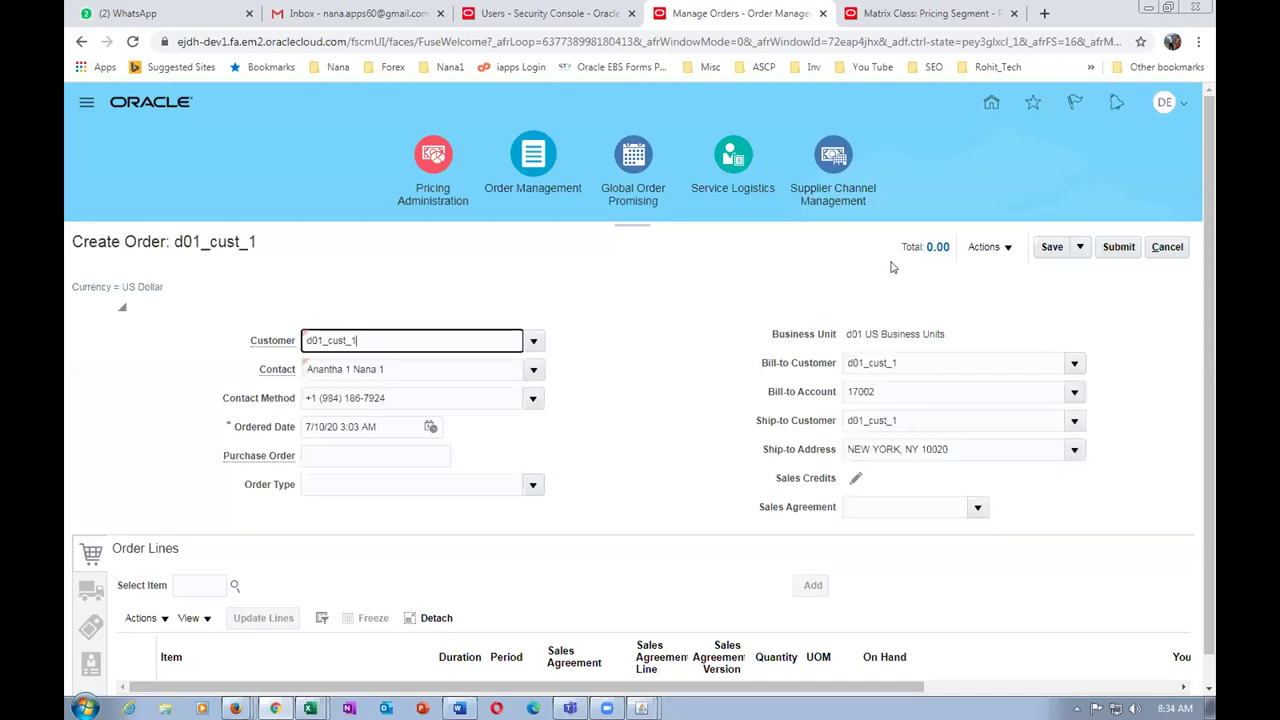
- View the order's pricing strategy and segment for the selected customer, examining the segment and strategy explanations
left_click(985, 247)
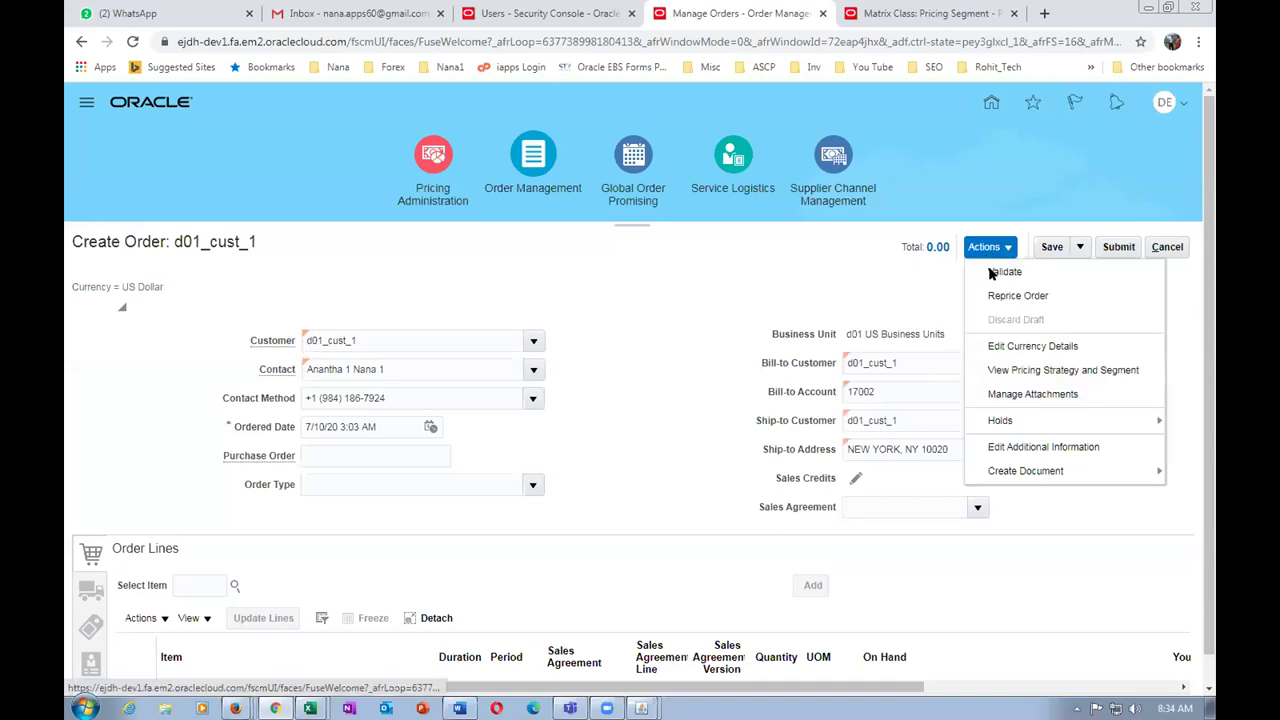
left_click(1005, 371)
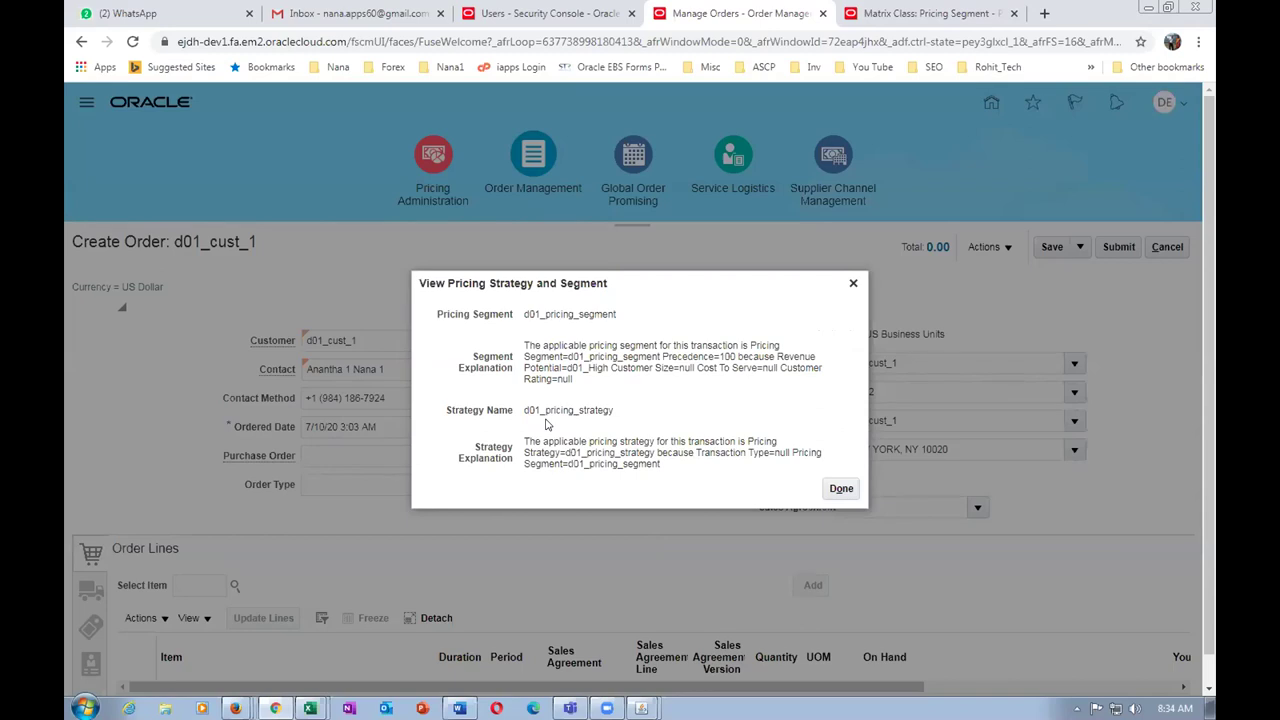
left_click(837, 490)
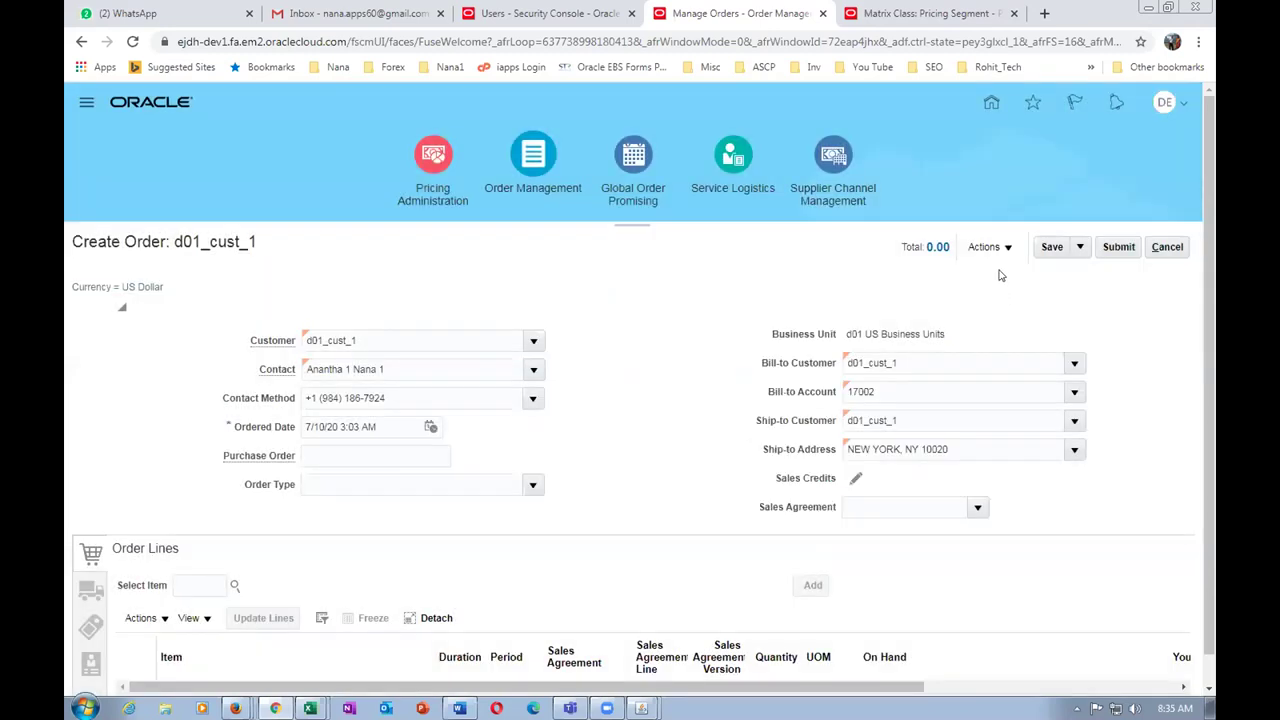
left_click(986, 250)
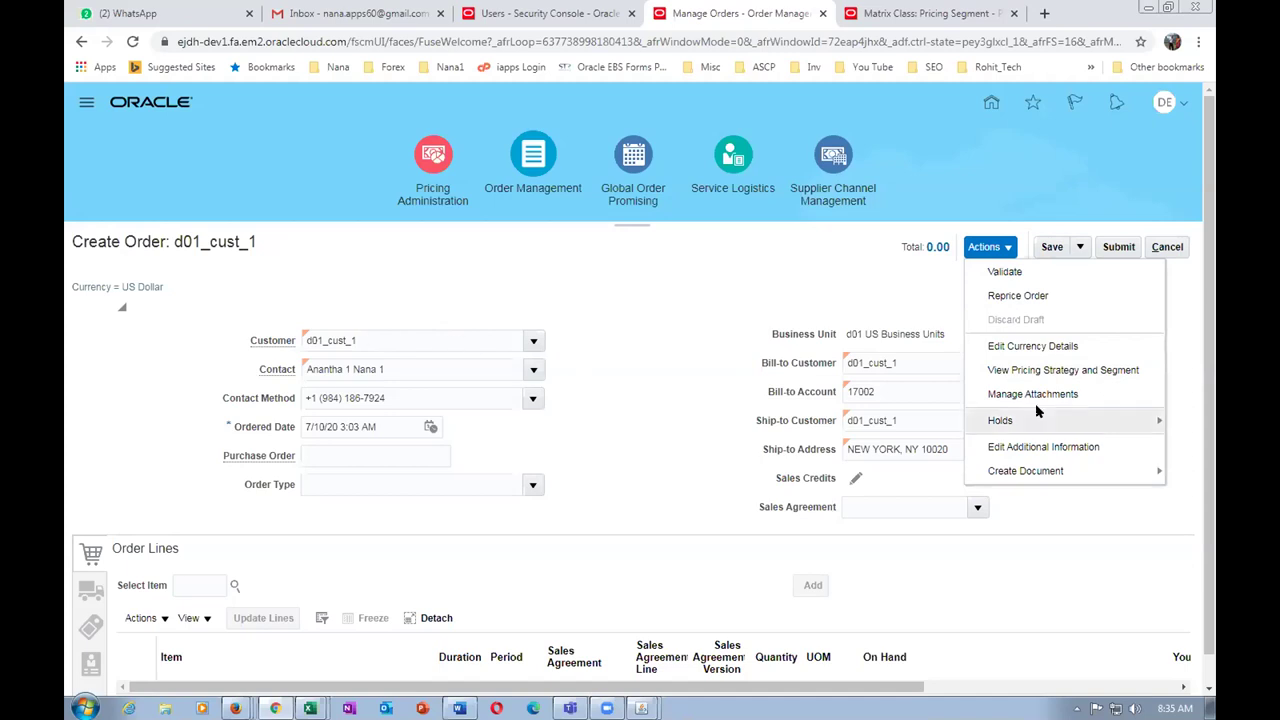
left_click(1047, 372)
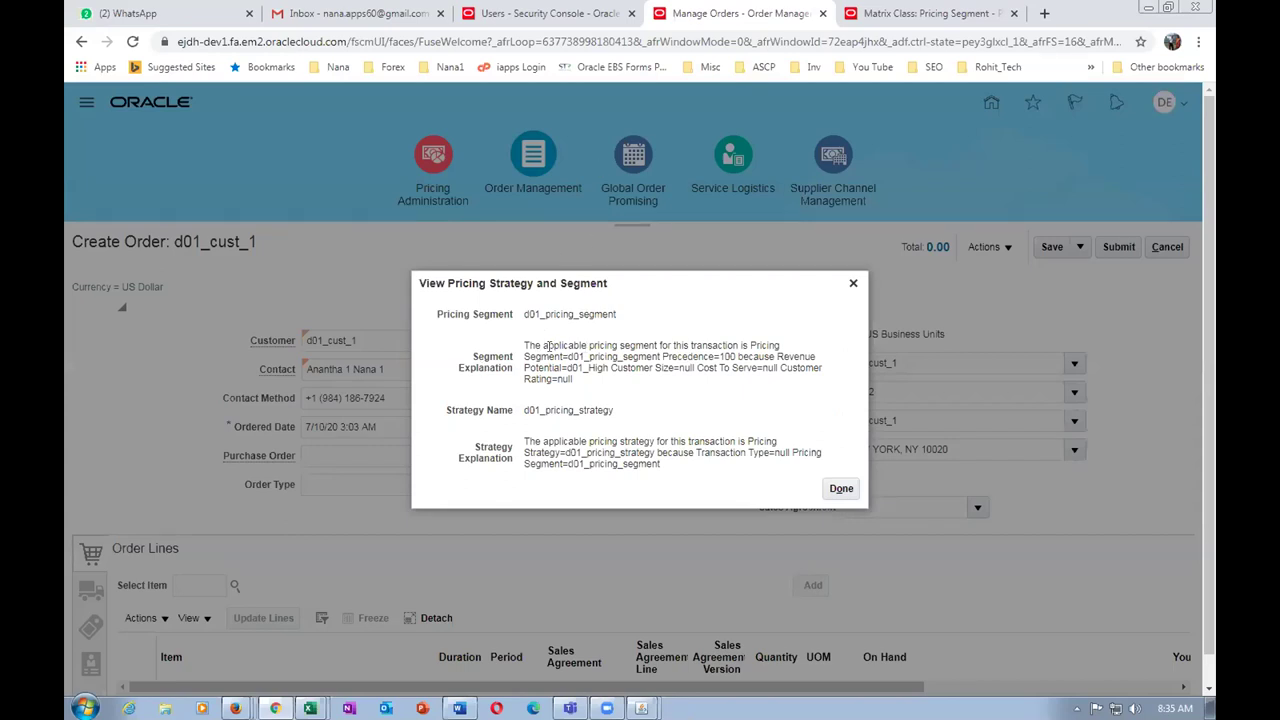
left_click_drag(548, 345, 552, 380)
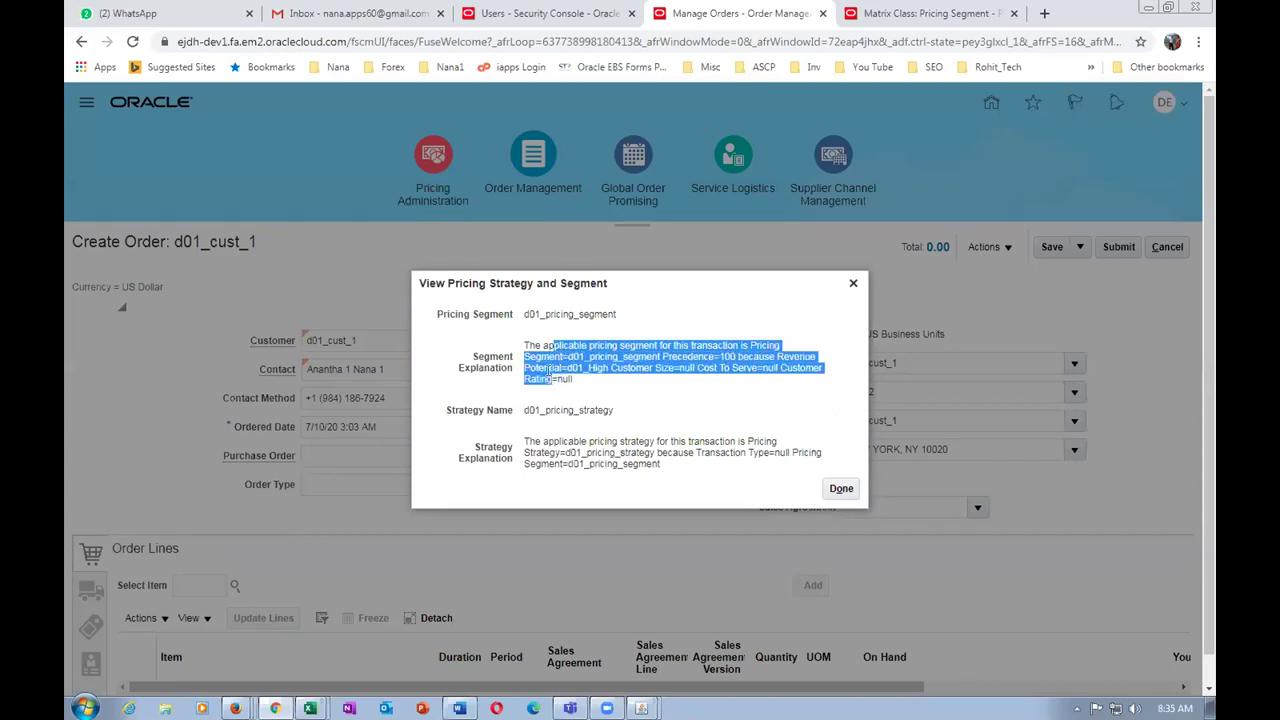
left_click_drag(549, 441, 620, 463)
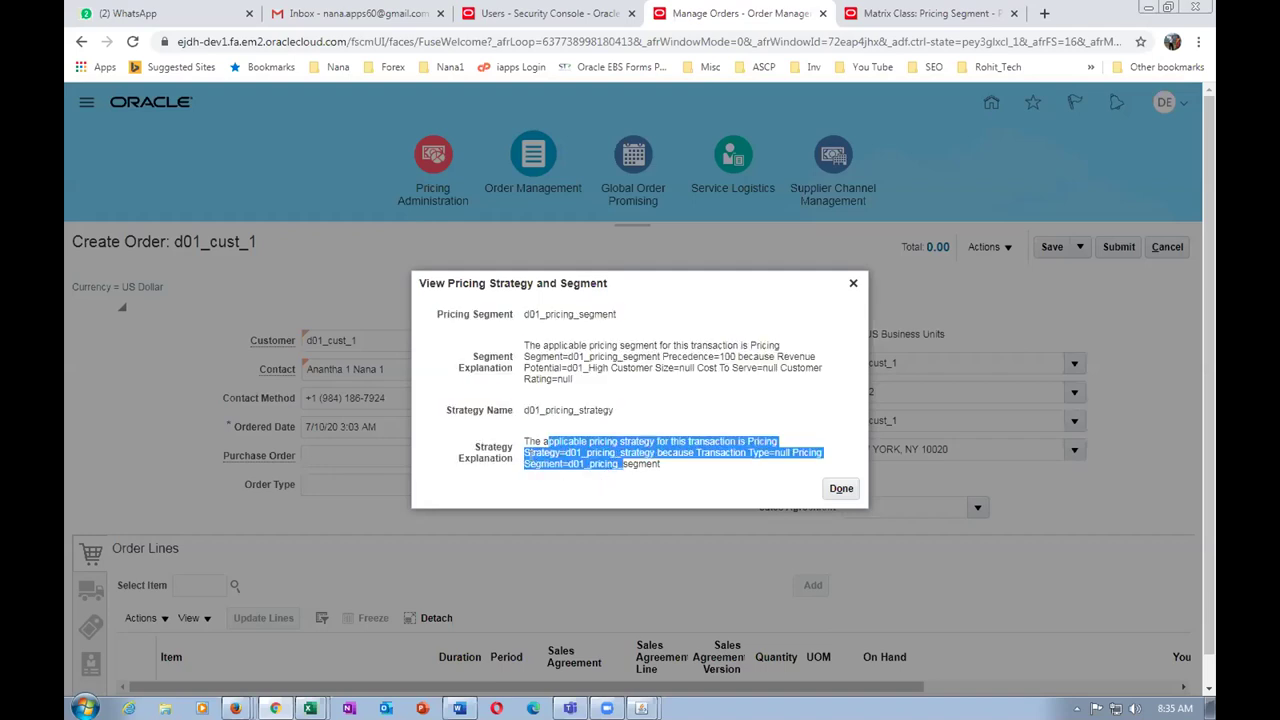
left_click_drag(546, 345, 548, 372)
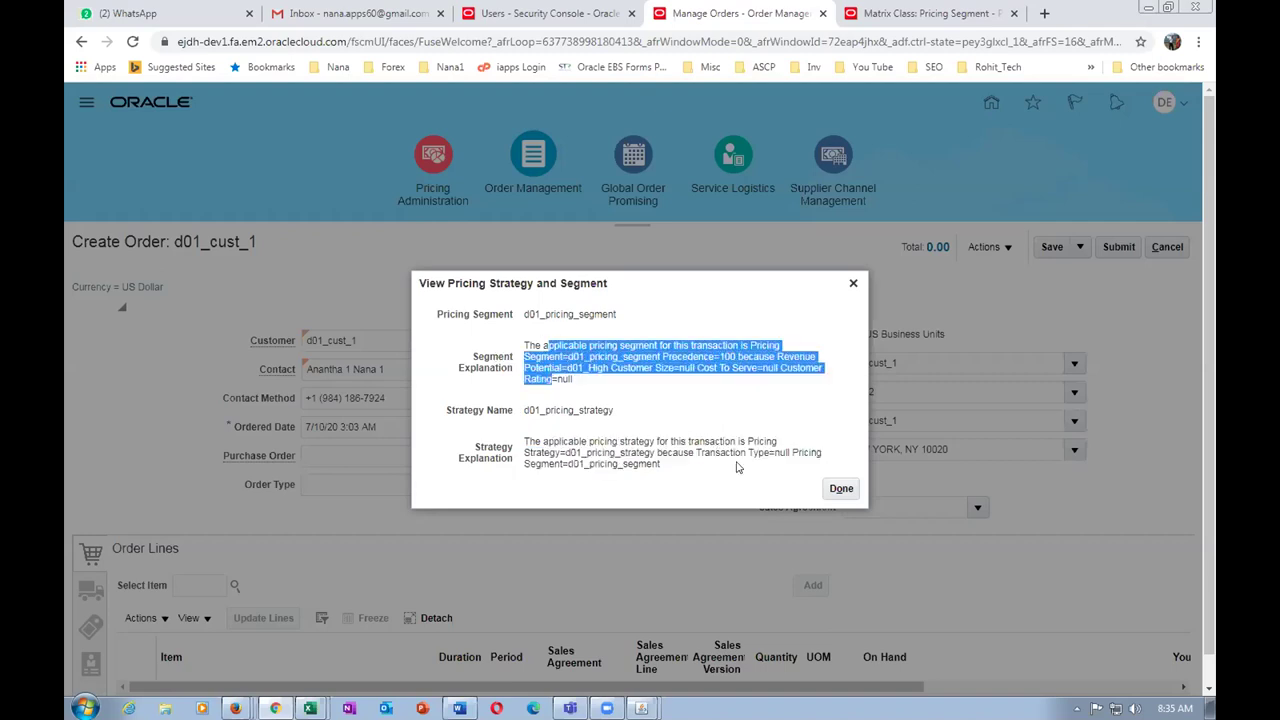
left_click(840, 488)
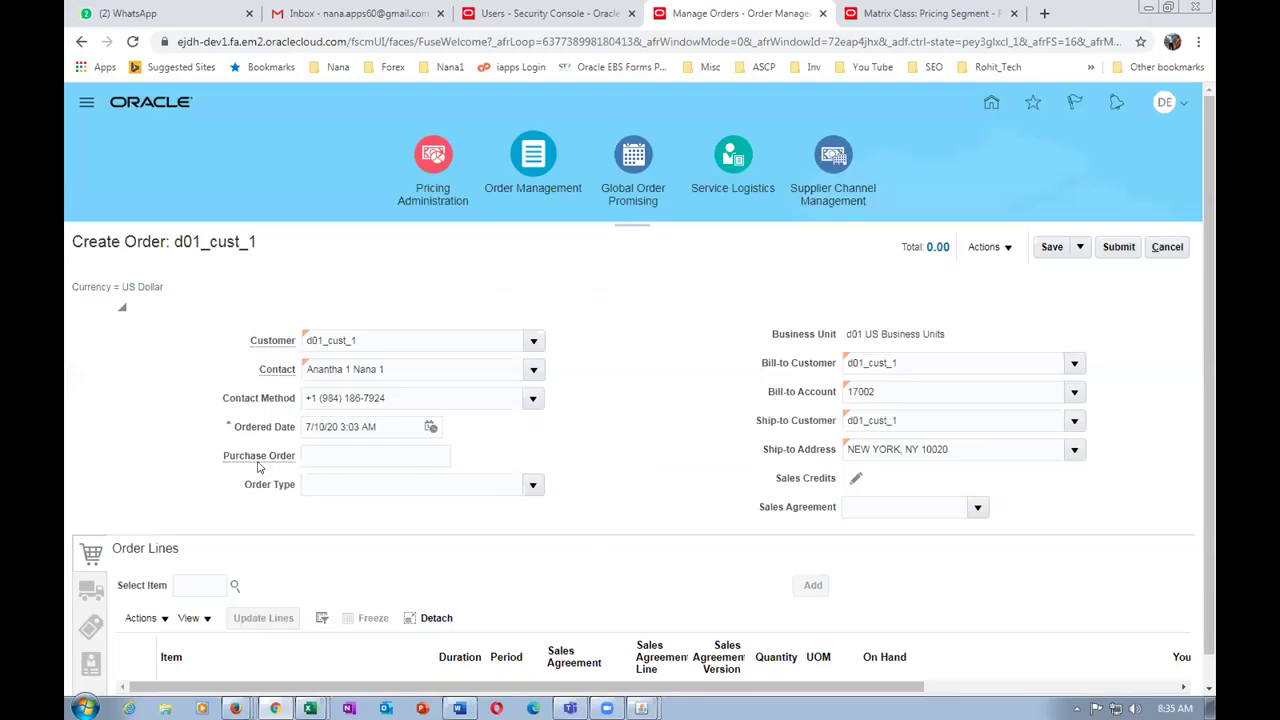
- Select the item d01_std_order for a new order line
left_click(188, 585)
type("d0")
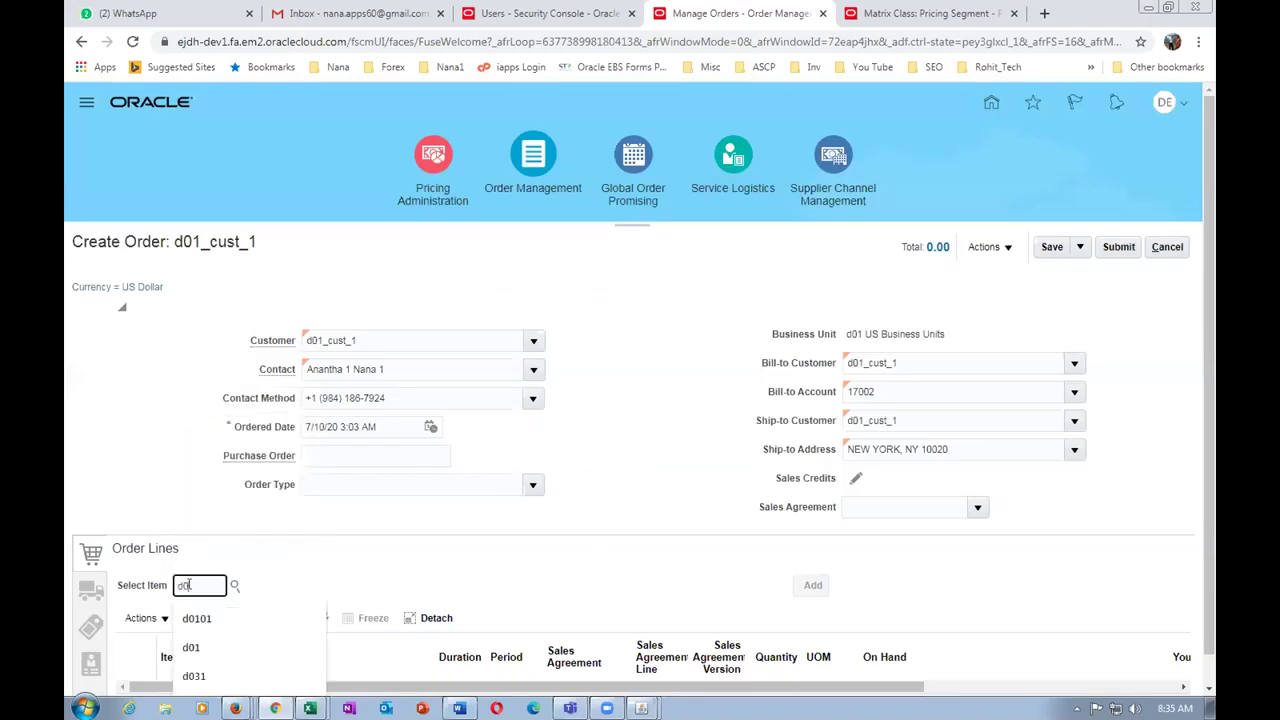
type("1")
key("Tab")
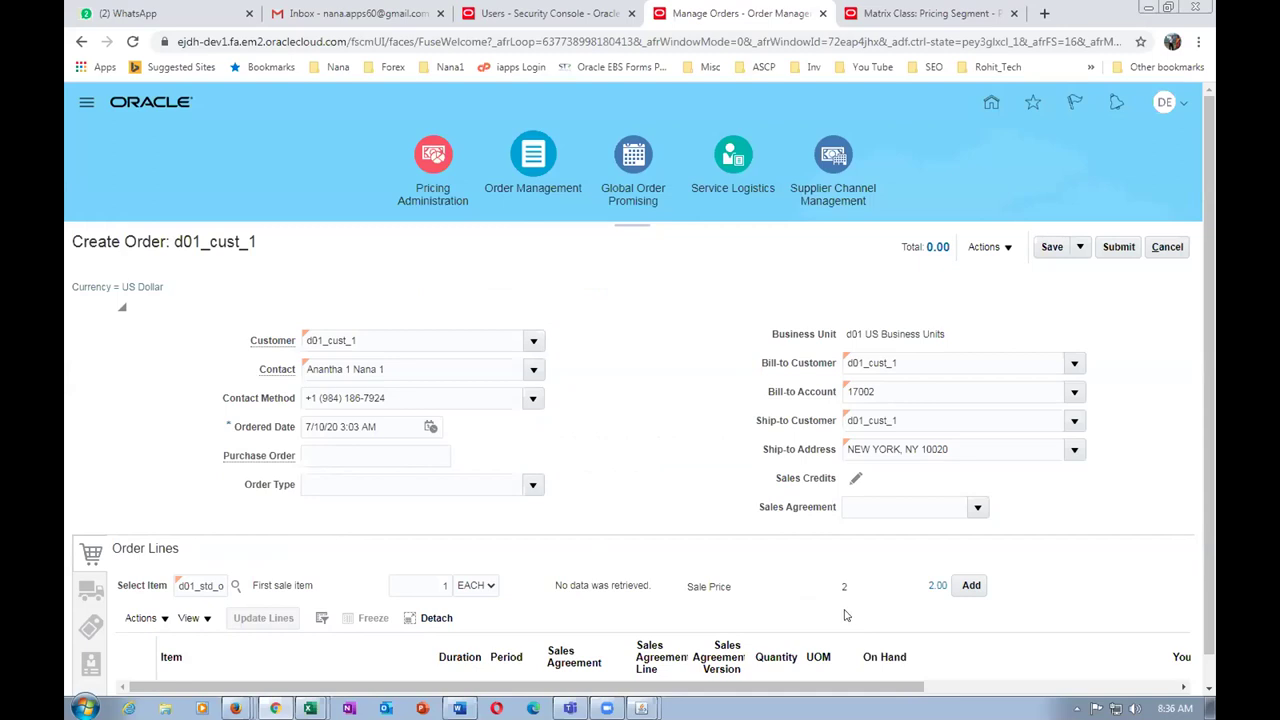
- Set the item's quantity to 10 and add it to the order lines after reviewing its amount breakdown
scroll(1205, 548, "down", 2)
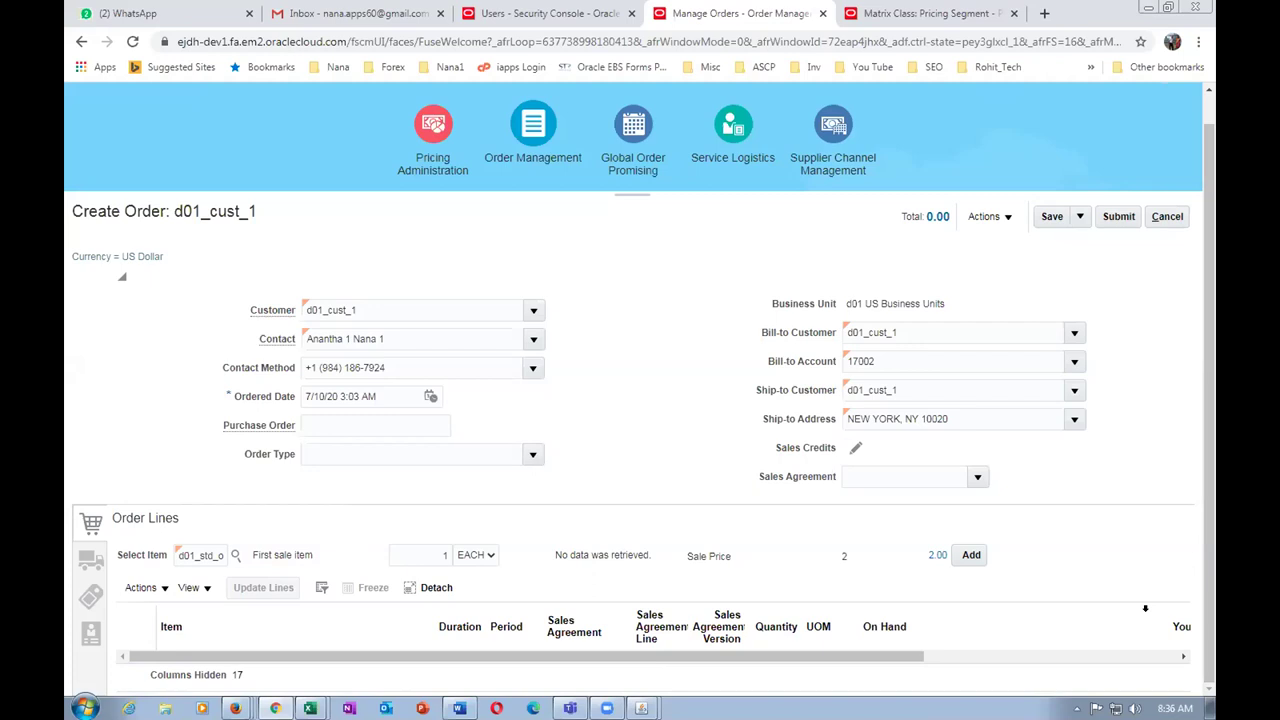
double_click(423, 555)
type("10")
key("Tab")
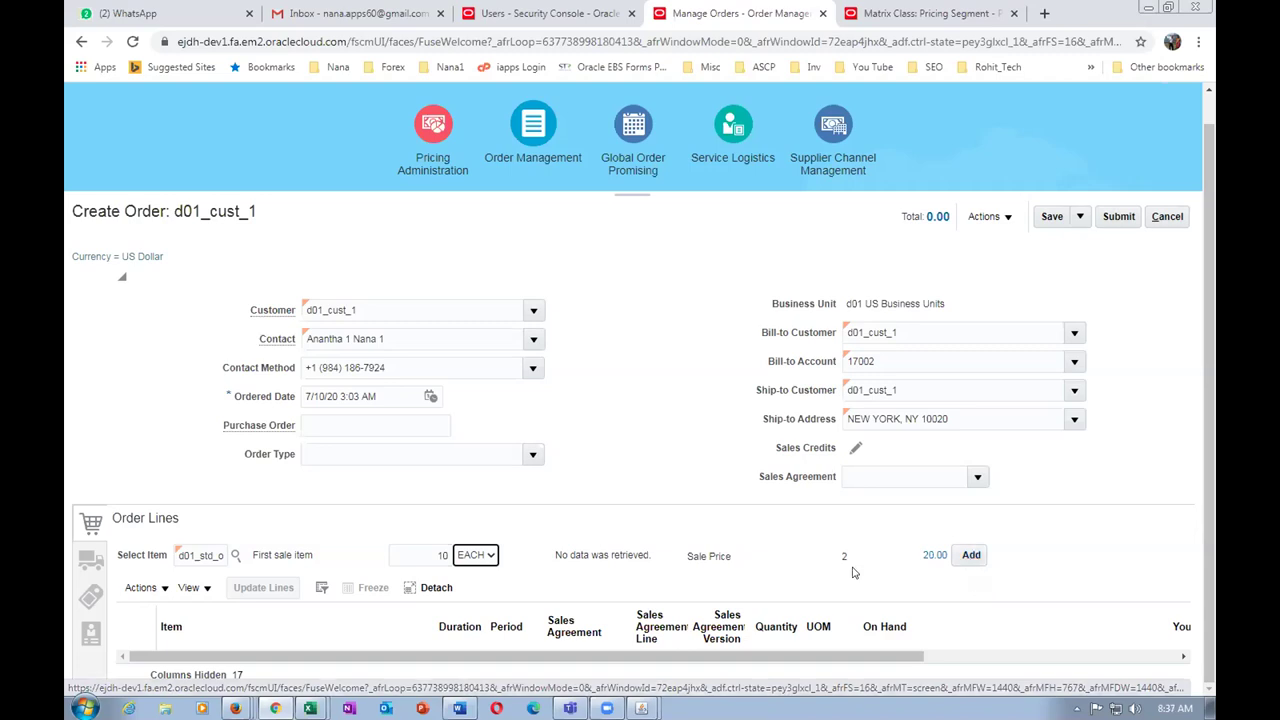
left_click(936, 556)
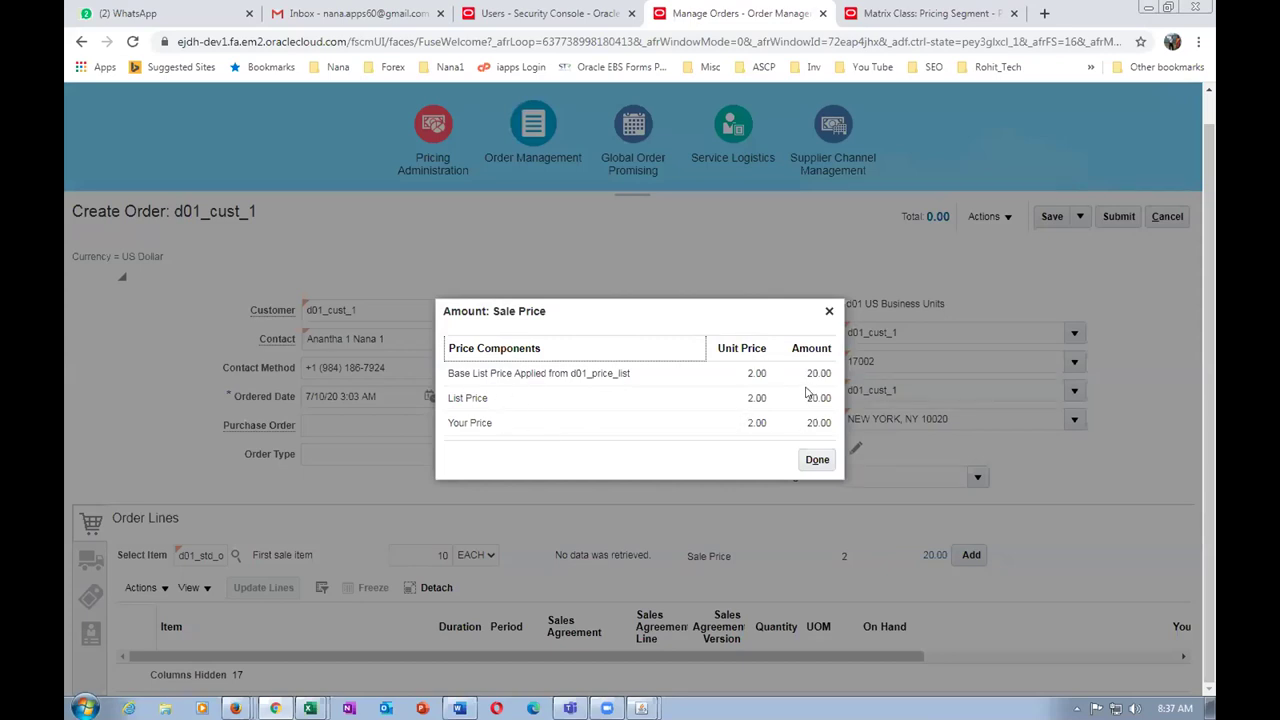
left_click(812, 460)
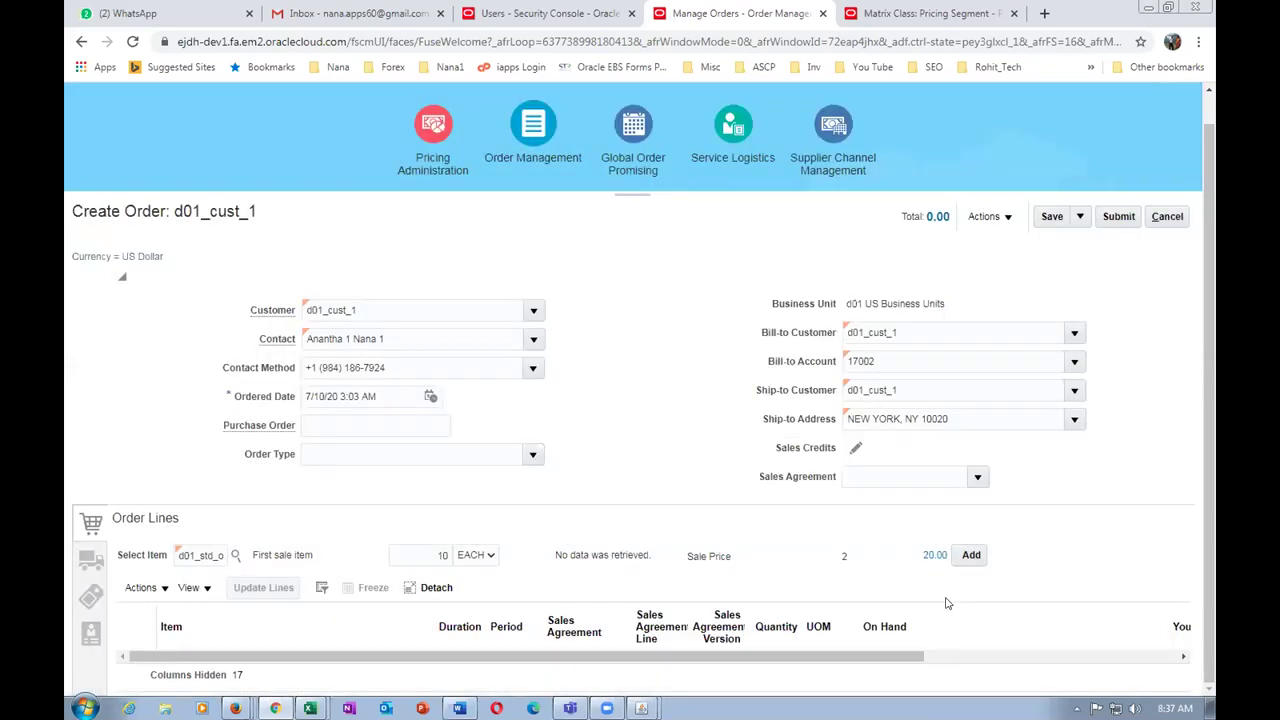
left_click(971, 557)
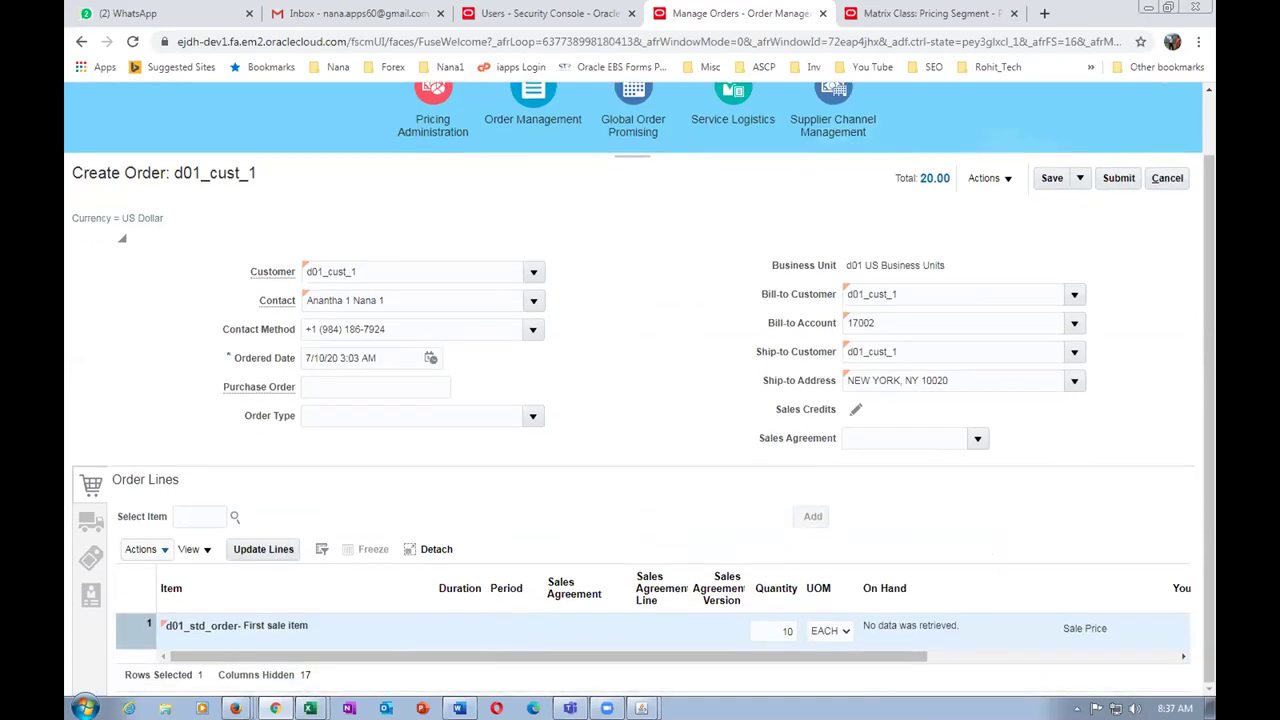
- Review the price components behind the amount of order line 1
left_click_drag(726, 661, 920, 672)
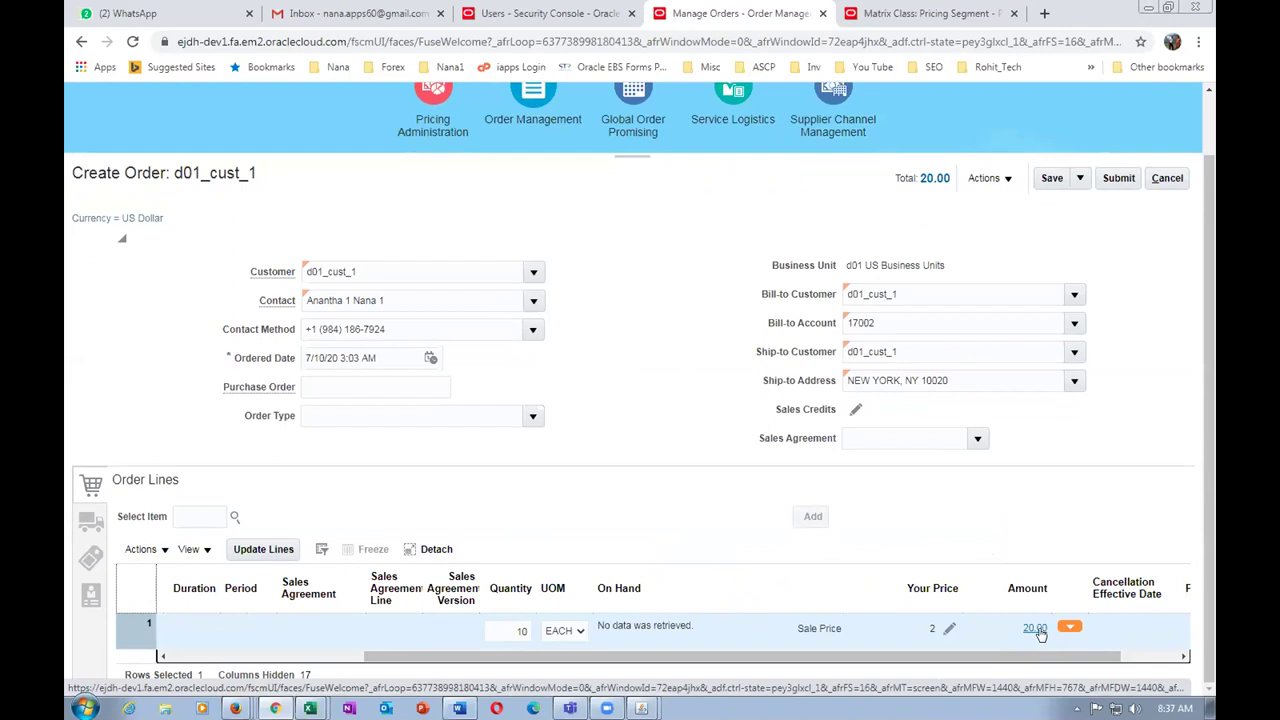
left_click(1038, 630)
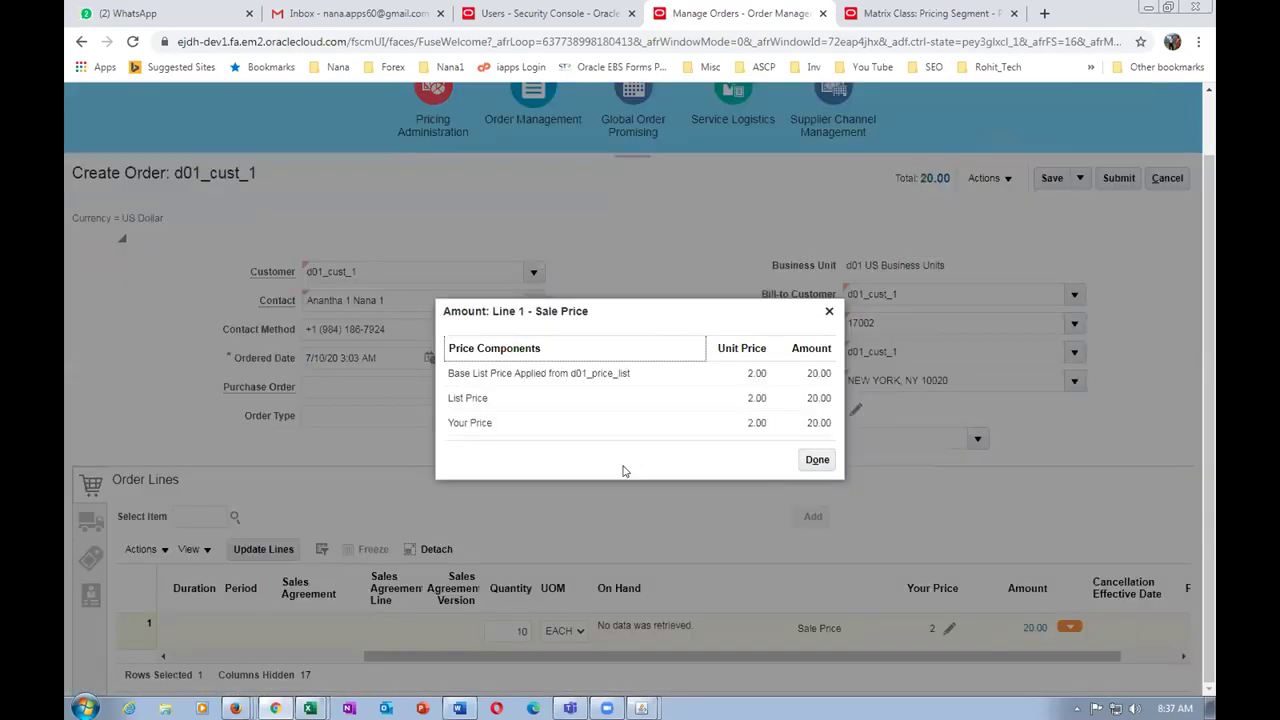
left_click(817, 460)
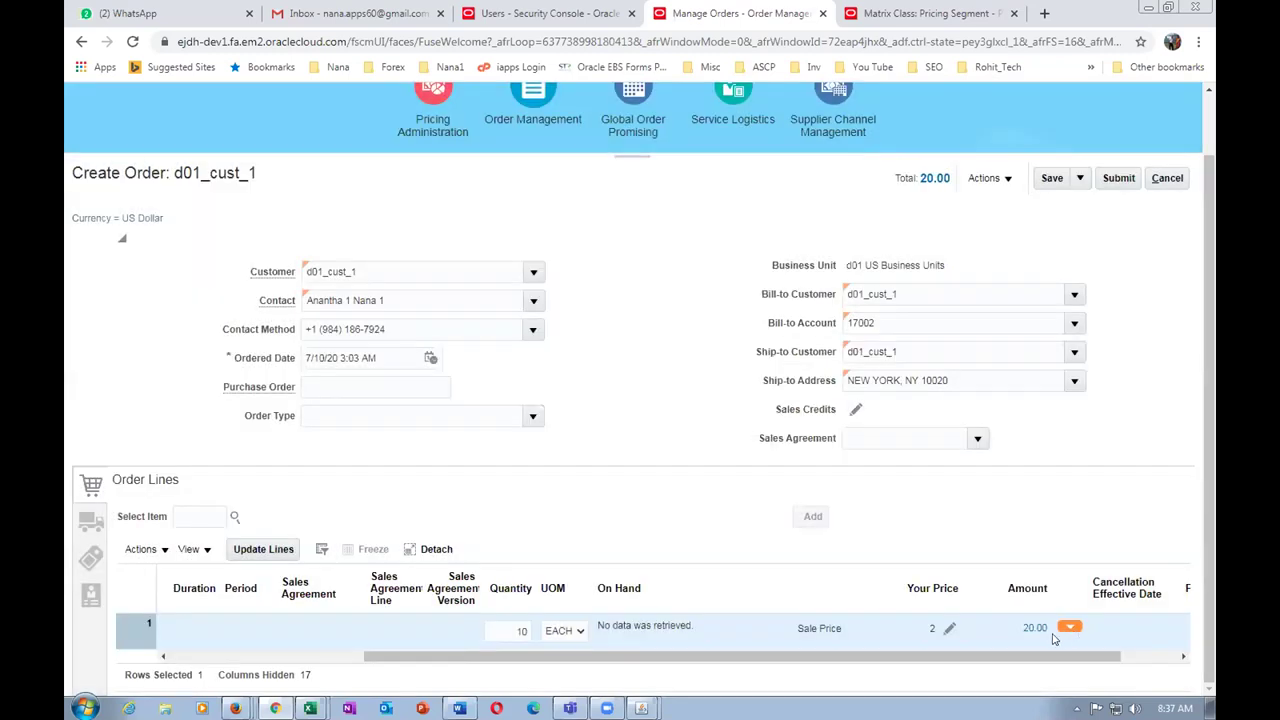
- Add a price adjustment to line 1 with type Discount amount, amount 0.25 and reason Sales negotiation, and save it
left_click(946, 630)
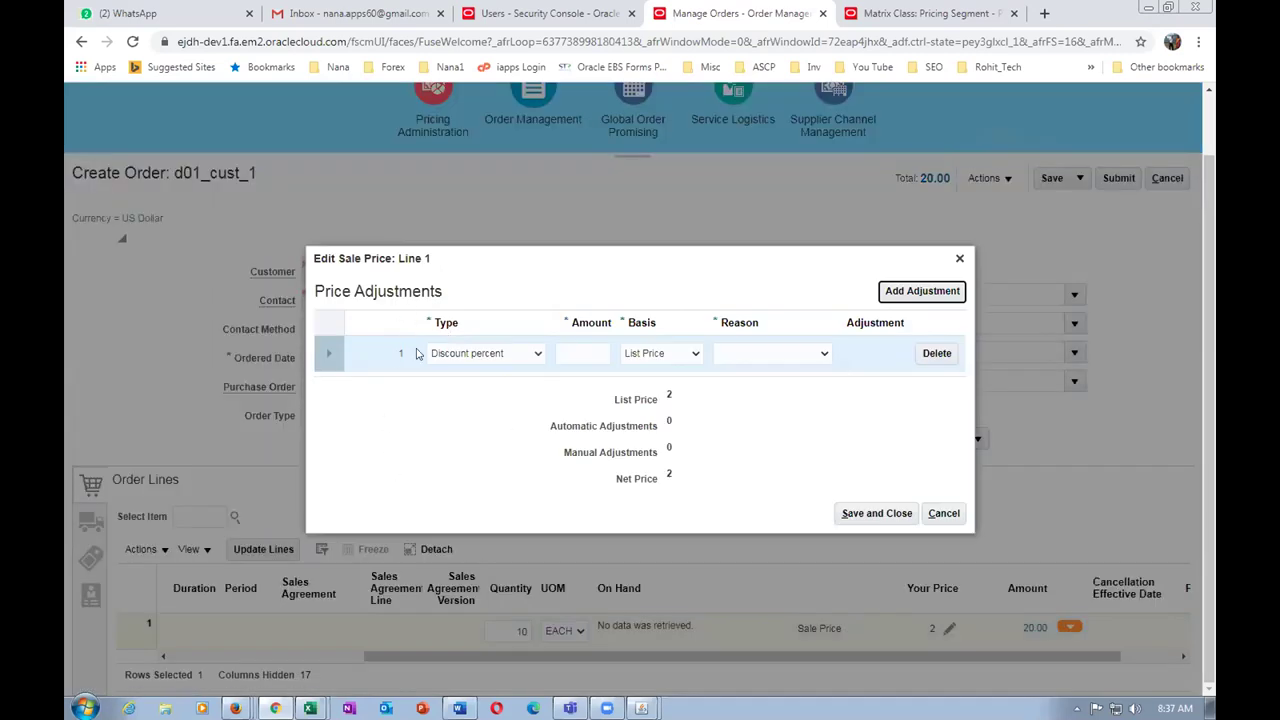
left_click(441, 354)
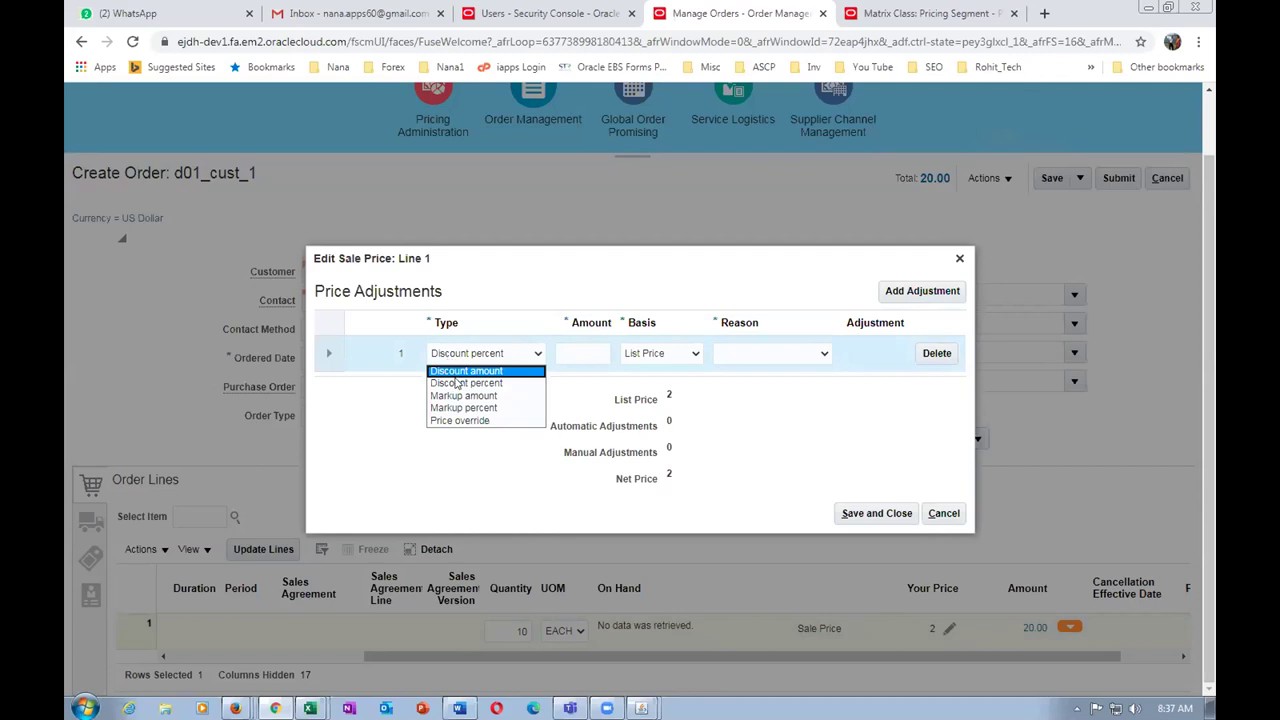
left_click(466, 374)
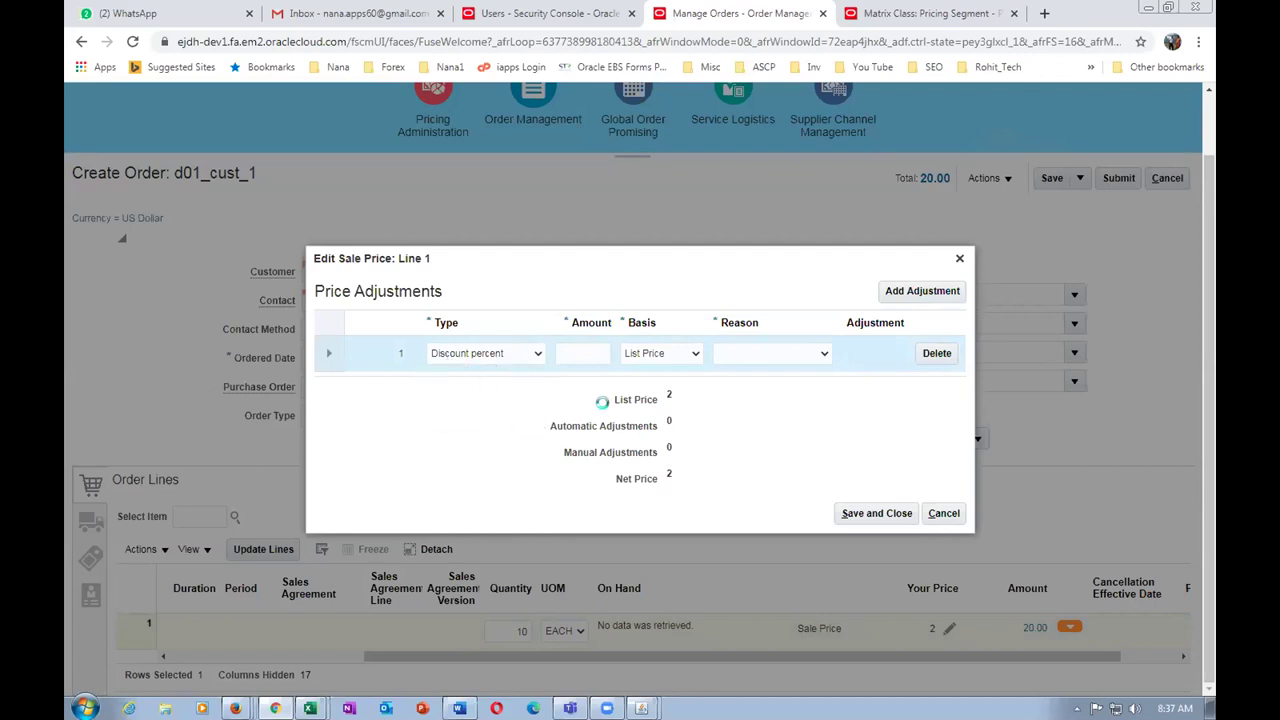
left_click(581, 354)
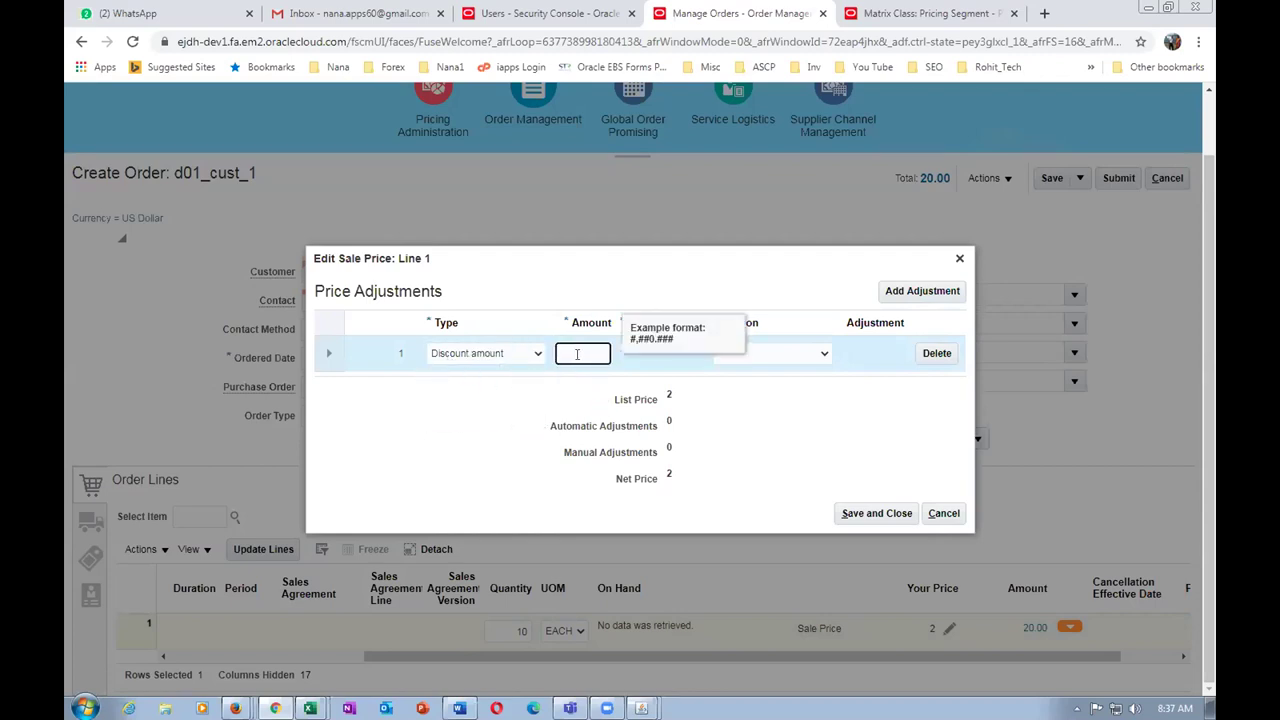
type("0.25")
key("Tab")
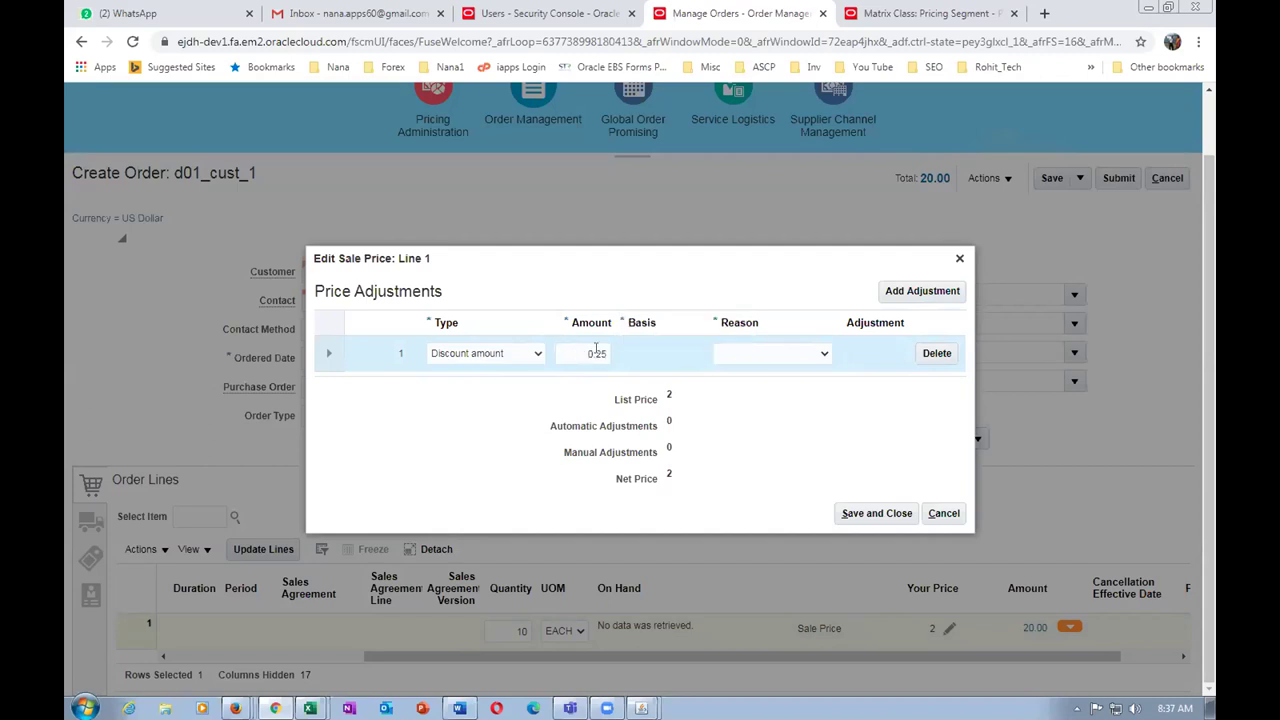
left_click(758, 362)
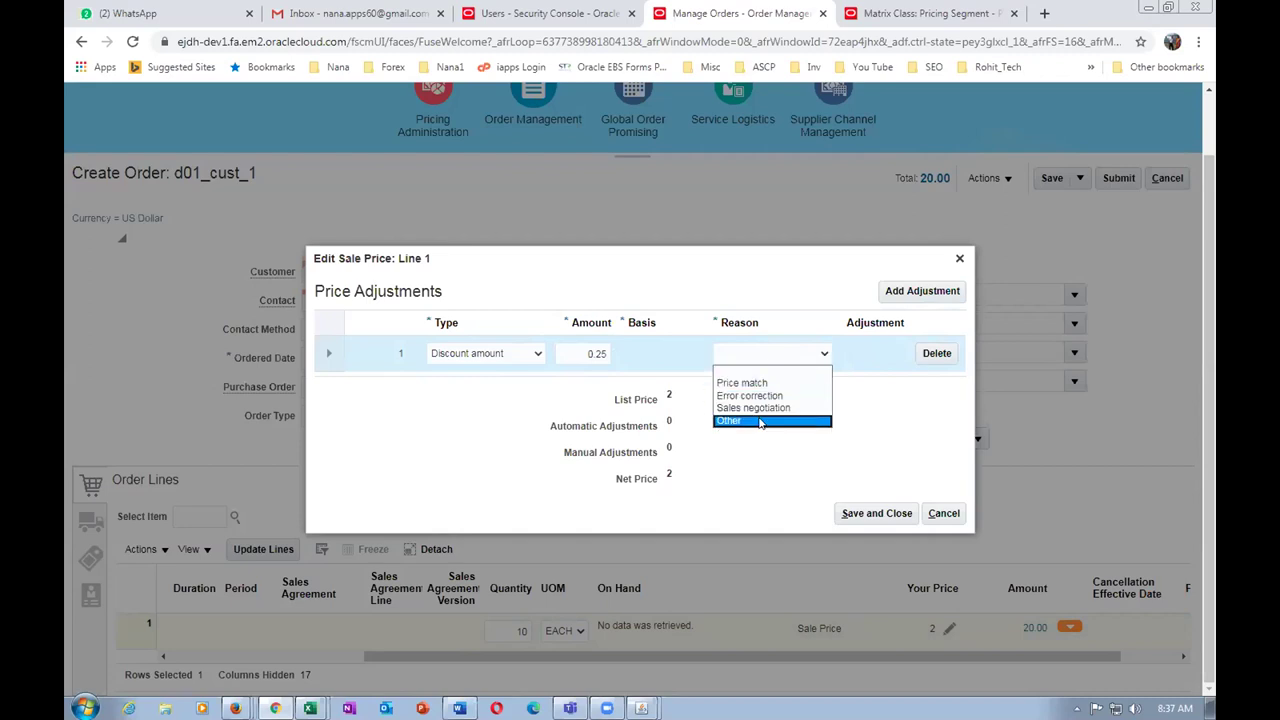
left_click(760, 408)
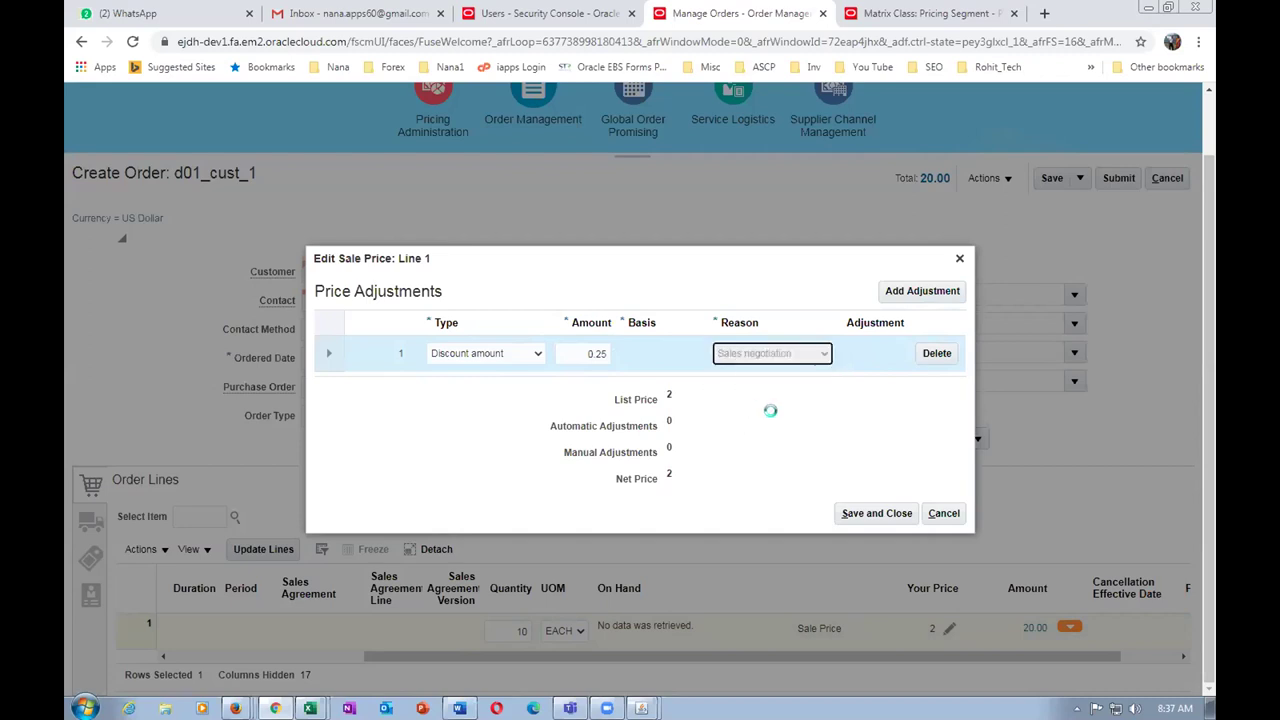
left_click(862, 513)
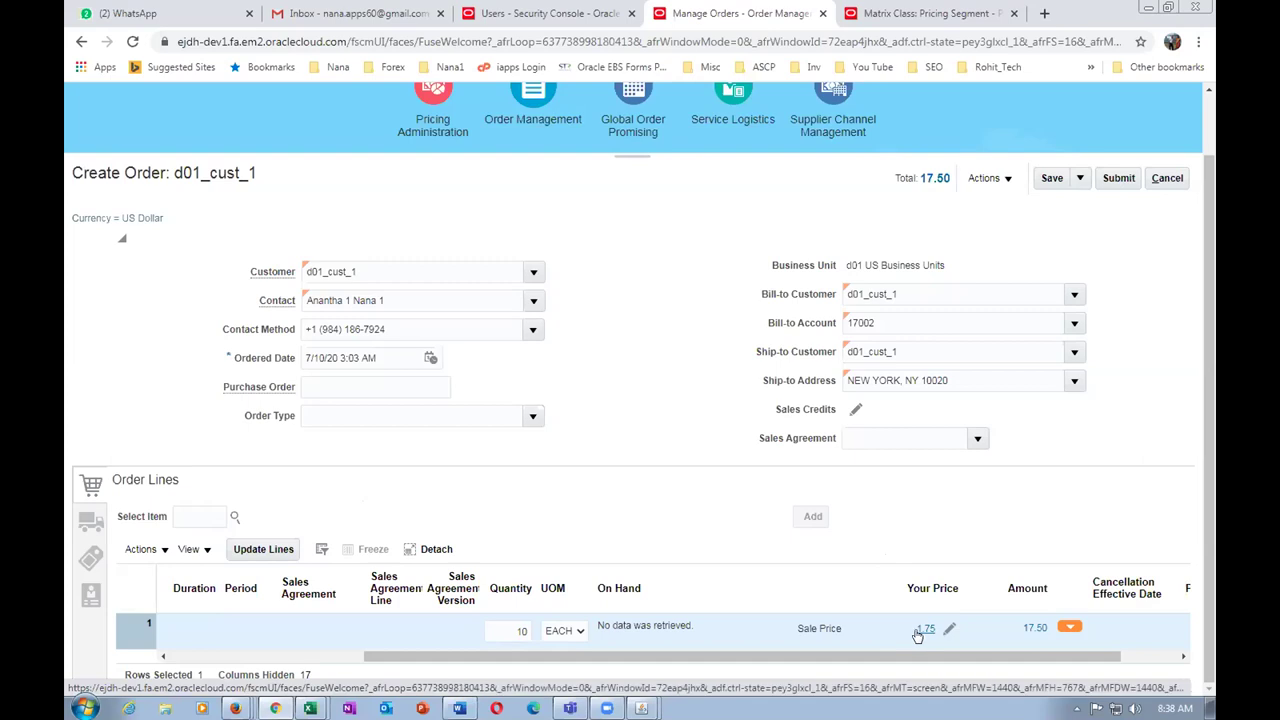
- Add another order line for item d01_std_order with a quantity of 20
left_click(190, 515)
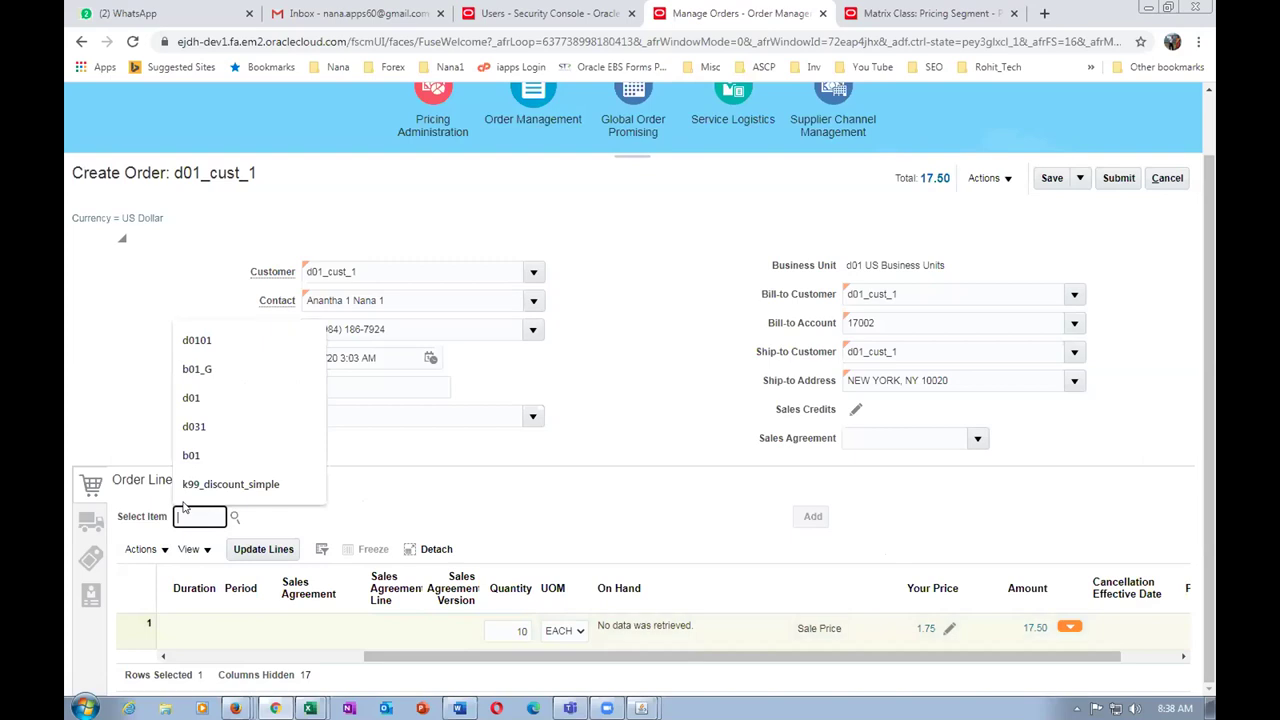
type("d01")
key("Tab")
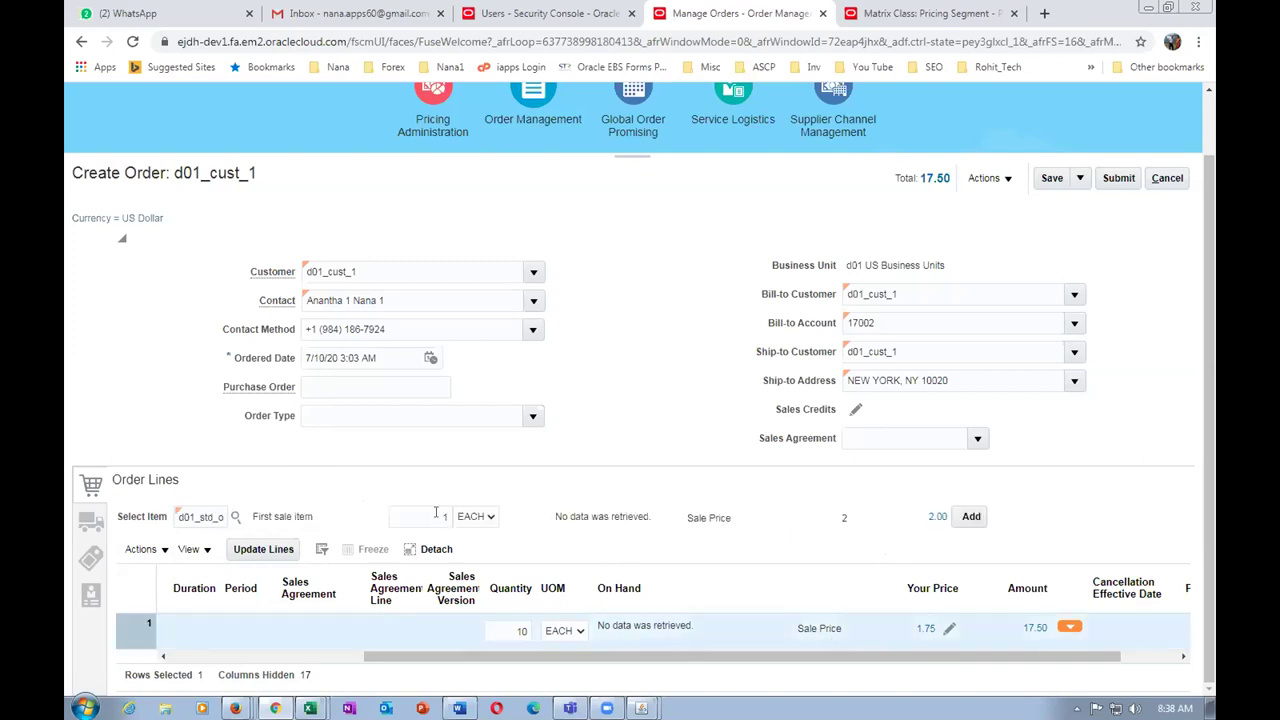
left_click(444, 516)
type("20")
key("Tab")
left_click(971, 517)
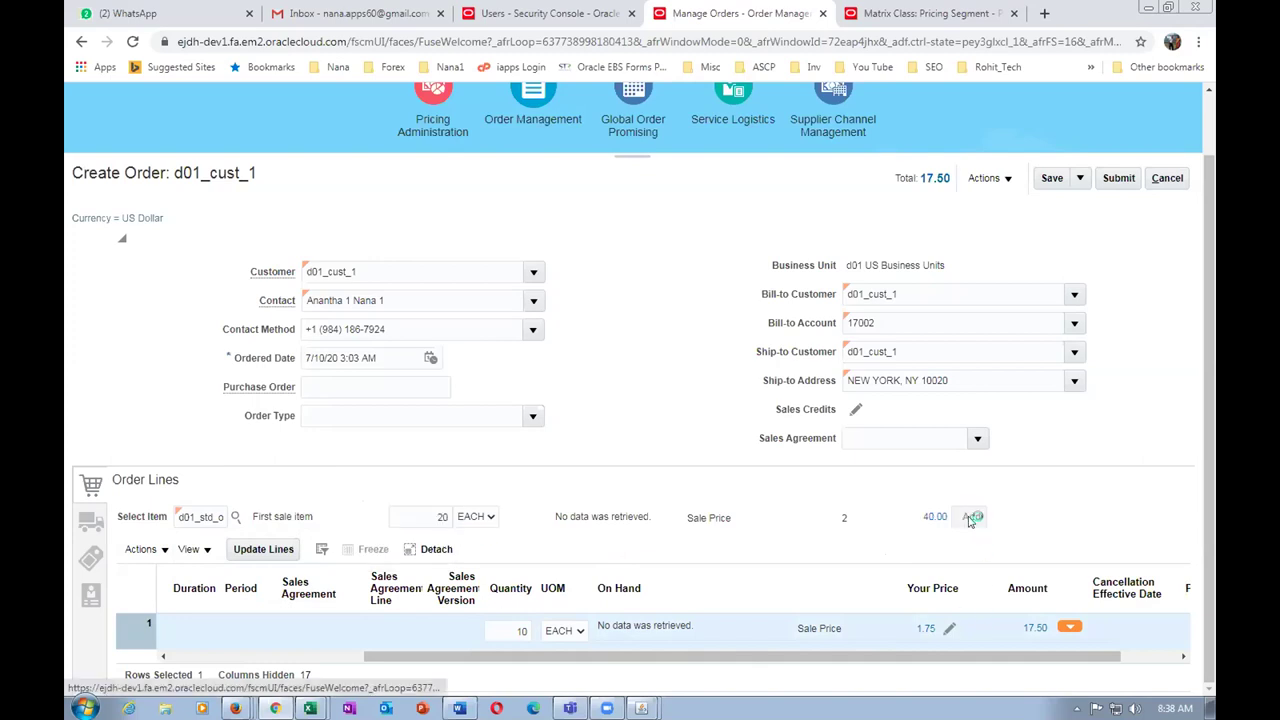
- Add a third order line for item d01_std_order with a quantity of 30
left_click(176, 516)
type("d01")
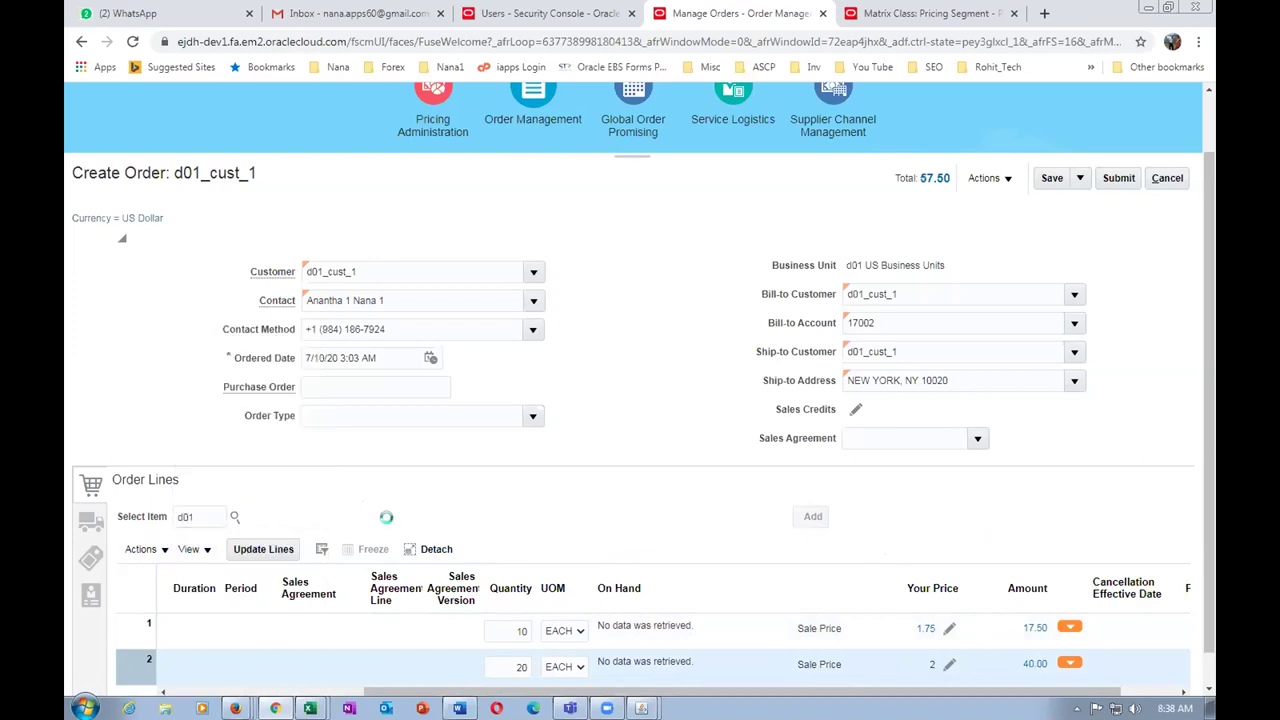
left_click(394, 519)
left_click(411, 516)
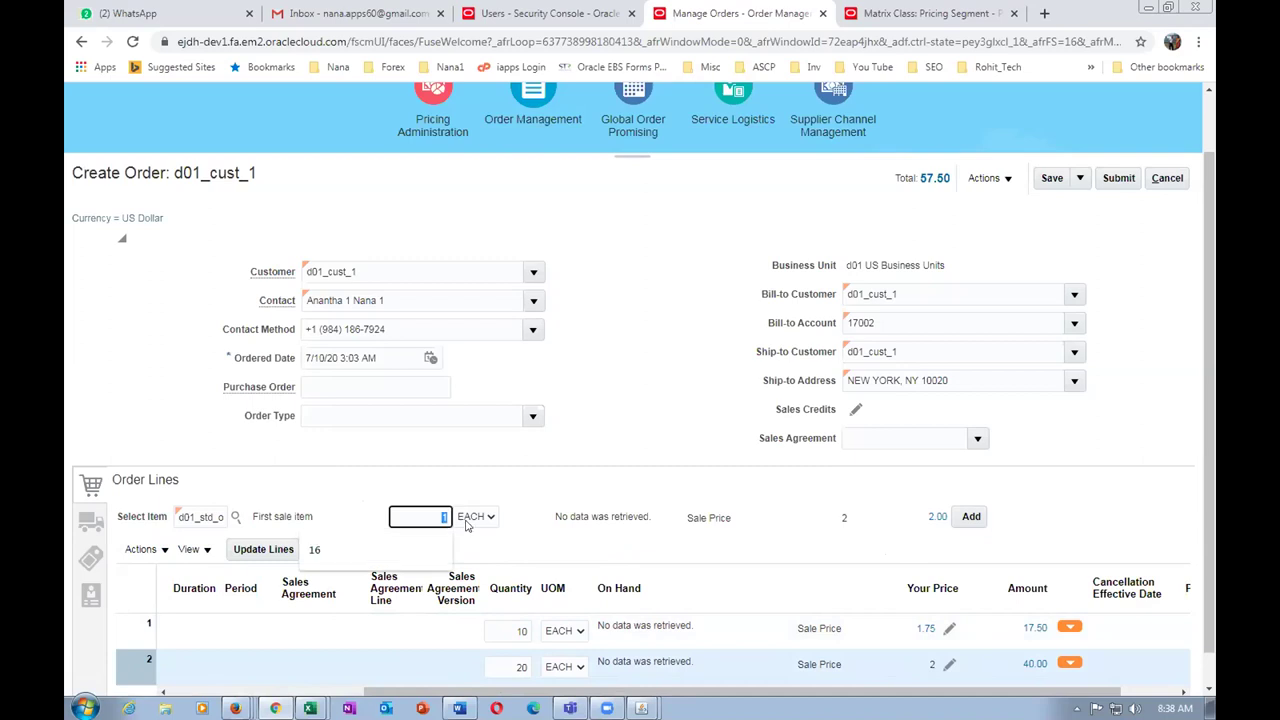
type("30")
key("Tab")
left_click(966, 517)
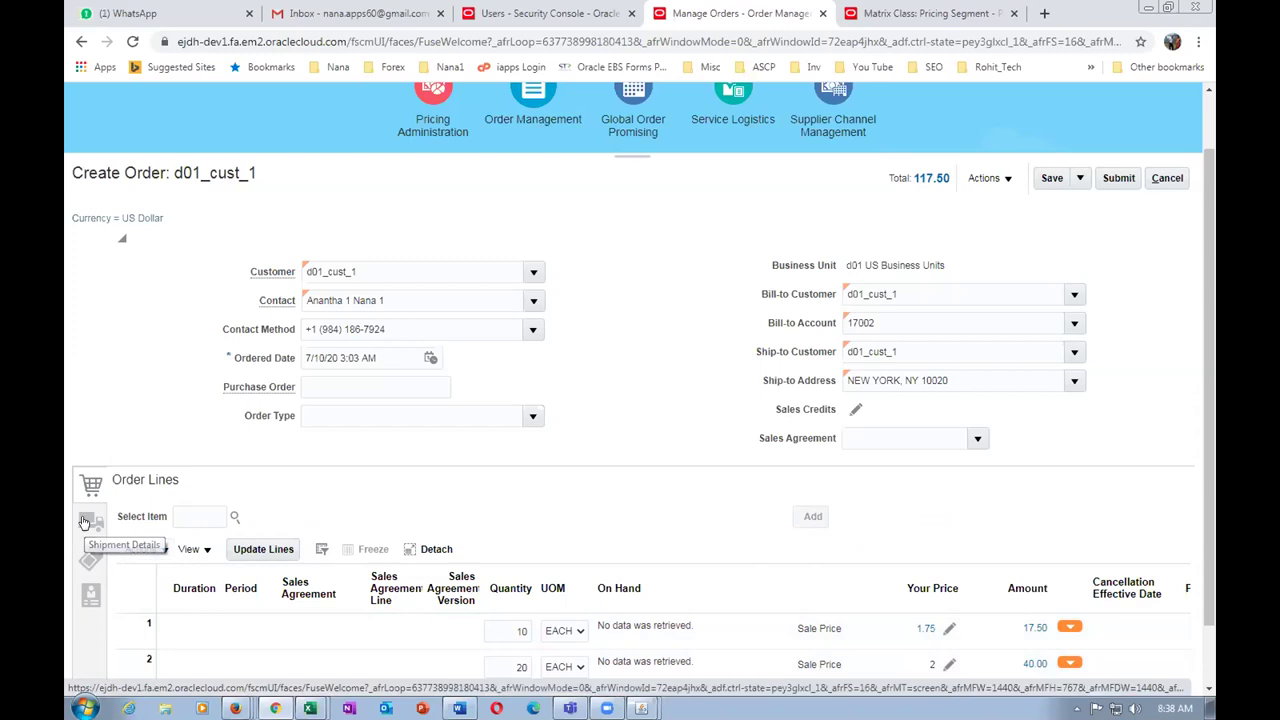
- Set the supply warehouse in the order's shipment details to D011 - d01_child_1
left_click(88, 522)
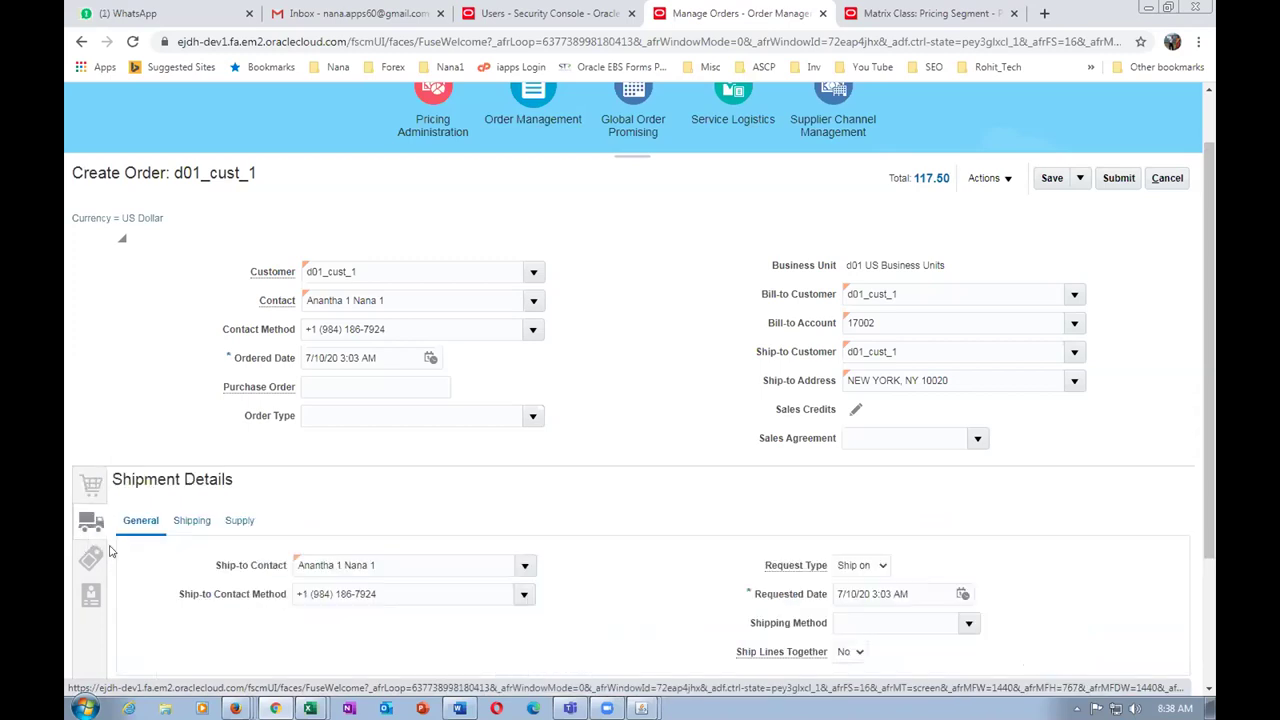
left_click(241, 521)
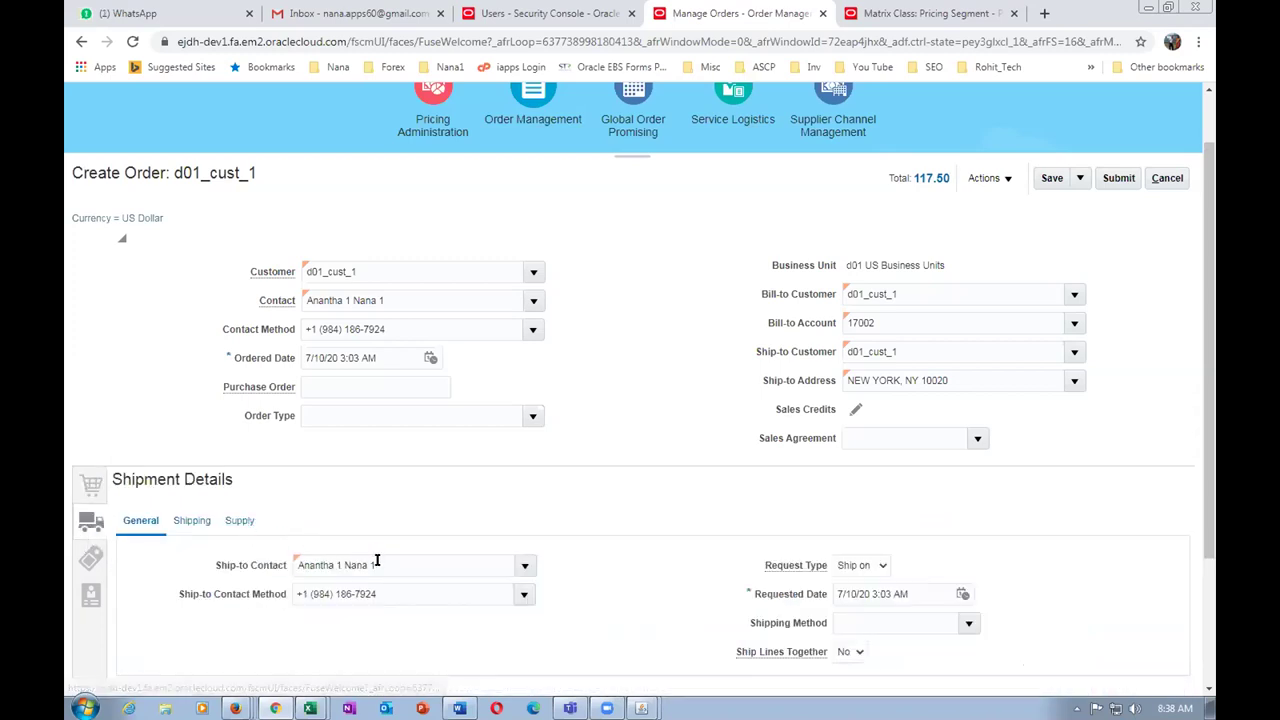
left_click(380, 563)
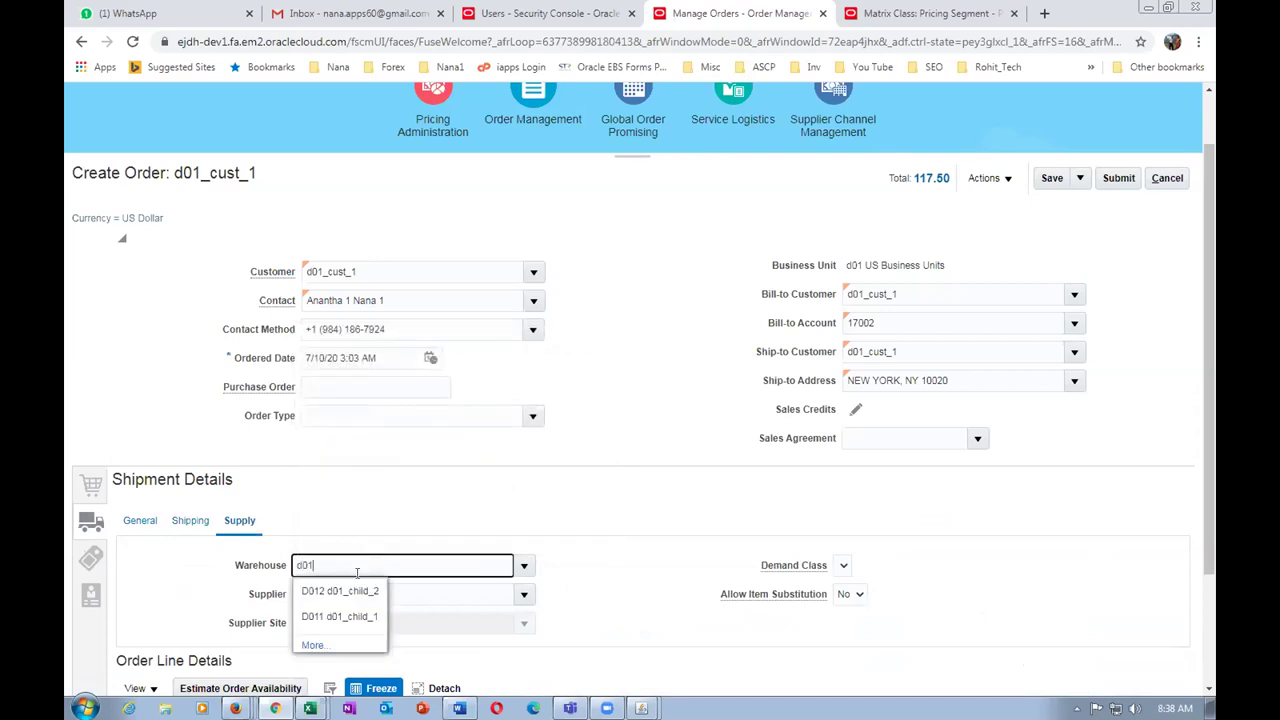
left_click(350, 618)
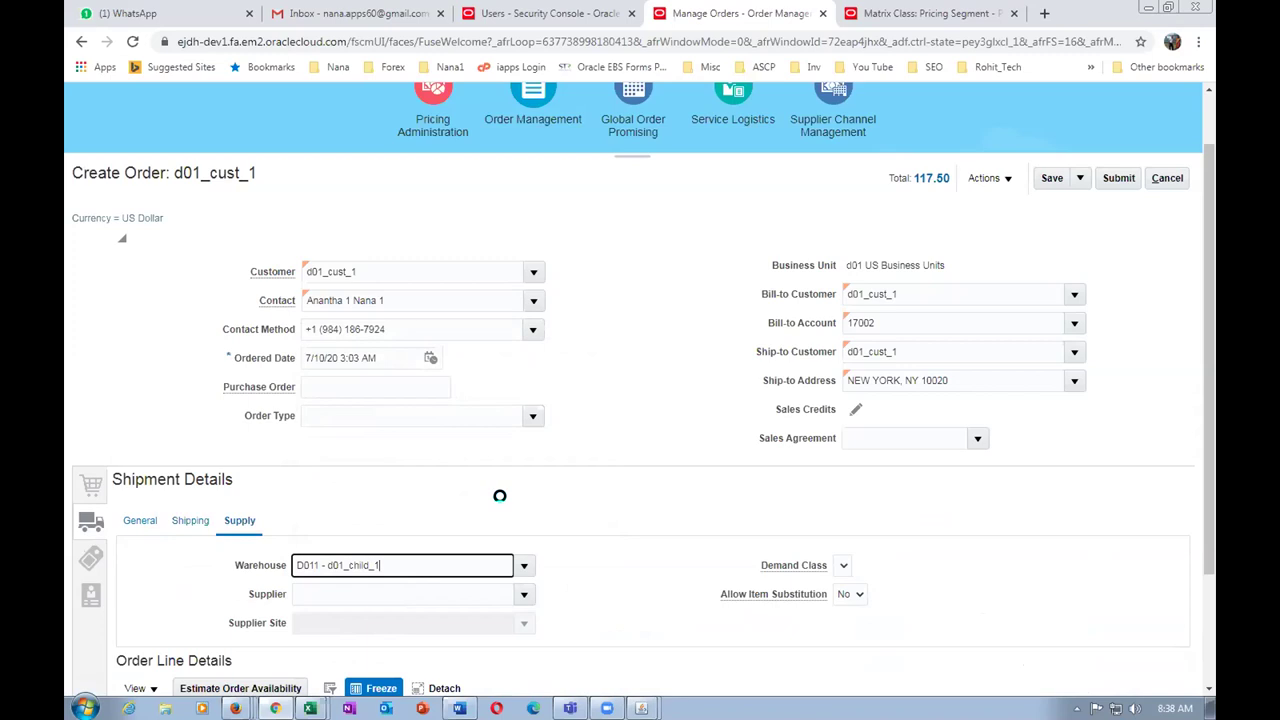
left_click_drag(1205, 457, 1212, 569)
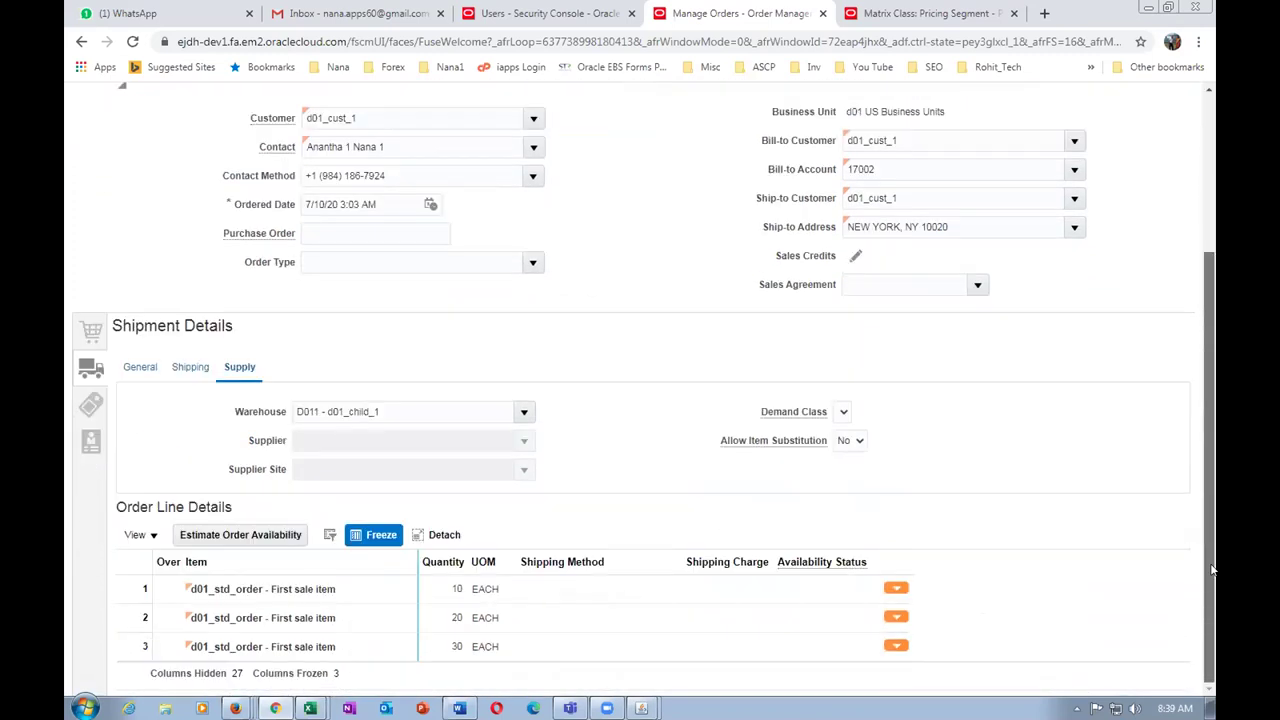
scroll(1212, 569, "up", 1)
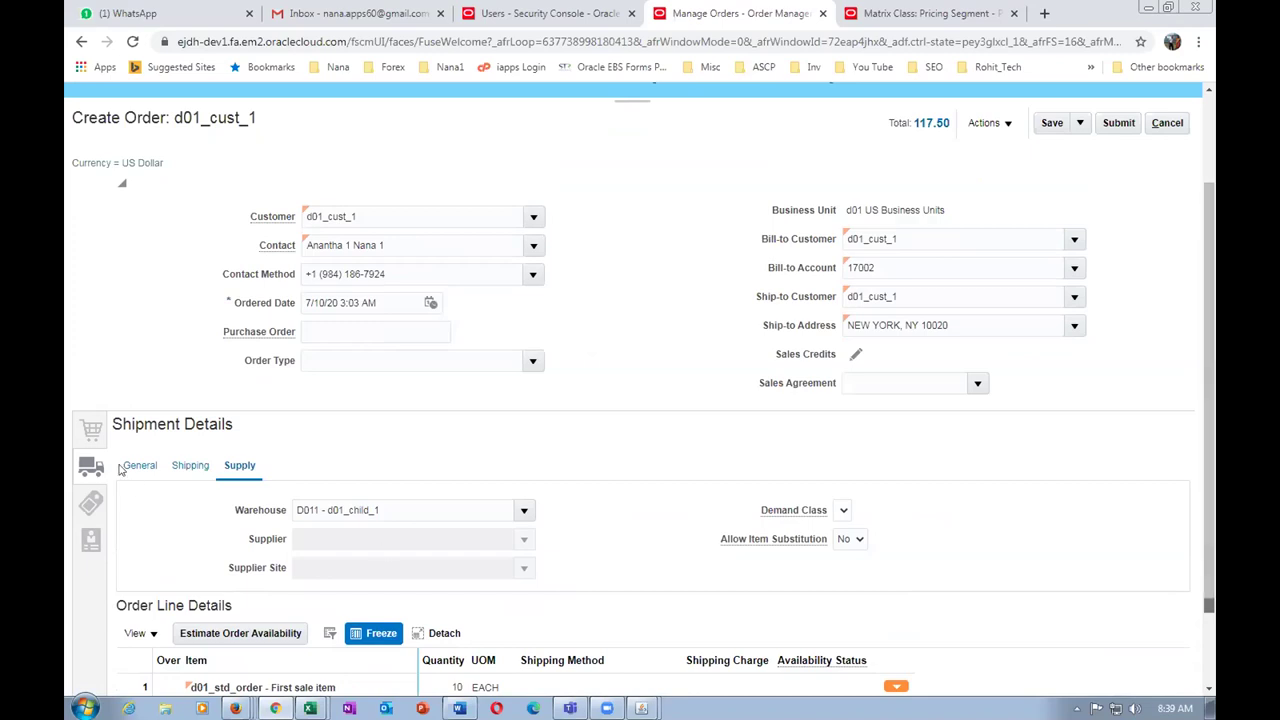
- Save the sales order for d01_cust_1 as a draft
left_click(92, 430)
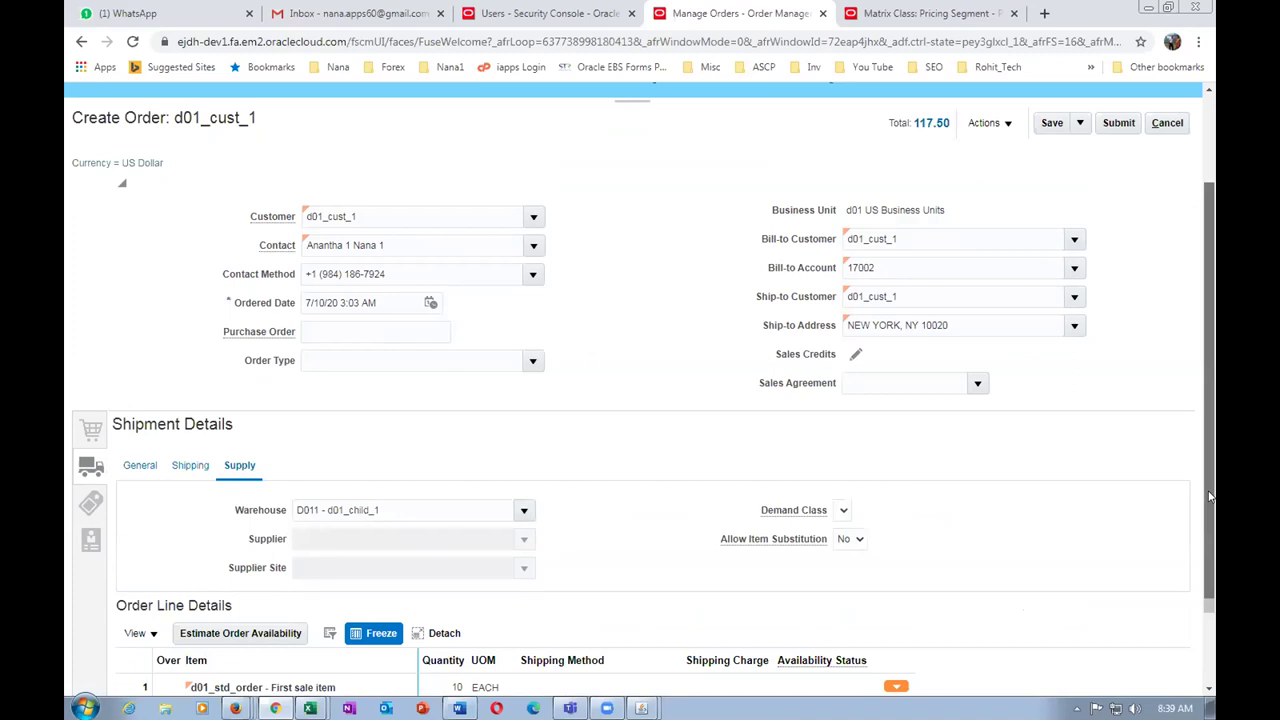
scroll(1210, 497, "up", 2)
left_click(1051, 246)
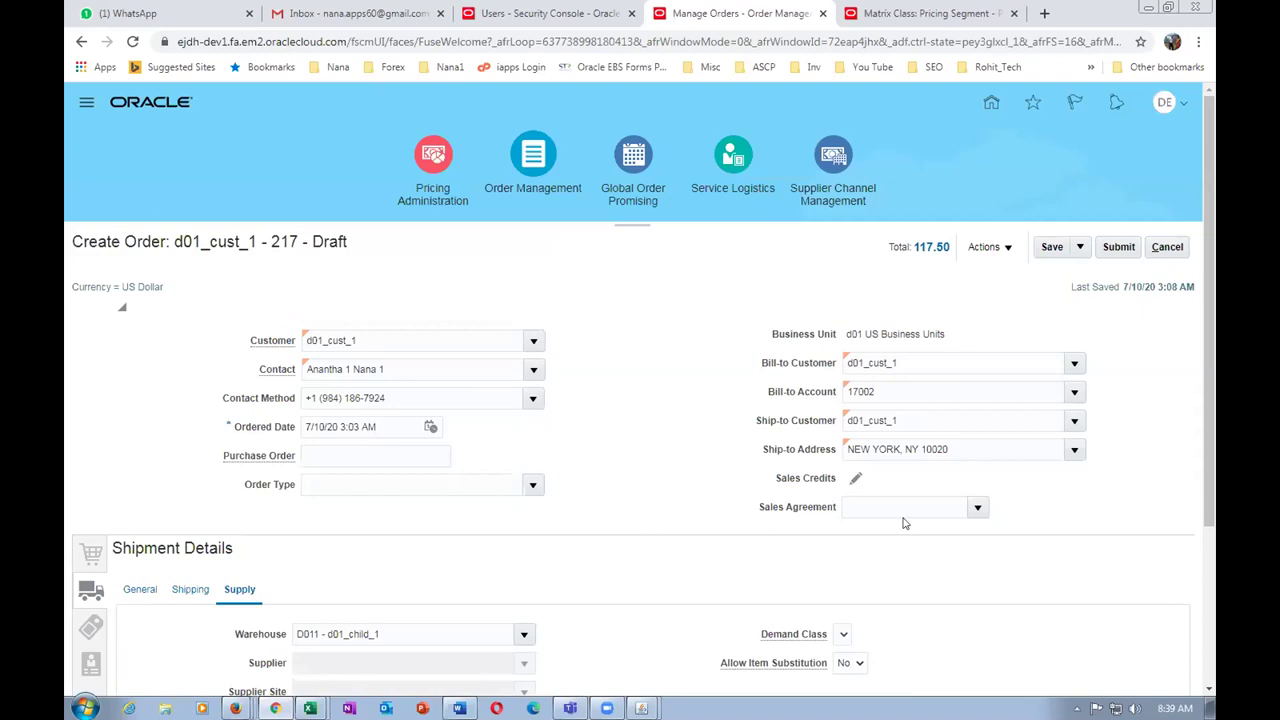
- Check the order type field and the contacts available for the order's customer
mouse_move(1208, 460)
left_mouse_down()
mouse_move(1212, 637)
mouse_move(1210, 443)
left_mouse_up()
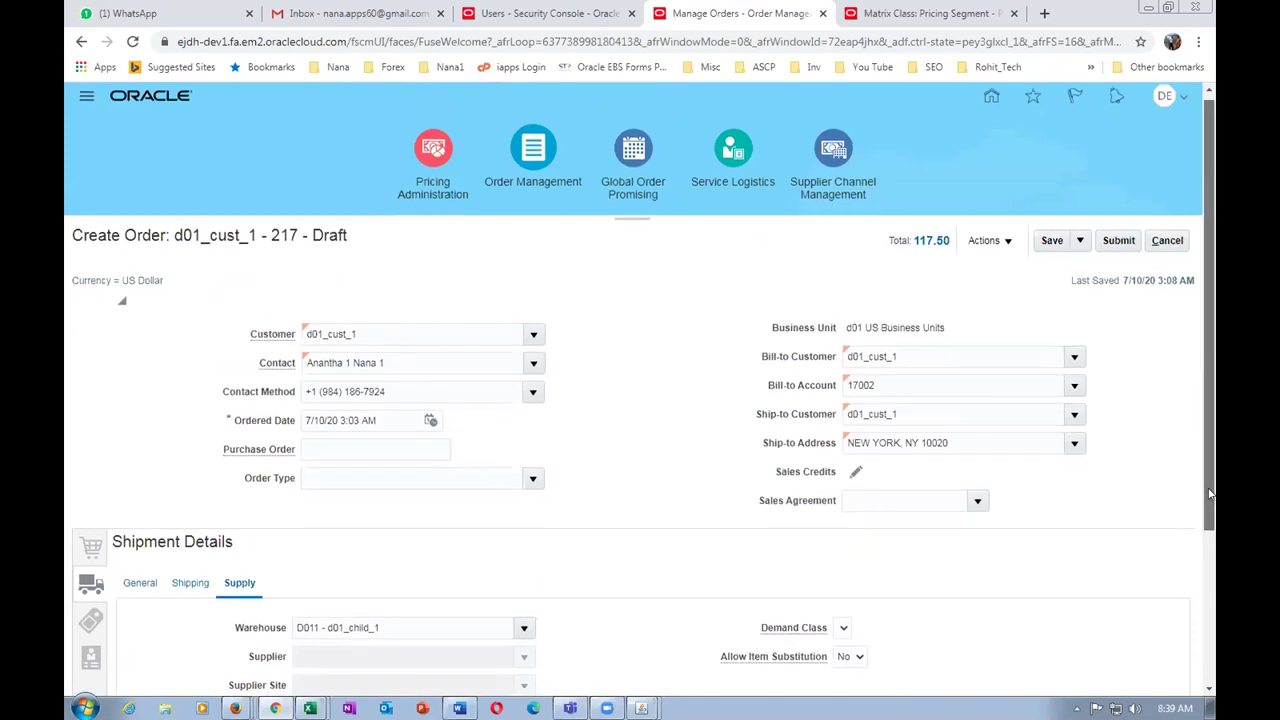
scroll(307, 475, "down", 1)
left_click(329, 423)
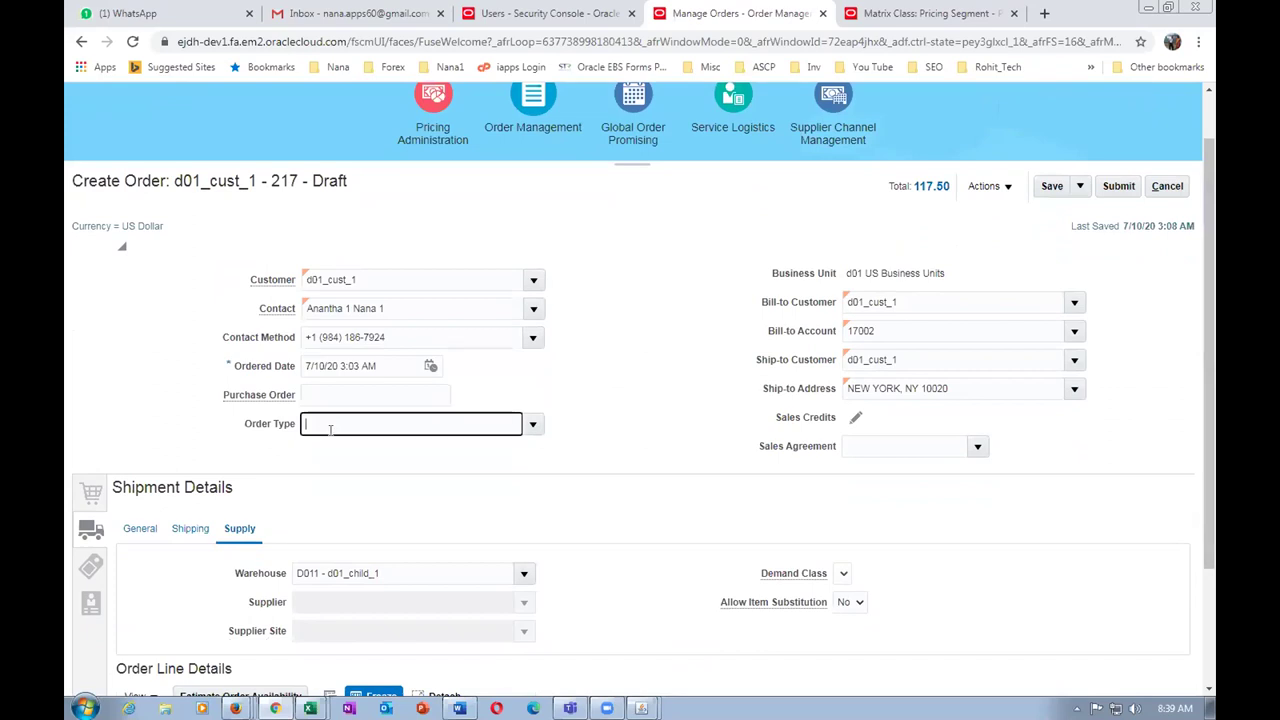
left_click(449, 311)
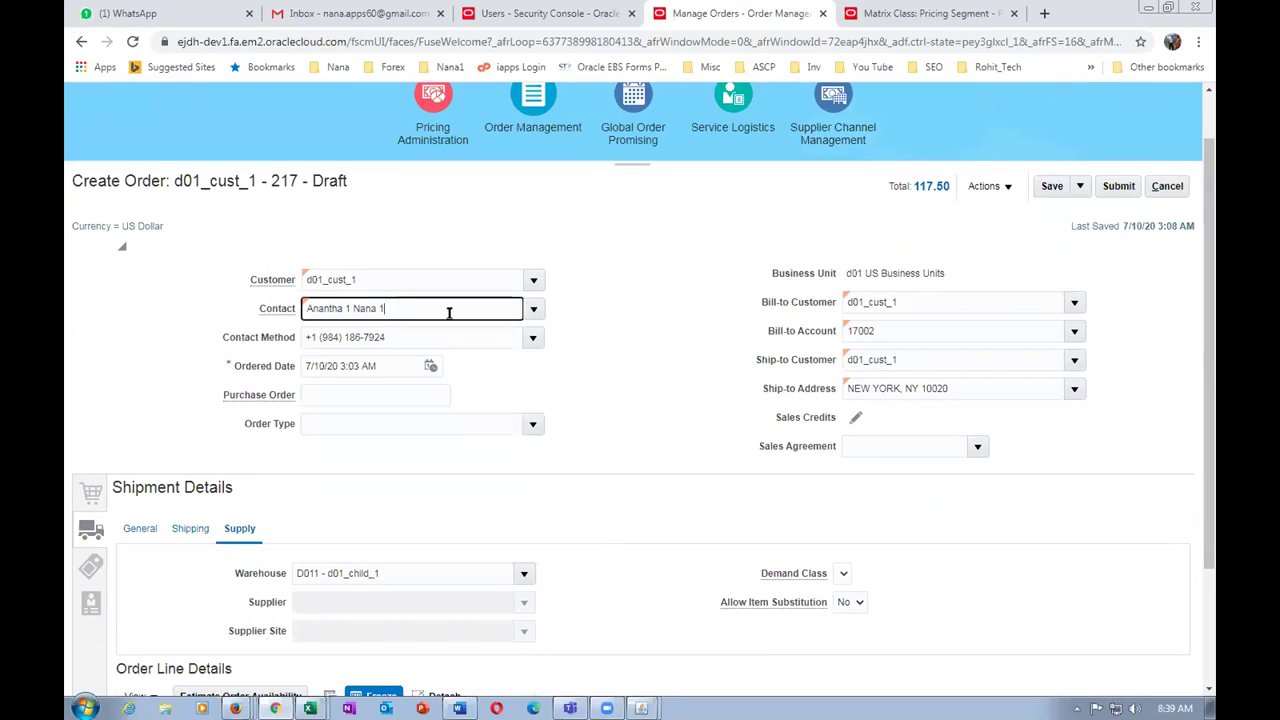
left_click(531, 312)
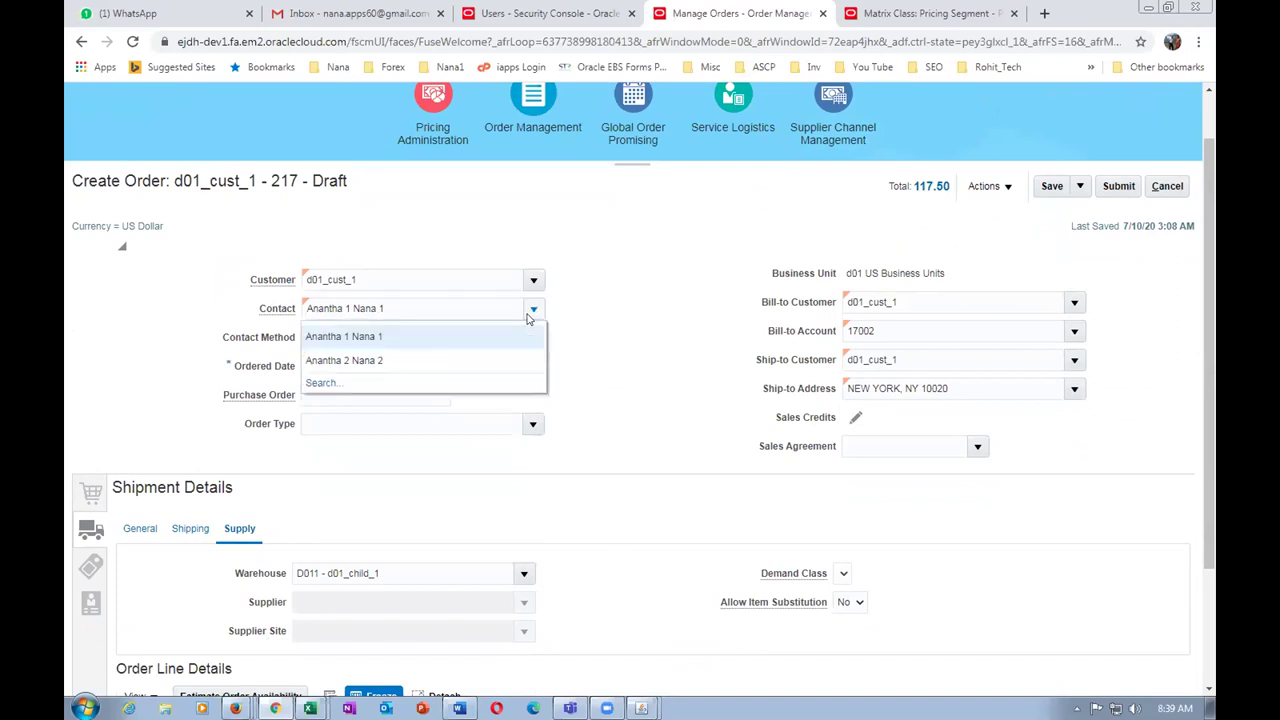
left_click(584, 342)
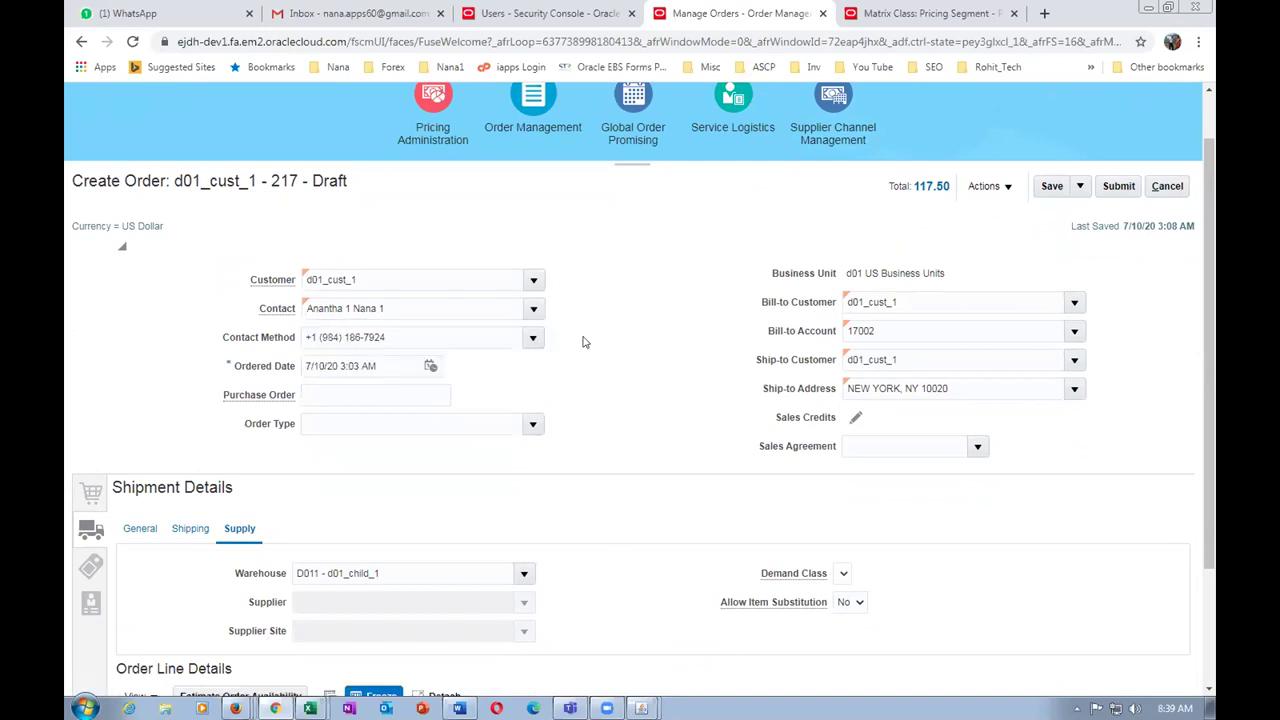
- Return to the order lines and examine the actions available for line 2
left_click_drag(1208, 462, 1212, 638)
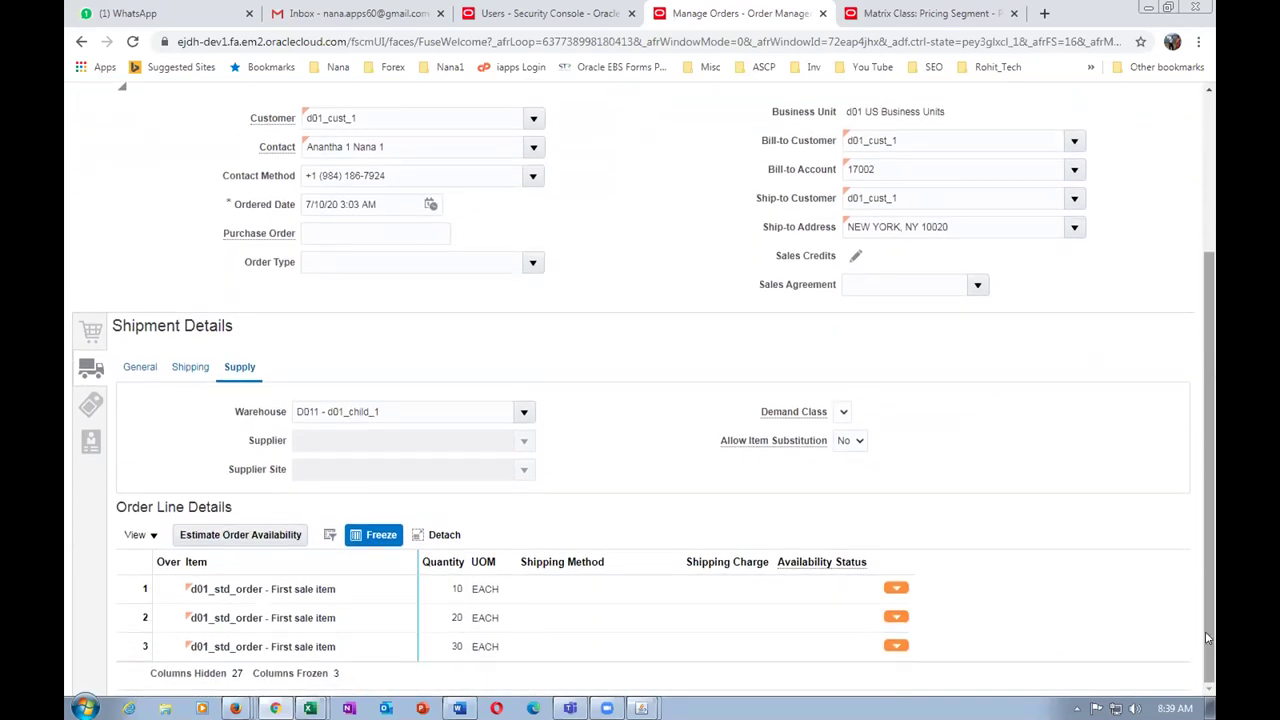
left_click(150, 589)
left_click(86, 332)
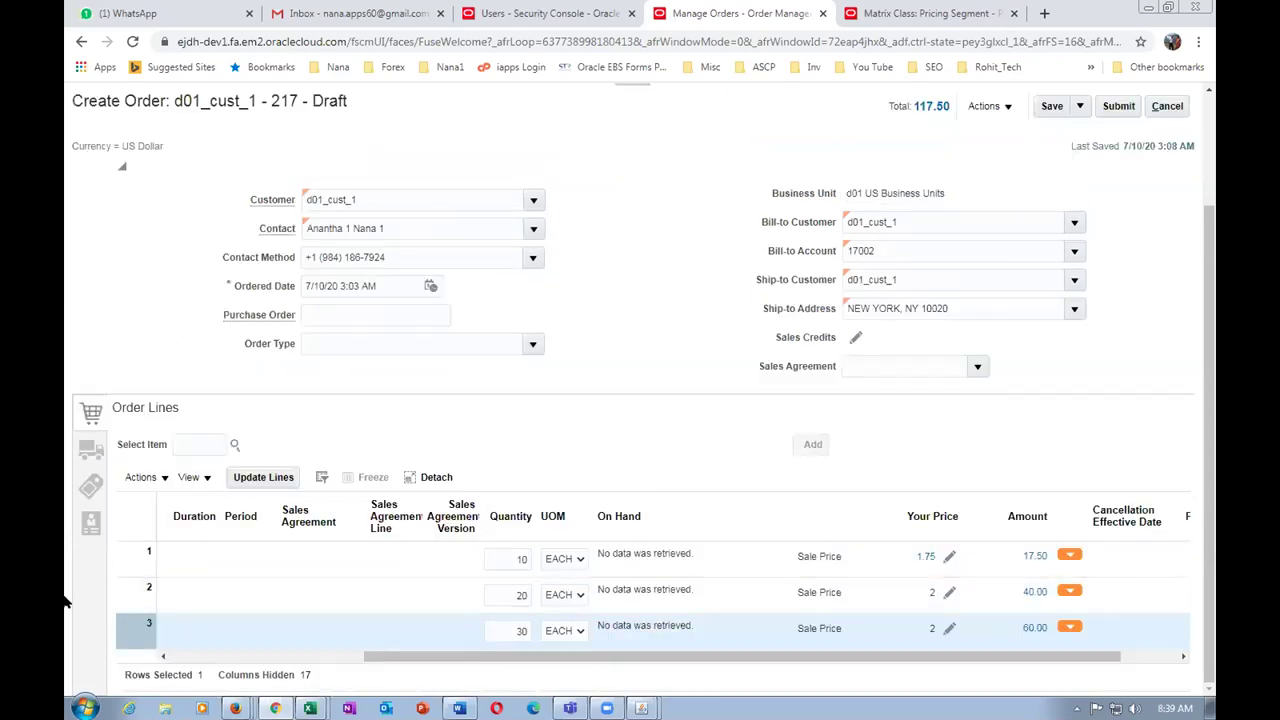
left_click(119, 586)
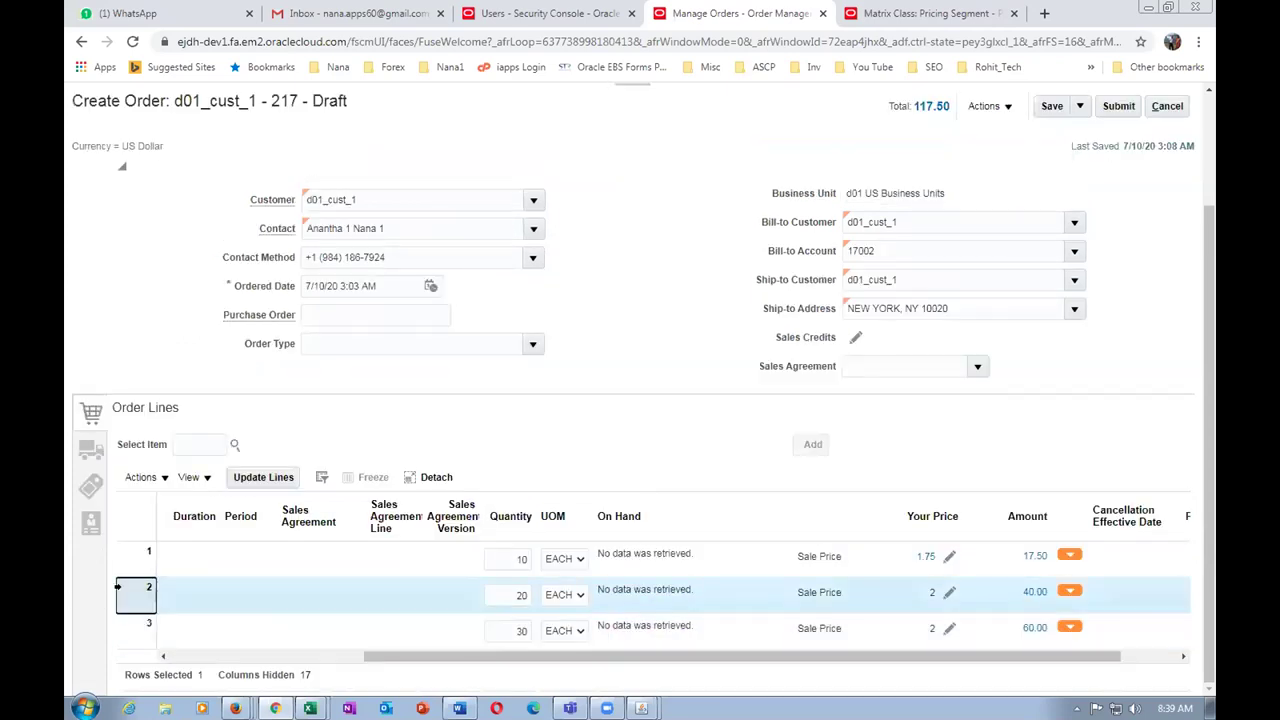
left_click(140, 477)
left_click(448, 388)
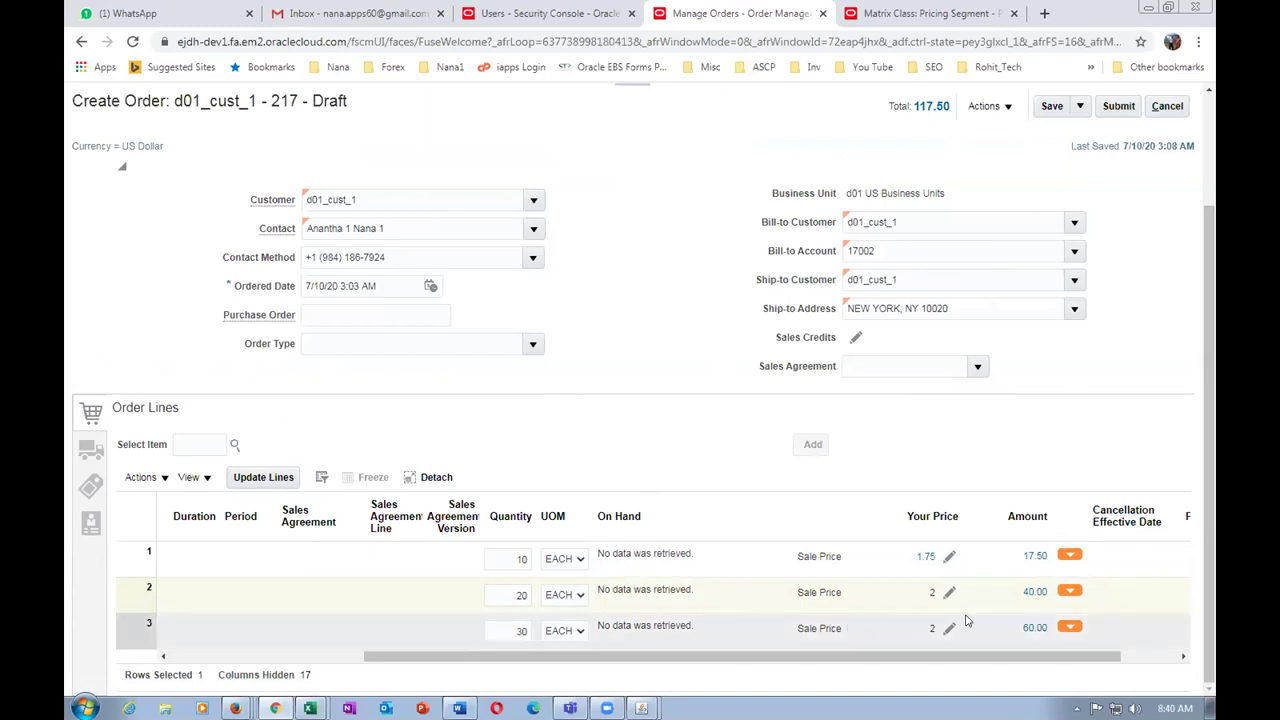
left_click(1068, 591)
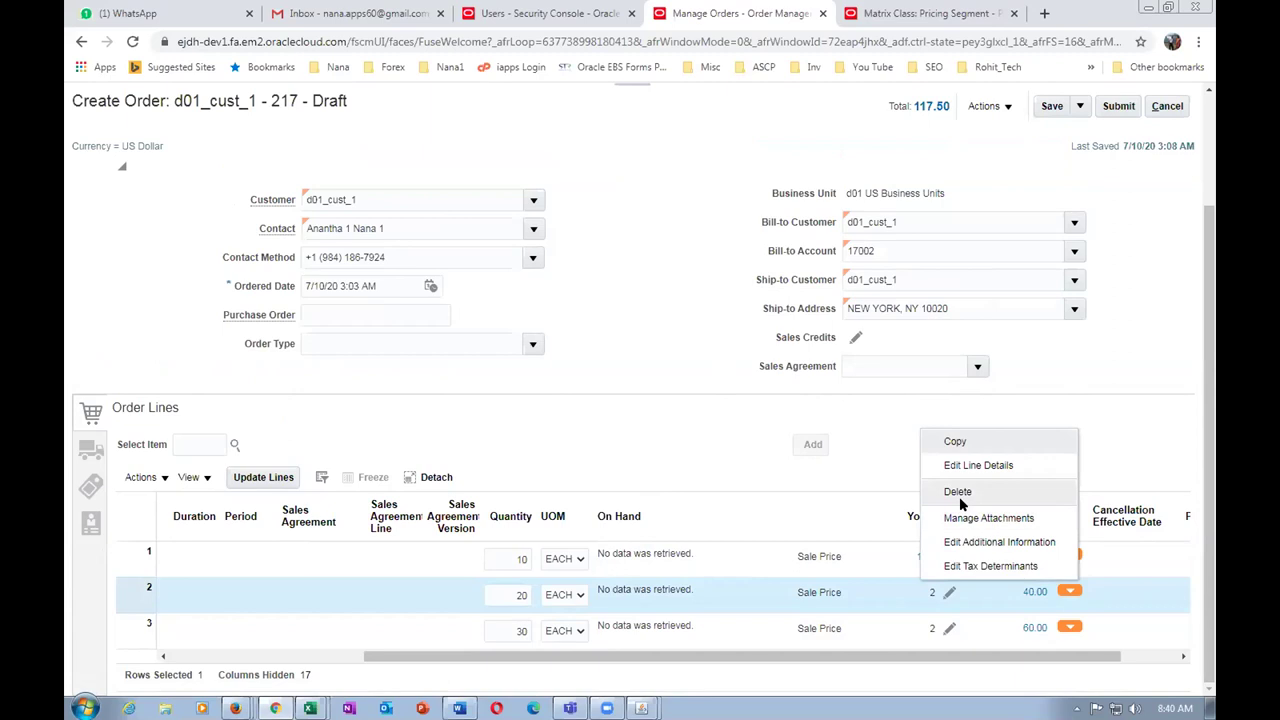
left_click(558, 420)
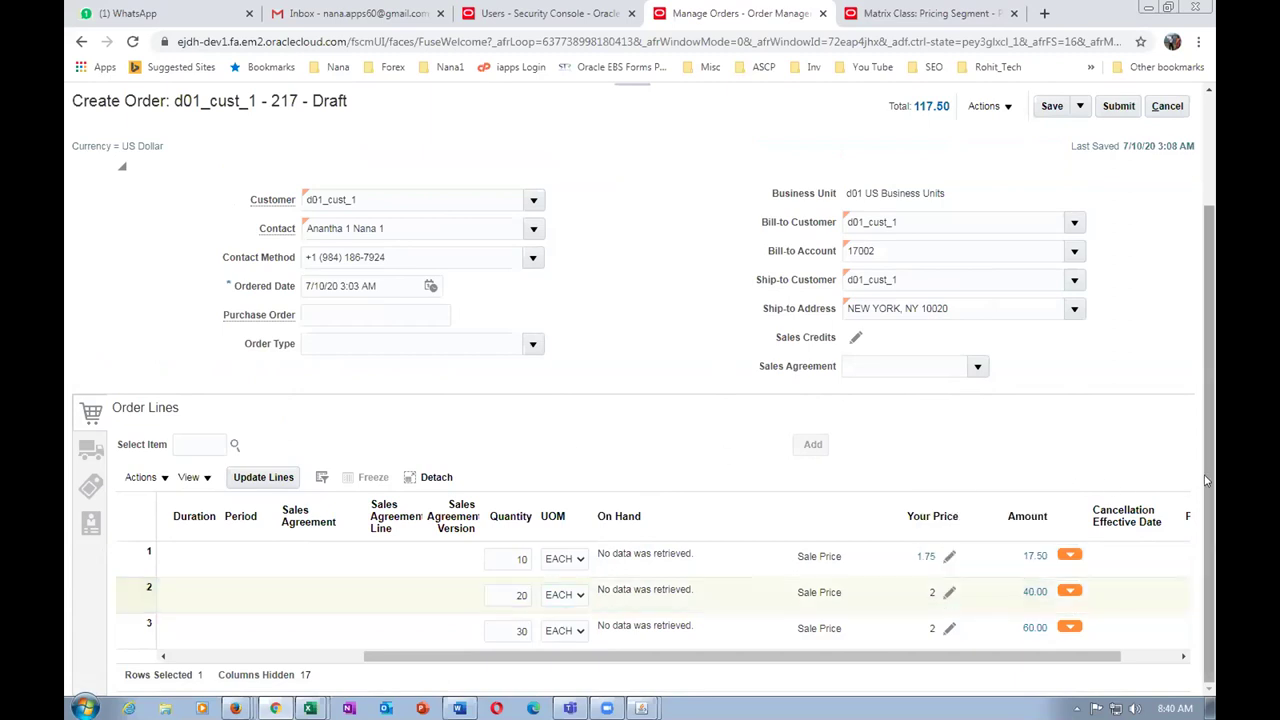
- Review the draft order's number, header details and the columns of its order lines
left_click_drag(1208, 481, 1212, 356)
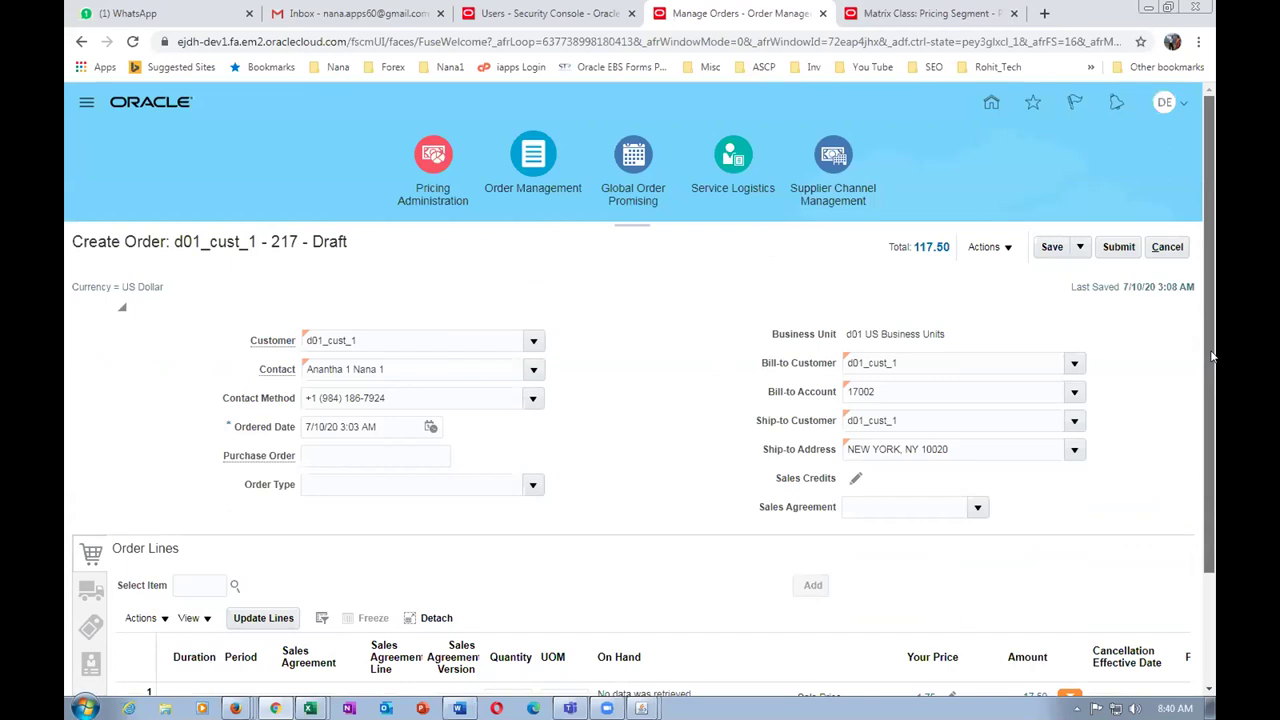
scroll(1205, 460, "down", 3)
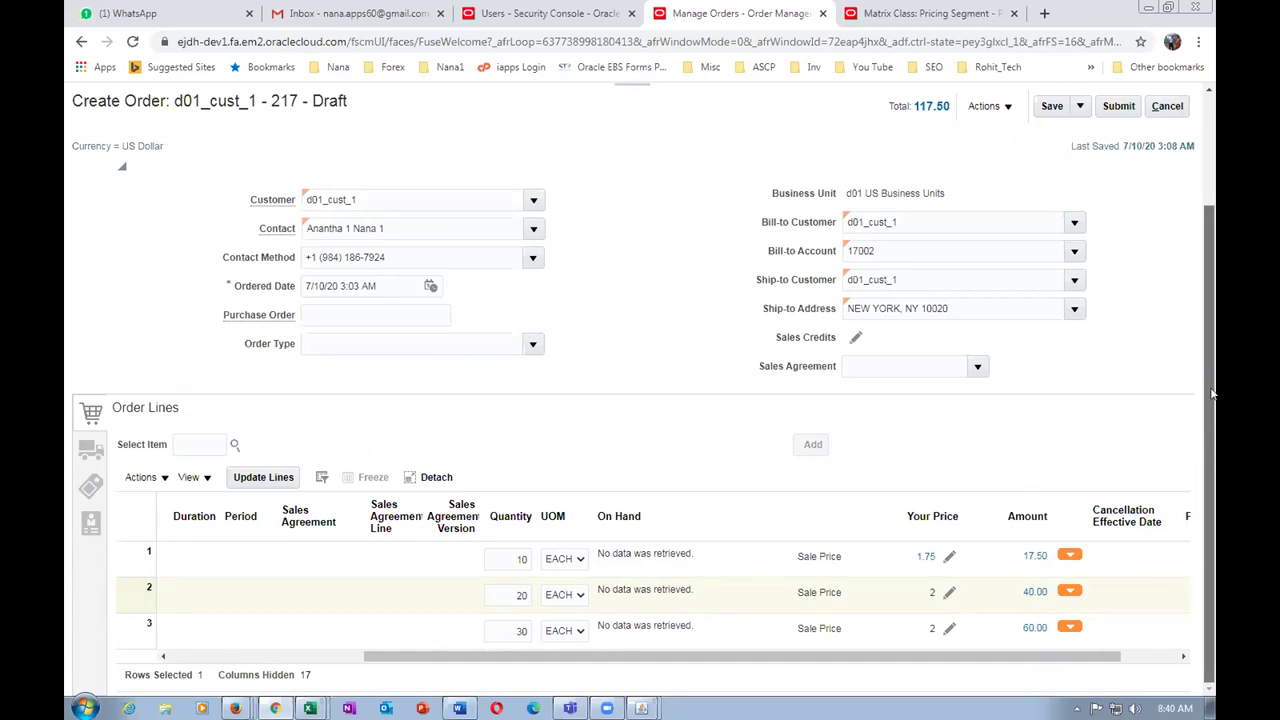
scroll(1205, 440, "up", 2)
left_click_drag(260, 238, 313, 241)
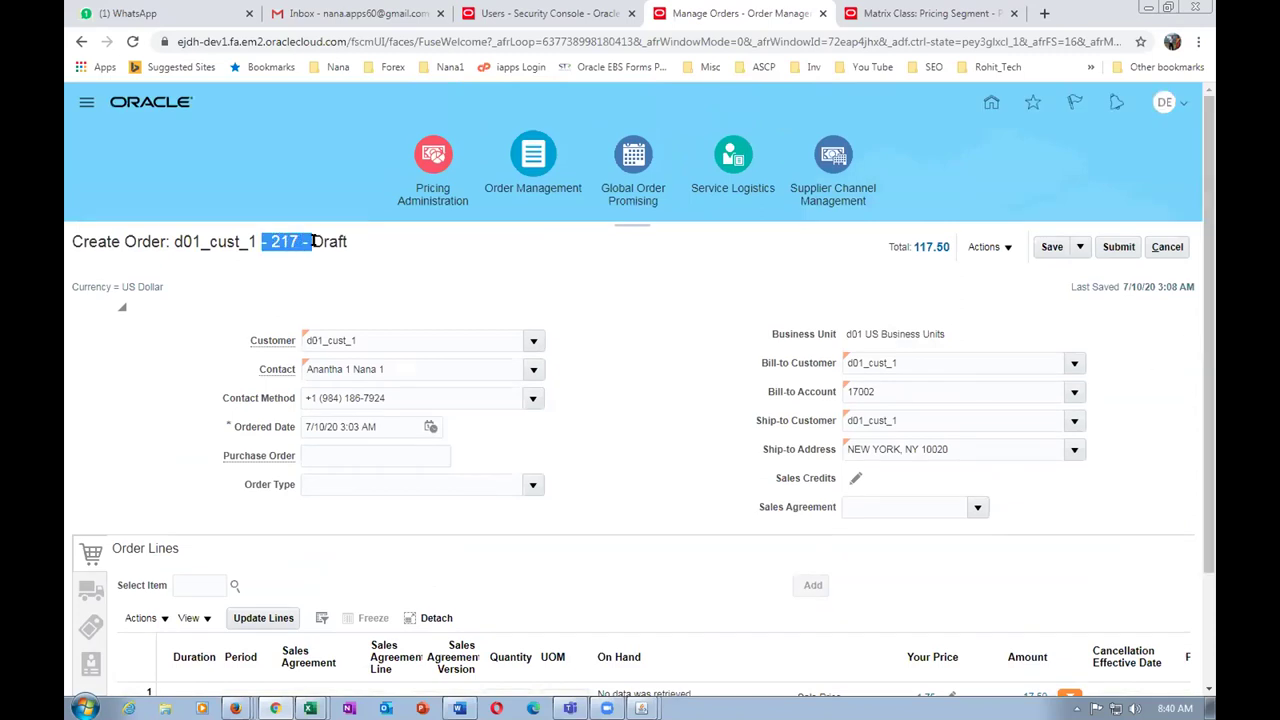
left_click(401, 265)
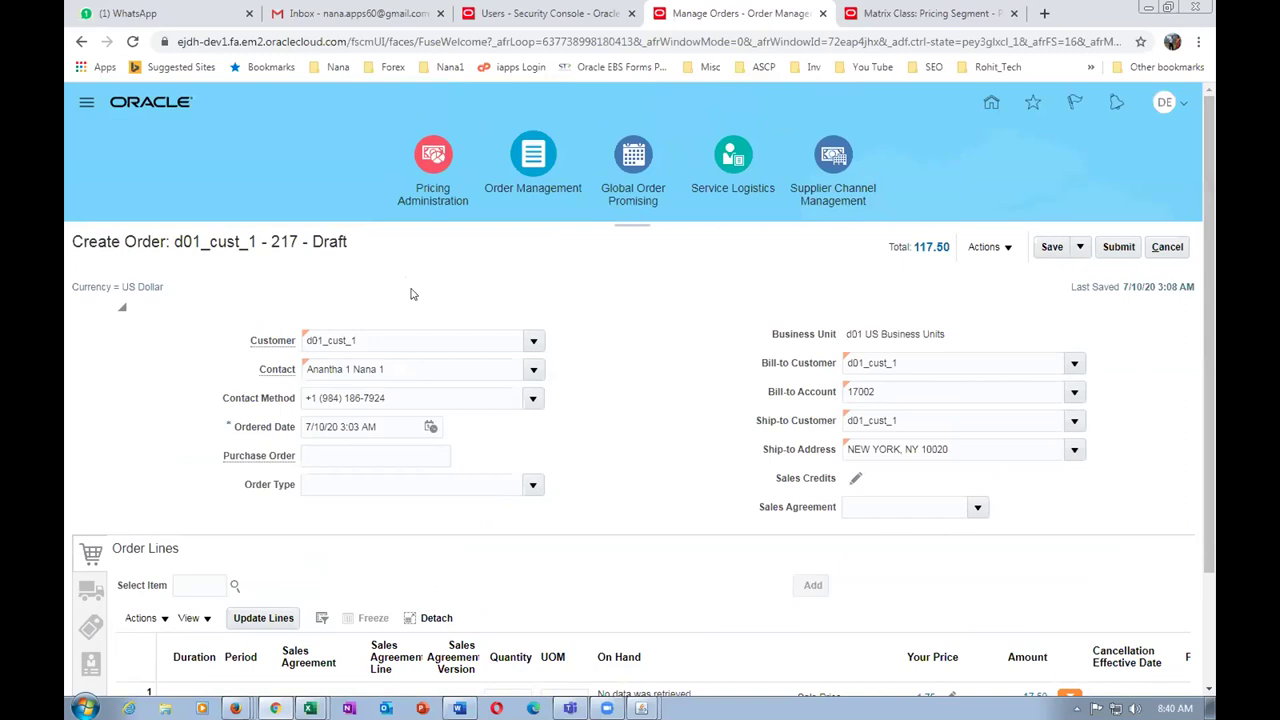
double_click(274, 241)
left_click(484, 277)
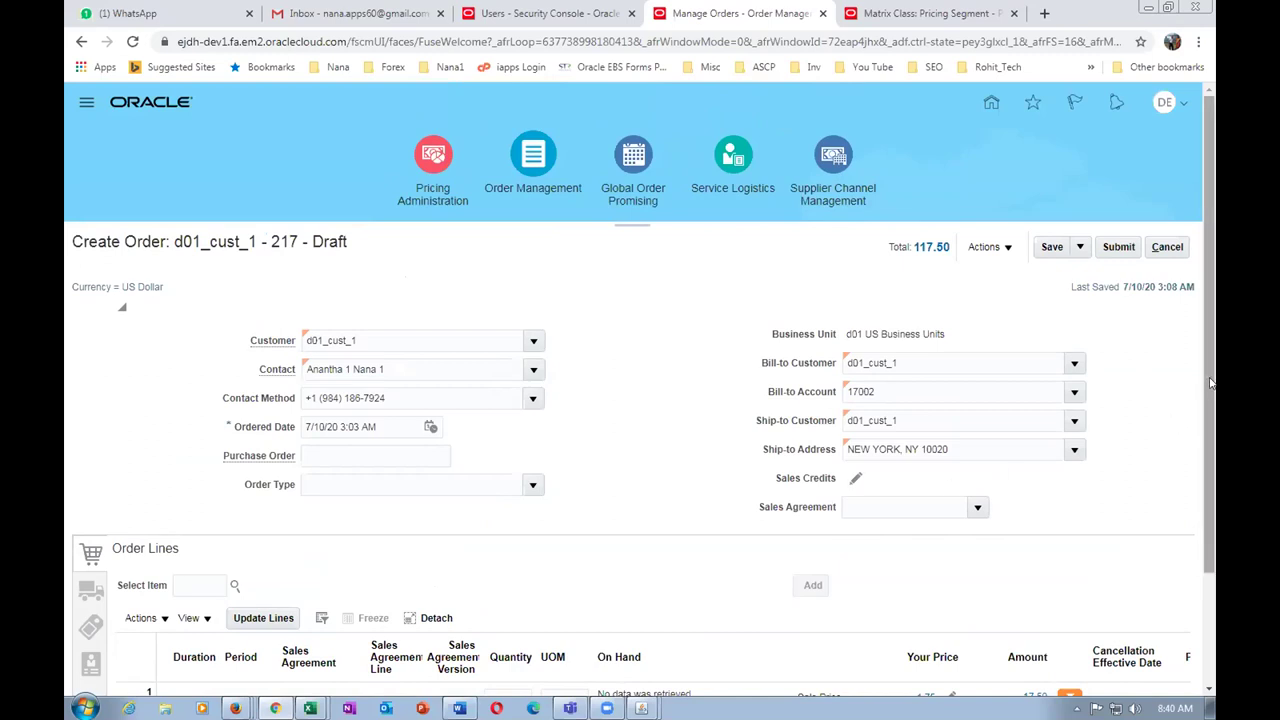
left_click_drag(1211, 383, 1212, 331)
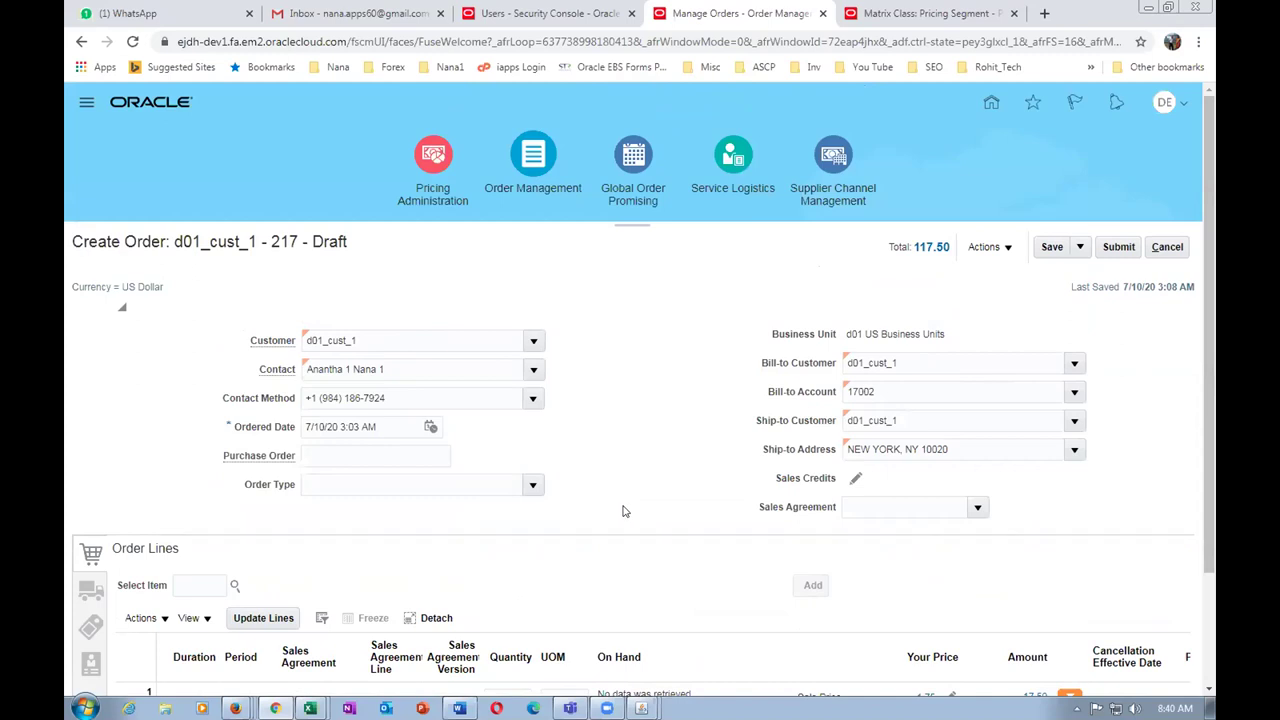
scroll(622, 511, "down", 3)
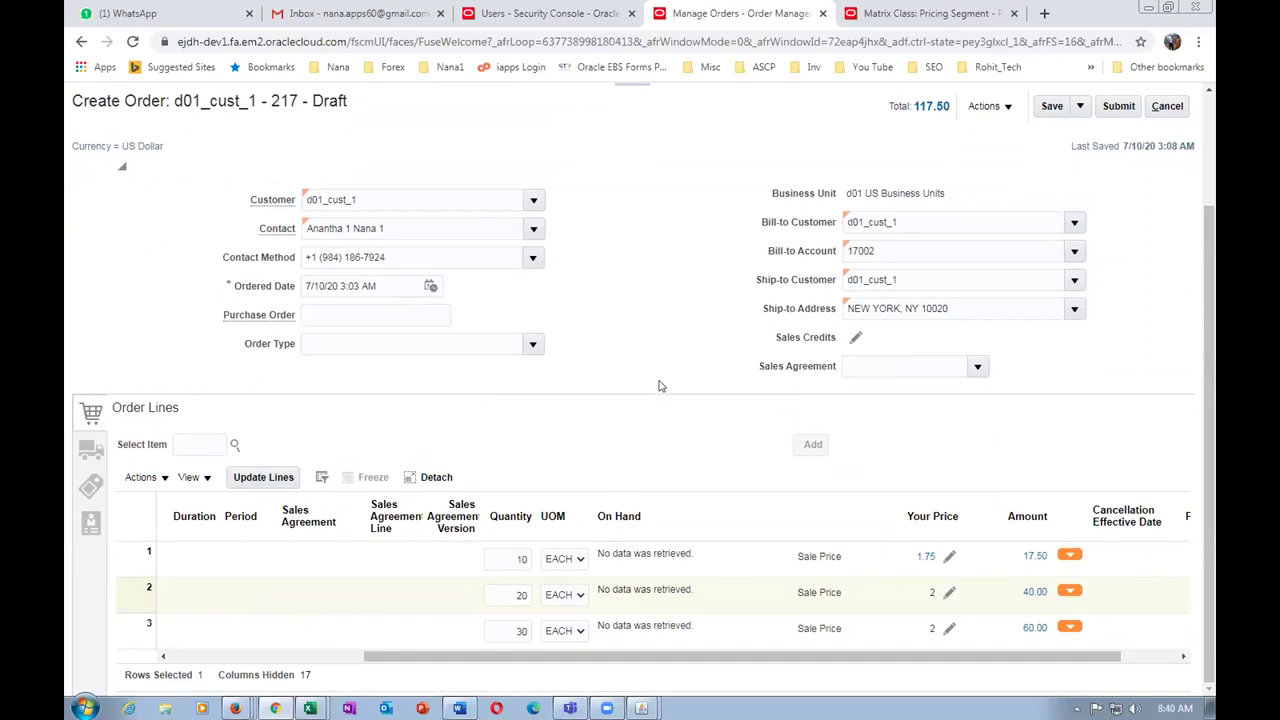
scroll(659, 386, "up", 3)
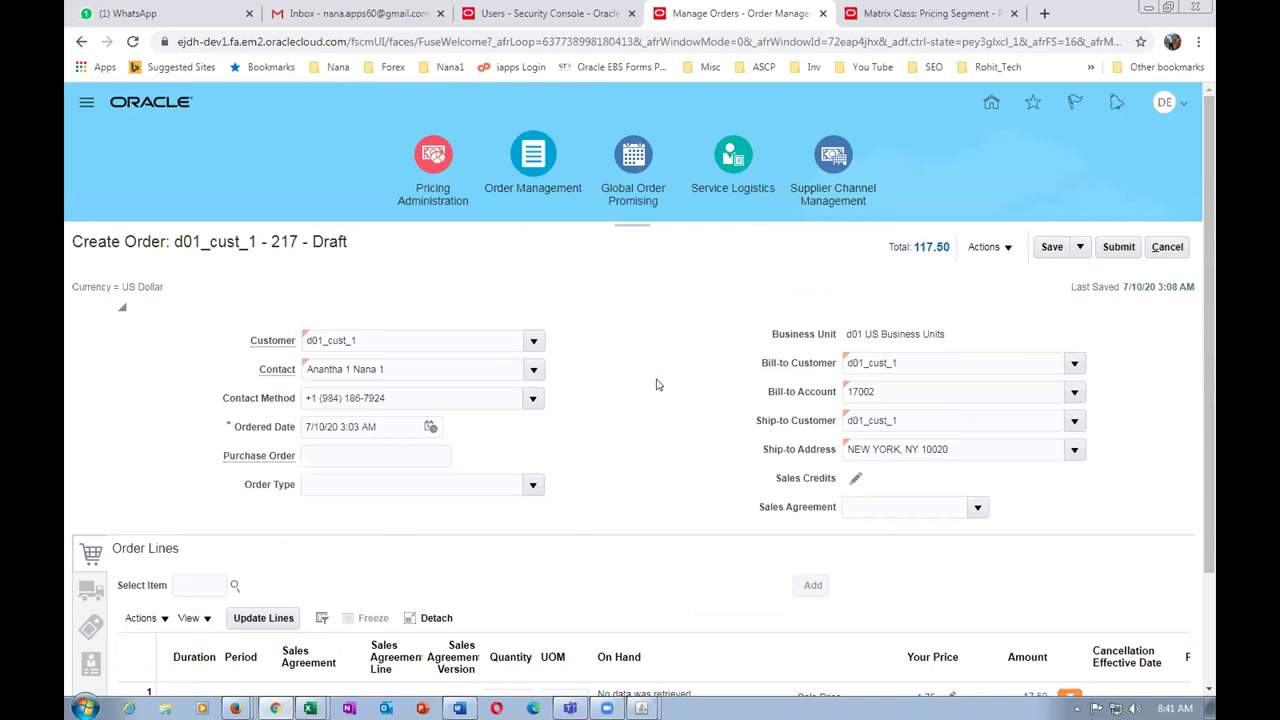
scroll(657, 385, "down", 3)
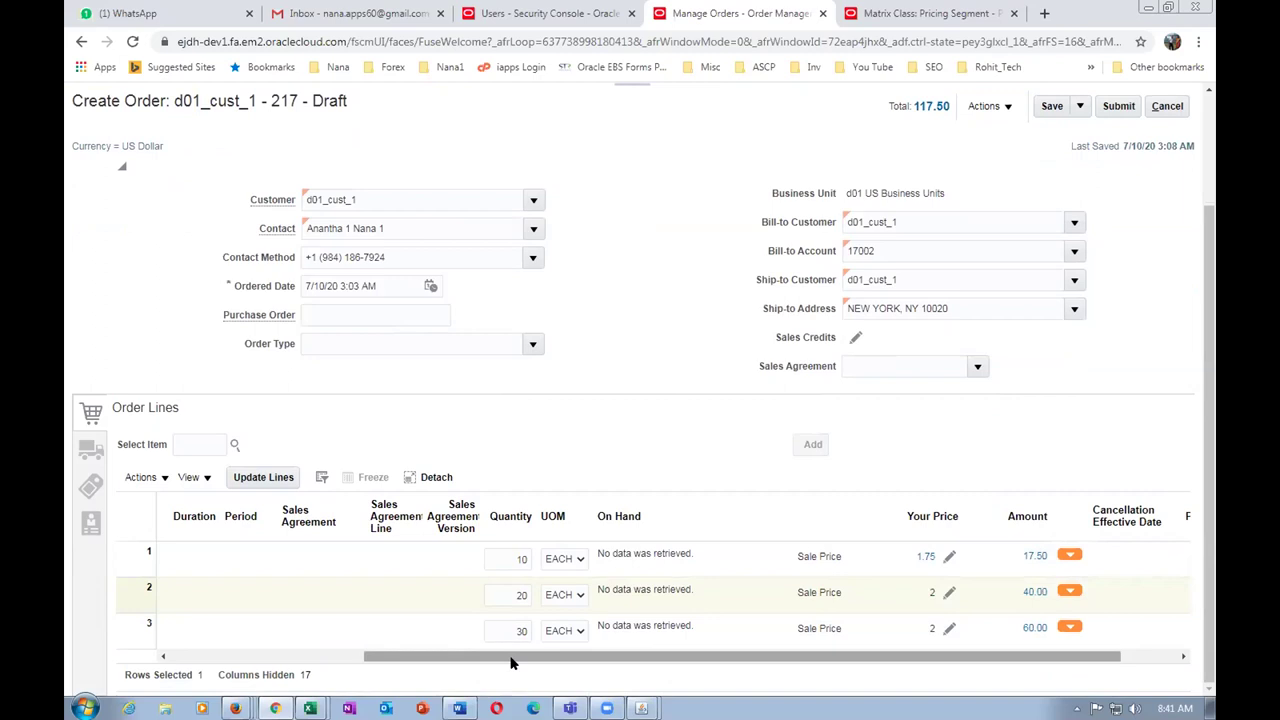
left_click_drag(575, 658, 457, 666)
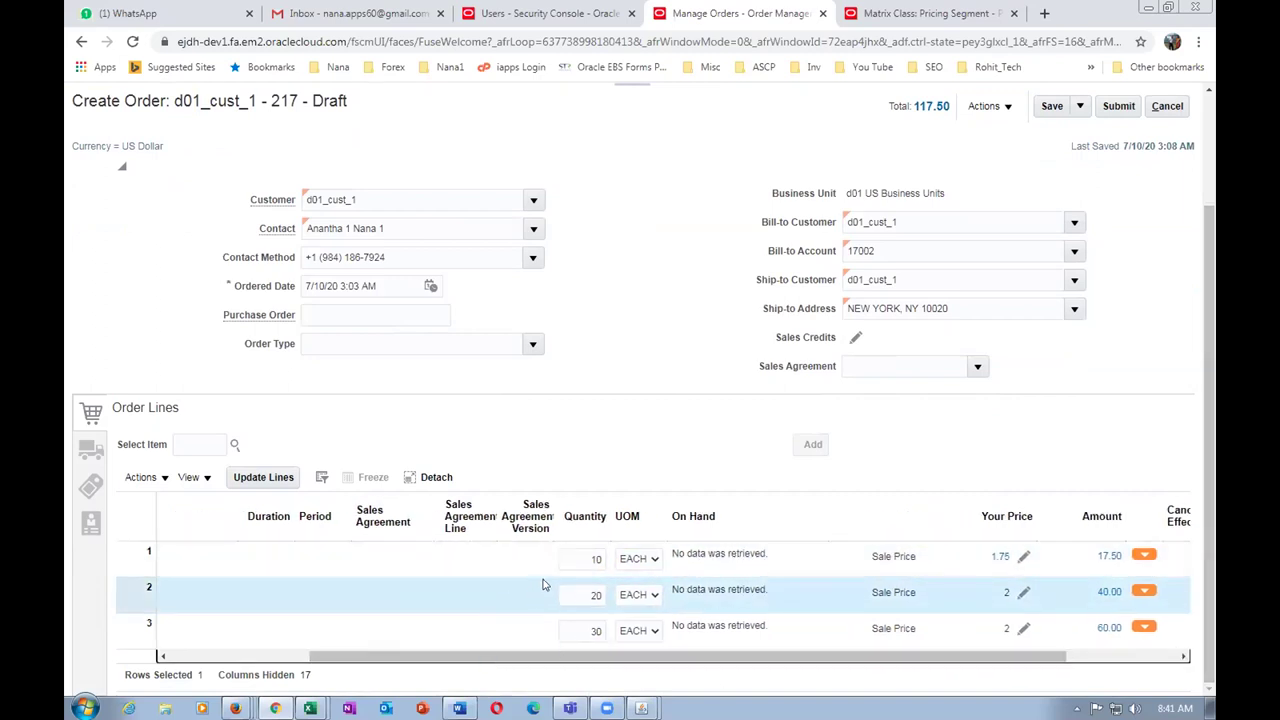
- Submit the draft sales order for d01_cust_1, dismiss the confirmation and check the order's header status
left_click(643, 303)
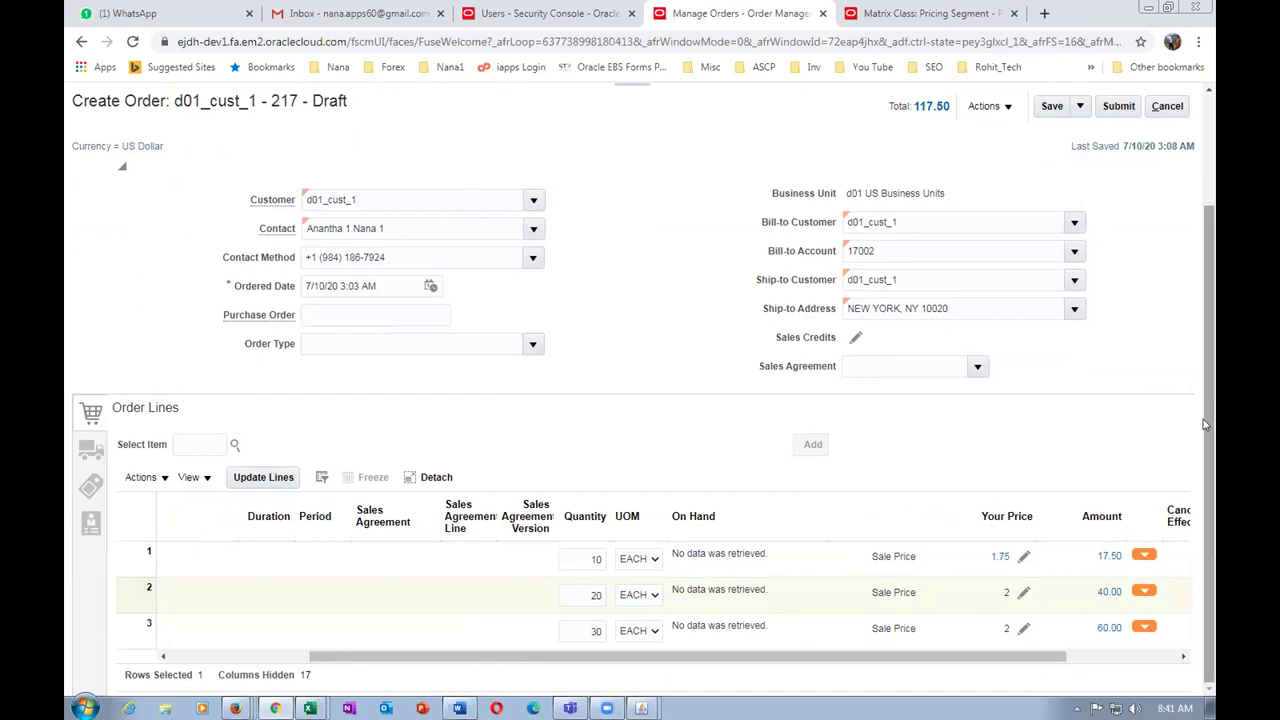
left_click_drag(1205, 419, 1212, 447)
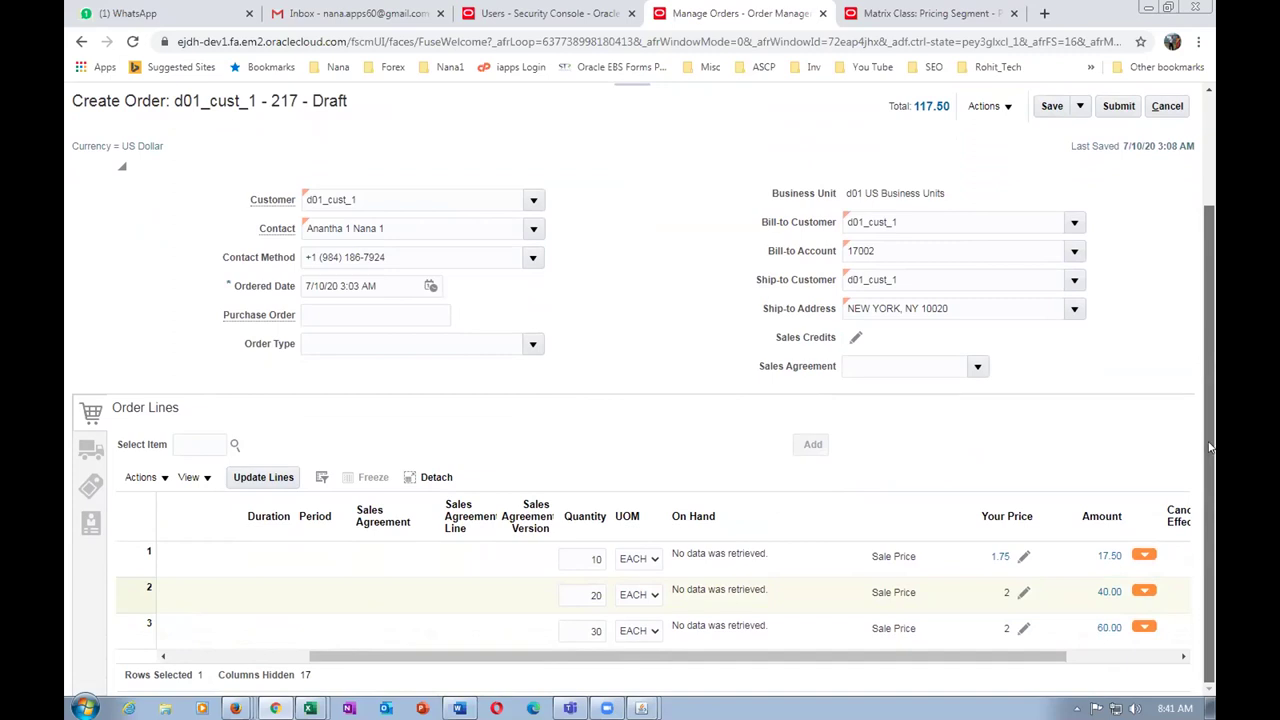
scroll(1208, 449, "up", 1)
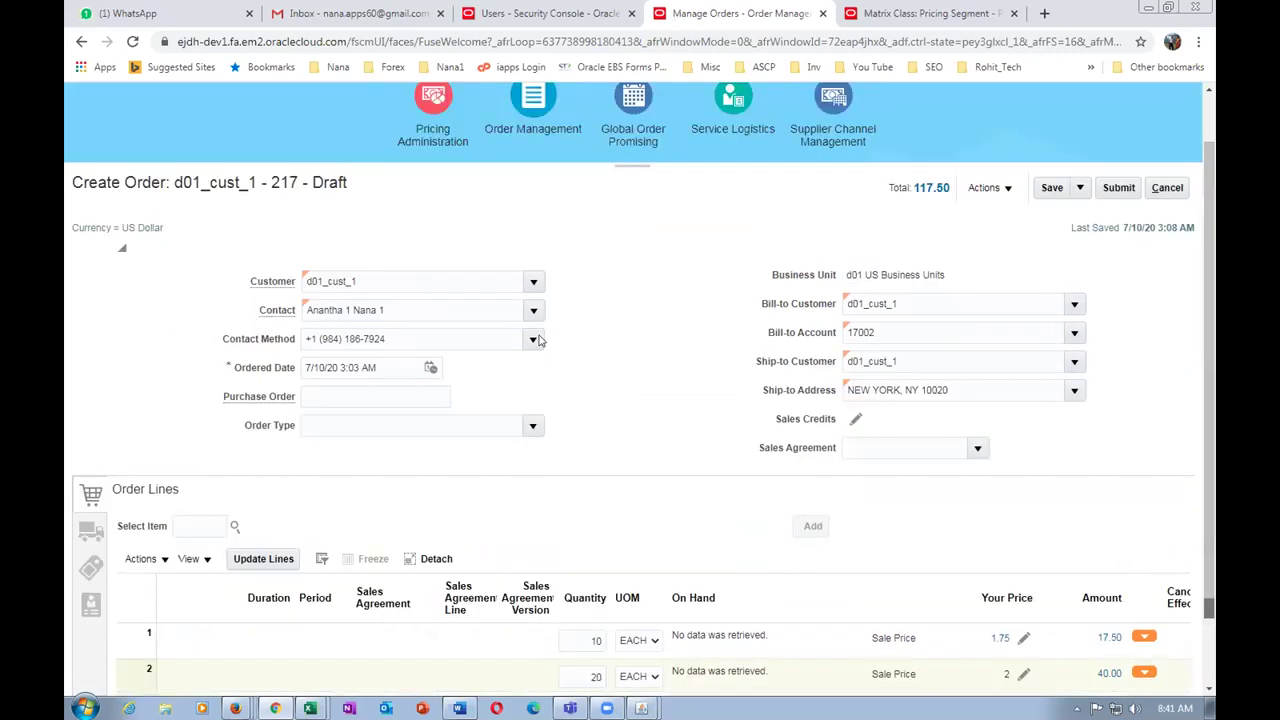
left_click(1119, 188)
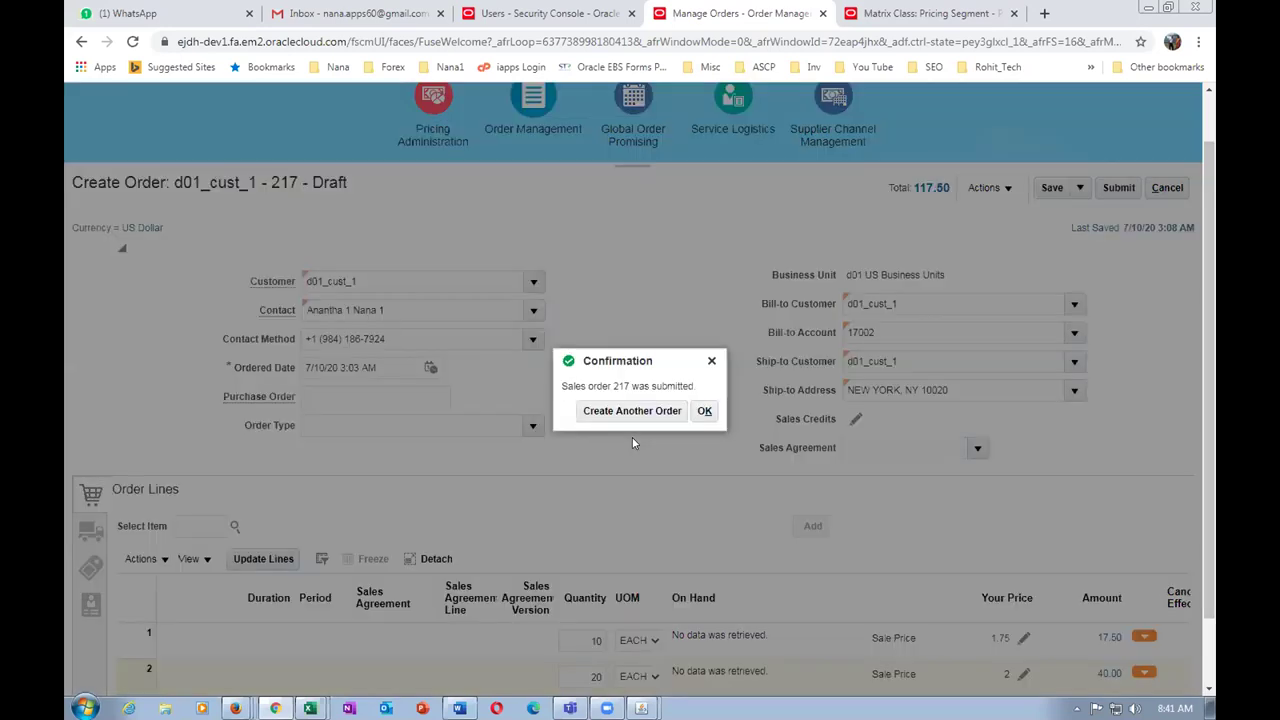
left_click(704, 411)
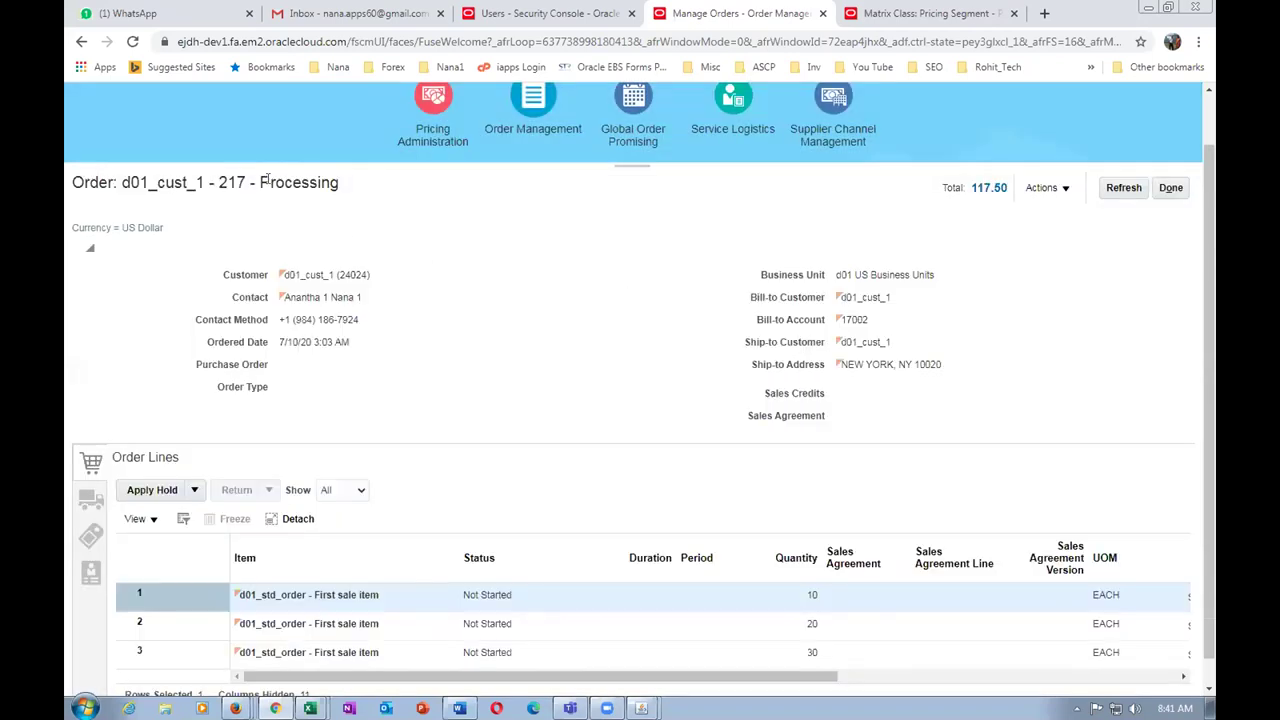
left_click_drag(270, 182, 308, 184)
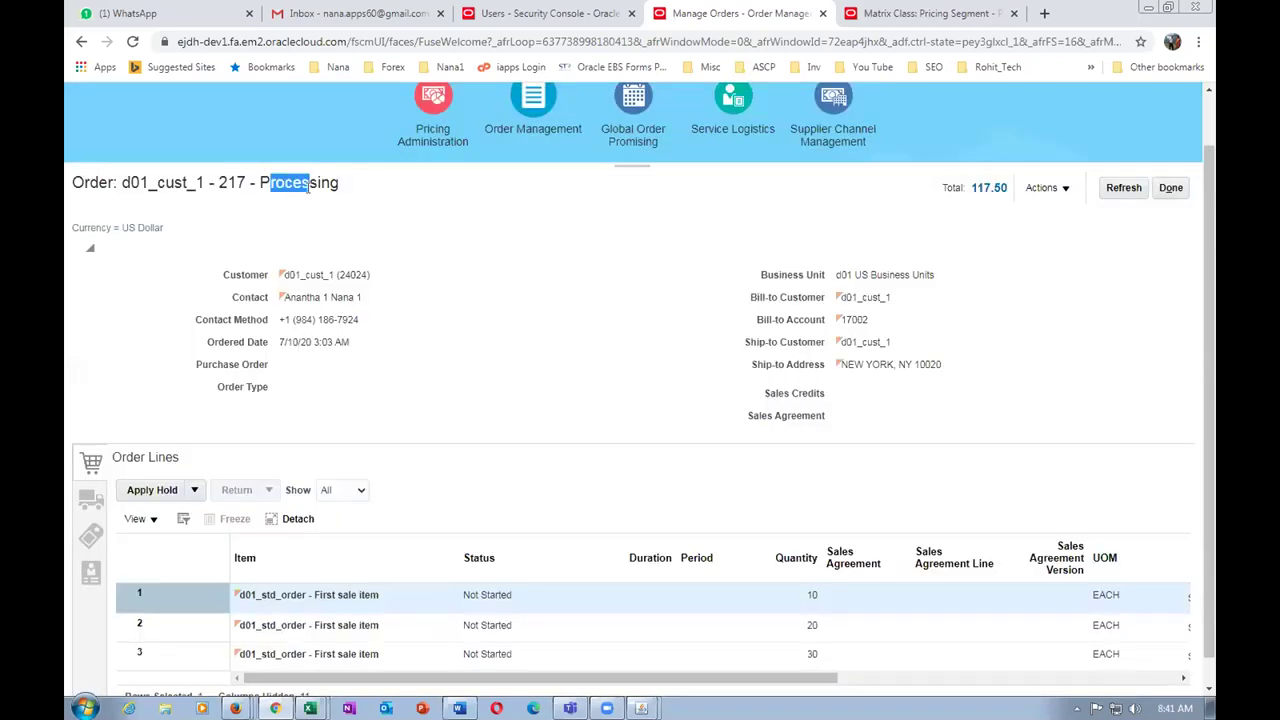
- Switch the submitted order to fulfillment view and open the orchestration process of fulfillment line 1-1
left_click(1042, 195)
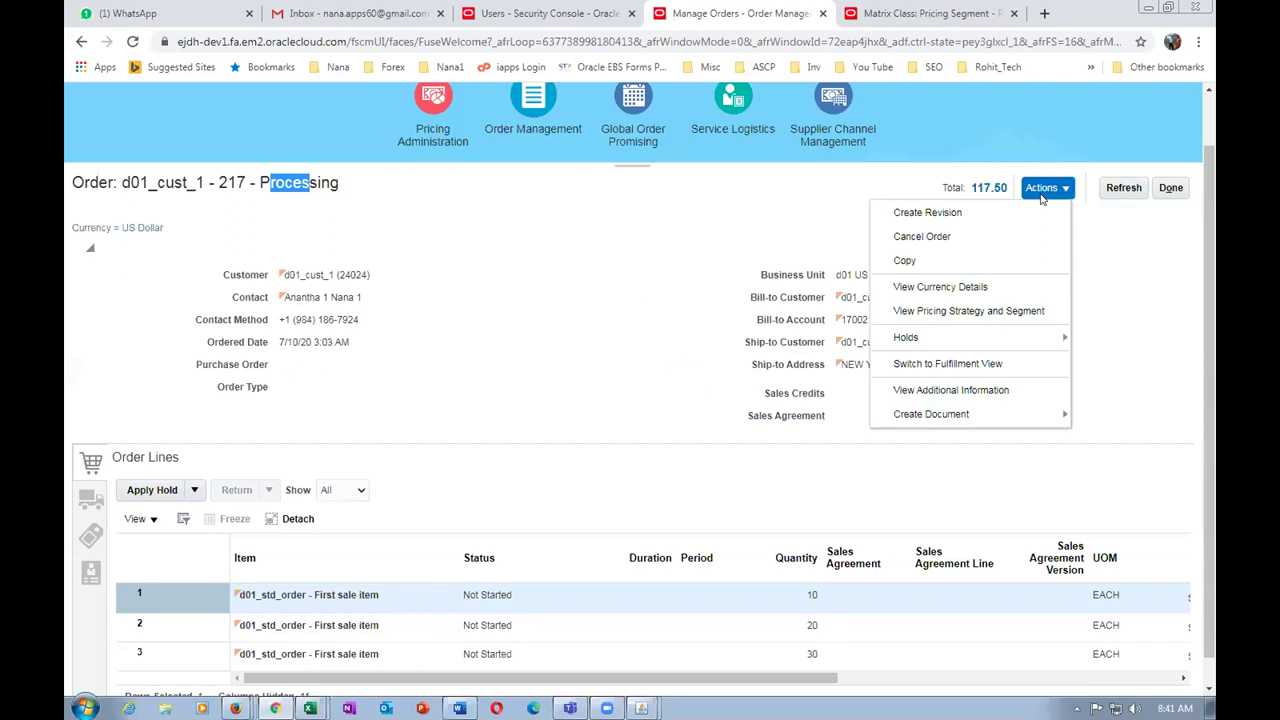
left_click(948, 365)
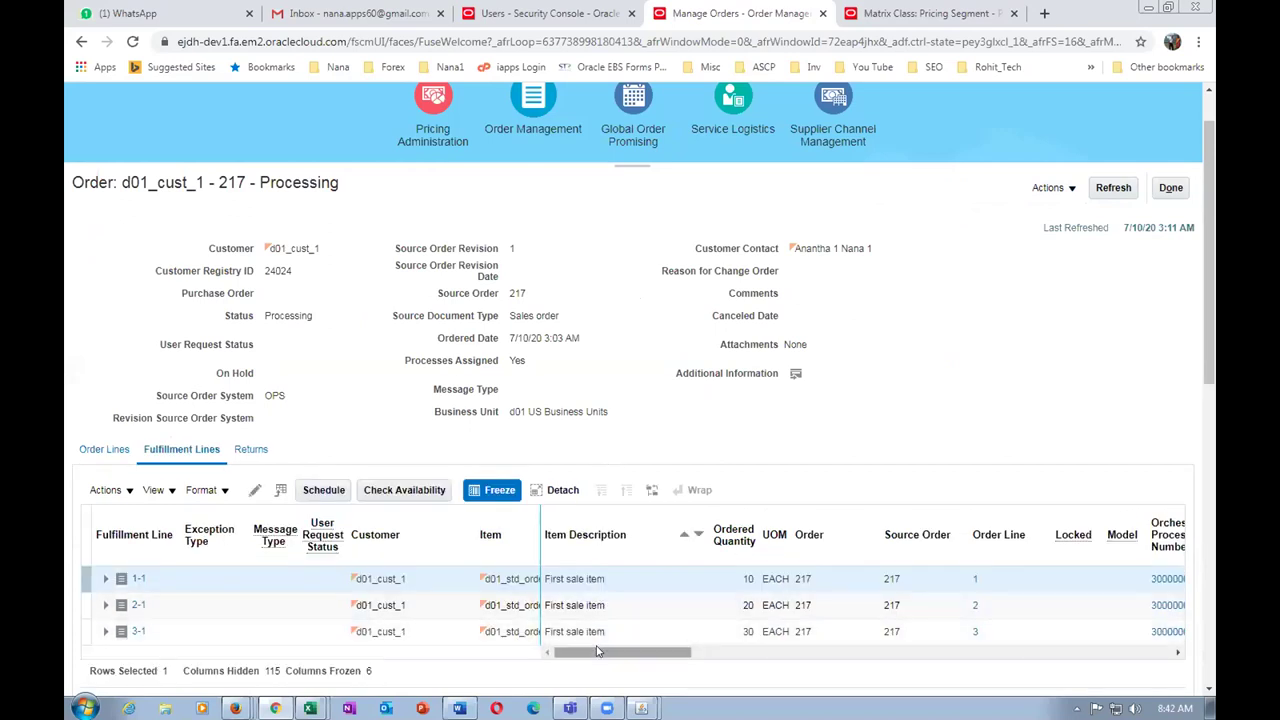
left_click_drag(601, 652, 649, 666)
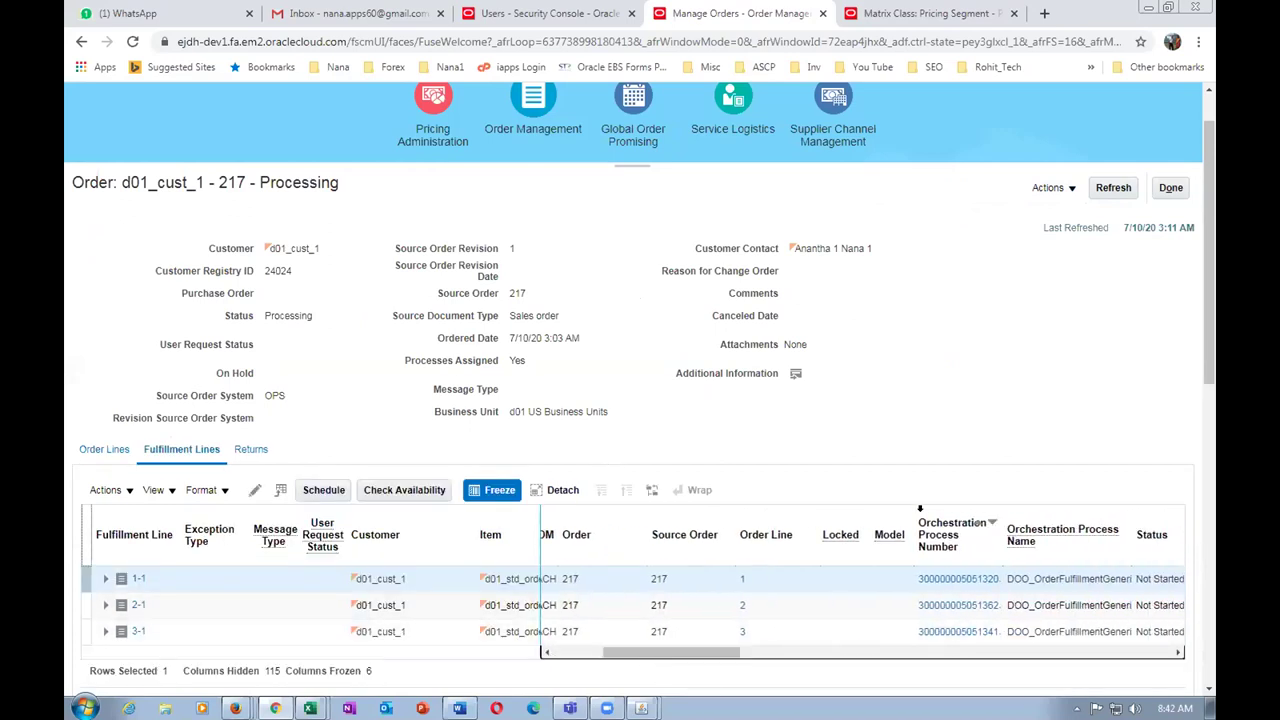
left_click(960, 578)
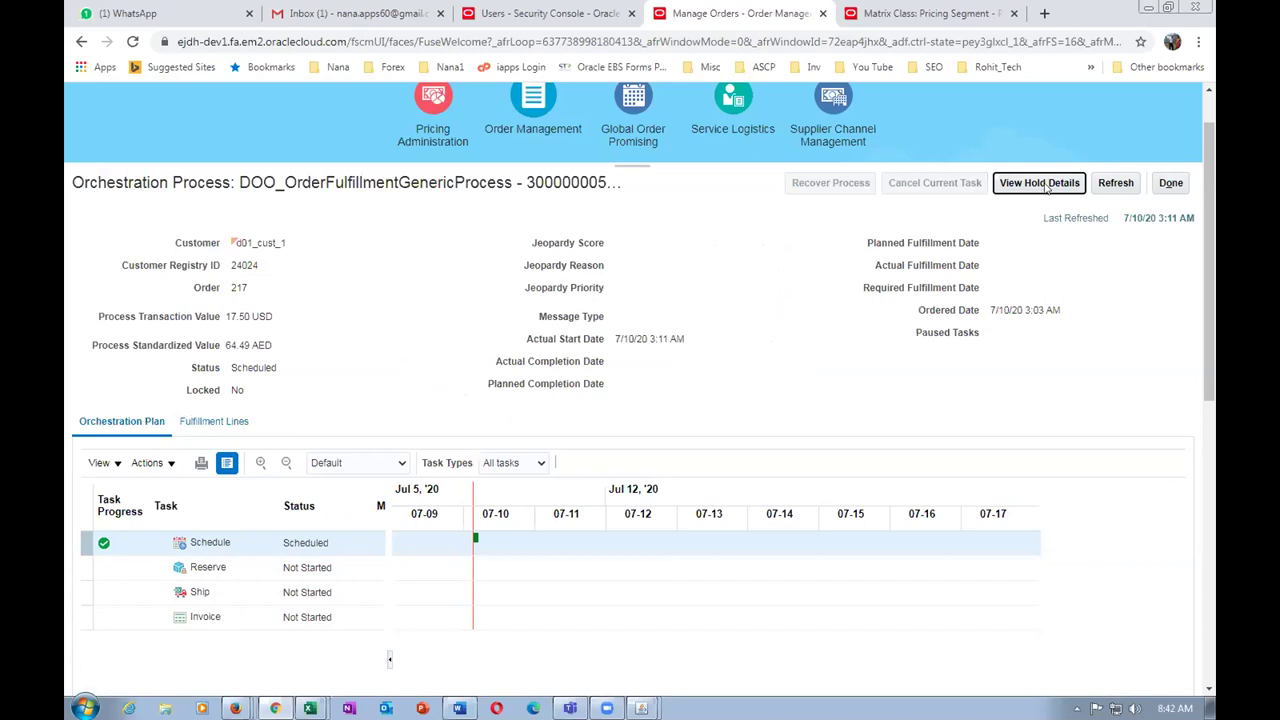
- Refresh the orchestration process repeatedly to follow its Schedule and Reserve tasks, and check the process name
left_click(1115, 184)
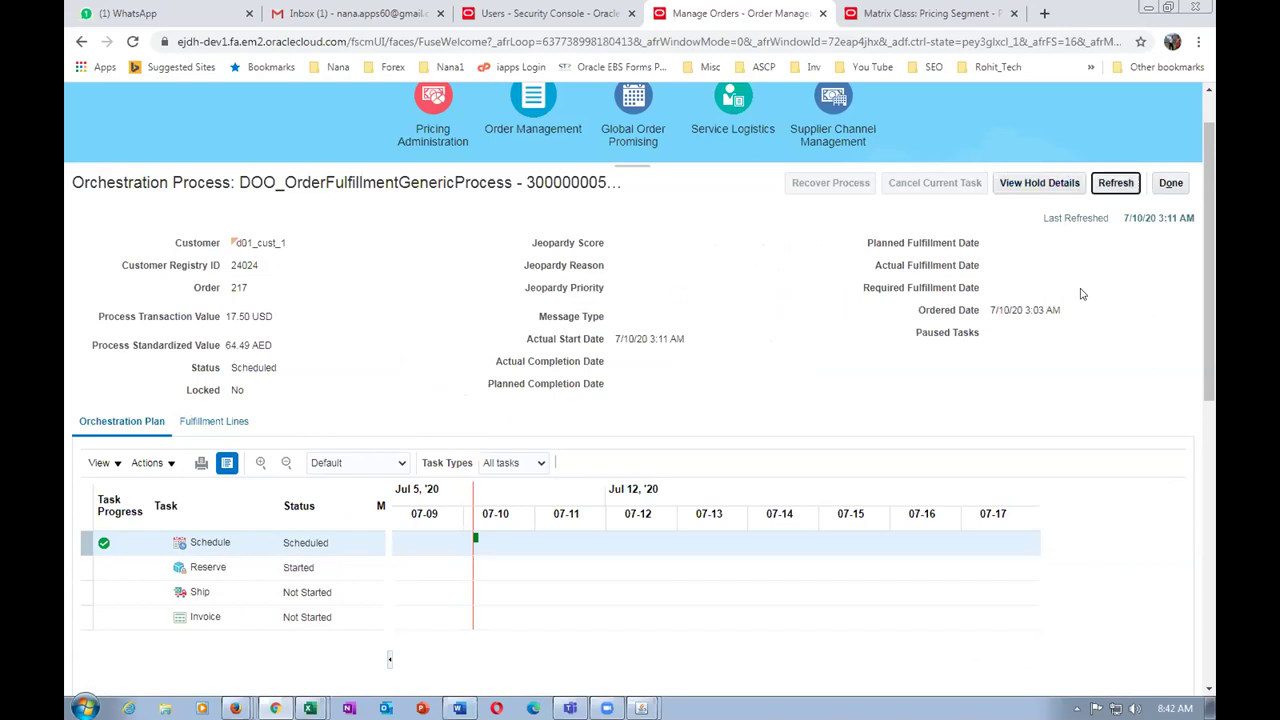
left_click(1116, 184)
left_click_drag(240, 182, 511, 184)
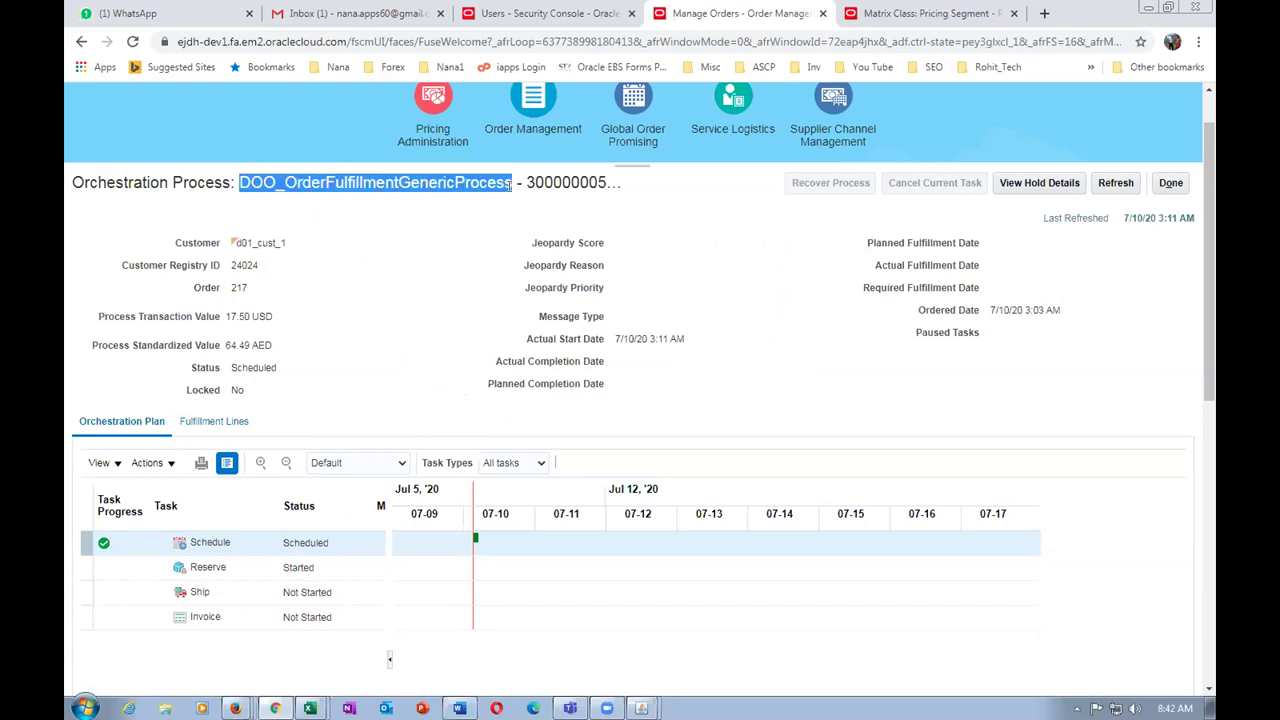
left_click(436, 287)
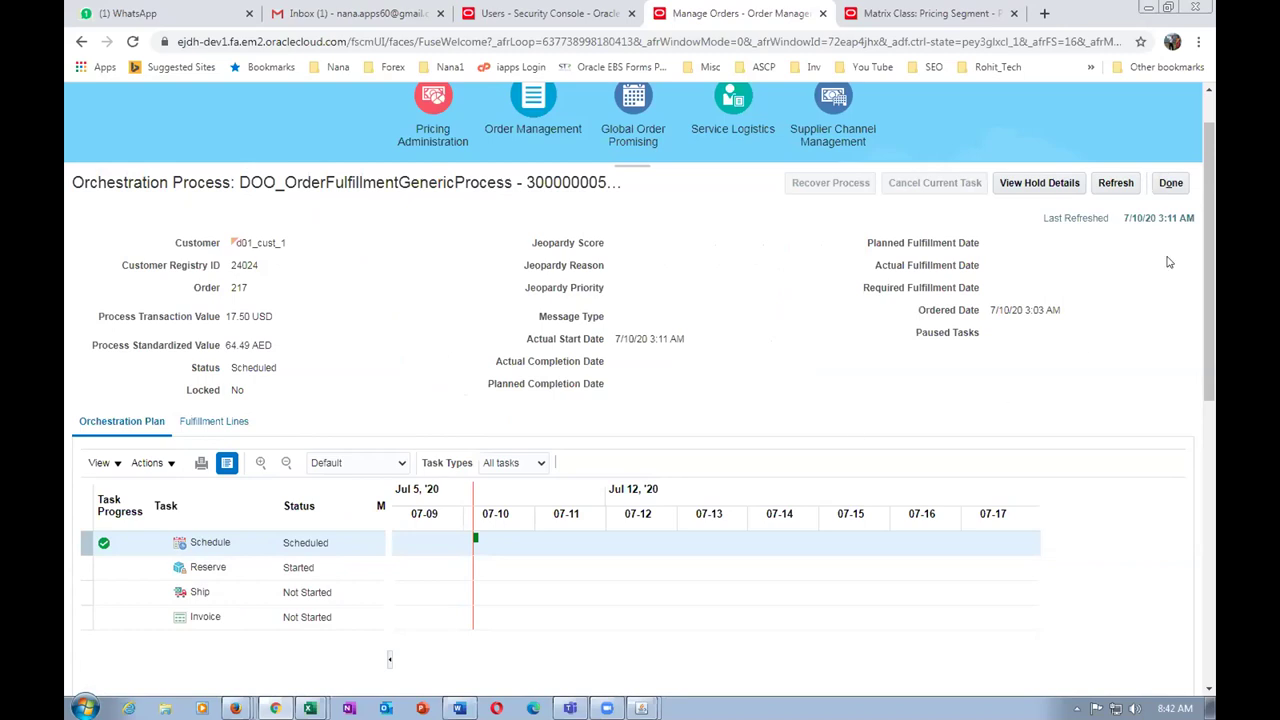
left_click(1116, 183)
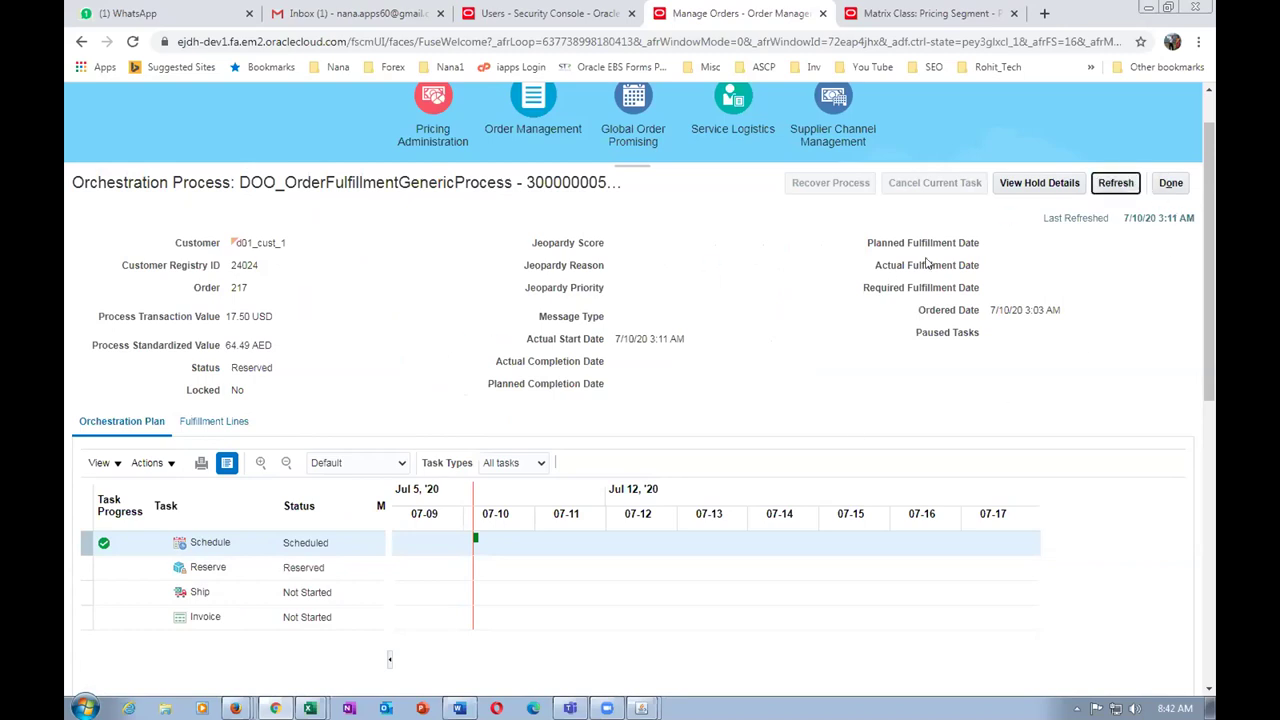
left_click(1112, 188)
left_click(1120, 188)
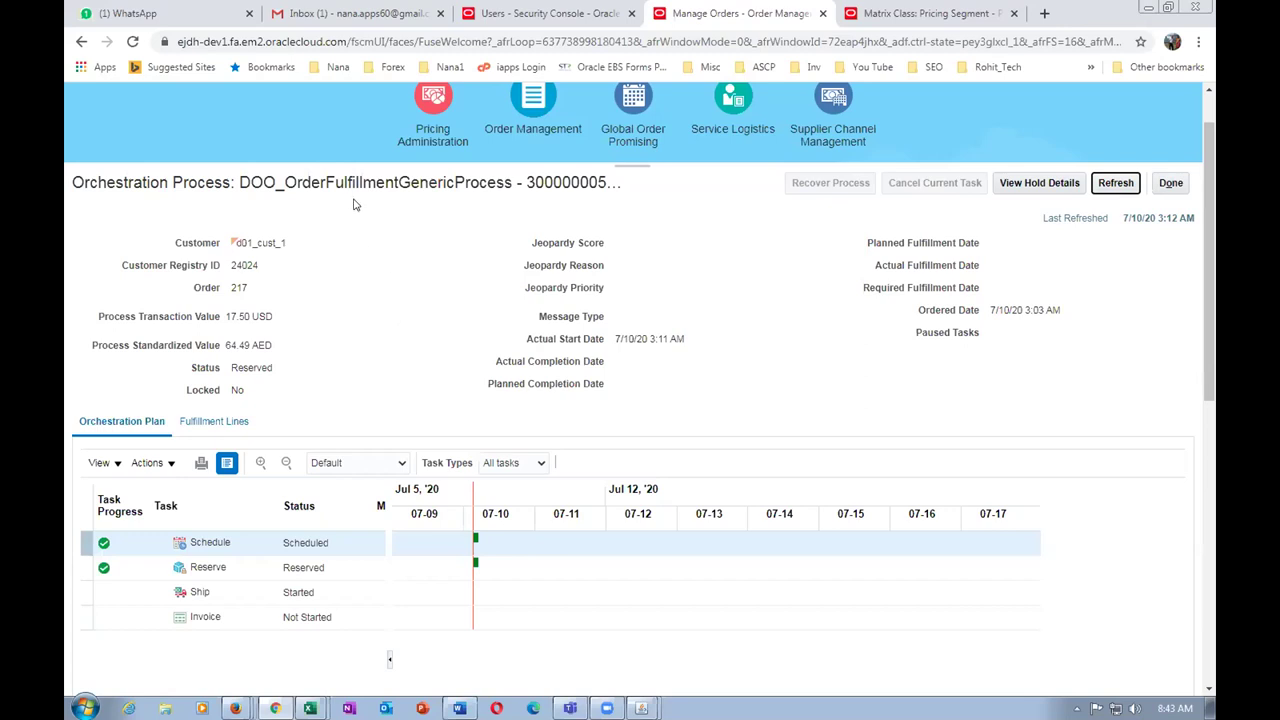
- Keep refreshing the orchestration plan until the Ship task reaches Awaiting Shipping, and select that task
left_click_drag(240, 182, 518, 183)
left_click(448, 350)
left_click(1122, 187)
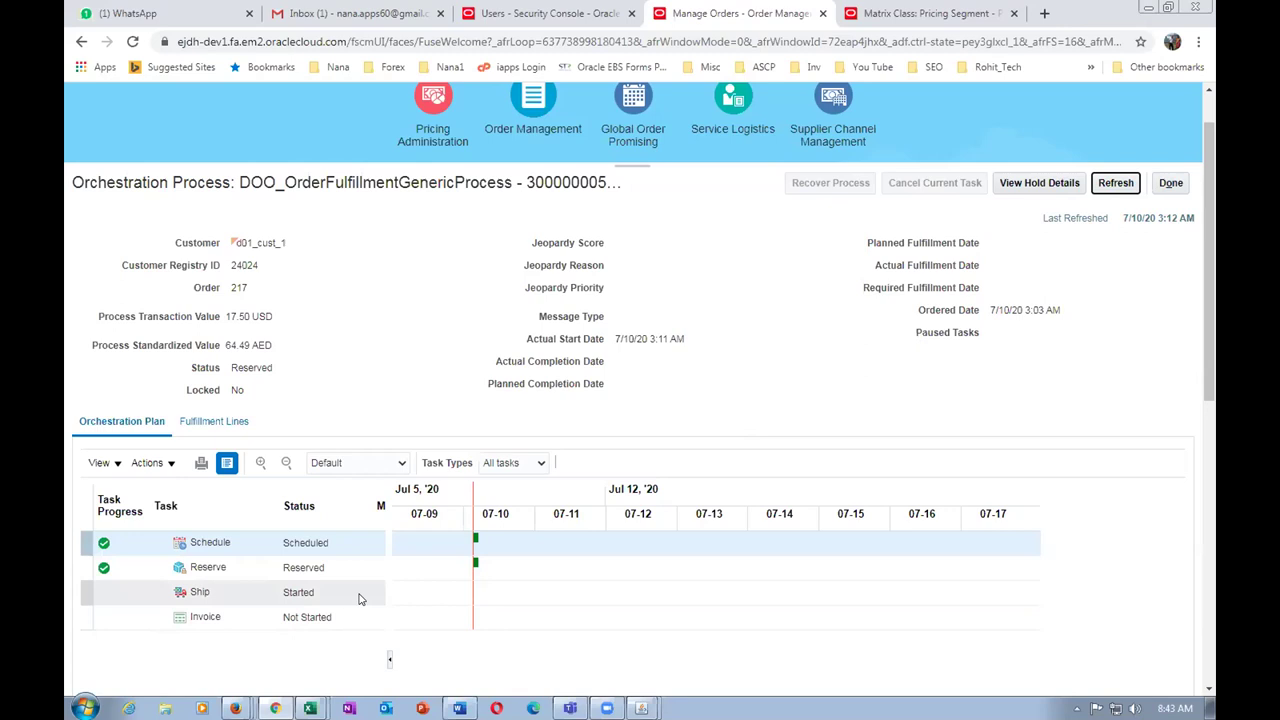
left_click(1116, 186)
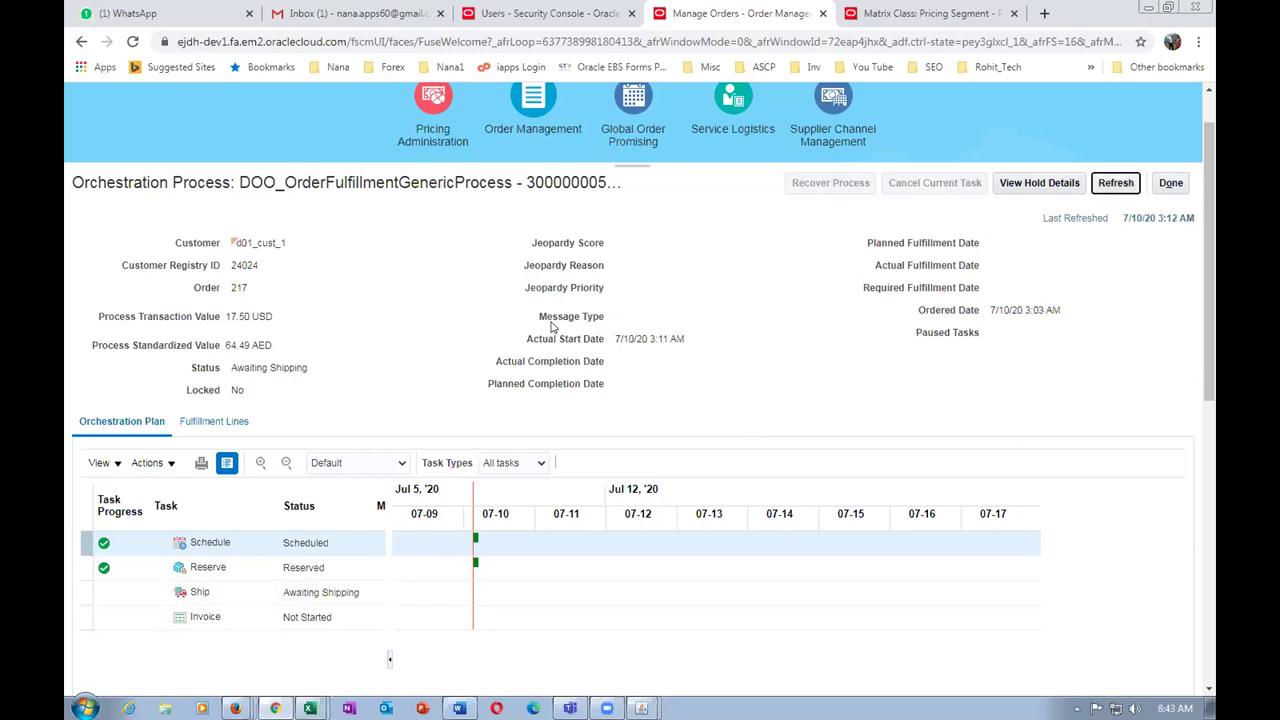
left_click(293, 593)
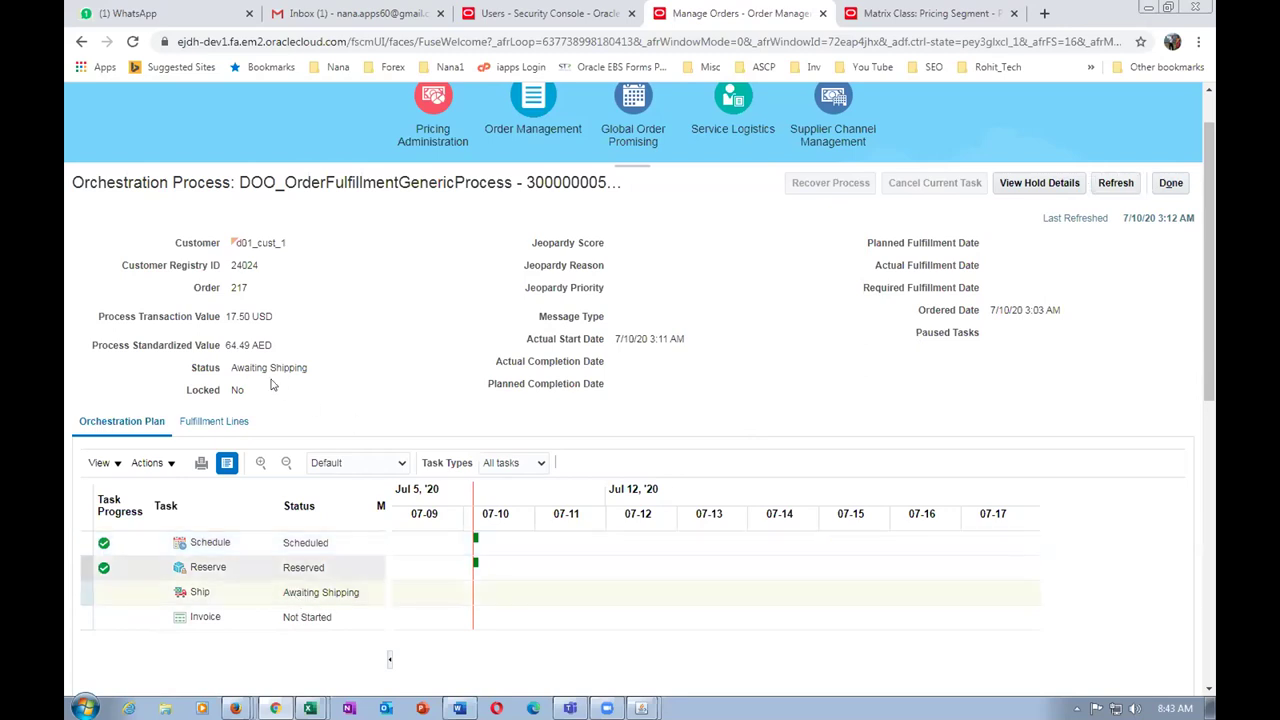
- Close the orchestration process, check the status of the order's fulfillment lines and return to the order view
left_click(1171, 182)
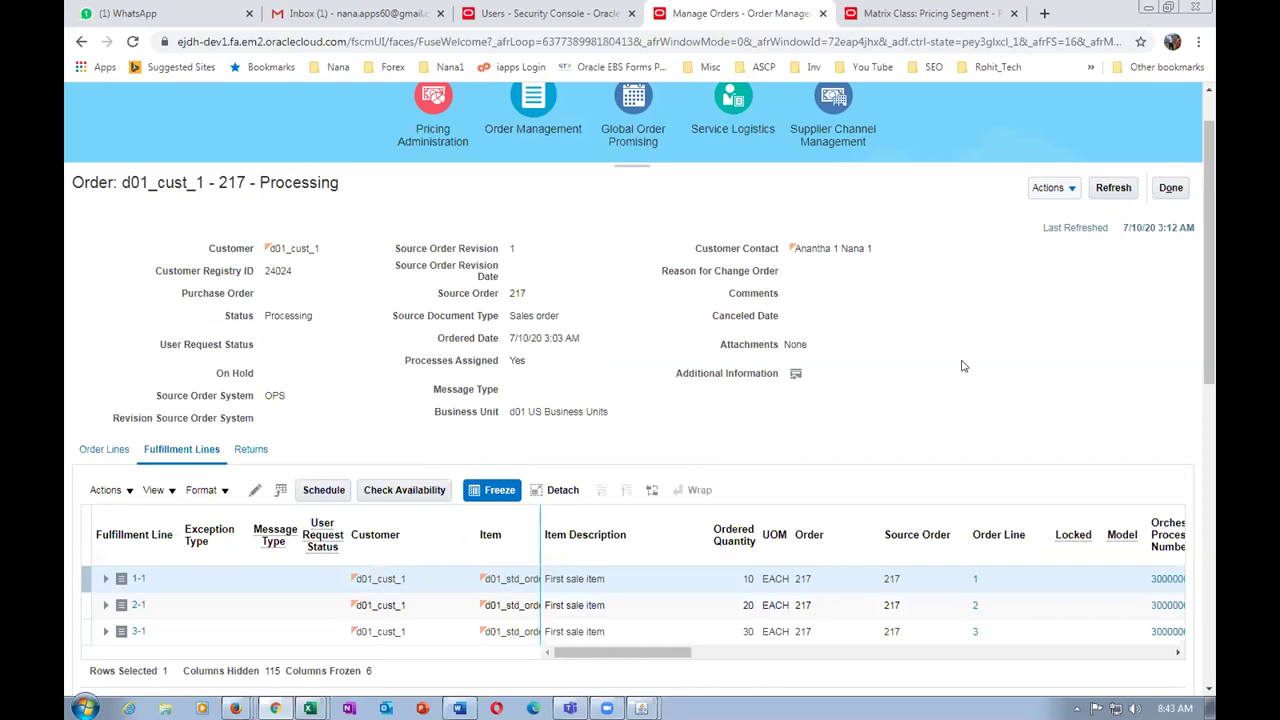
left_click_drag(616, 658, 730, 655)
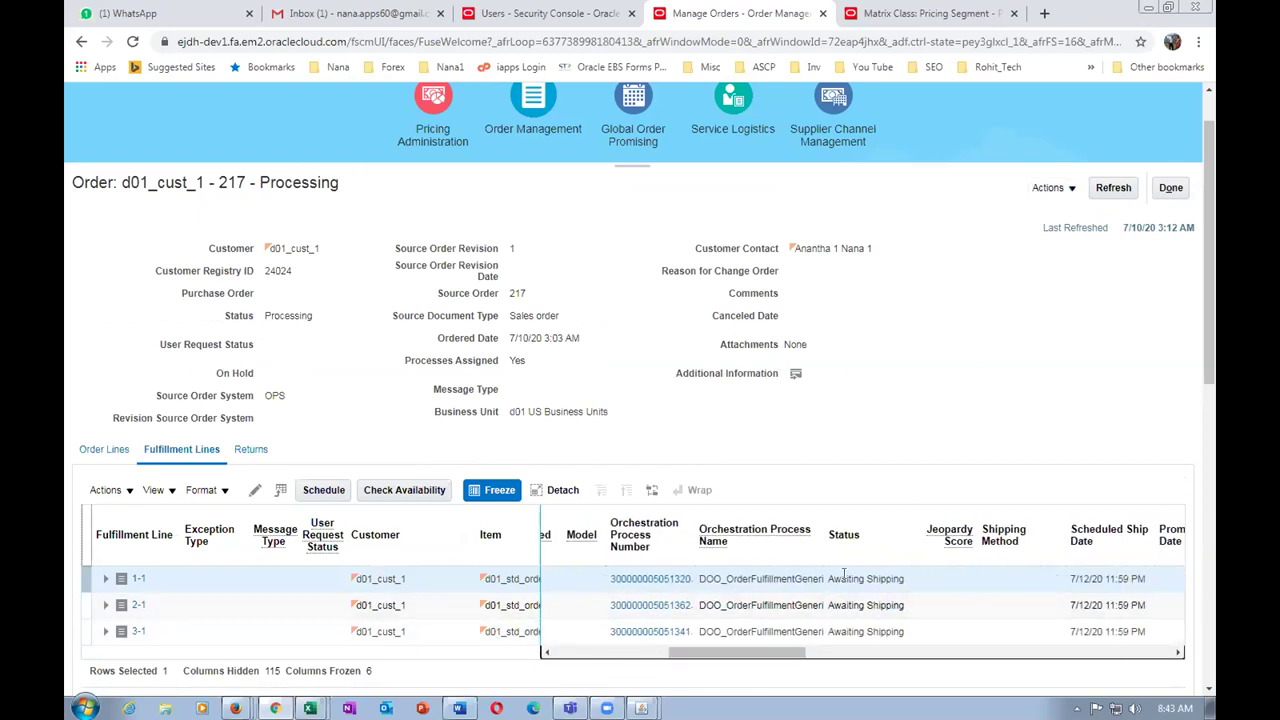
left_click(1170, 187)
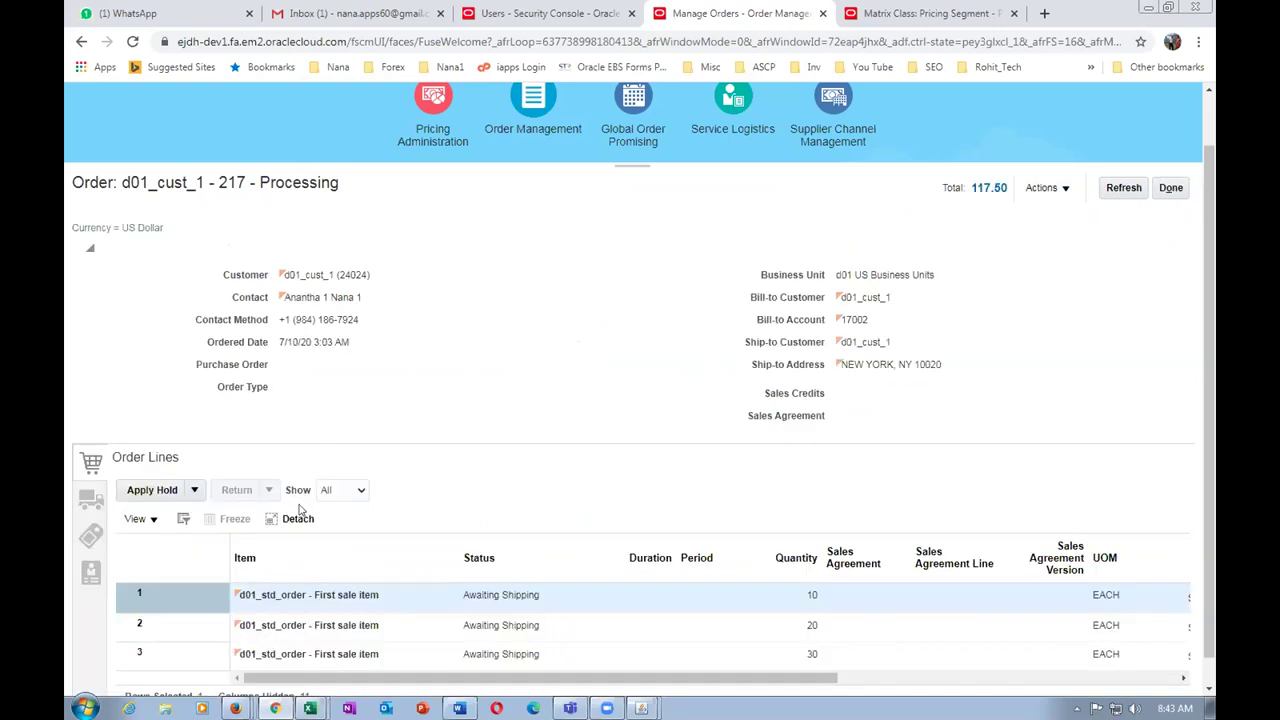
- Compare the order's header status and order number with the status of its order lines
left_click_drag(275, 182, 316, 184)
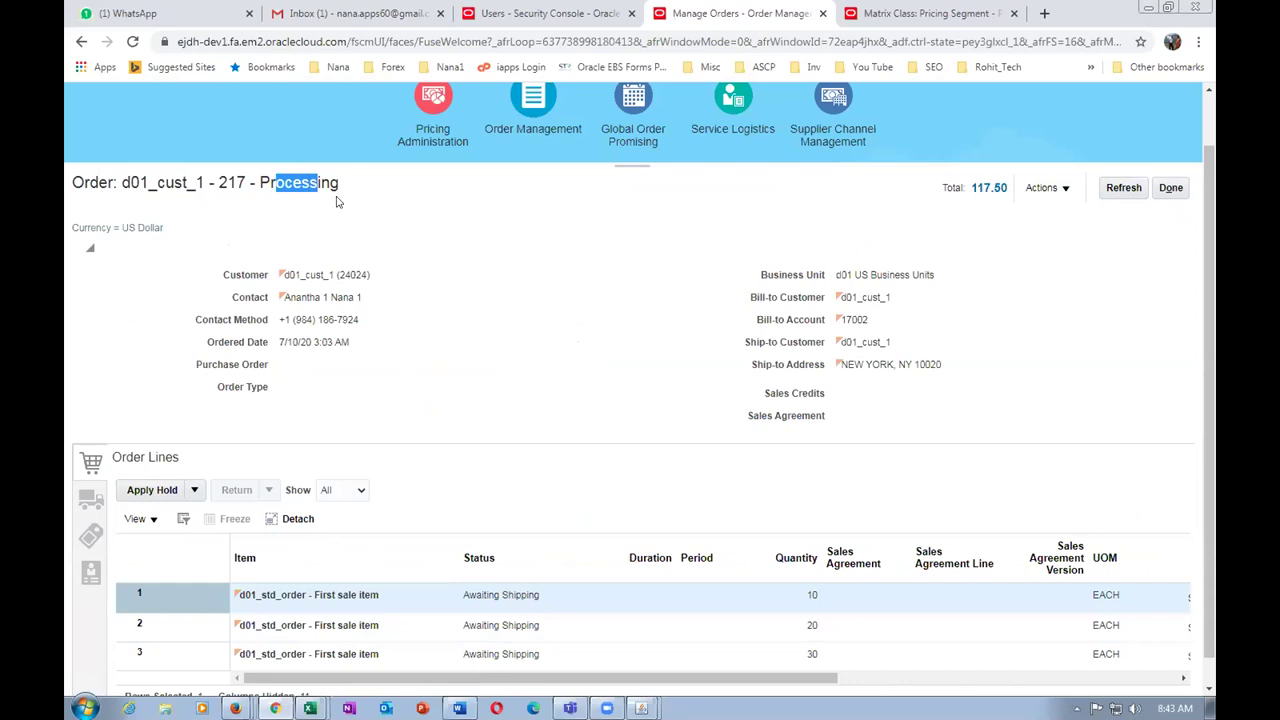
mouse_move(228, 182)
left_mouse_down()
mouse_move(260, 182)
mouse_move(222, 182)
mouse_move(240, 184)
left_mouse_up()
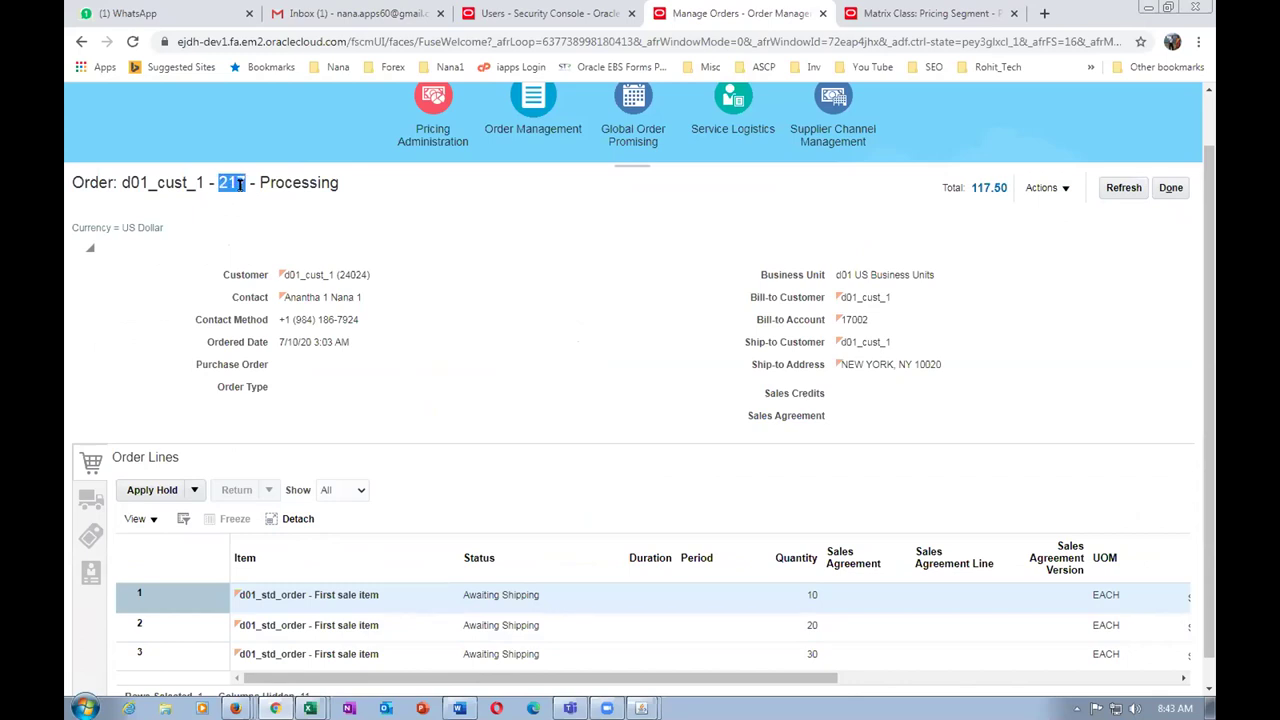
left_click(326, 242)
left_click(416, 605)
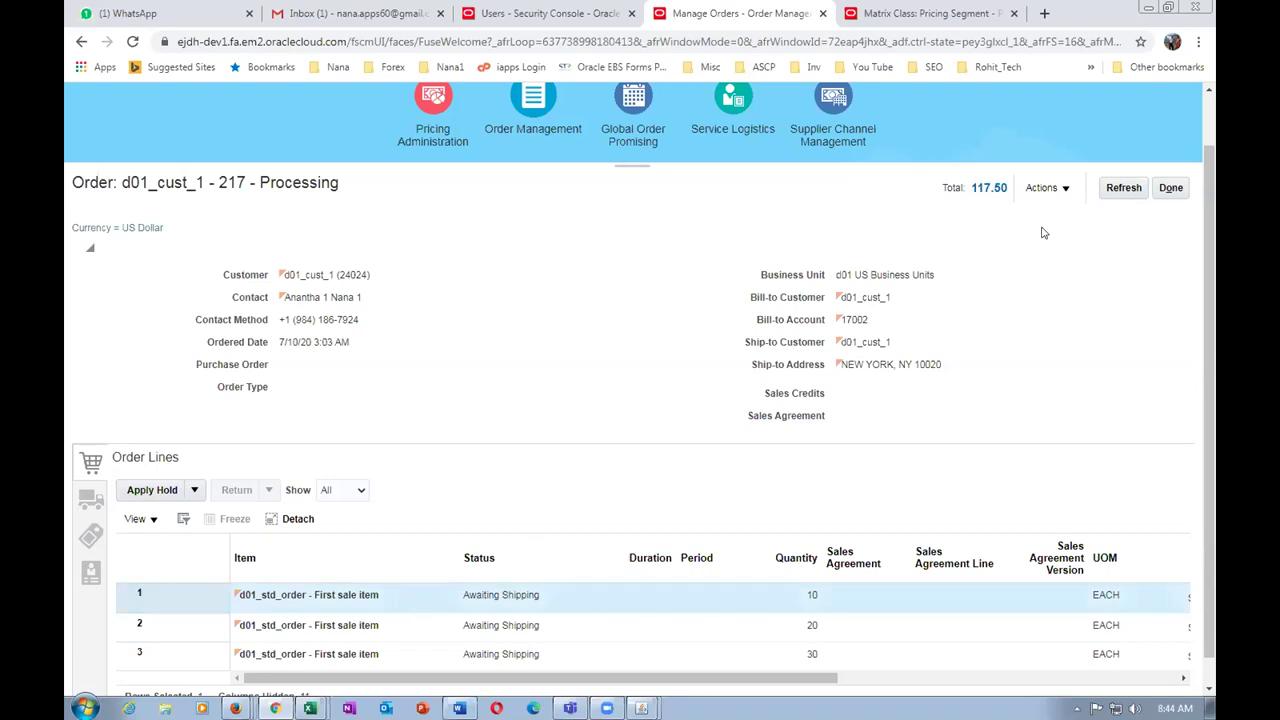
- Examine the actions available for the submitted order, including Create Revision, and the status of order line 1
left_click(1043, 188)
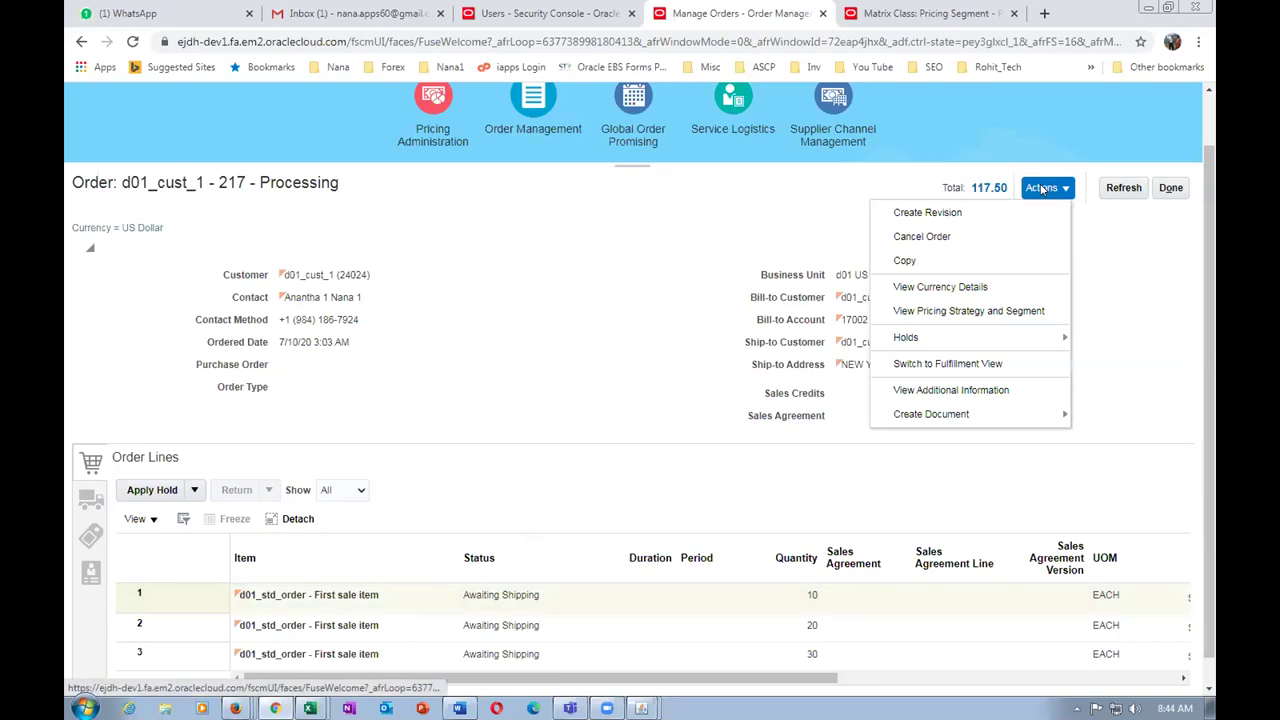
left_click(509, 379)
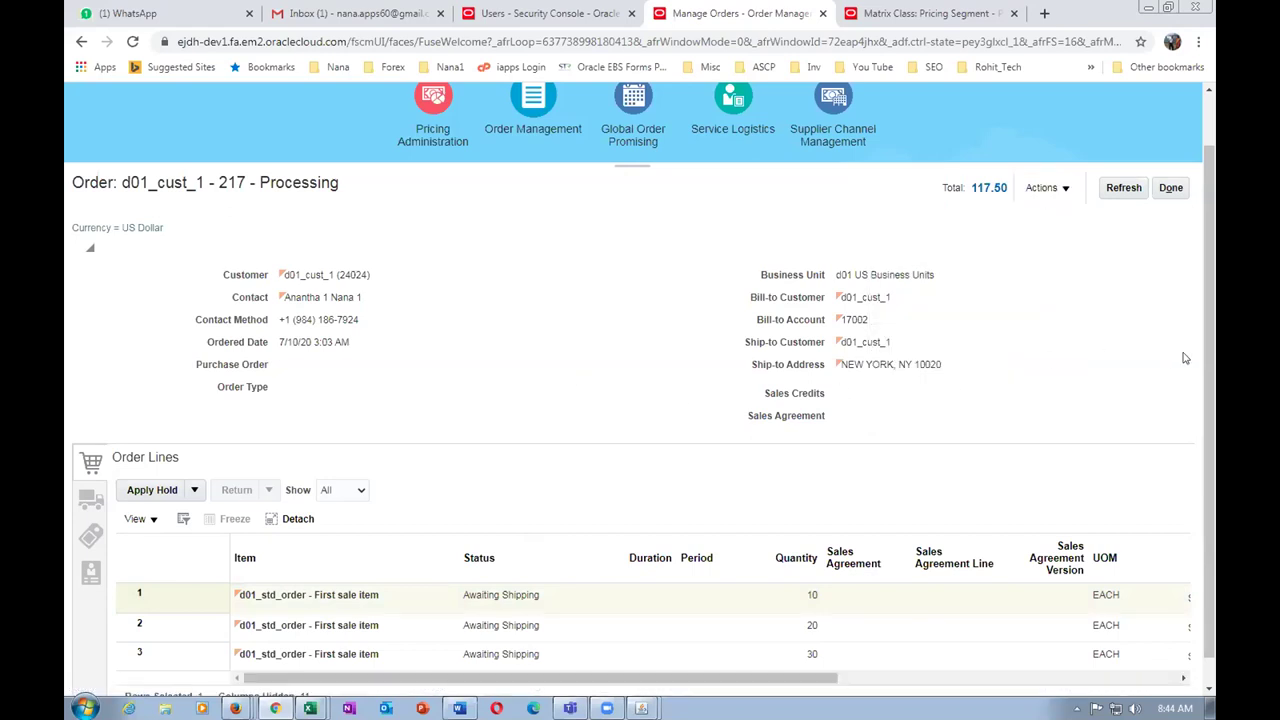
scroll(1211, 405, "down", 1)
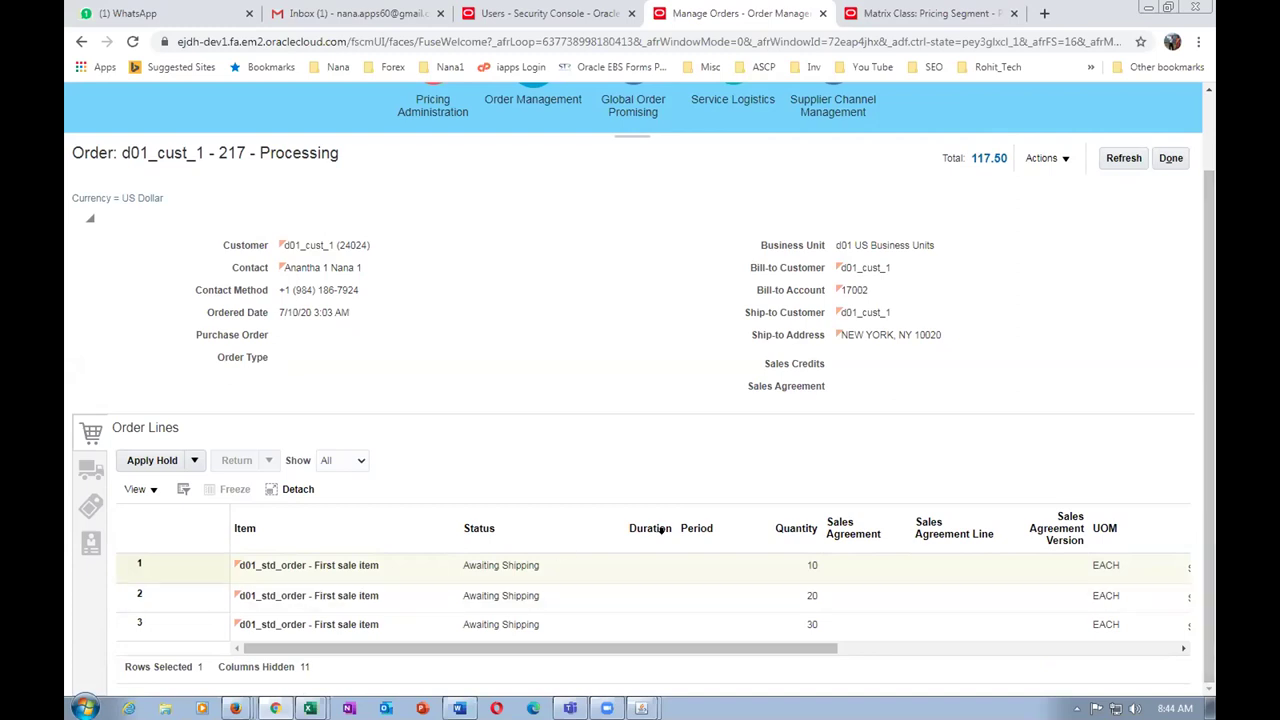
left_click(580, 562)
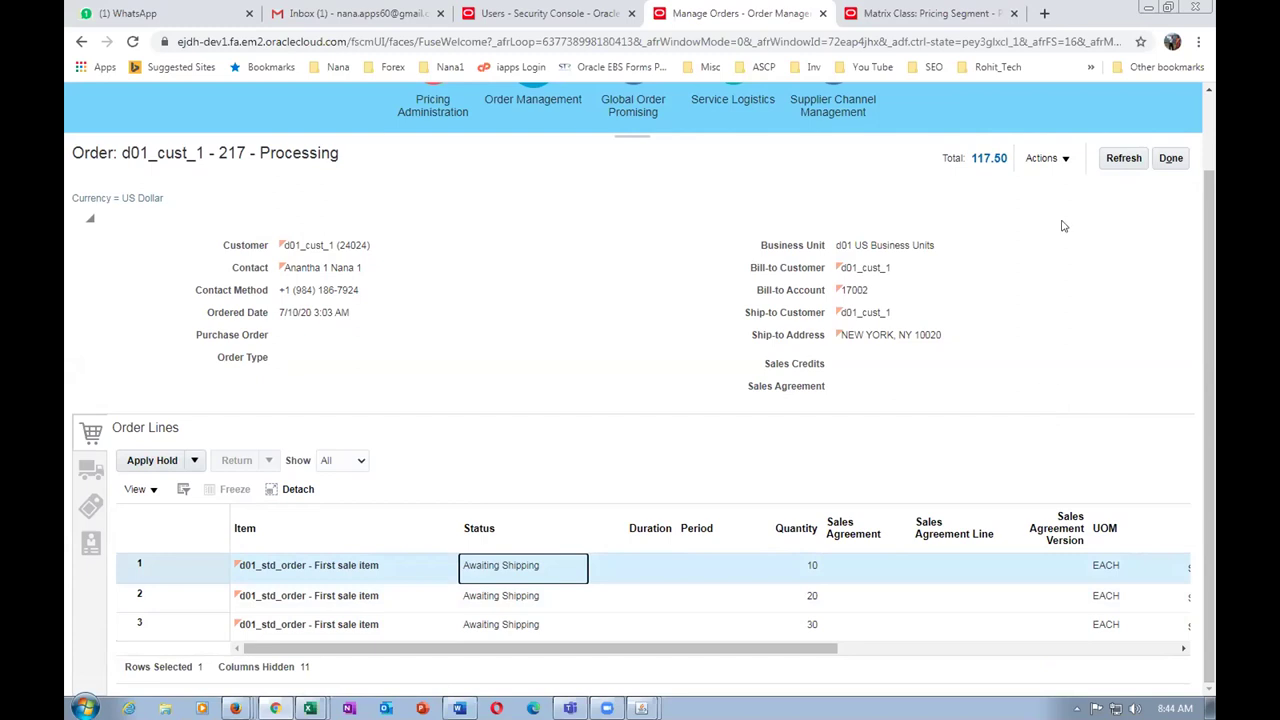
left_click(1051, 166)
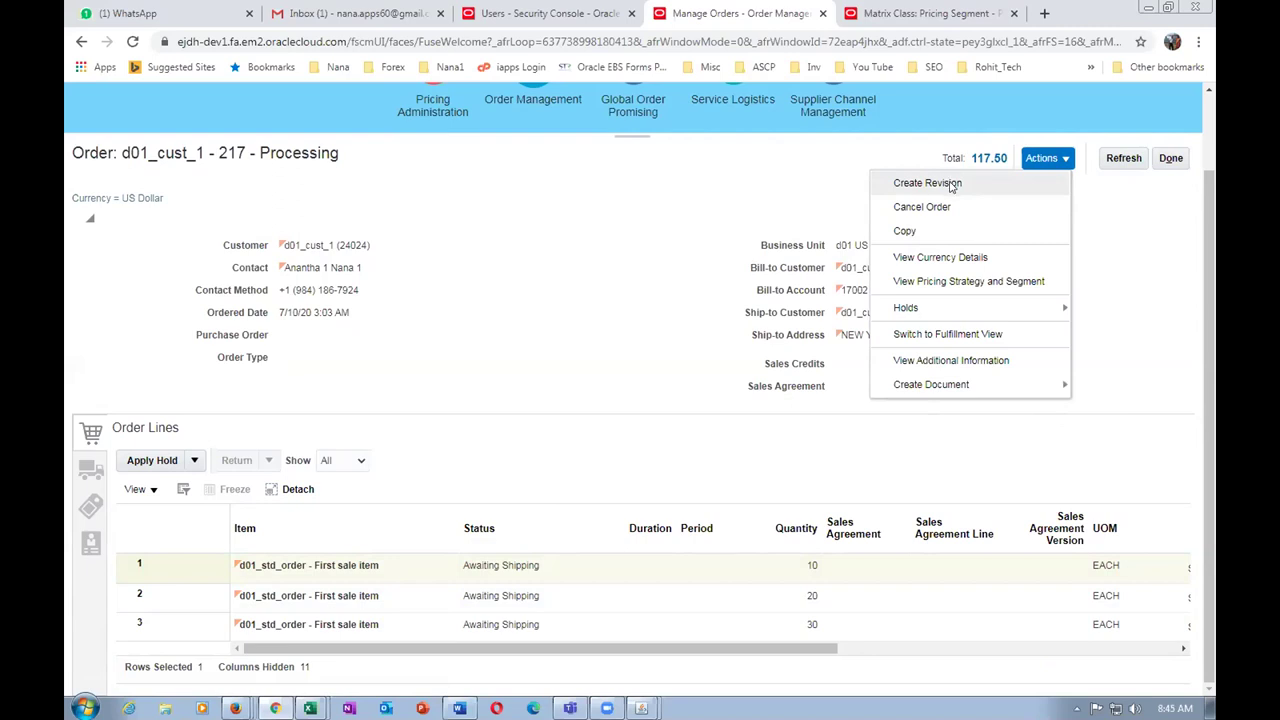
left_click(555, 329)
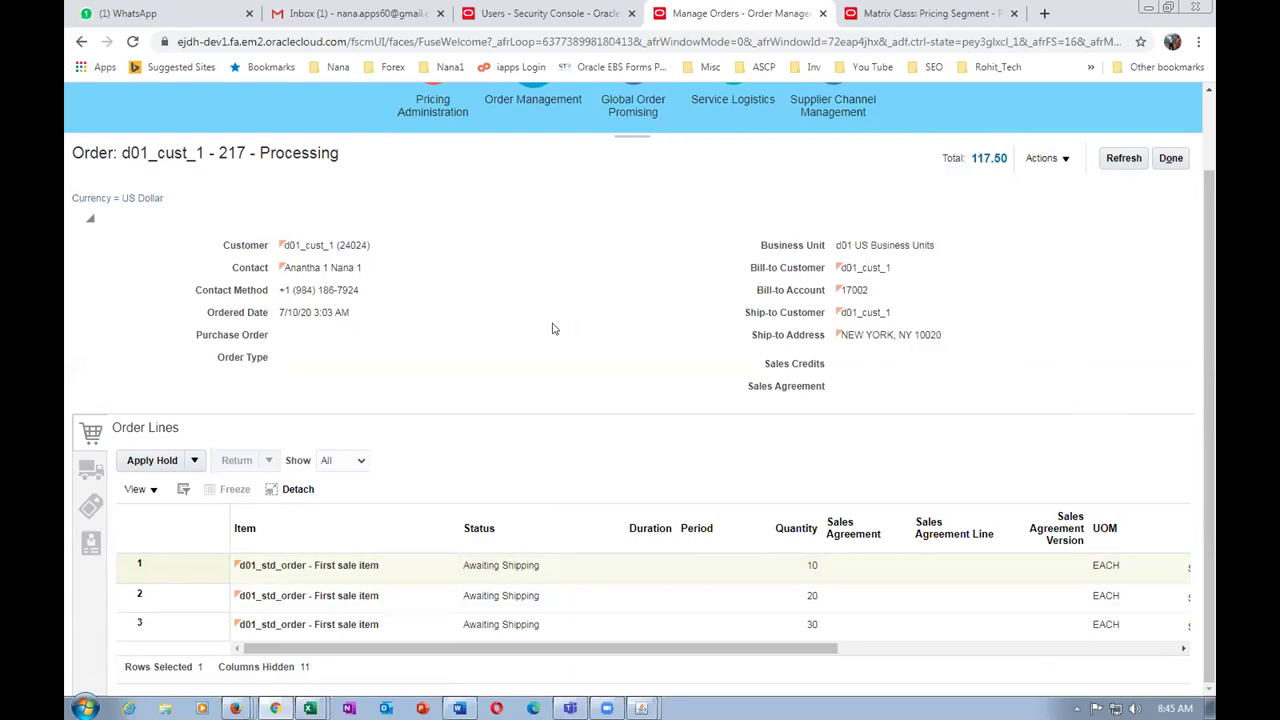
- Switch the order back to fulfillment view and review the columns of its fulfillment lines
left_click(1041, 157)
left_click(968, 336)
scroll(661, 389, "down", 3)
left_click(661, 389)
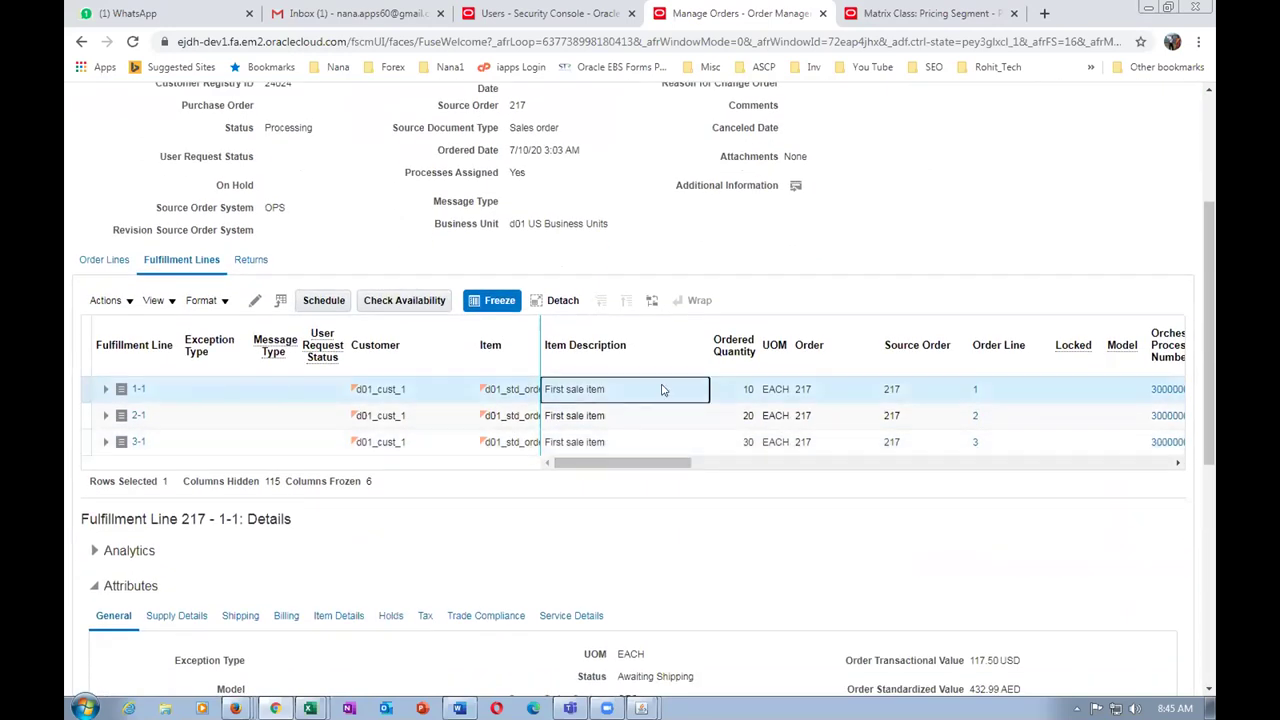
left_click_drag(619, 463, 654, 508)
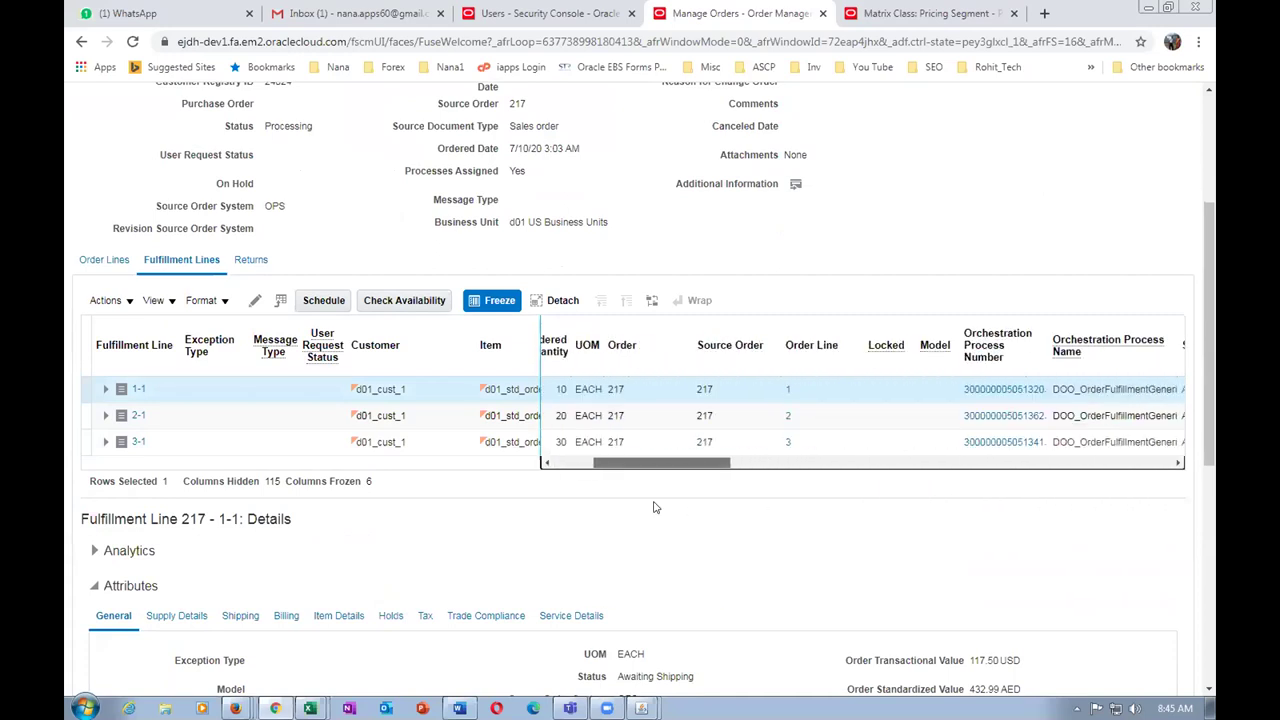
- Select fulfillment line 1-1 and examine the actions available for it, such as Unschedule, Split Fulfillment Line and Substitute Item
left_click(232, 390)
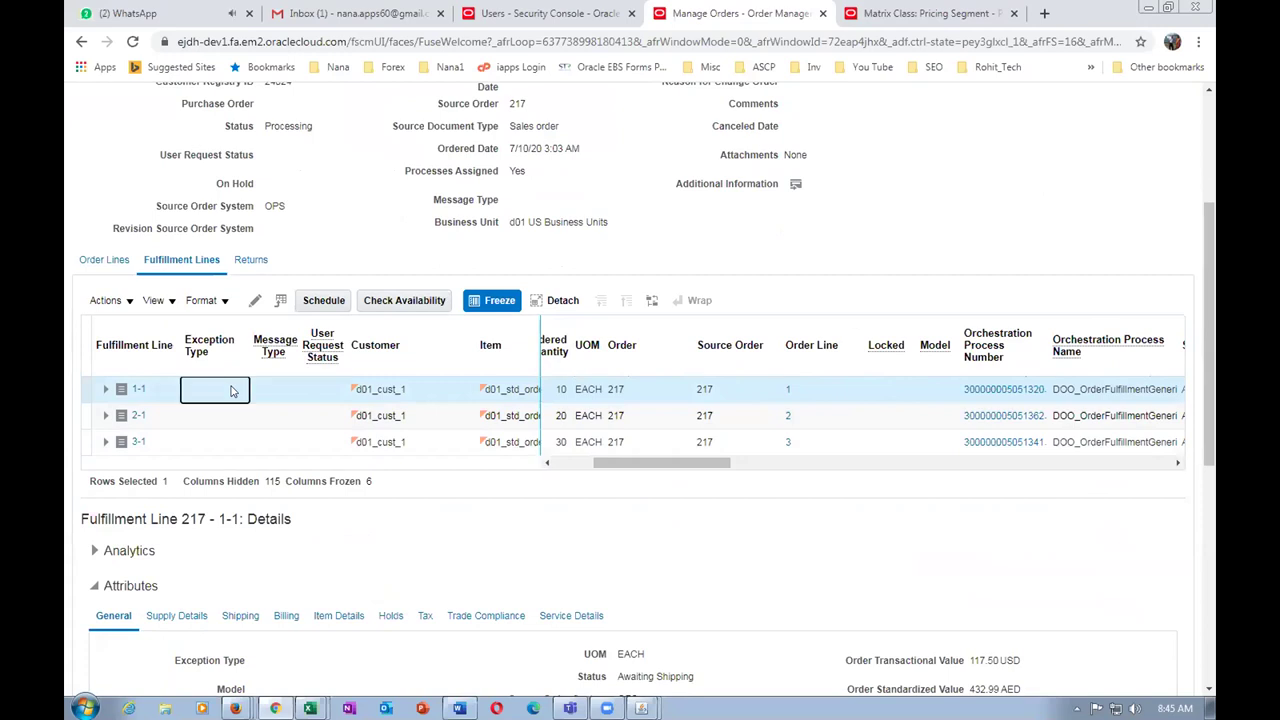
left_click(304, 393)
left_click(210, 392)
left_click(105, 301)
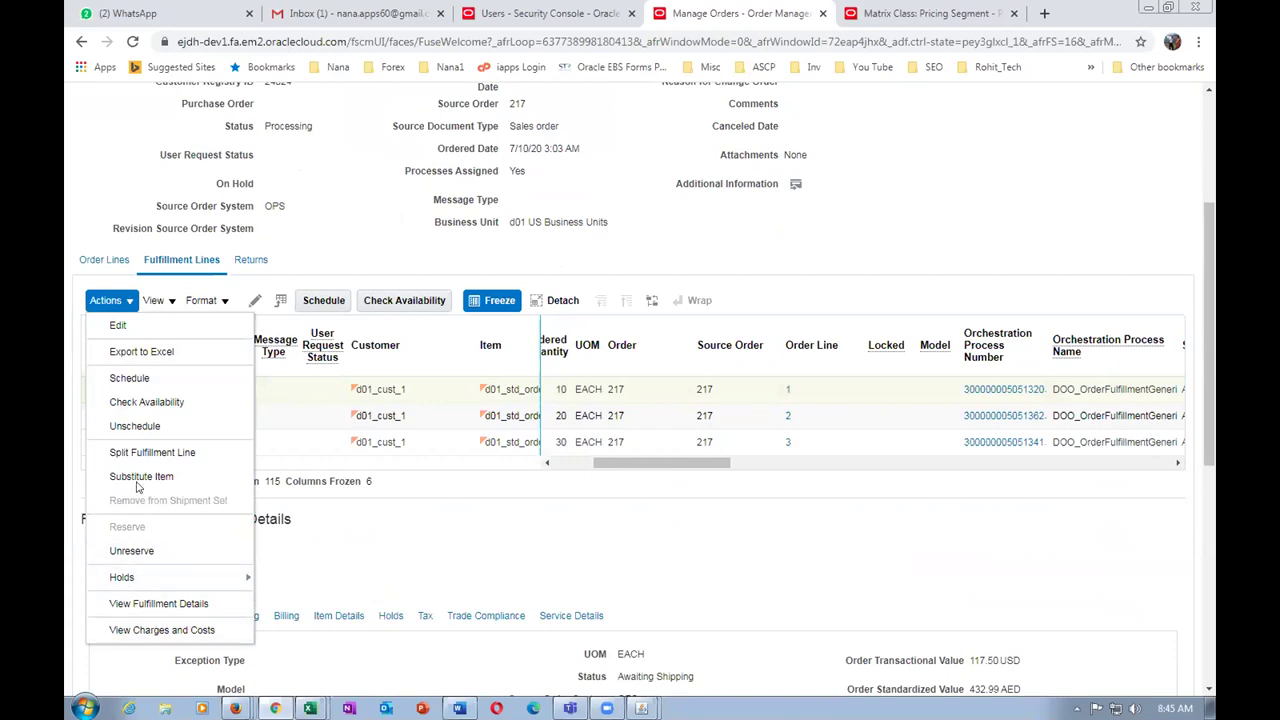
left_click(646, 251)
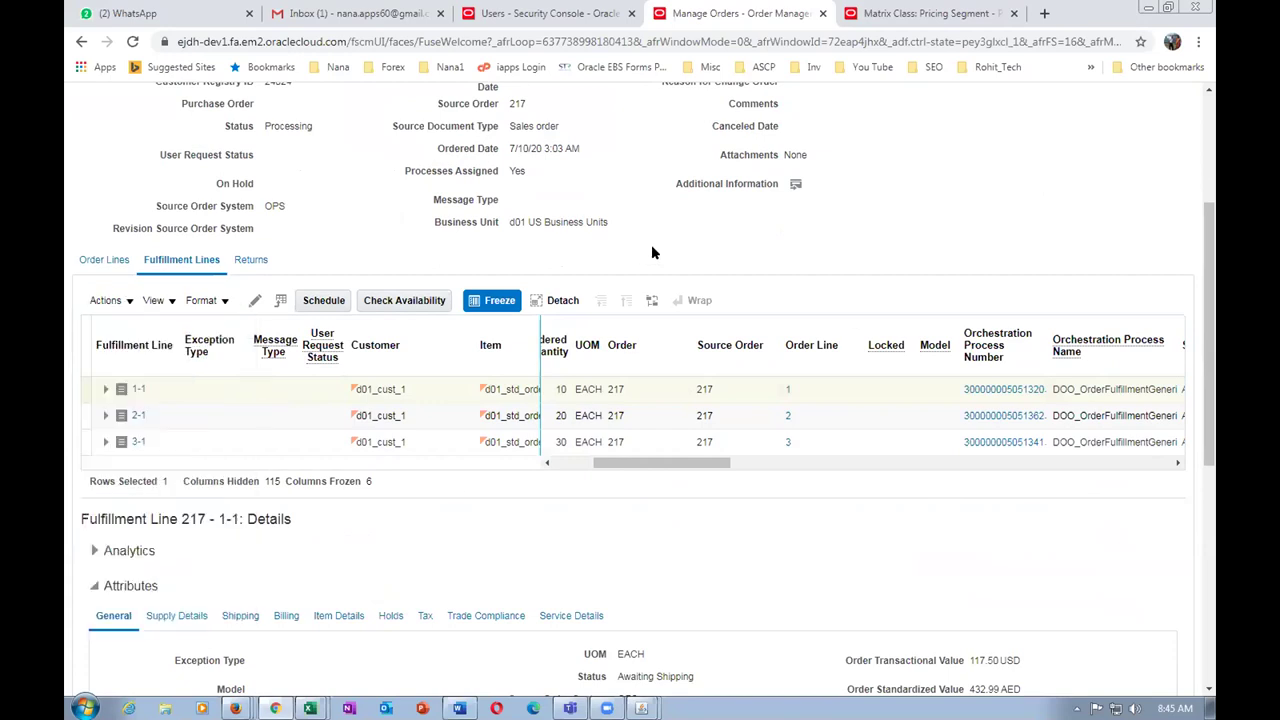
- Review the ordered quantity and item columns of the fulfillment lines and return to the standard order view
left_click(645, 466)
left_click_drag(645, 466, 566, 514)
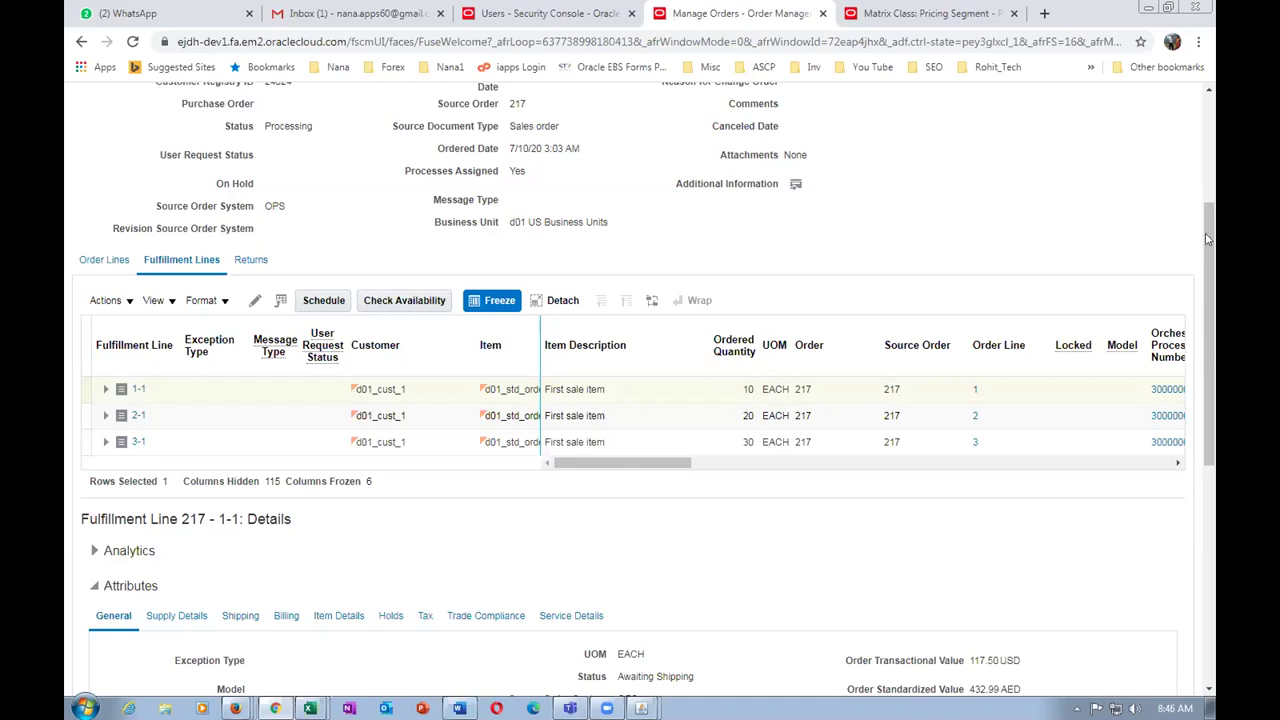
left_click_drag(1209, 303, 1175, 197)
left_click(1170, 249)
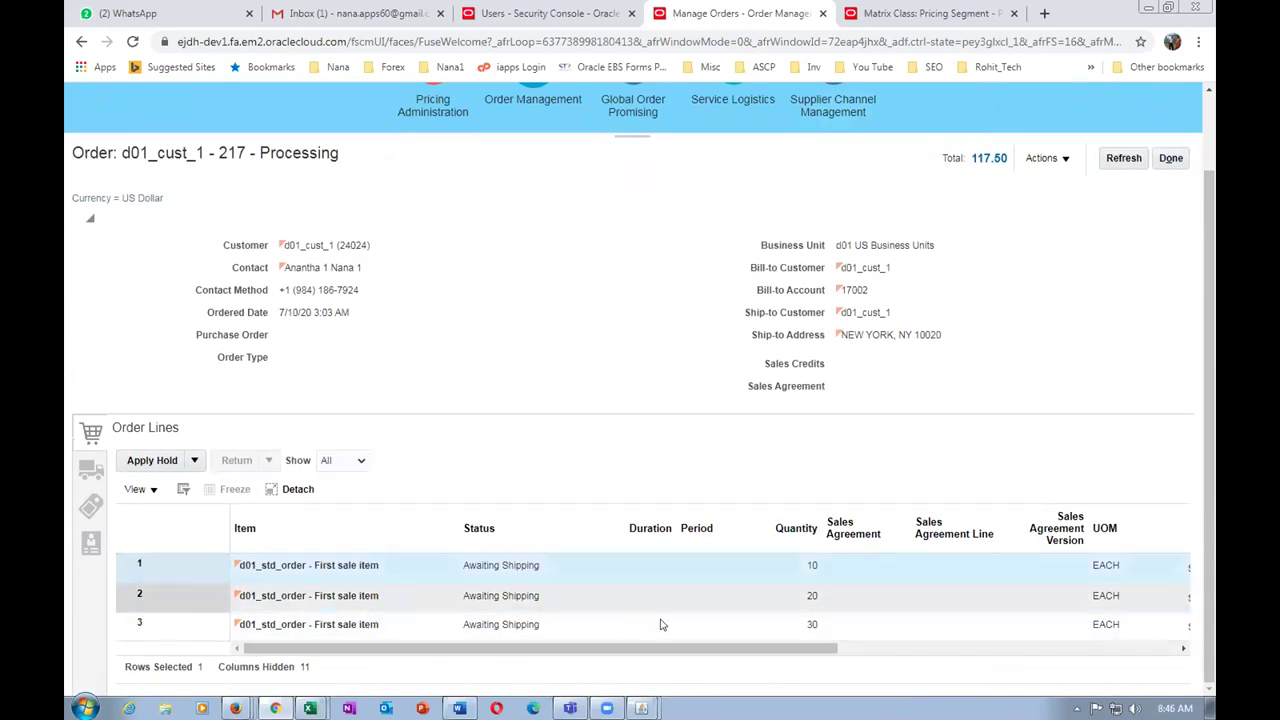
- Examine the order lines' price columns, view the line details of order line 1, and check the actions available for the order
left_click_drag(590, 652, 849, 676)
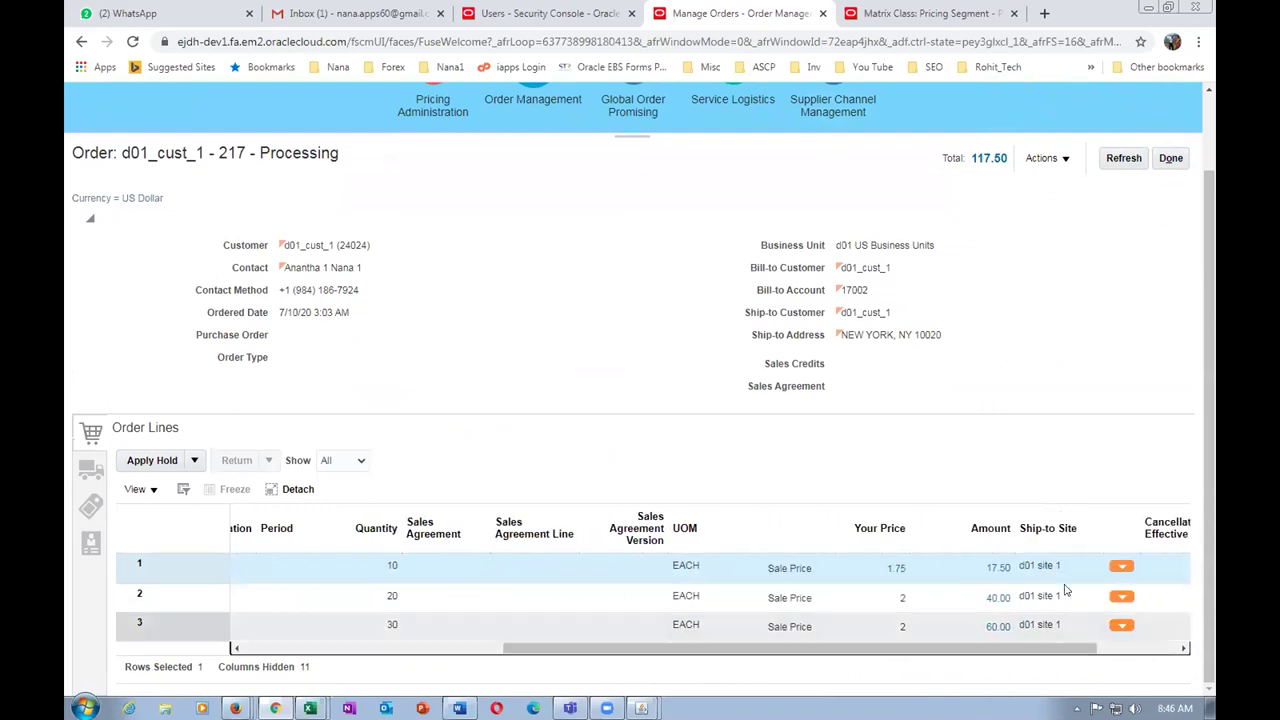
left_click(1124, 567)
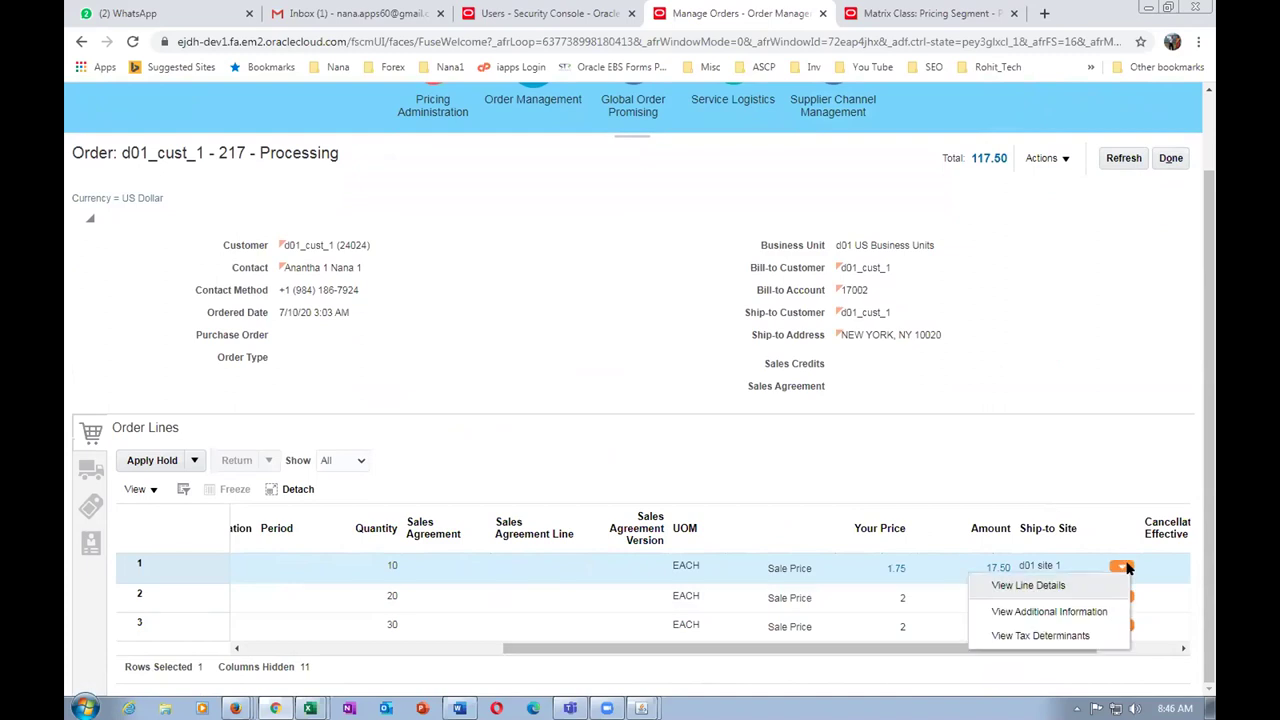
left_click(1028, 586)
left_click(700, 417)
left_click_drag(643, 648, 378, 677)
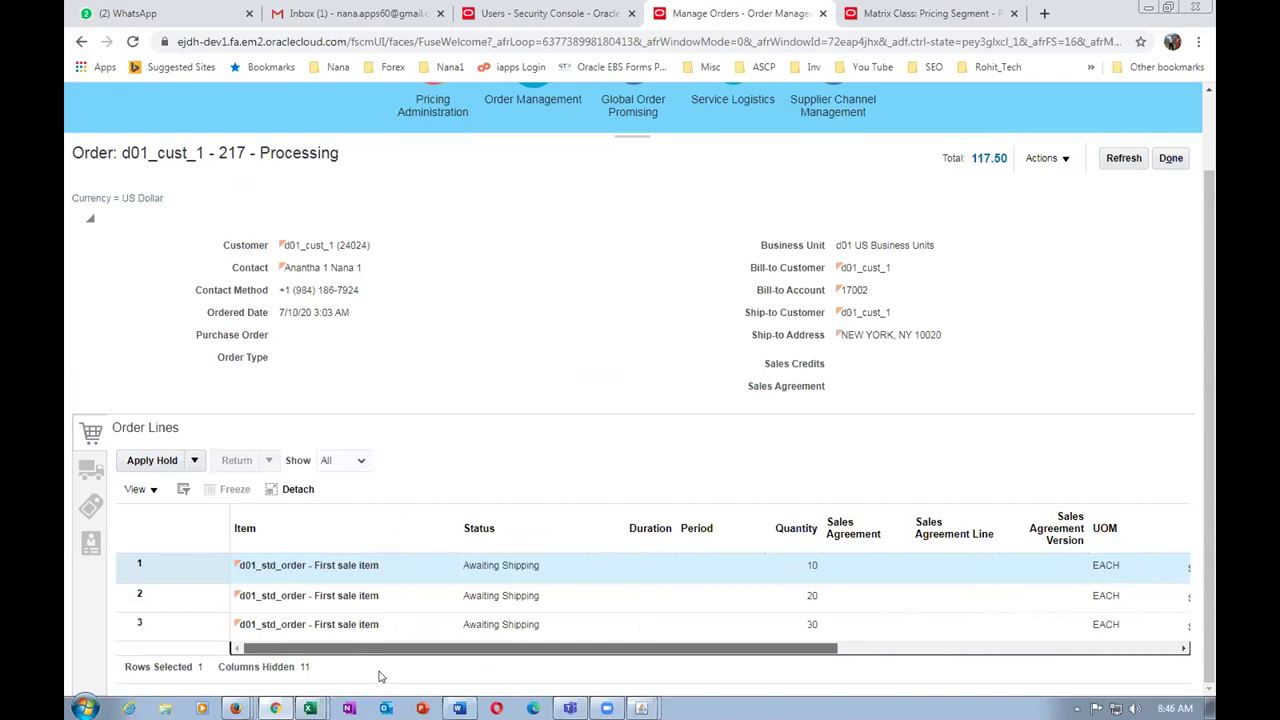
left_click(1042, 163)
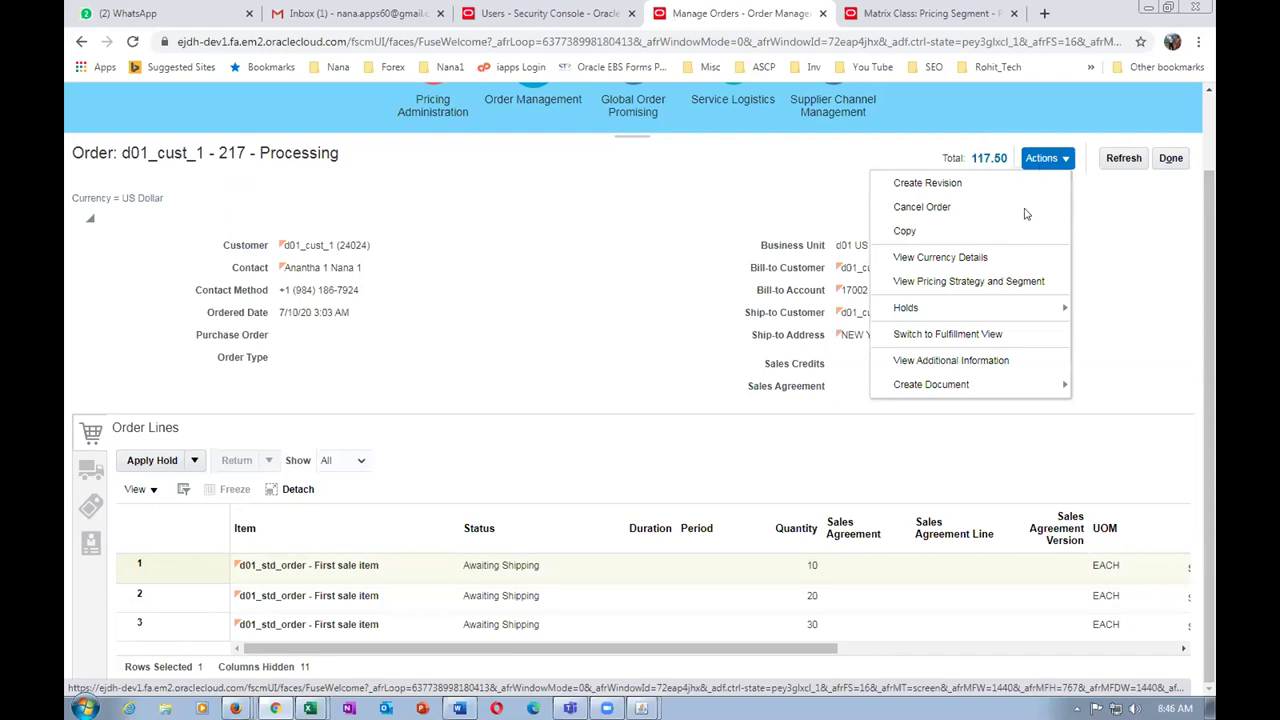
left_click(592, 344)
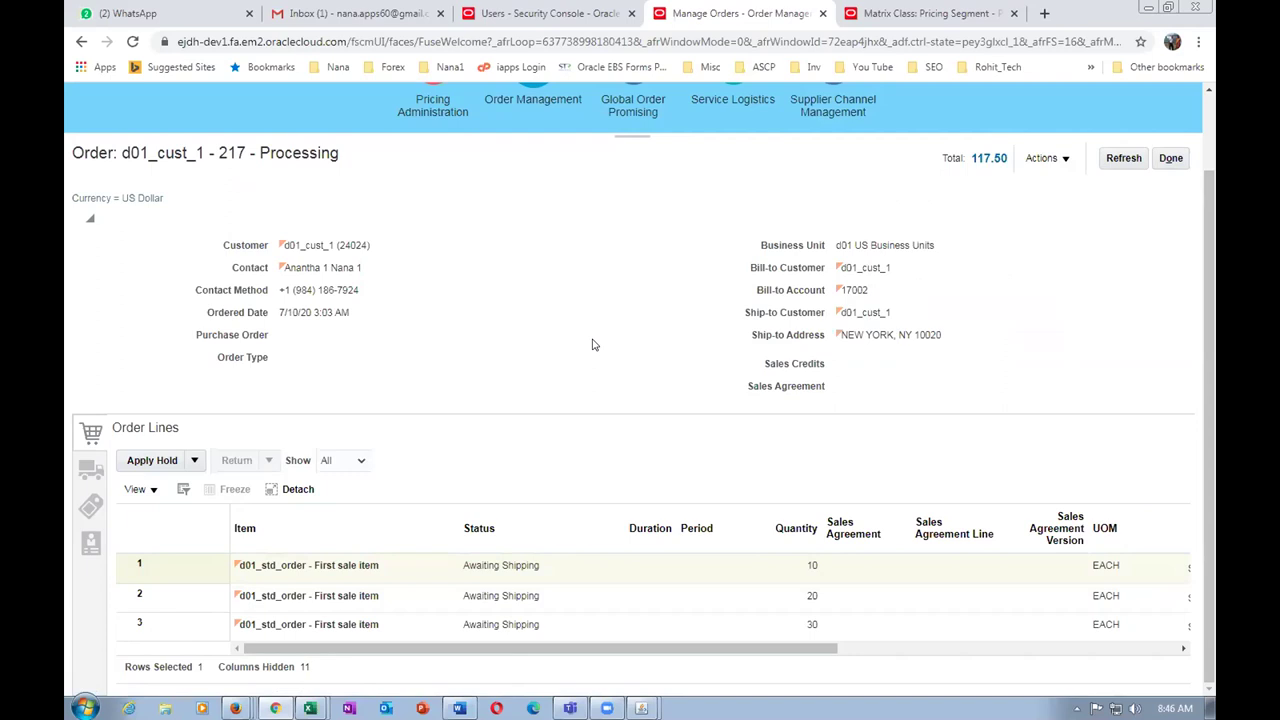
- Open the order's shipment details and examine the shipping method and shipping charge of order line 1
left_click(90, 471)
scroll(527, 547, "down", 1)
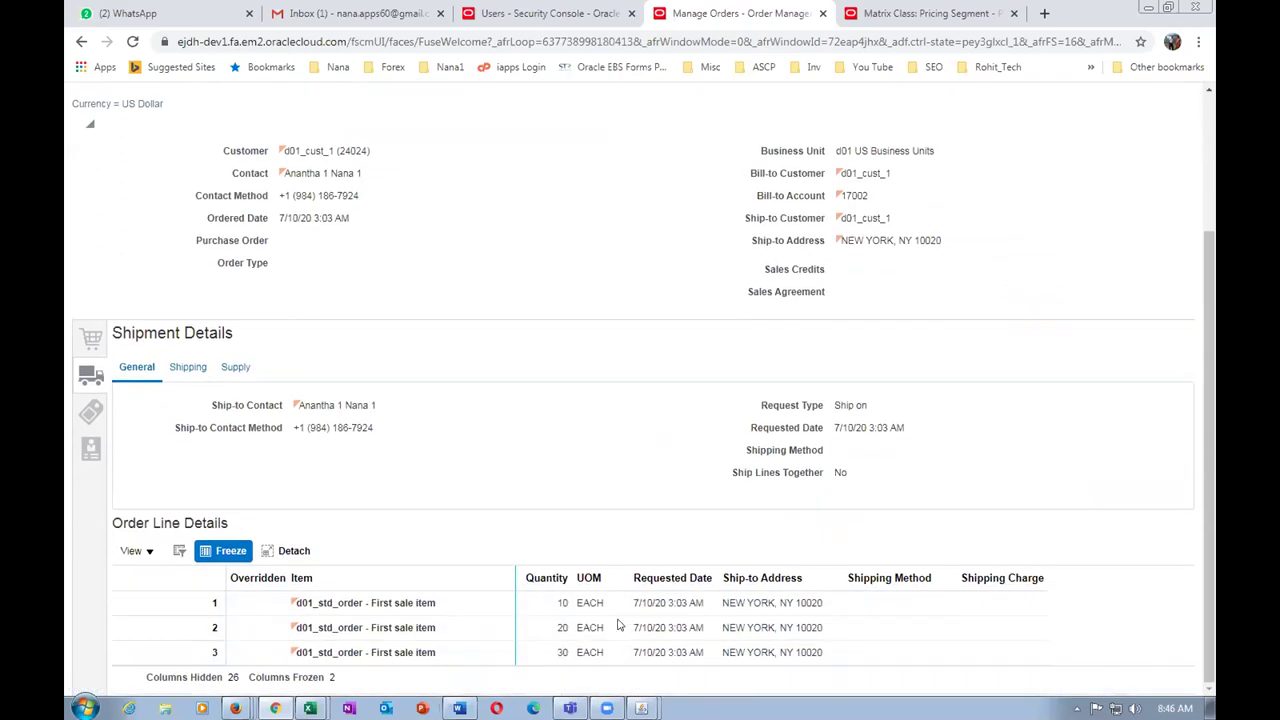
left_click(476, 604)
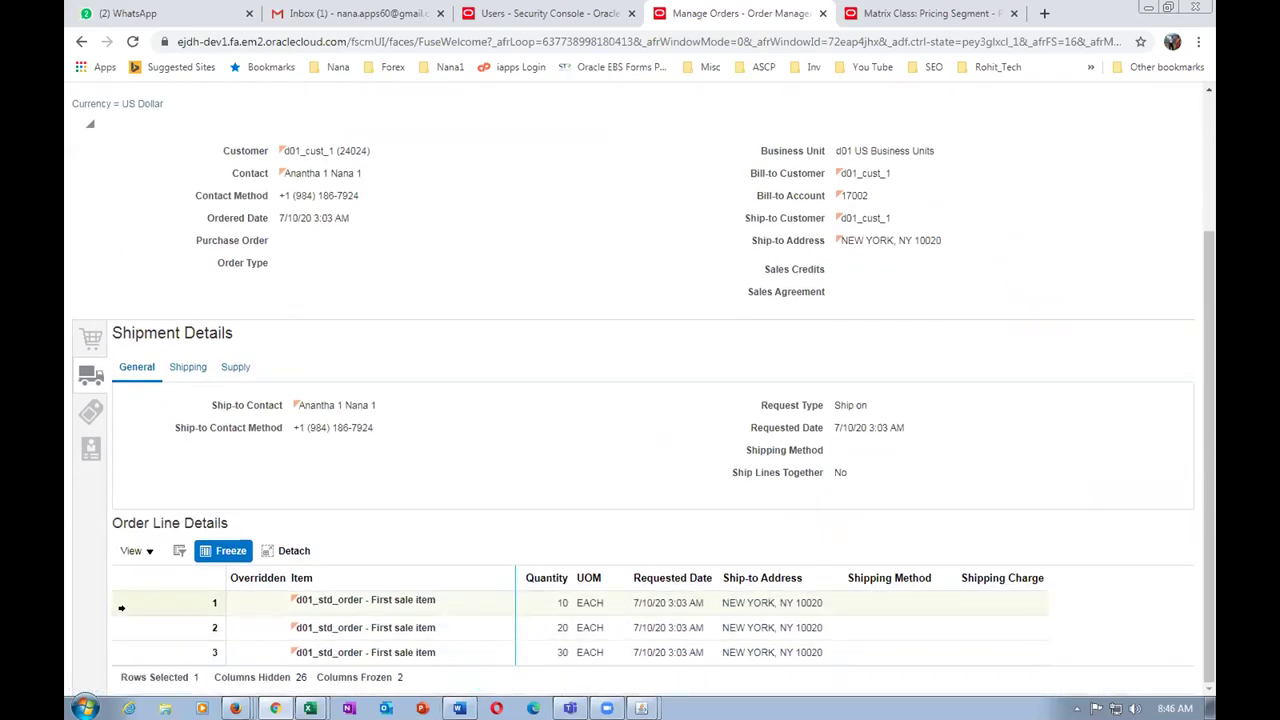
left_click(125, 597)
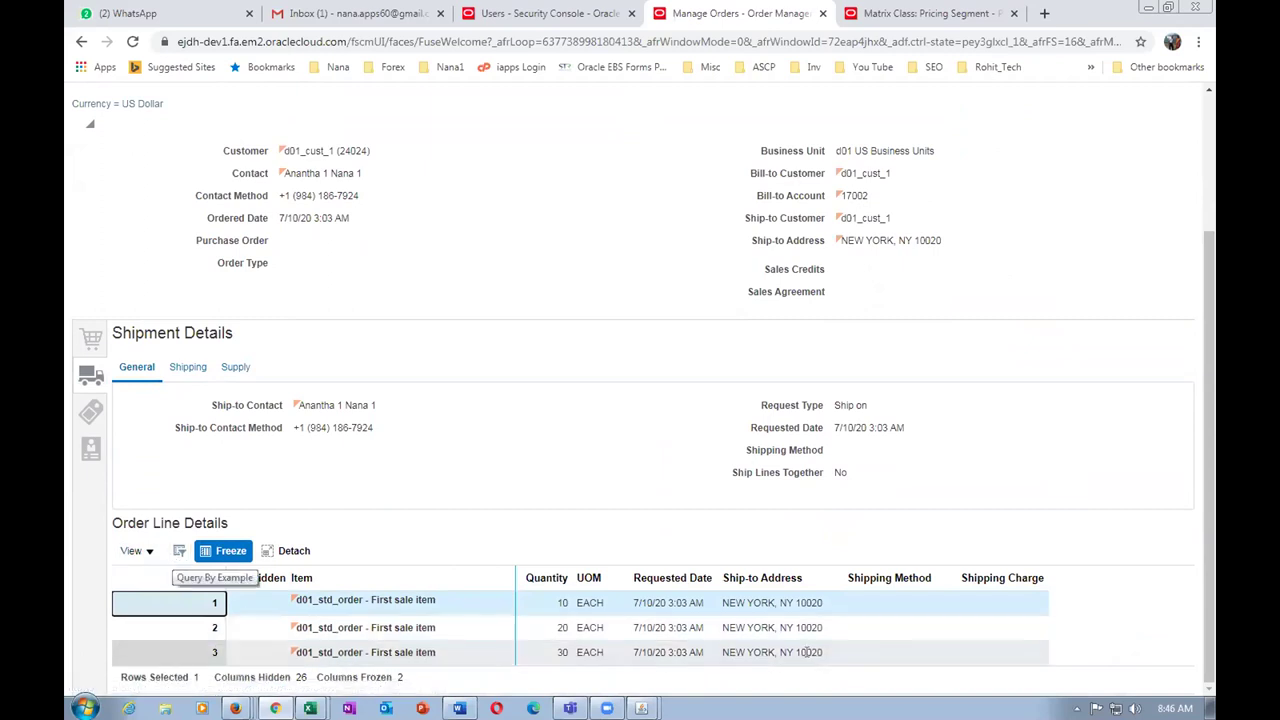
left_click(872, 604)
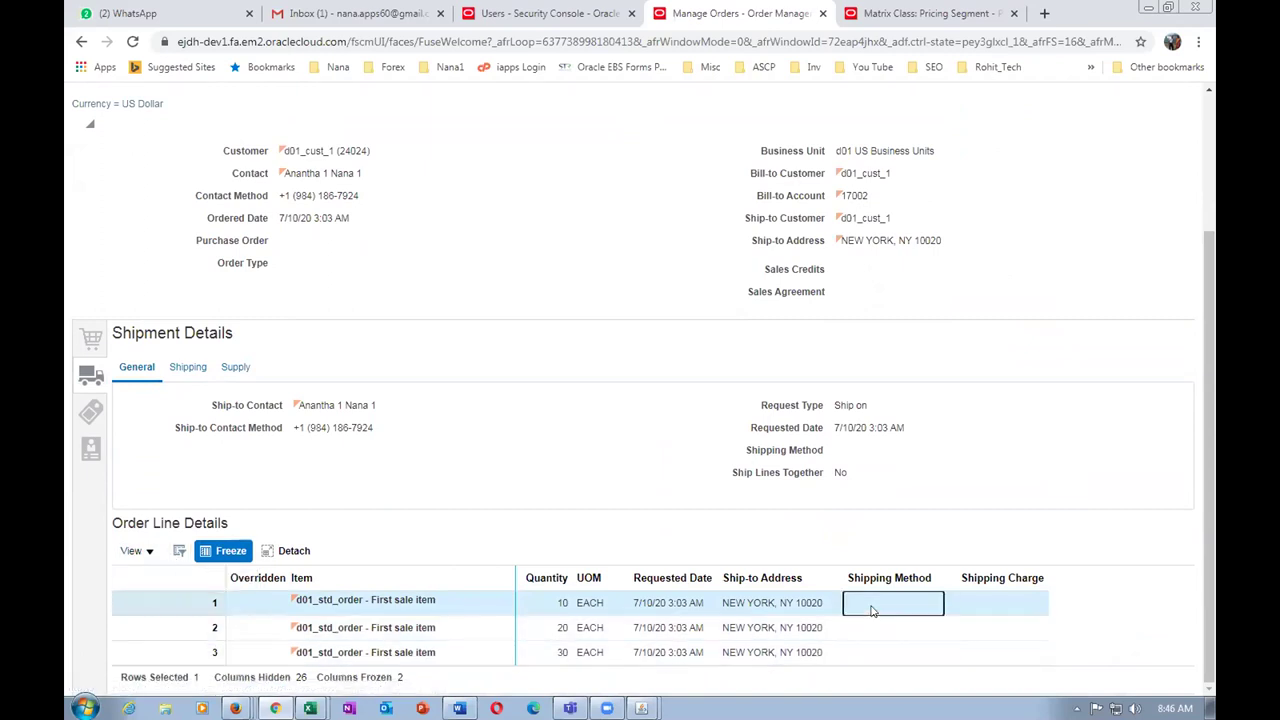
left_click(1007, 613)
left_click(897, 610)
- Check the order-level actions, such as Switch to Fulfillment View, and inspect line 1 in the shipment details again
scroll(620, 203, "up", 3)
left_click(1040, 224)
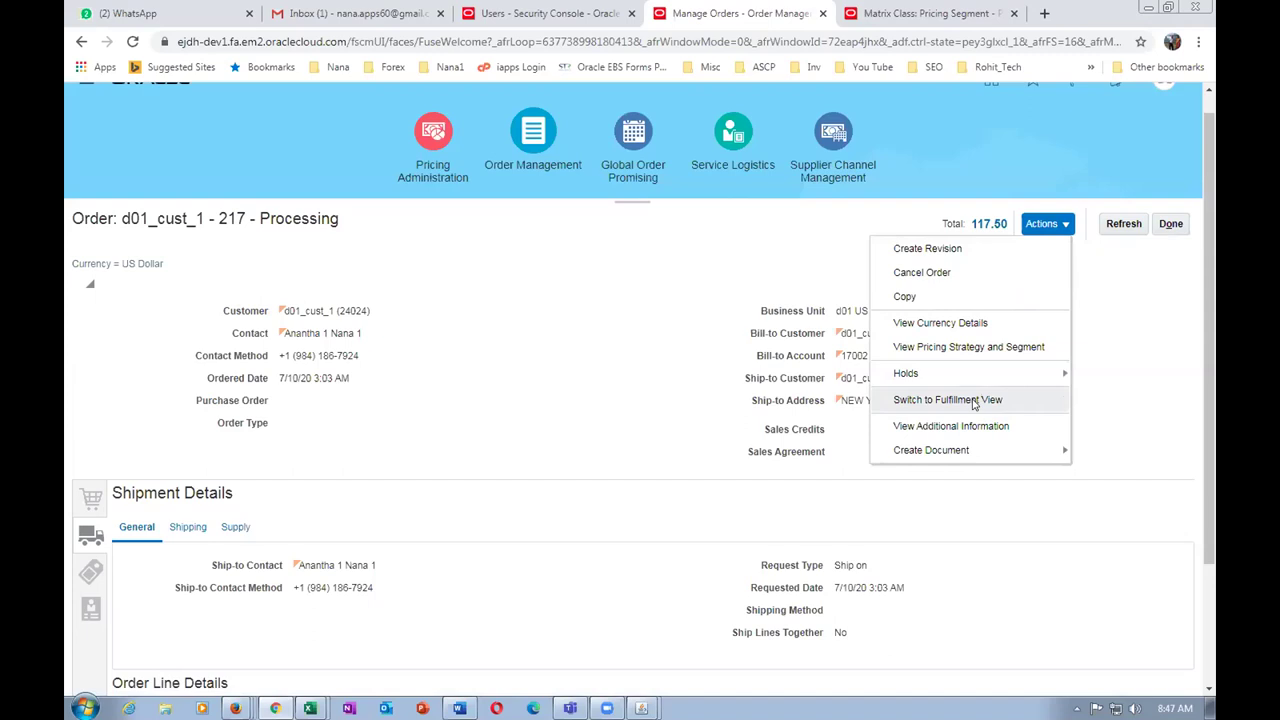
left_click(508, 410)
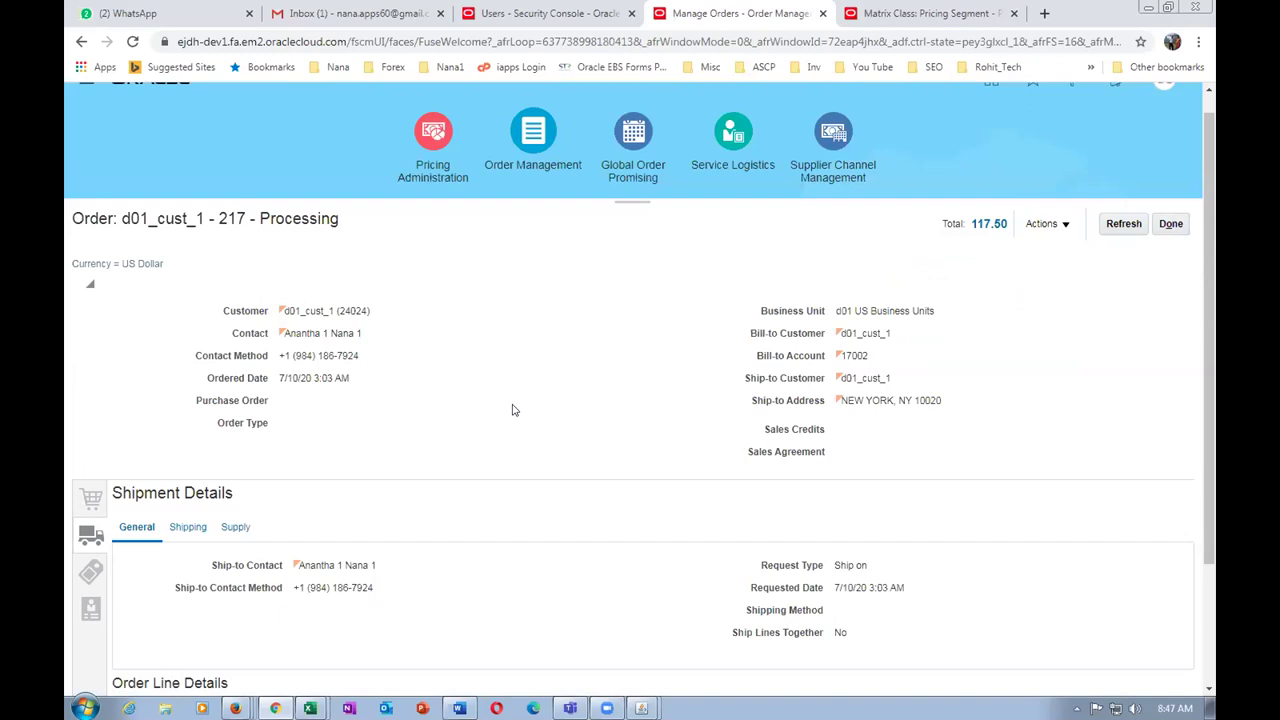
scroll(512, 410, "down", 3)
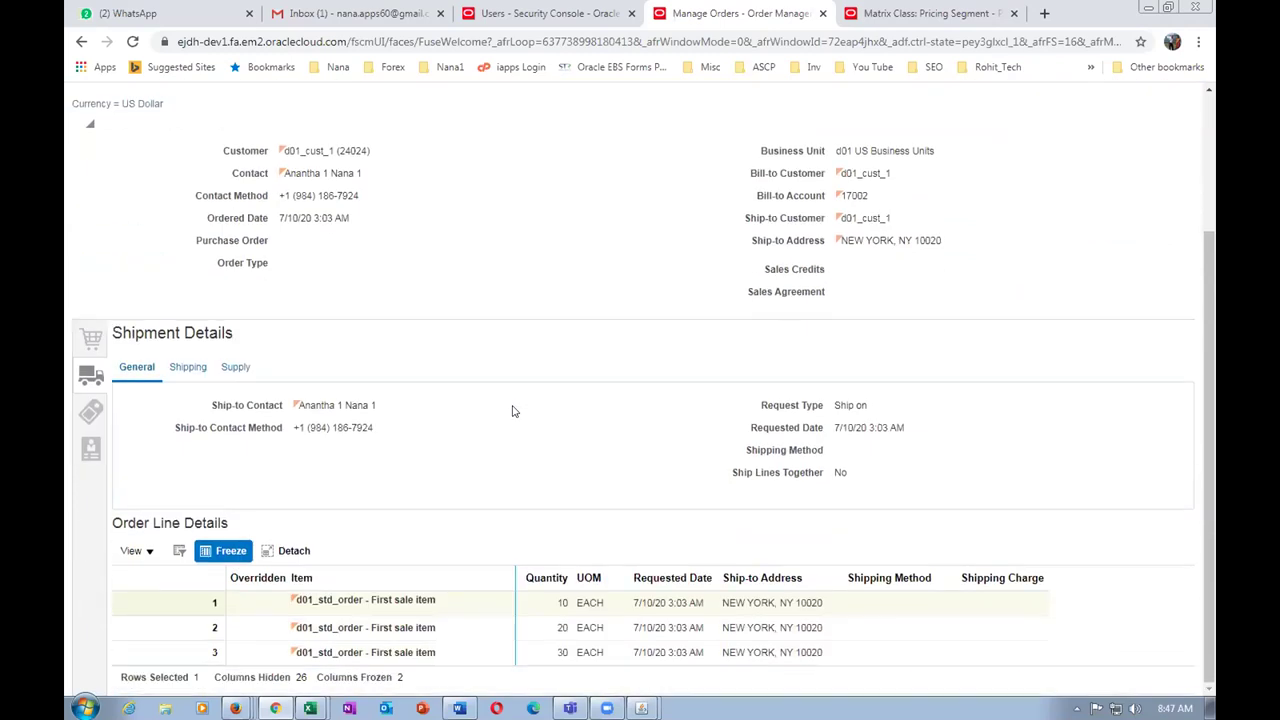
left_click(900, 605)
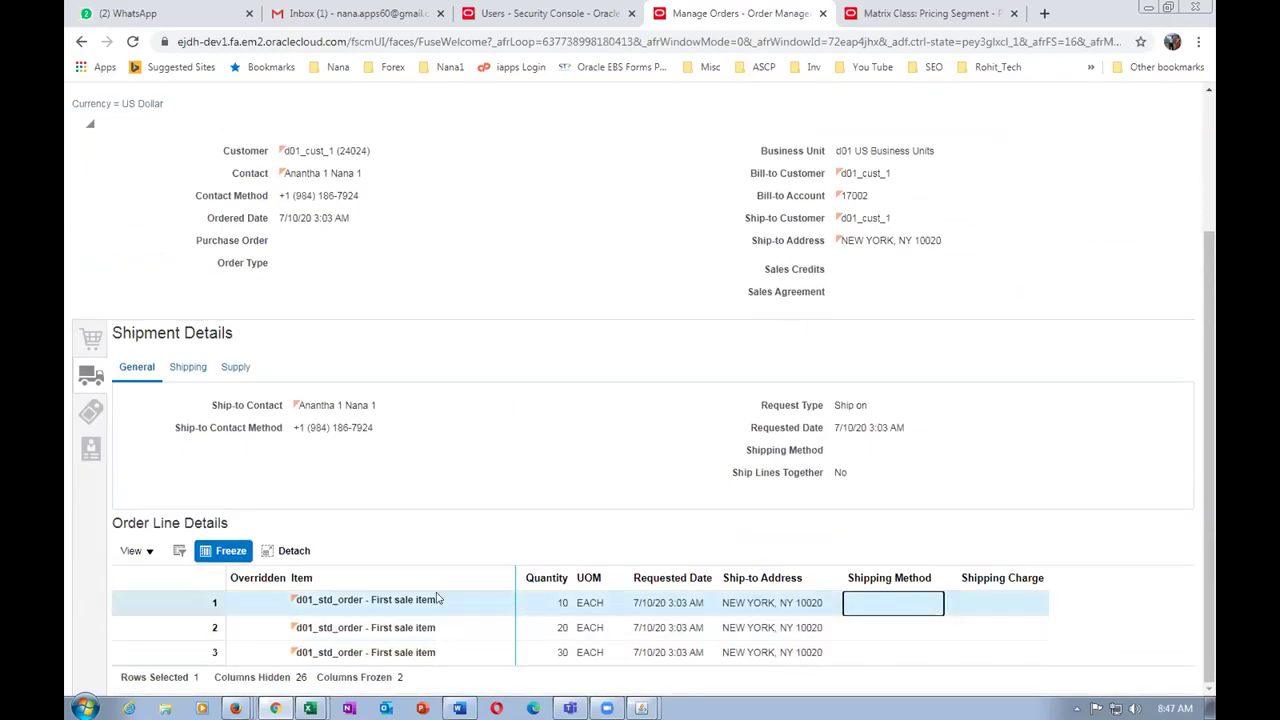
left_click(121, 594)
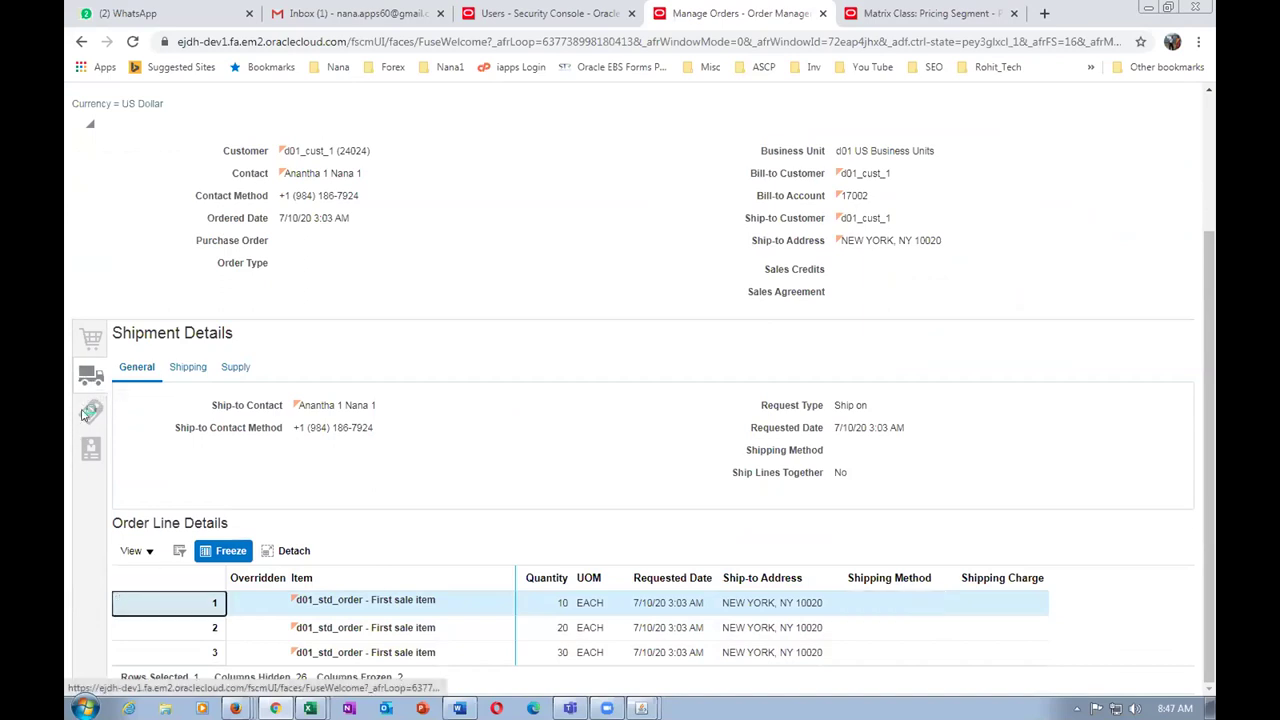
- Review the order's billing and payment details and the sales credits of its lines
left_click(340, 428)
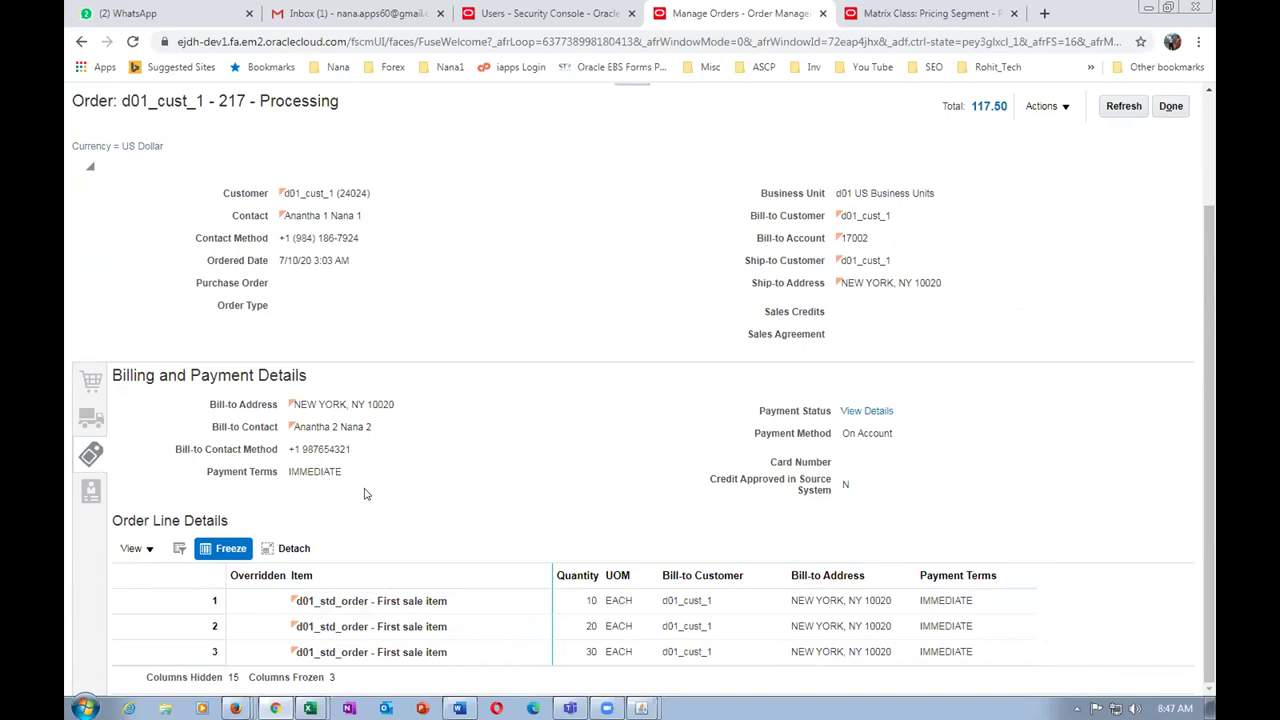
left_click(92, 488)
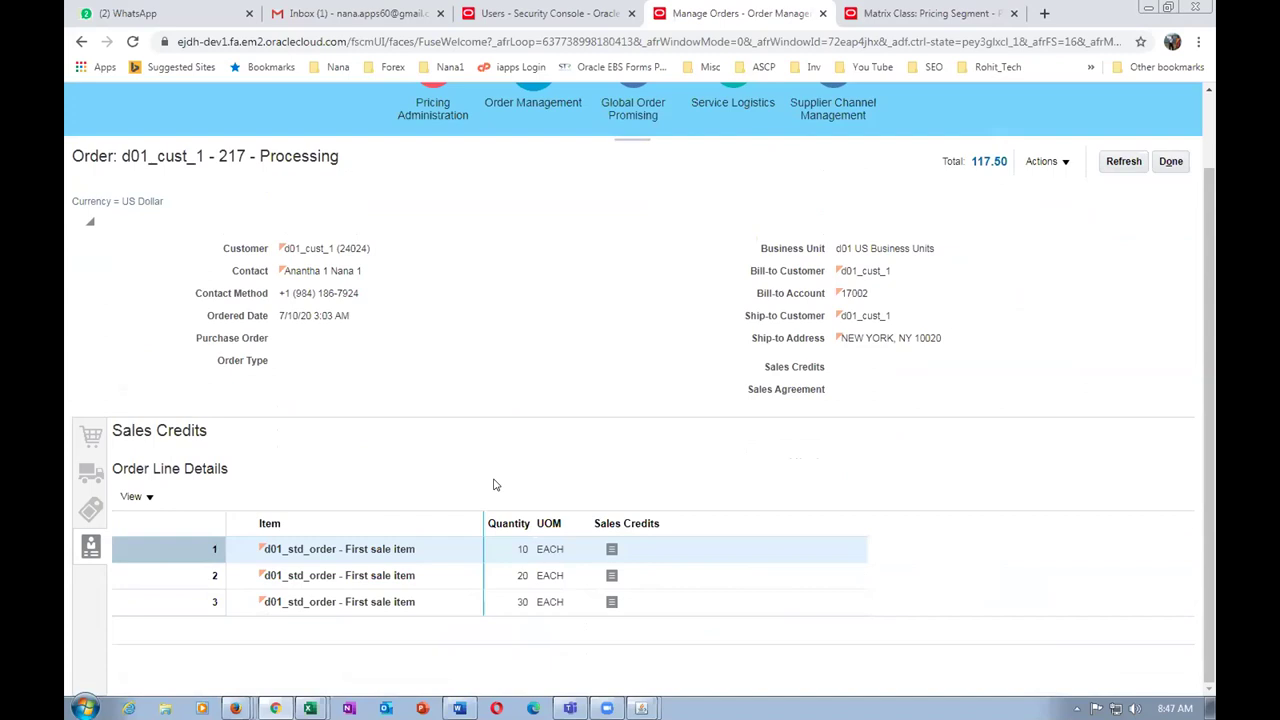
- Return to the shipment details and review the general and shipping attributes, such as freight terms and partial shipments
left_click(100, 464)
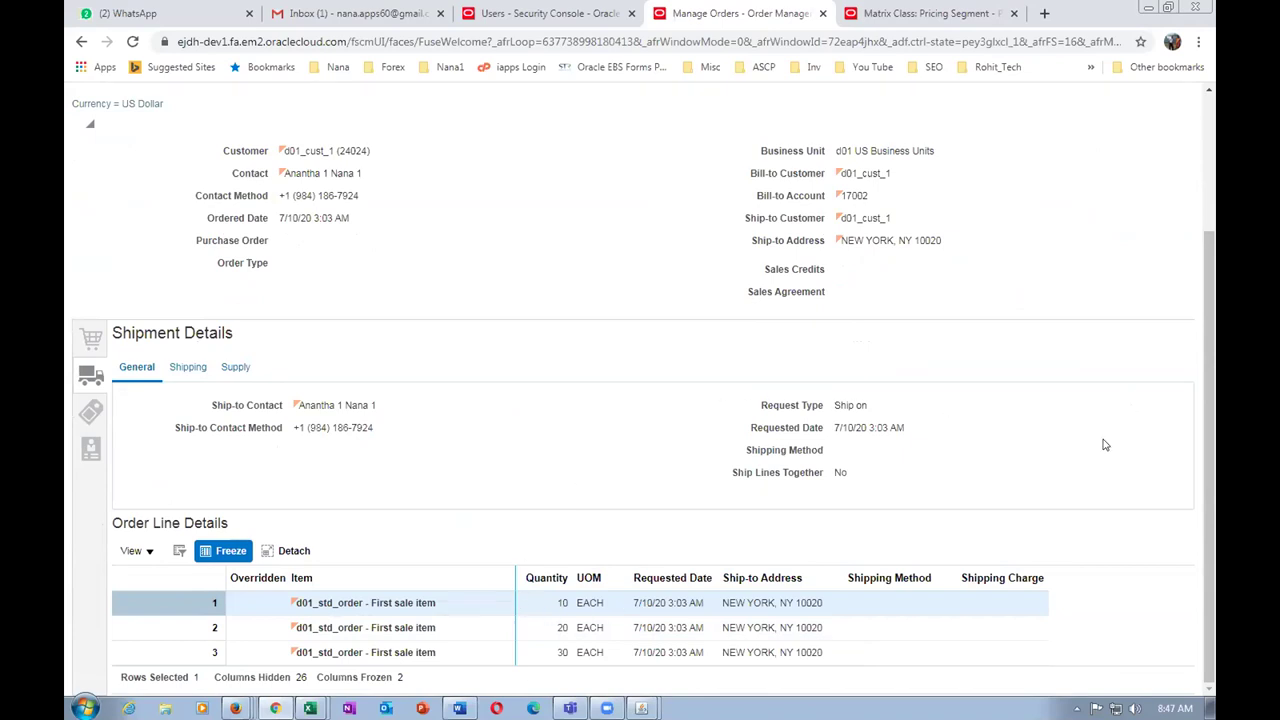
scroll(1100, 447, "up", 3)
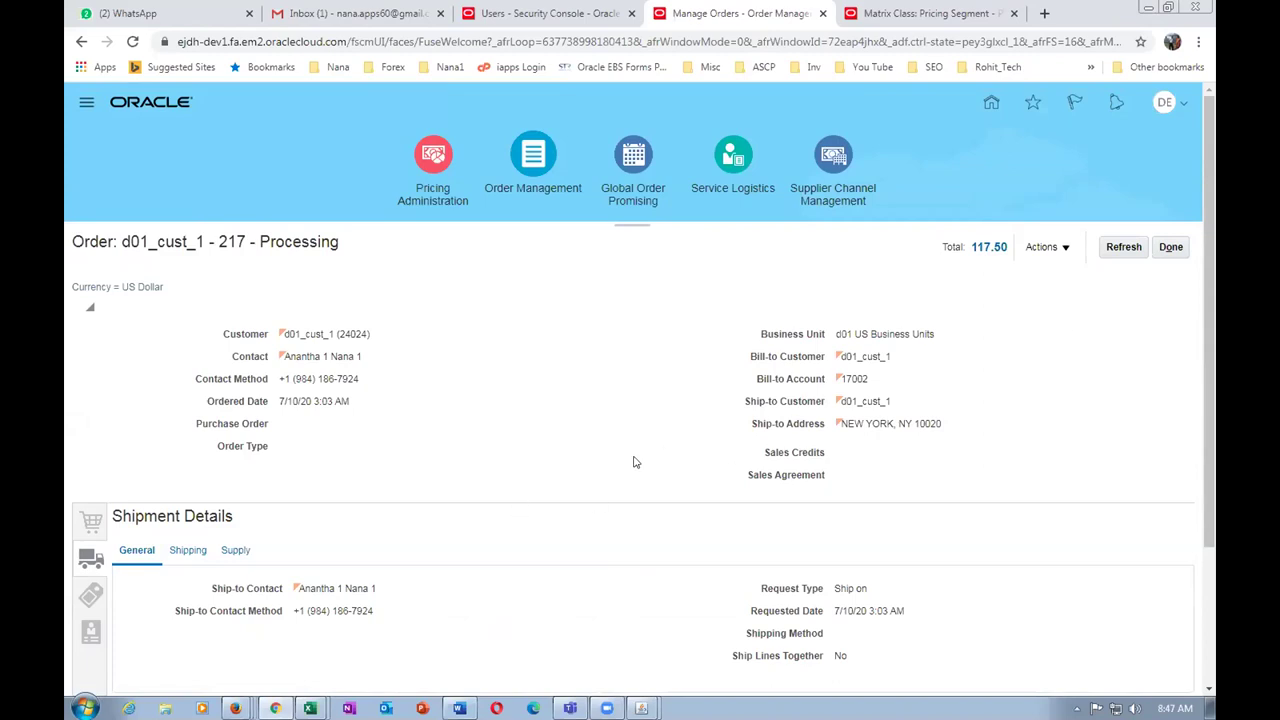
scroll(633, 462, "down", 3)
scroll(634, 463, "up", 3)
left_click(188, 551)
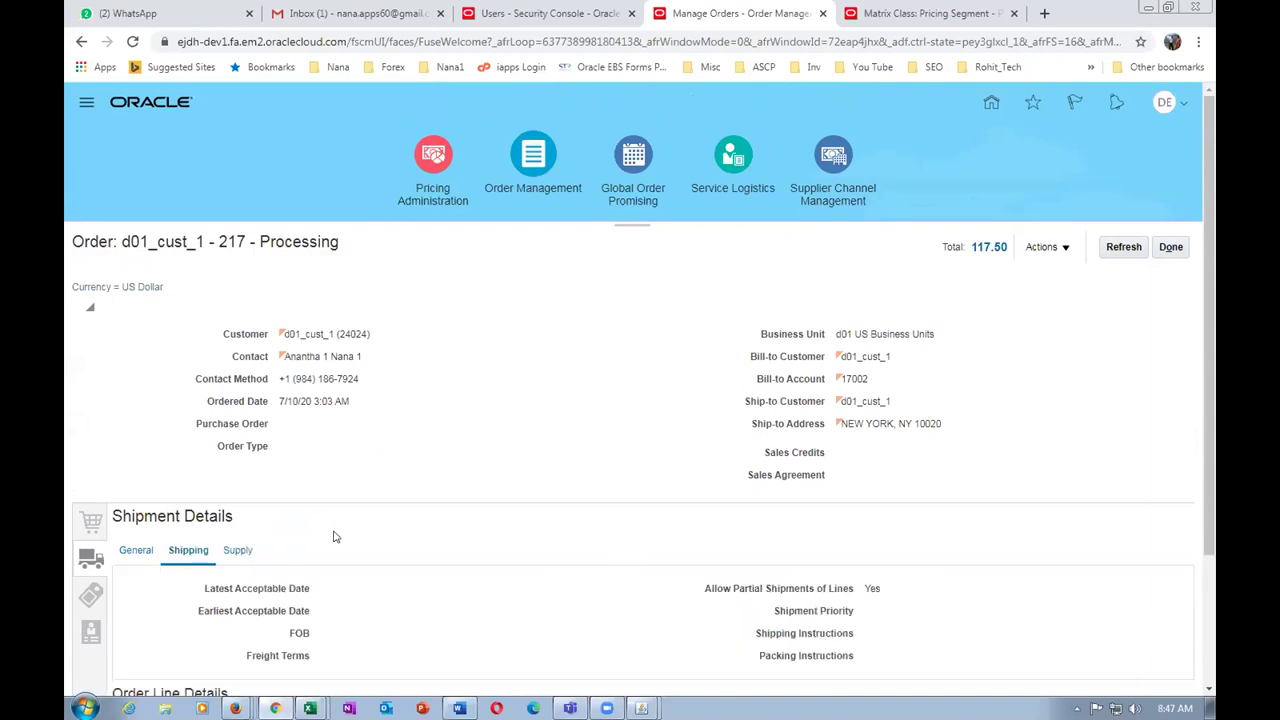
scroll(338, 538, "down", 3)
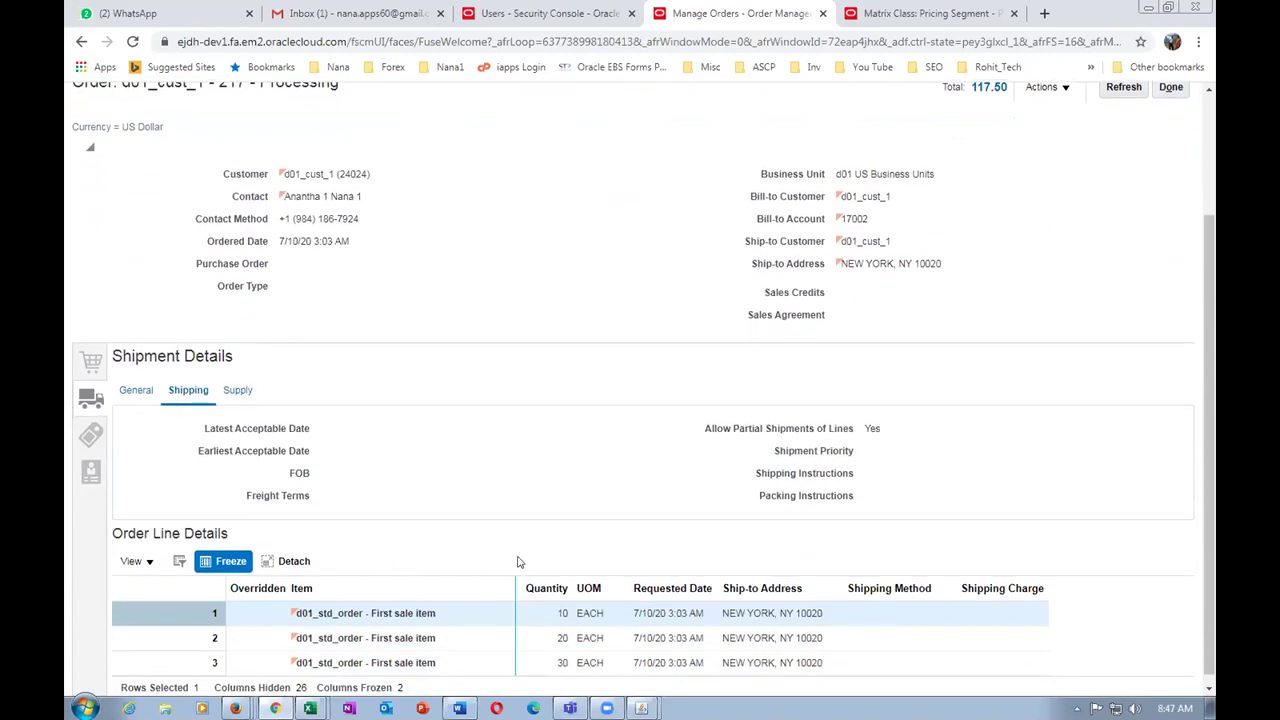
- Check the warehouse in the supply attributes of the order's shipment details
left_click(237, 392)
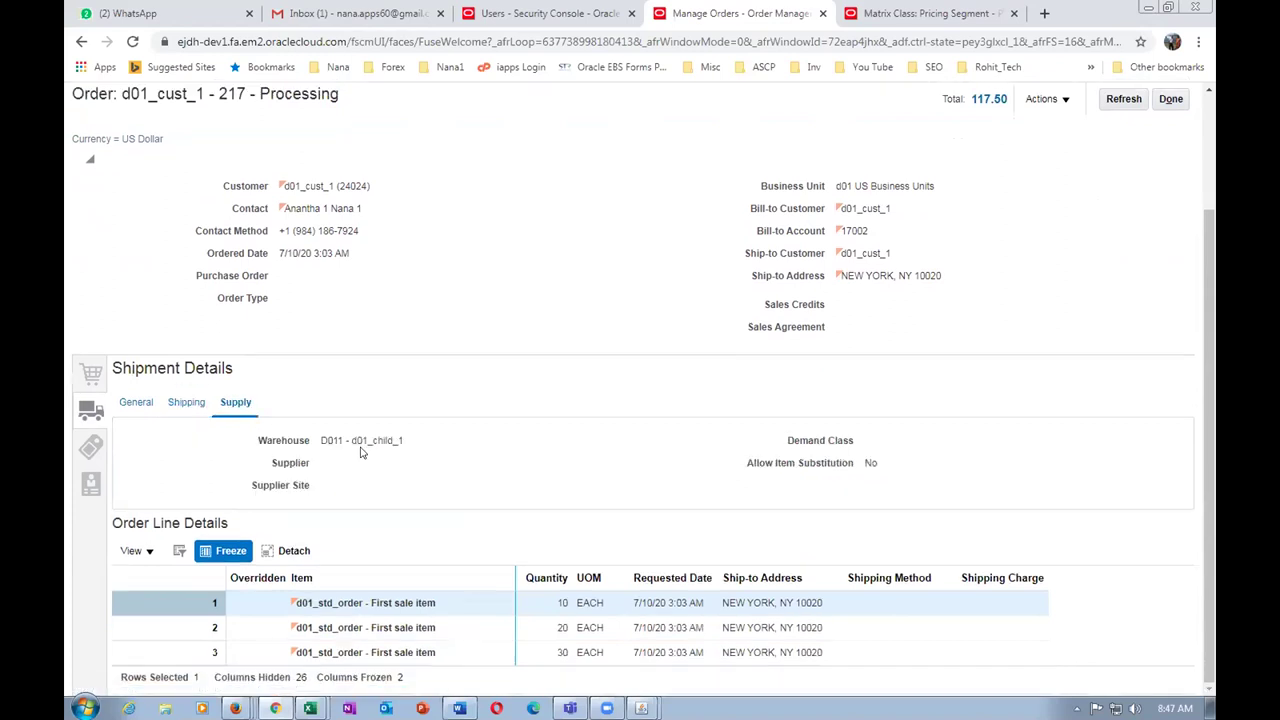
left_click_drag(321, 440, 395, 451)
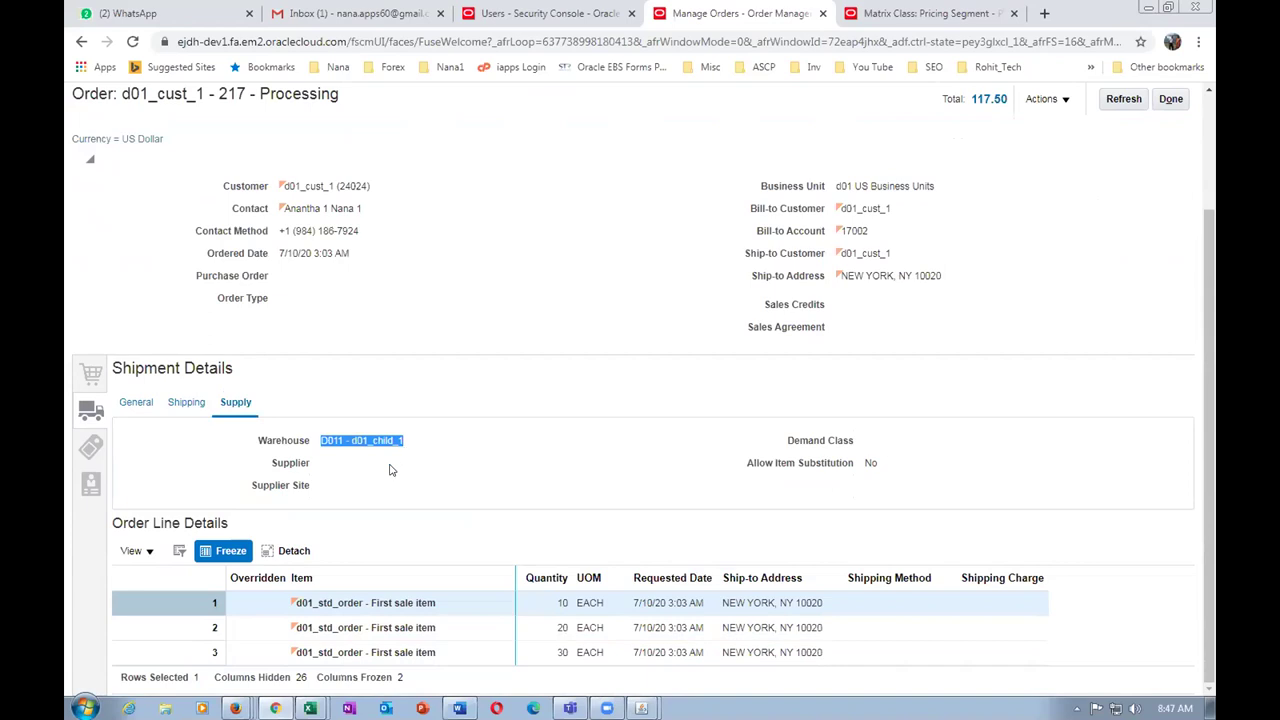
left_click(391, 470)
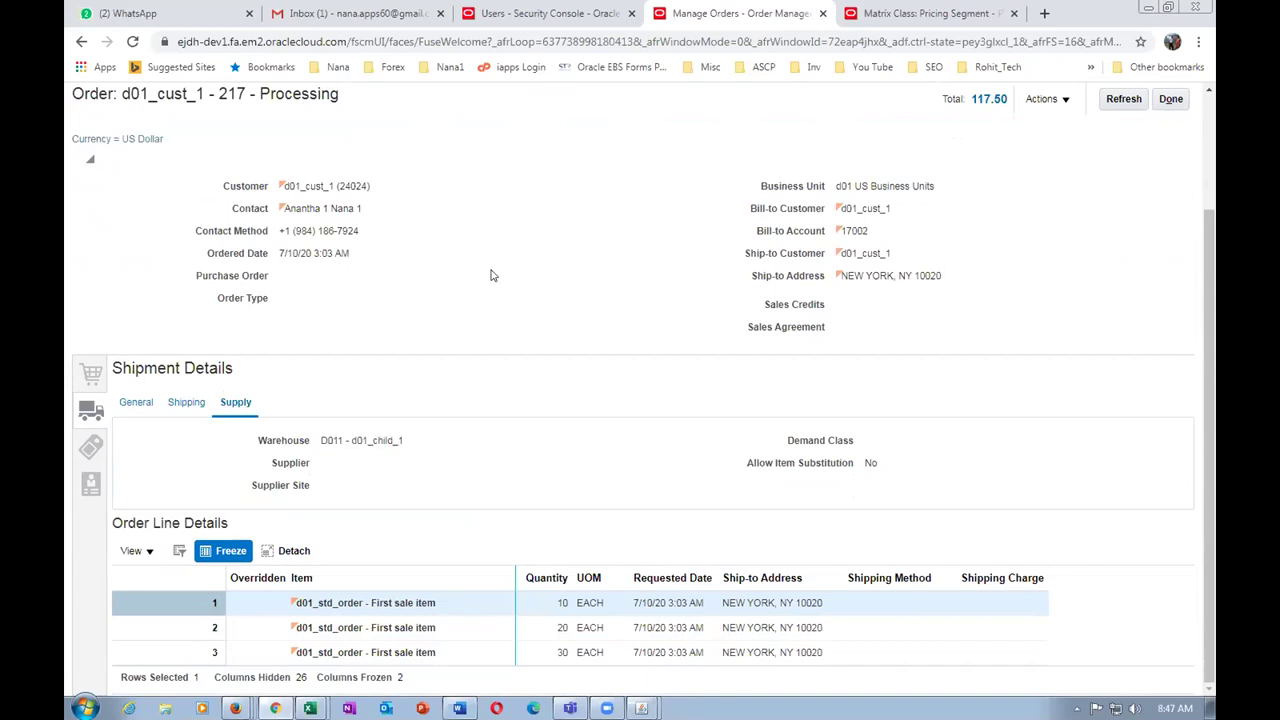
- Close the order and reopen it from the overview by searching for its order number
scroll(1200, 300, "up", 3)
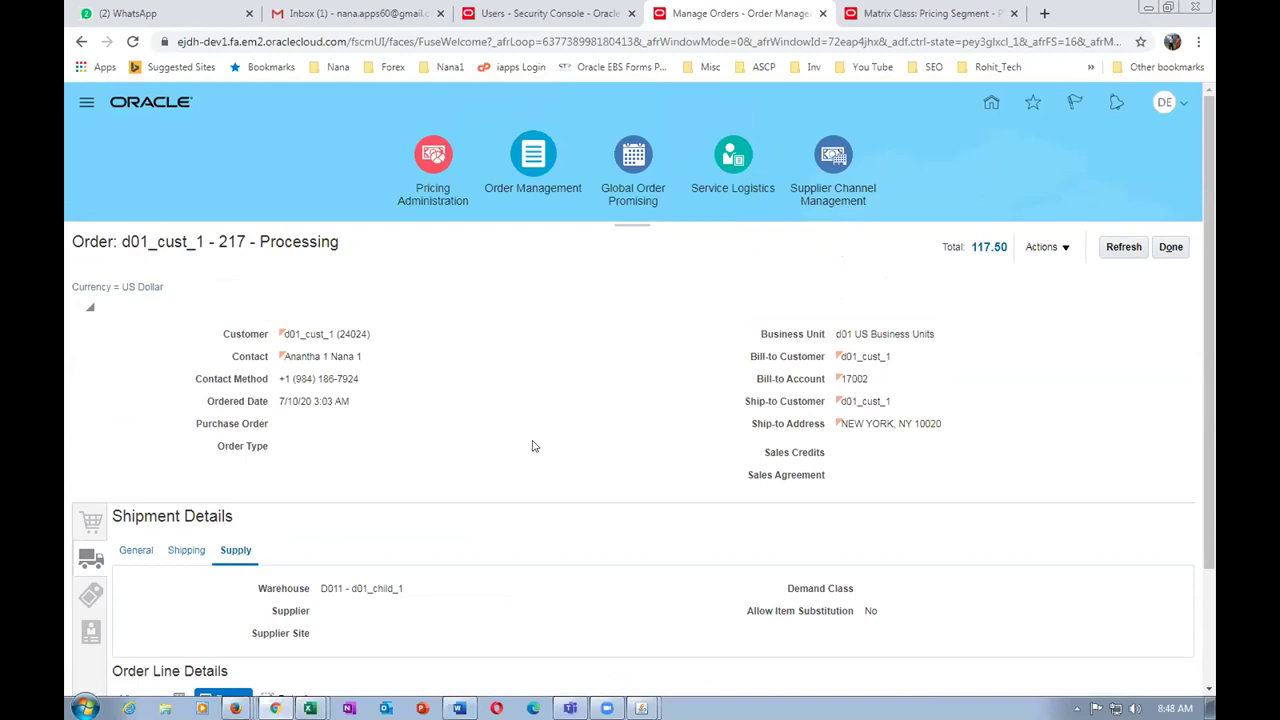
left_click(1170, 247)
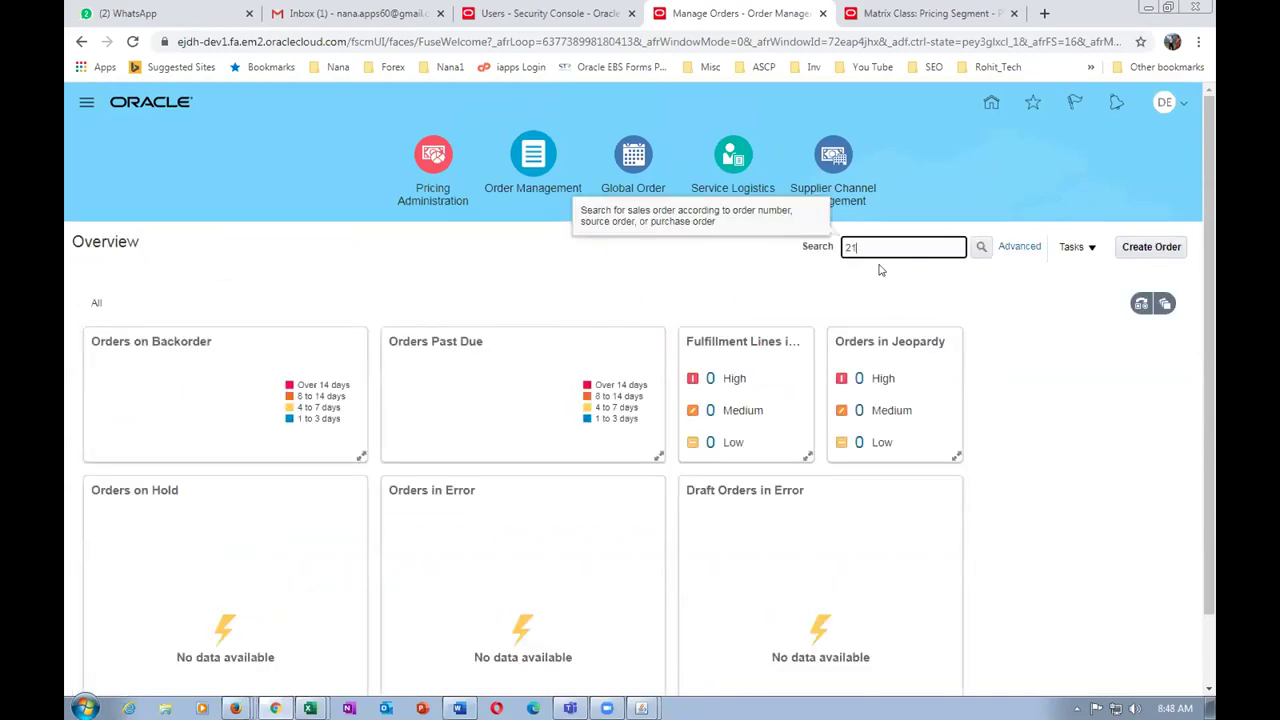
key("Return")
scroll(431, 430, "down", 1)
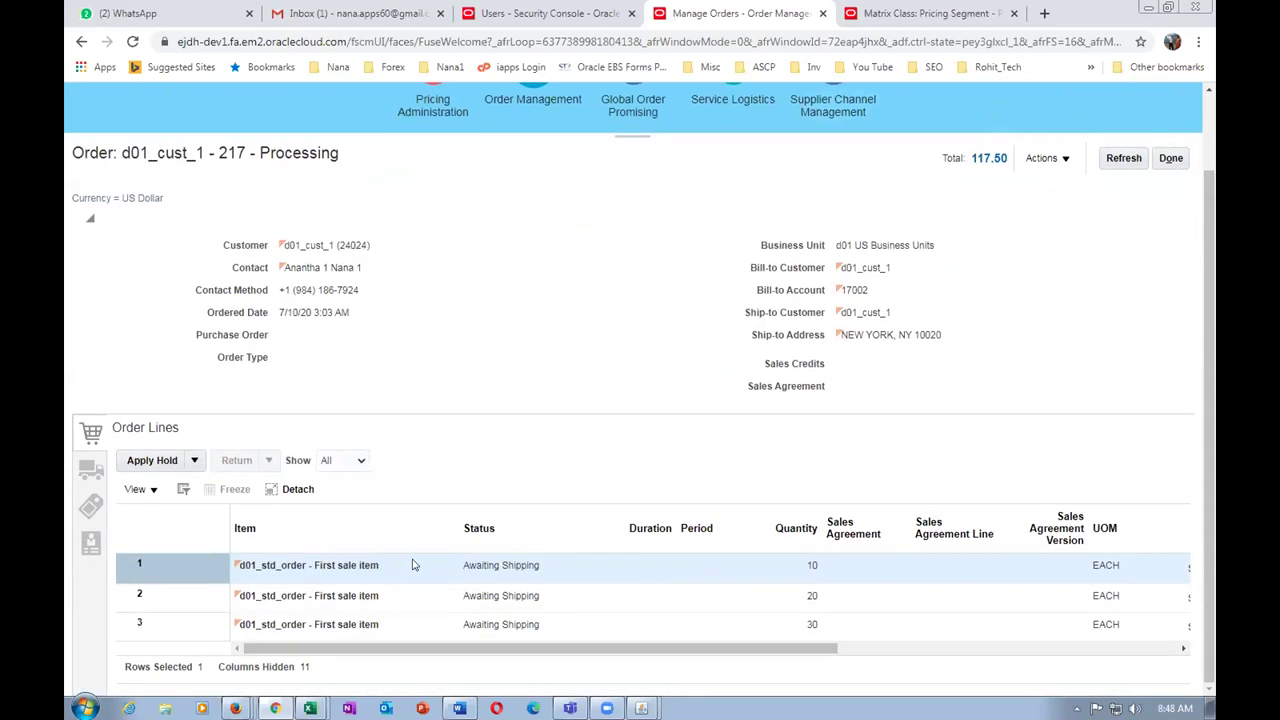
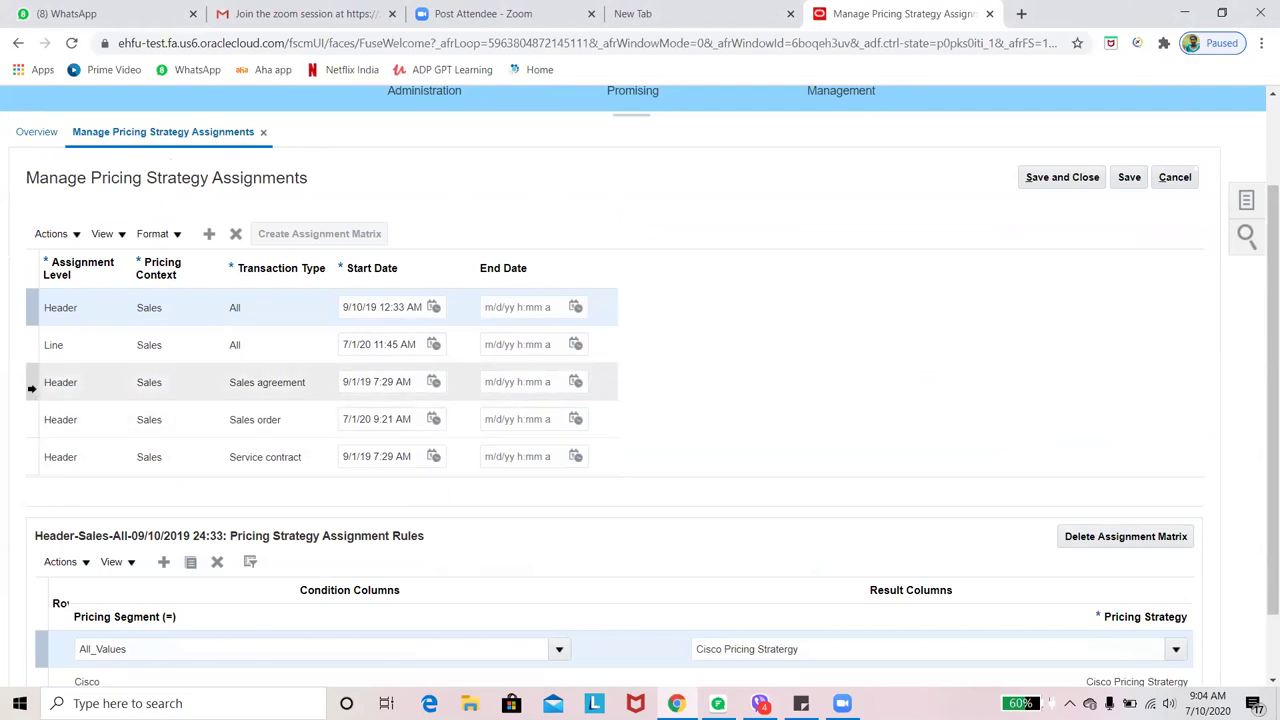
- Select the header-level Sales assignment for the Sales order transaction type and examine its pricing strategy assignment rules
left_click(31, 420)
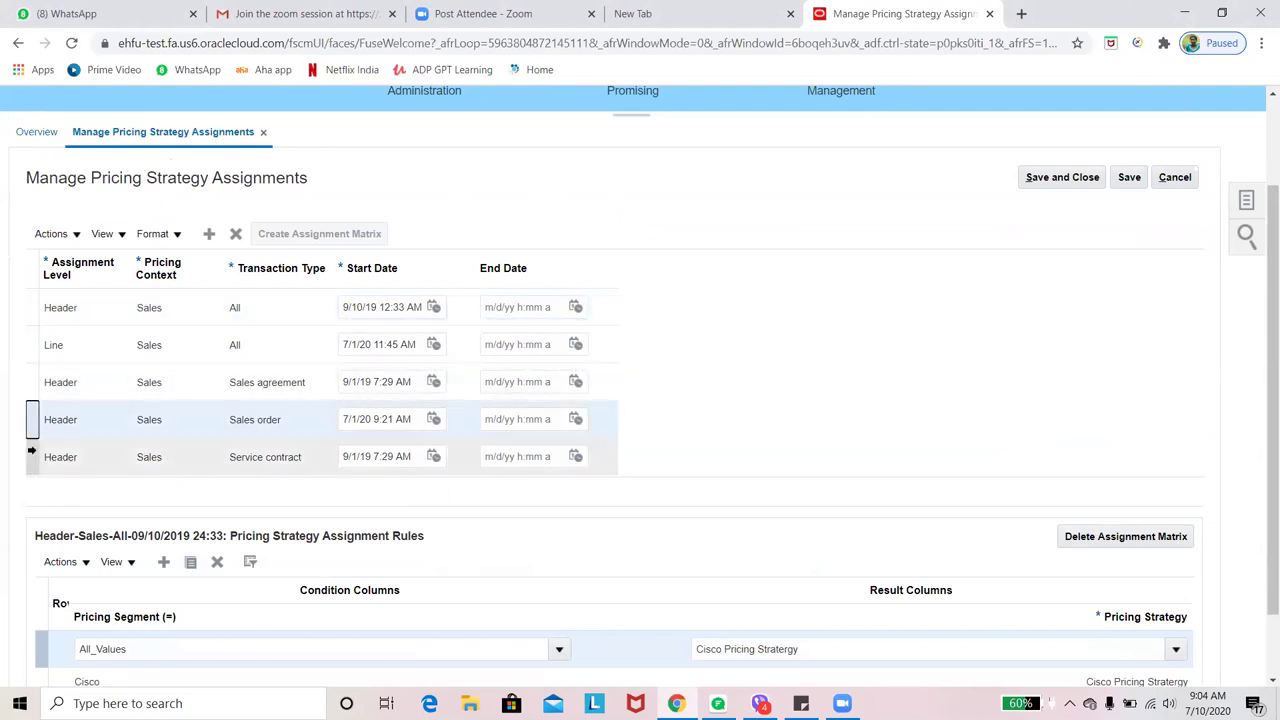
scroll(572, 348, "down", 1)
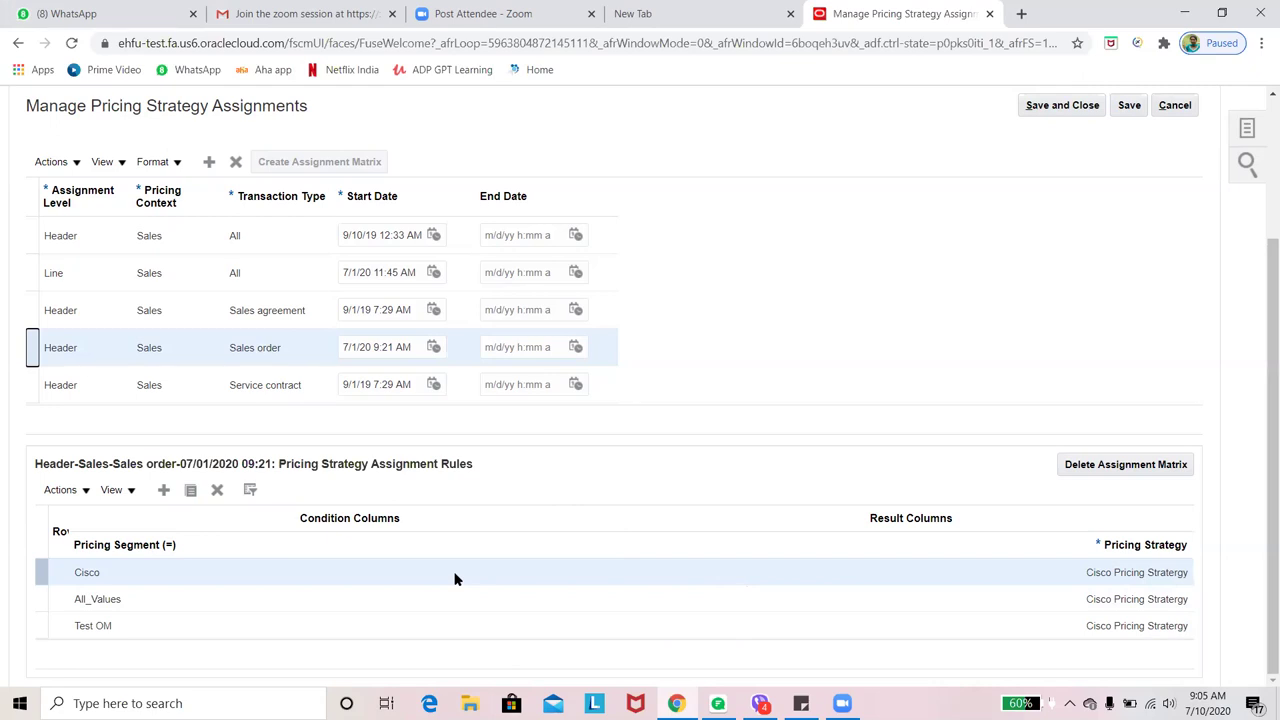
scroll(1203, 277, "up", 2)
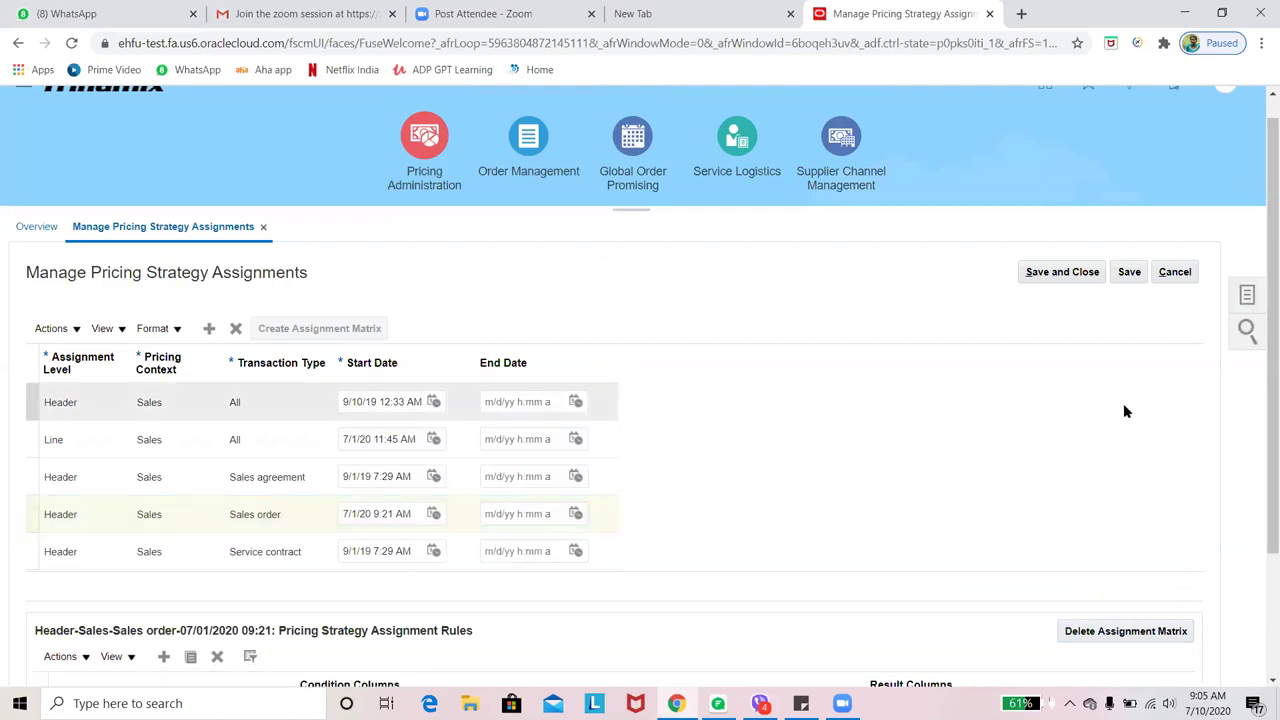
- Open Manage Service Mappings under Pricing Configuration and view the entities and attributes of the Sales mapping
scroll(1123, 410, "down", 2)
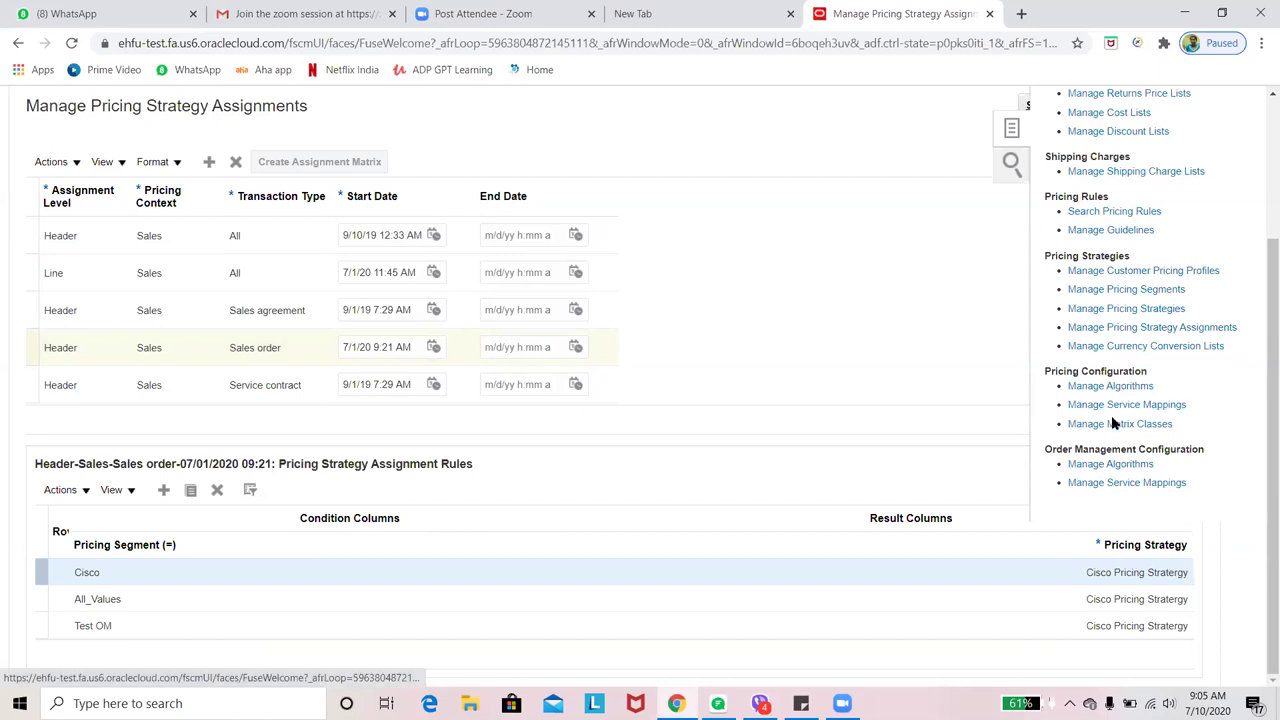
left_click(1112, 406)
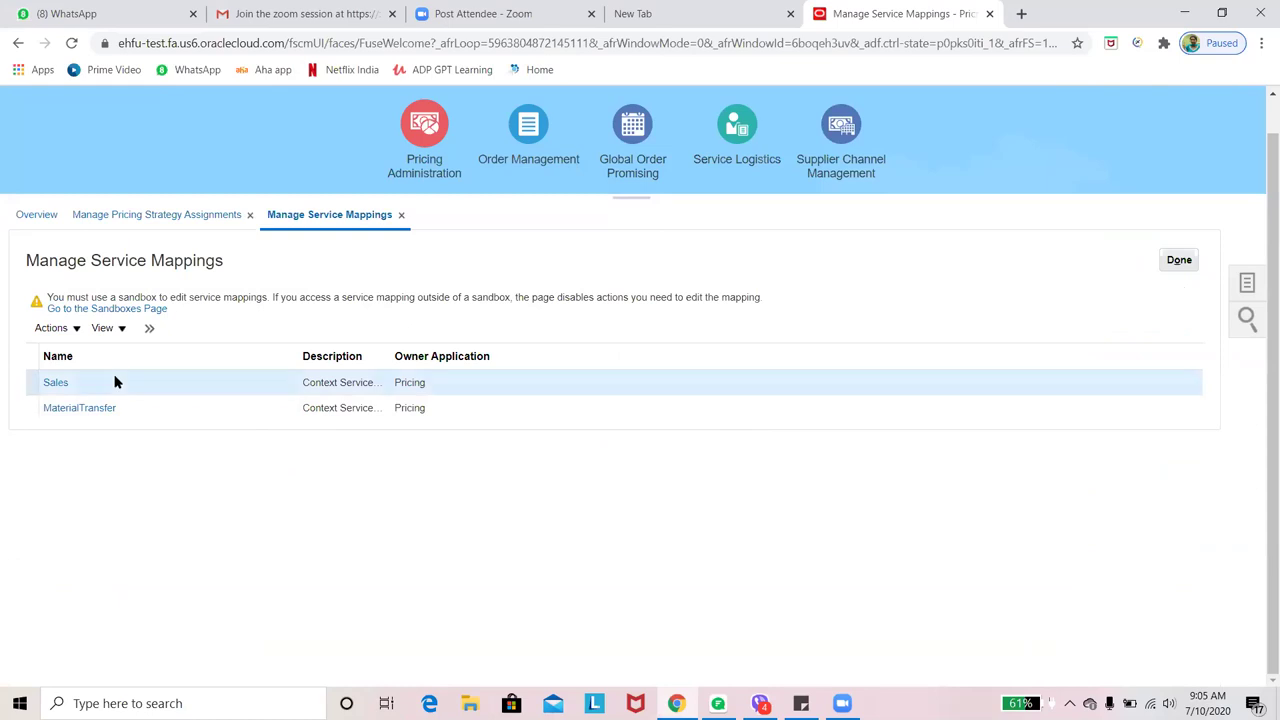
left_click(57, 380)
scroll(355, 430, "down", 3)
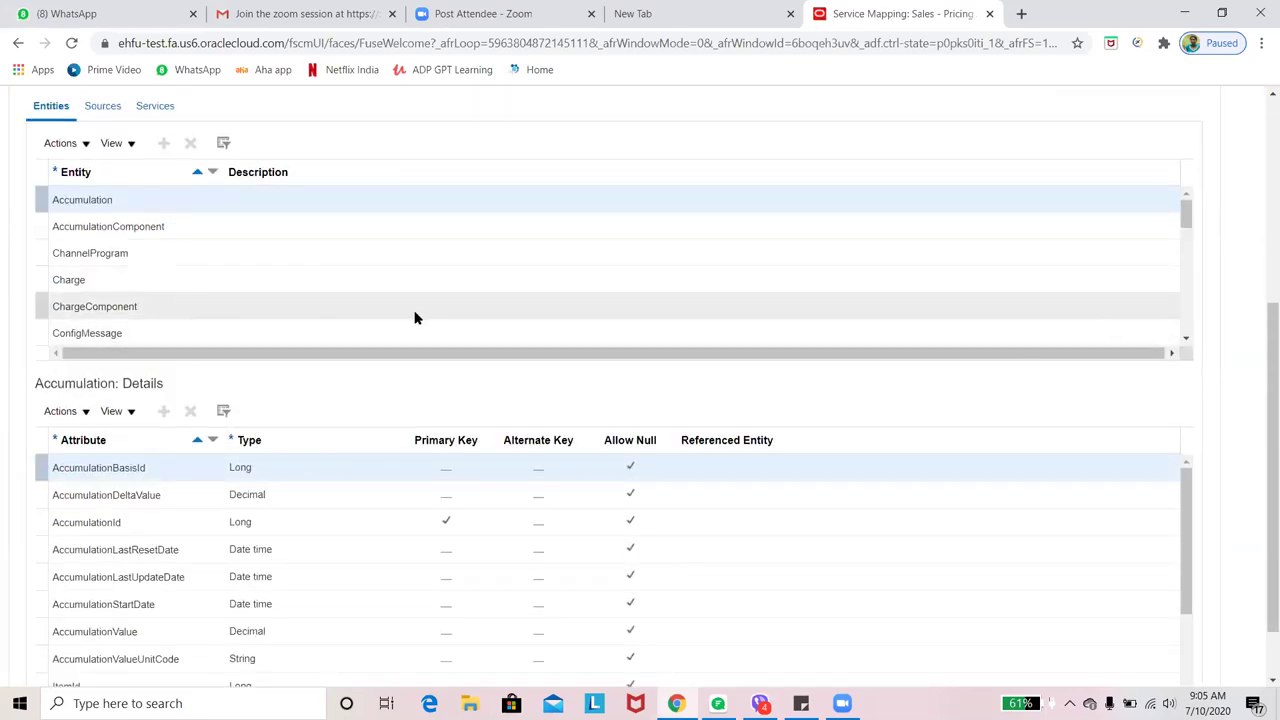
- Select the Header entity of the Sales service mapping and examine its full attribute list, including the pricing and transaction attributes
left_click(1185, 341)
left_click(1185, 341)
left_click(1185, 341)
left_click(269, 300)
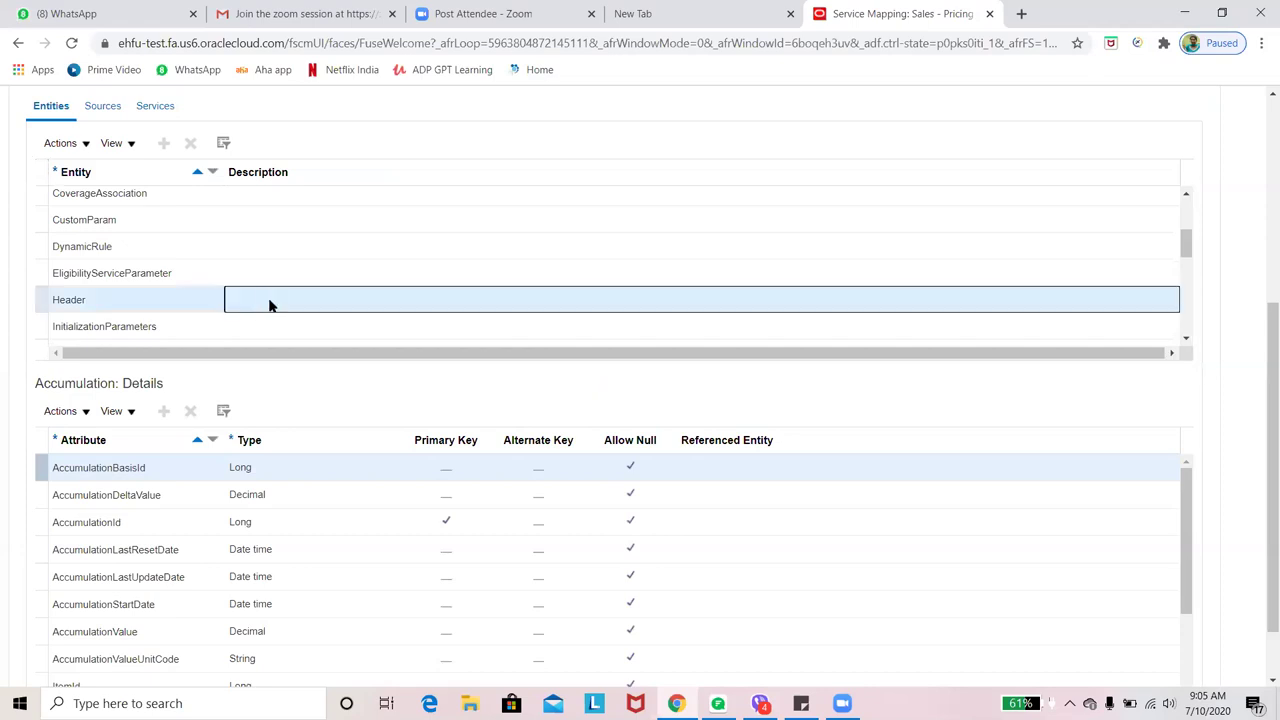
scroll(368, 538, "down", 3)
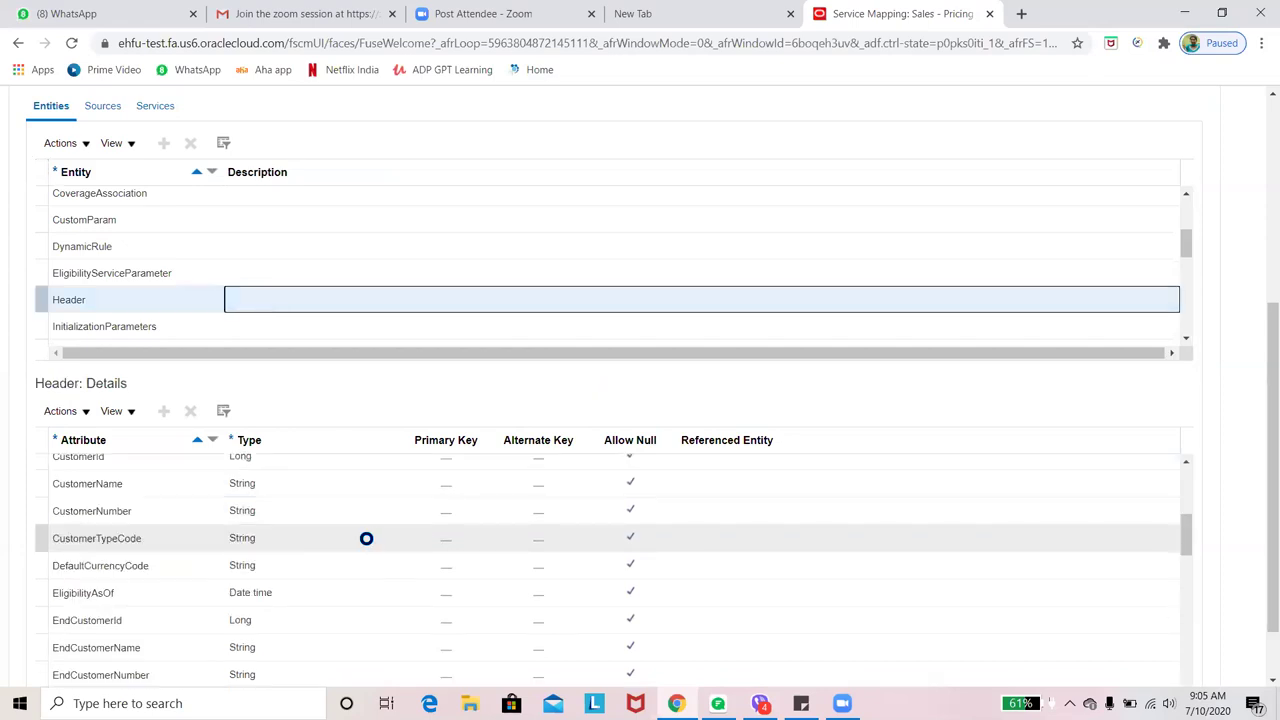
scroll(368, 540, "up", 3)
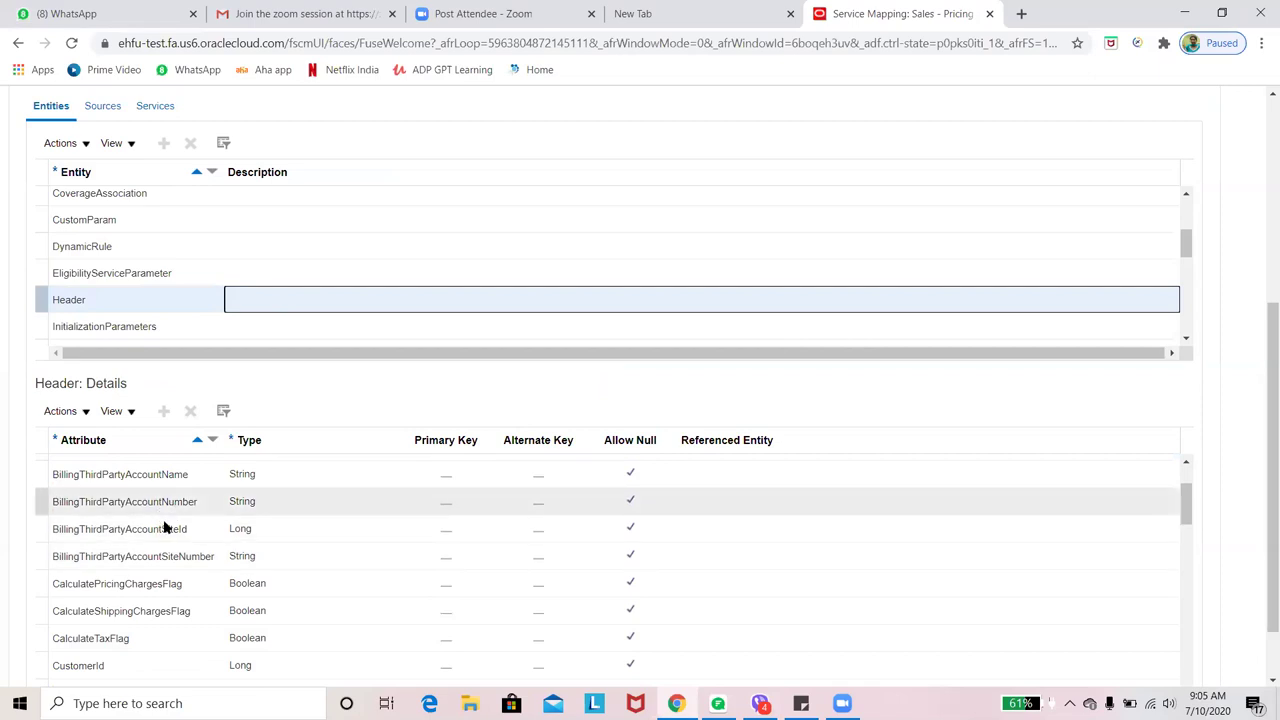
scroll(147, 600, "down", 2)
scroll(143, 600, "down", 2)
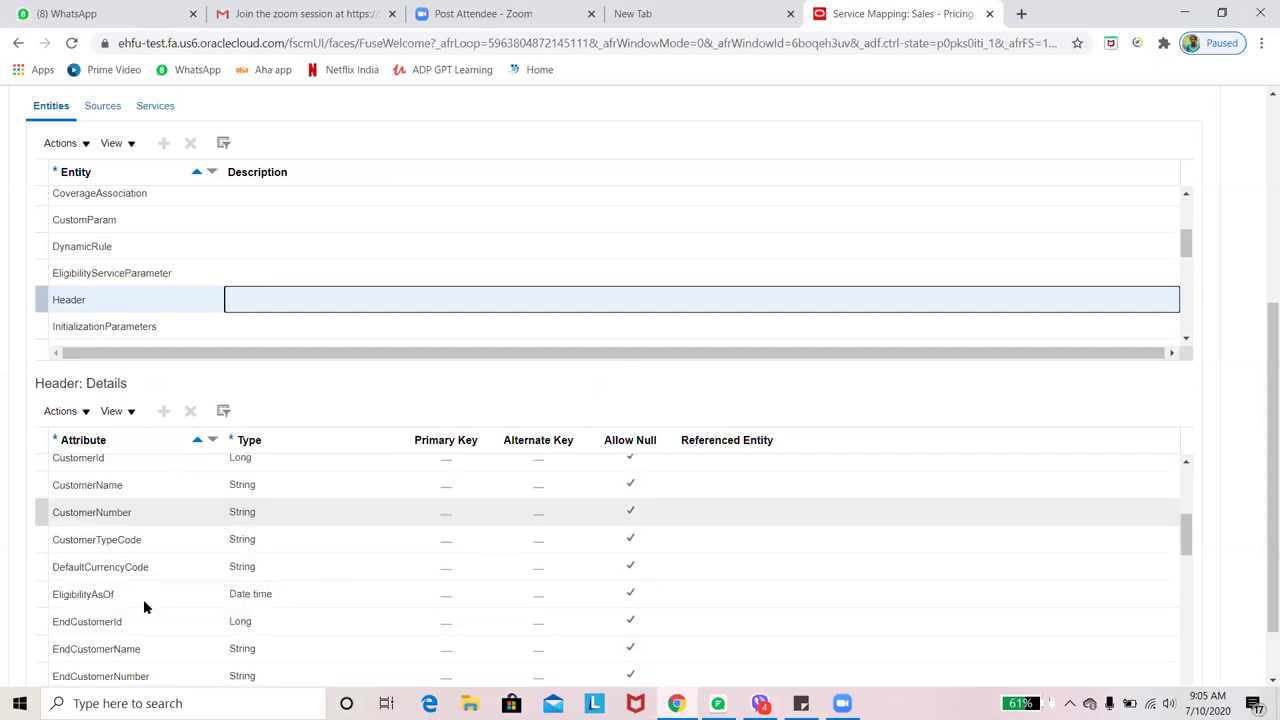
scroll(150, 574, "down", 2)
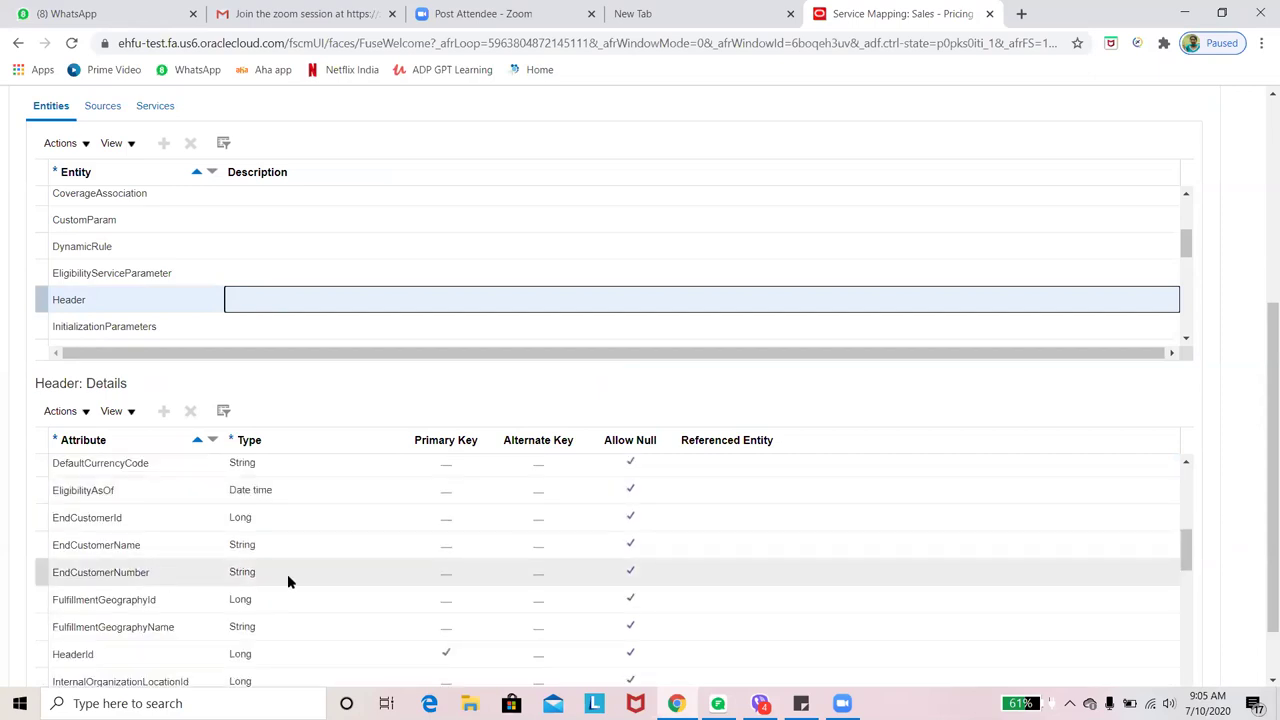
scroll(147, 585, "down", 4)
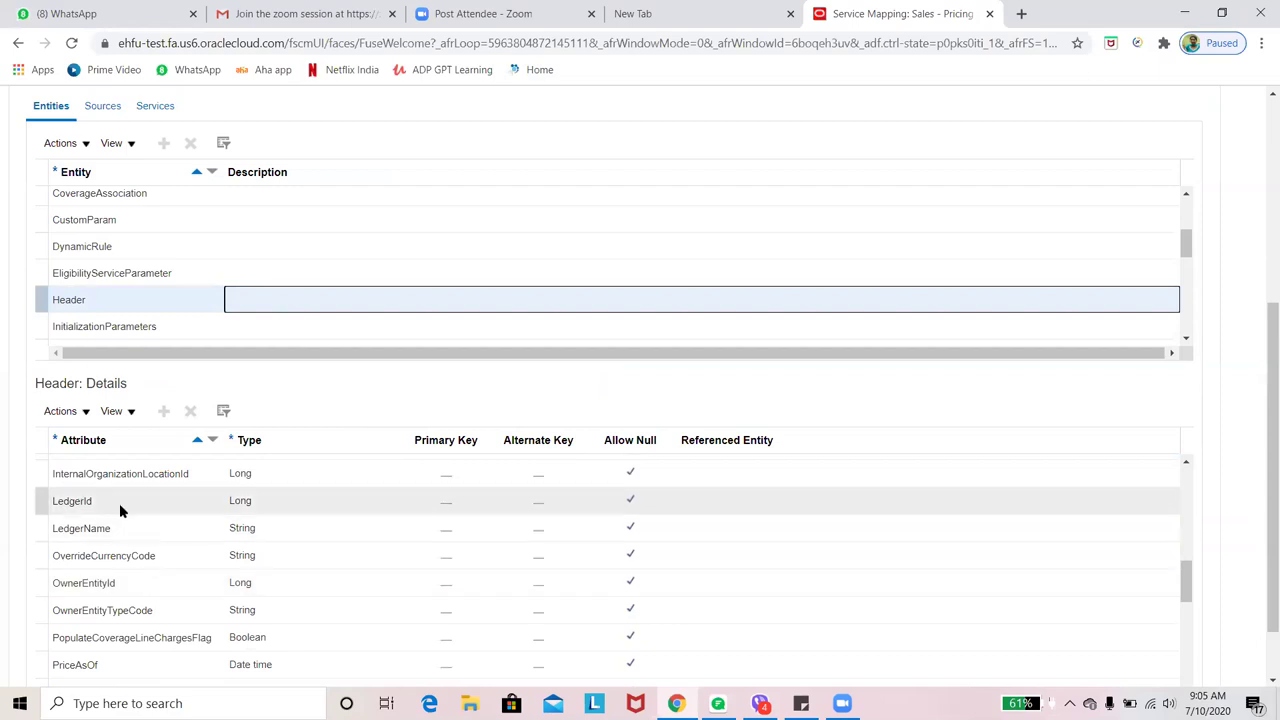
scroll(151, 594, "down", 4)
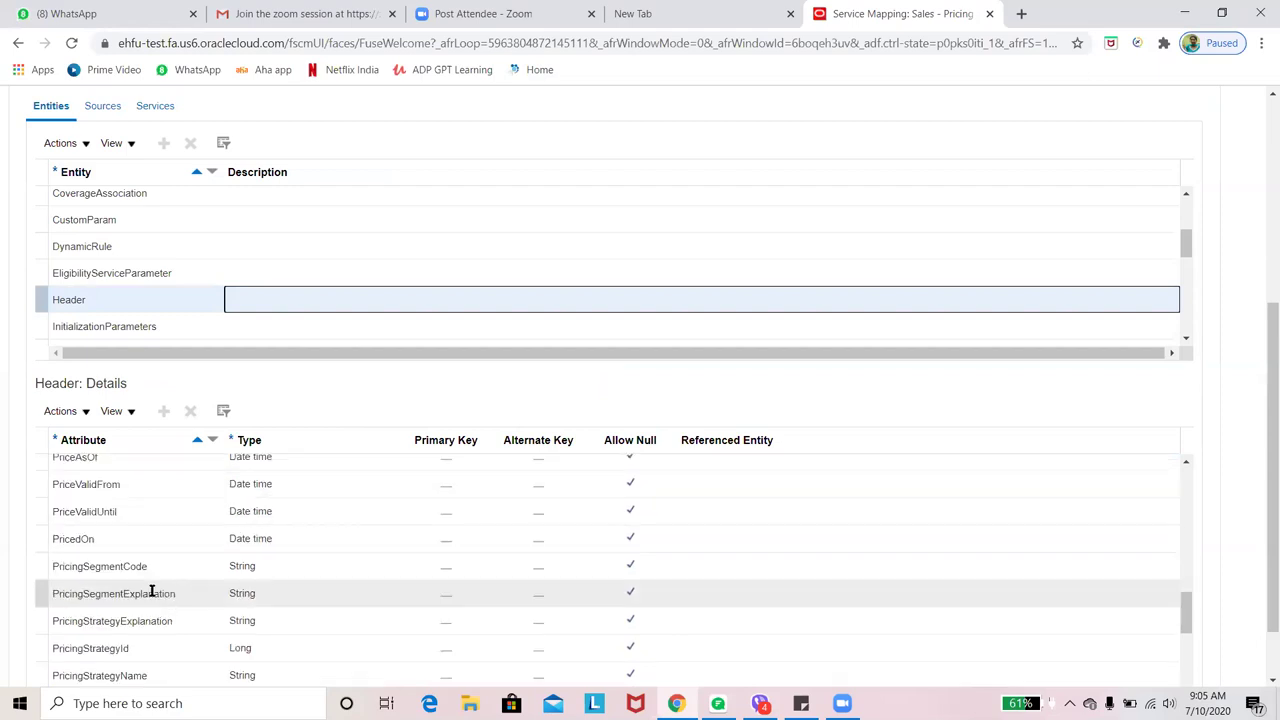
scroll(151, 576, "down", 6)
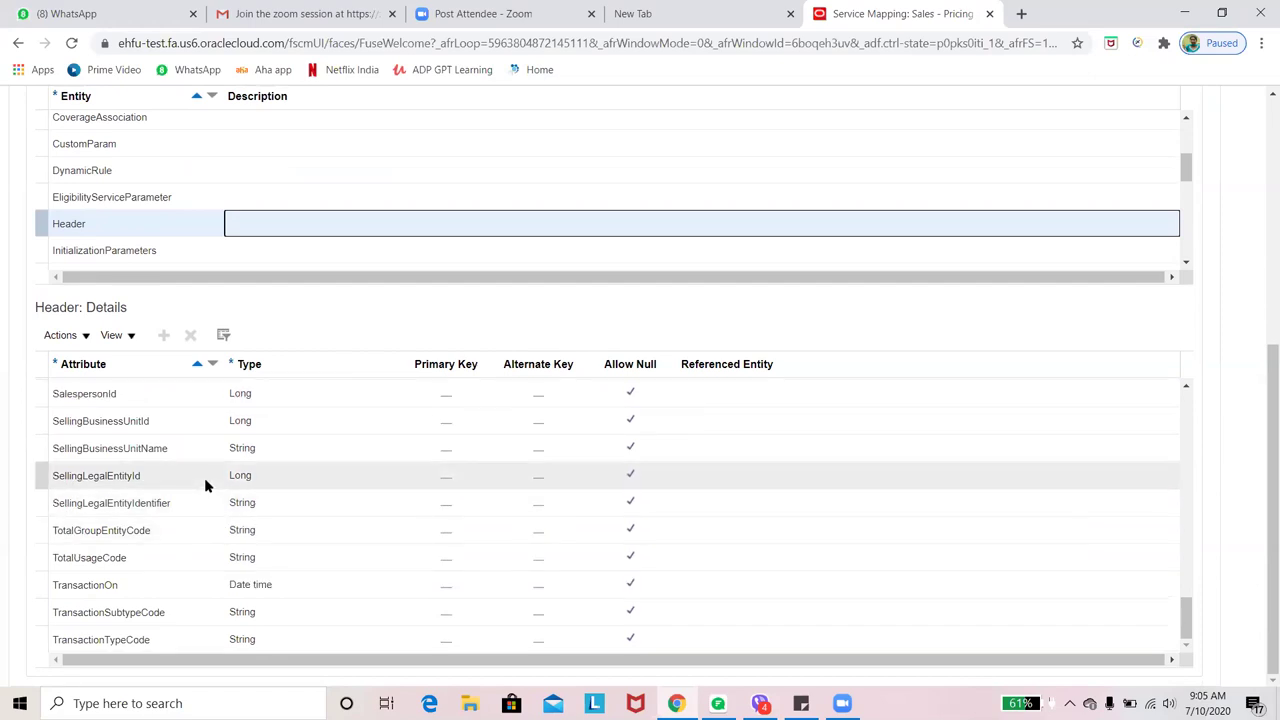
- Select the PriceValidation entity and examine its attributes, types and referenced entities
left_click(1189, 264)
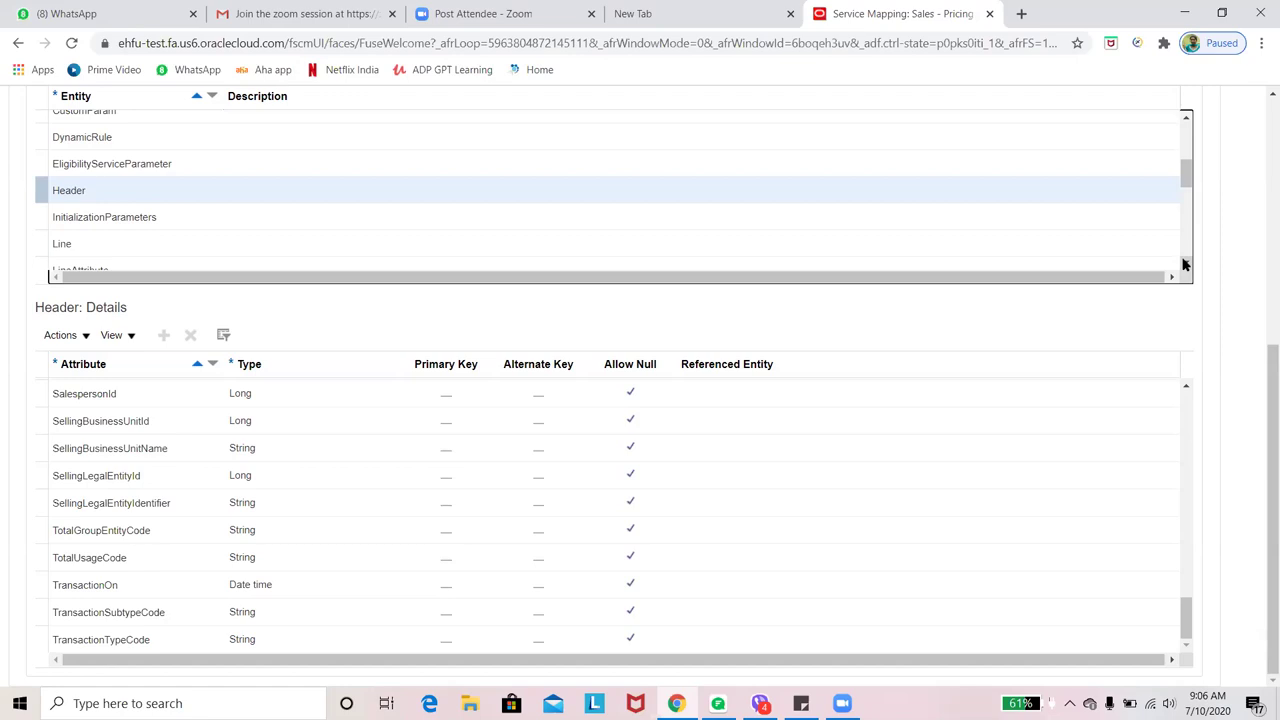
left_click(1185, 263)
left_click(1185, 263)
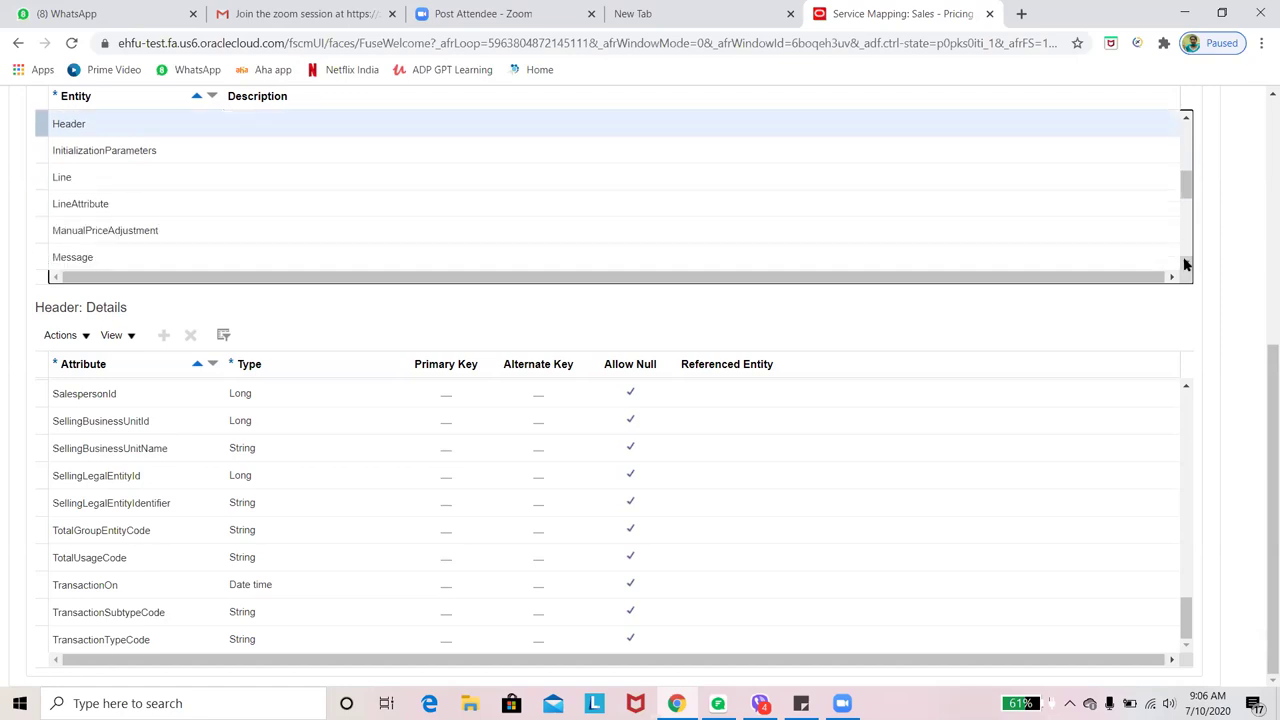
left_click(1185, 263)
left_click(654, 247)
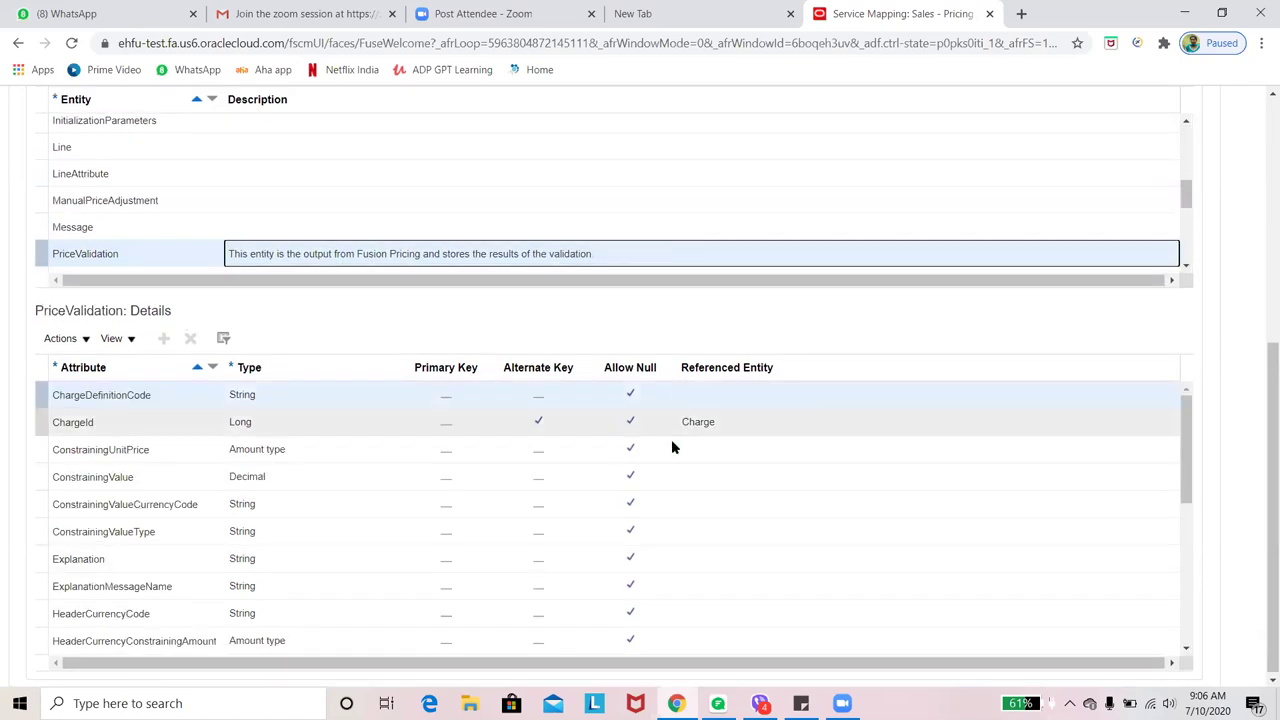
left_click(1188, 652)
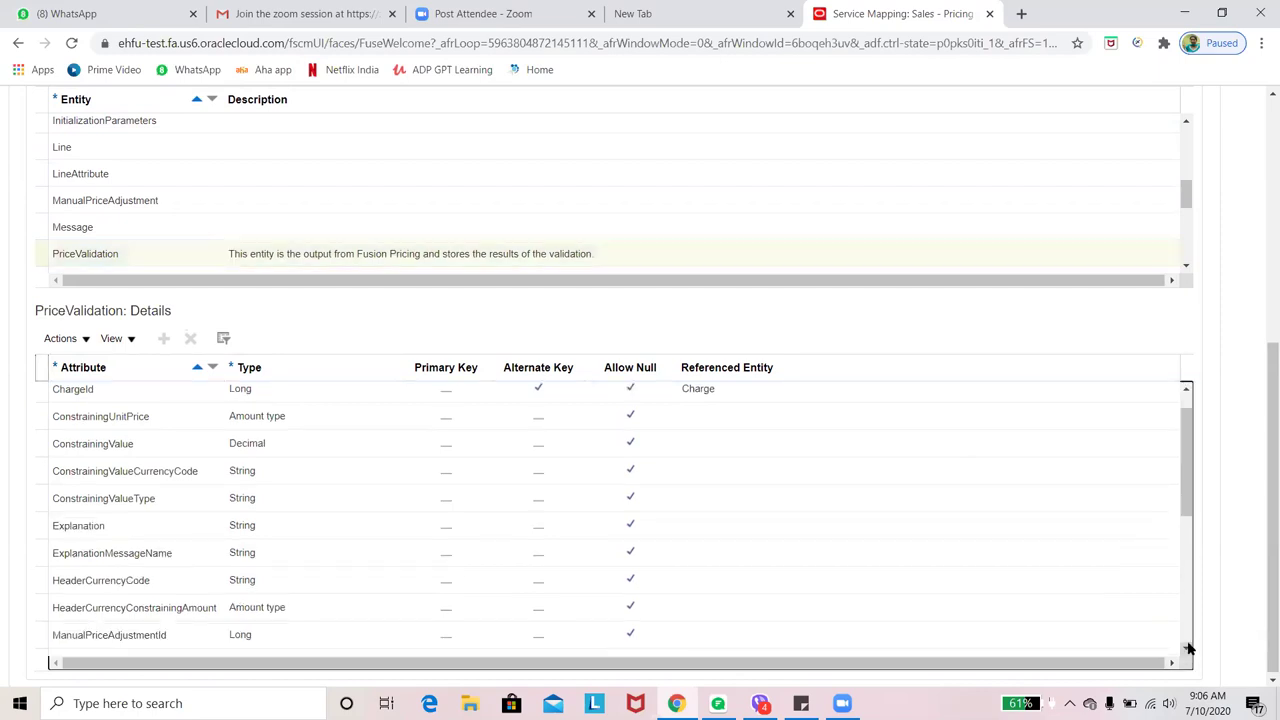
left_click_drag(1190, 472, 1187, 503)
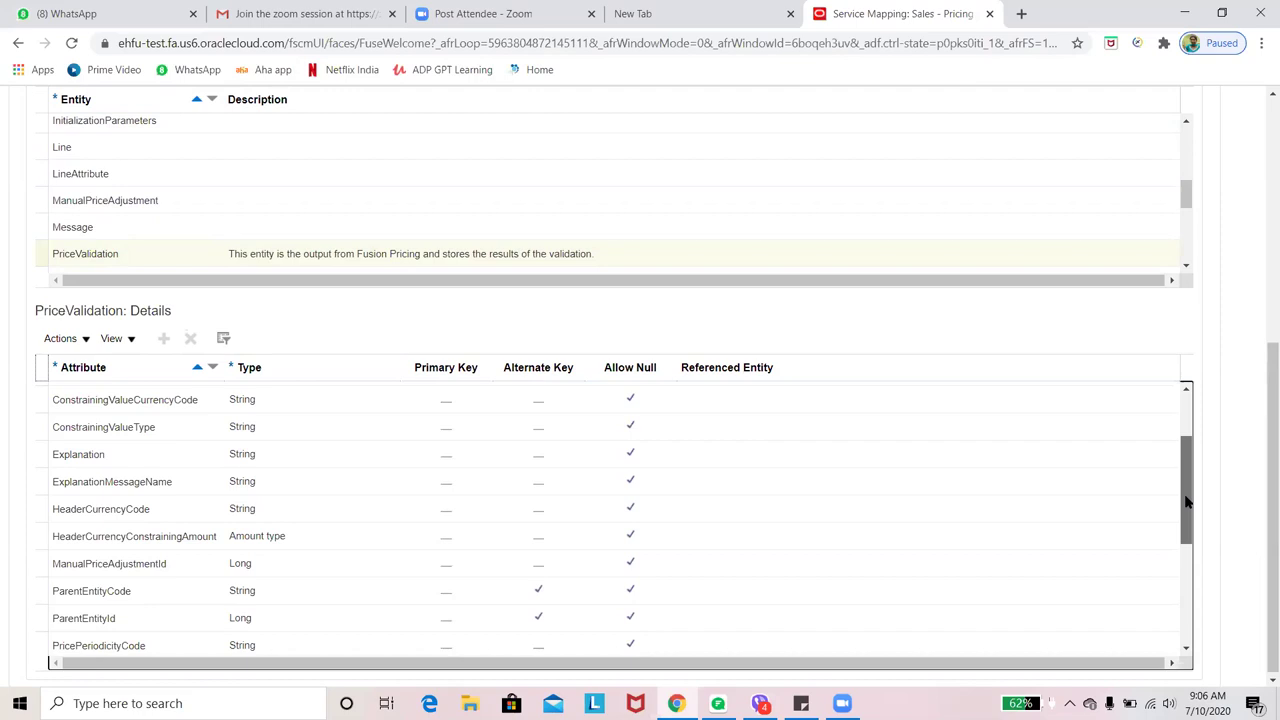
left_click_drag(1187, 503, 1186, 443)
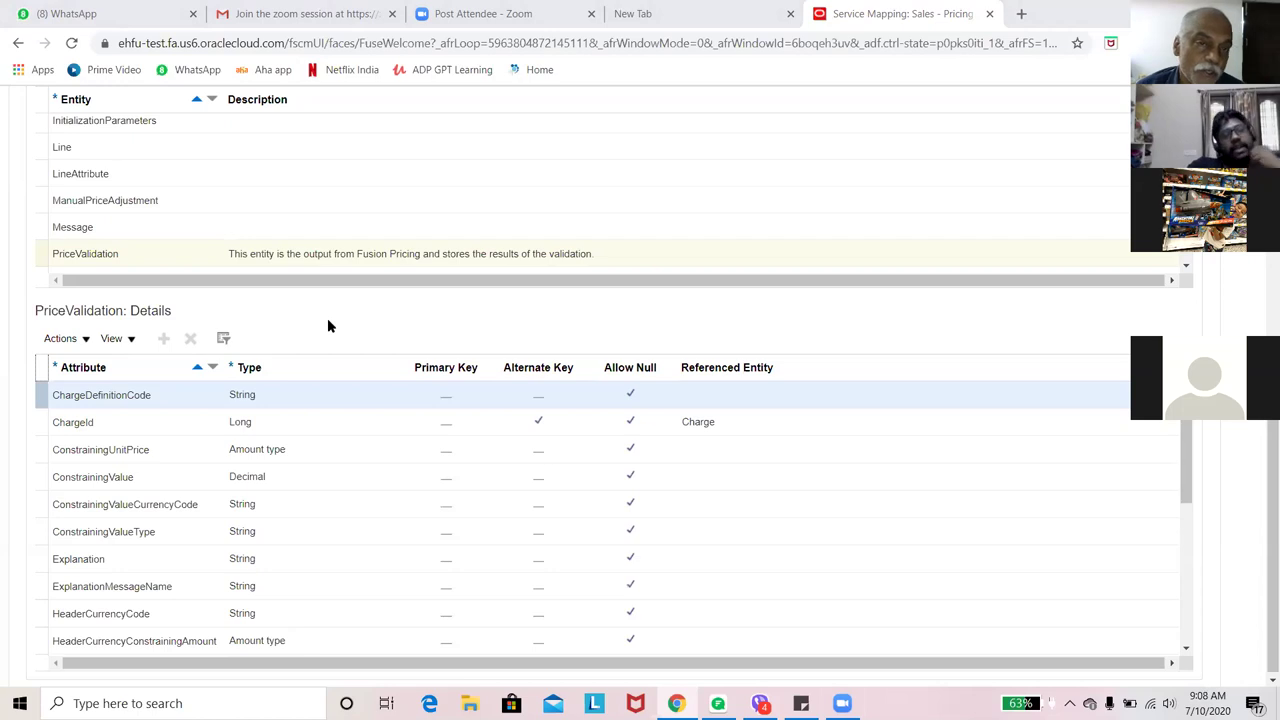
- Leave the Sales service mapping, open Manage Pricing Strategies and search for all strategies without entering criteria
scroll(1266, 277, "up", 5)
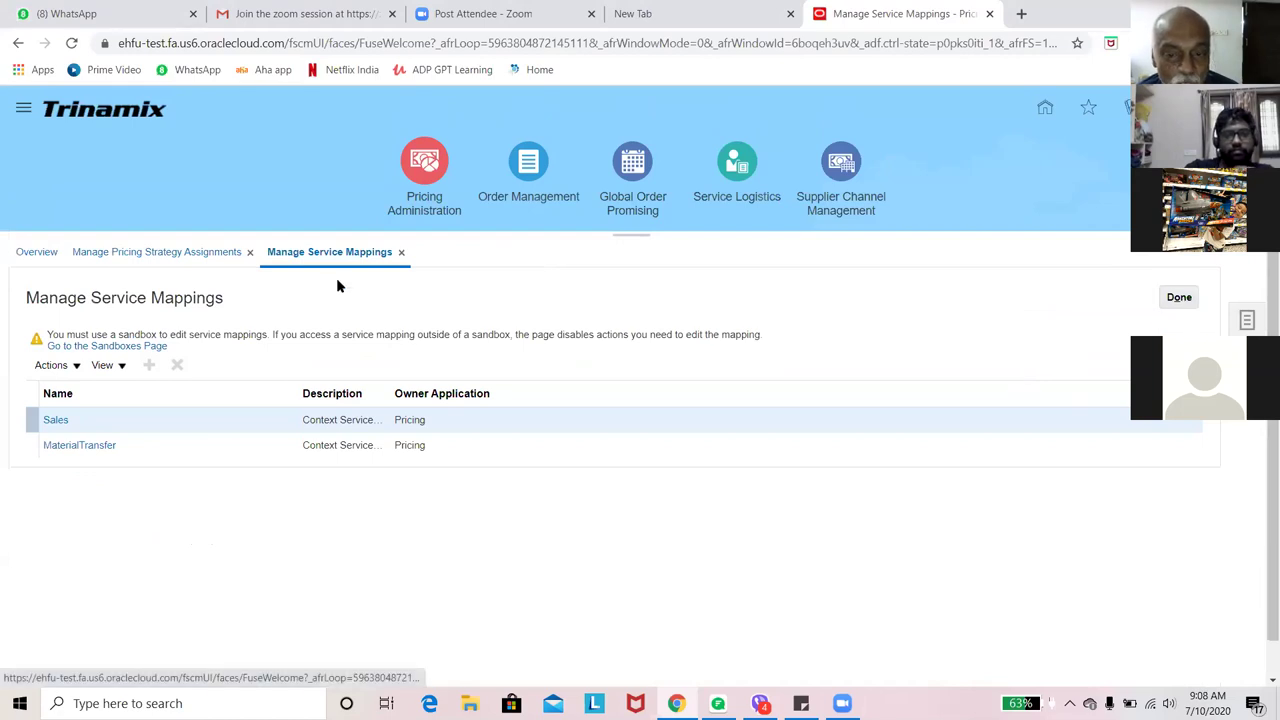
left_click(210, 252)
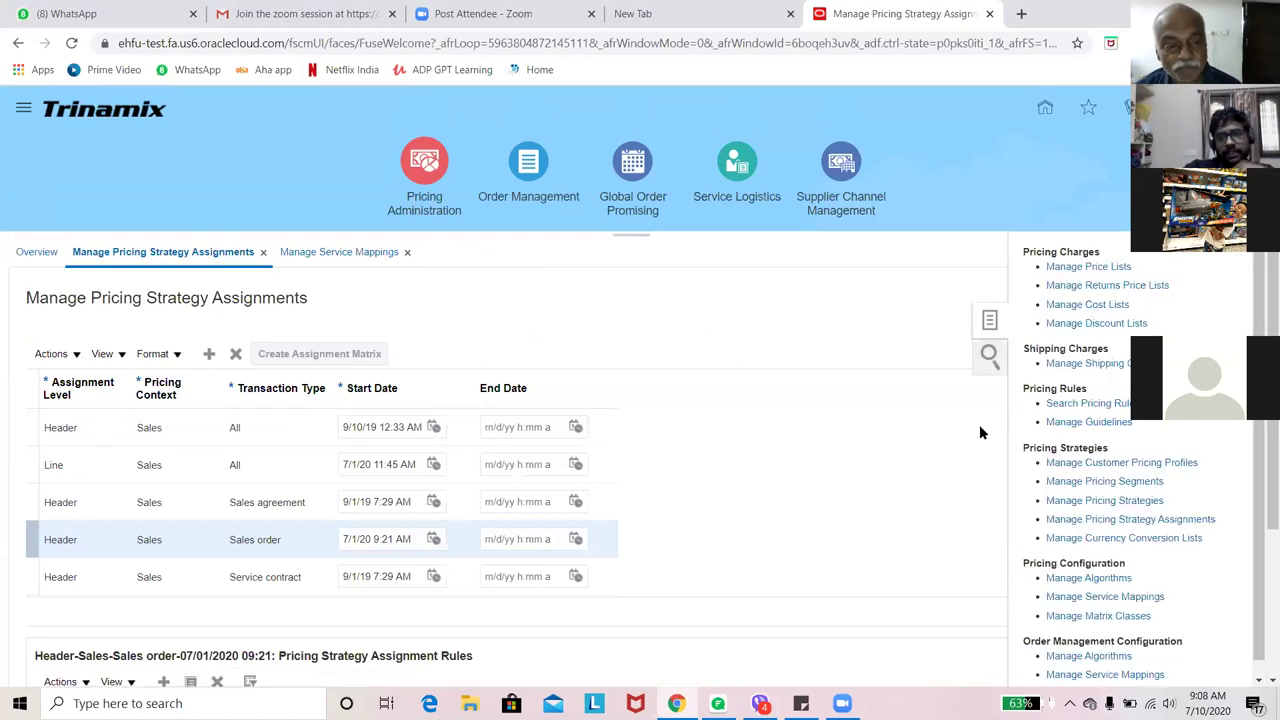
left_click(1132, 502)
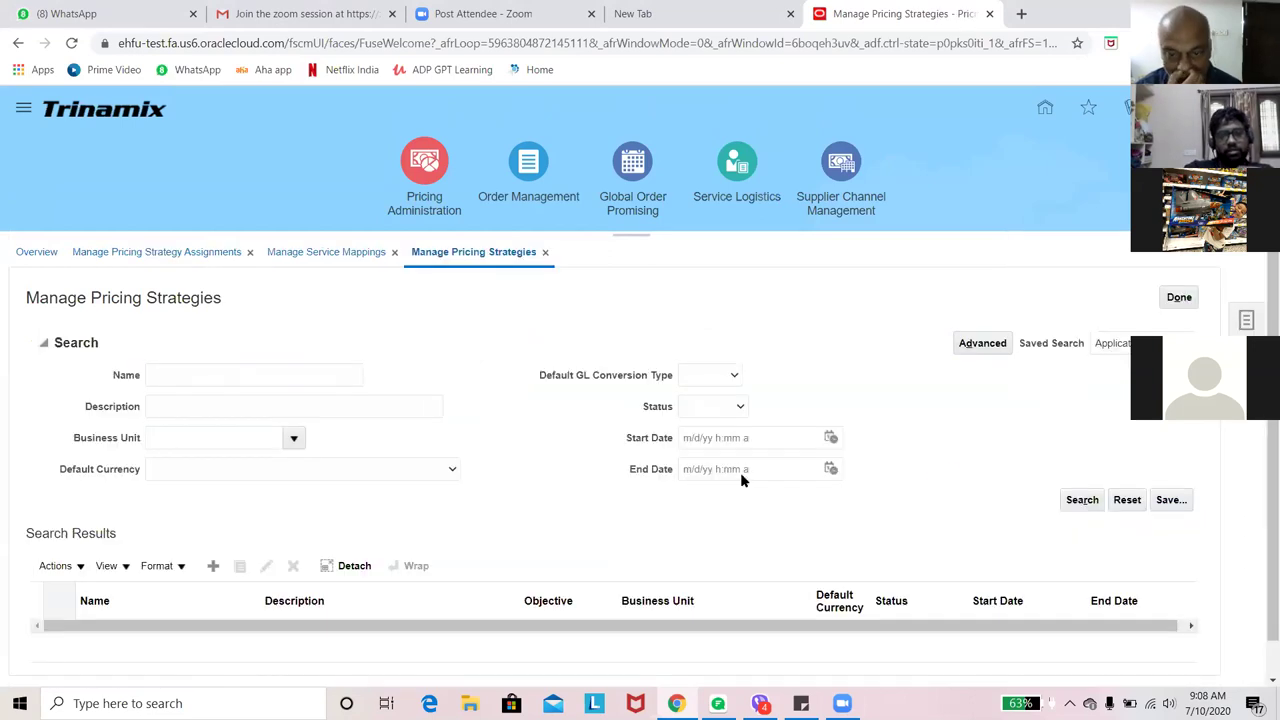
left_click(1085, 499)
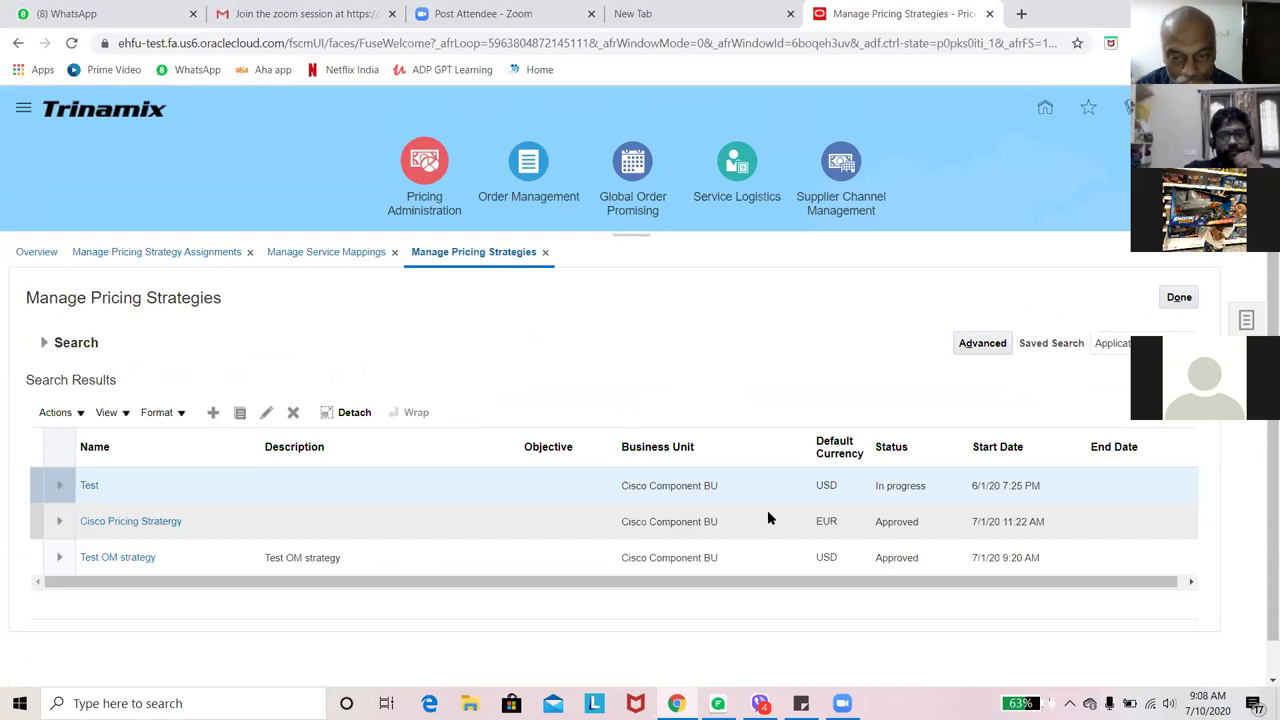
- Open the Test OM strategy pricing strategy and review its header settings, segment price lists and ceiling price lists
scroll(830, 500, "down", 1)
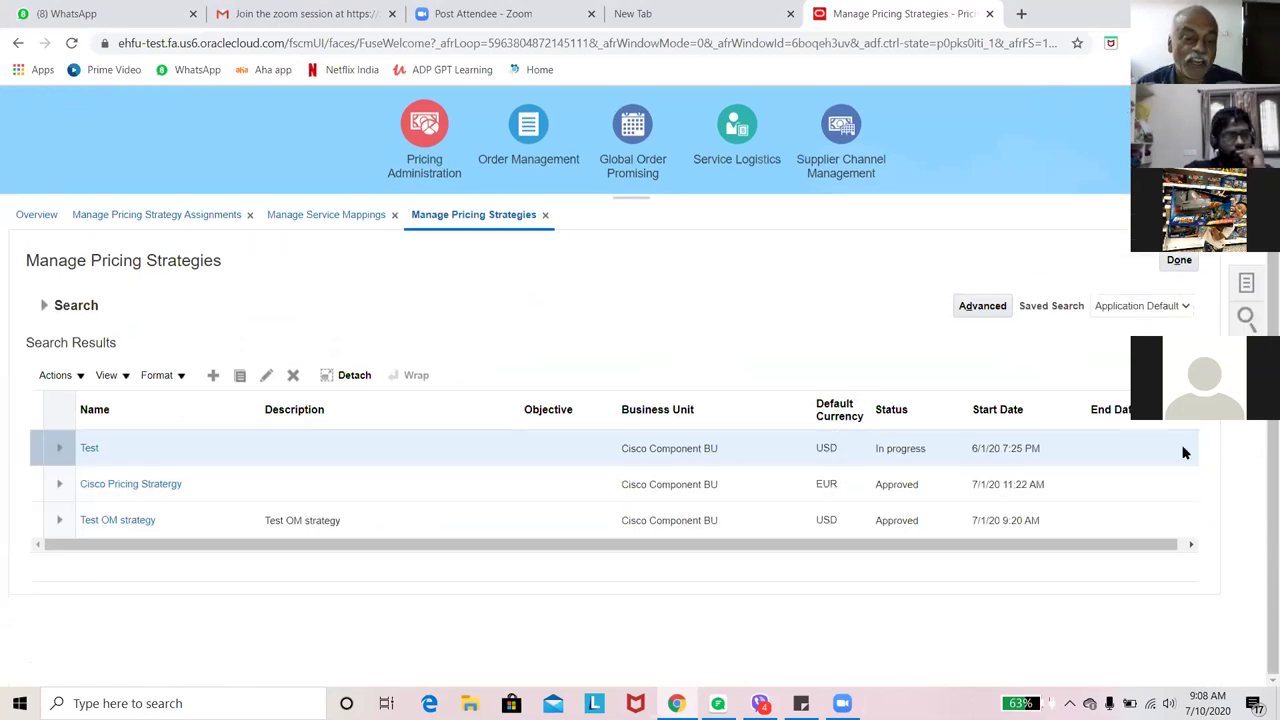
left_click(140, 520)
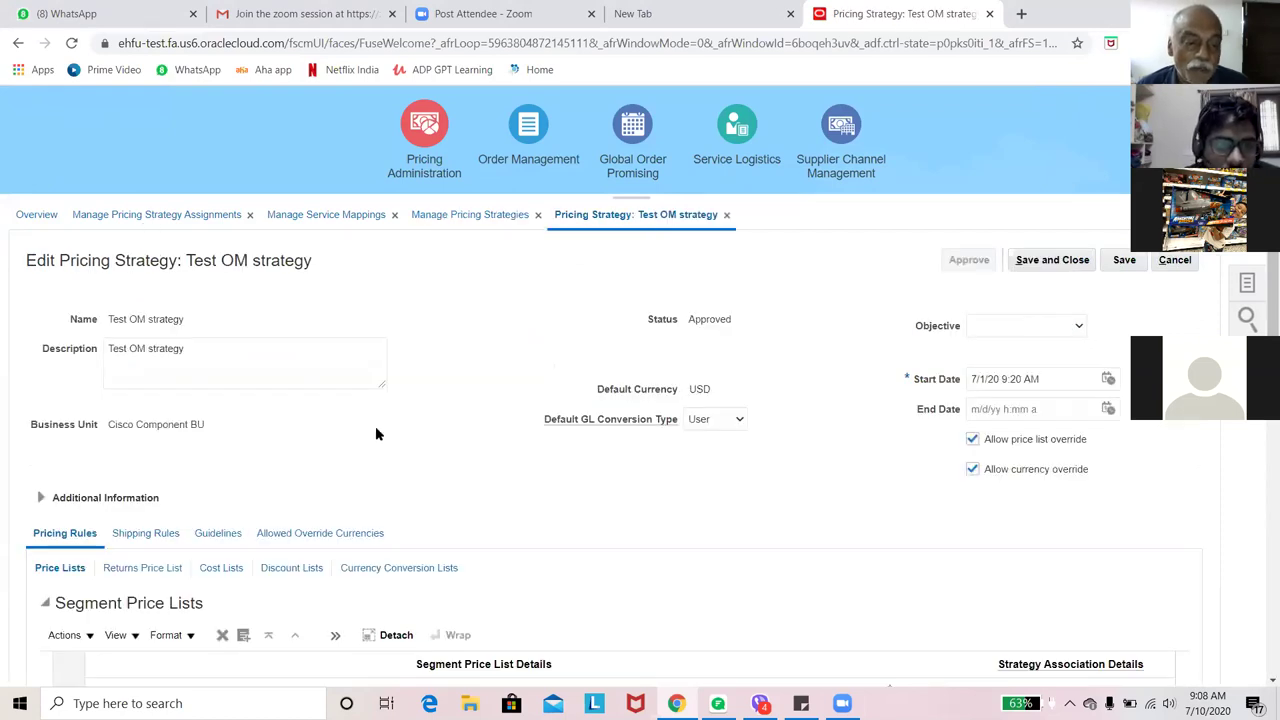
scroll(376, 433, "down", 3)
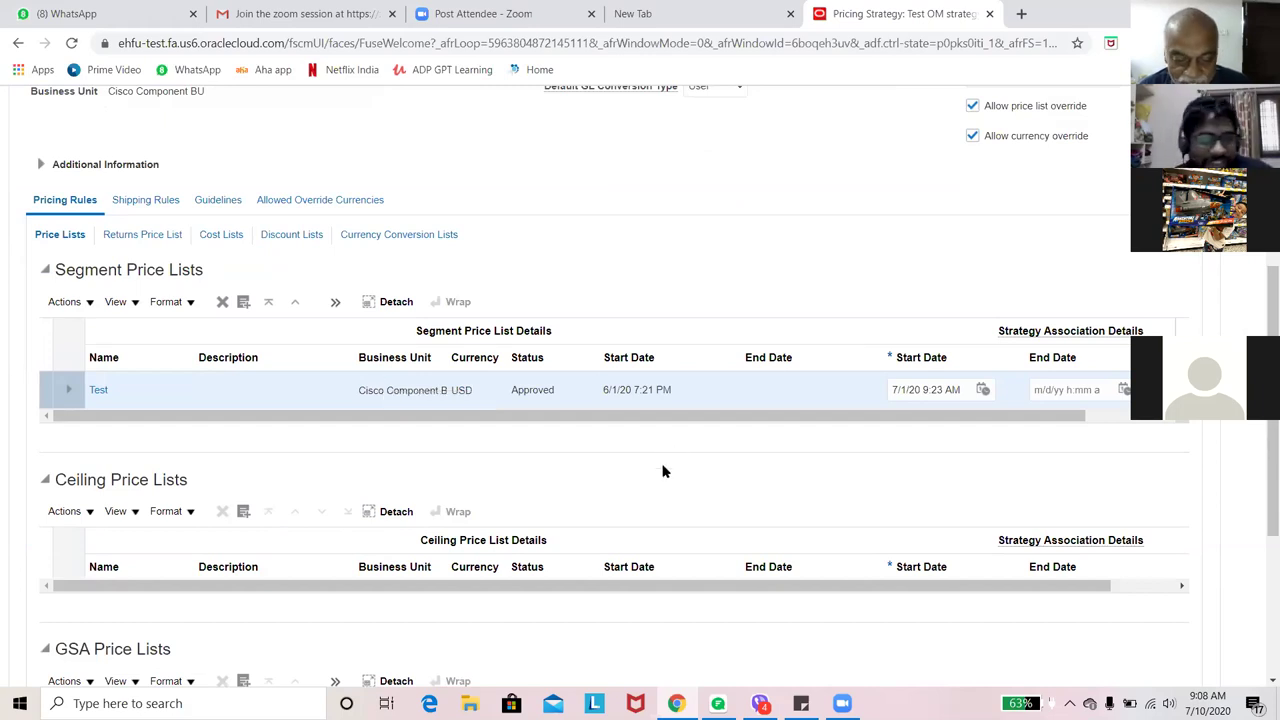
scroll(662, 471, "down", 2)
scroll(651, 460, "up", 3)
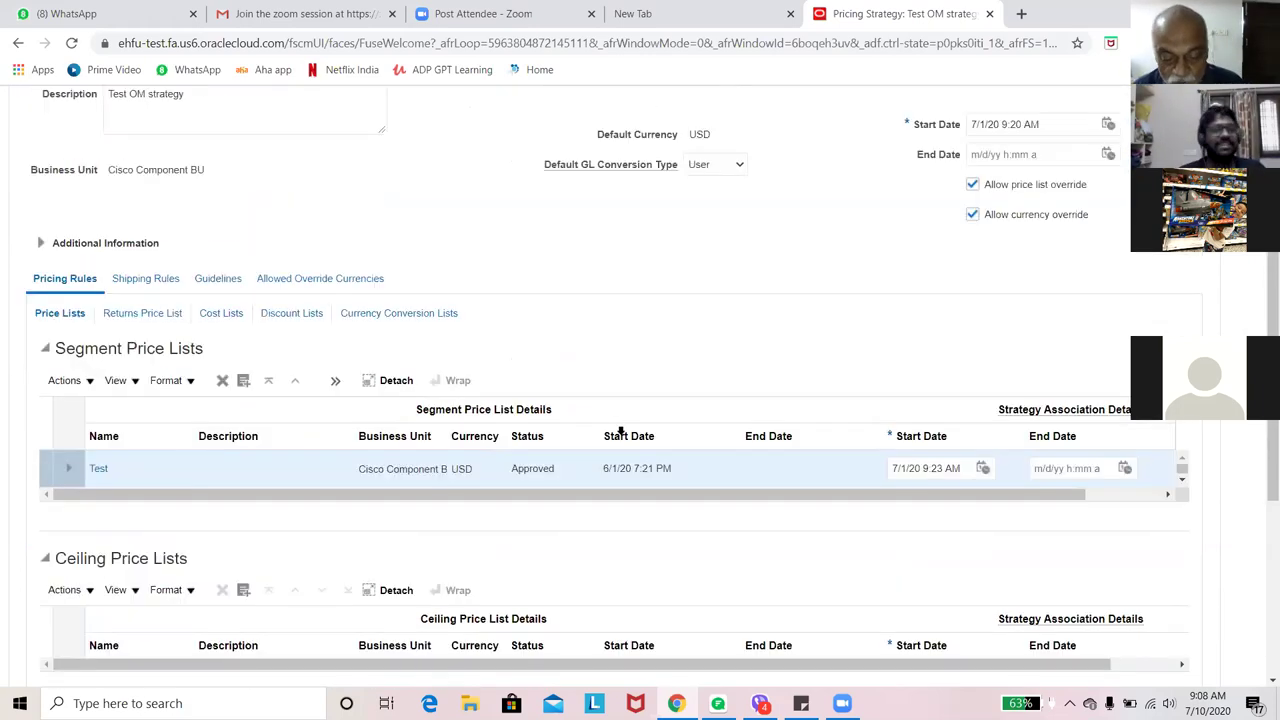
scroll(631, 429, "up", 1)
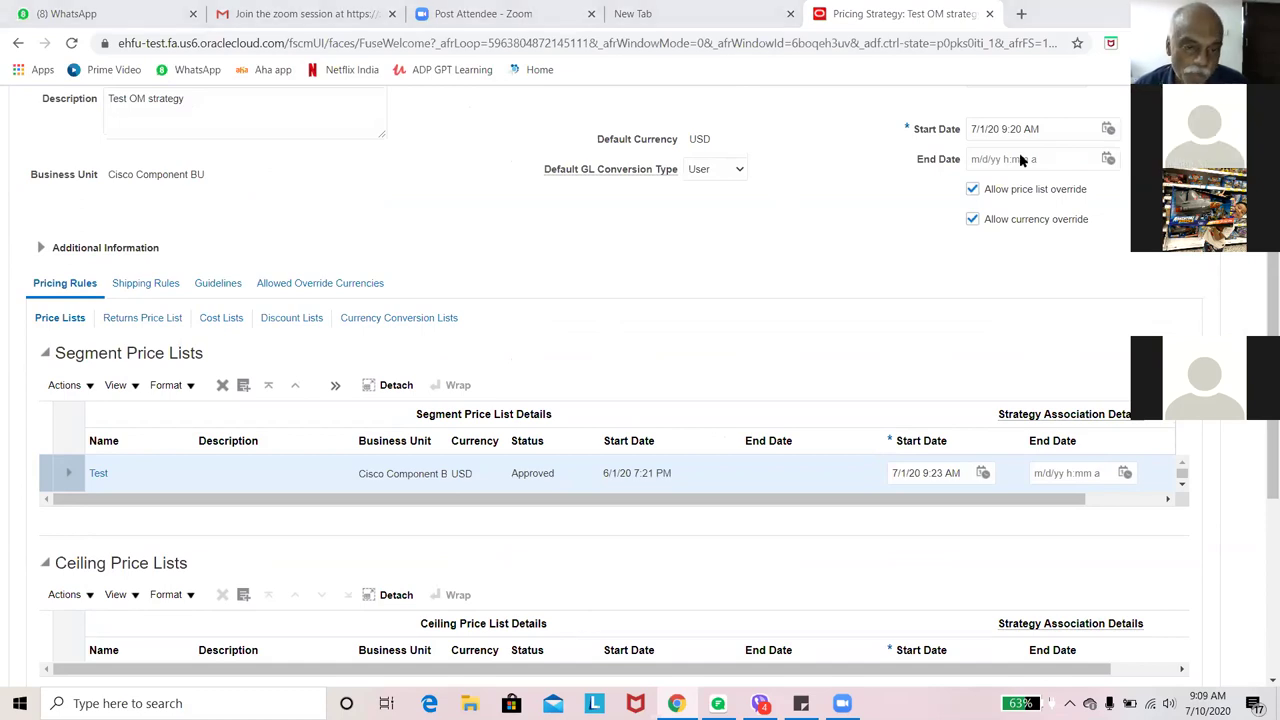
scroll(495, 360, "up", 3)
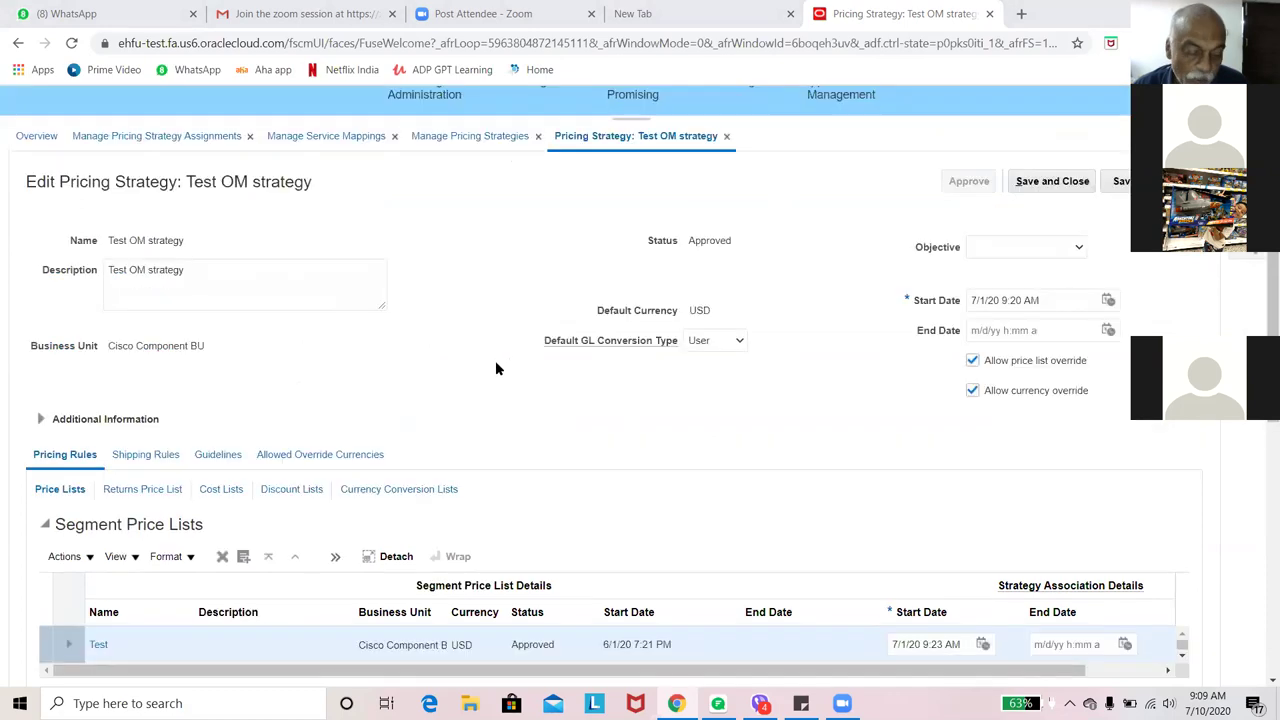
scroll(496, 365, "up", 2)
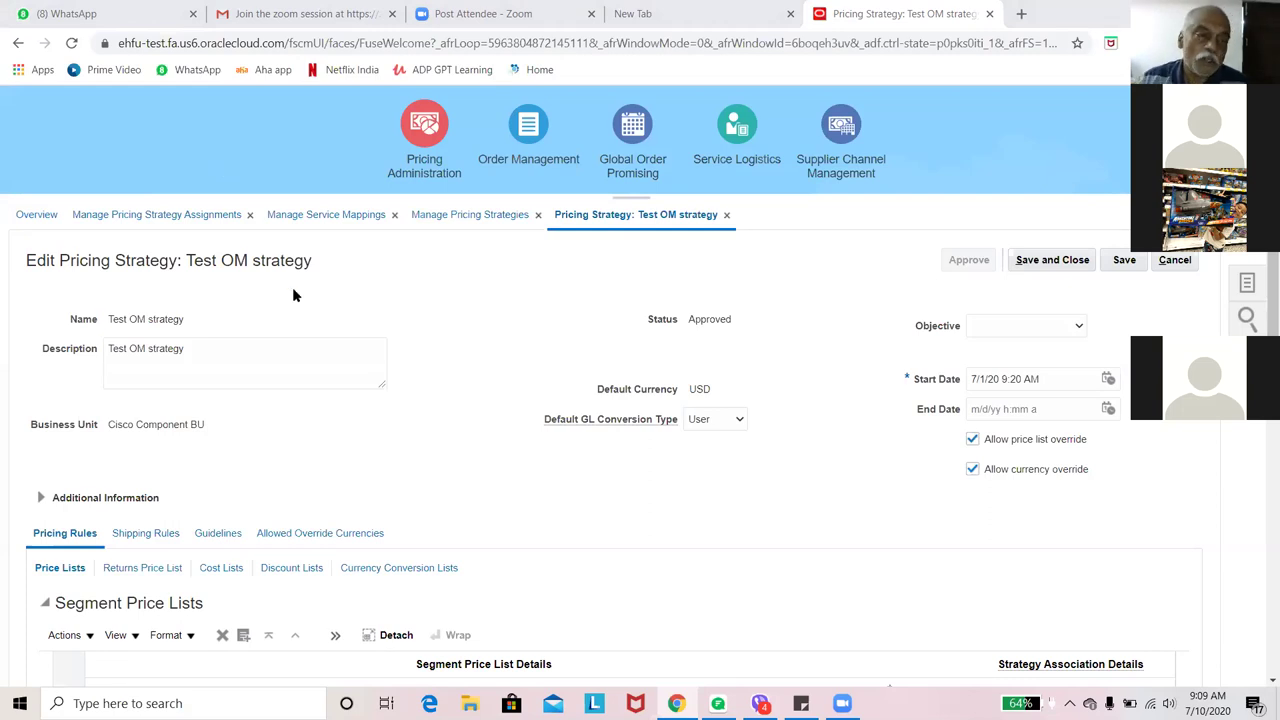
scroll(390, 395, "down", 1)
scroll(392, 398, "down", 2)
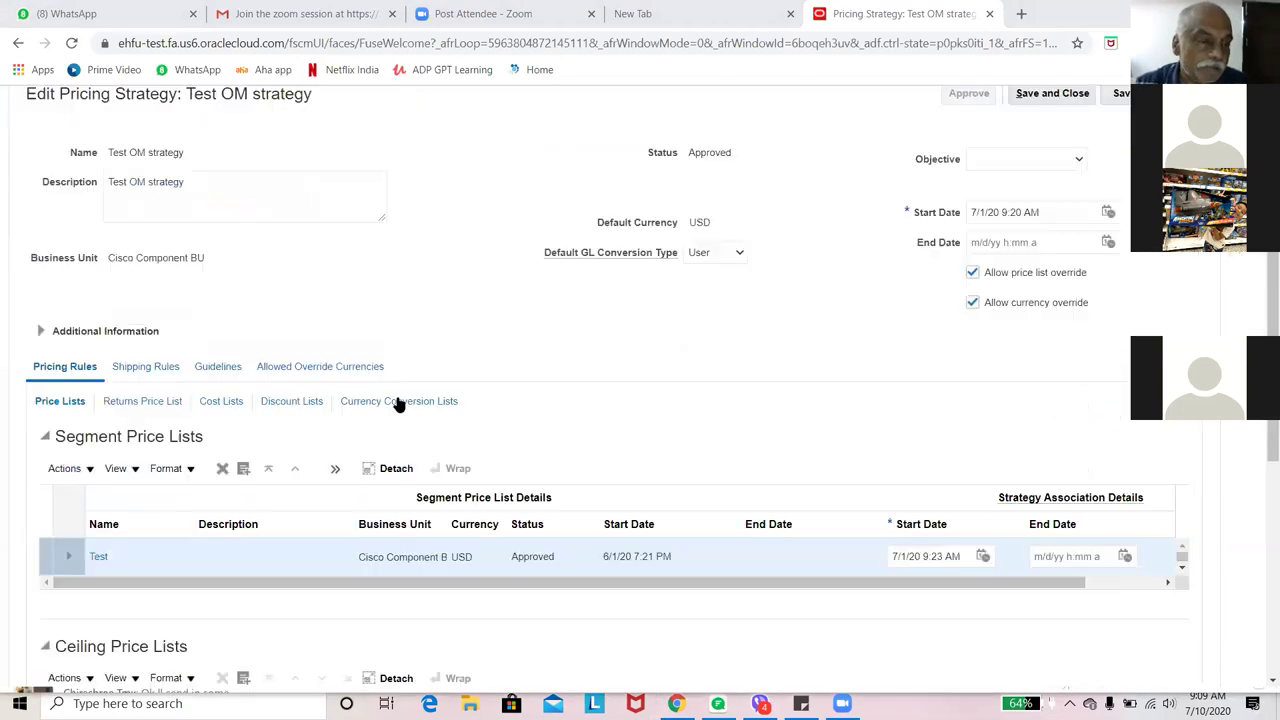
scroll(395, 400, "up", 3)
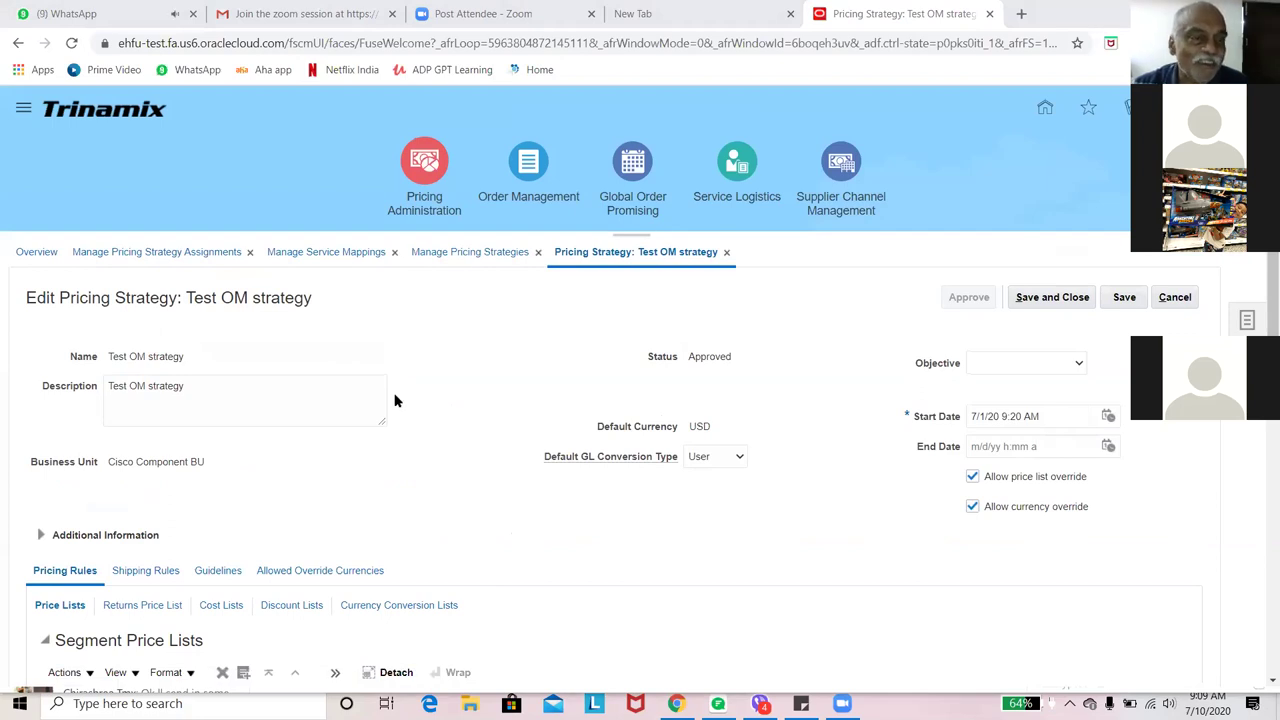
scroll(423, 403, "down", 1)
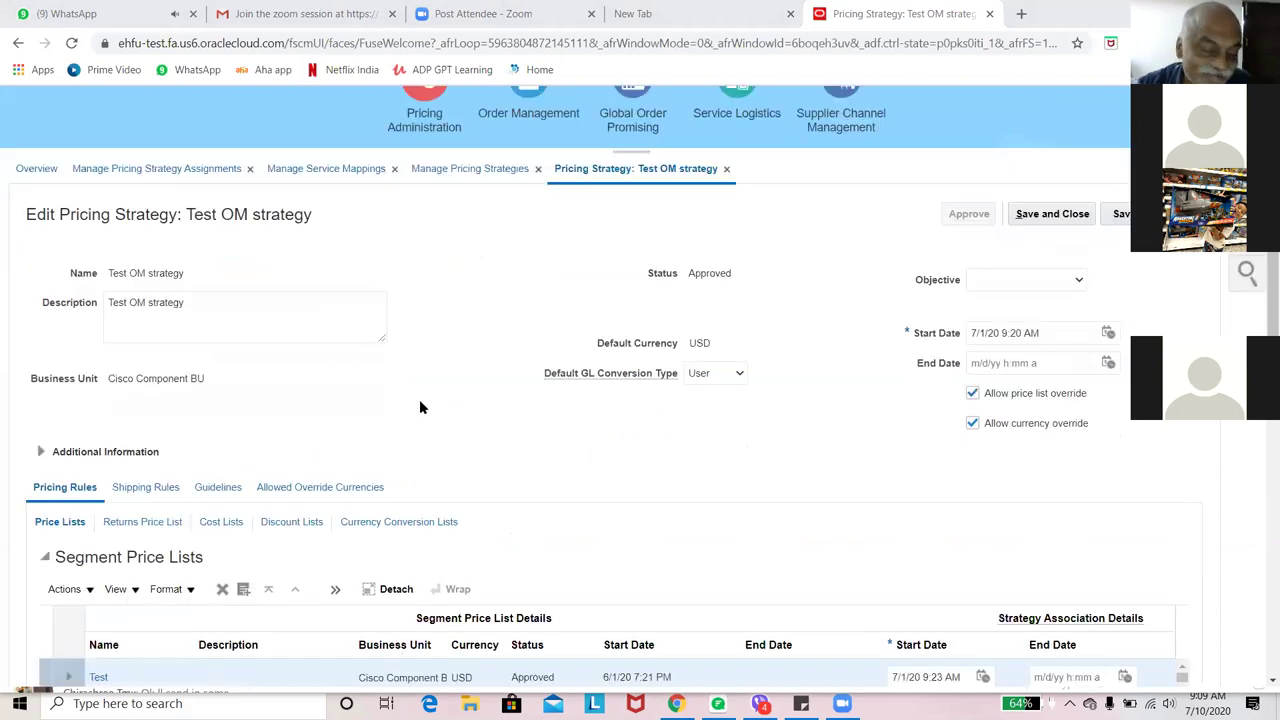
scroll(412, 420, "down", 2)
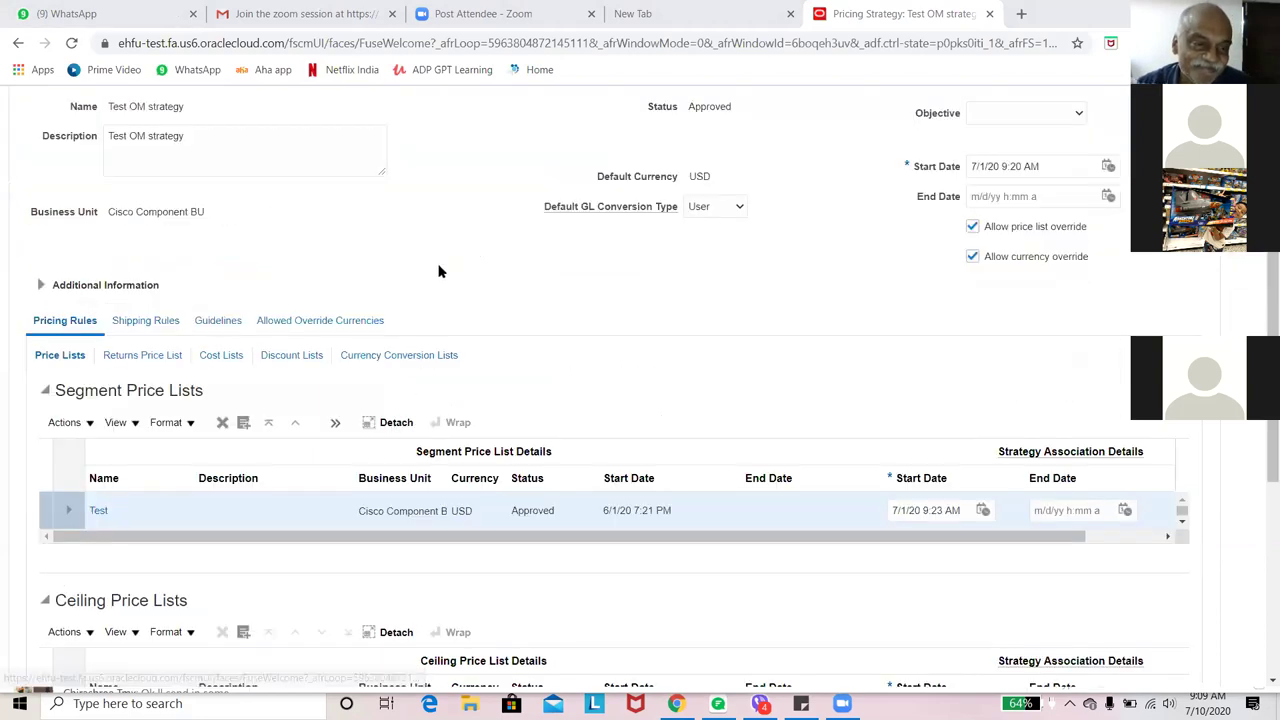
scroll(439, 257, "down", 1)
scroll(434, 358, "up", 2)
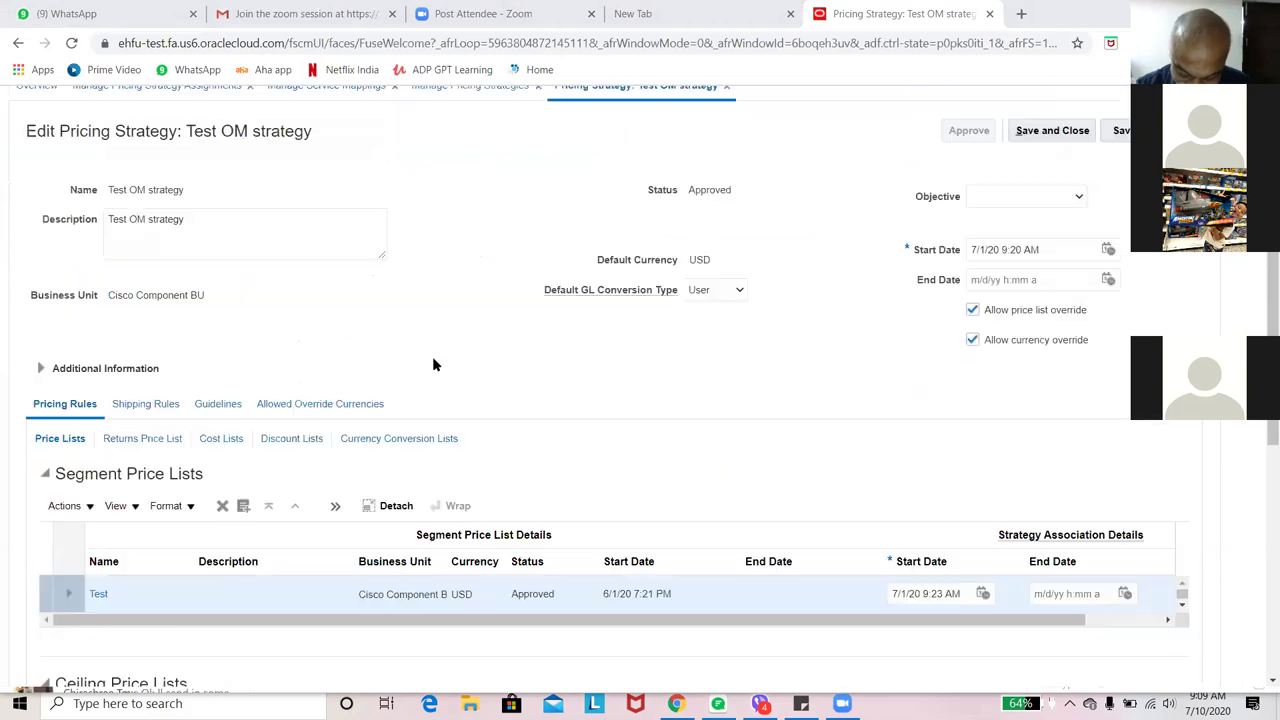